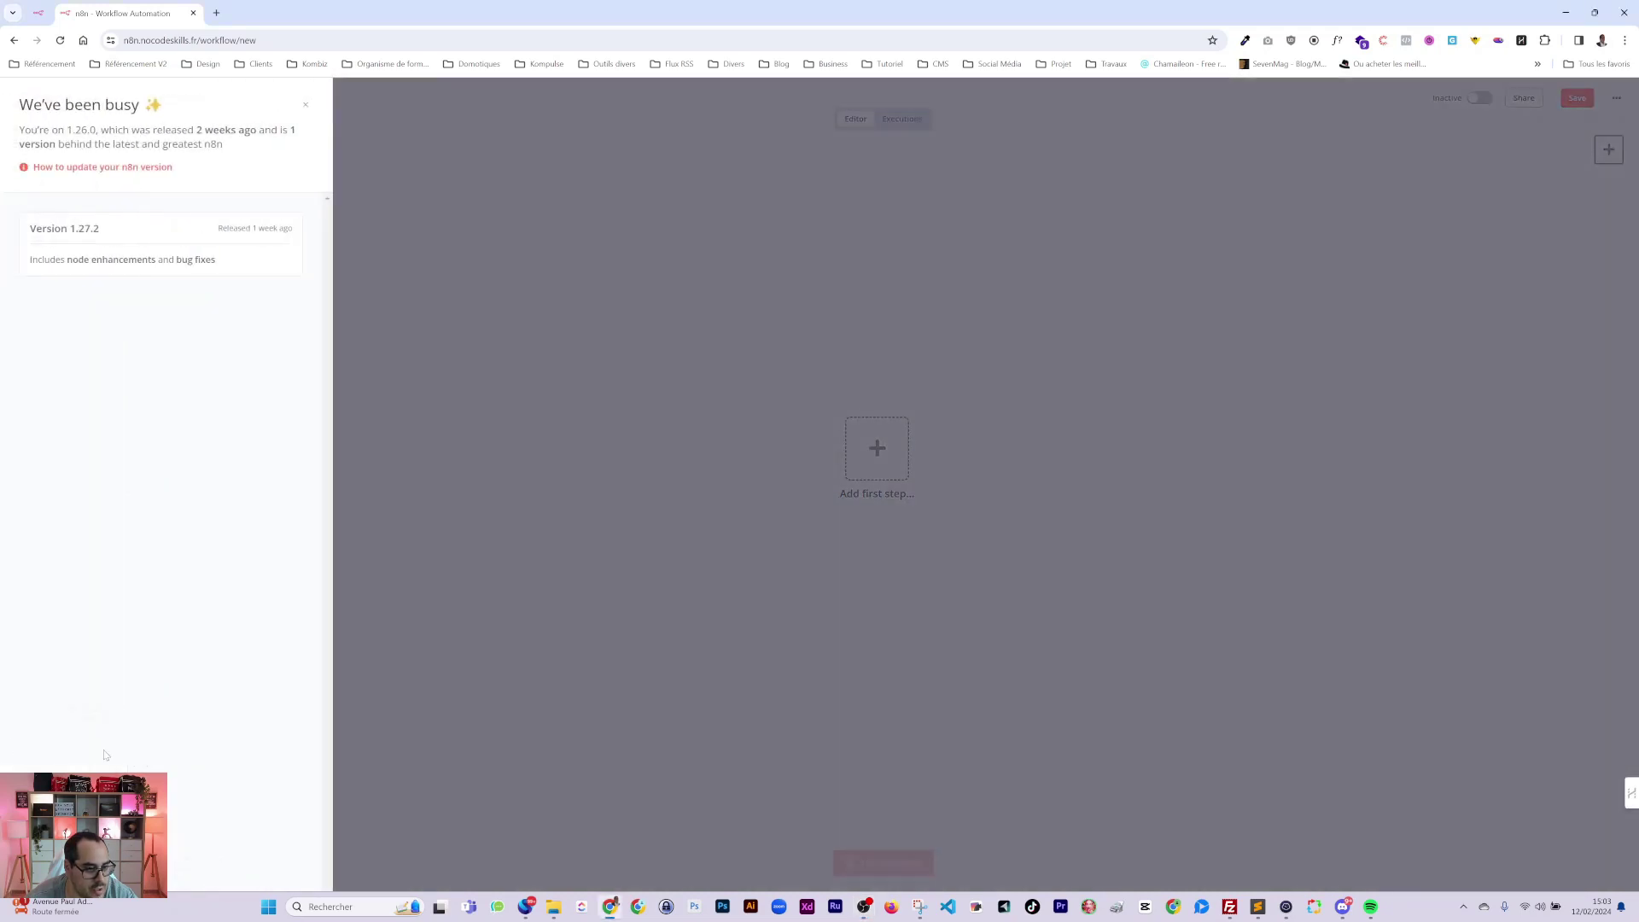
Close the 'We've been busy' version update notice to reveal the empty My workflow 10 canvas.
{"action": "left_click", "coordinate": [692, 282]}
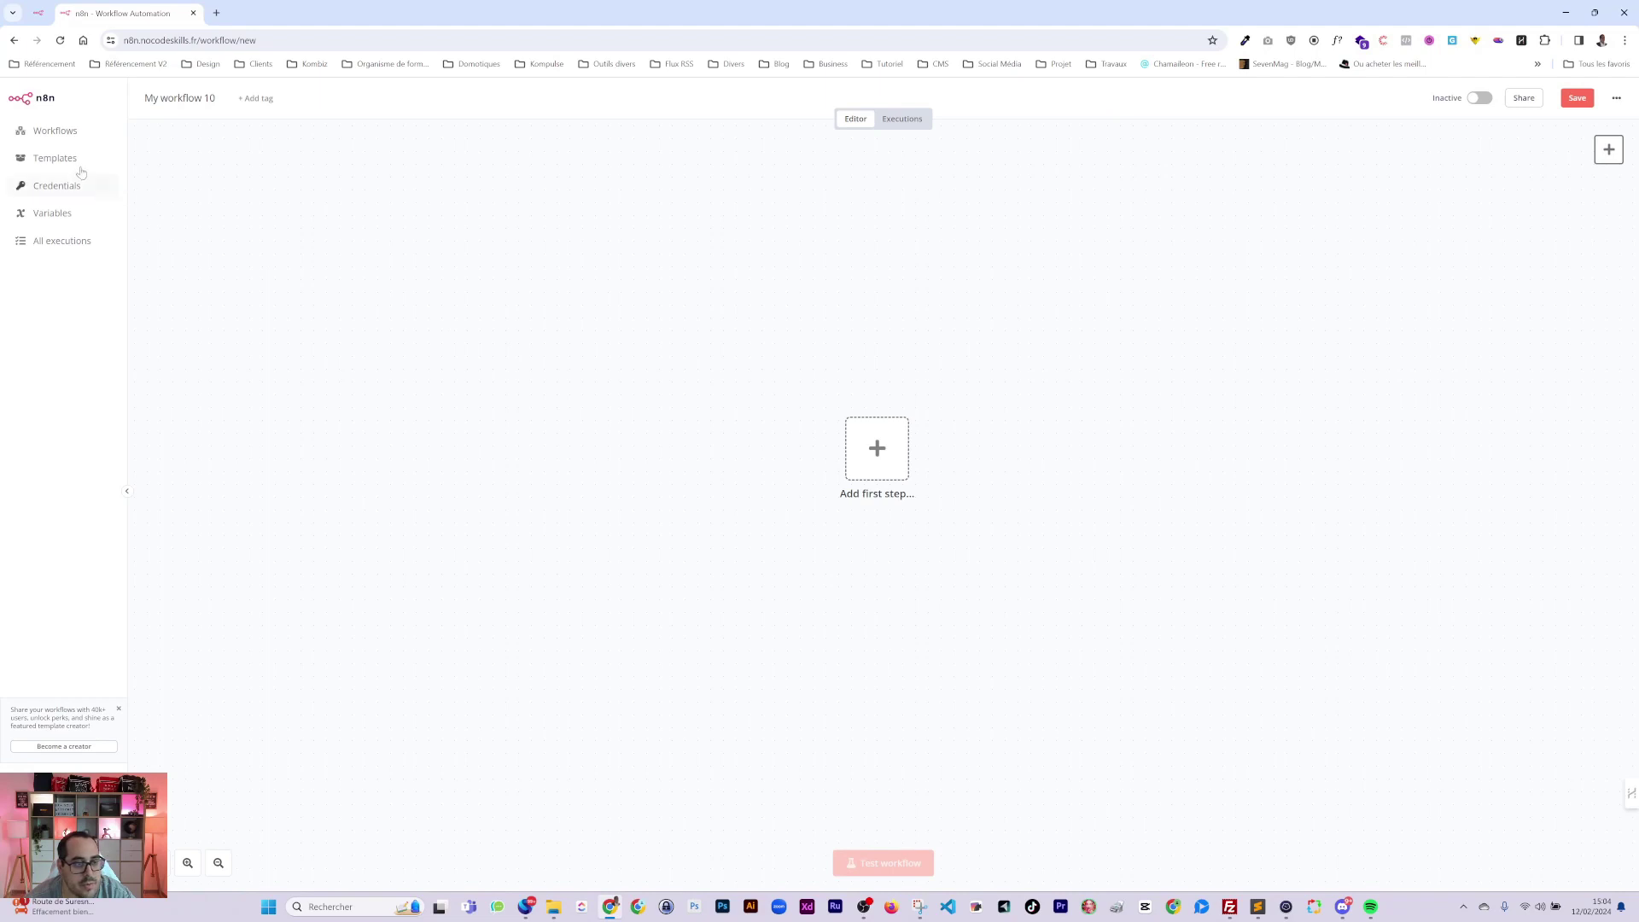
Add a Schedule Trigger as the first step, found via 'cron', and move it left.
{"action": "left_click", "coordinate": [902, 460]}
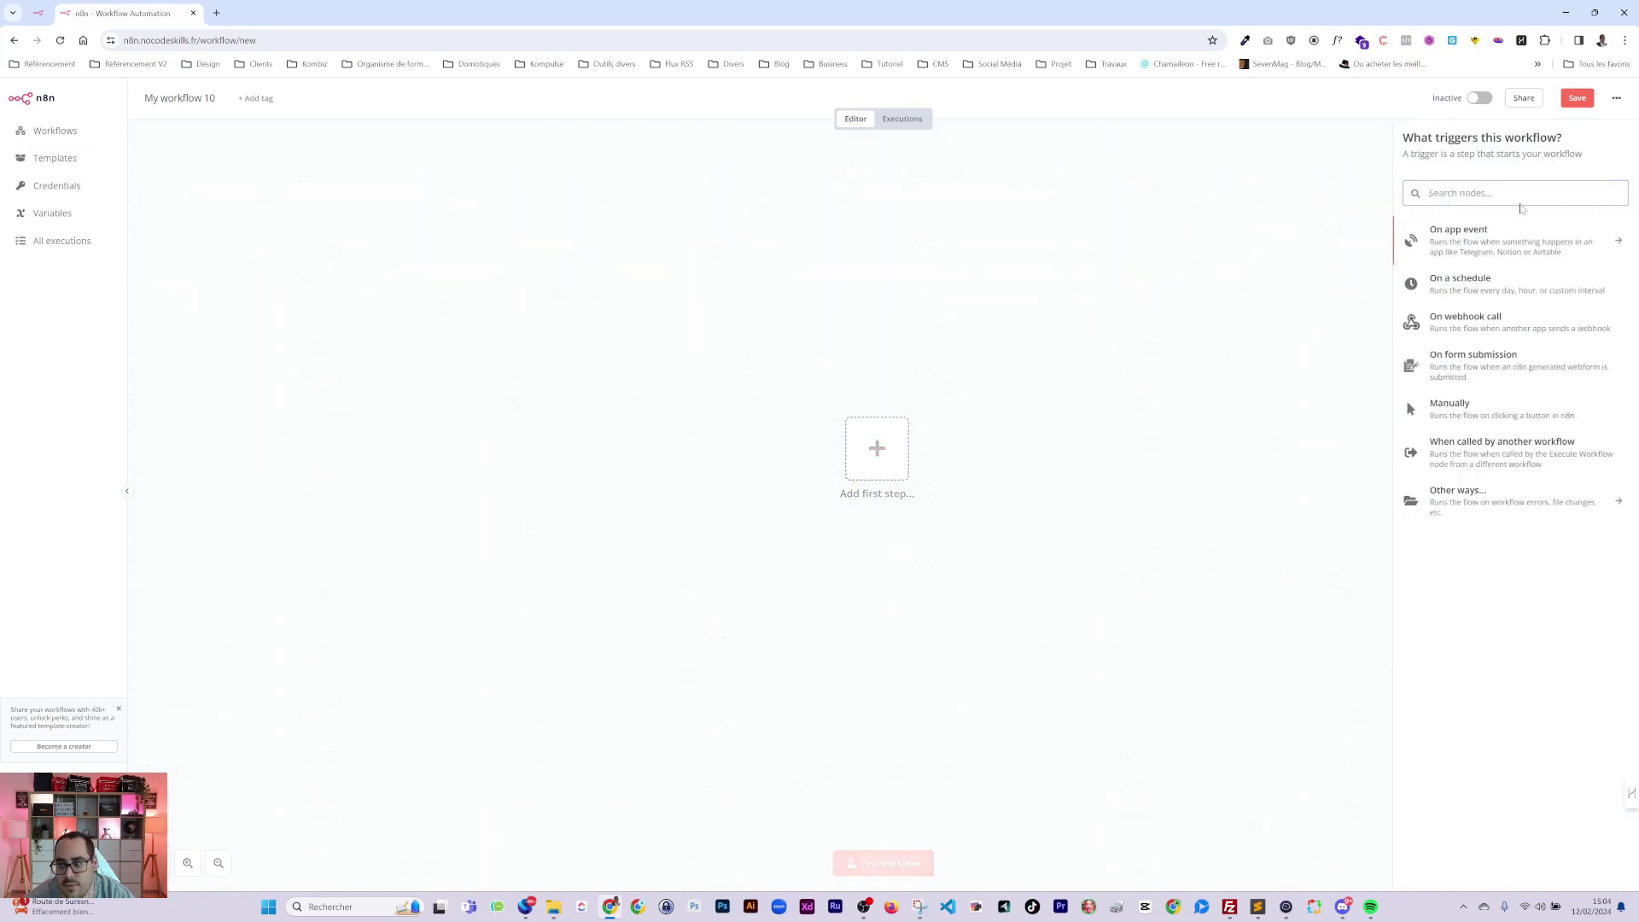
{"action": "type", "text": "cron"}
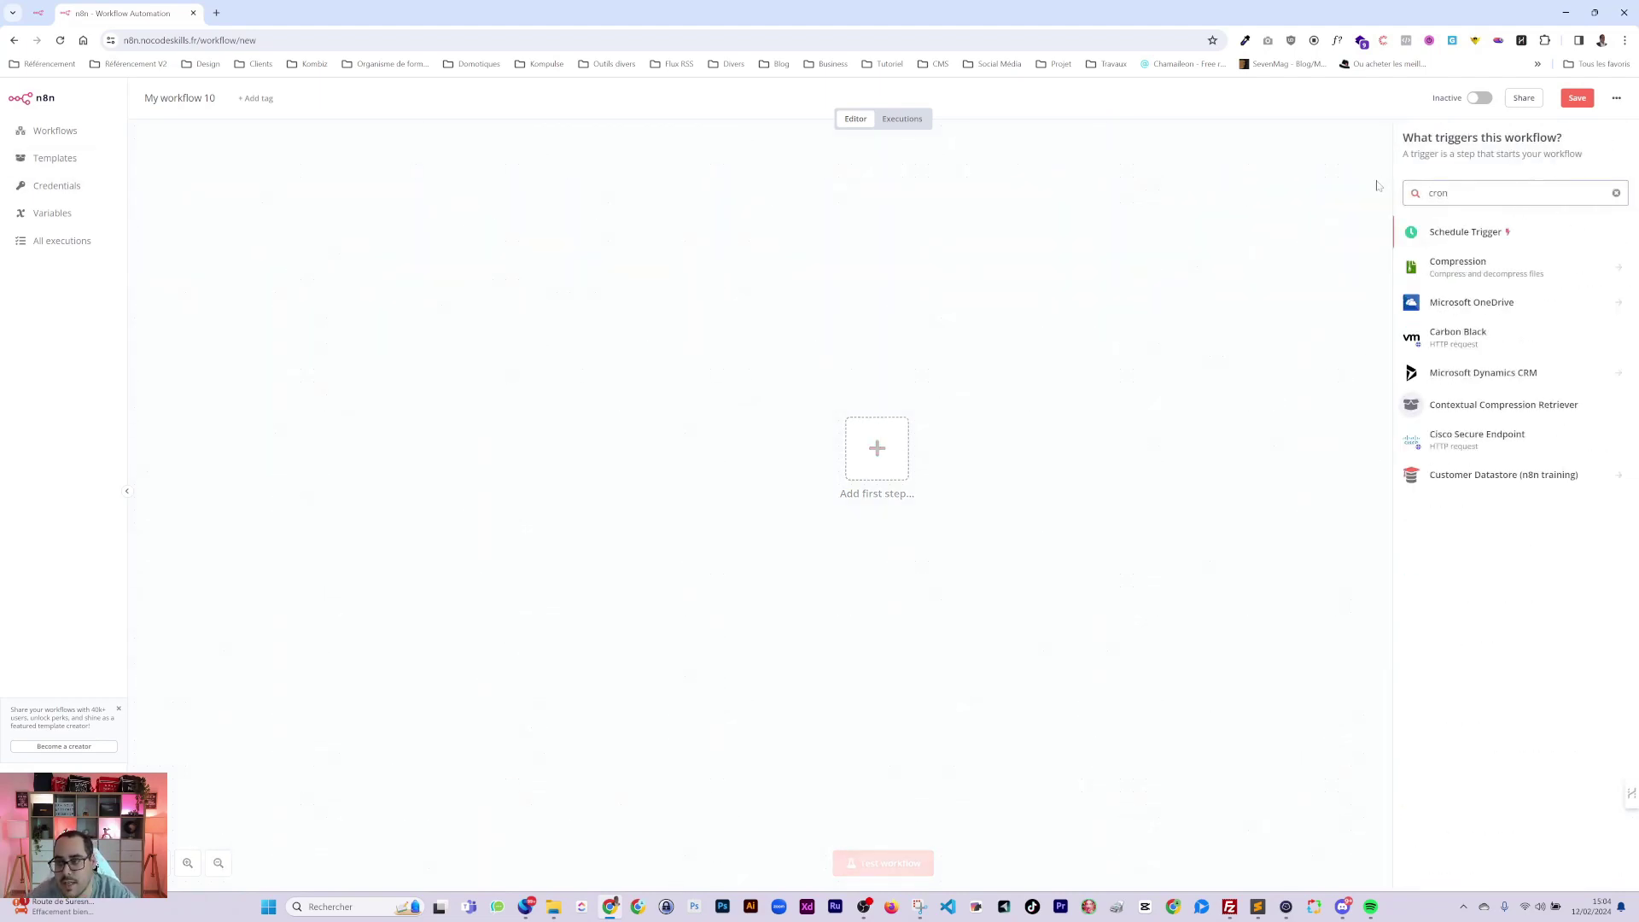
{"action": "left_click", "coordinate": [1443, 228]}
{"action": "key", "text": "Escape"}
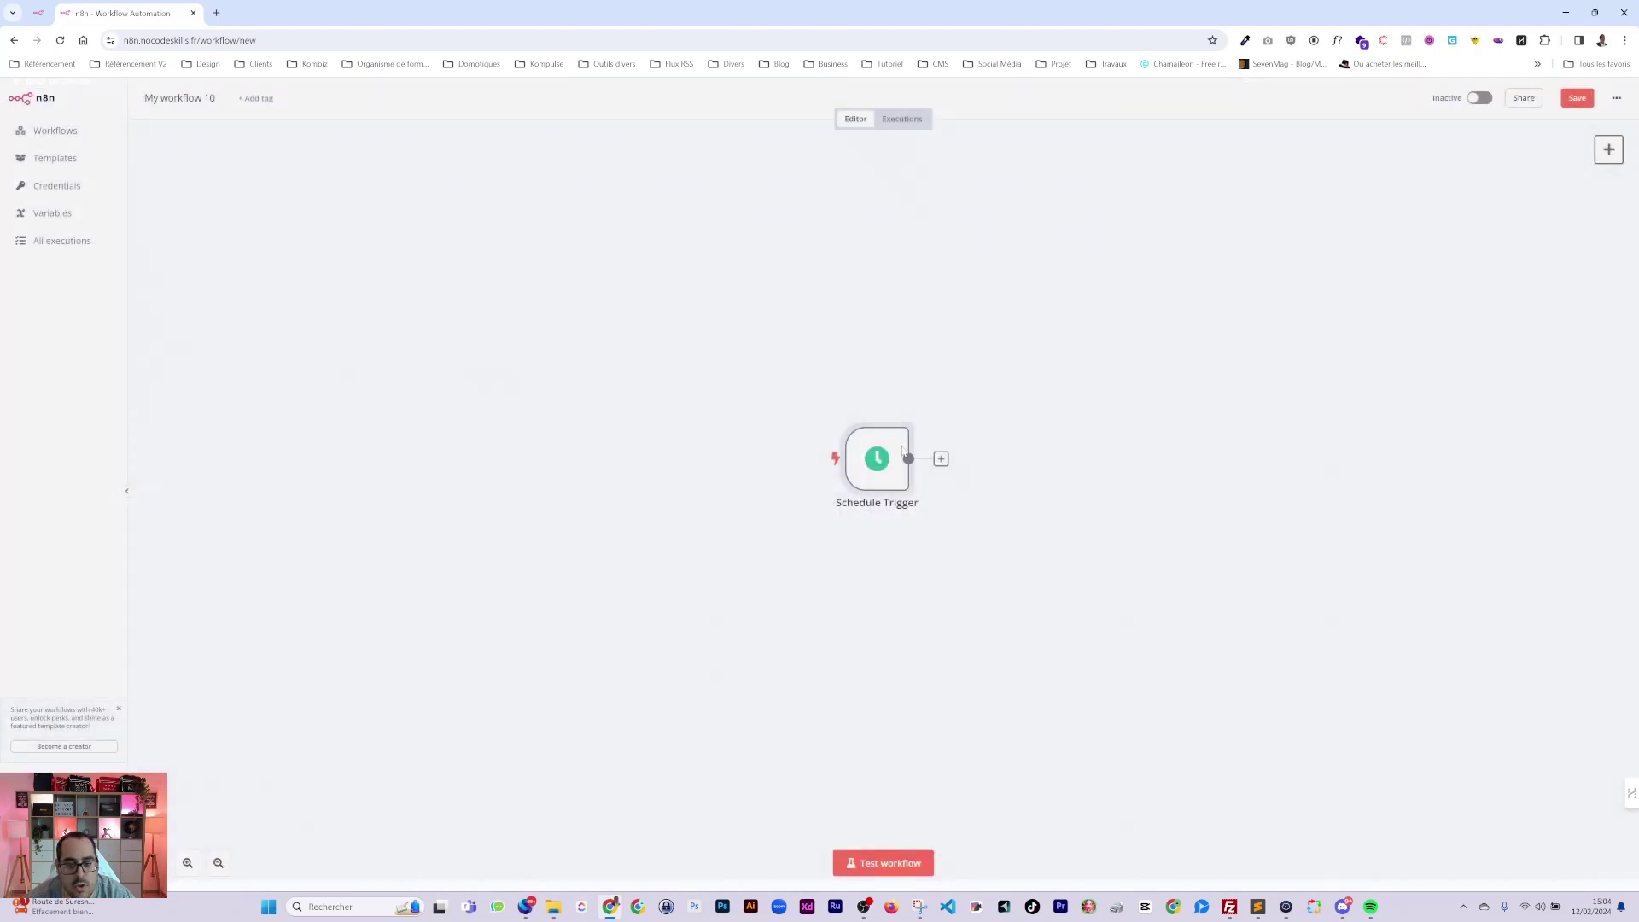
{"action": "left_click_drag", "start_coordinate": [898, 467], "coordinate": [461, 430]}
{"action": "double_click", "coordinate": [461, 429]}
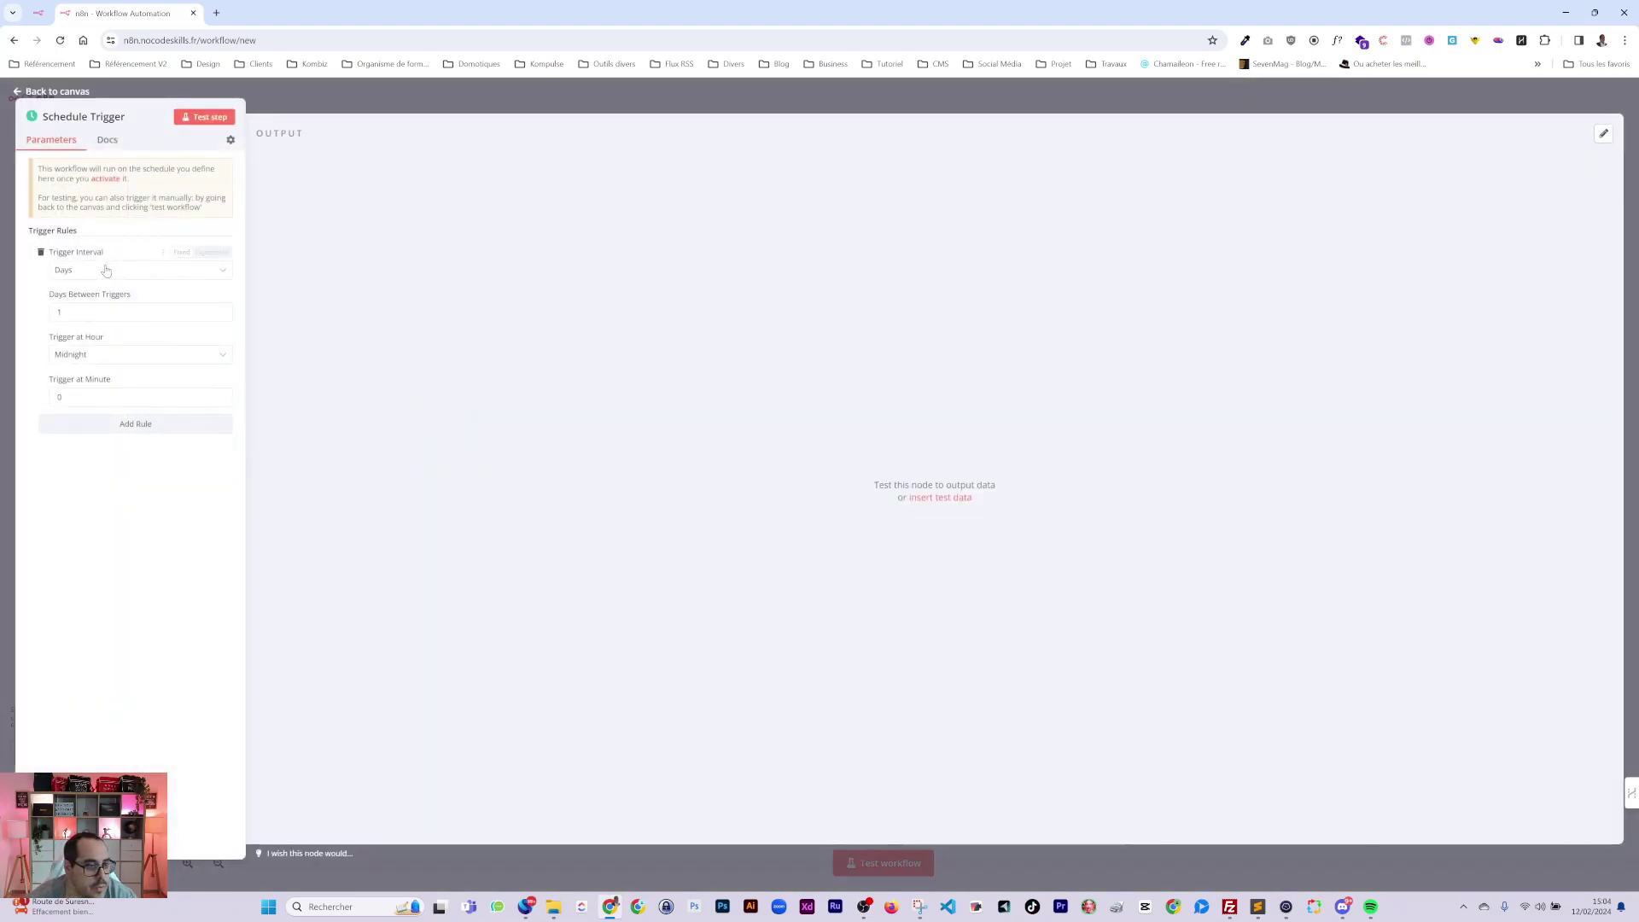
{"action": "left_click", "coordinate": [474, 84]}
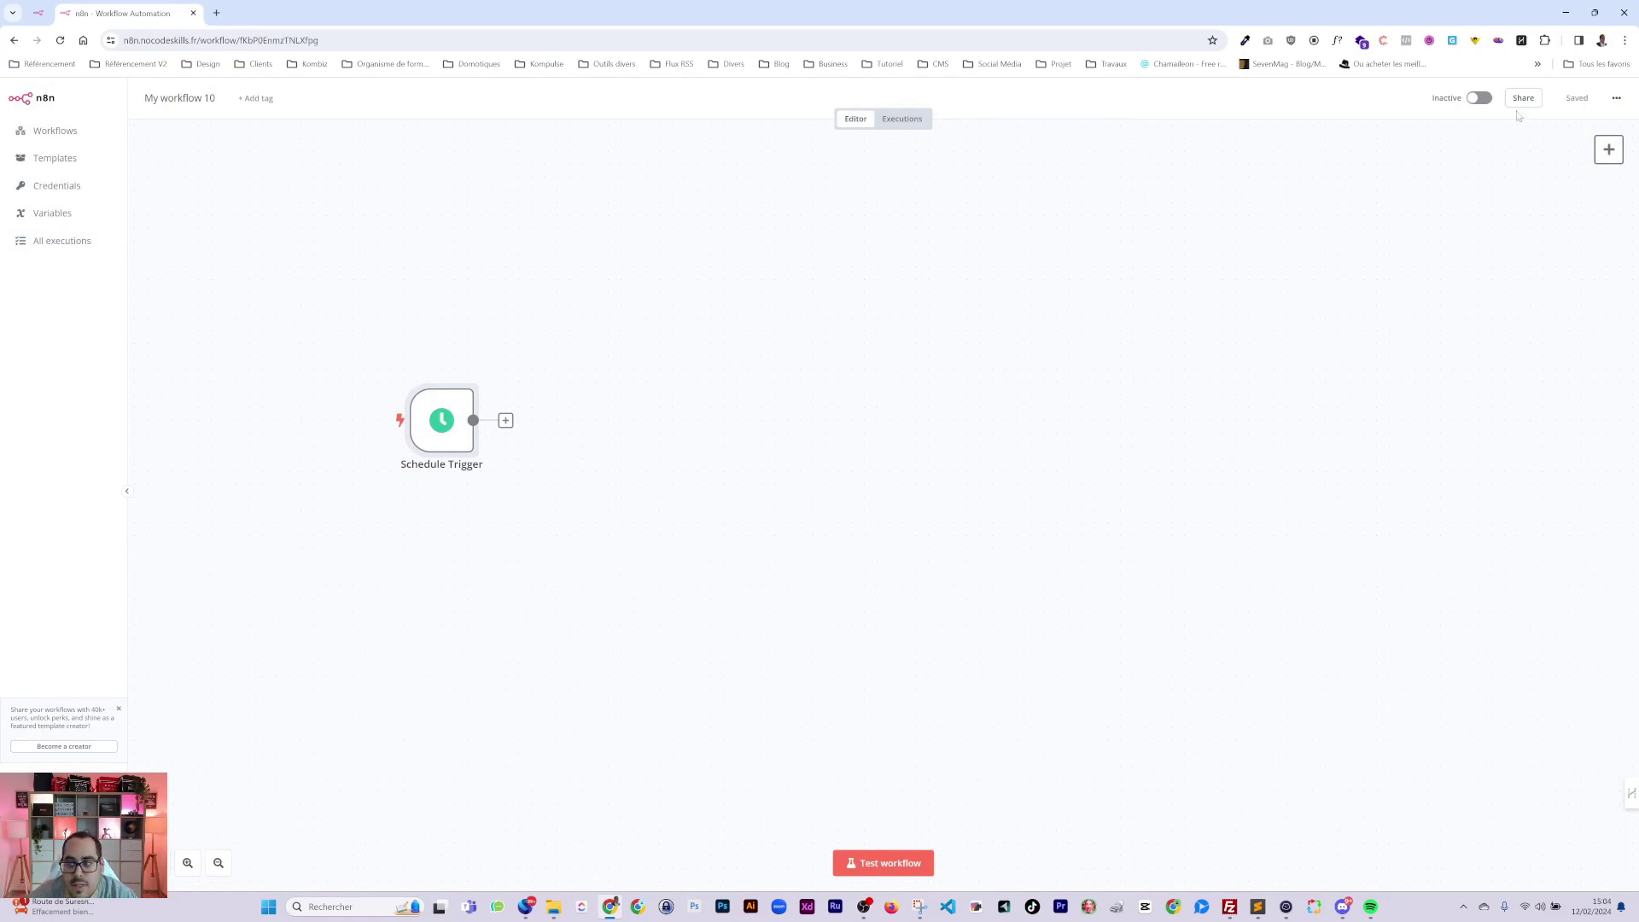
Rename the workflow to 'Workflow Backup'.
{"action": "double_click", "coordinate": [181, 98]}
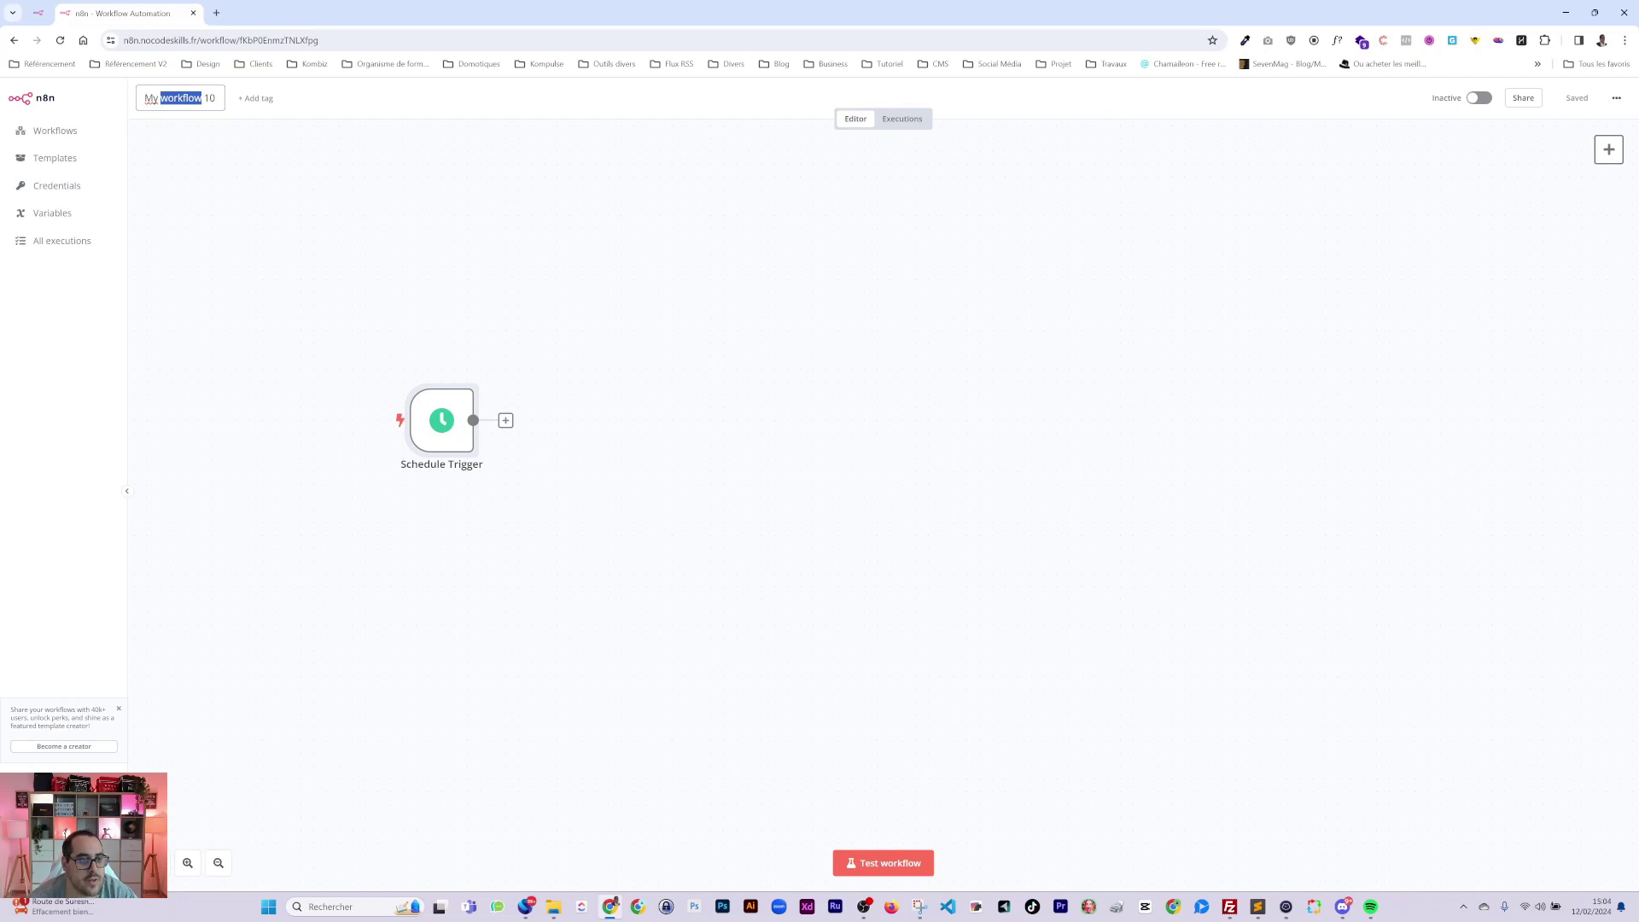
{"action": "triple_click", "coordinate": [181, 98]}
{"action": "type", "text": "Wor"}
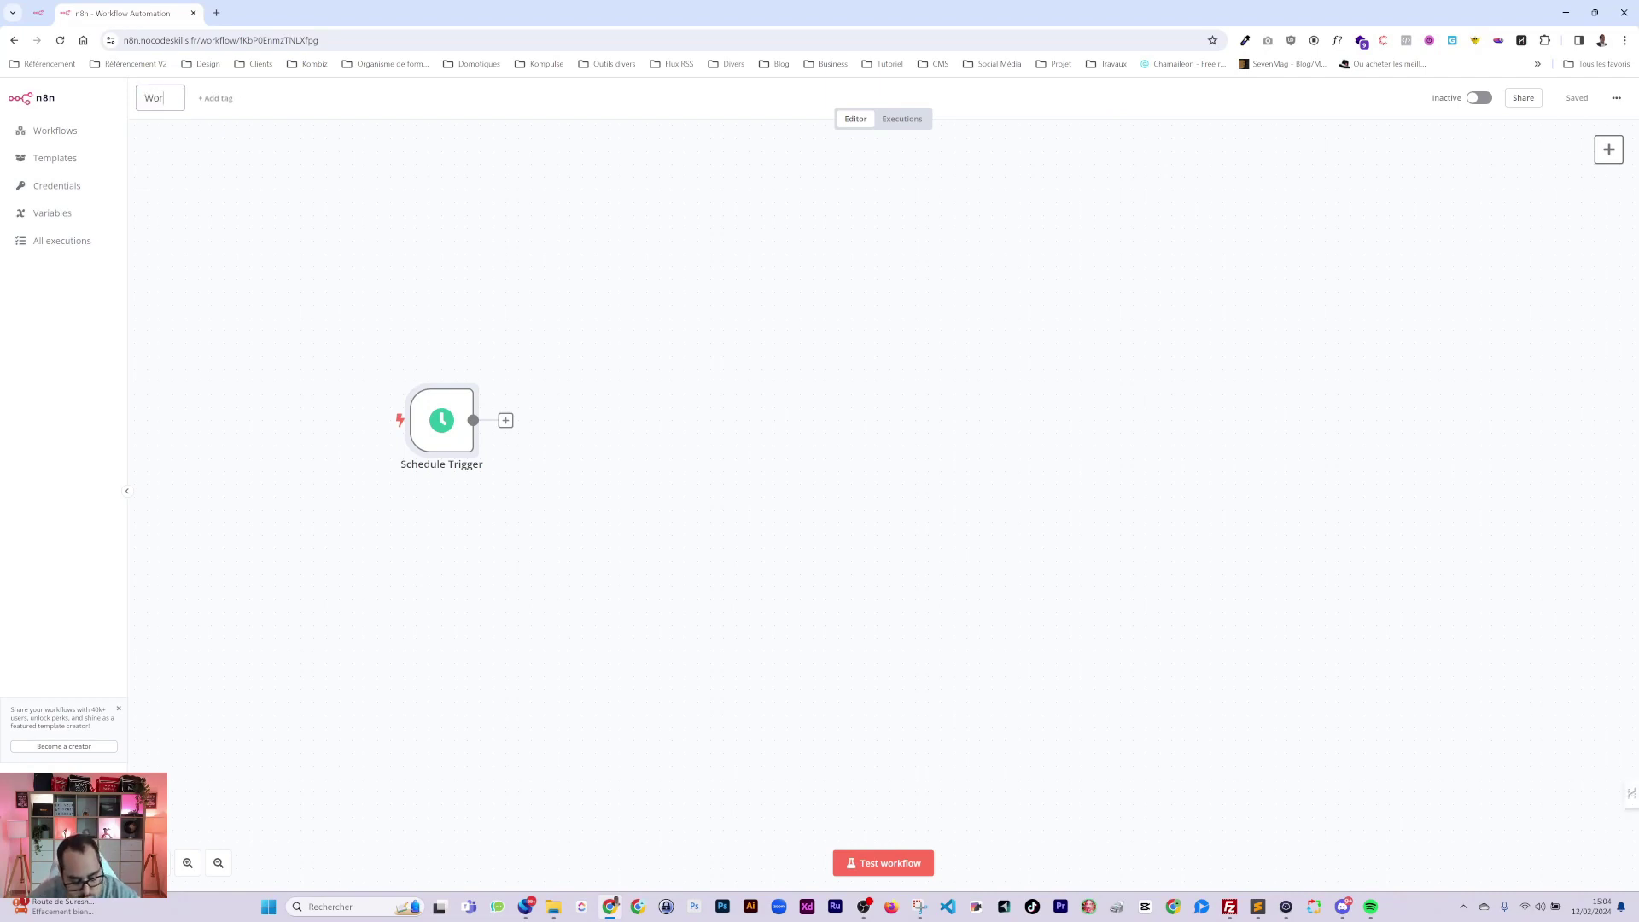
{"action": "type", "text": "kflow Backku"}
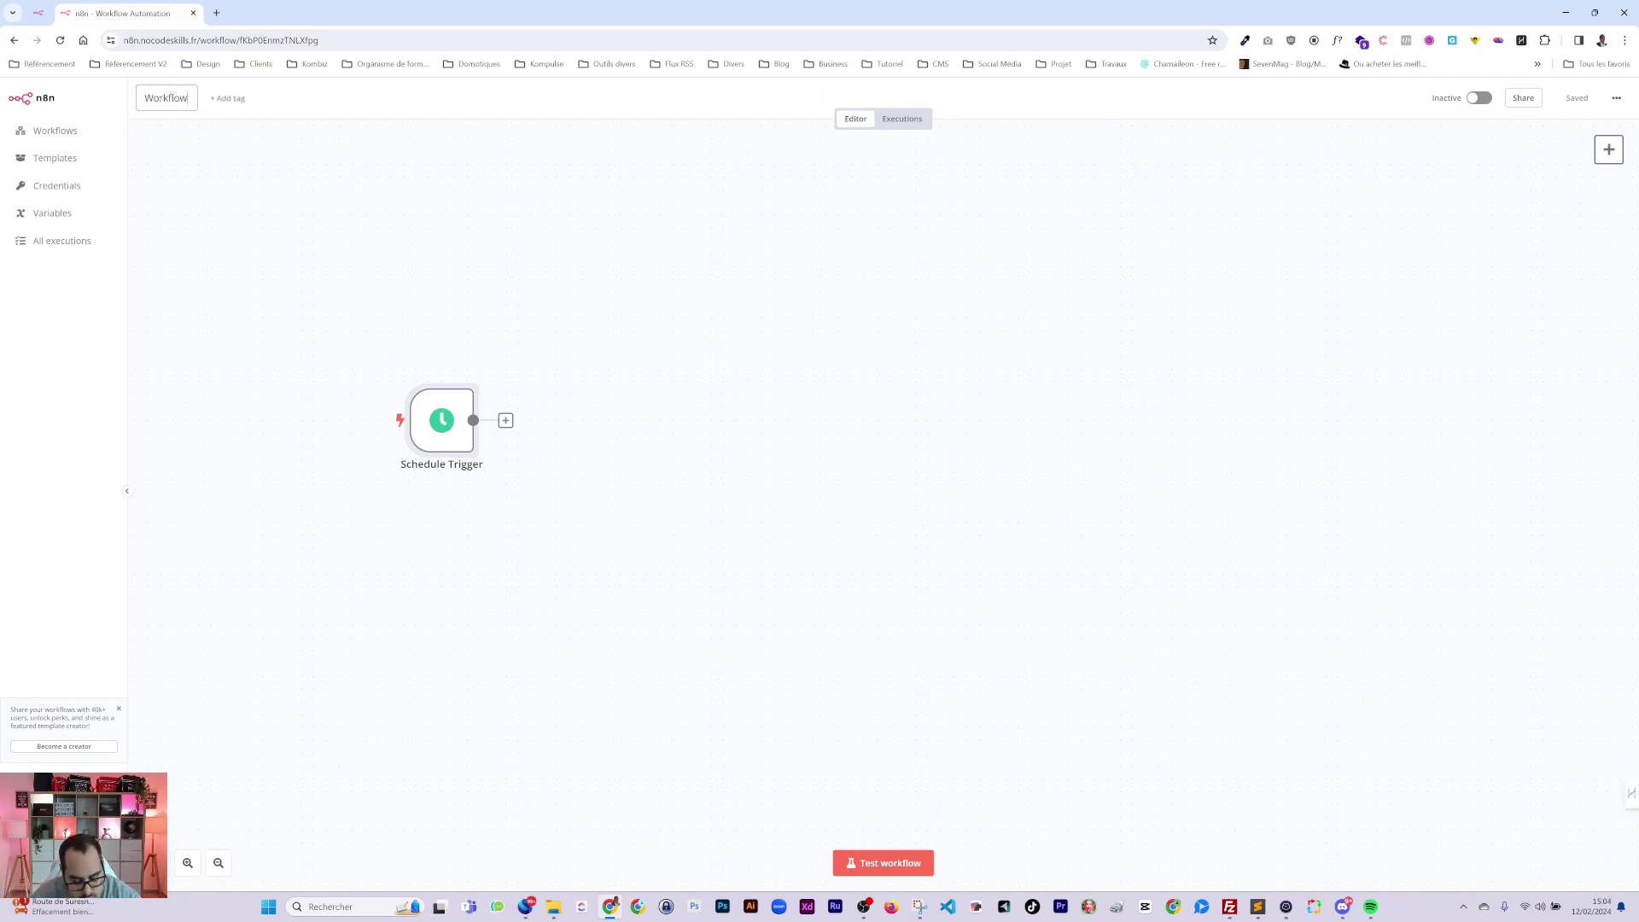
{"action": "key", "text": "BackSpace"}
{"action": "key", "text": "BackSpace"}
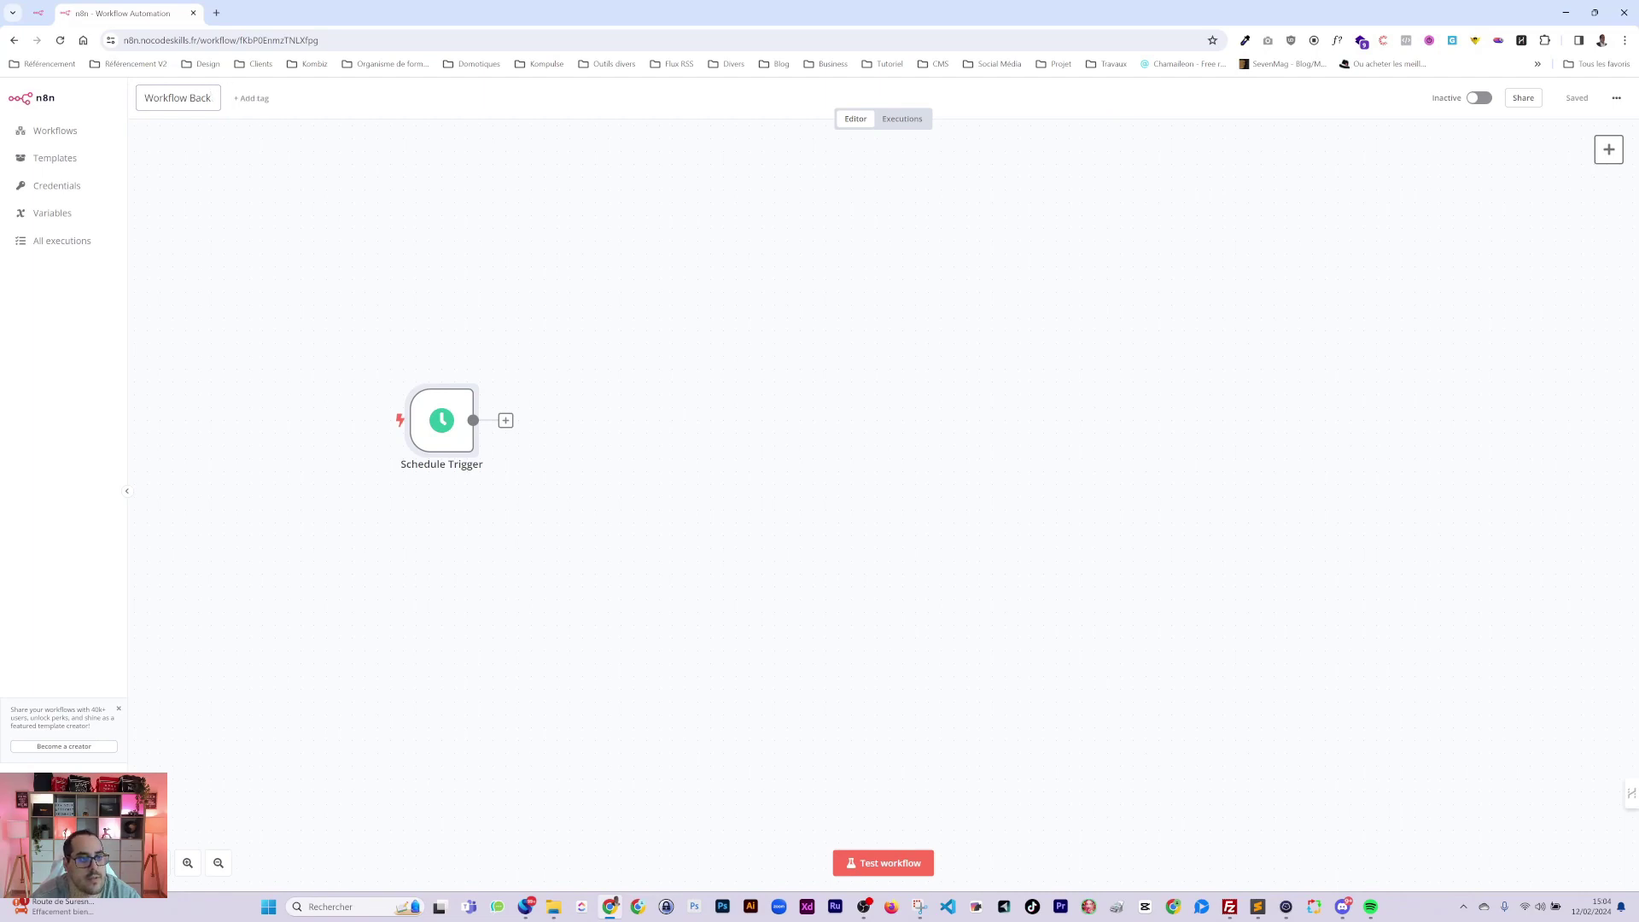
{"action": "type", "text": "up"}
{"action": "left_click", "coordinate": [578, 232]}
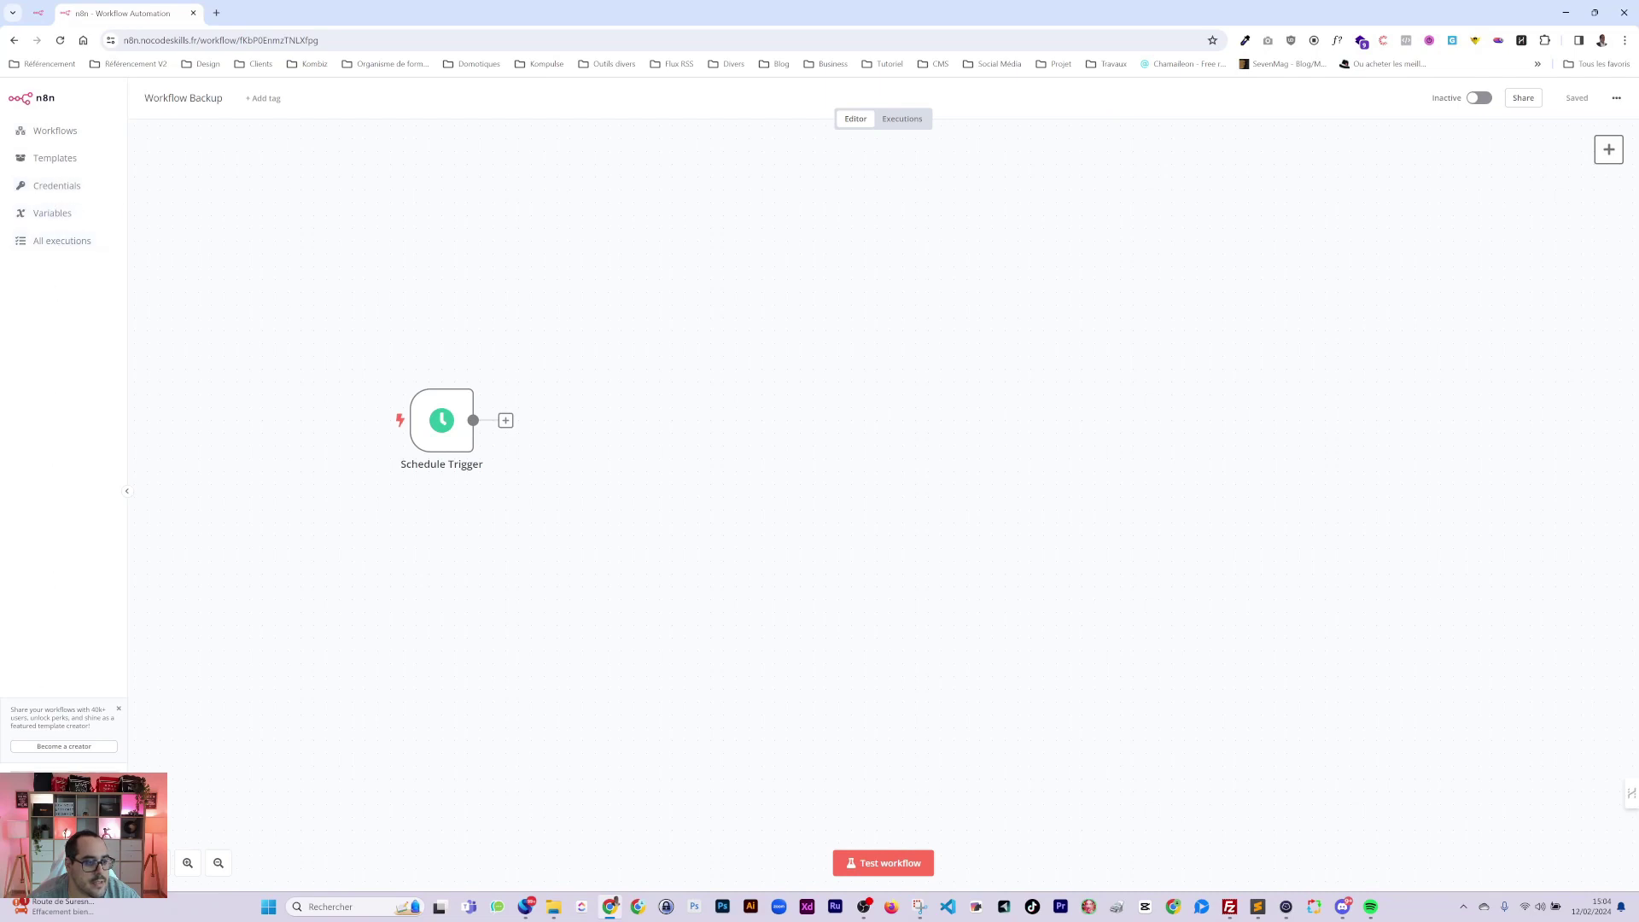
Copy the existing API key from Settings > n8n API and paste it into a new tab.
{"action": "left_click", "coordinate": [92, 209]}
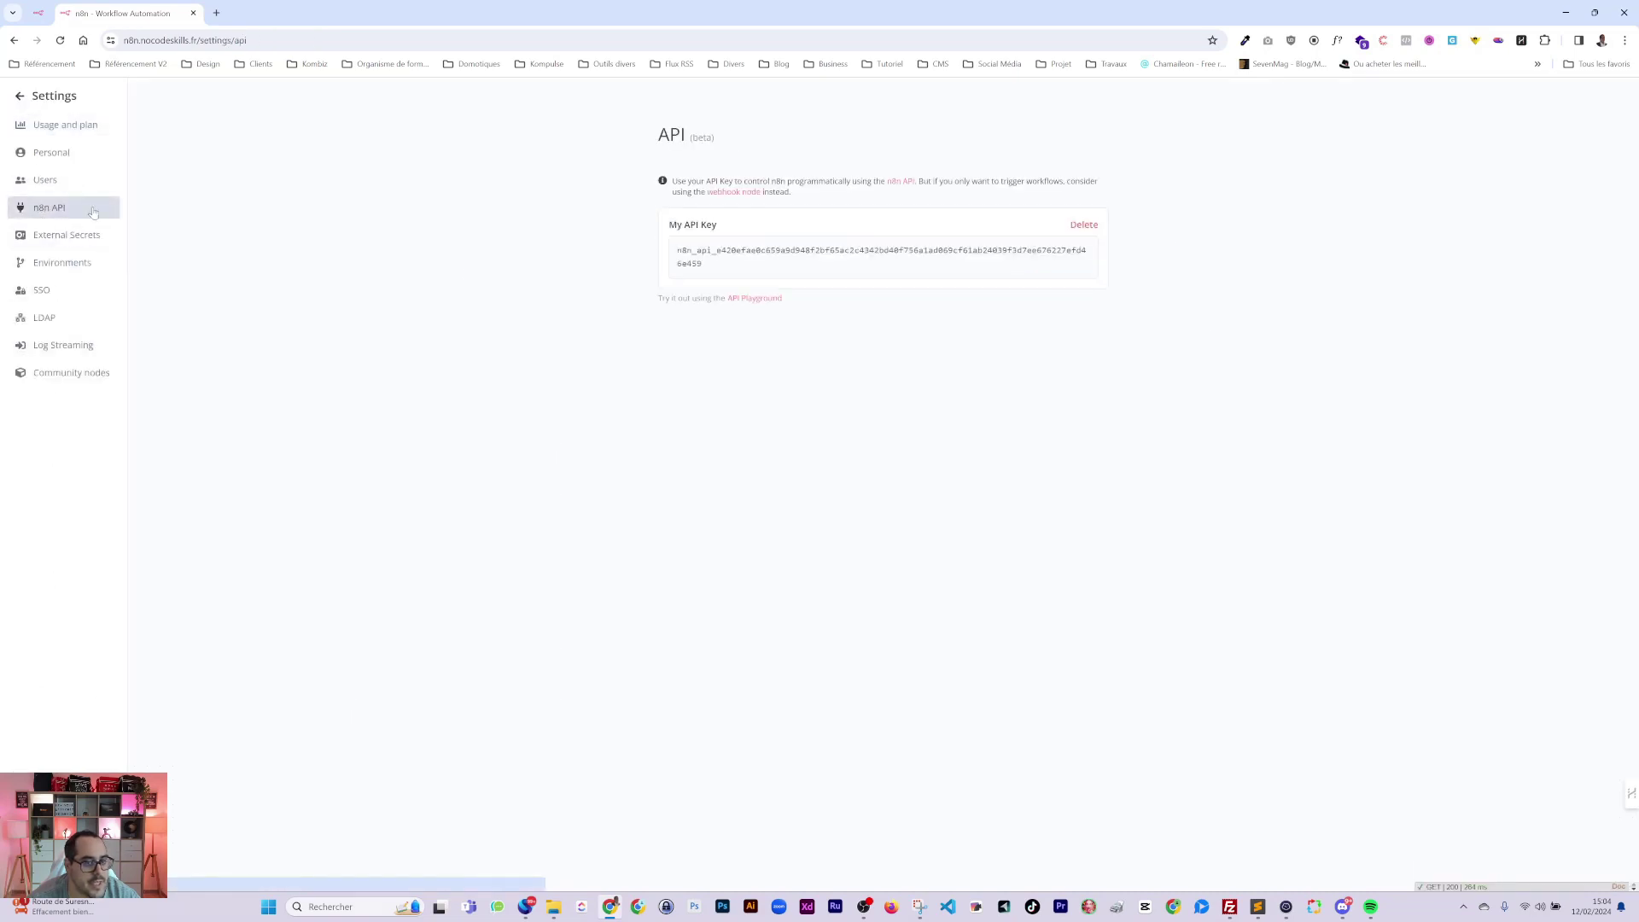
{"action": "left_click", "coordinate": [1060, 266]}
{"action": "left_click", "coordinate": [216, 13]}
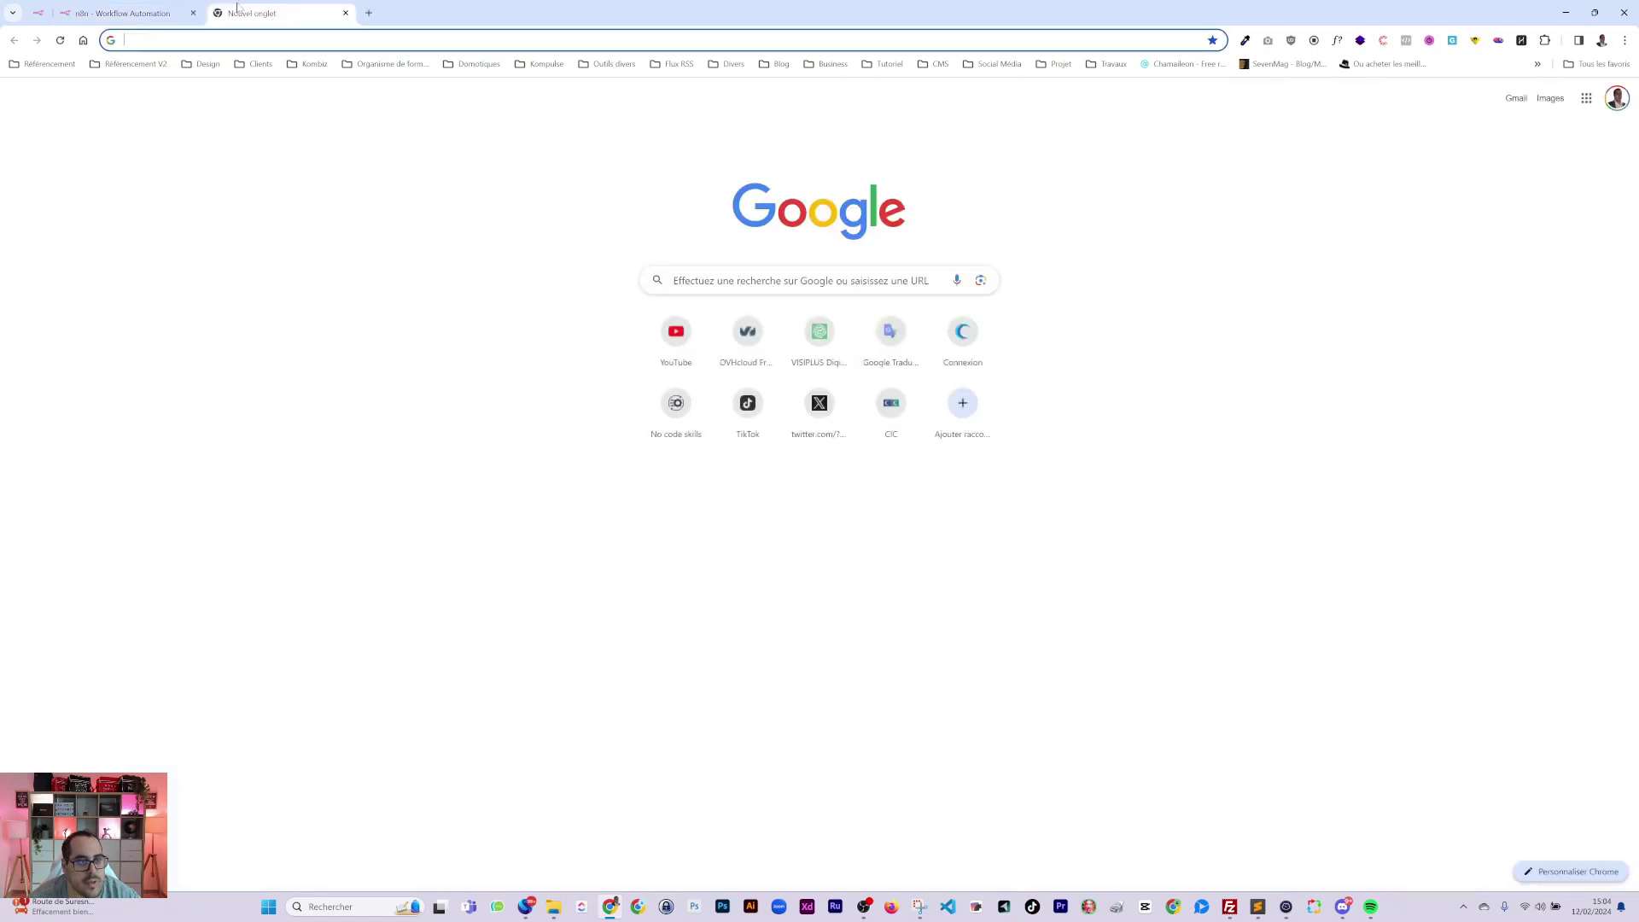
{"action": "key", "text": "ctrl+v"}
{"action": "left_click", "coordinate": [133, 24]}
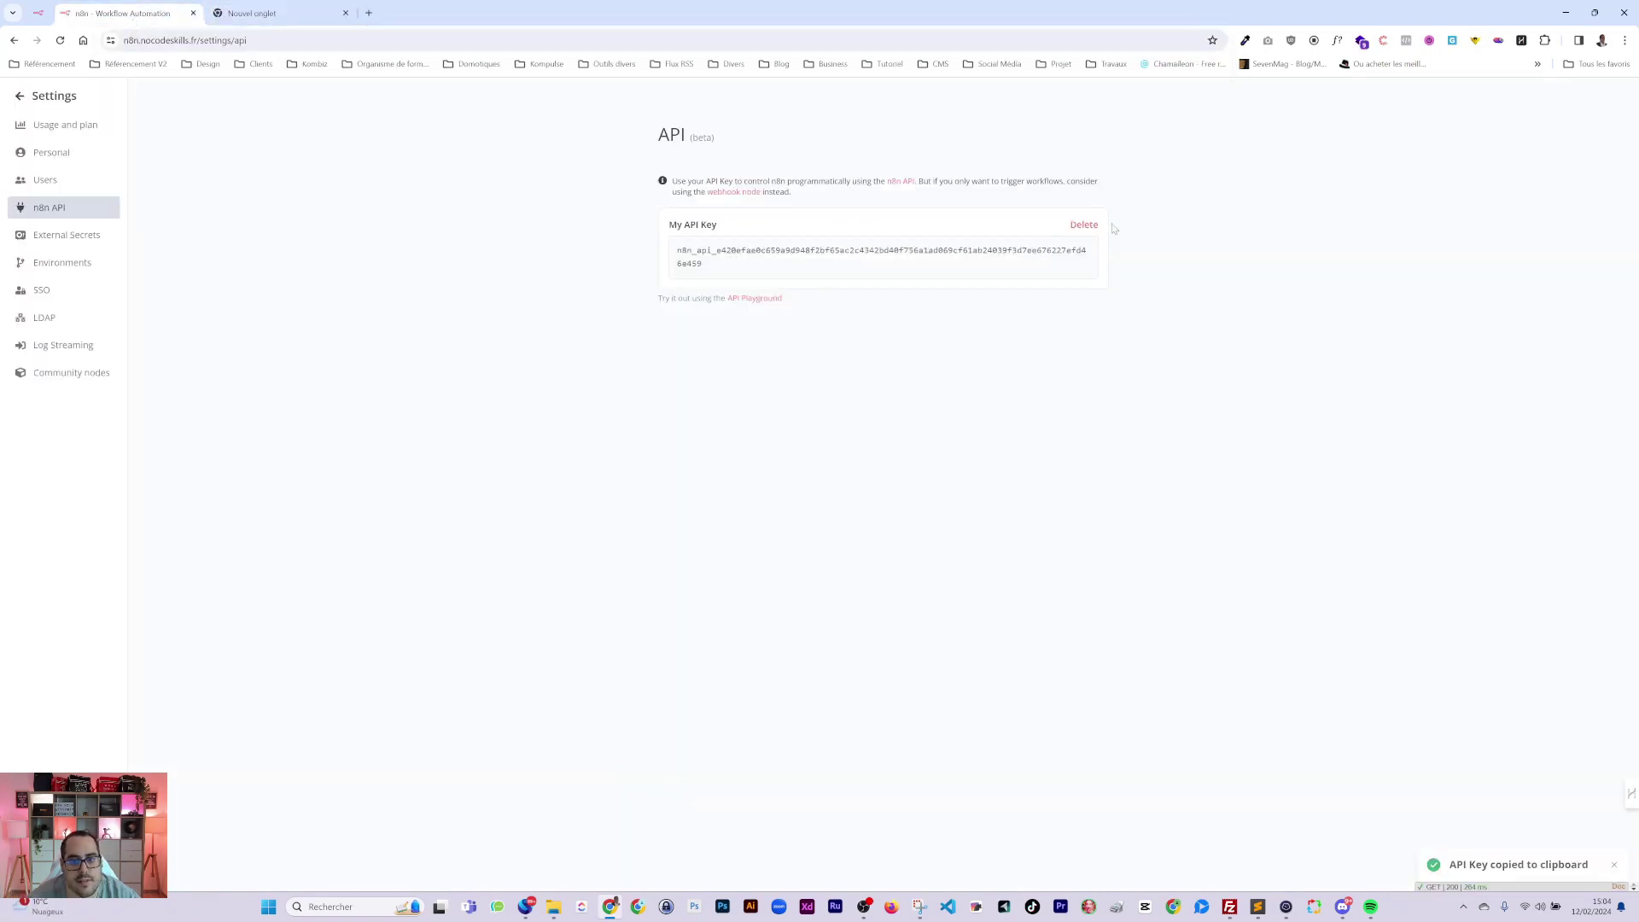
Browse the public API documentation, expanding the POST /audit endpoint, then return to the API settings.
{"action": "left_click", "coordinate": [749, 299]}
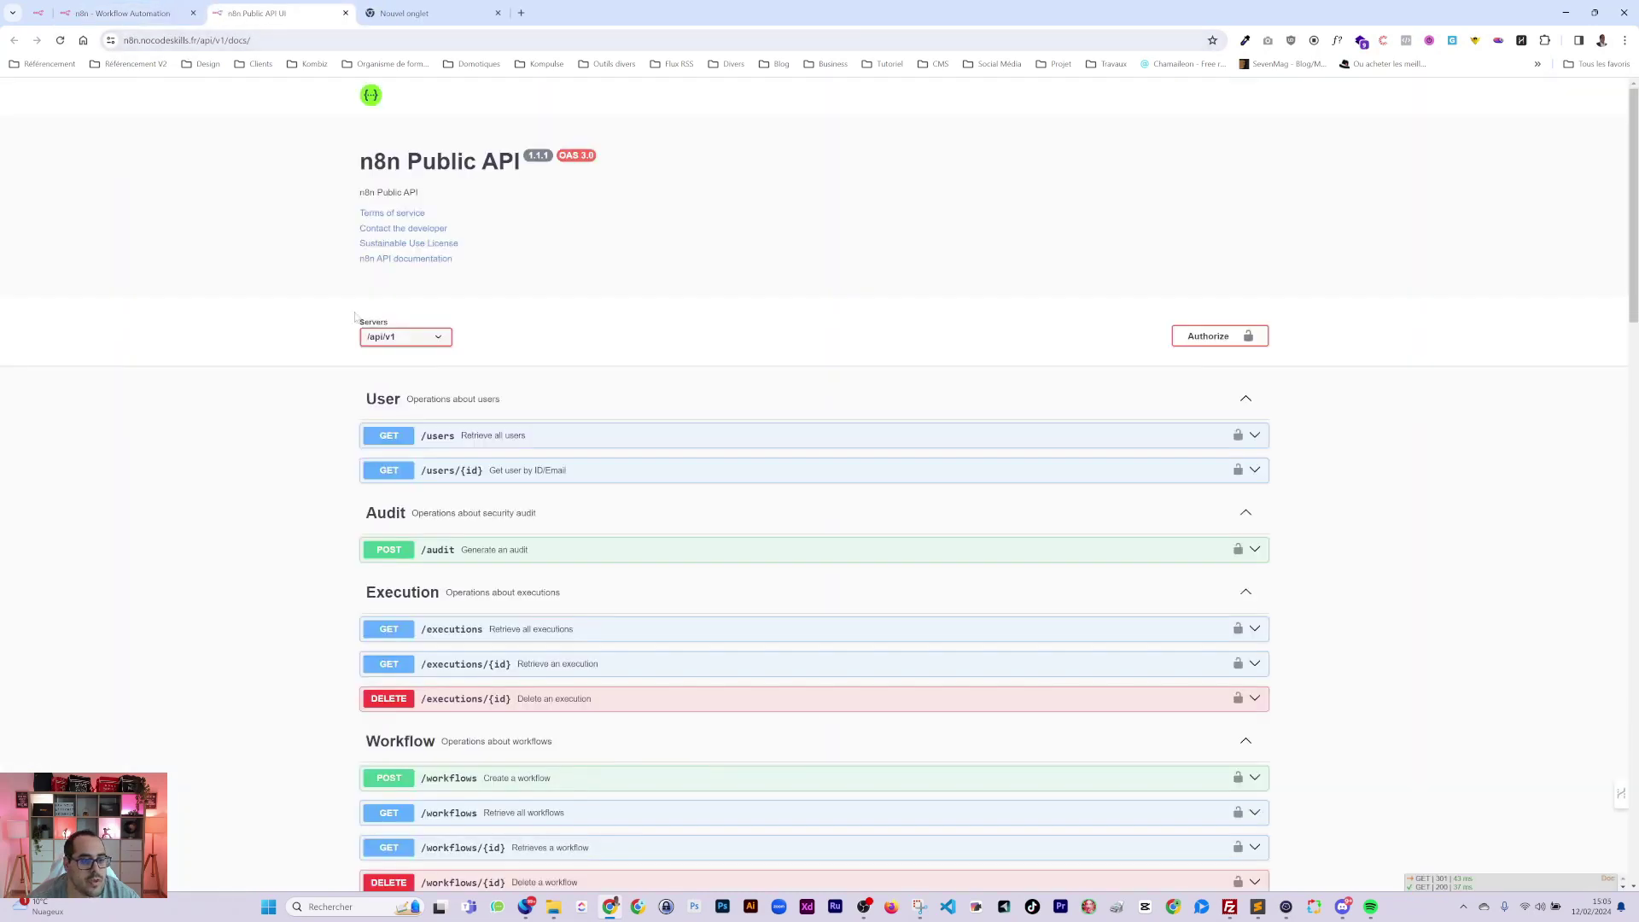
{"action": "scroll", "coordinate": [285, 386], "scroll_direction": "down", "scroll_amount": 3}
{"action": "scroll", "coordinate": [285, 387], "scroll_direction": "down", "scroll_amount": 2}
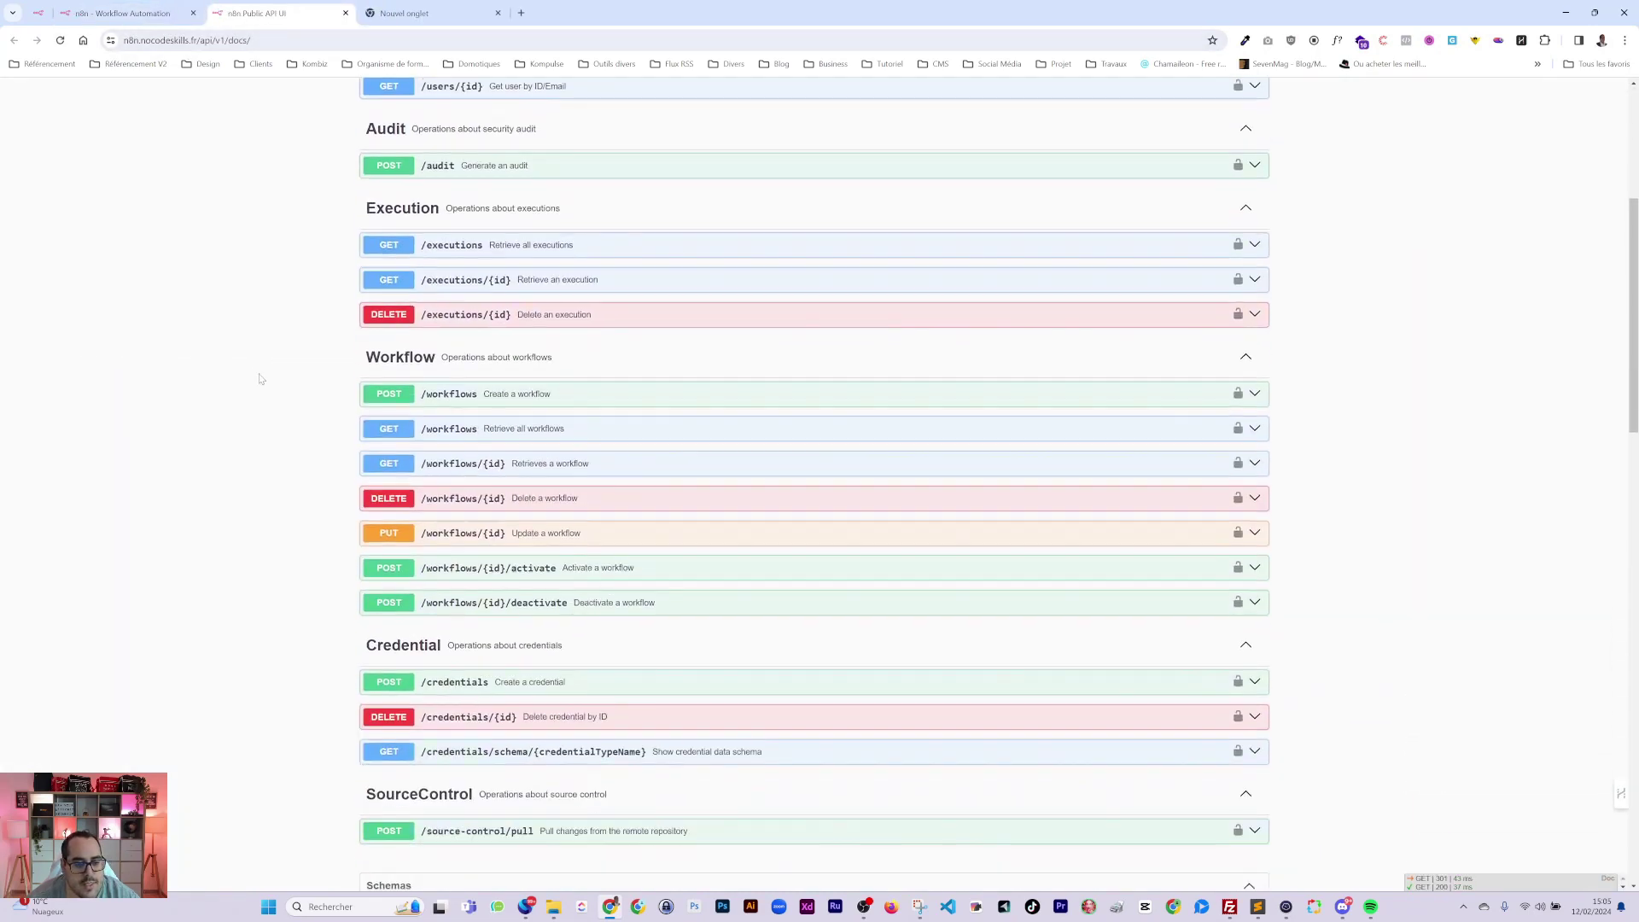
{"action": "scroll", "coordinate": [1226, 376], "scroll_direction": "up", "scroll_amount": 3}
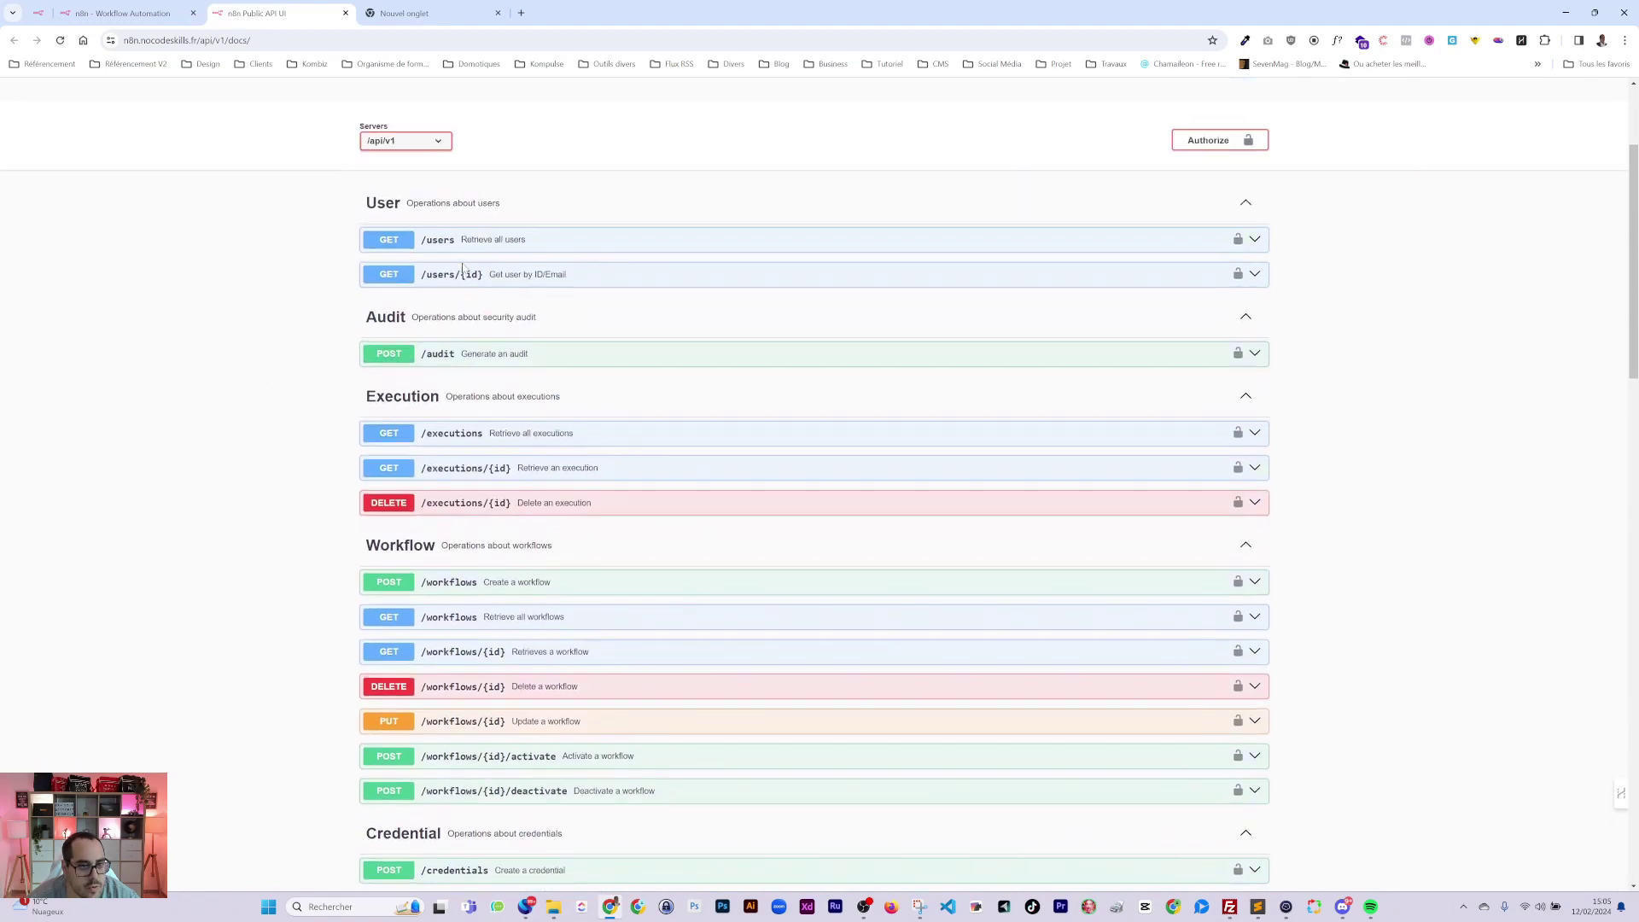
{"action": "left_click", "coordinate": [474, 359]}
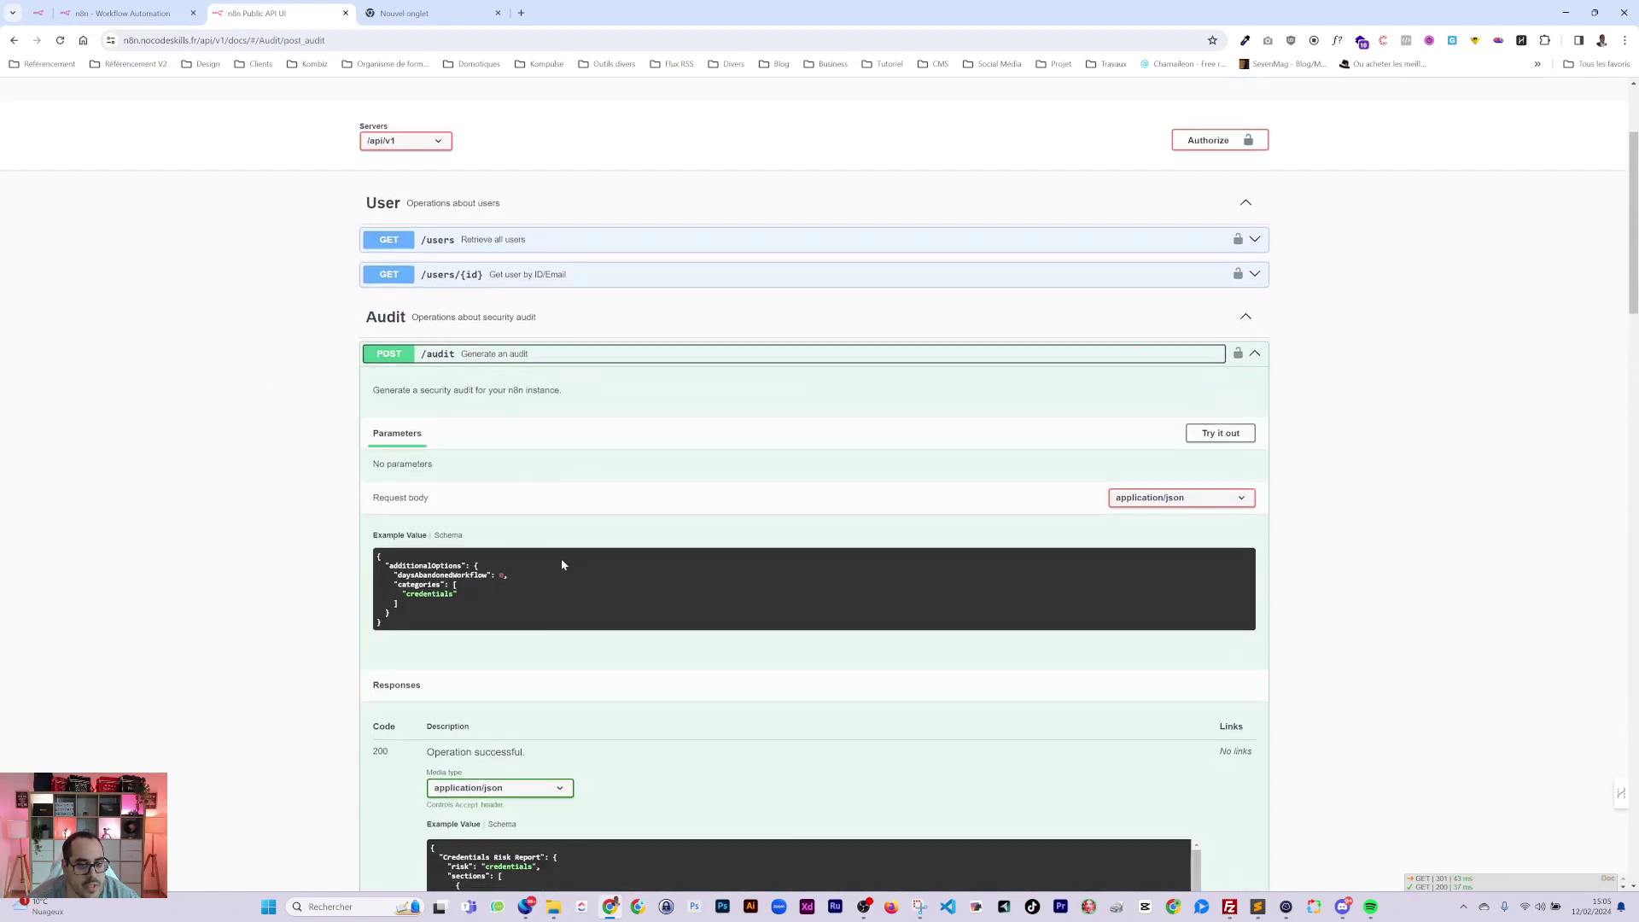
{"action": "scroll", "coordinate": [650, 581], "scroll_direction": "down", "scroll_amount": 3}
{"action": "scroll", "coordinate": [683, 652], "scroll_direction": "down", "scroll_amount": 5}
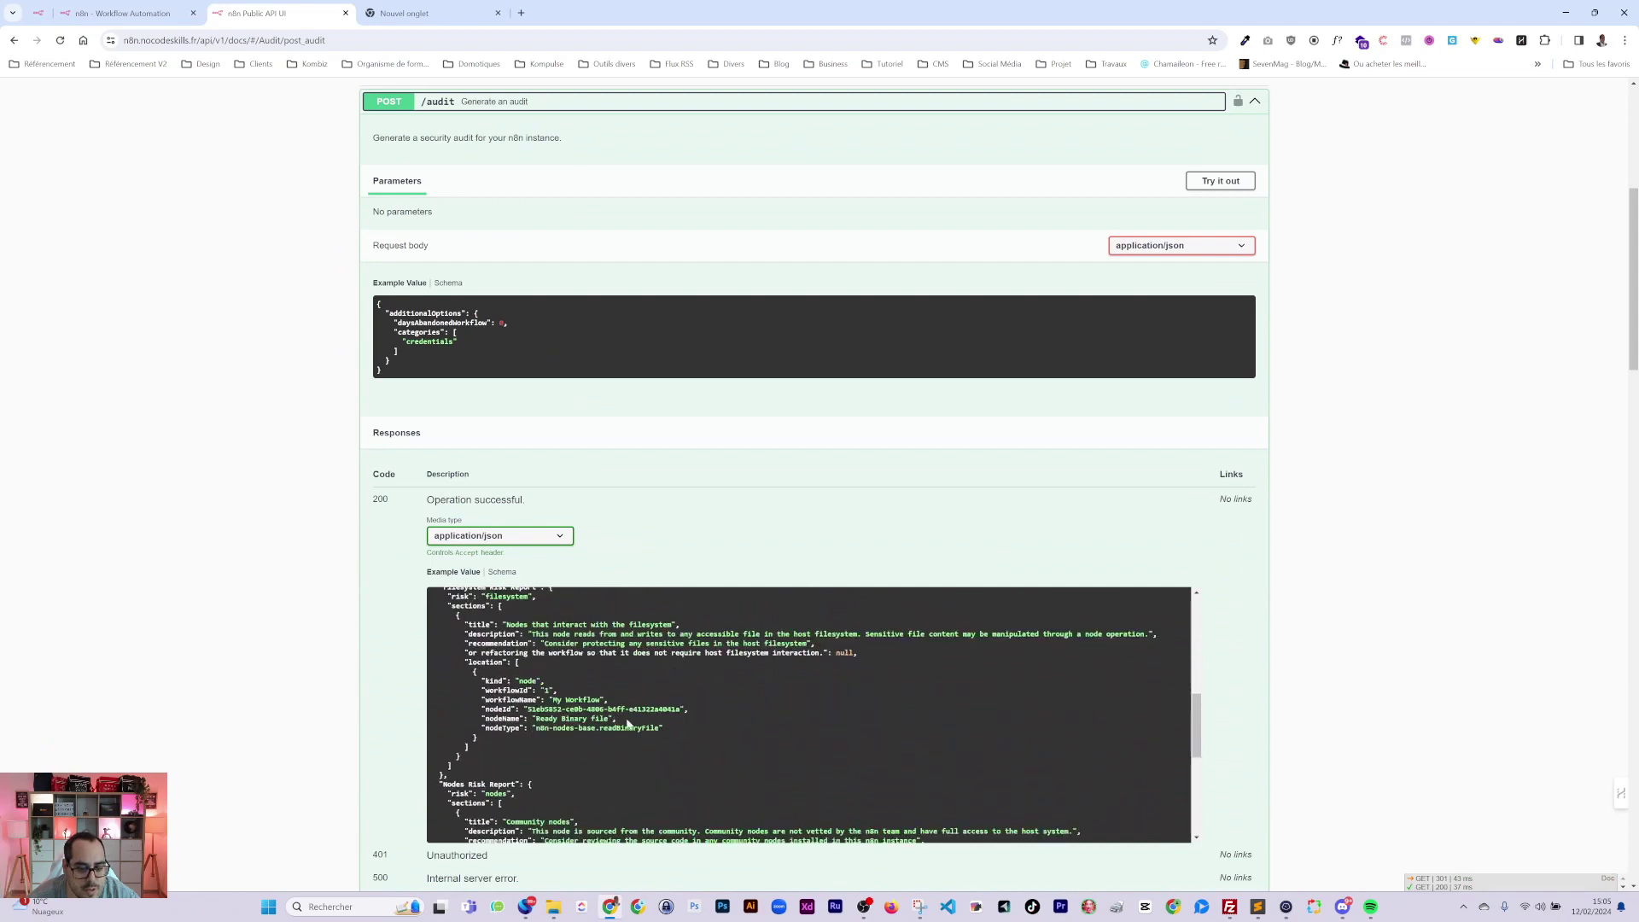
{"action": "scroll", "coordinate": [605, 725], "scroll_direction": "down", "scroll_amount": 8}
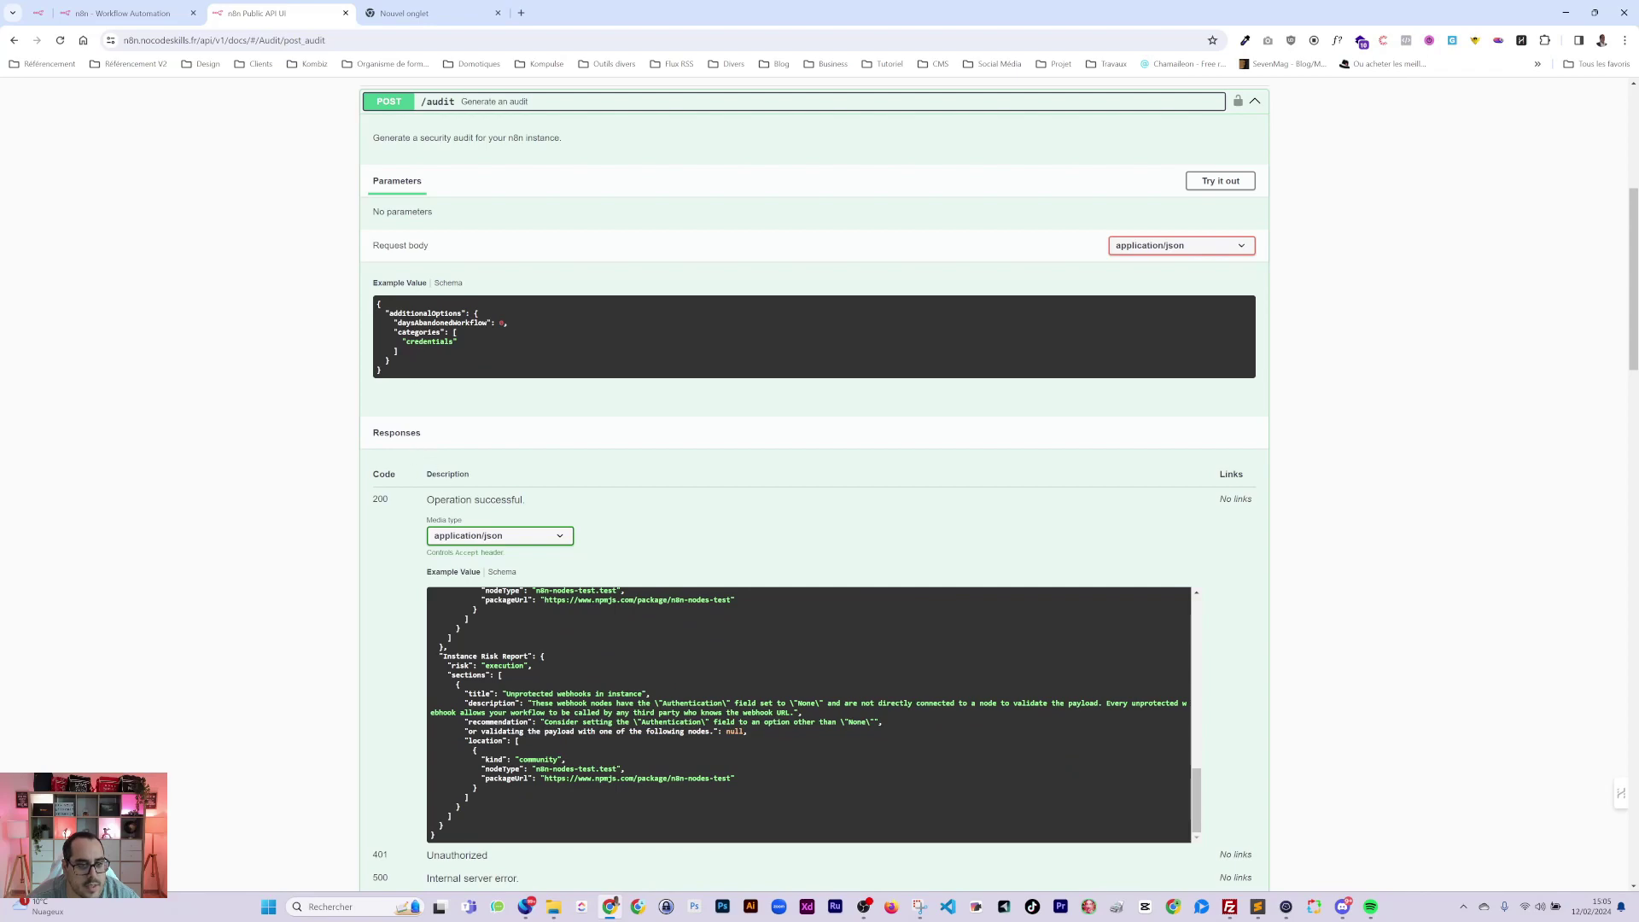
{"action": "scroll", "coordinate": [435, 402], "scroll_direction": "down", "scroll_amount": 7}
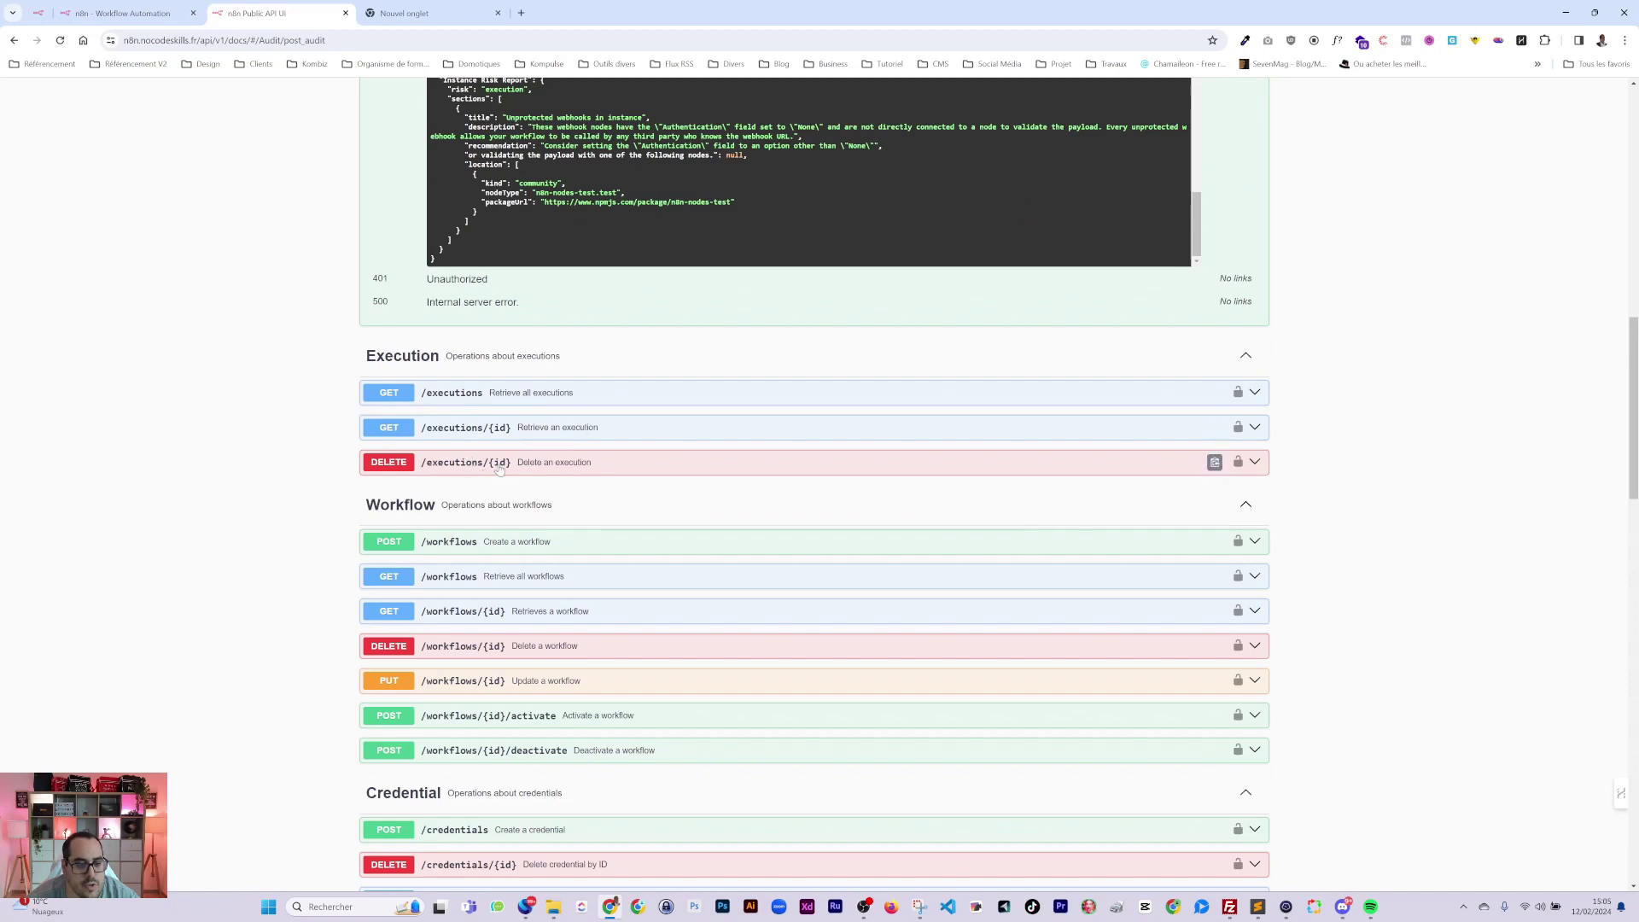
{"action": "scroll", "coordinate": [597, 475], "scroll_direction": "down", "scroll_amount": 2}
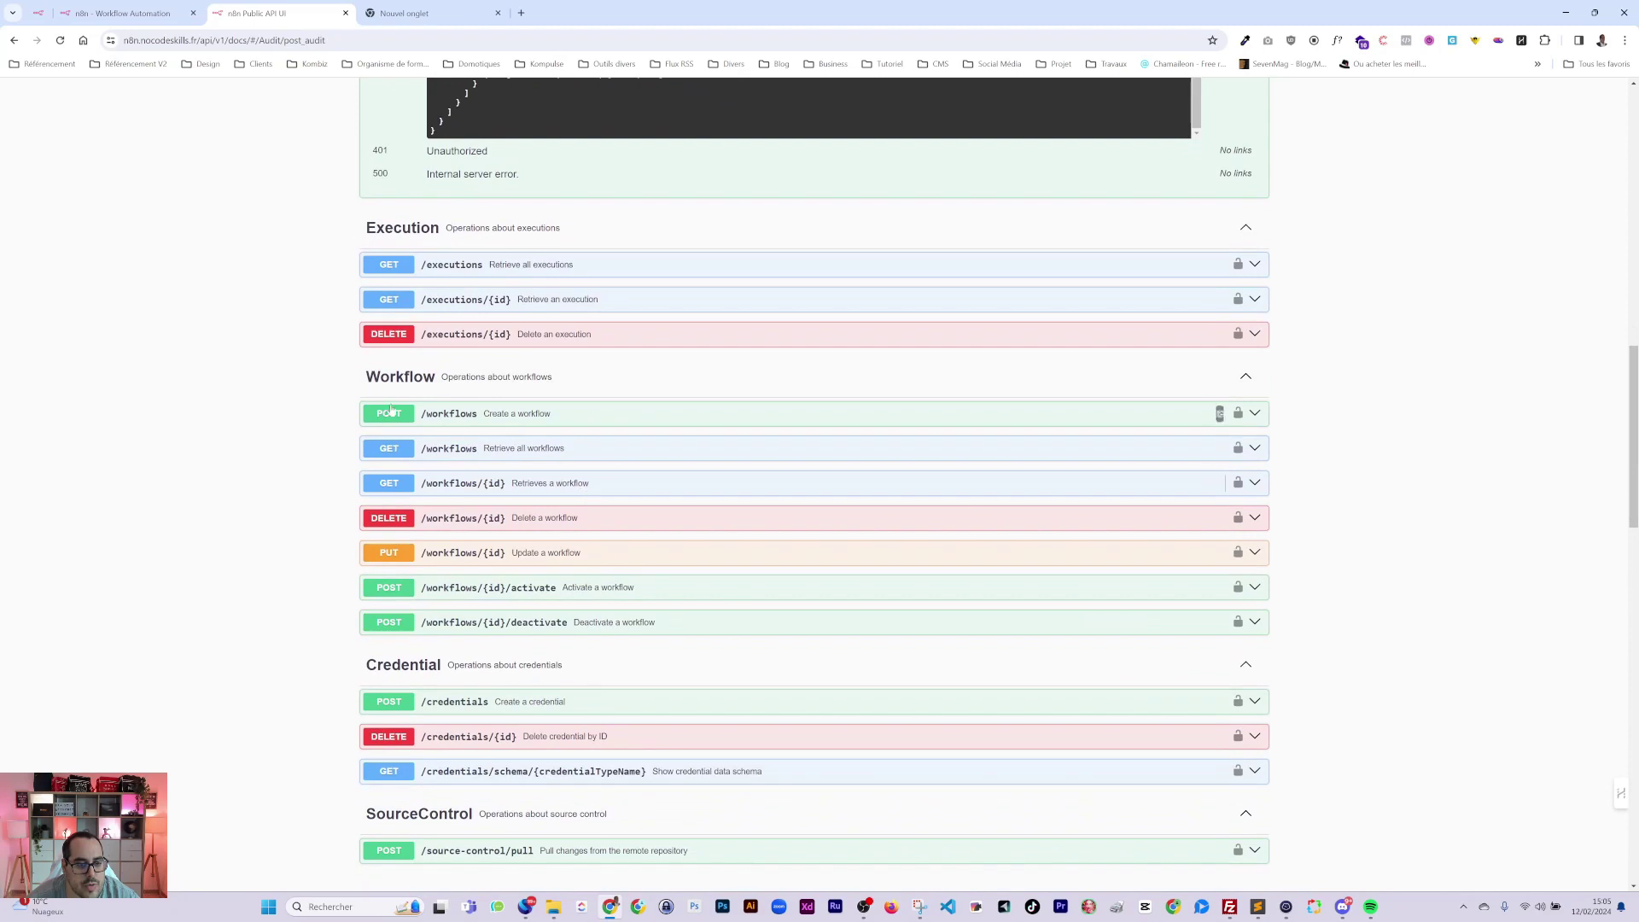
{"action": "scroll", "coordinate": [444, 589], "scroll_direction": "down", "scroll_amount": 3}
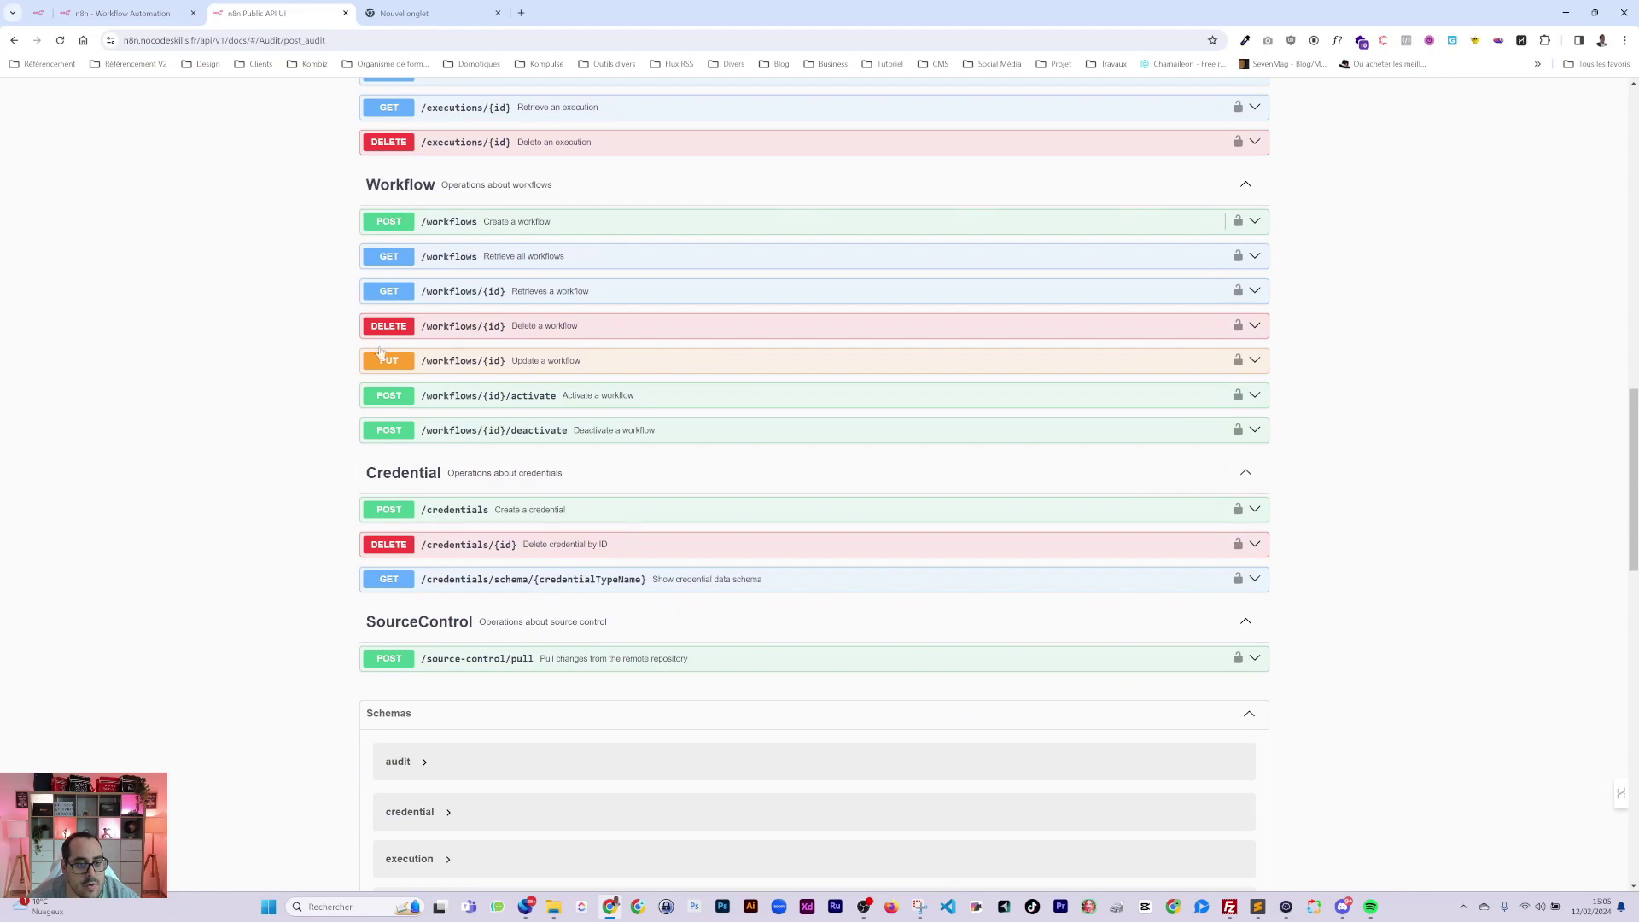
{"action": "left_click", "coordinate": [117, 22]}
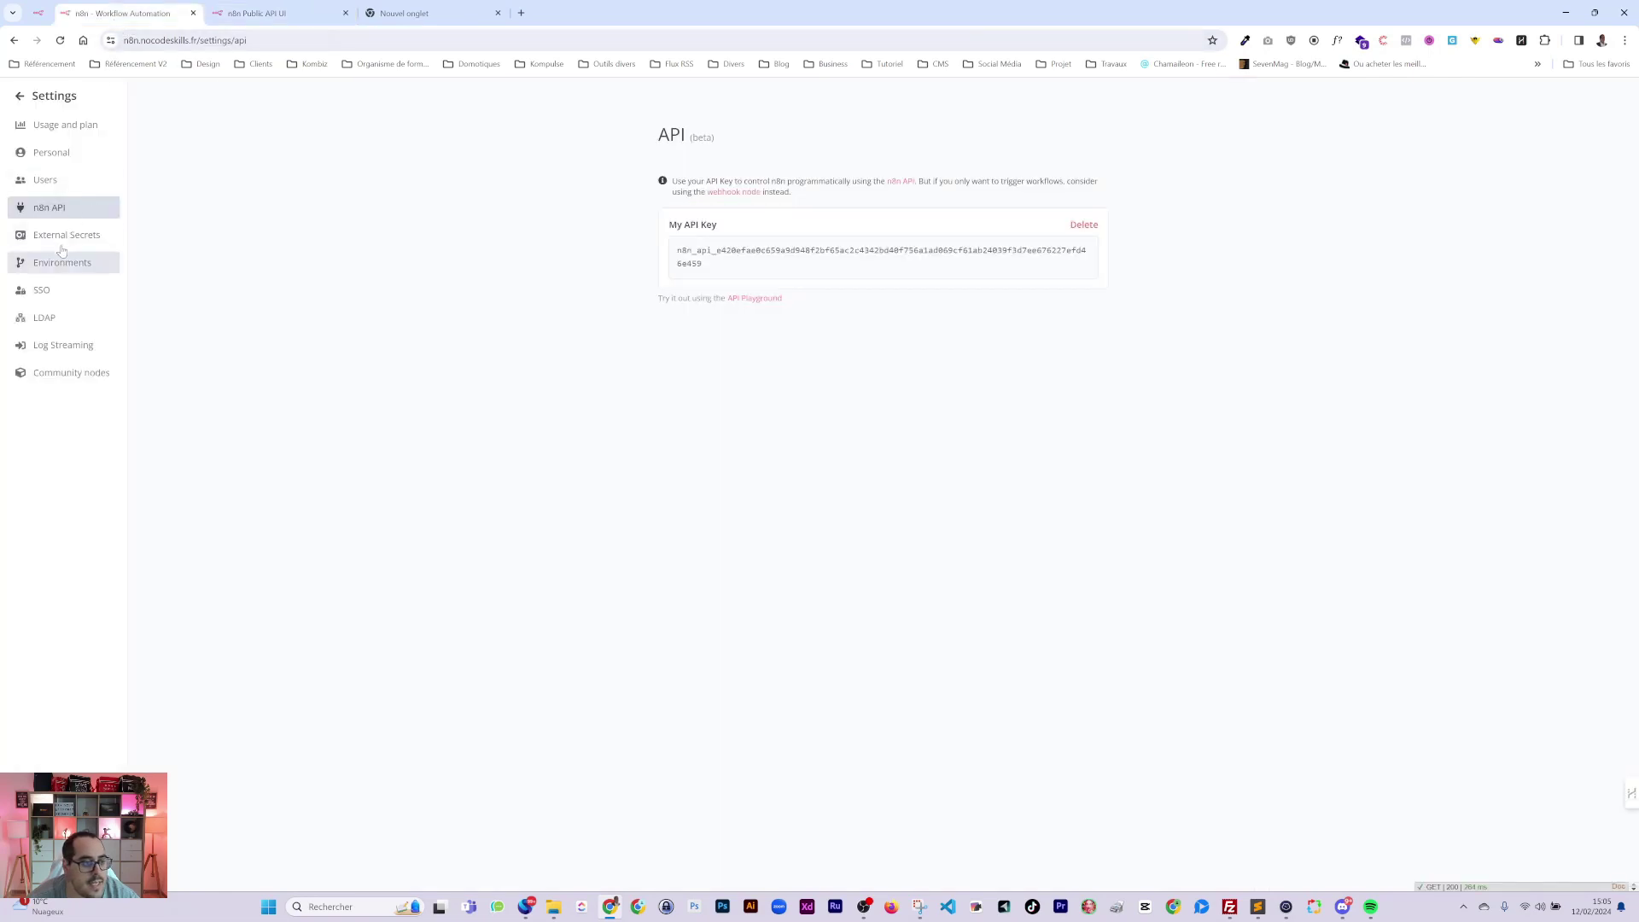
Look through the list of saved credentials.
{"action": "left_click", "coordinate": [51, 96]}
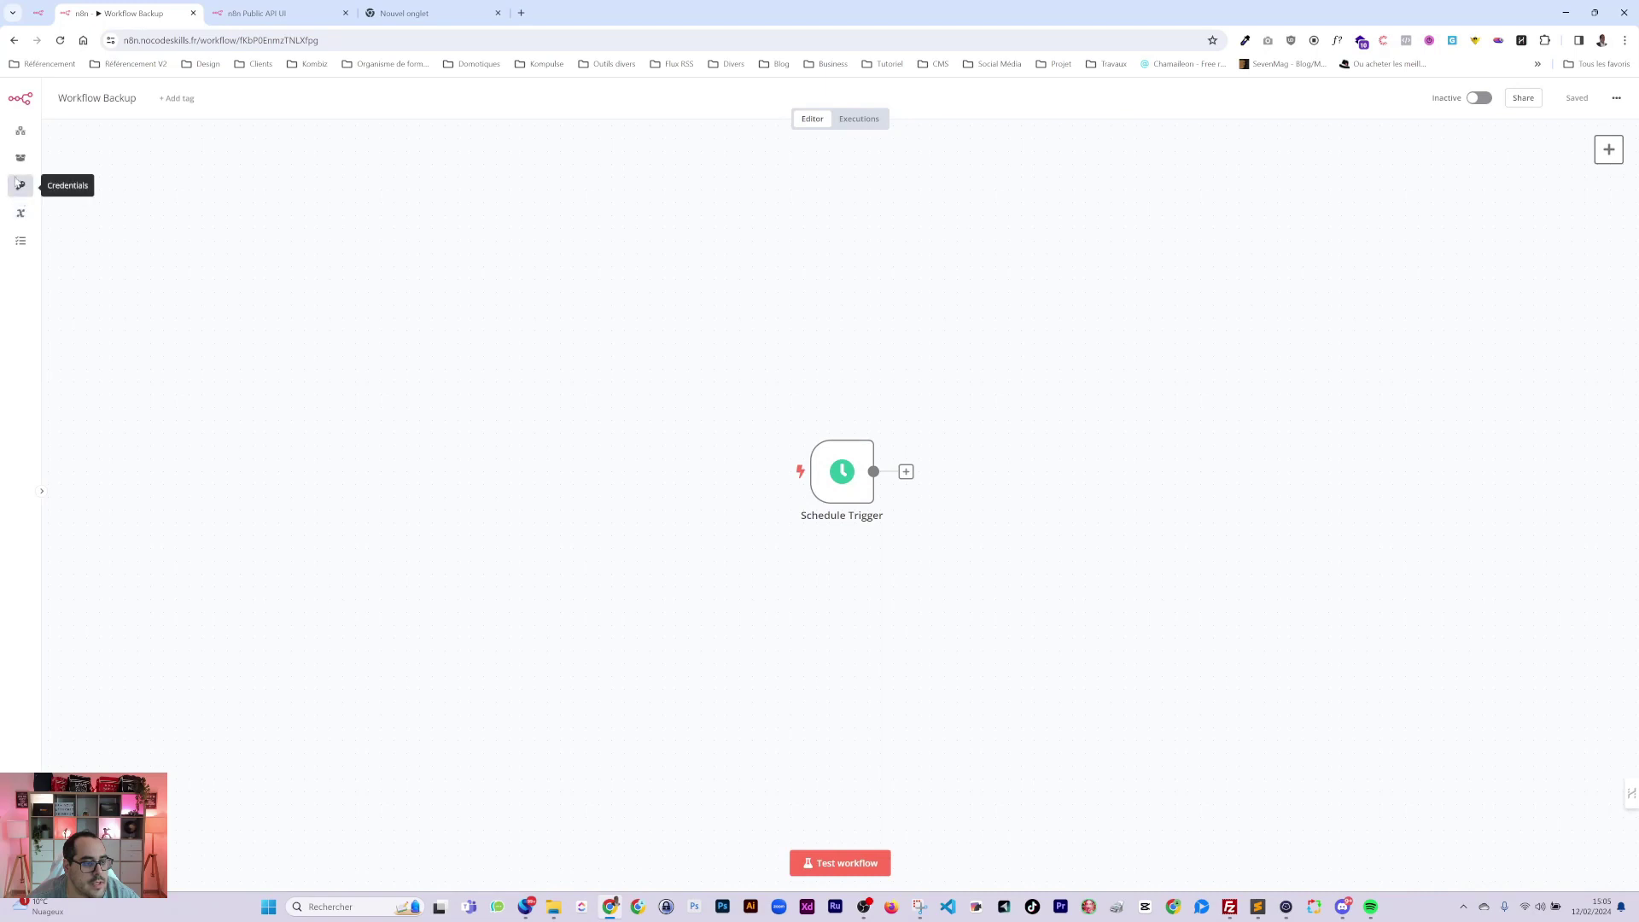
{"action": "left_click", "coordinate": [21, 186]}
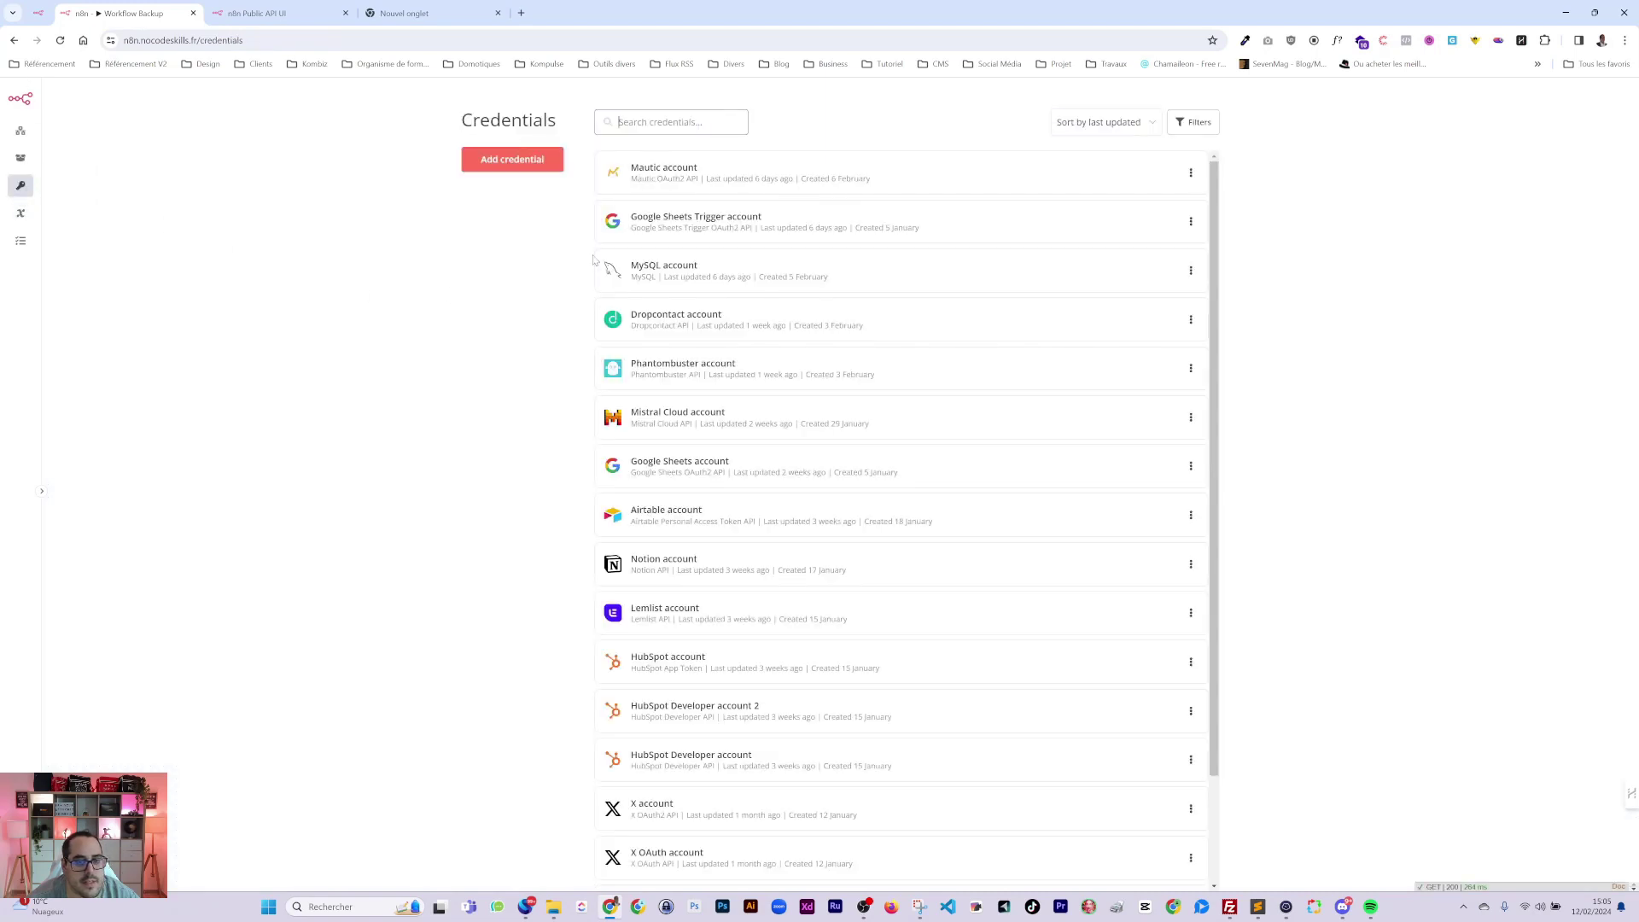
{"action": "scroll", "coordinate": [717, 547], "scroll_direction": "down", "scroll_amount": 3}
{"action": "scroll", "coordinate": [763, 618], "scroll_direction": "up", "scroll_amount": 3}
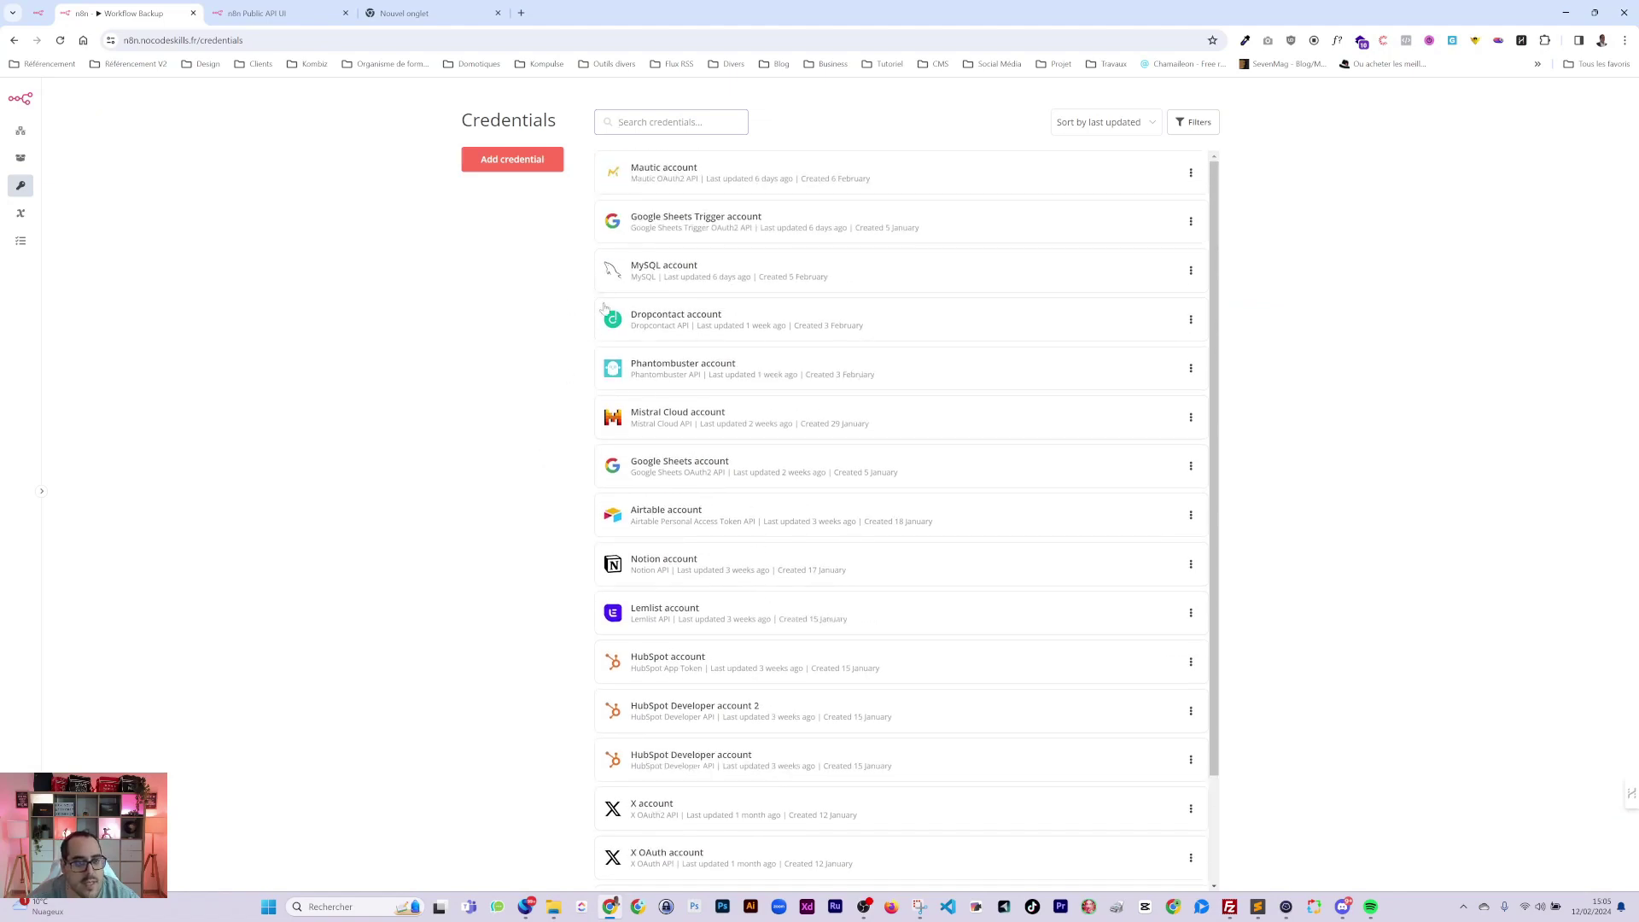
Review the public API documentation page again.
{"action": "left_click", "coordinate": [267, 15]}
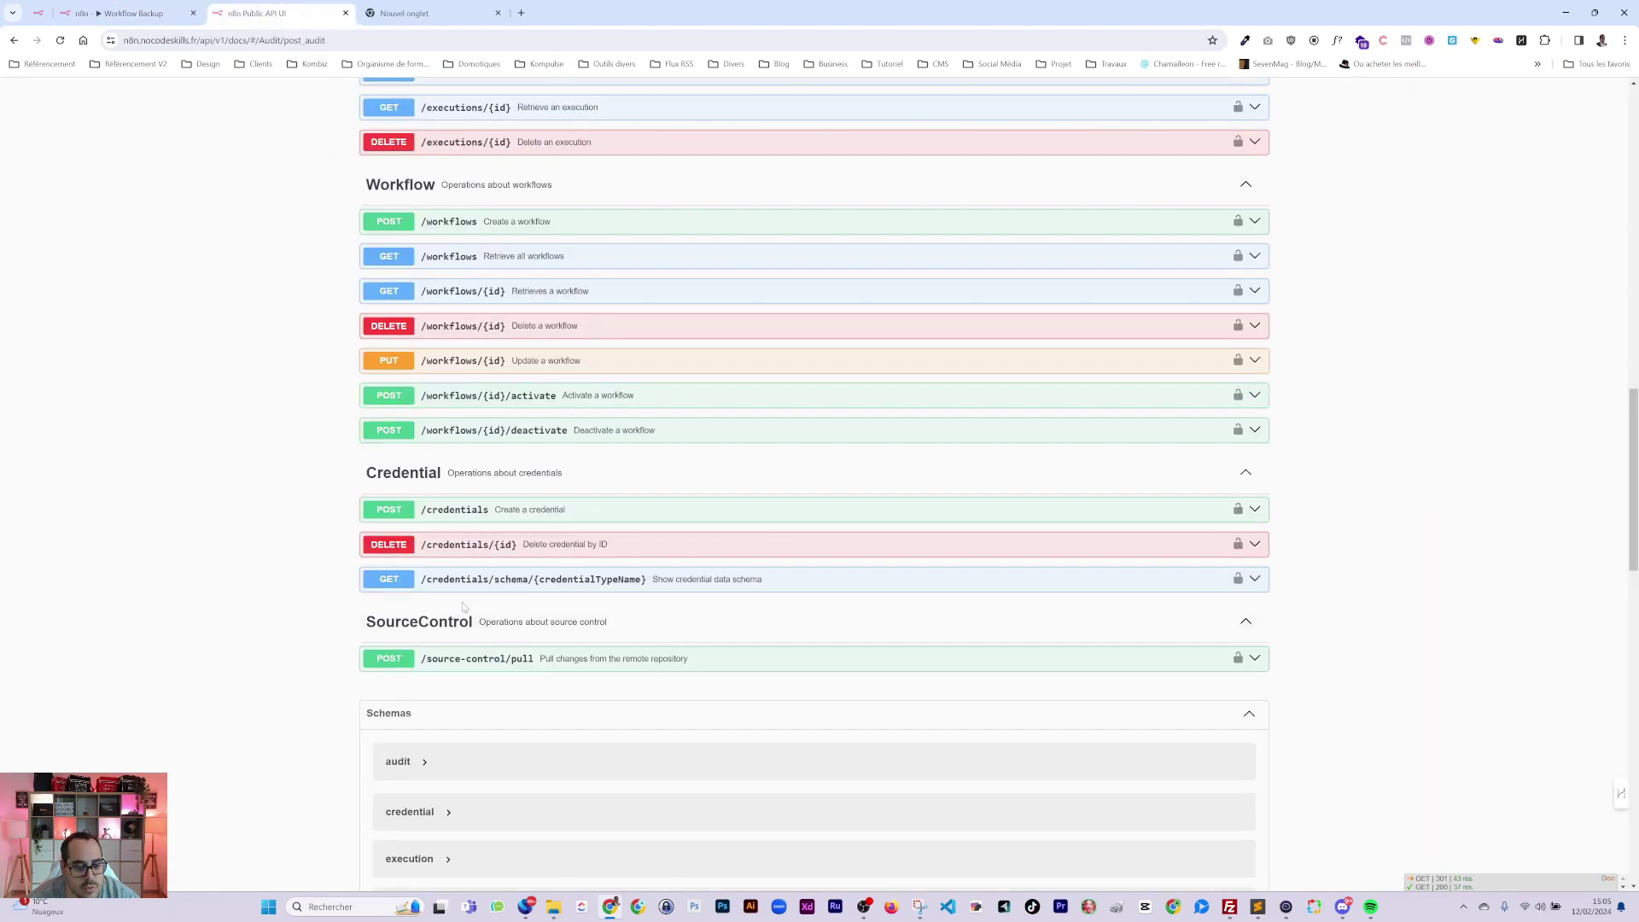
{"action": "scroll", "coordinate": [460, 613], "scroll_direction": "down", "scroll_amount": 6}
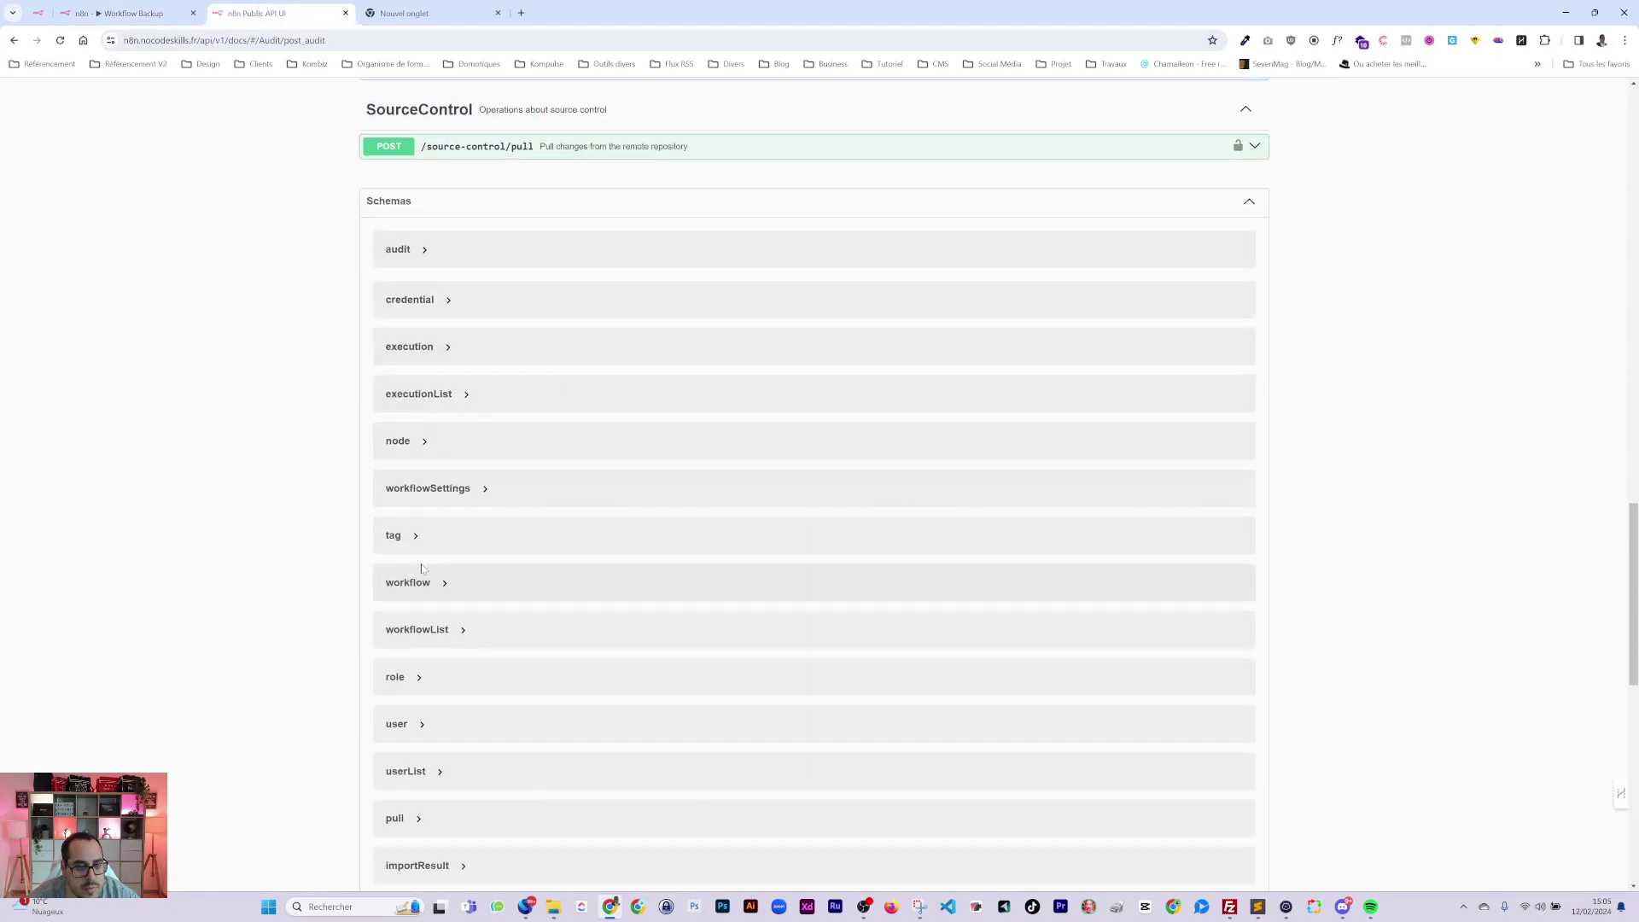
{"action": "scroll", "coordinate": [421, 568], "scroll_direction": "down", "scroll_amount": 20}
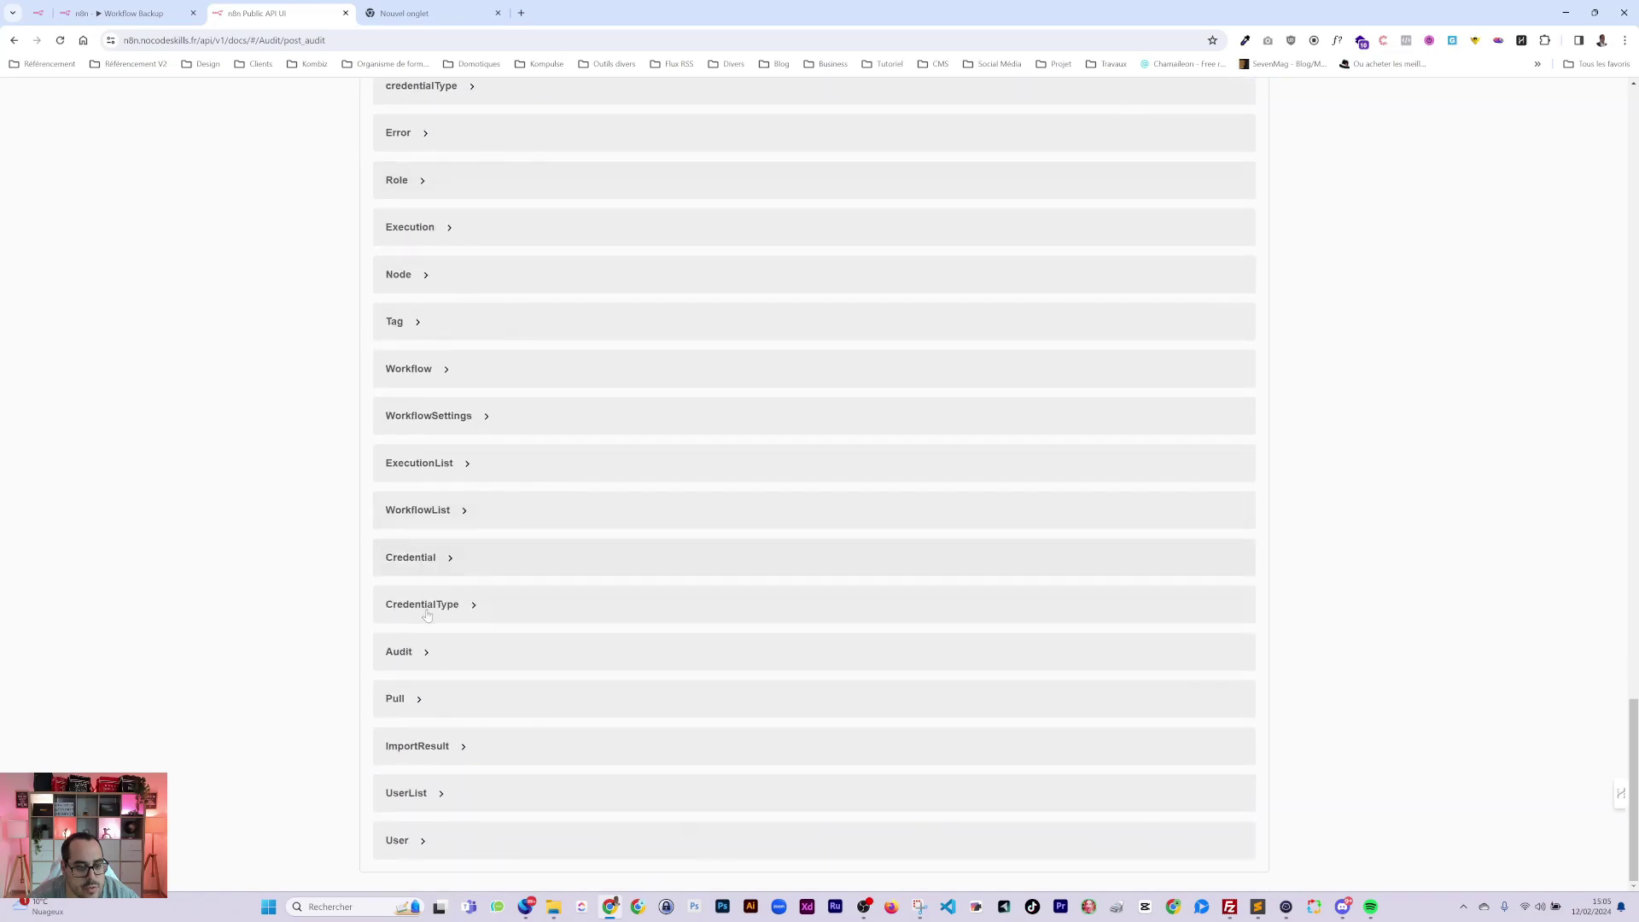
{"action": "scroll", "coordinate": [427, 615], "scroll_direction": "up", "scroll_amount": 20}
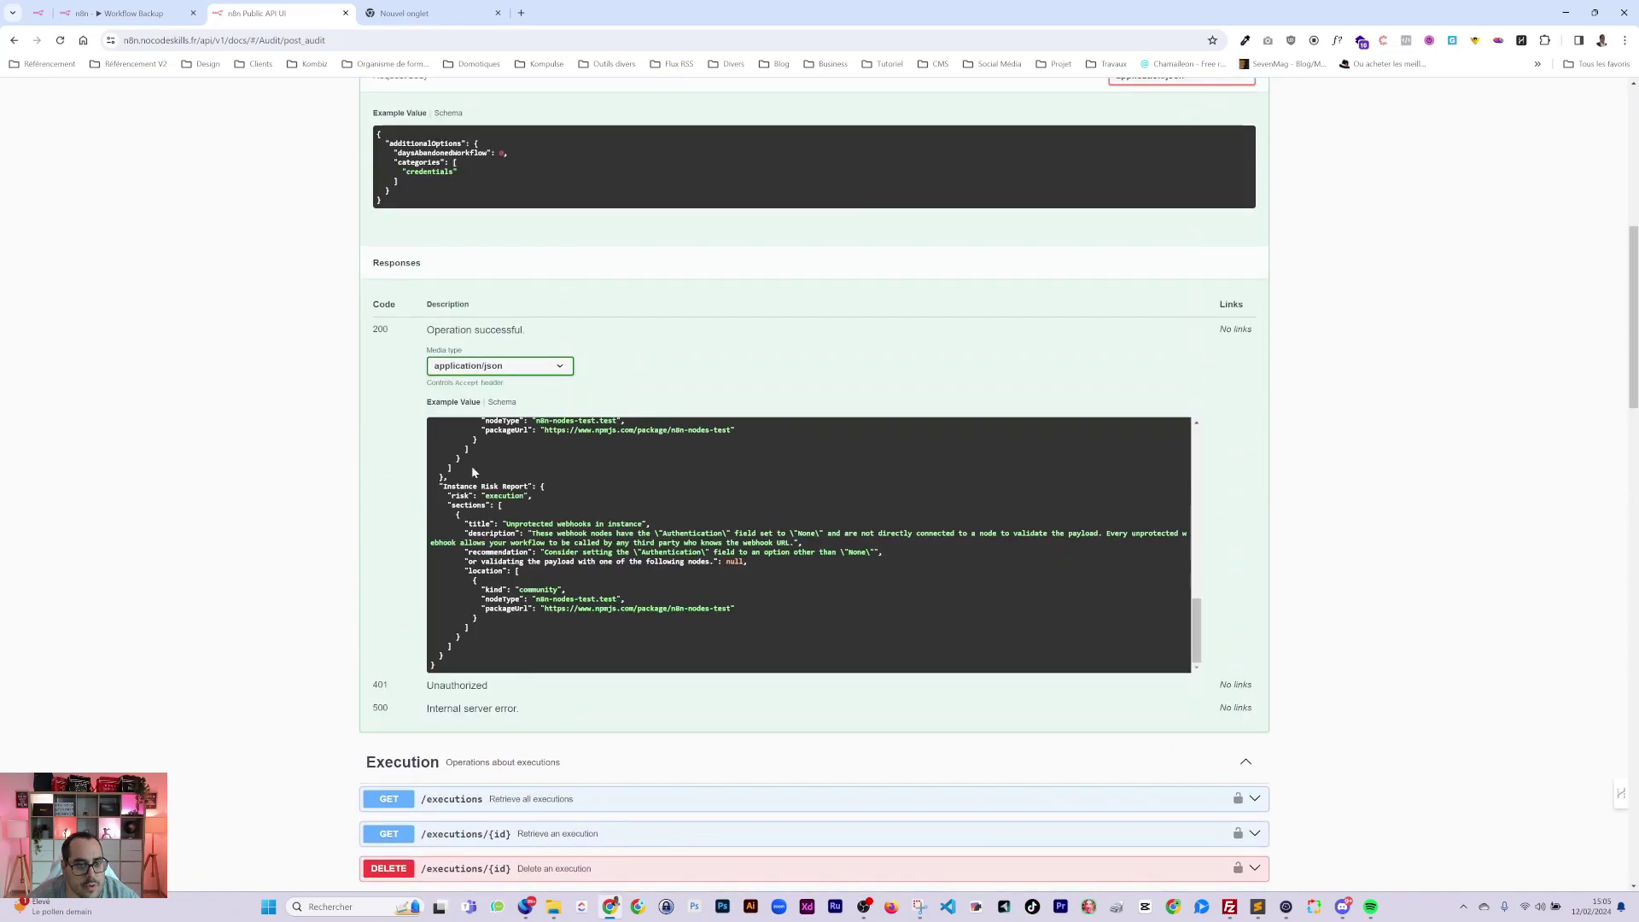
{"action": "scroll", "coordinate": [475, 468], "scroll_direction": "up", "scroll_amount": 10}
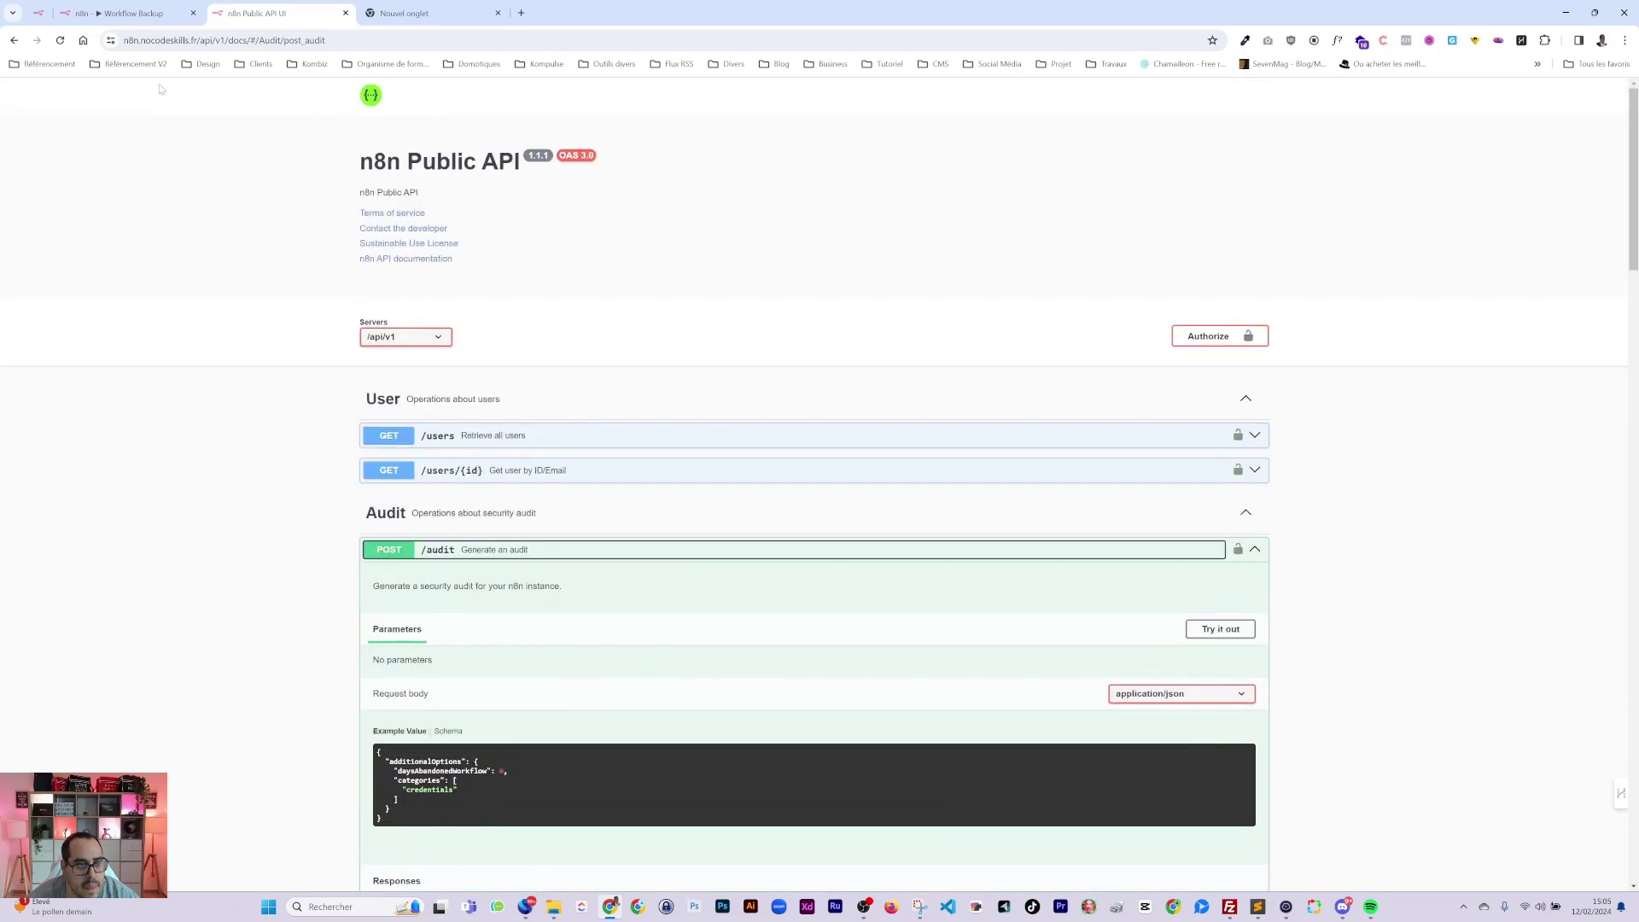
Open the Workflow Backup workflow from the workflows list.
{"action": "left_click", "coordinate": [128, 13]}
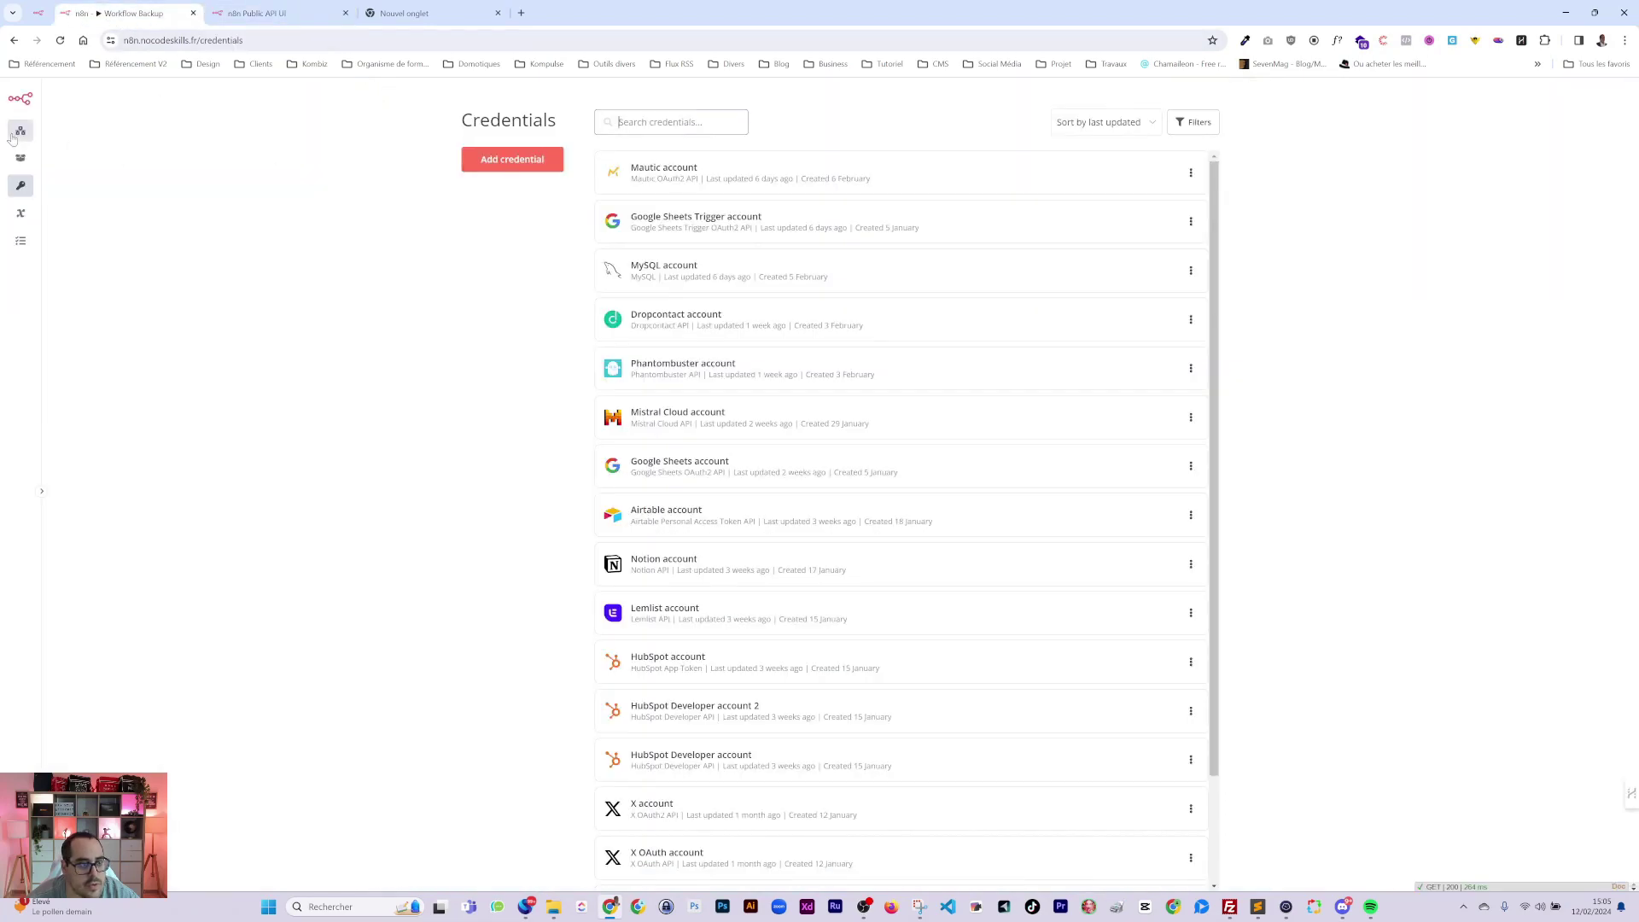
{"action": "left_click", "coordinate": [21, 130]}
{"action": "left_click", "coordinate": [651, 178]}
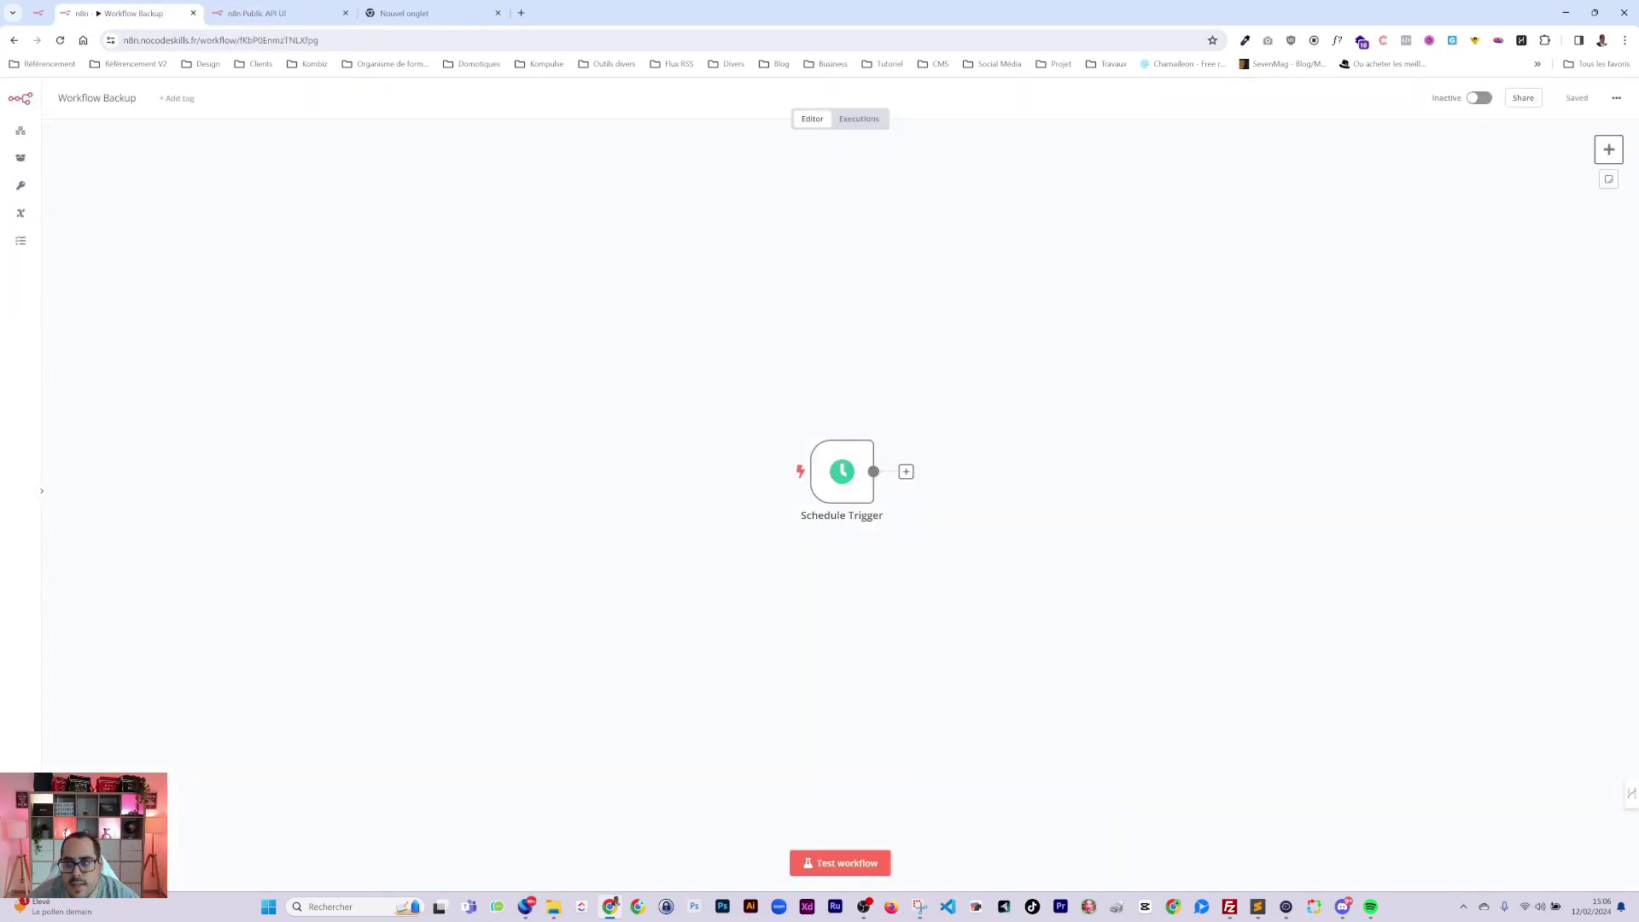
Add an n8n 'Get a workflow' node, connect it after the Schedule Trigger, and open its settings.
{"action": "left_click", "coordinate": [1609, 150]}
{"action": "type", "text": "n8n"}
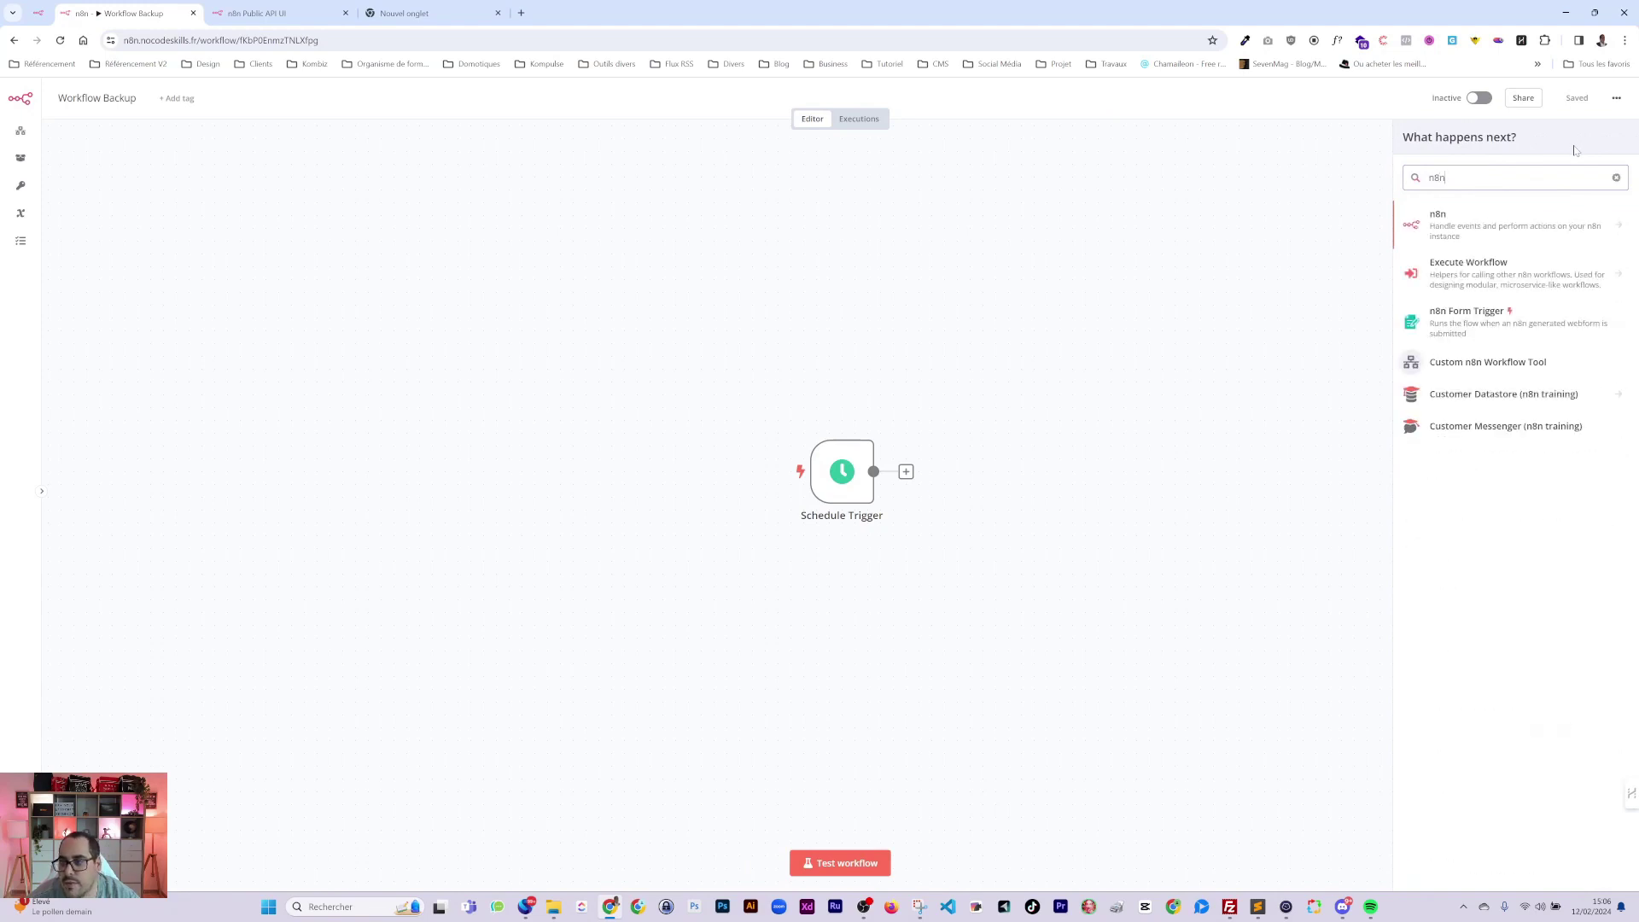
{"action": "left_click", "coordinate": [1486, 225]}
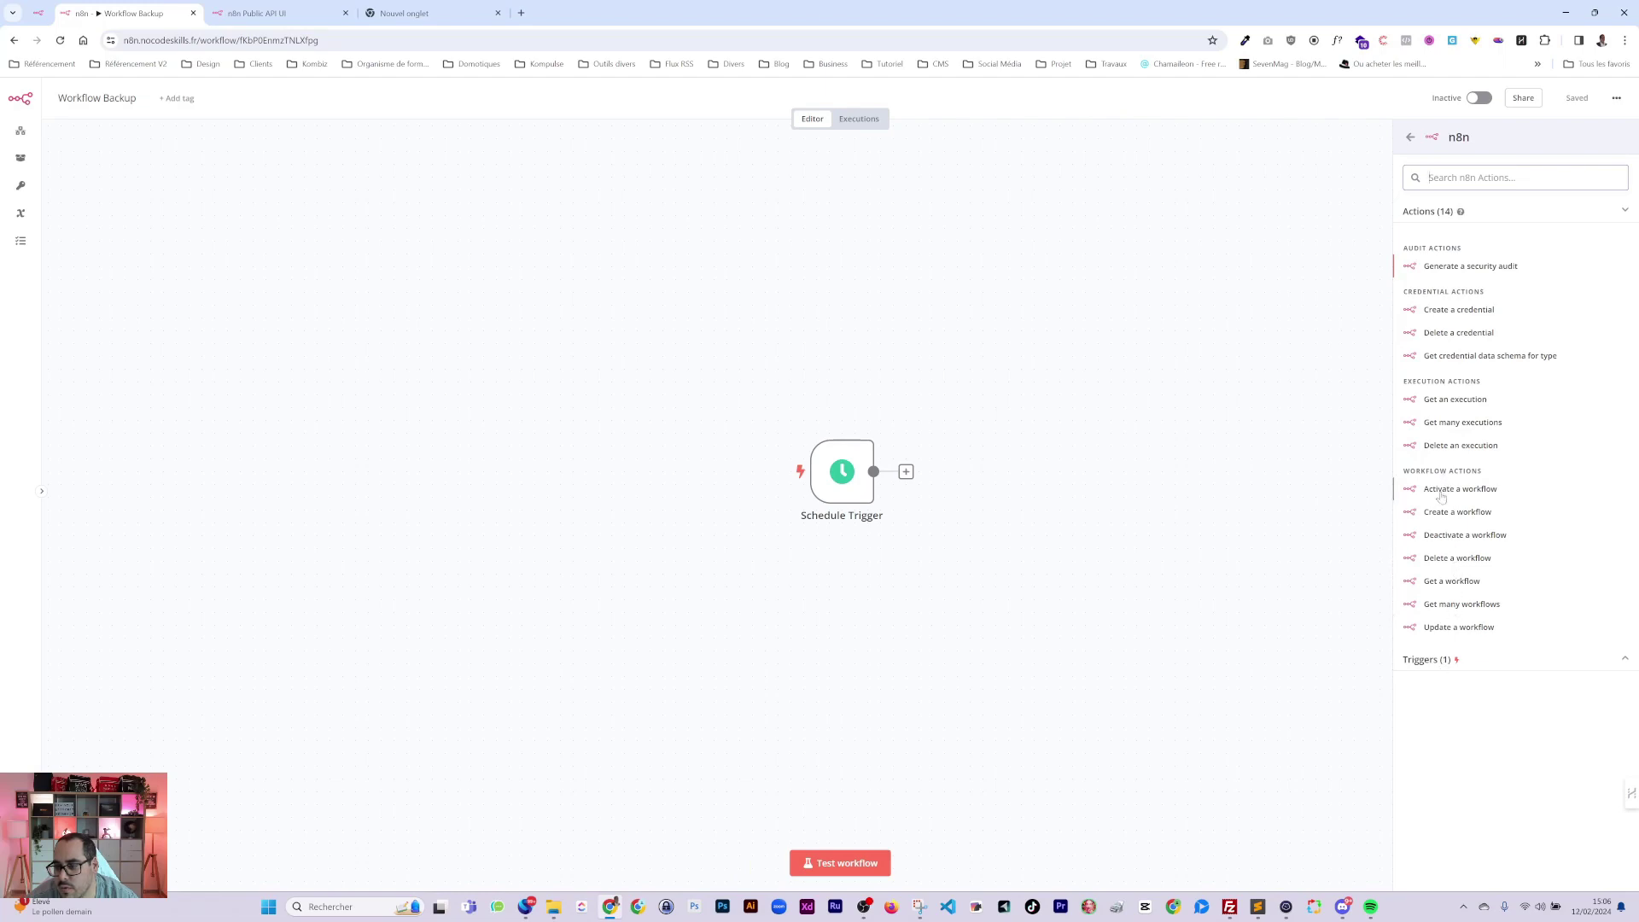
{"action": "left_click", "coordinate": [1443, 581]}
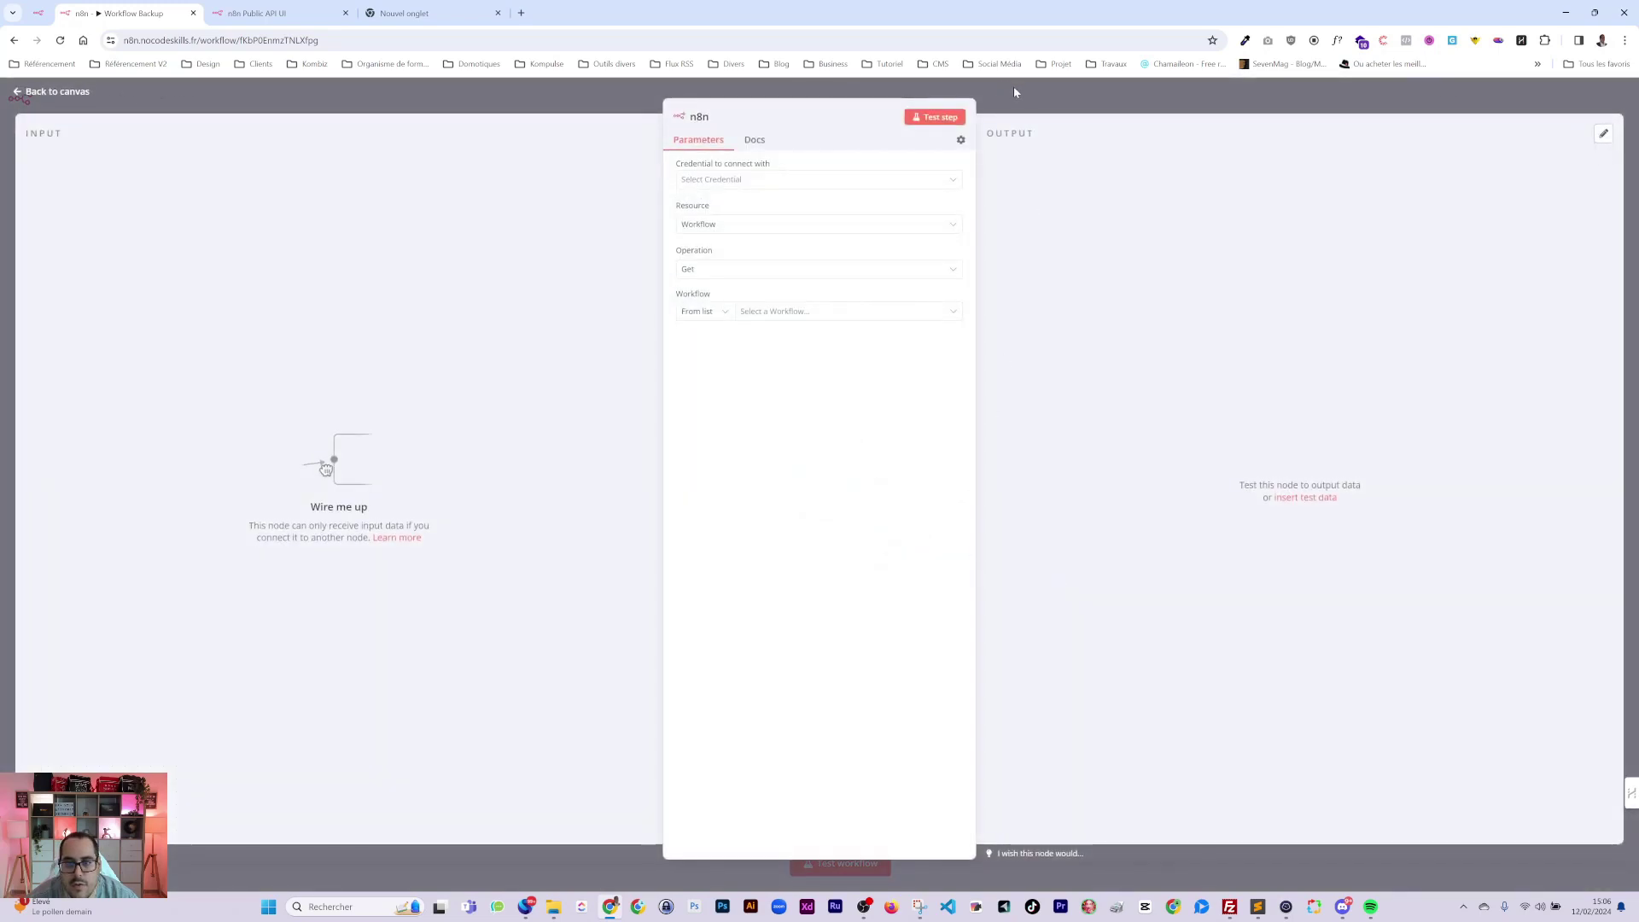
{"action": "left_click", "coordinate": [1012, 86]}
{"action": "left_click_drag", "start_coordinate": [861, 475], "coordinate": [758, 474]}
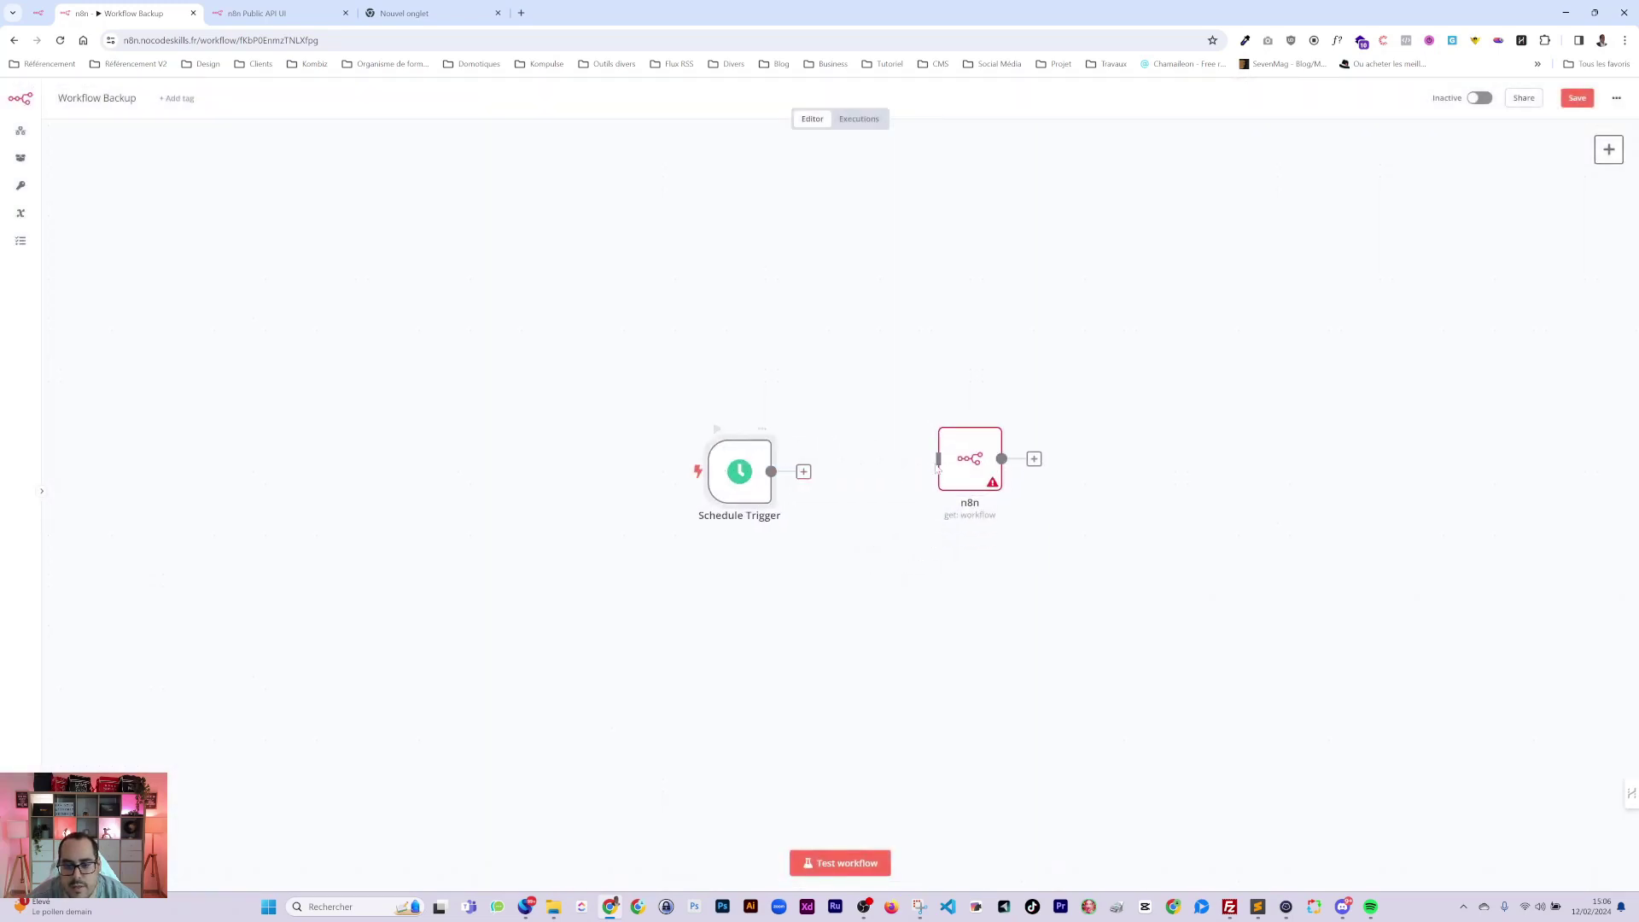
{"action": "left_click_drag", "start_coordinate": [972, 470], "coordinate": [895, 484]}
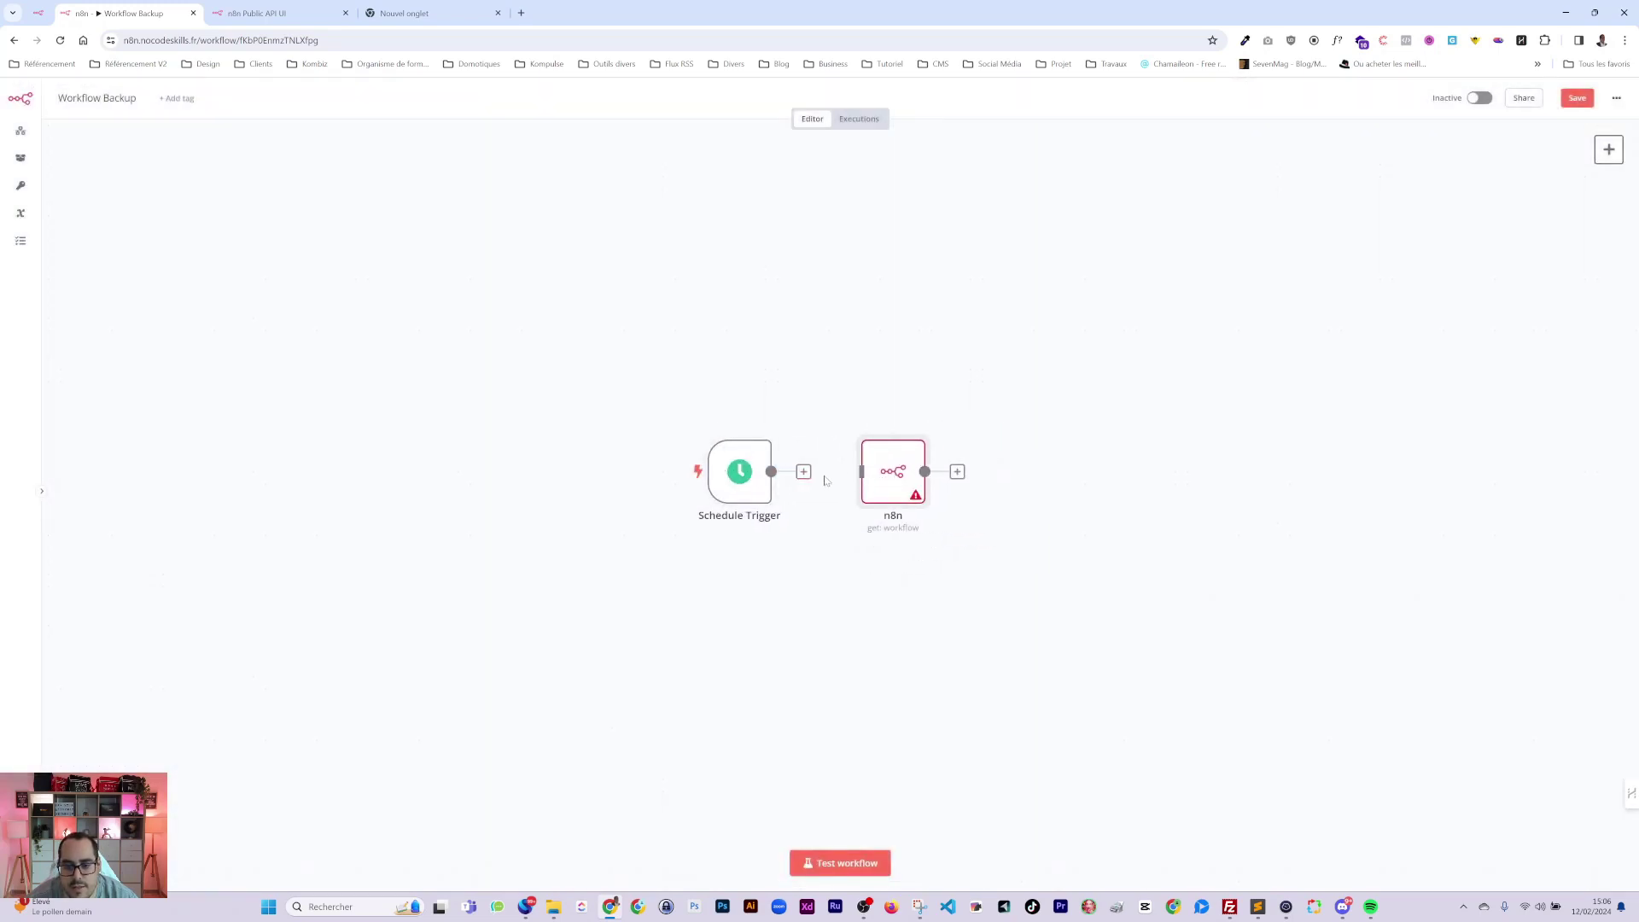
{"action": "double_click", "coordinate": [894, 476]}
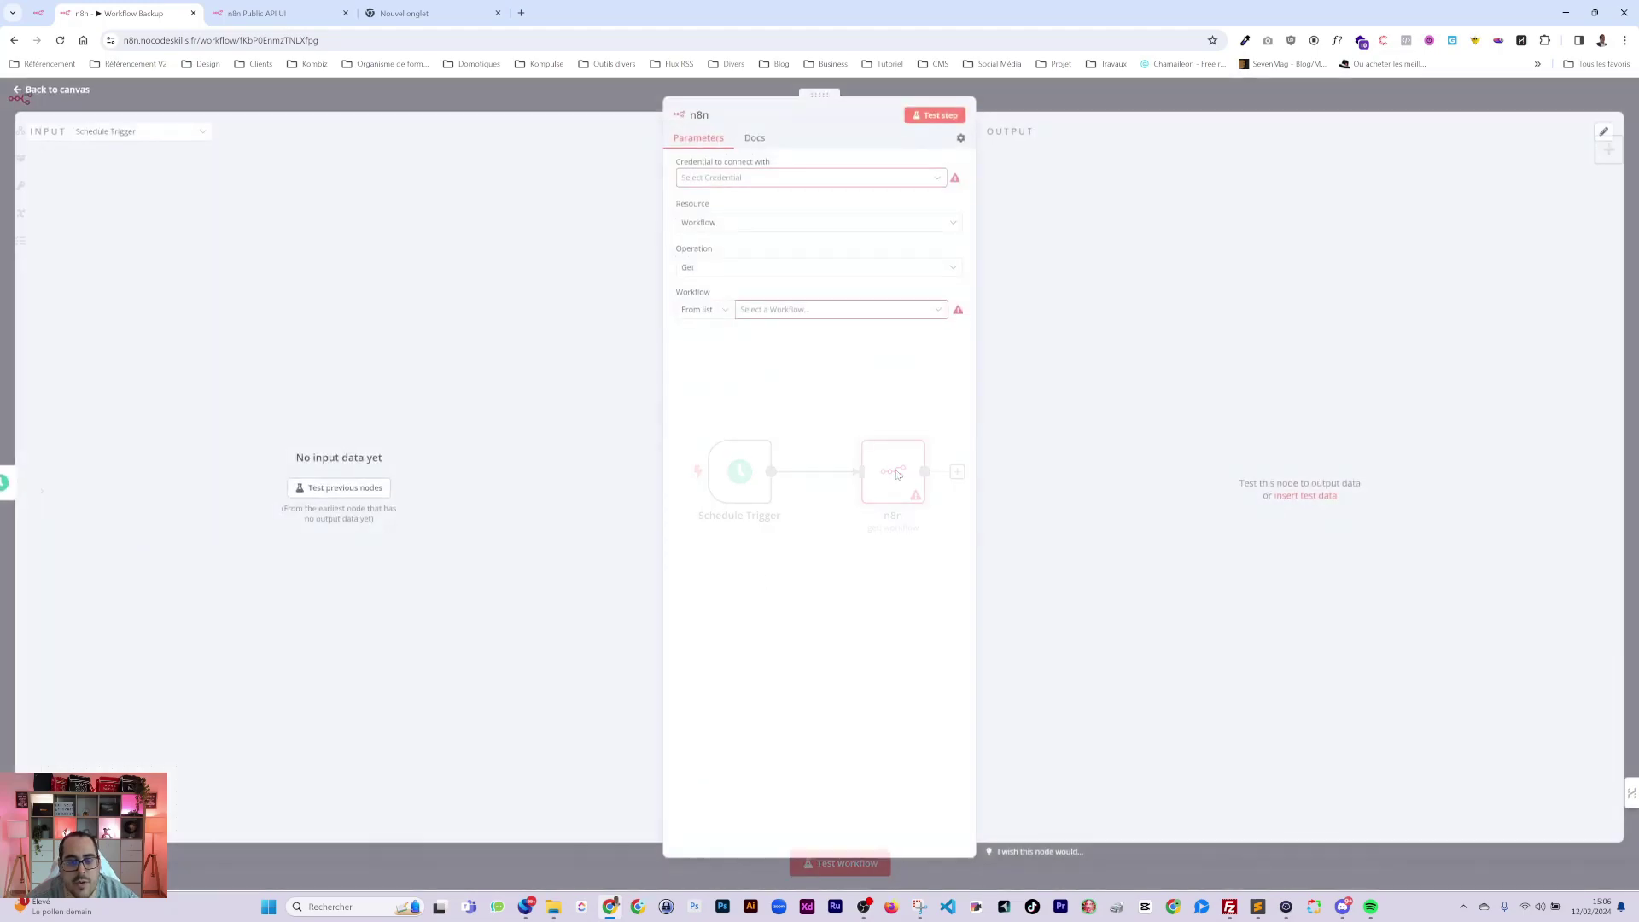
Create a new n8n account credential and fill in the instance API key.
{"action": "left_click", "coordinate": [708, 183]}
{"action": "left_click", "coordinate": [741, 211]}
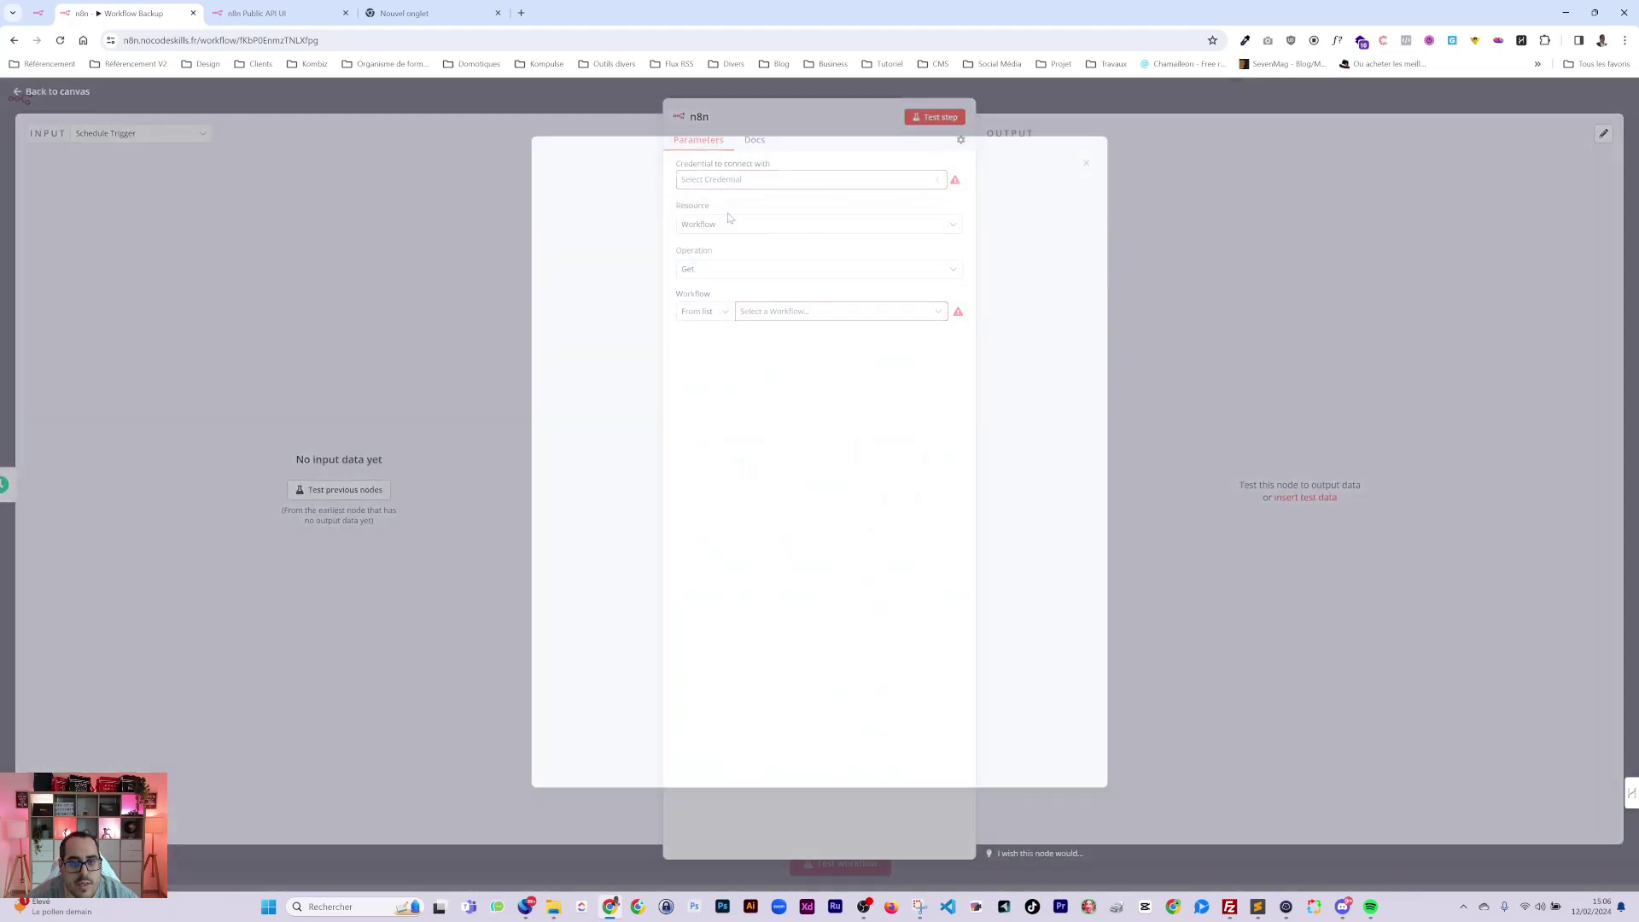
{"action": "left_click", "coordinate": [735, 282]}
{"action": "key", "text": "ctrl+v"}
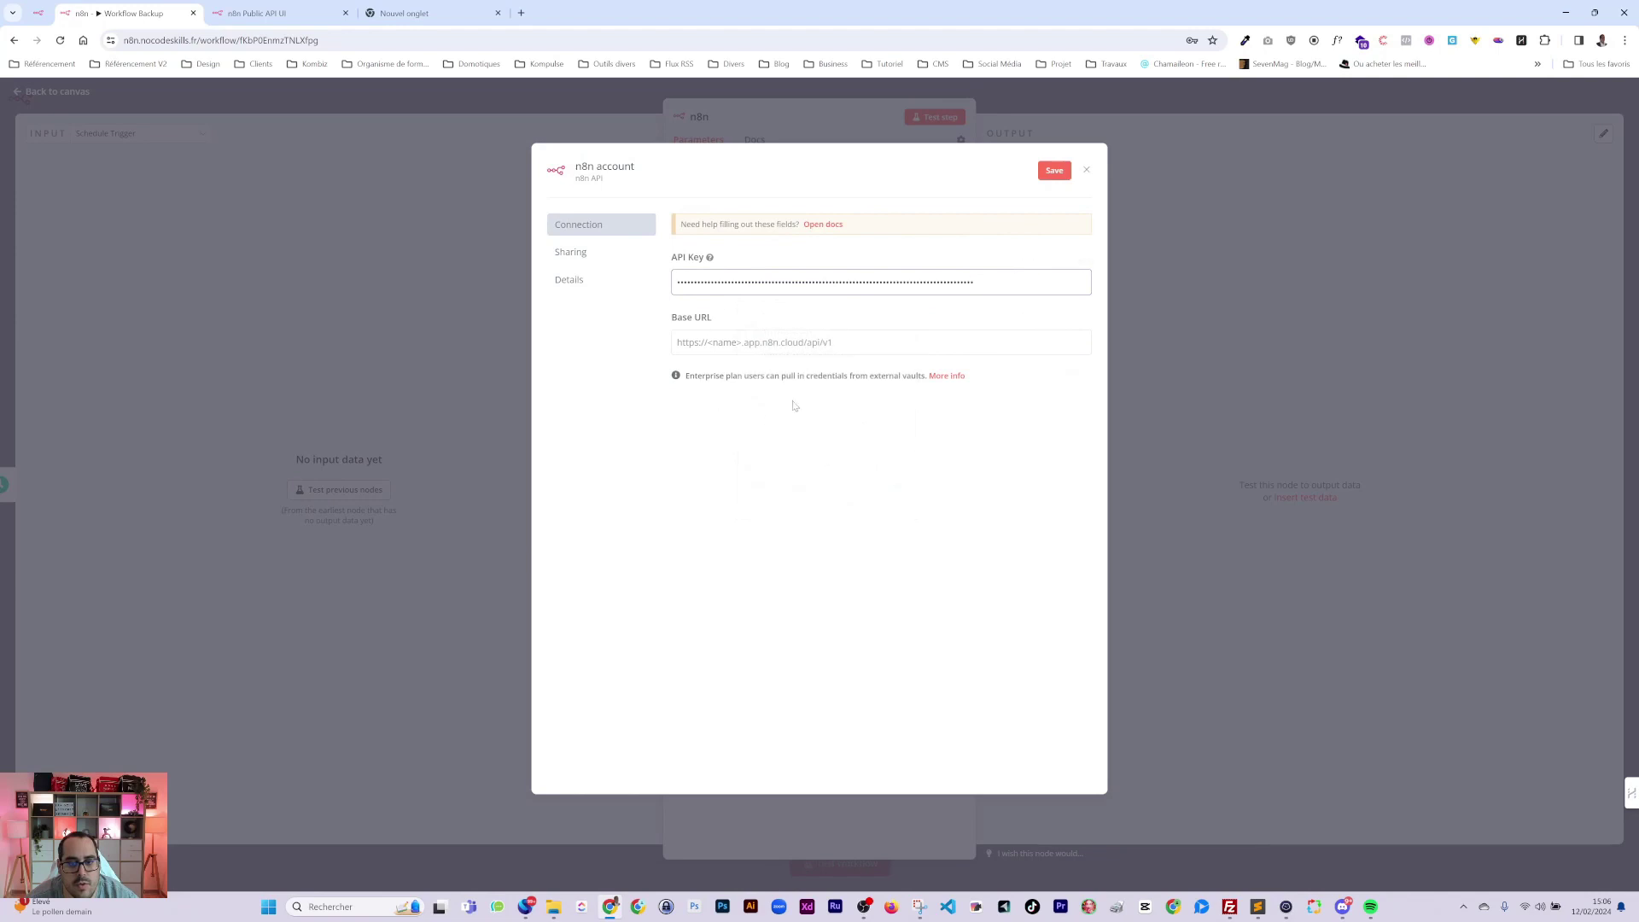
{"action": "left_click", "coordinate": [418, 14]}
{"action": "key", "text": "ctrl+v"}
{"action": "key", "text": "ctrl+a"}
{"action": "left_click_drag", "start_coordinate": [123, 41], "coordinate": [287, 40]}
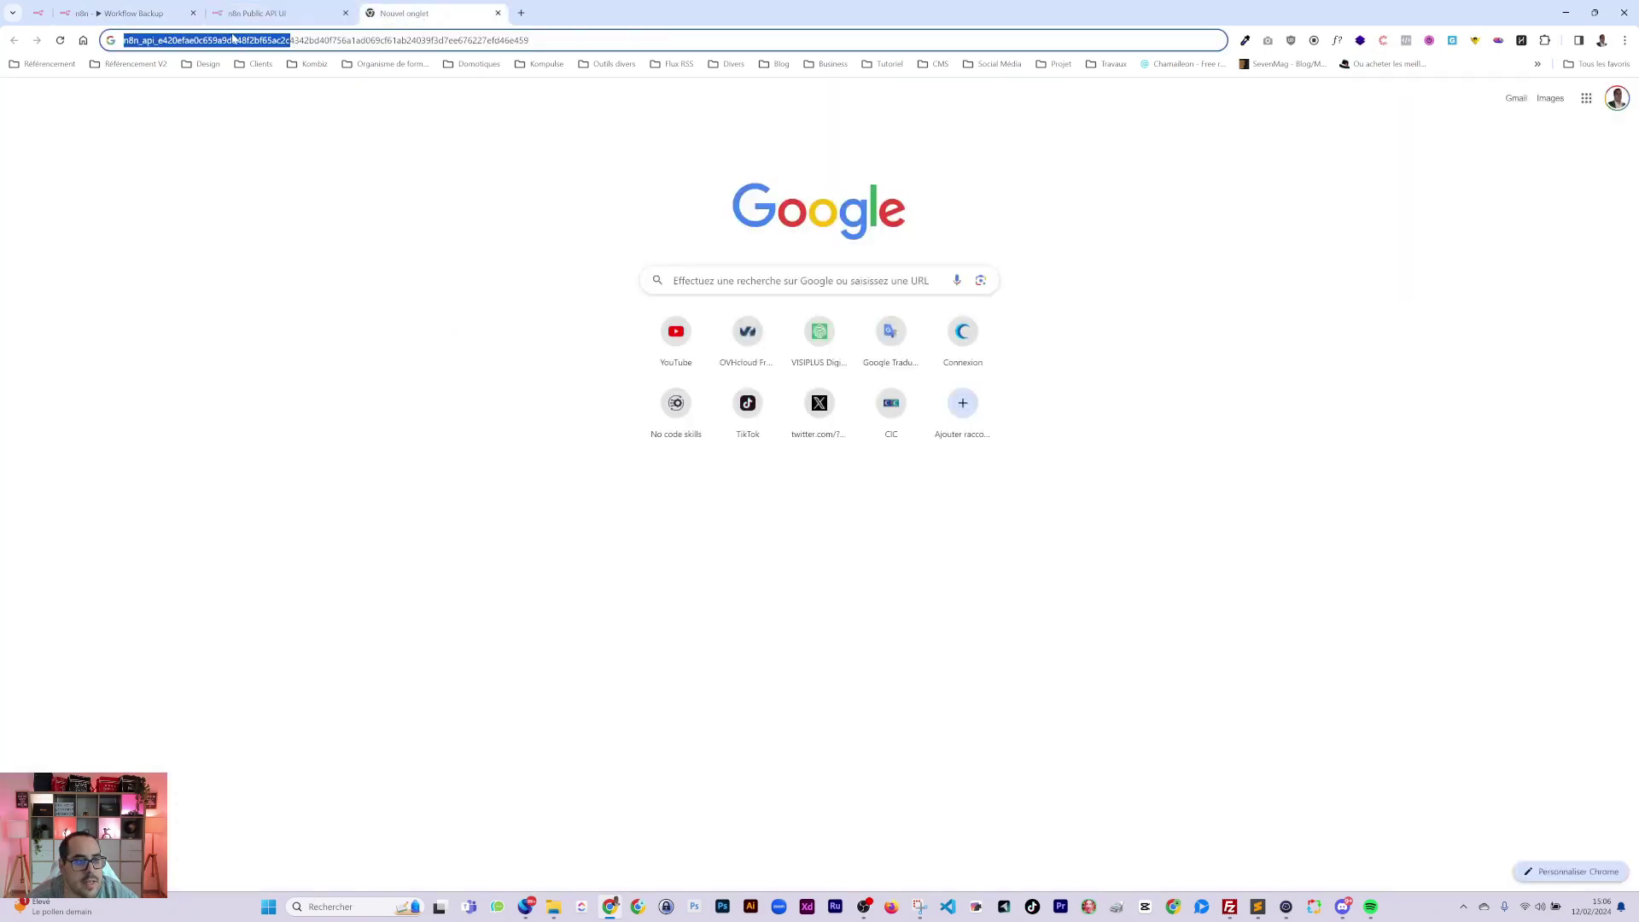
{"action": "key", "text": "ctrl+a"}
{"action": "left_click", "coordinate": [128, 14]}
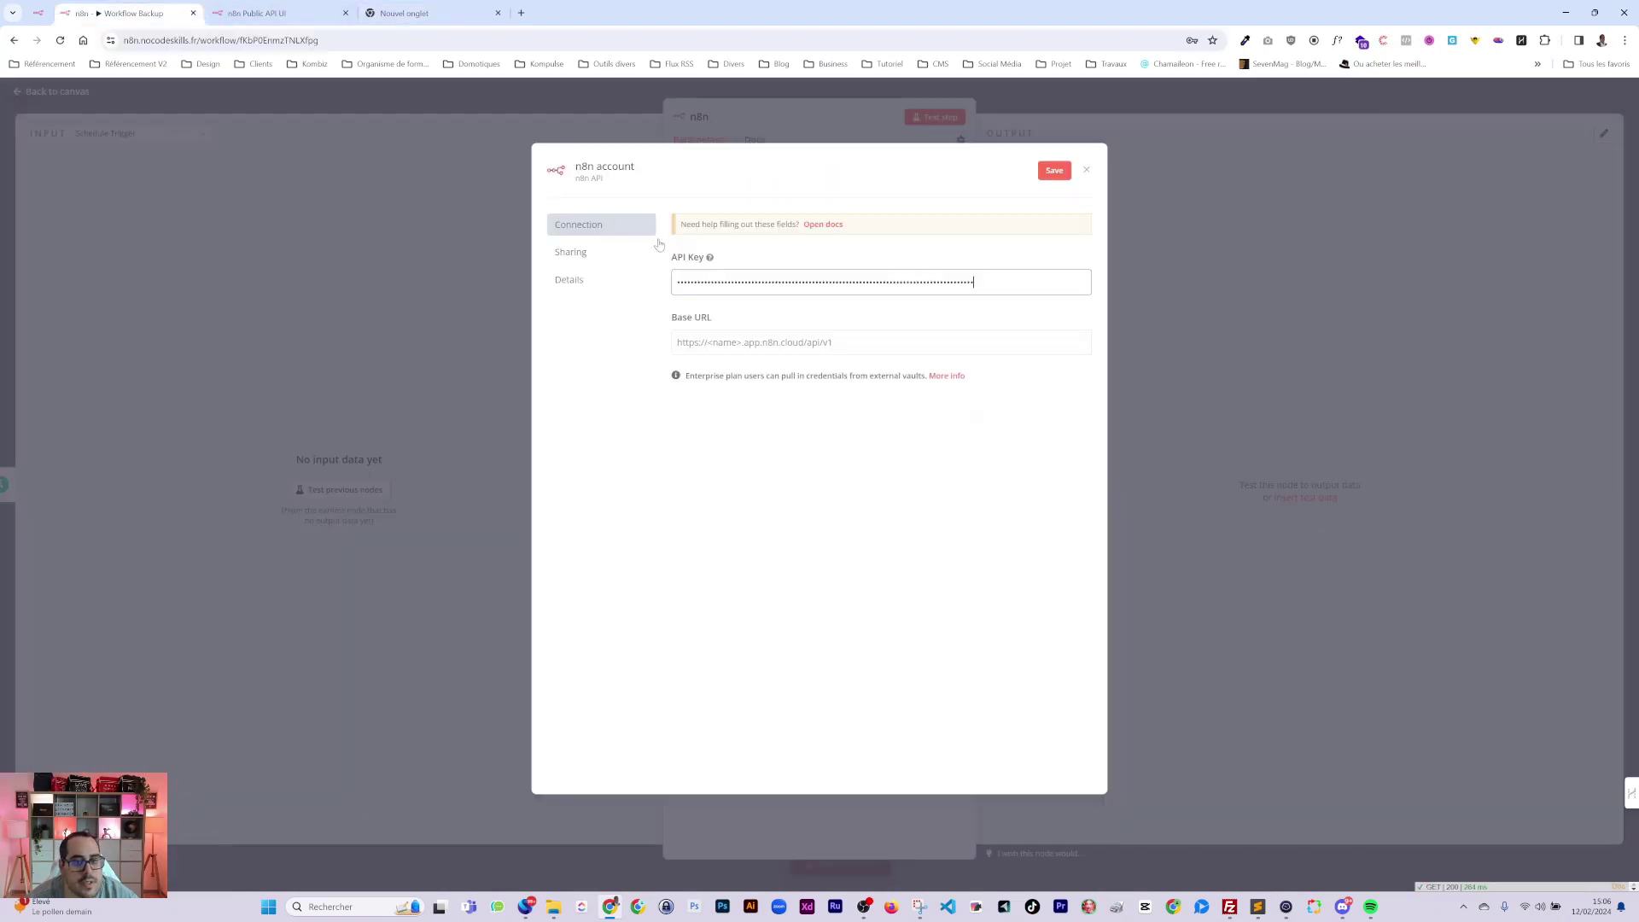
{"action": "key", "text": "ctrl+a"}
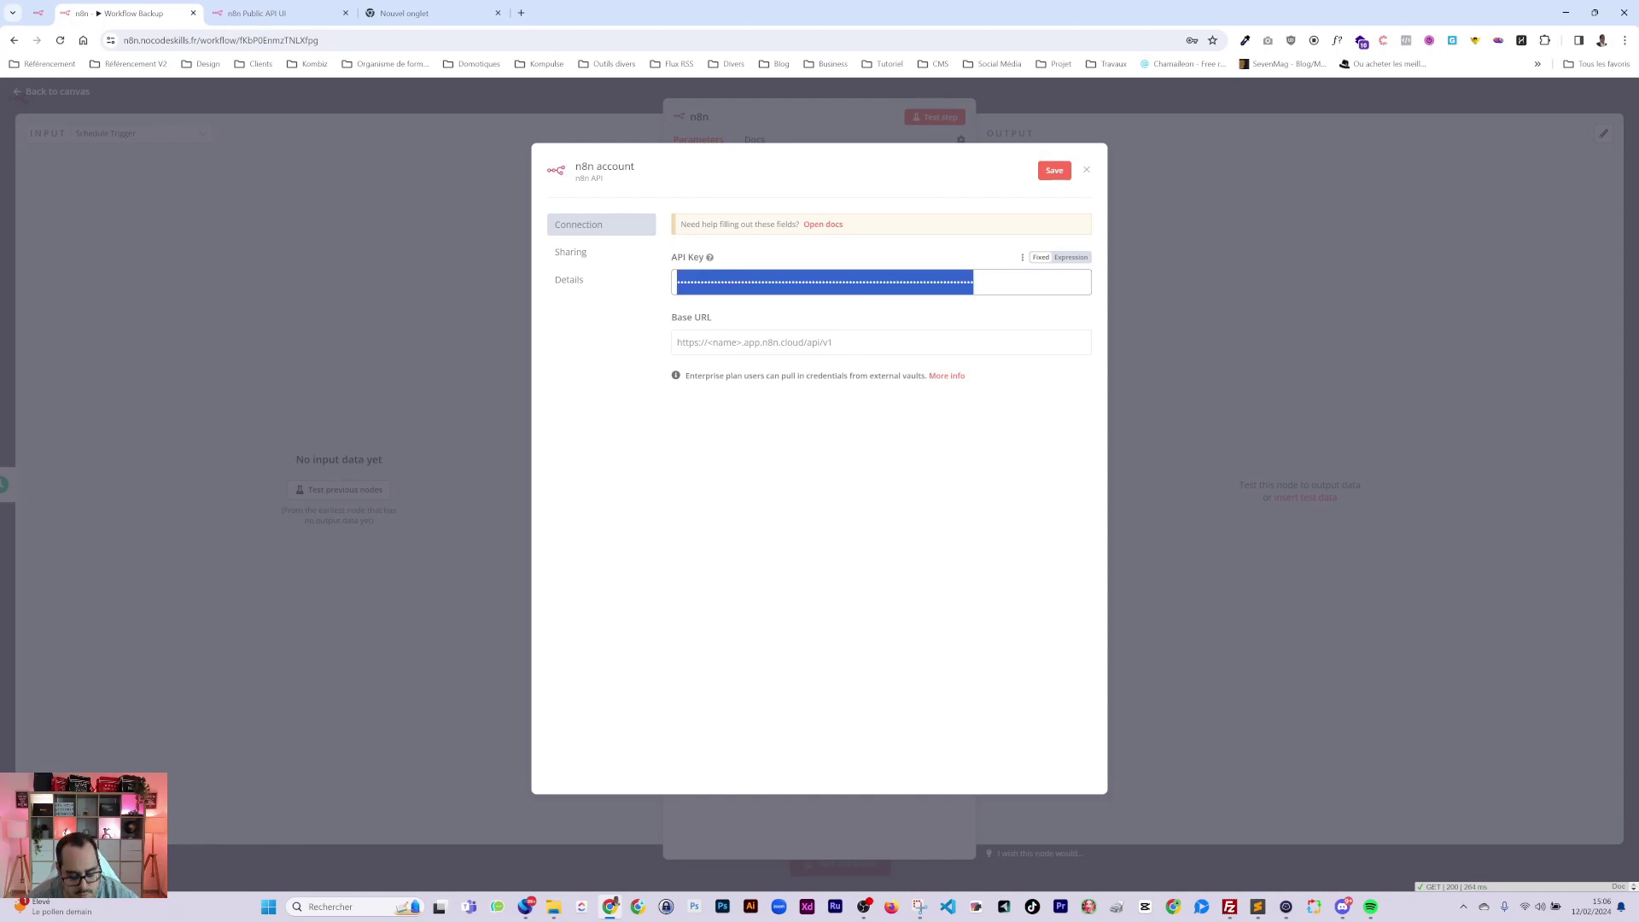
{"action": "key", "text": "ctrl+v"}
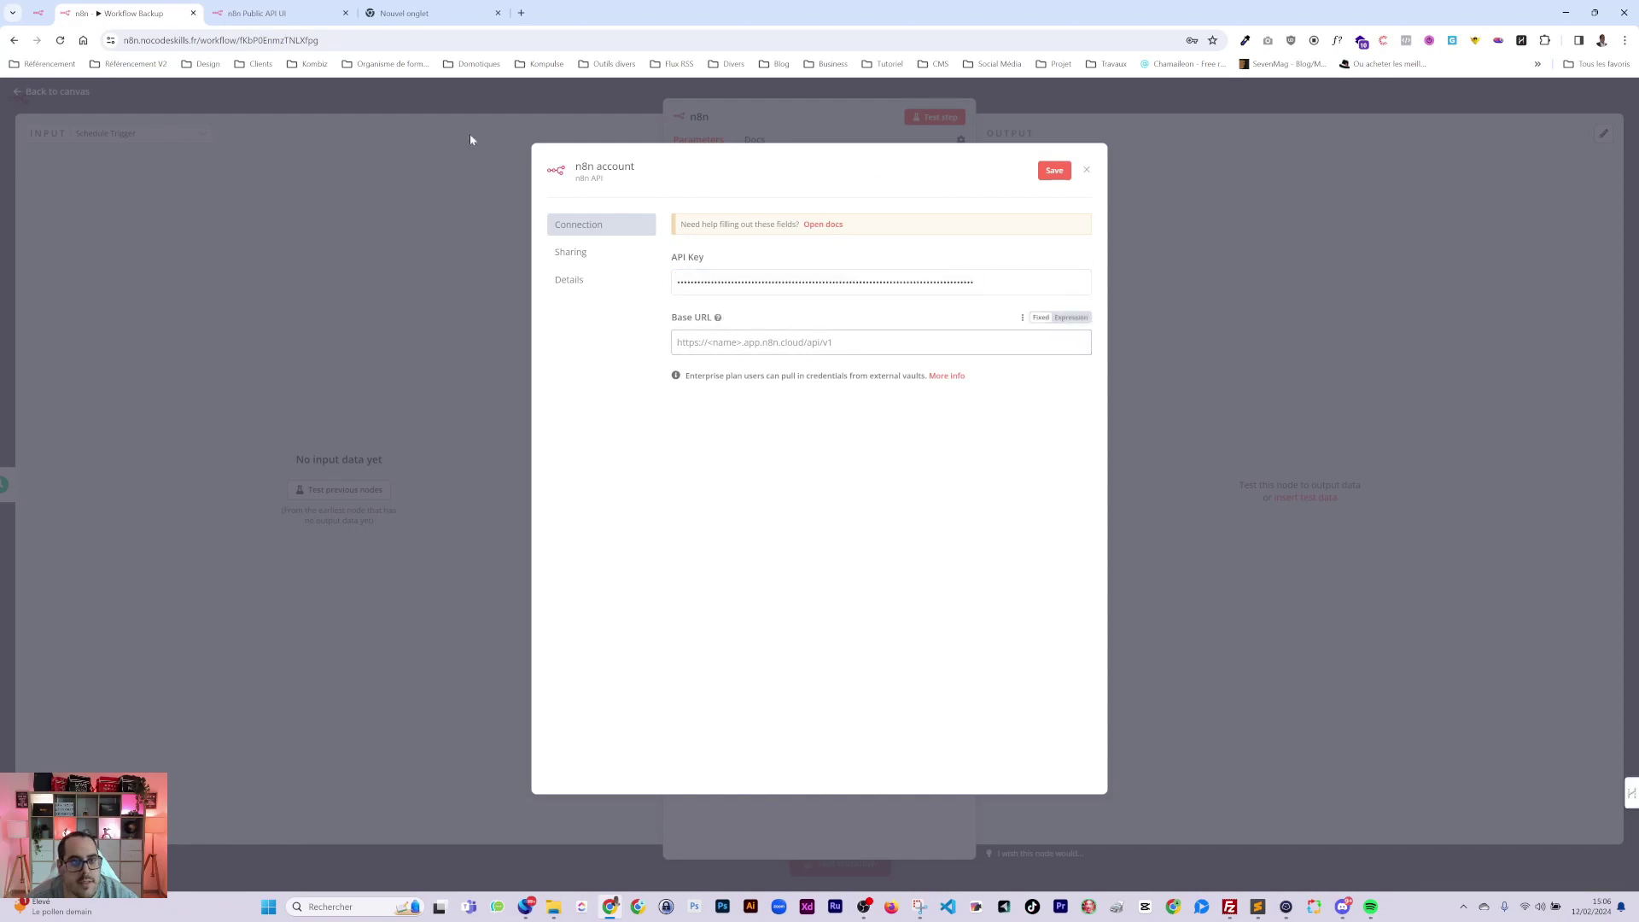
{"action": "left_click", "coordinate": [261, 13]}
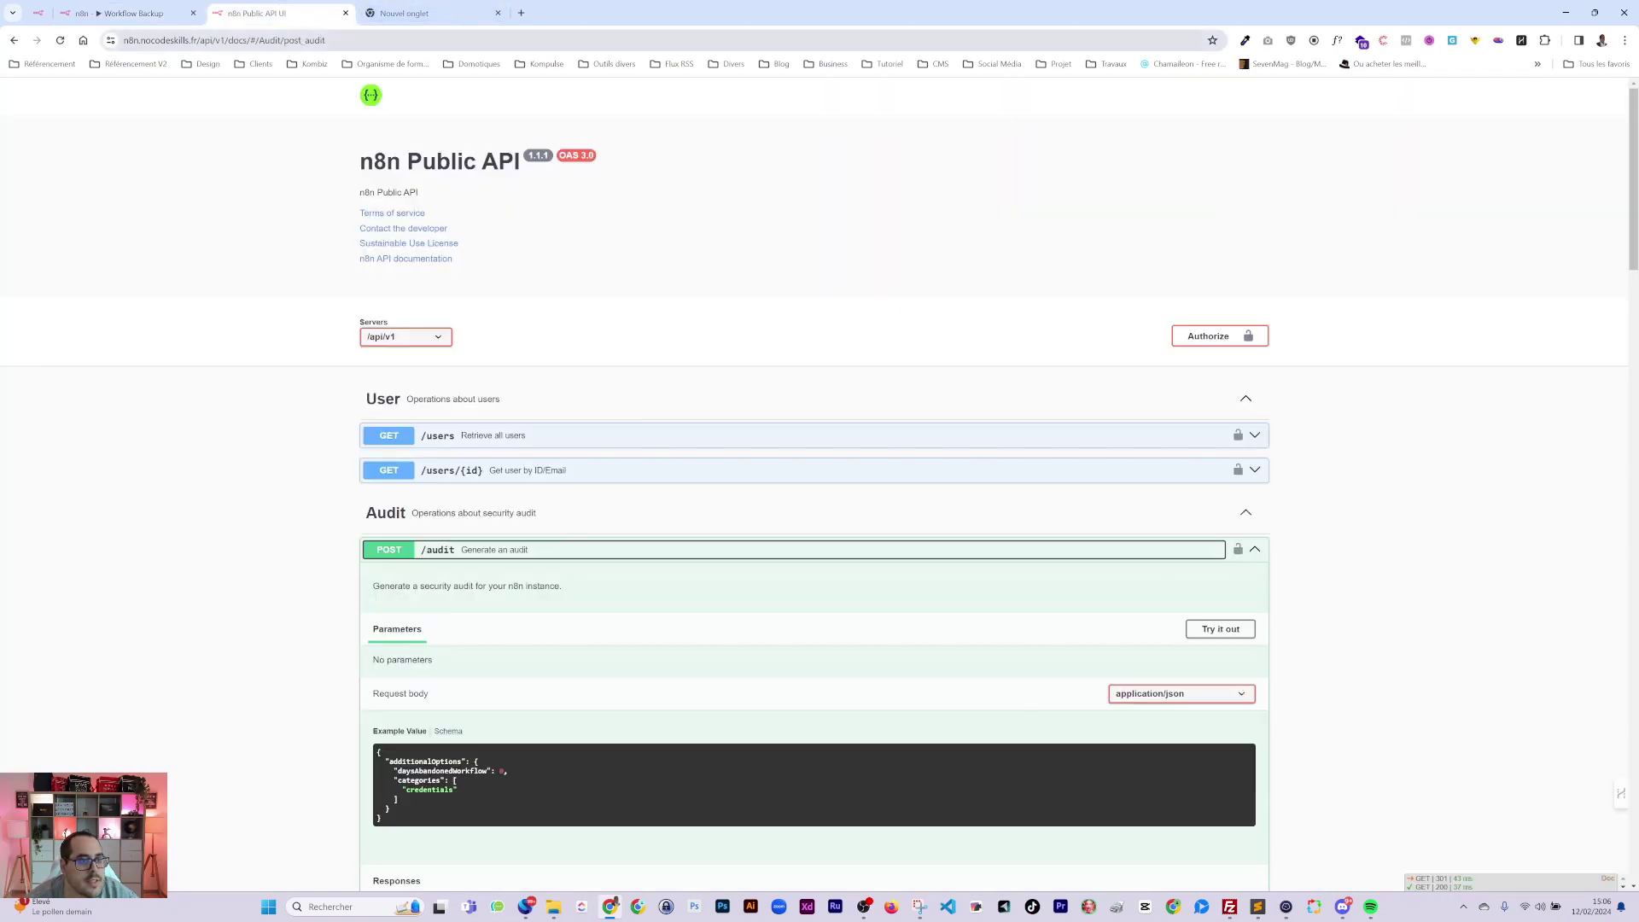
{"action": "key", "text": "ctrl+shift+Tab"}
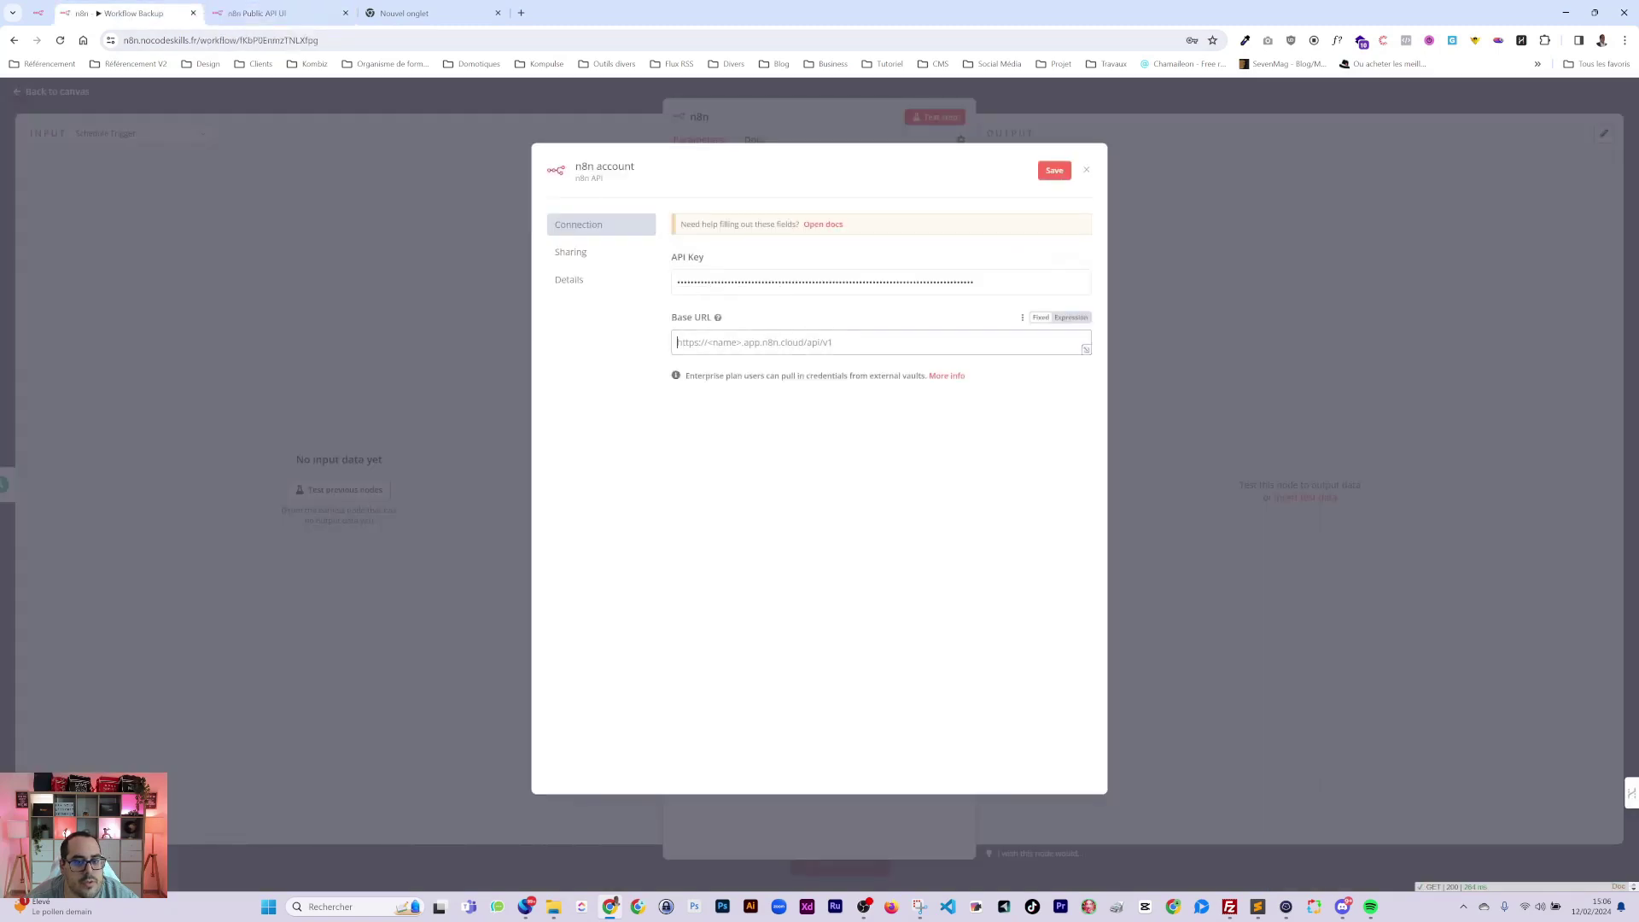
{"action": "key", "text": "ctrl+Tab"}
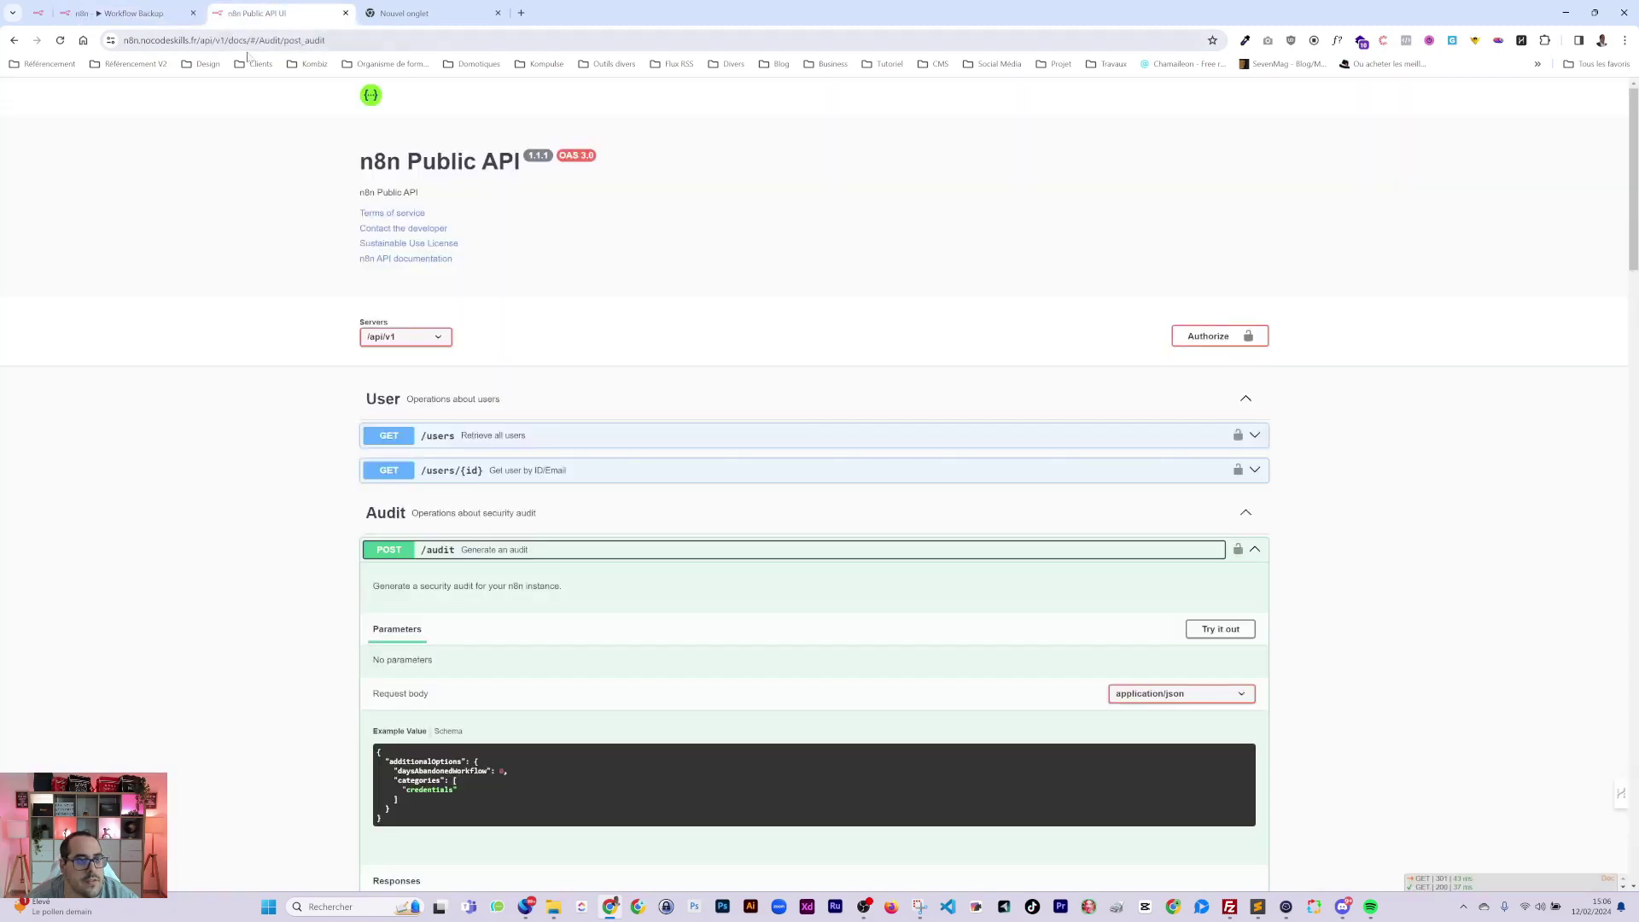
{"action": "left_click_drag", "start_coordinate": [124, 40], "coordinate": [268, 40]}
{"action": "key", "text": "ctrl+c"}
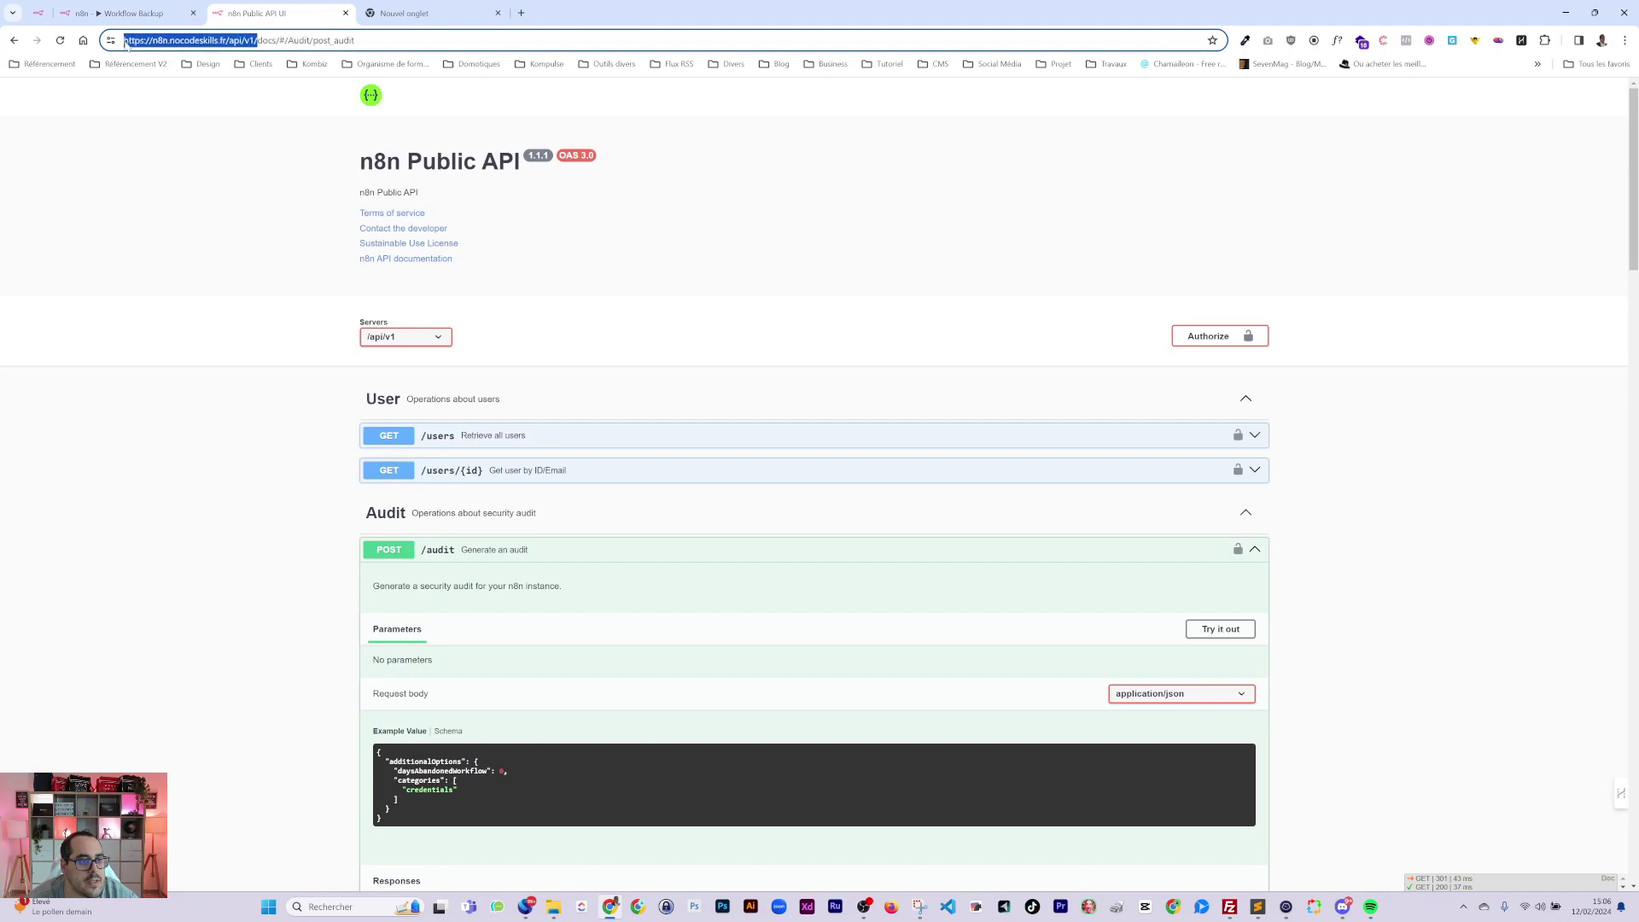
{"action": "left_click", "coordinate": [129, 15]}
{"action": "left_click", "coordinate": [701, 350]}
{"action": "key", "text": "ctrl+v"}
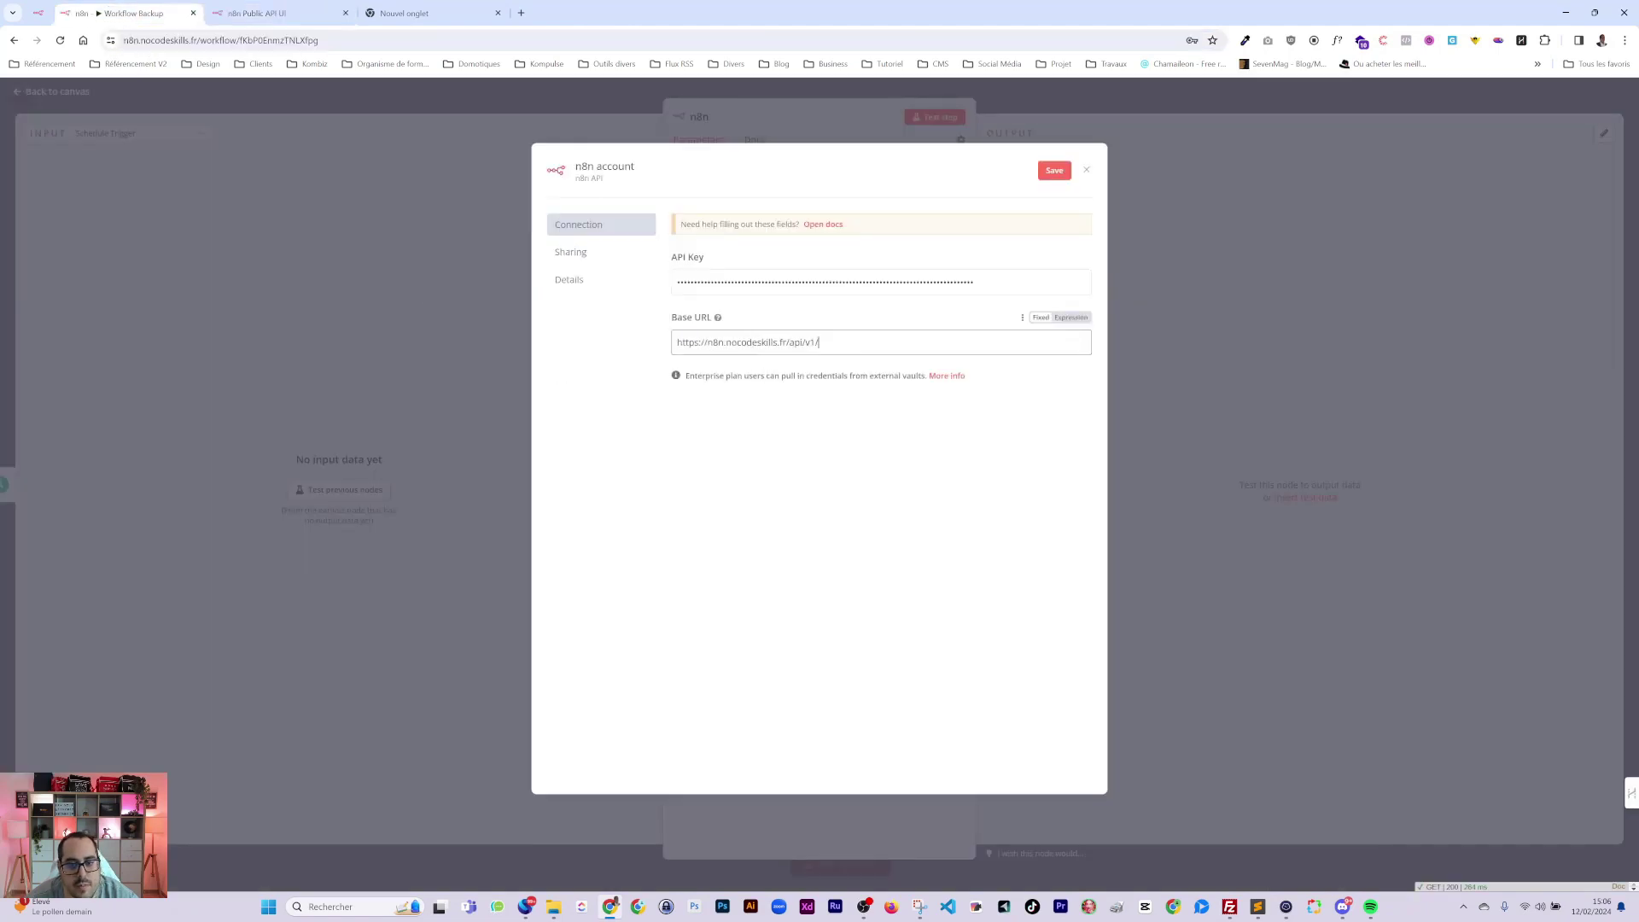
{"action": "key", "text": "ctrl+a"}
{"action": "key", "text": "ctrl+c"}
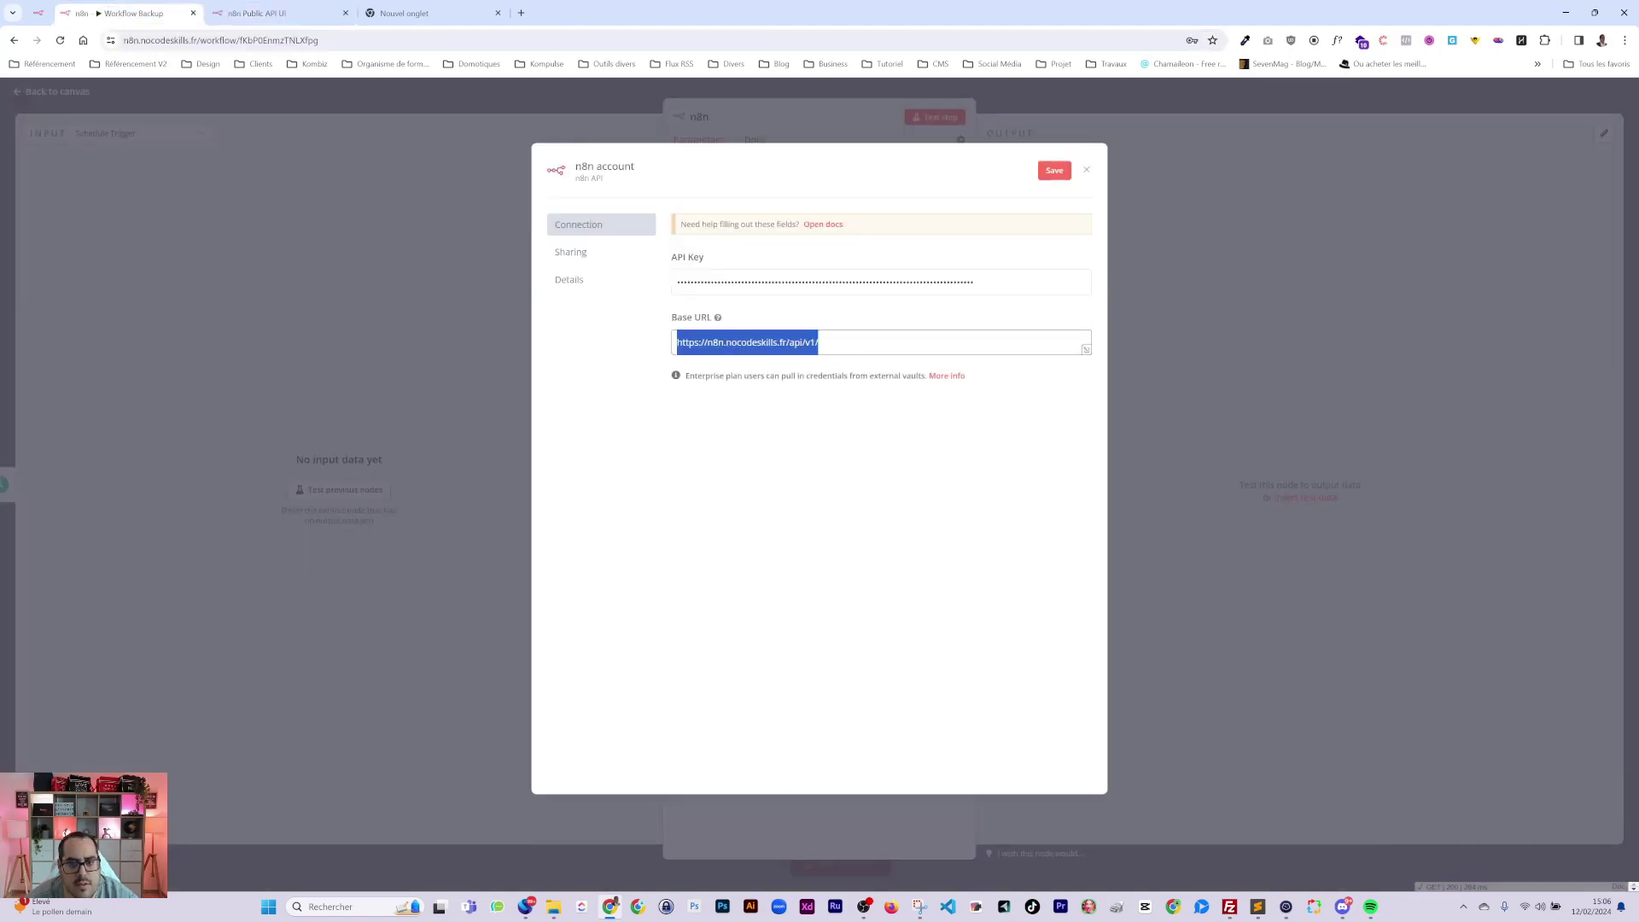
{"action": "key", "text": "BackSpace"}
{"action": "key", "text": "ctrl+v"}
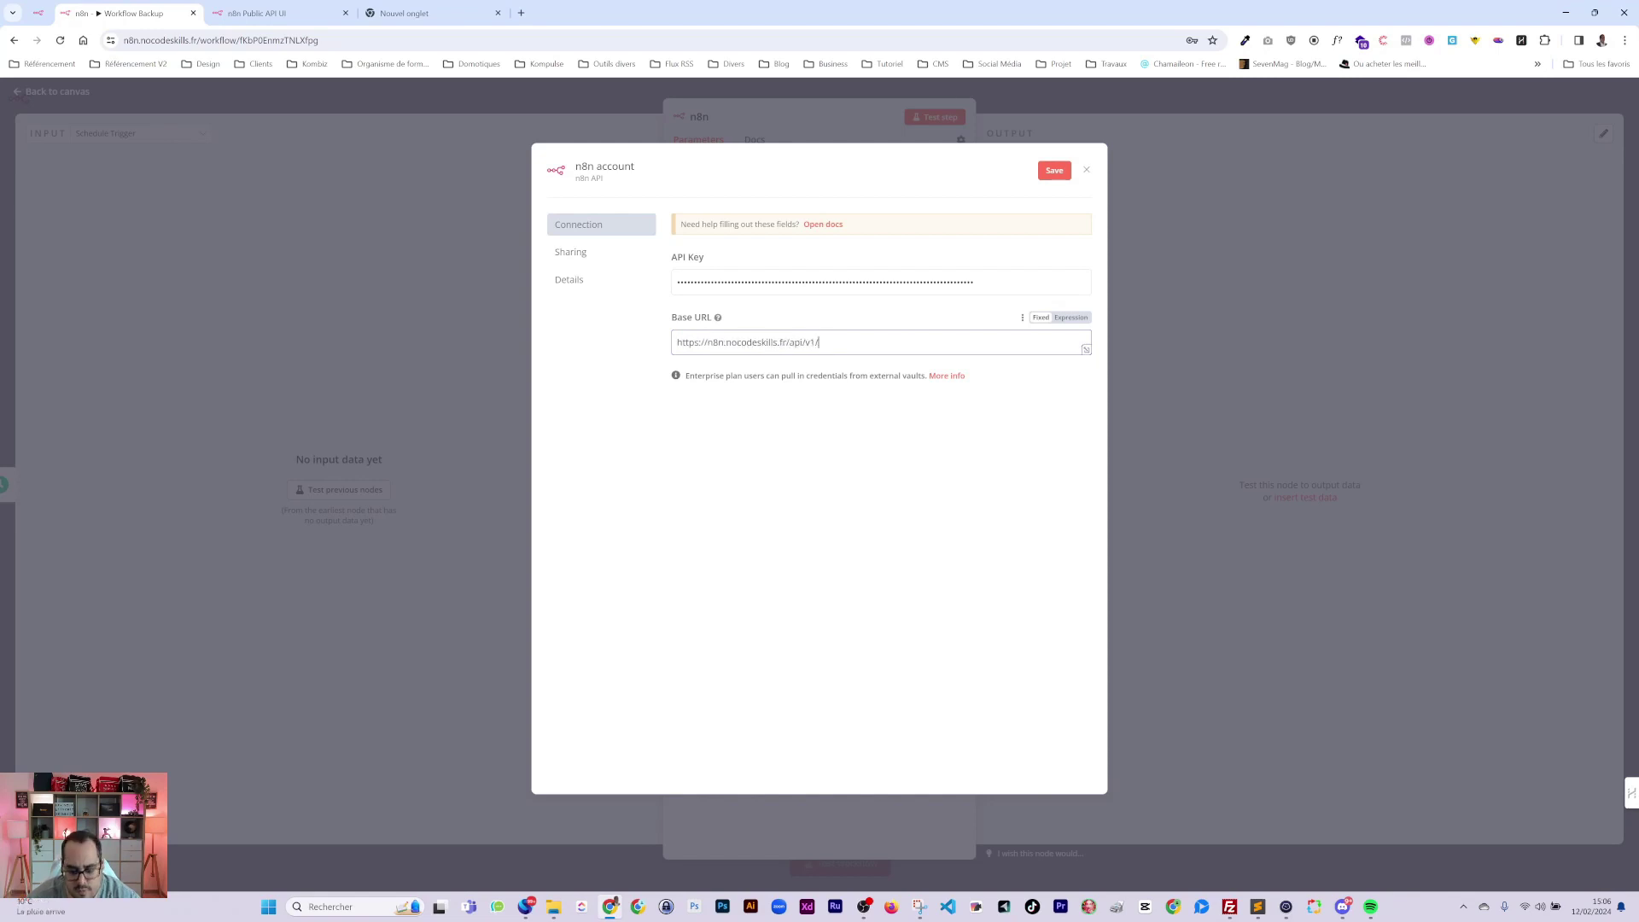
{"action": "key", "text": "Return"}
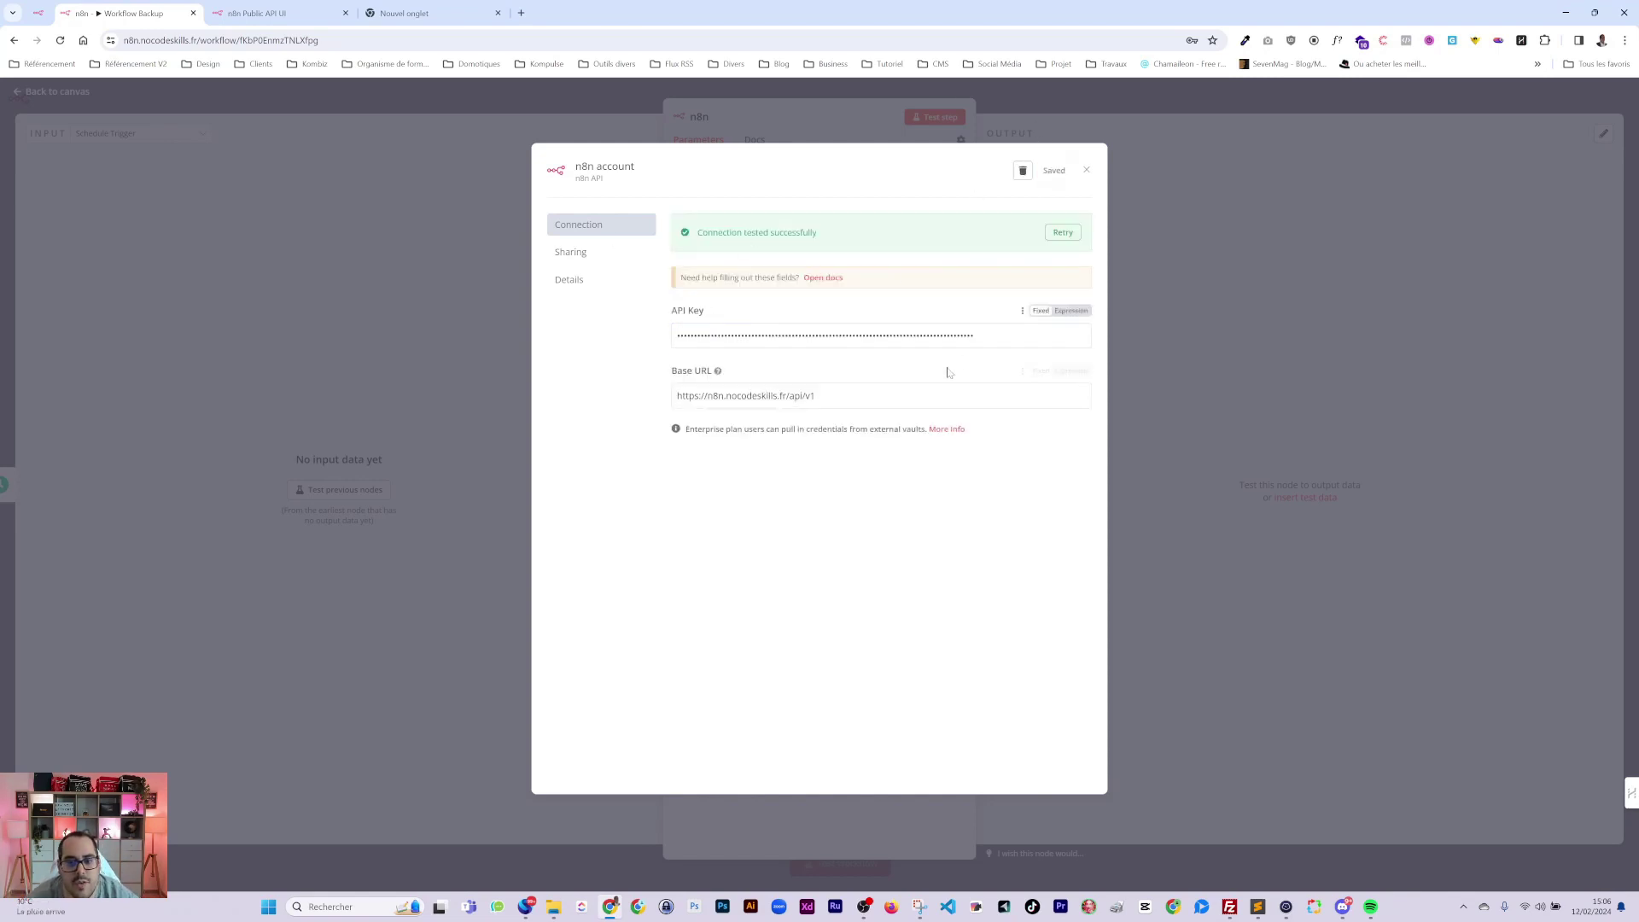
Close the credential dialog and switch the n8n node's operation to Get Many.
{"action": "left_click", "coordinate": [1087, 170]}
{"action": "left_click", "coordinate": [1182, 232]}
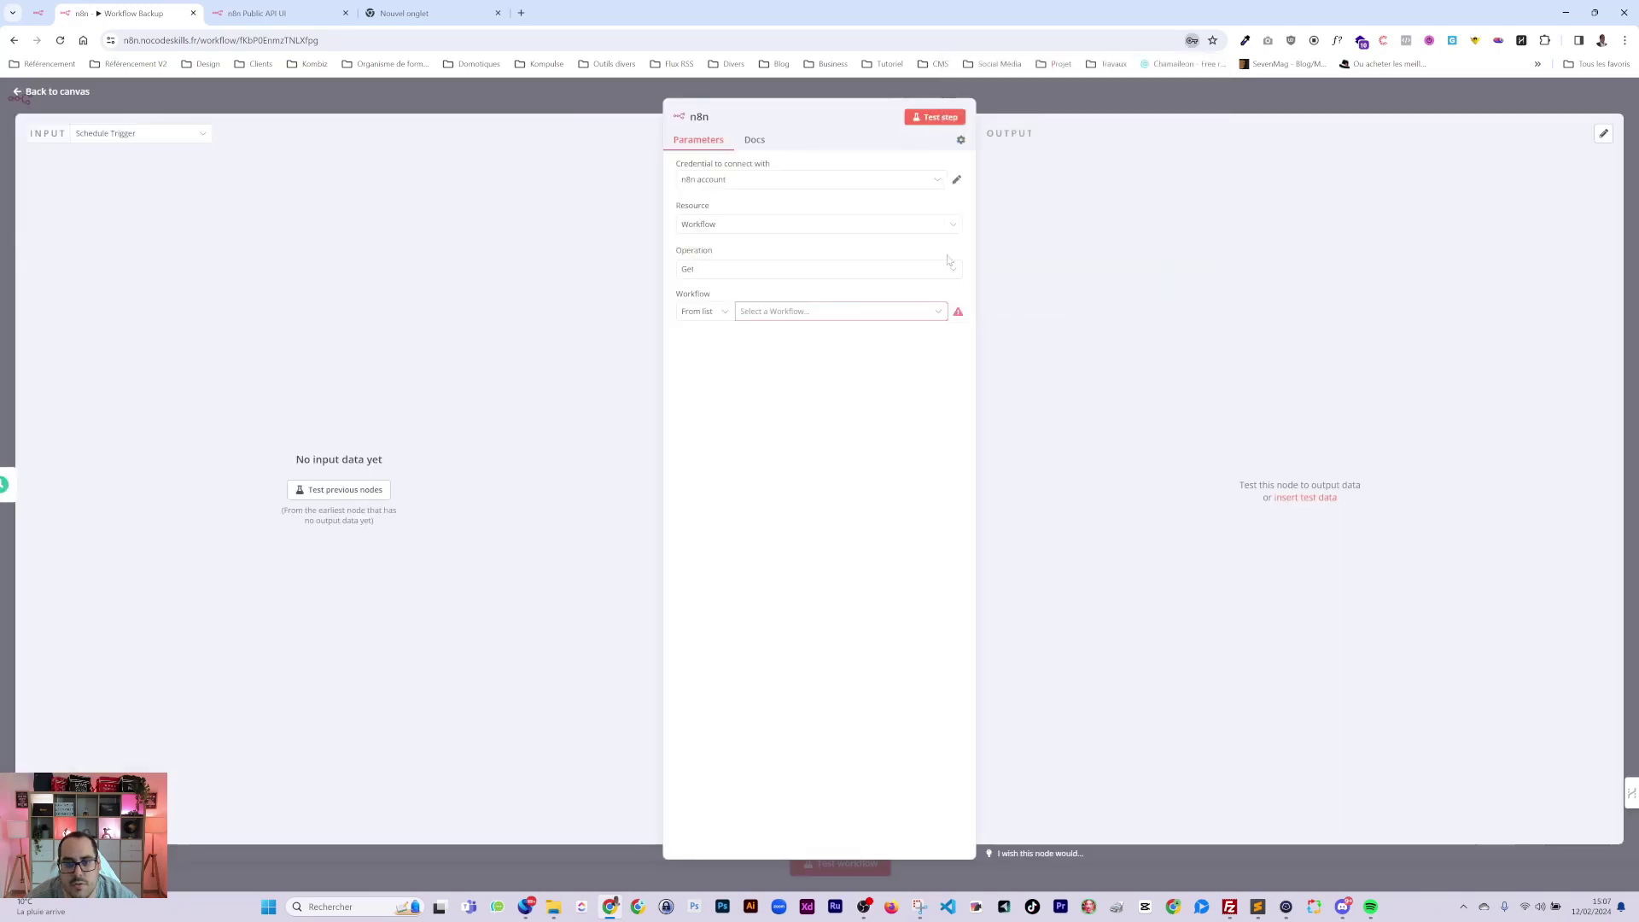
{"action": "left_click", "coordinate": [777, 318]}
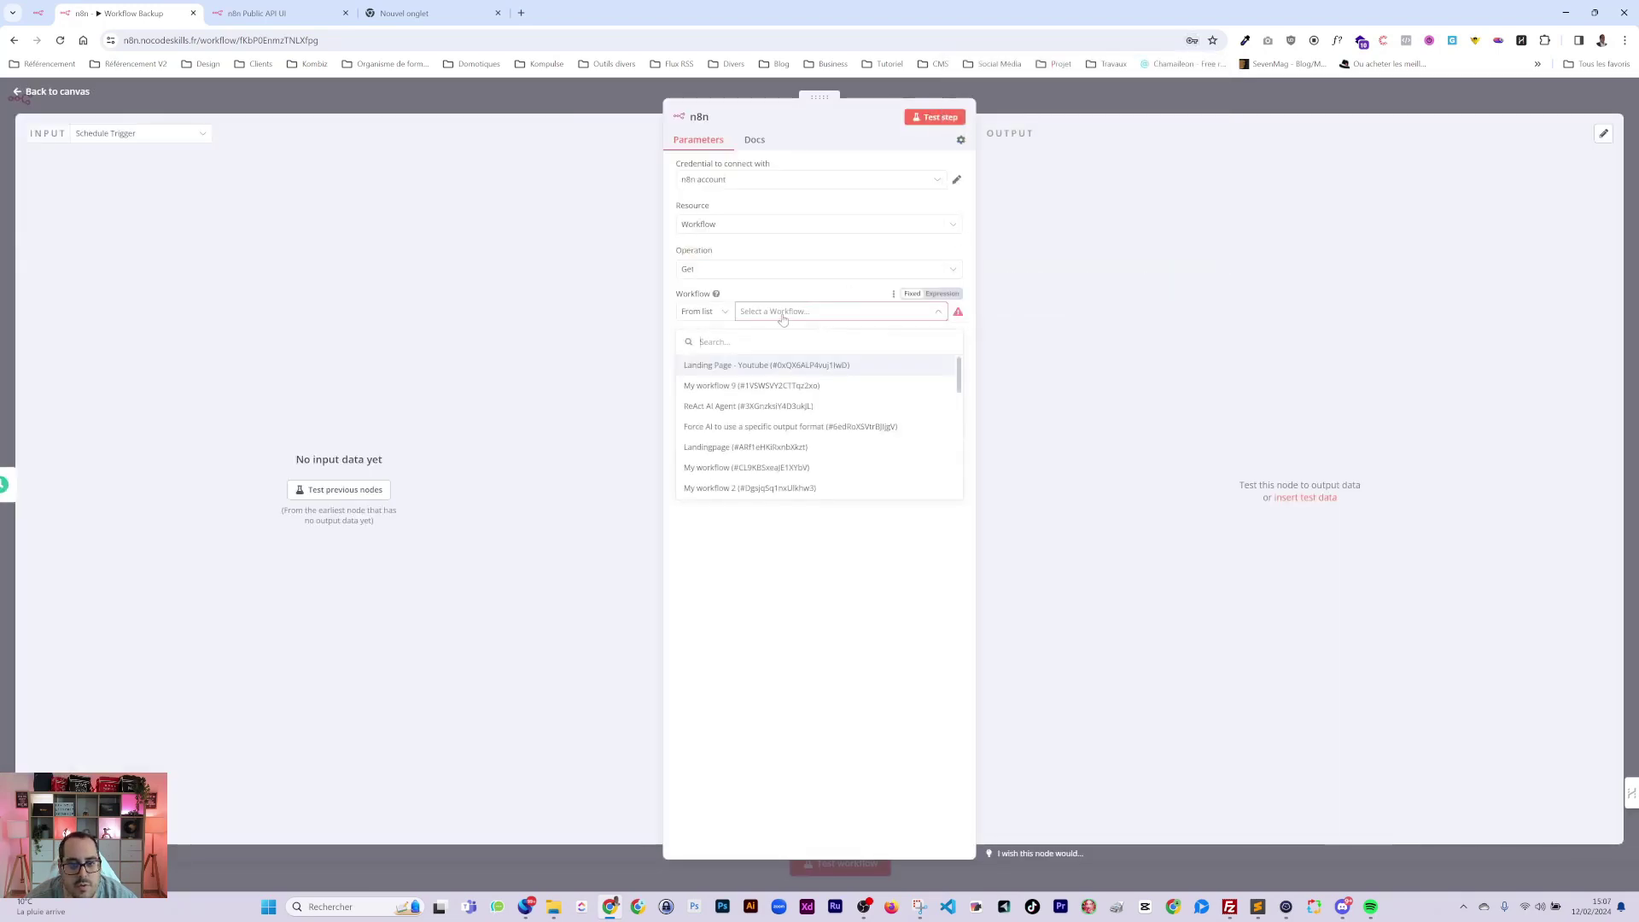
{"action": "left_click", "coordinate": [716, 272]}
{"action": "left_click", "coordinate": [751, 400]}
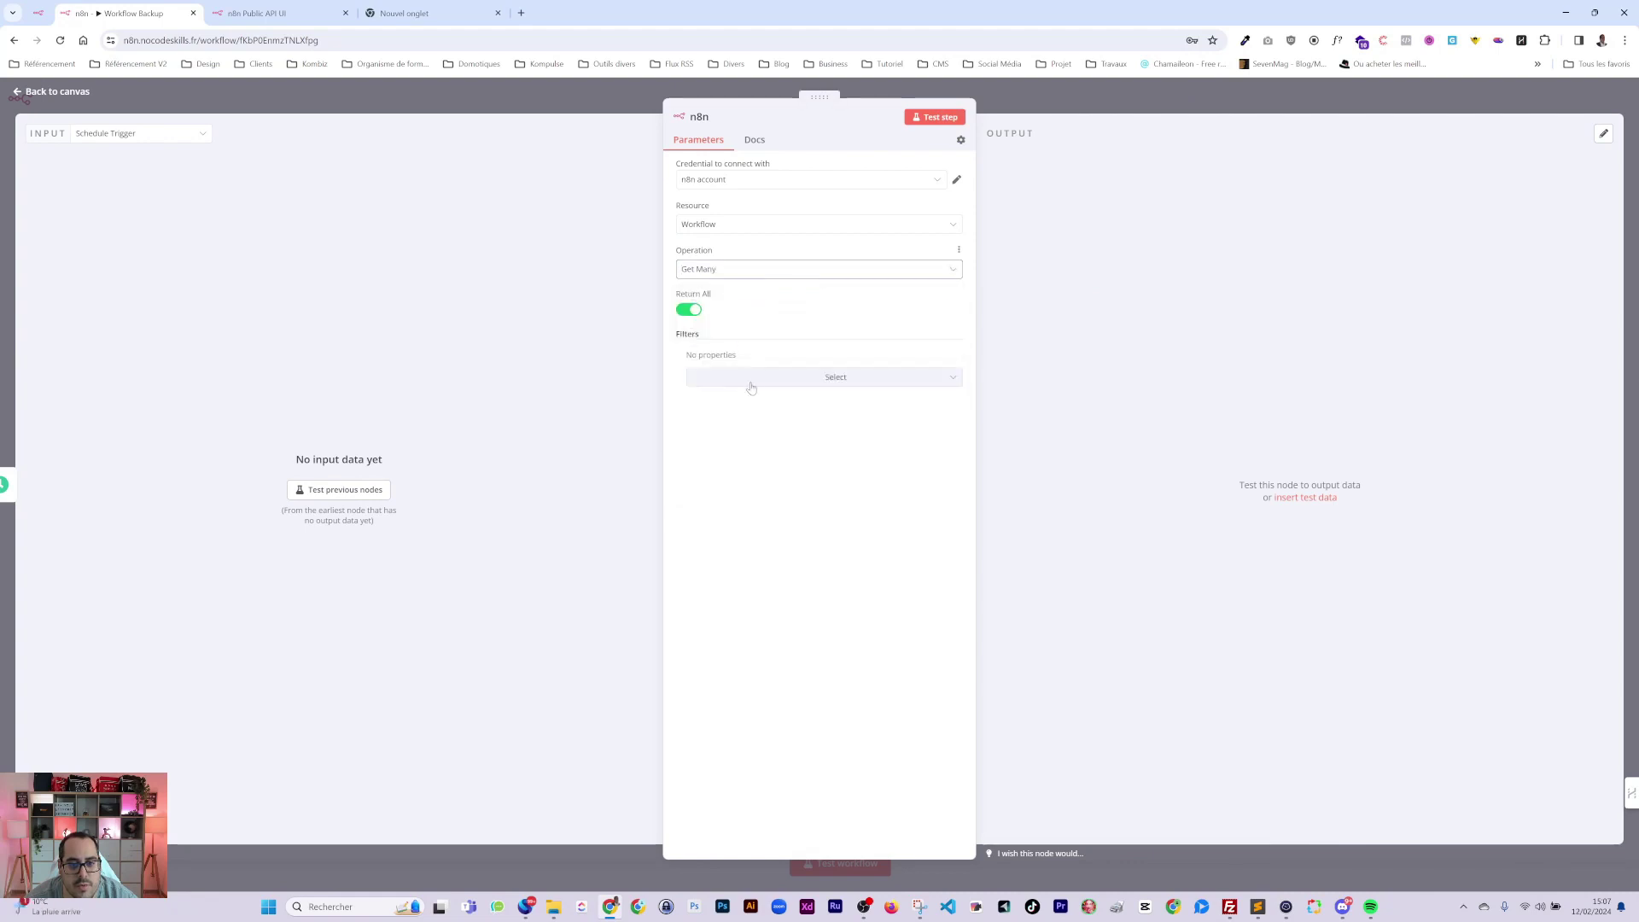
Run the step, review the 26 fetched workflows as JSON, and return to the canvas.
{"action": "left_click", "coordinate": [935, 117]}
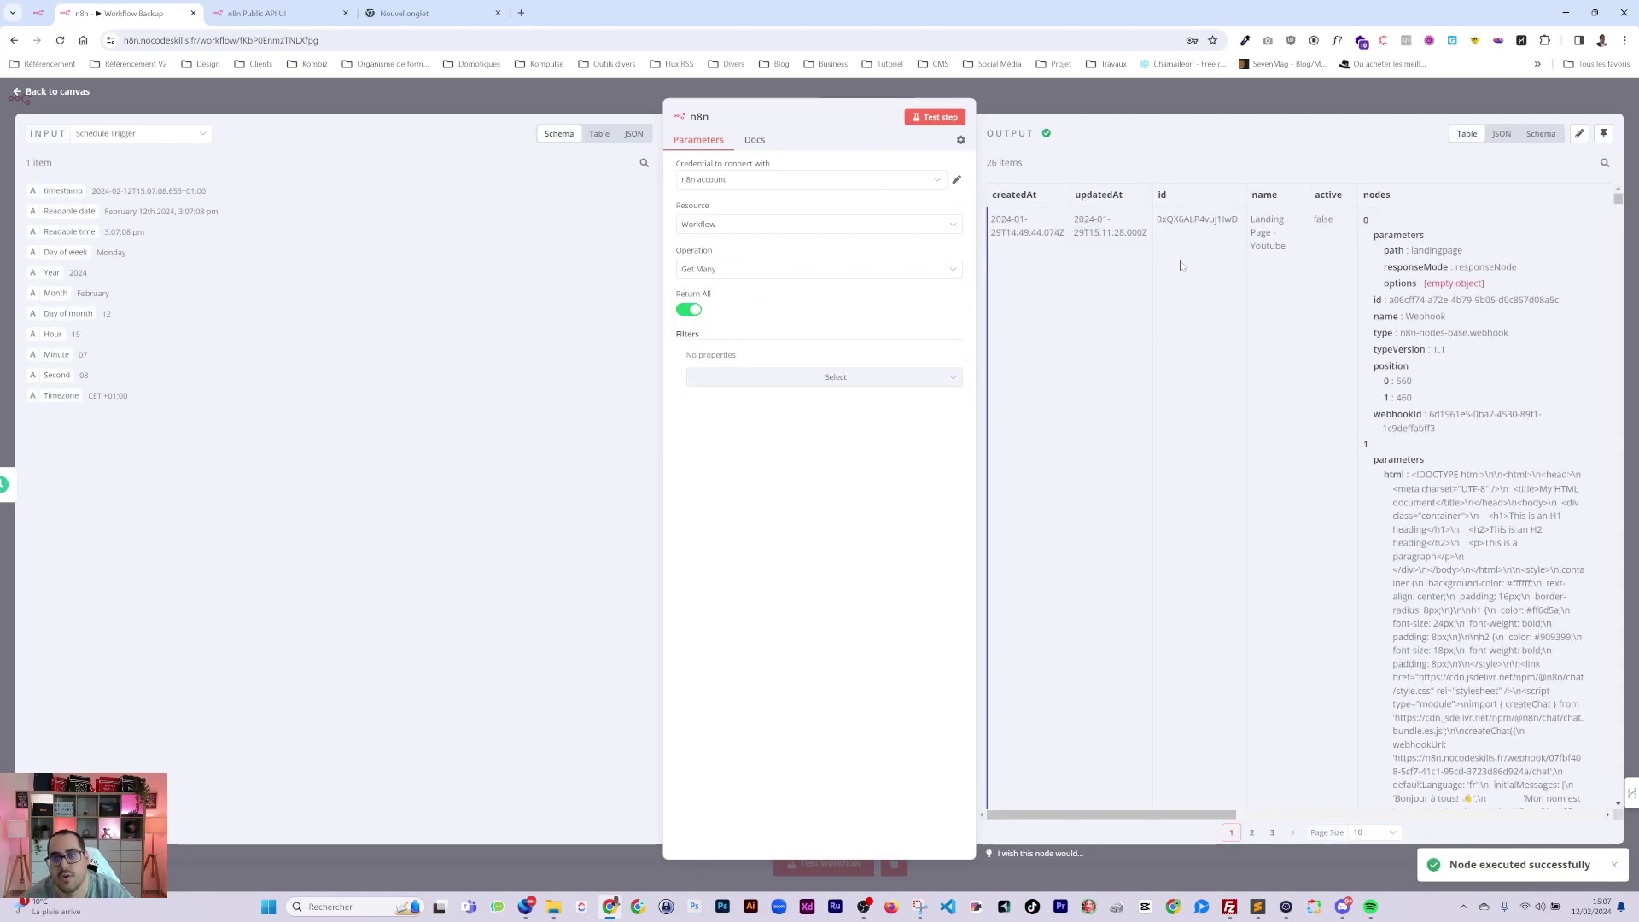
{"action": "left_click", "coordinate": [1503, 133]}
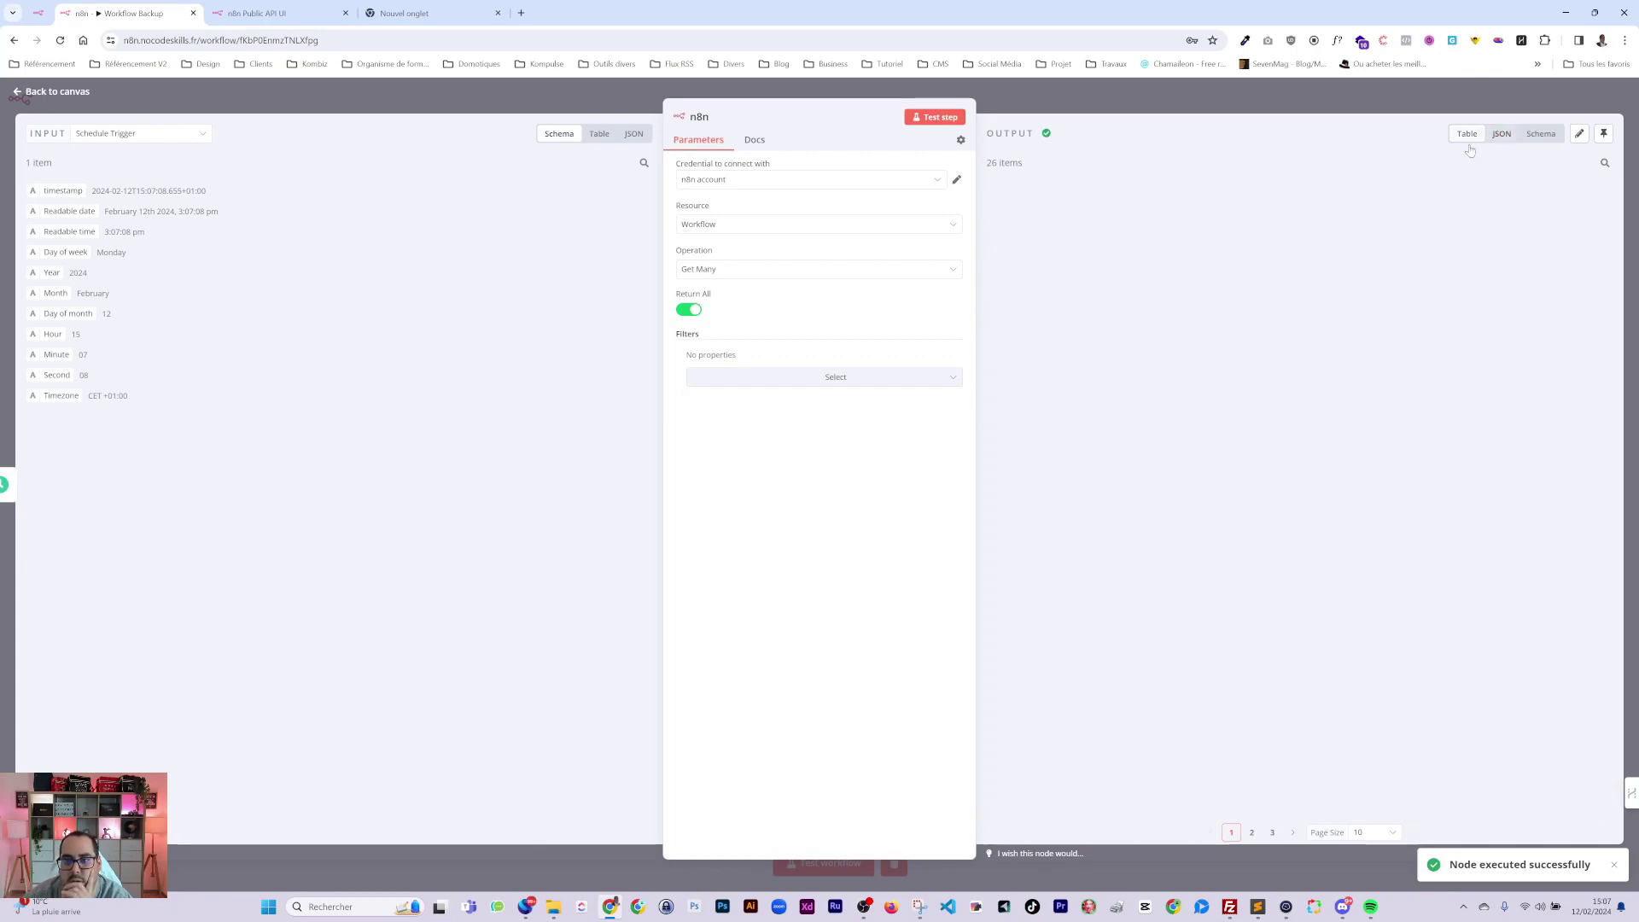
{"action": "scroll", "coordinate": [1280, 470], "scroll_direction": "down", "scroll_amount": 10}
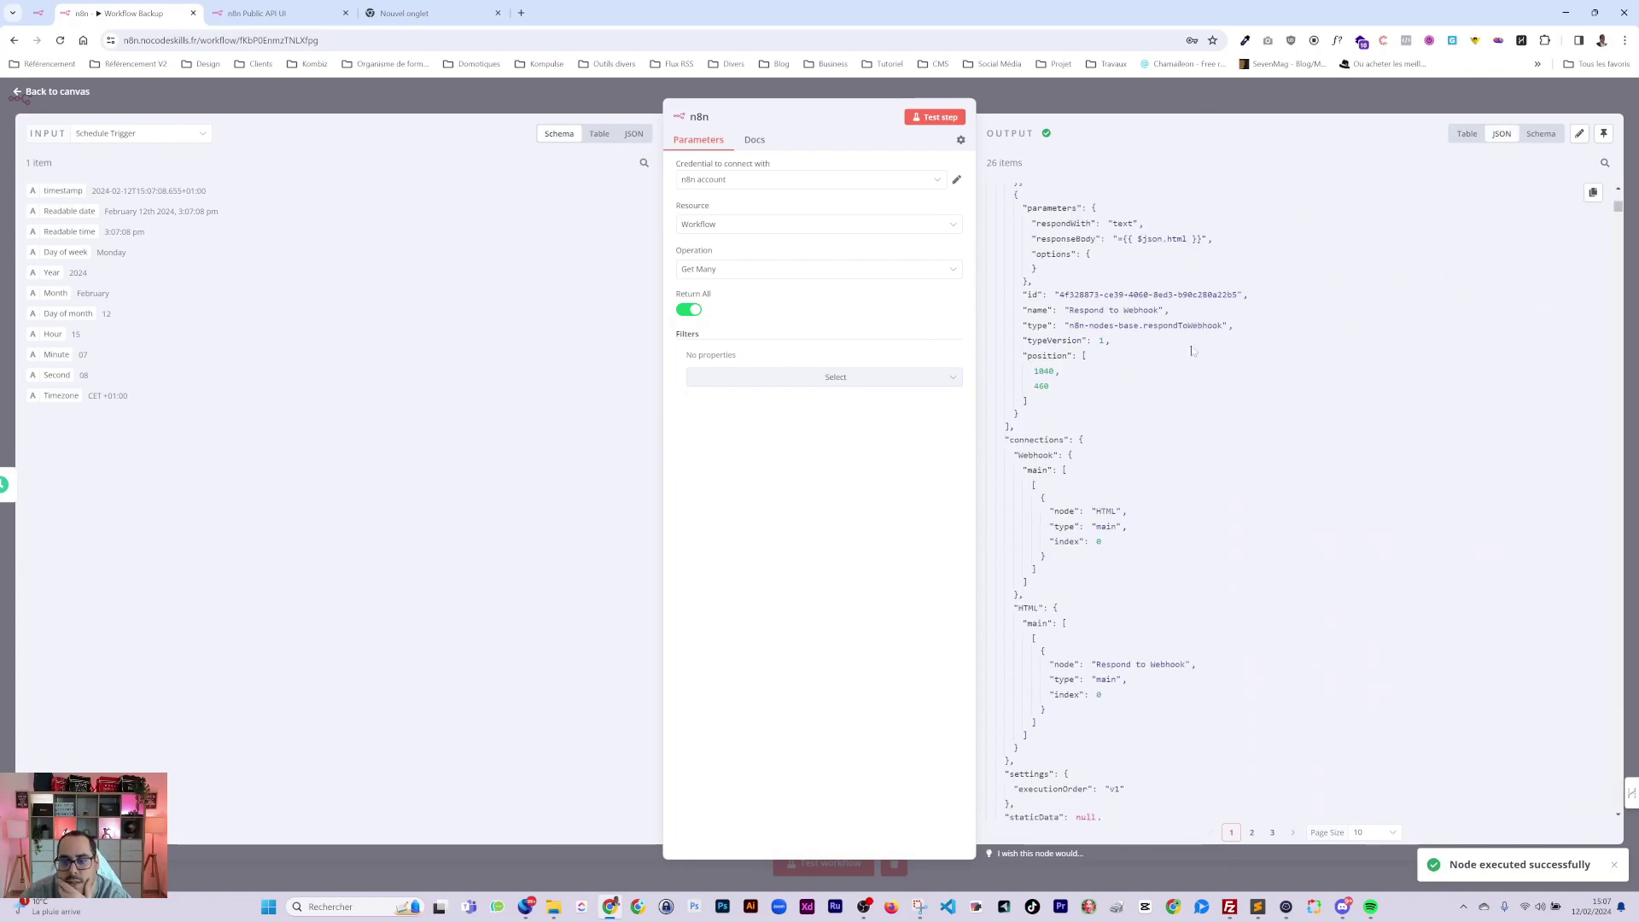
{"action": "left_click", "coordinate": [1155, 104]}
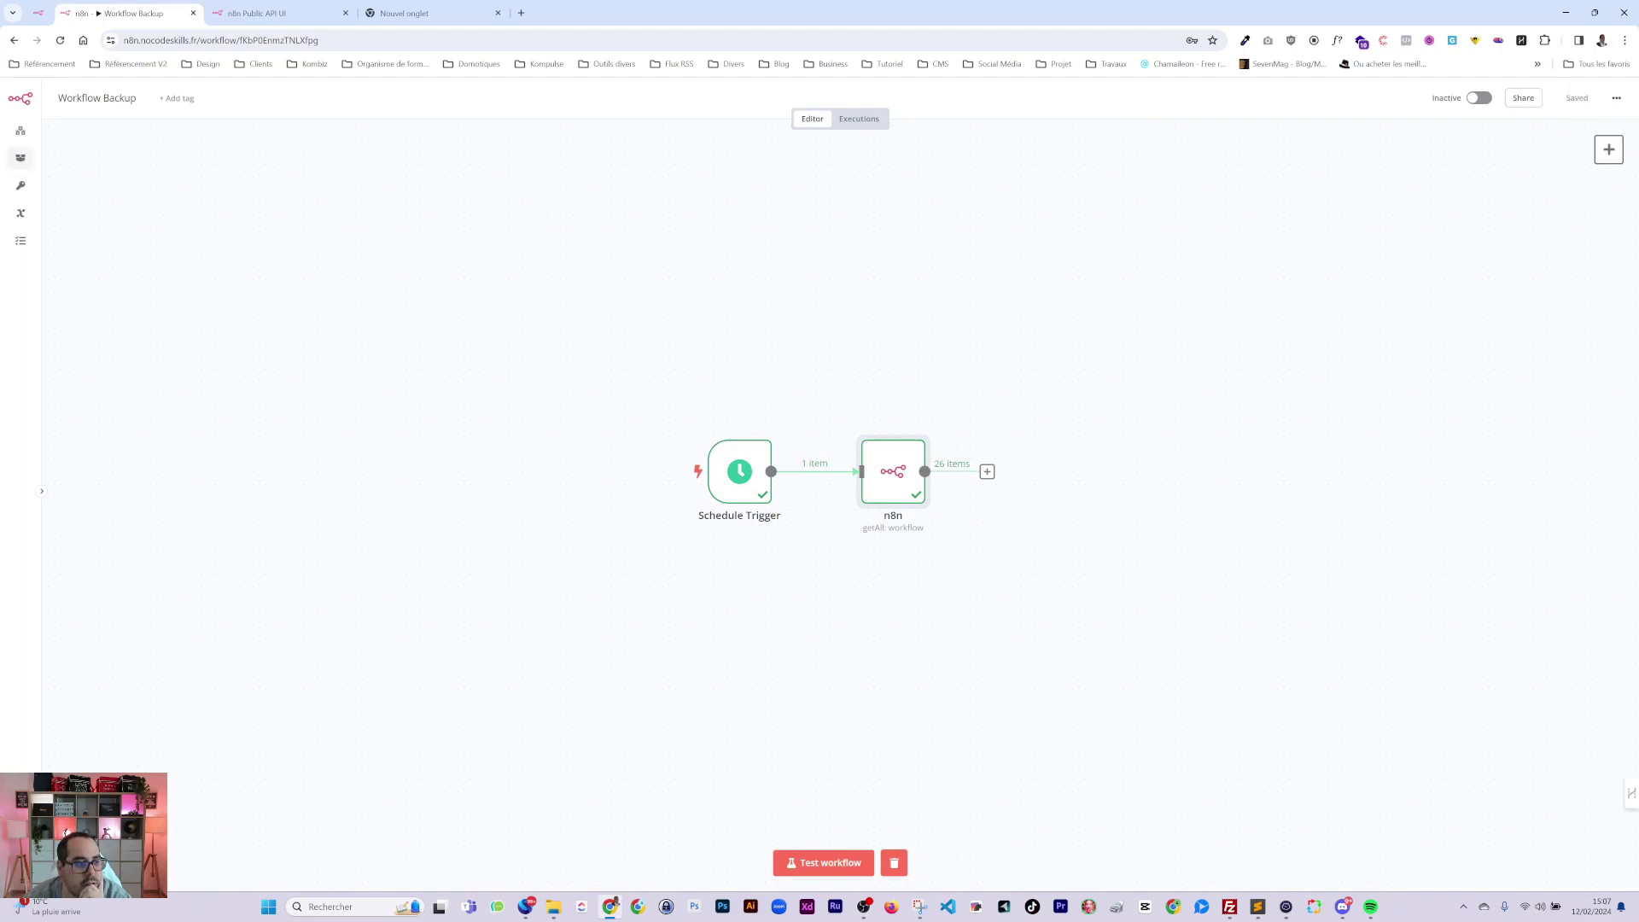
{"action": "left_click", "coordinate": [21, 130]}
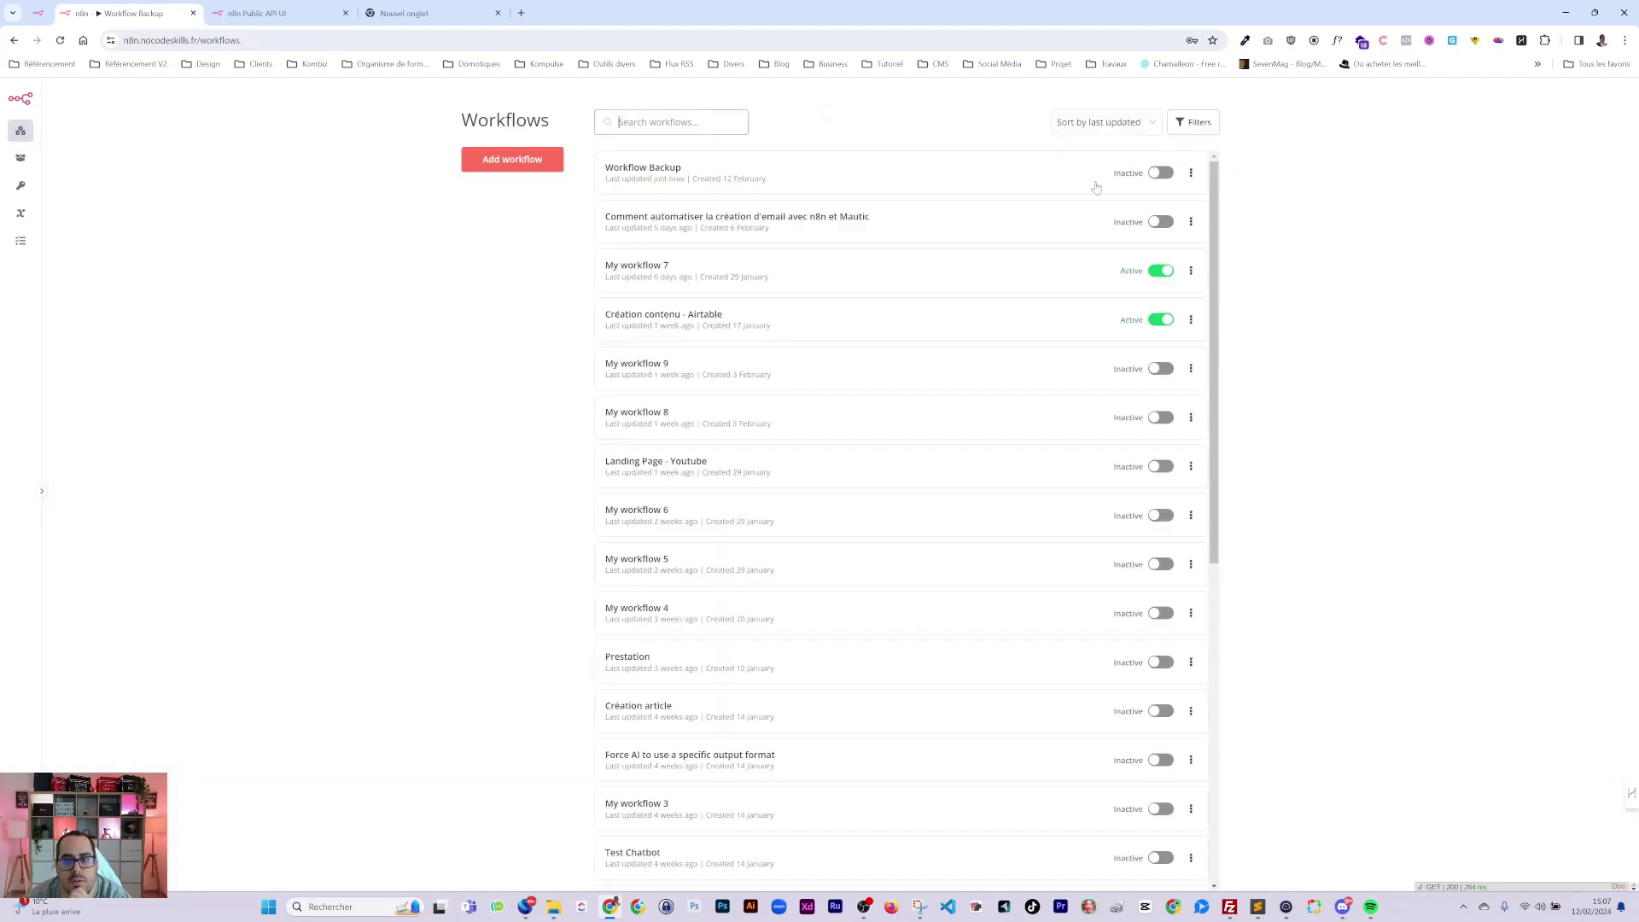
{"action": "scroll", "coordinate": [879, 644], "scroll_direction": "down", "scroll_amount": 7}
{"action": "scroll", "coordinate": [936, 772], "scroll_direction": "up", "scroll_amount": 10}
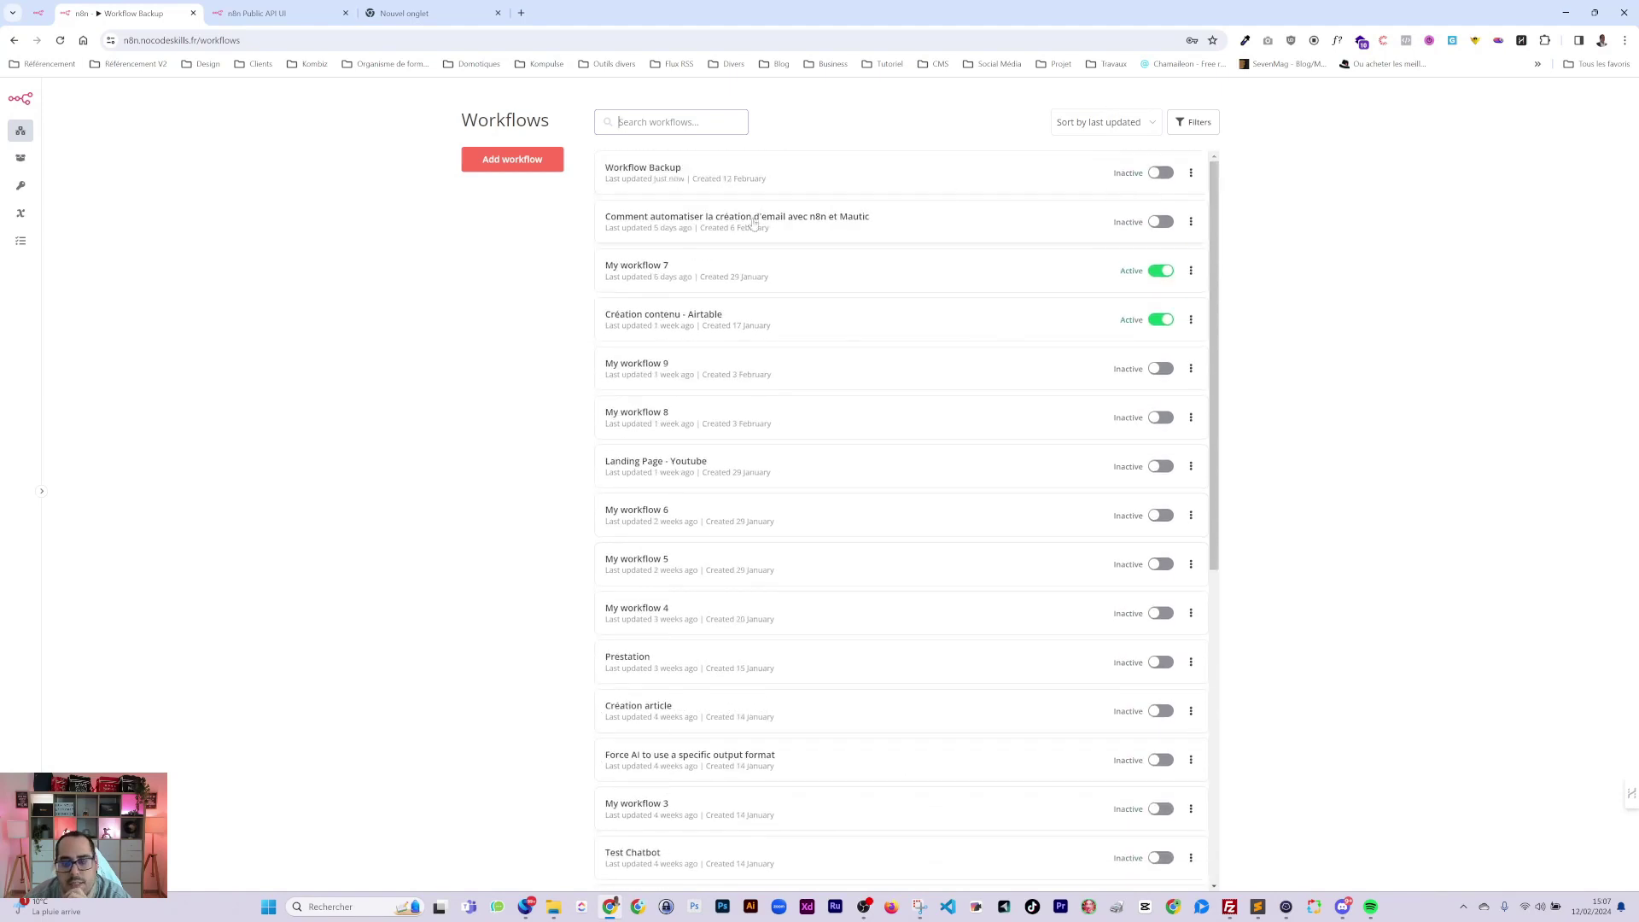
{"action": "scroll", "coordinate": [715, 504], "scroll_direction": "down", "scroll_amount": 7}
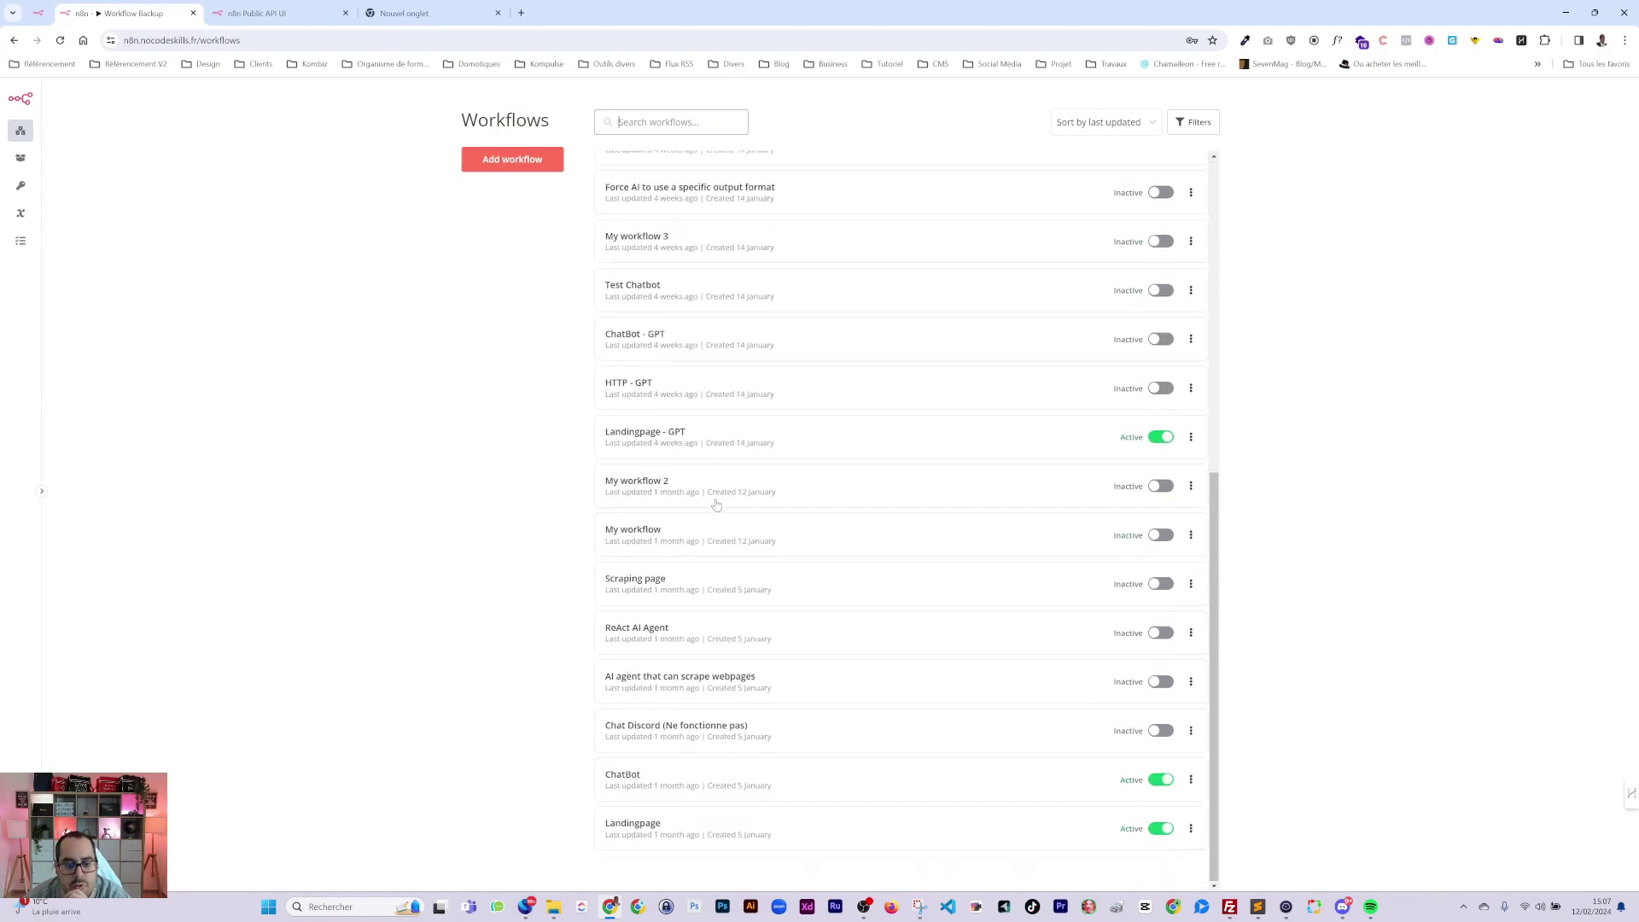
{"action": "scroll", "coordinate": [888, 555], "scroll_direction": "up", "scroll_amount": 10}
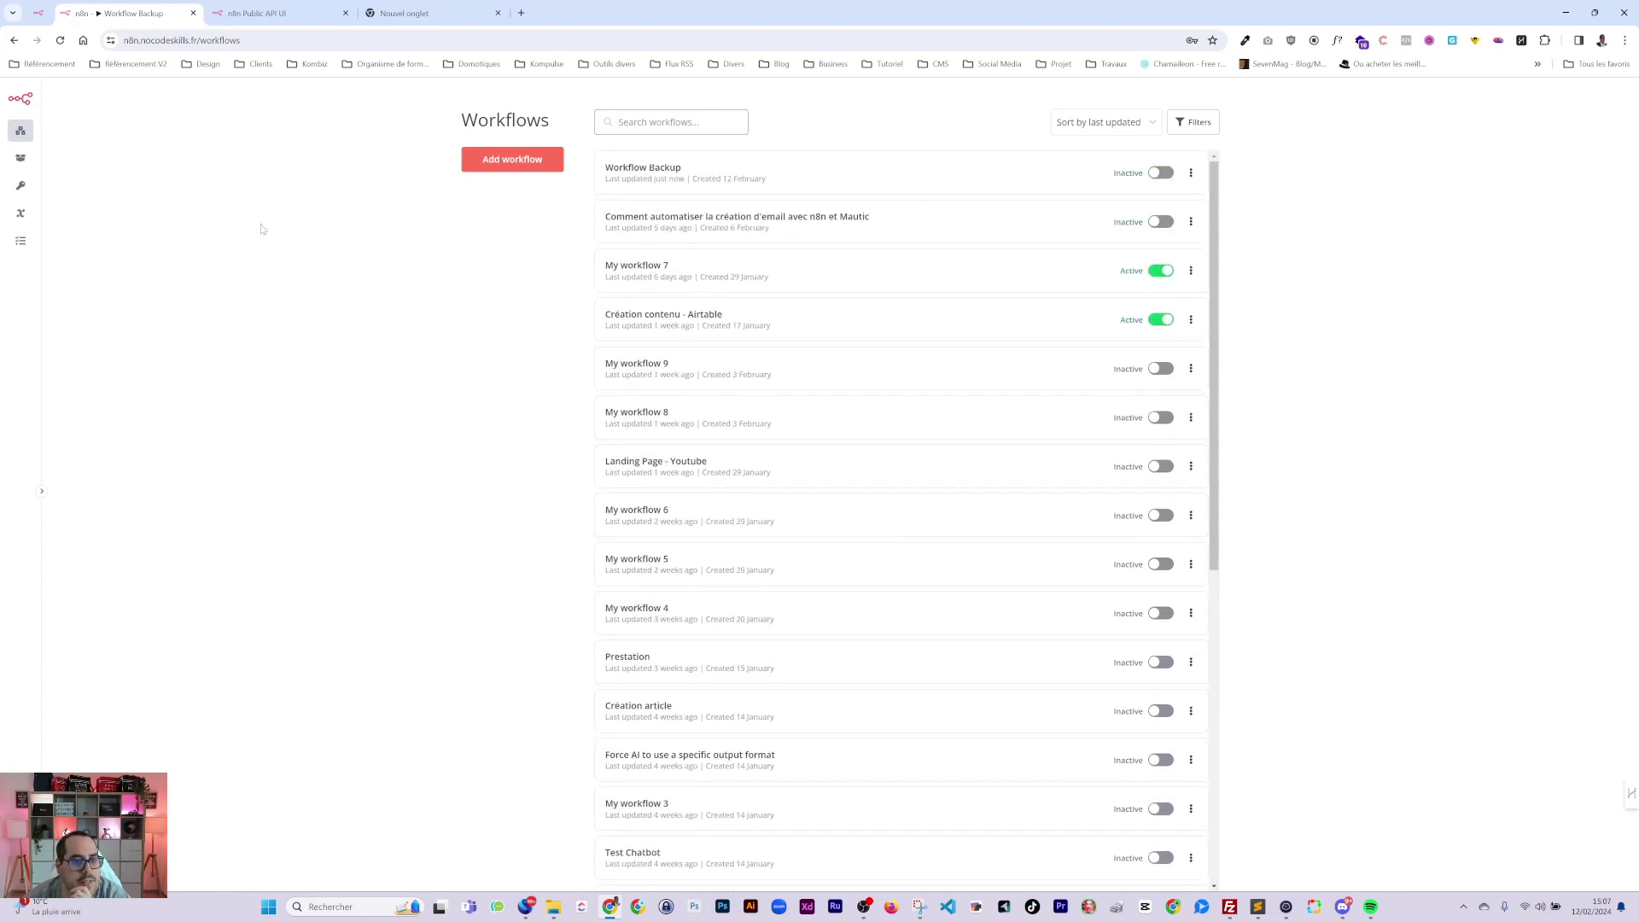
{"action": "left_click", "coordinate": [644, 169]}
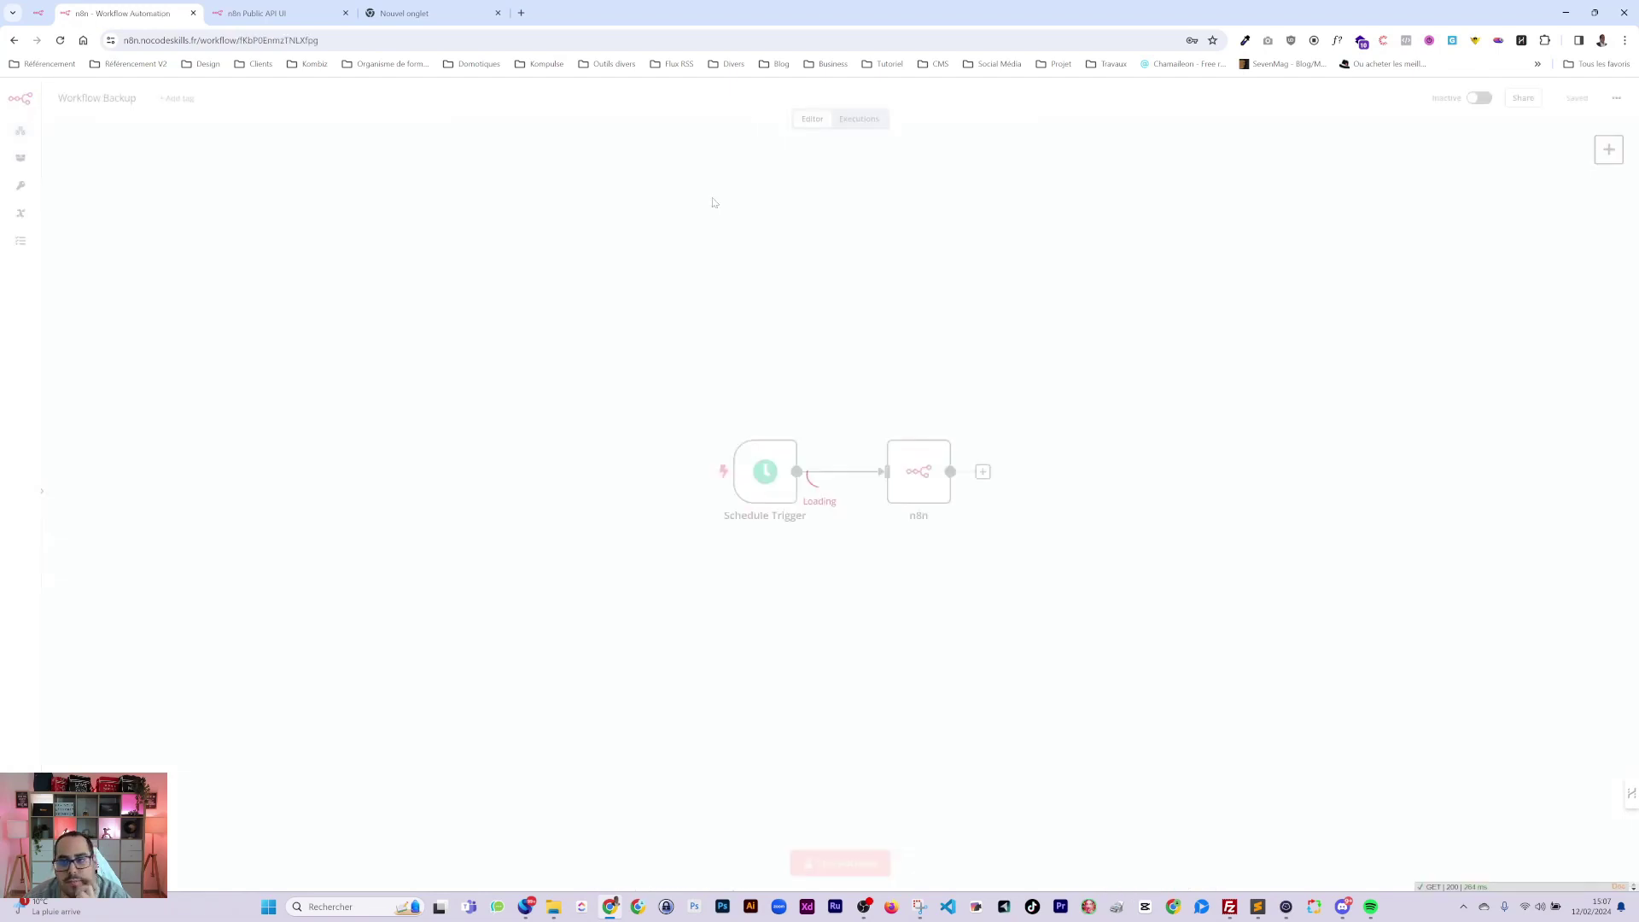
Re-run the Get Many node, add then remove a Tags filter, and review the 26 outputs.
{"action": "double_click", "coordinate": [918, 470]}
{"action": "left_click", "coordinate": [937, 117]}
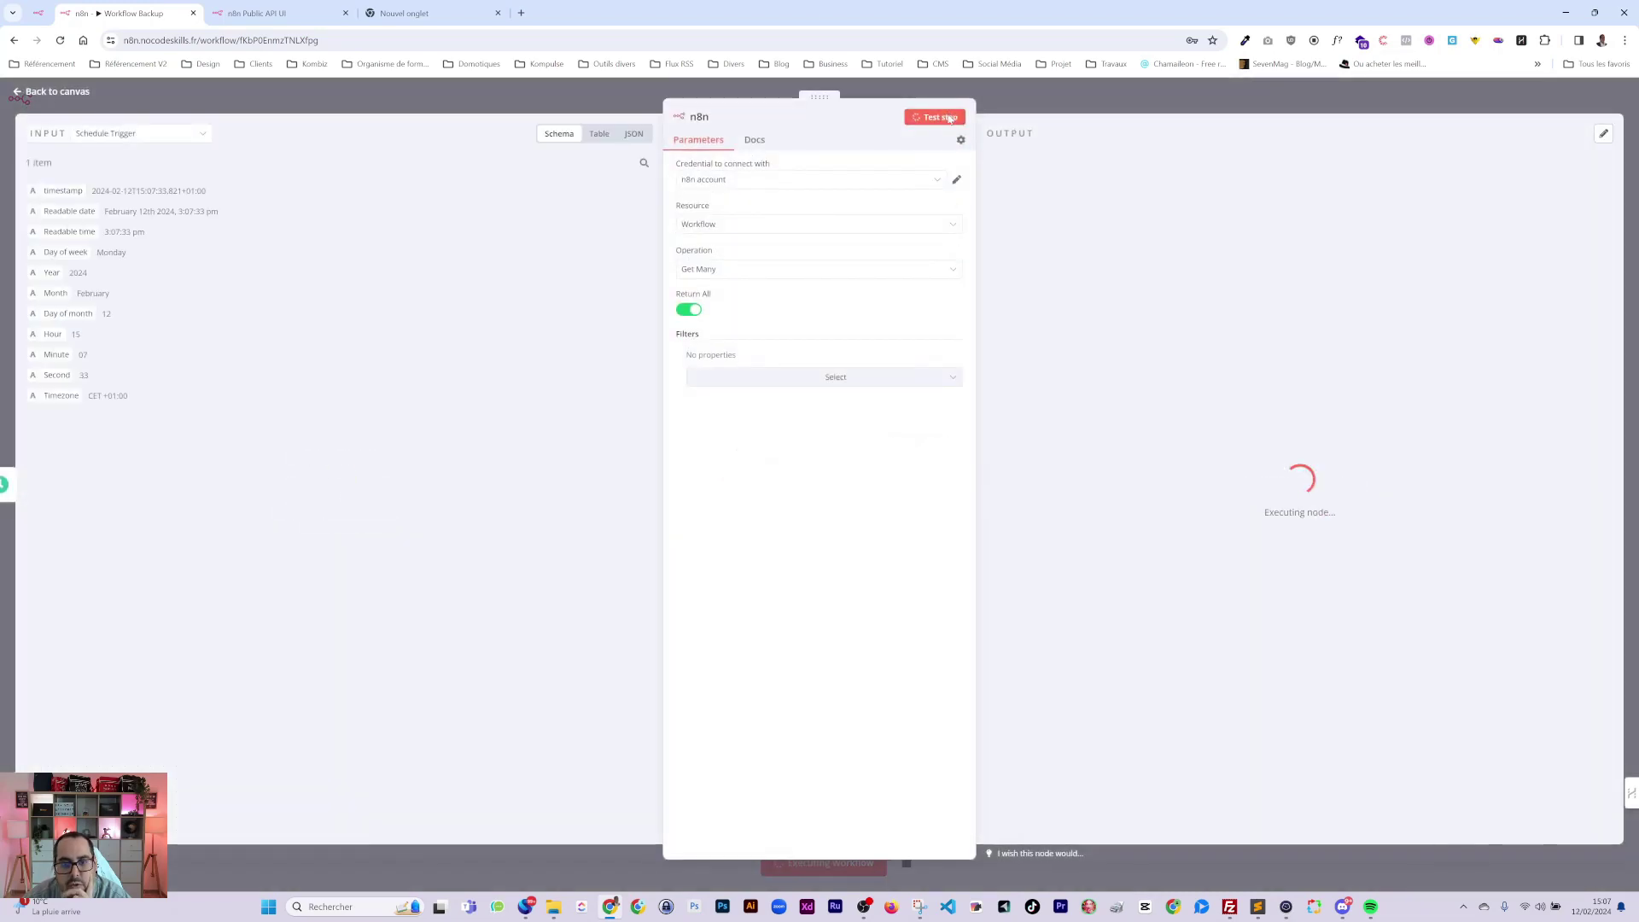
{"action": "left_click", "coordinate": [832, 377]}
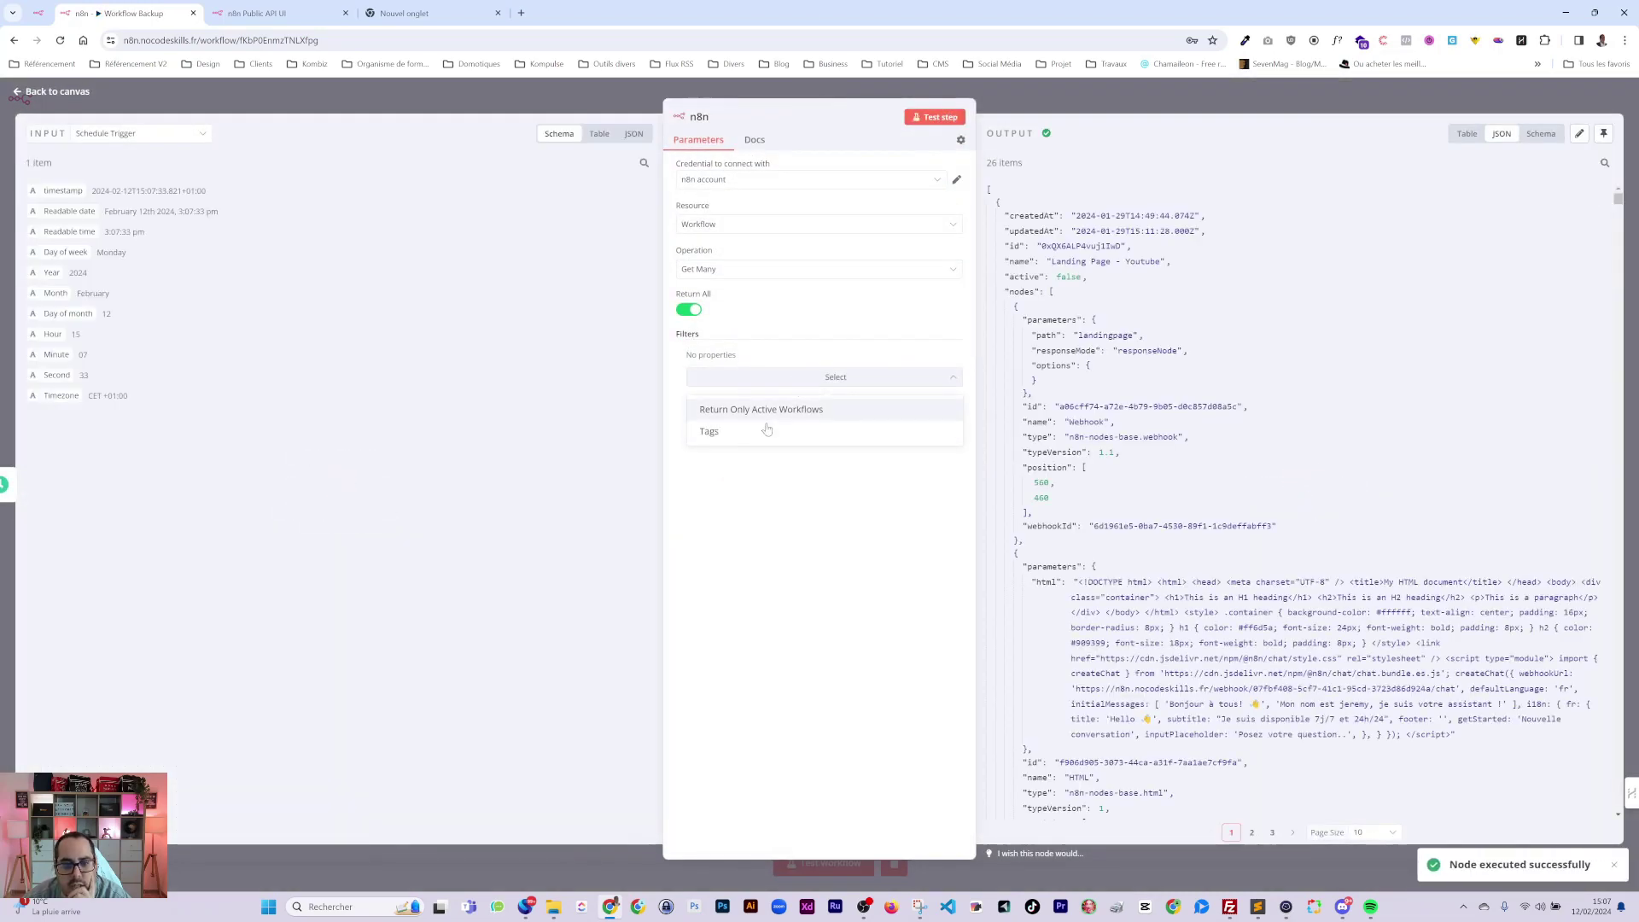
{"action": "left_click", "coordinate": [713, 432]}
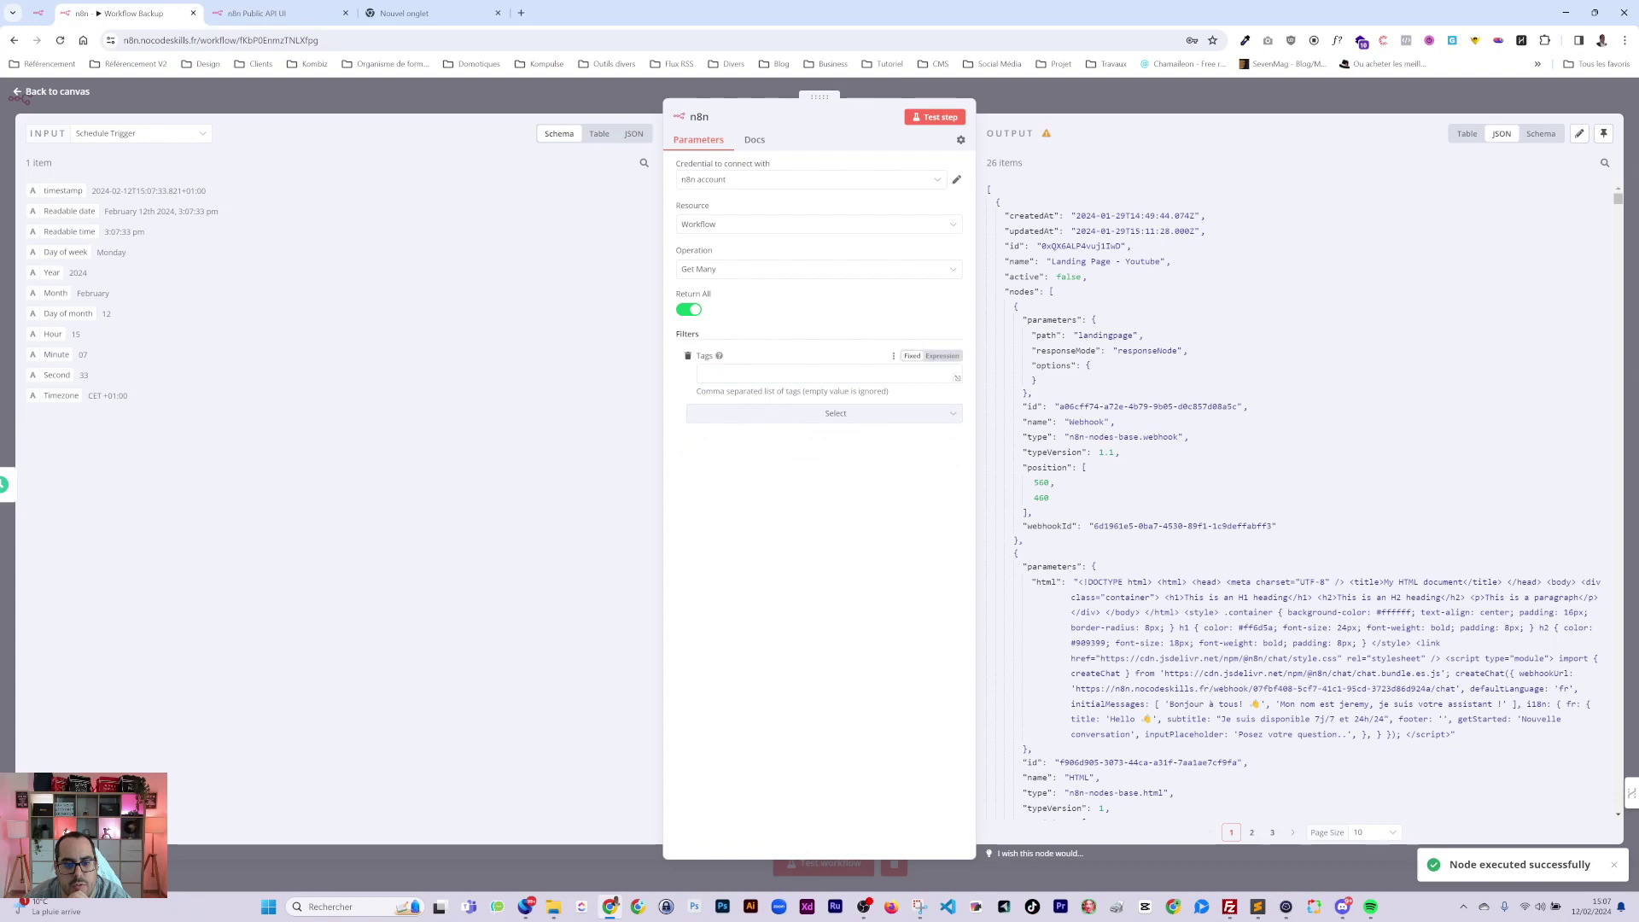
{"action": "left_click", "coordinate": [689, 356]}
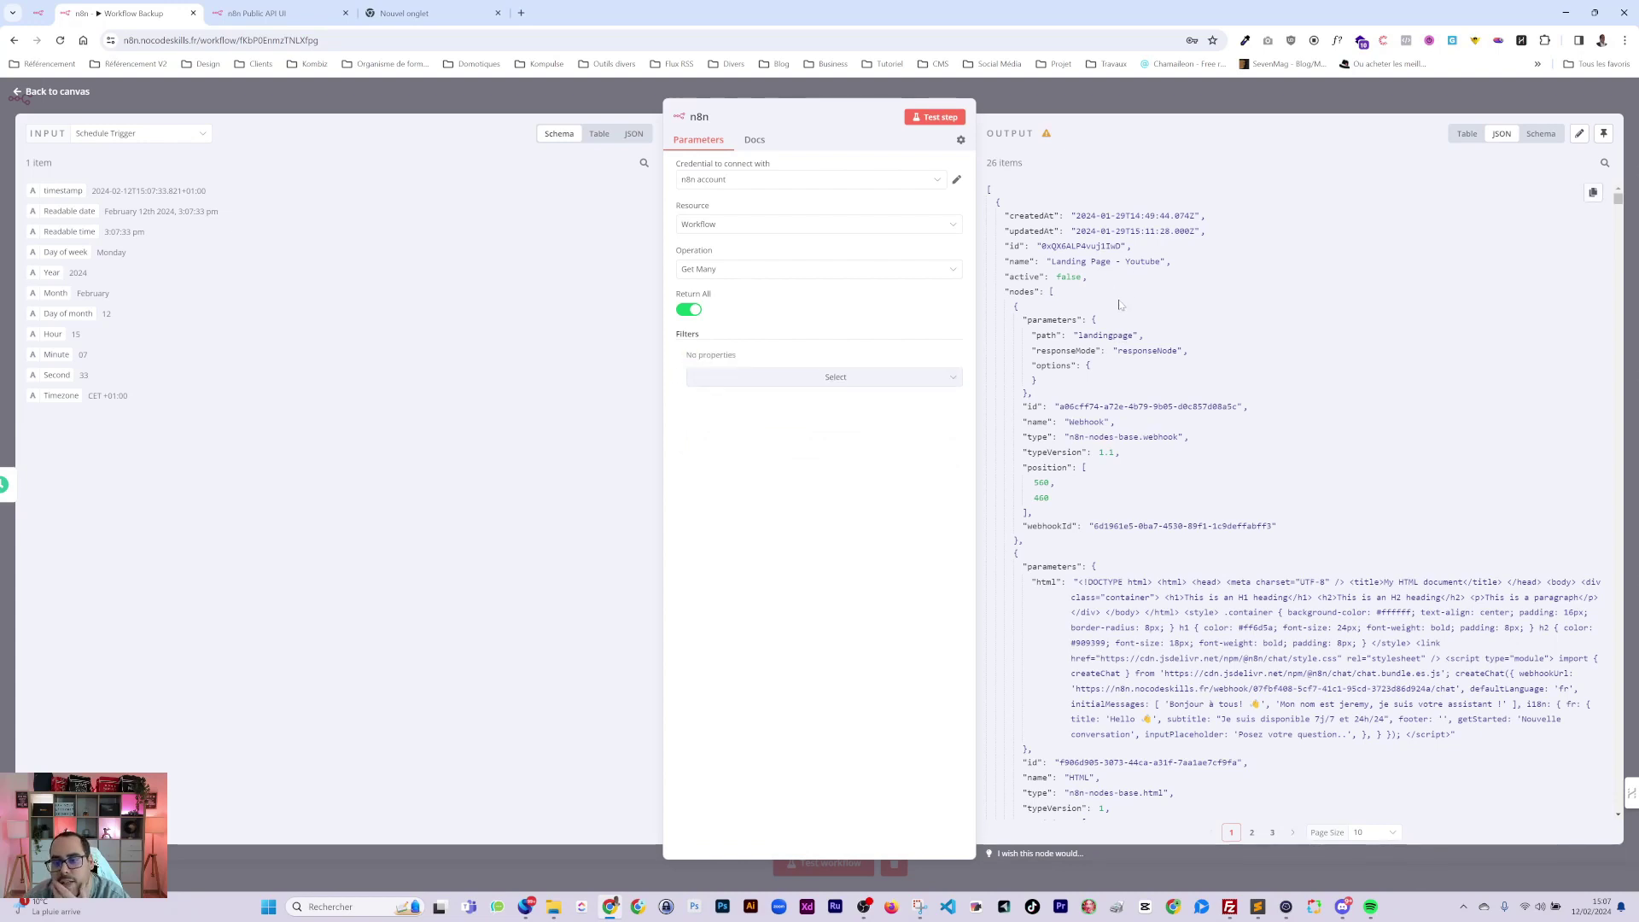
{"action": "scroll", "coordinate": [1302, 501], "scroll_direction": "down", "scroll_amount": 7}
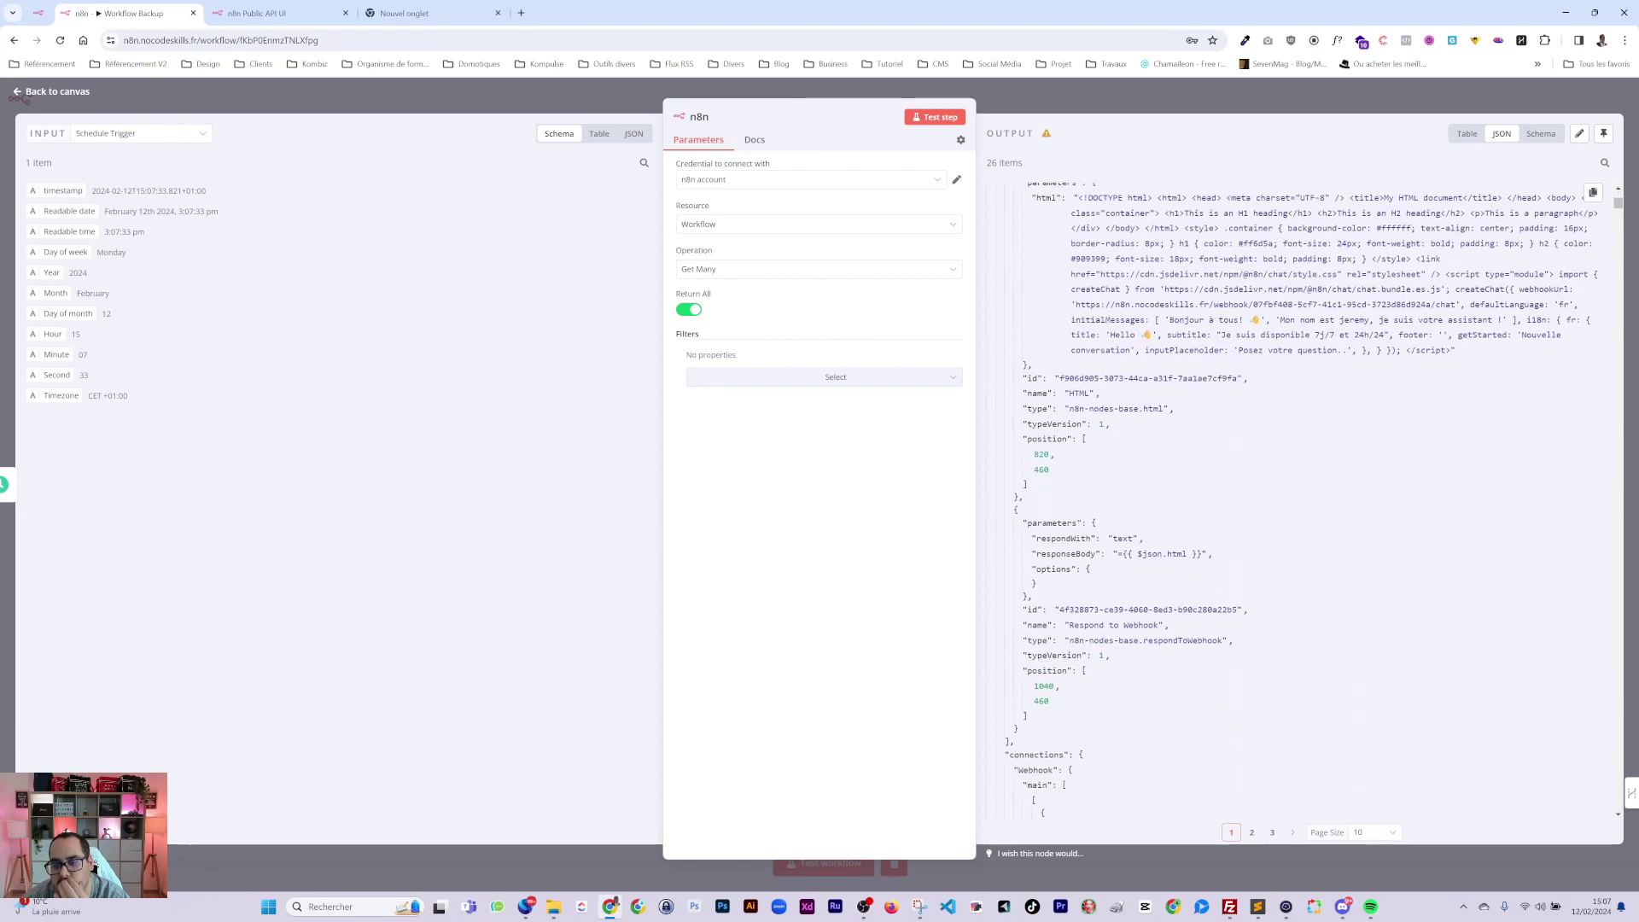
{"action": "scroll", "coordinate": [1109, 361], "scroll_direction": "down", "scroll_amount": 10}
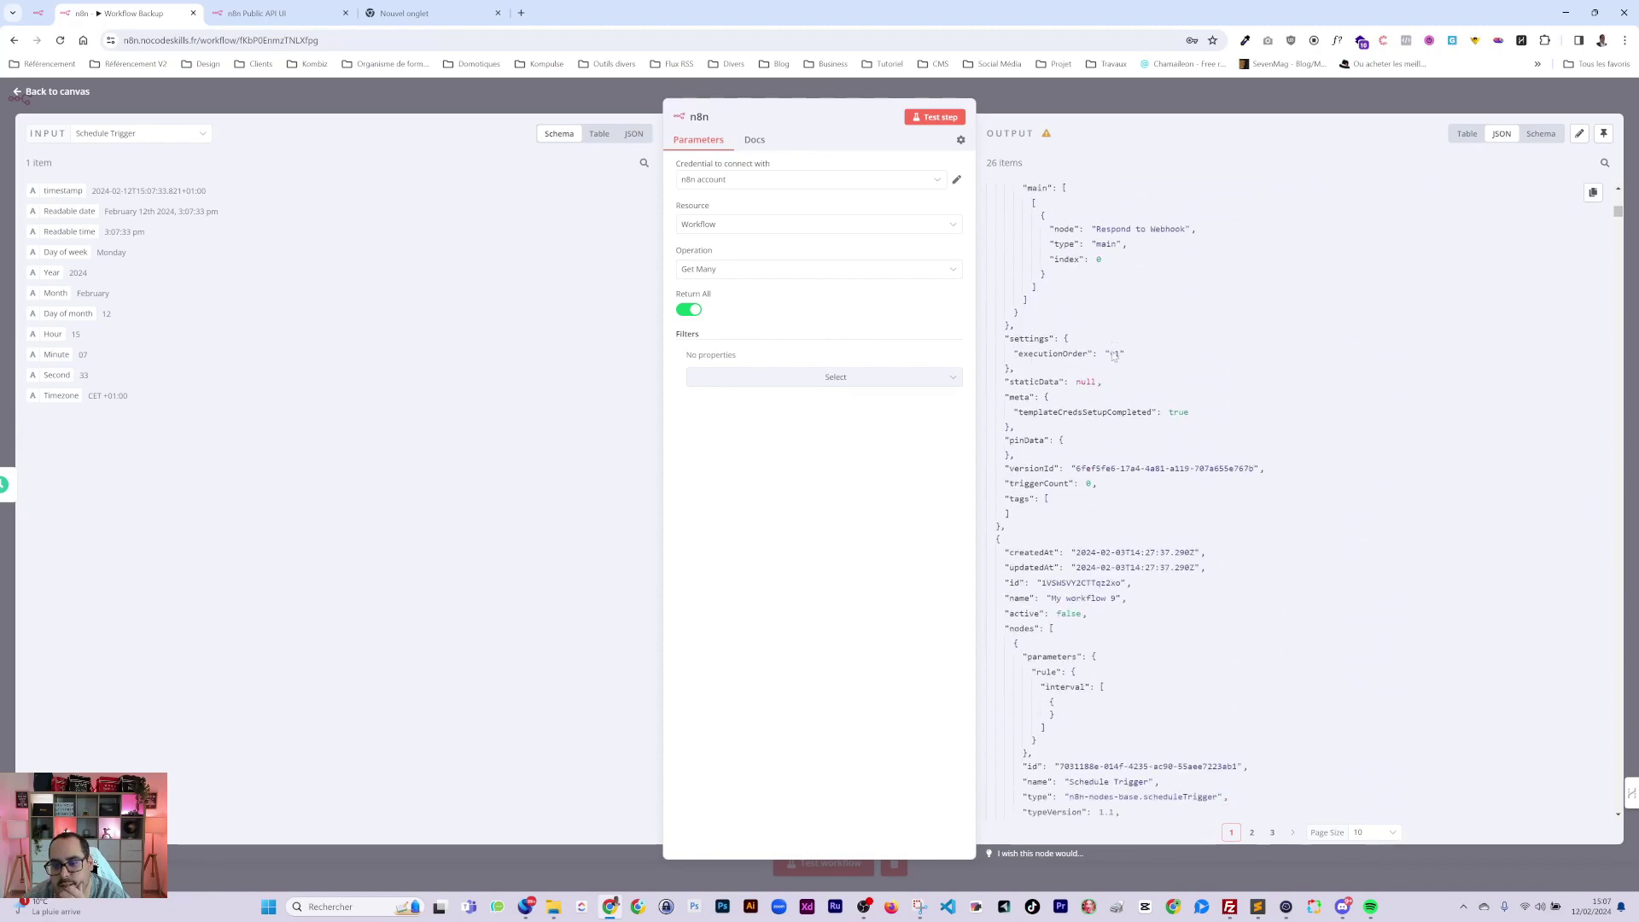
{"action": "scroll", "coordinate": [1111, 351], "scroll_direction": "up", "scroll_amount": 15}
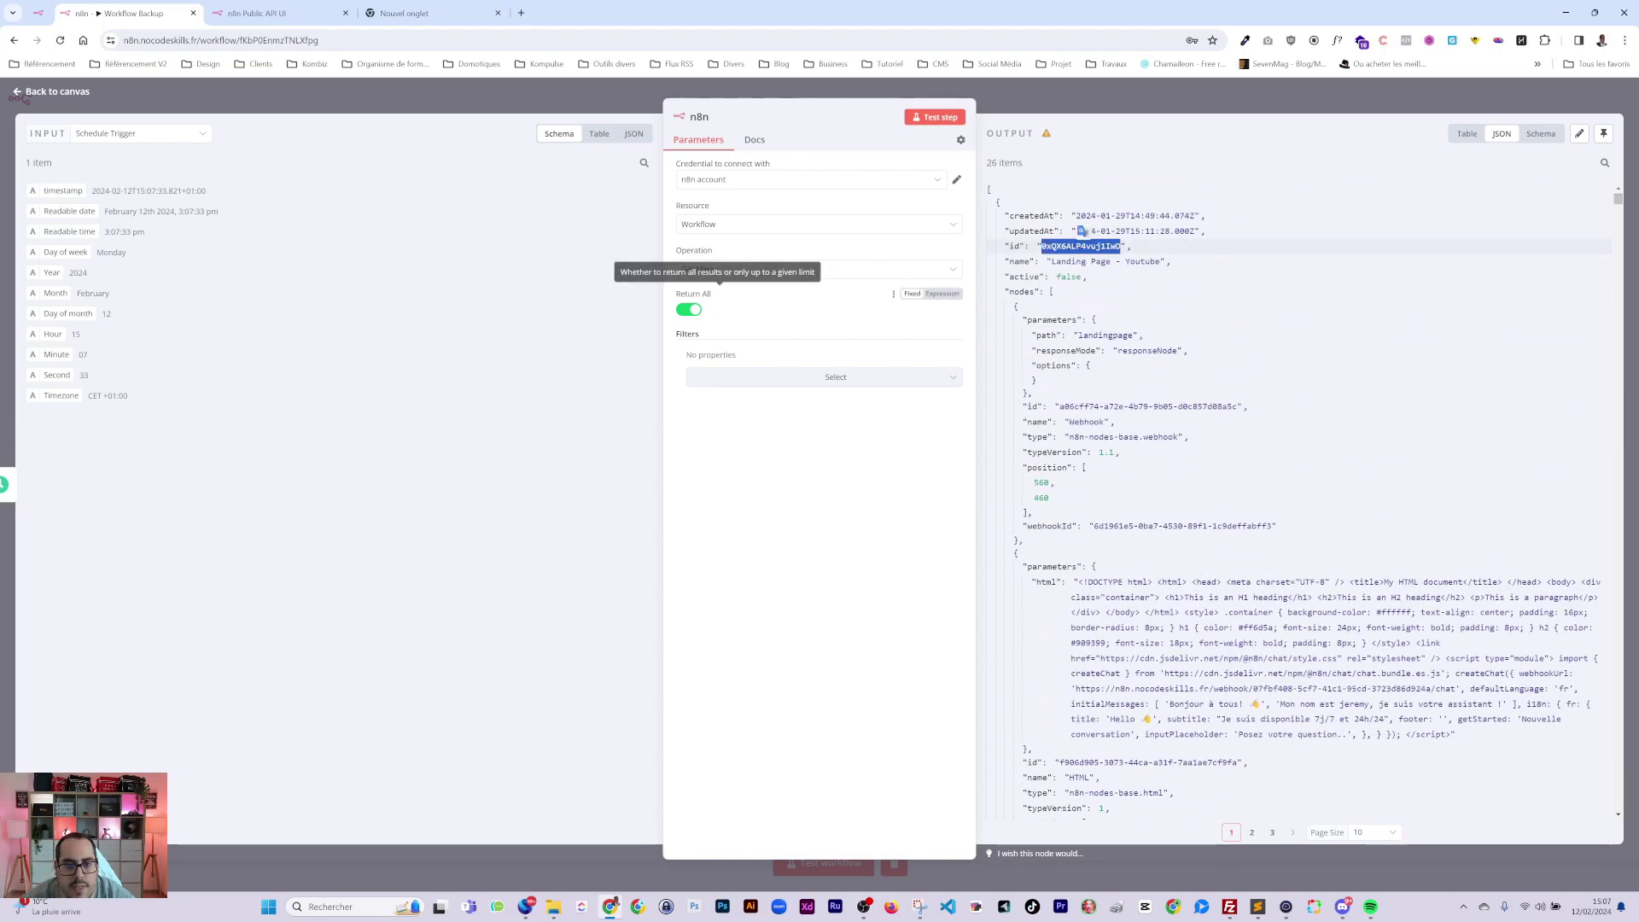
Set the operation to Get with workflow Landing Page - Youtube and run the step.
{"action": "left_click", "coordinate": [893, 270]}
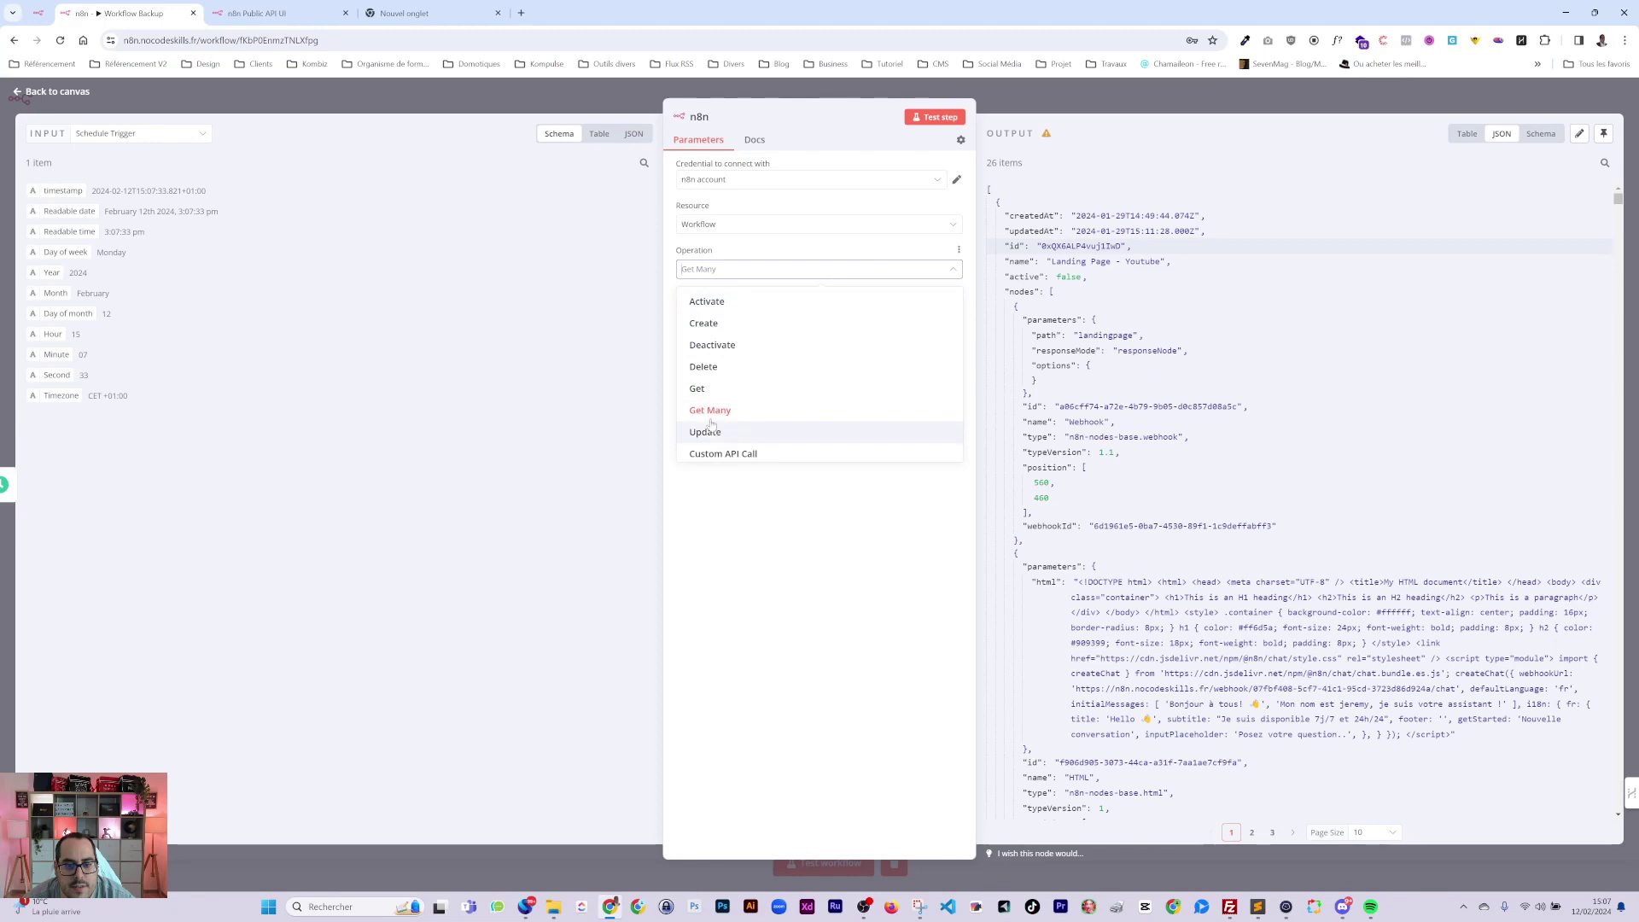
{"action": "left_click", "coordinate": [696, 389]}
{"action": "left_click", "coordinate": [781, 312]}
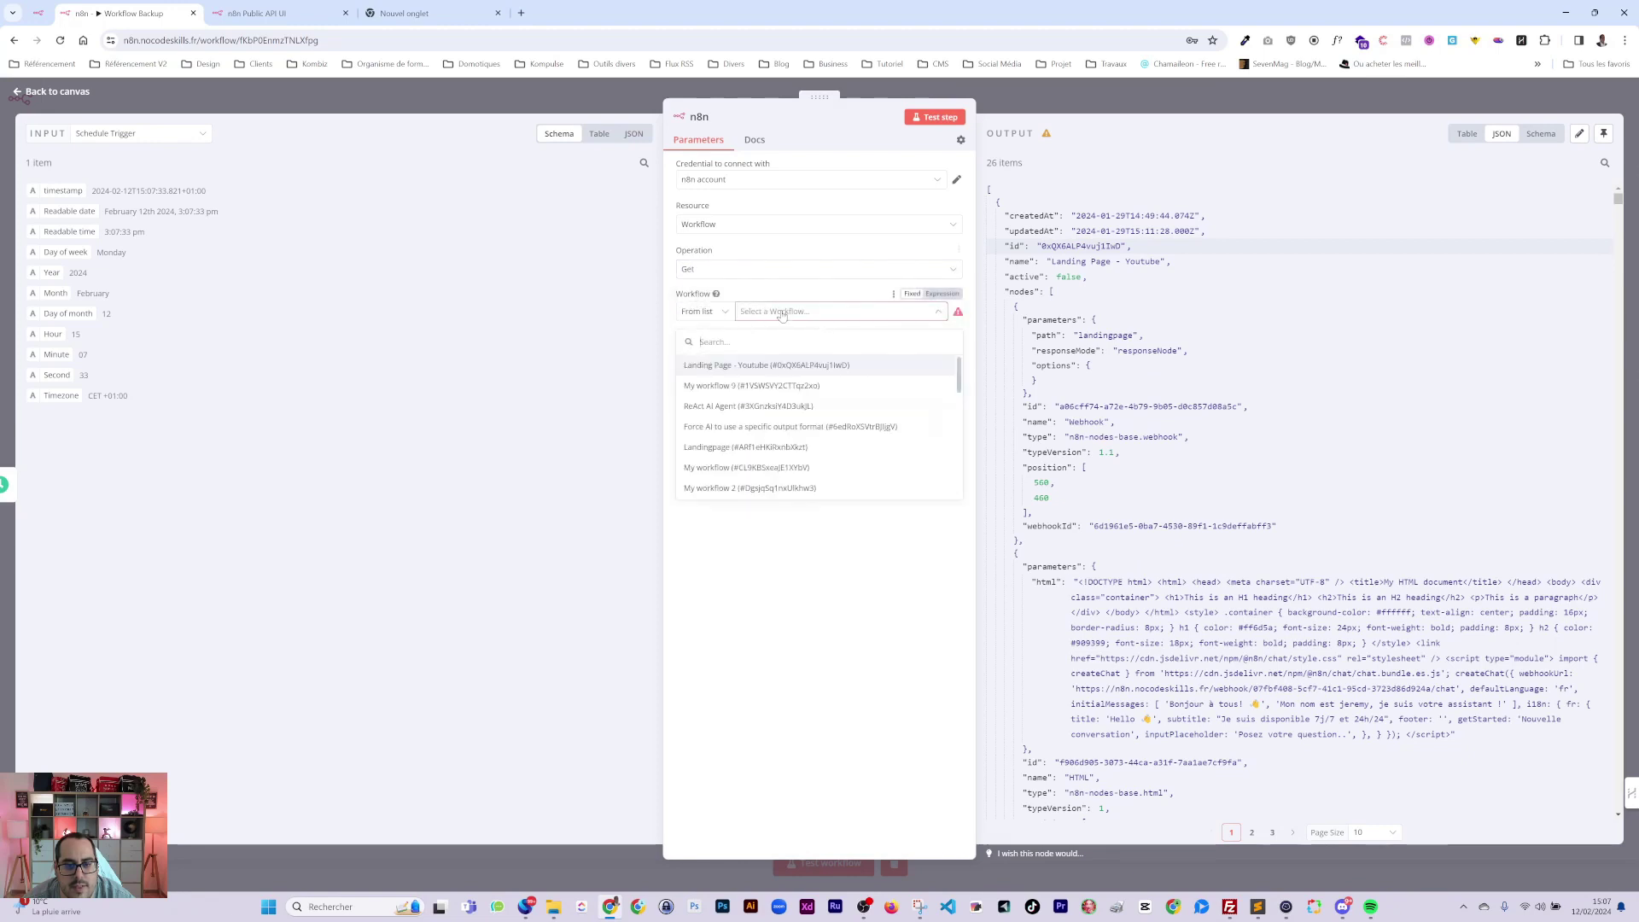
{"action": "left_click", "coordinate": [751, 367]}
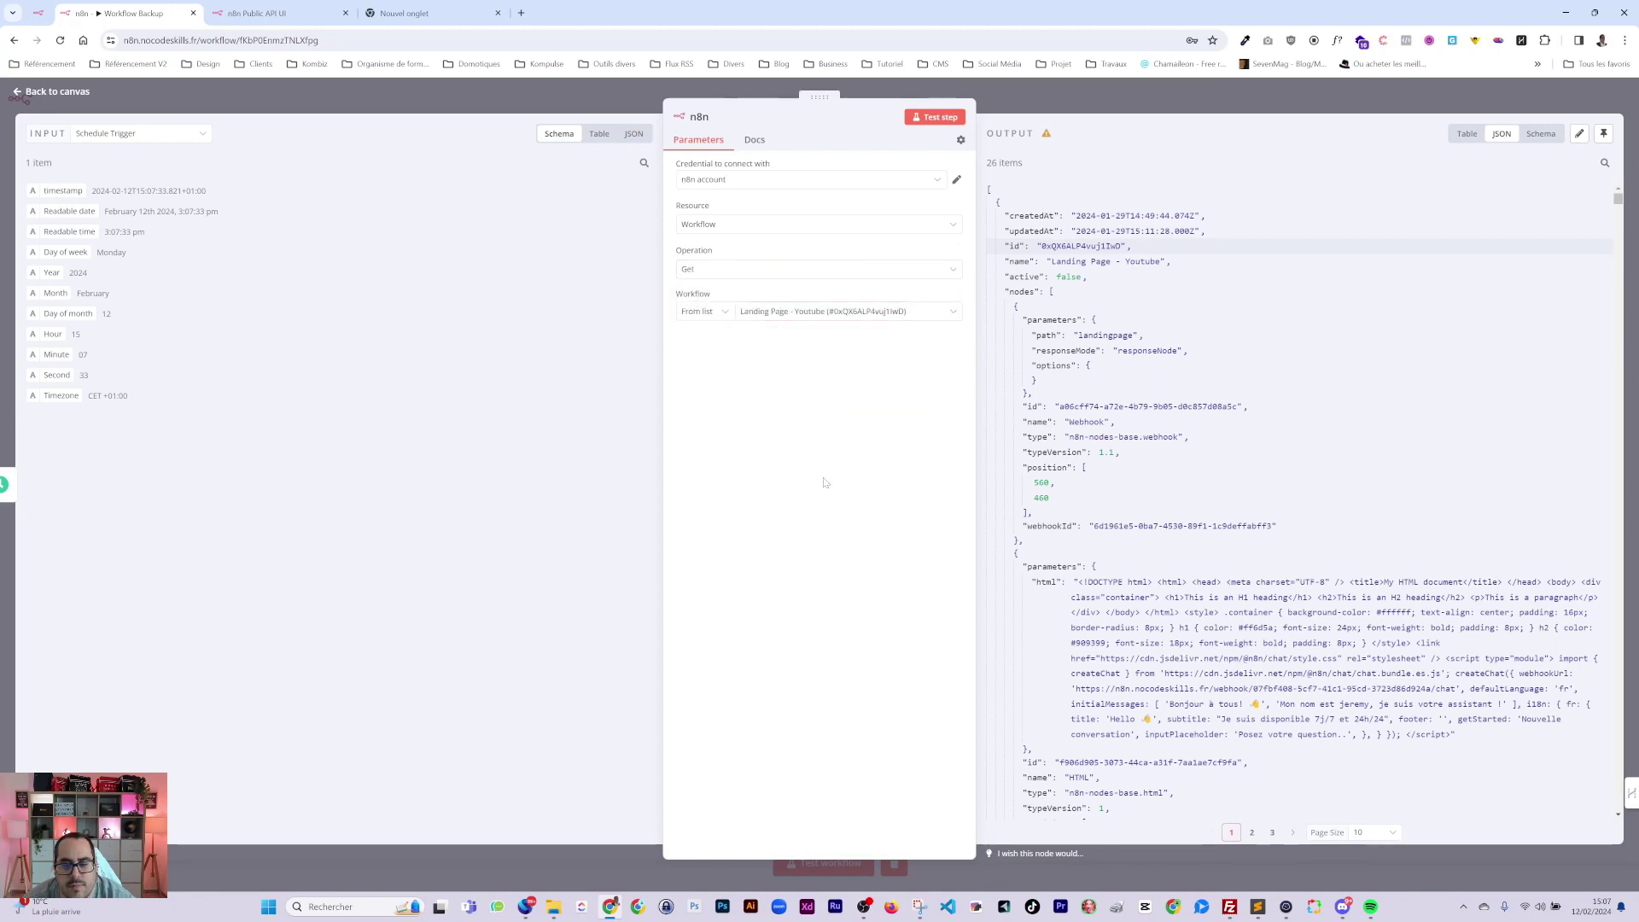
{"action": "left_click", "coordinate": [943, 123]}
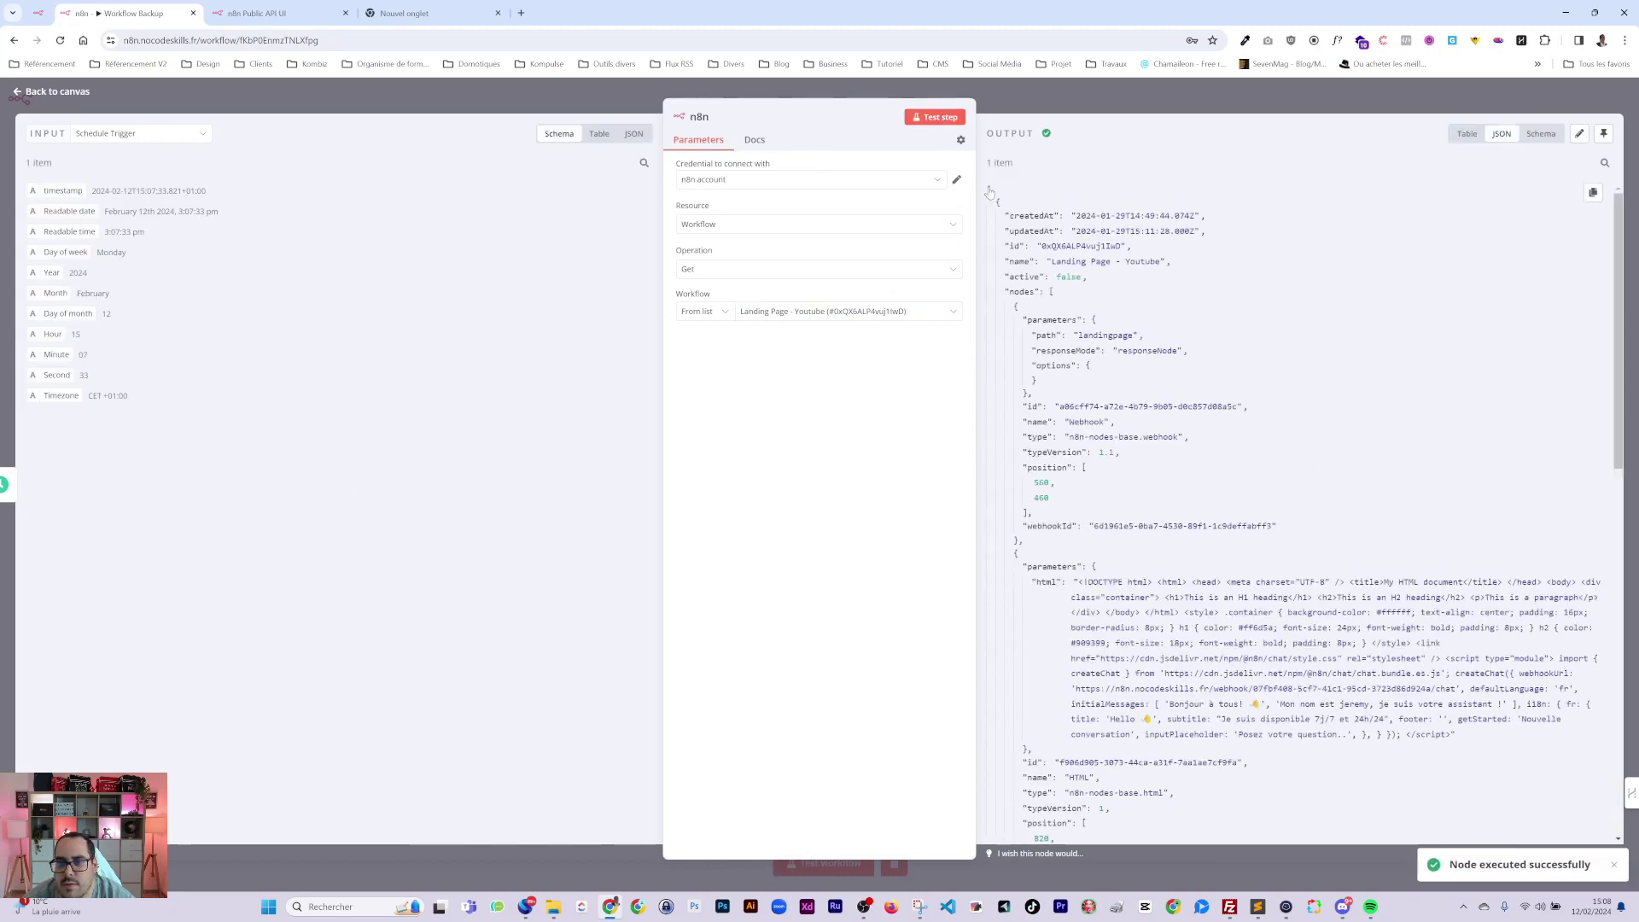
Copy the node's one-item JSON output and close the node details.
{"action": "left_click_drag", "start_coordinate": [987, 187], "coordinate": [1102, 818]}
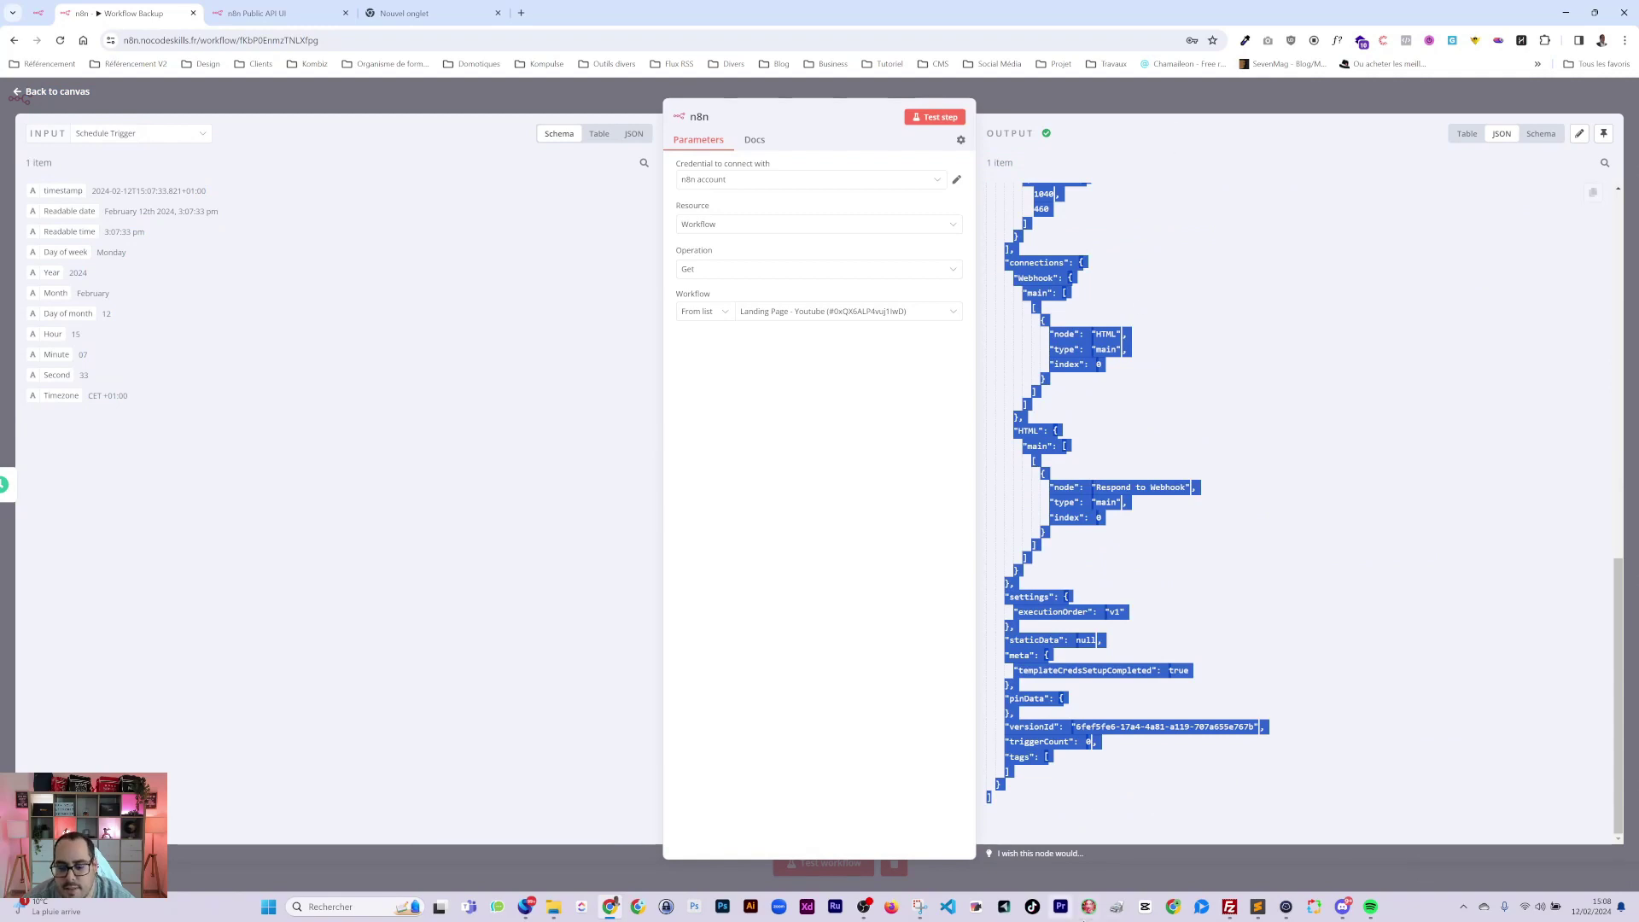
{"action": "mouse_move", "coordinate": [1258, 907]}
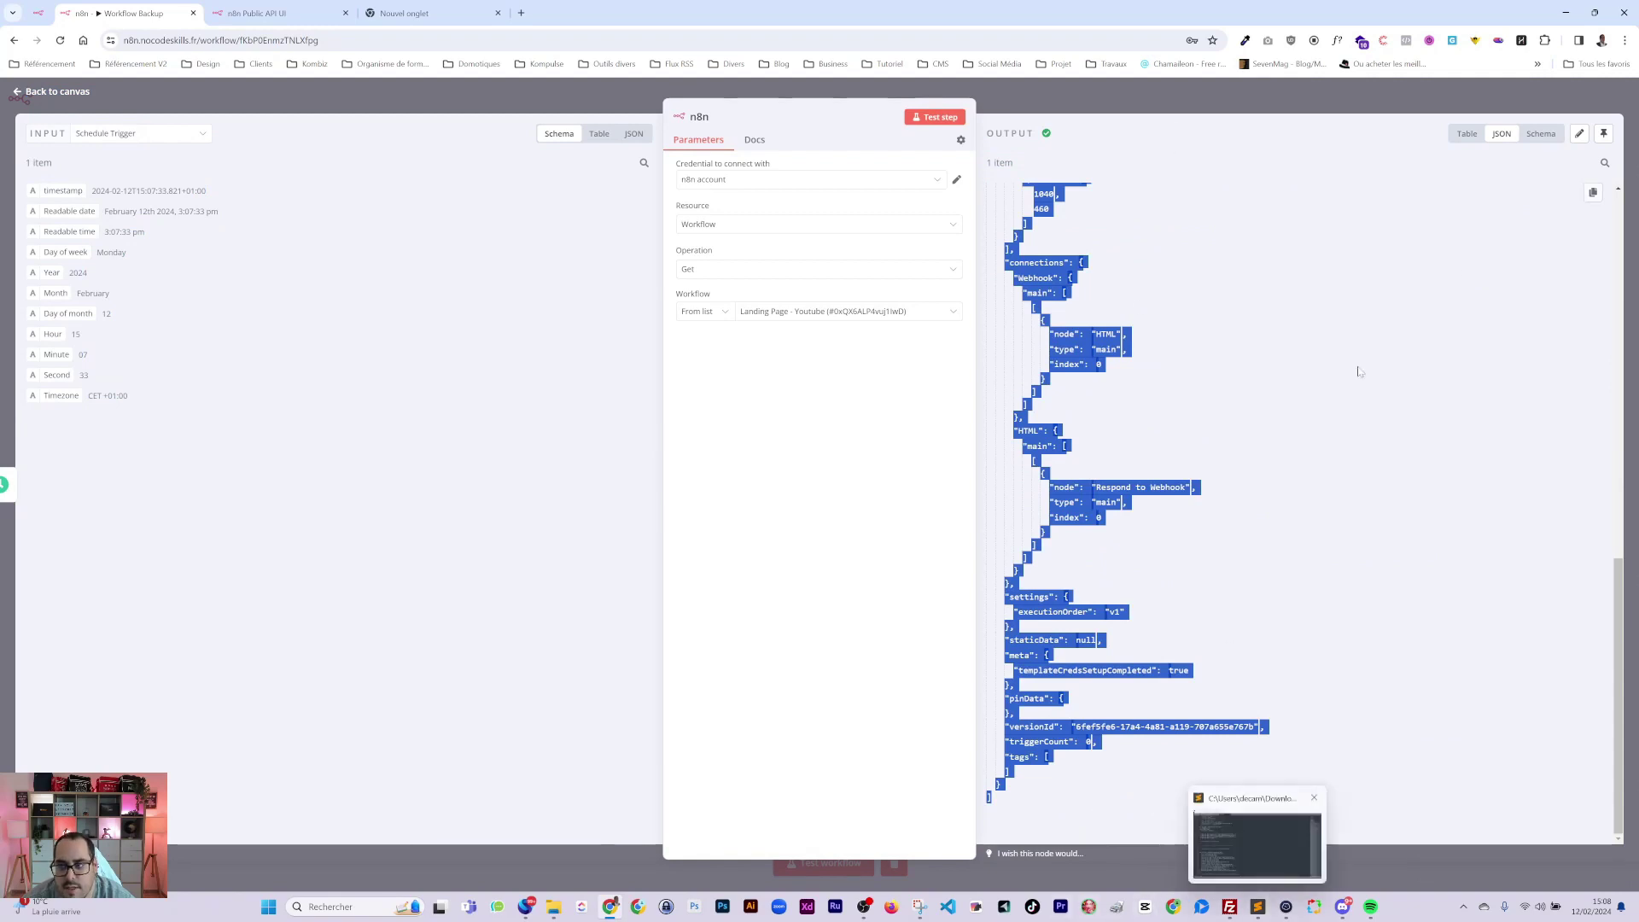
{"action": "left_click", "coordinate": [1592, 193]}
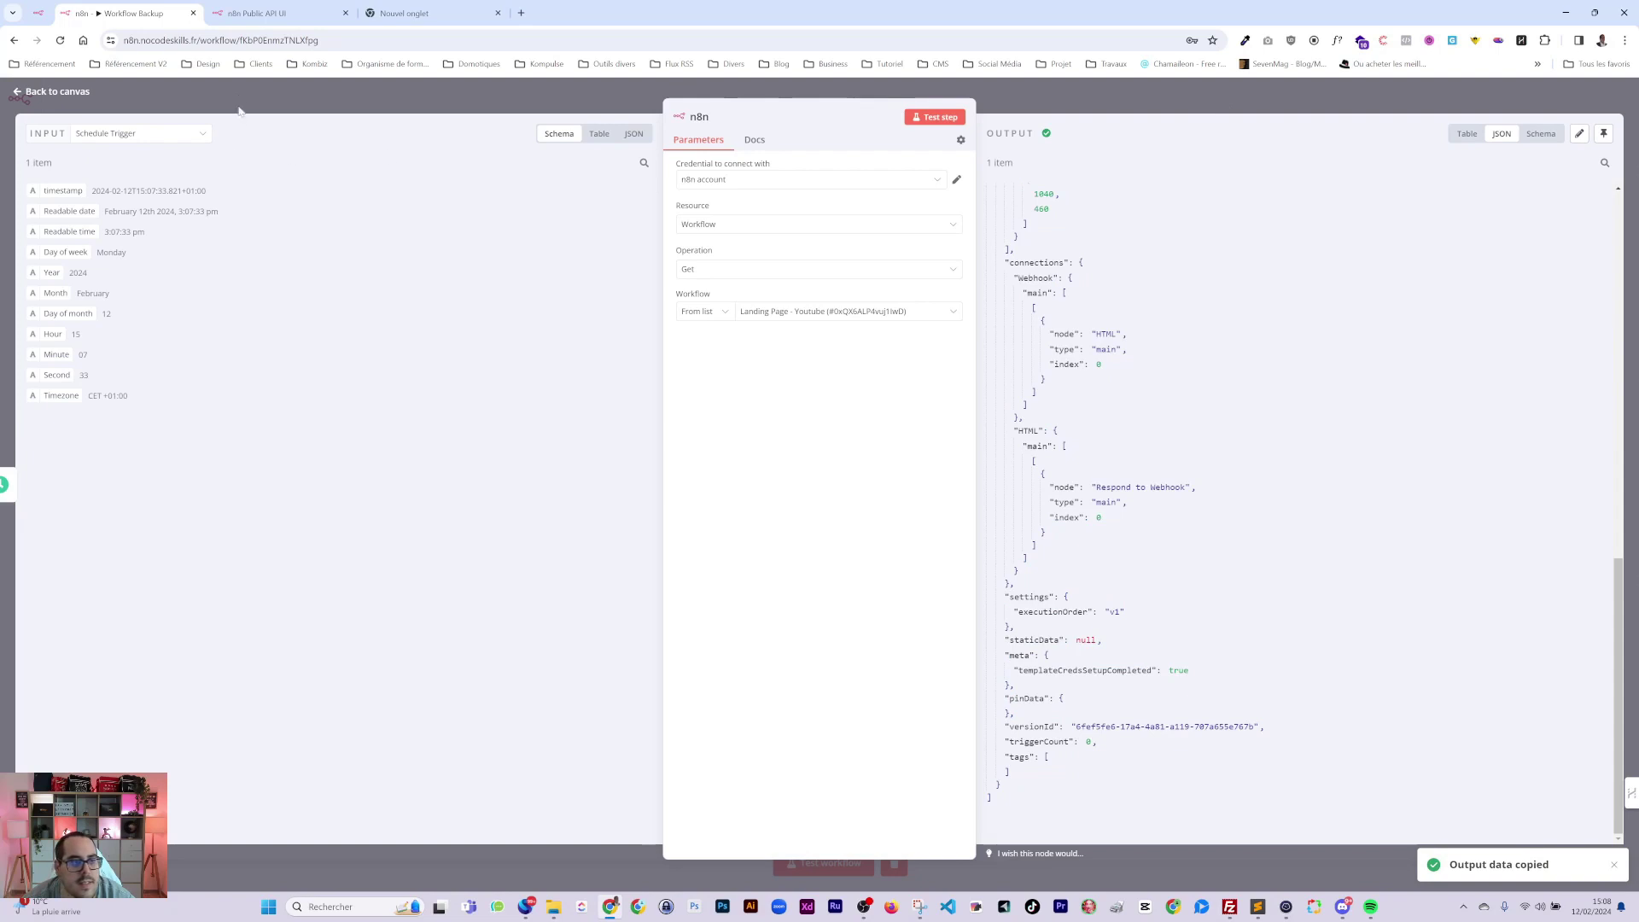
{"action": "left_click", "coordinate": [240, 109]}
Duplicate the Workflow Backup browser tab and create a new empty workflow there.
{"action": "right_click", "coordinate": [107, 13]}
{"action": "left_click", "coordinate": [108, 161]}
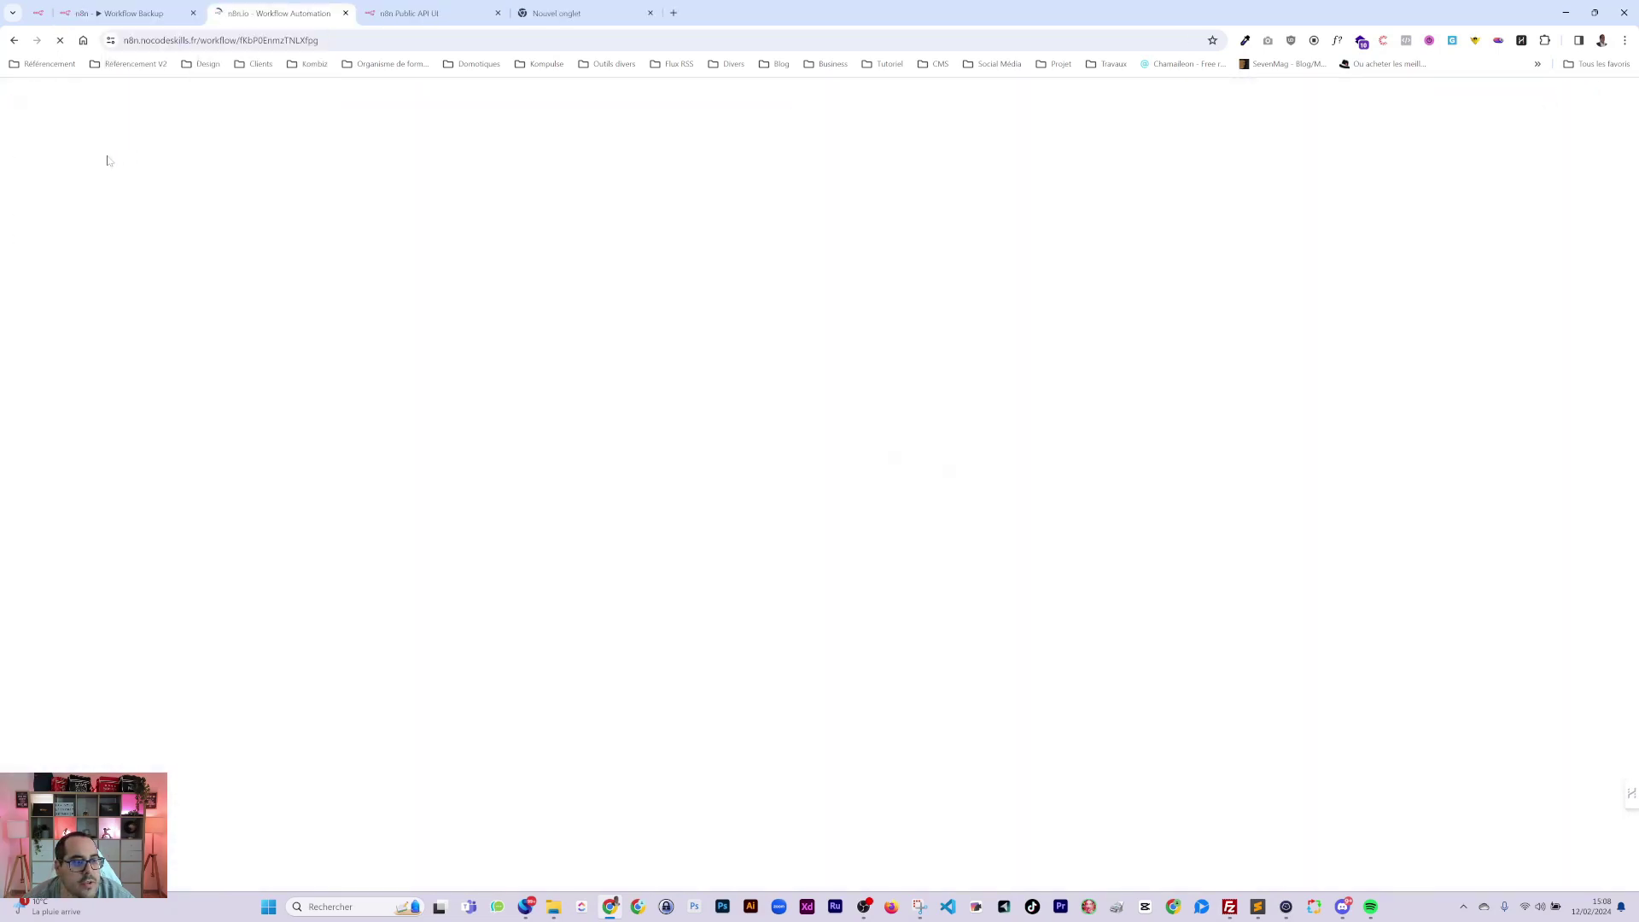
{"action": "left_click", "coordinate": [21, 130]}
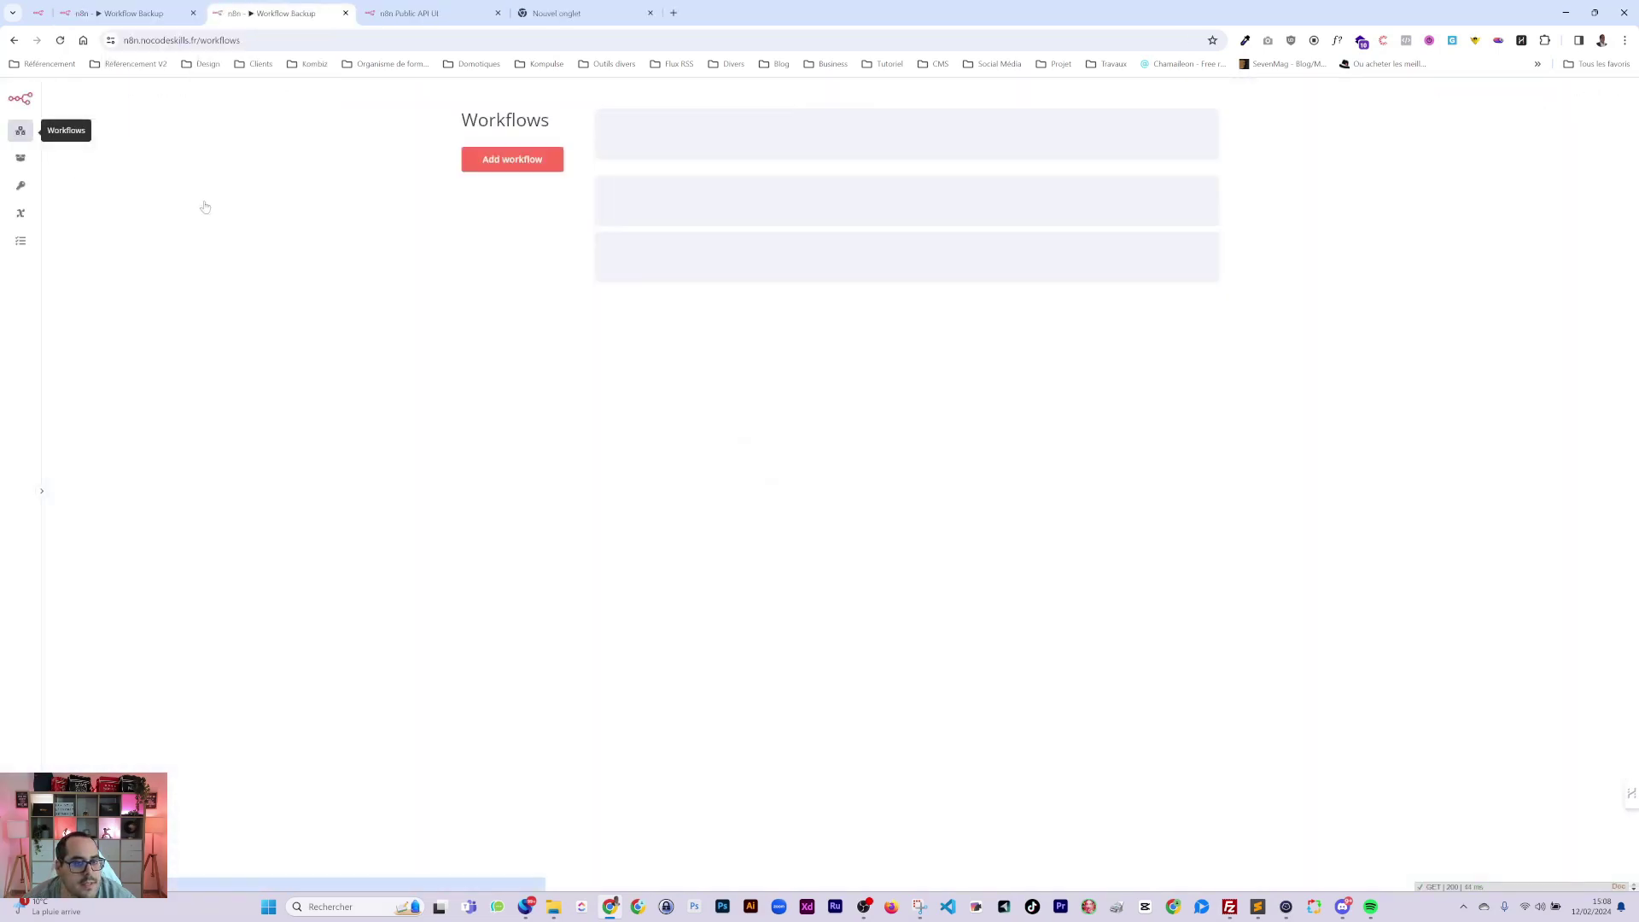
{"action": "left_click", "coordinate": [504, 160]}
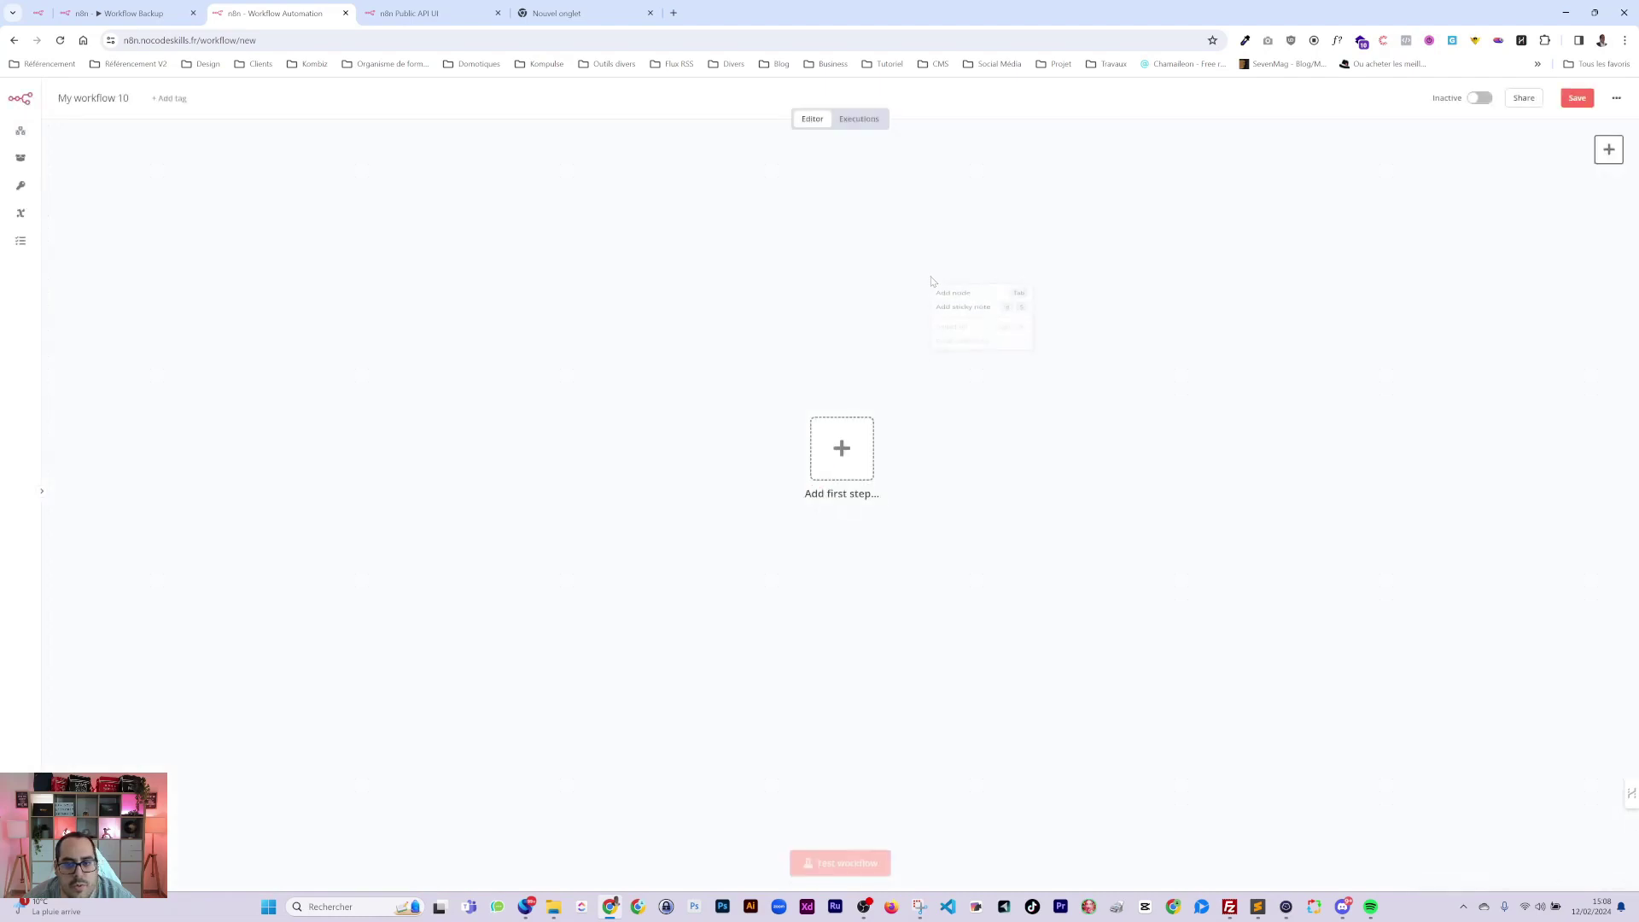
{"action": "left_click", "coordinate": [799, 257]}
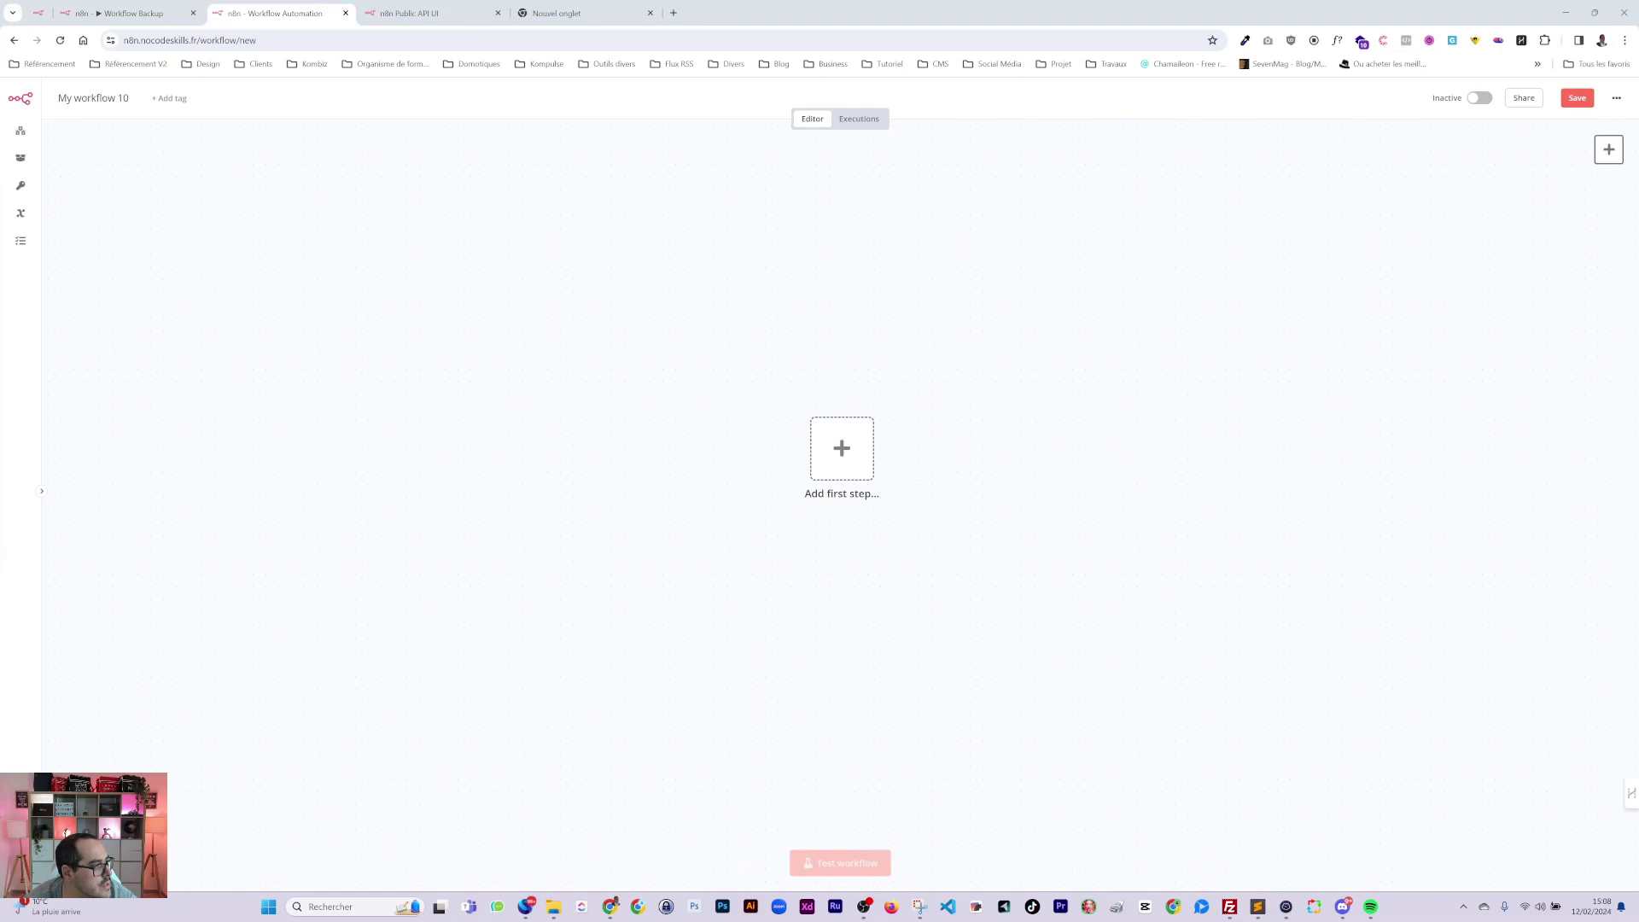
Paste the copied workflow JSON into Sublime Text.
{"action": "left_click", "coordinate": [1258, 906]}
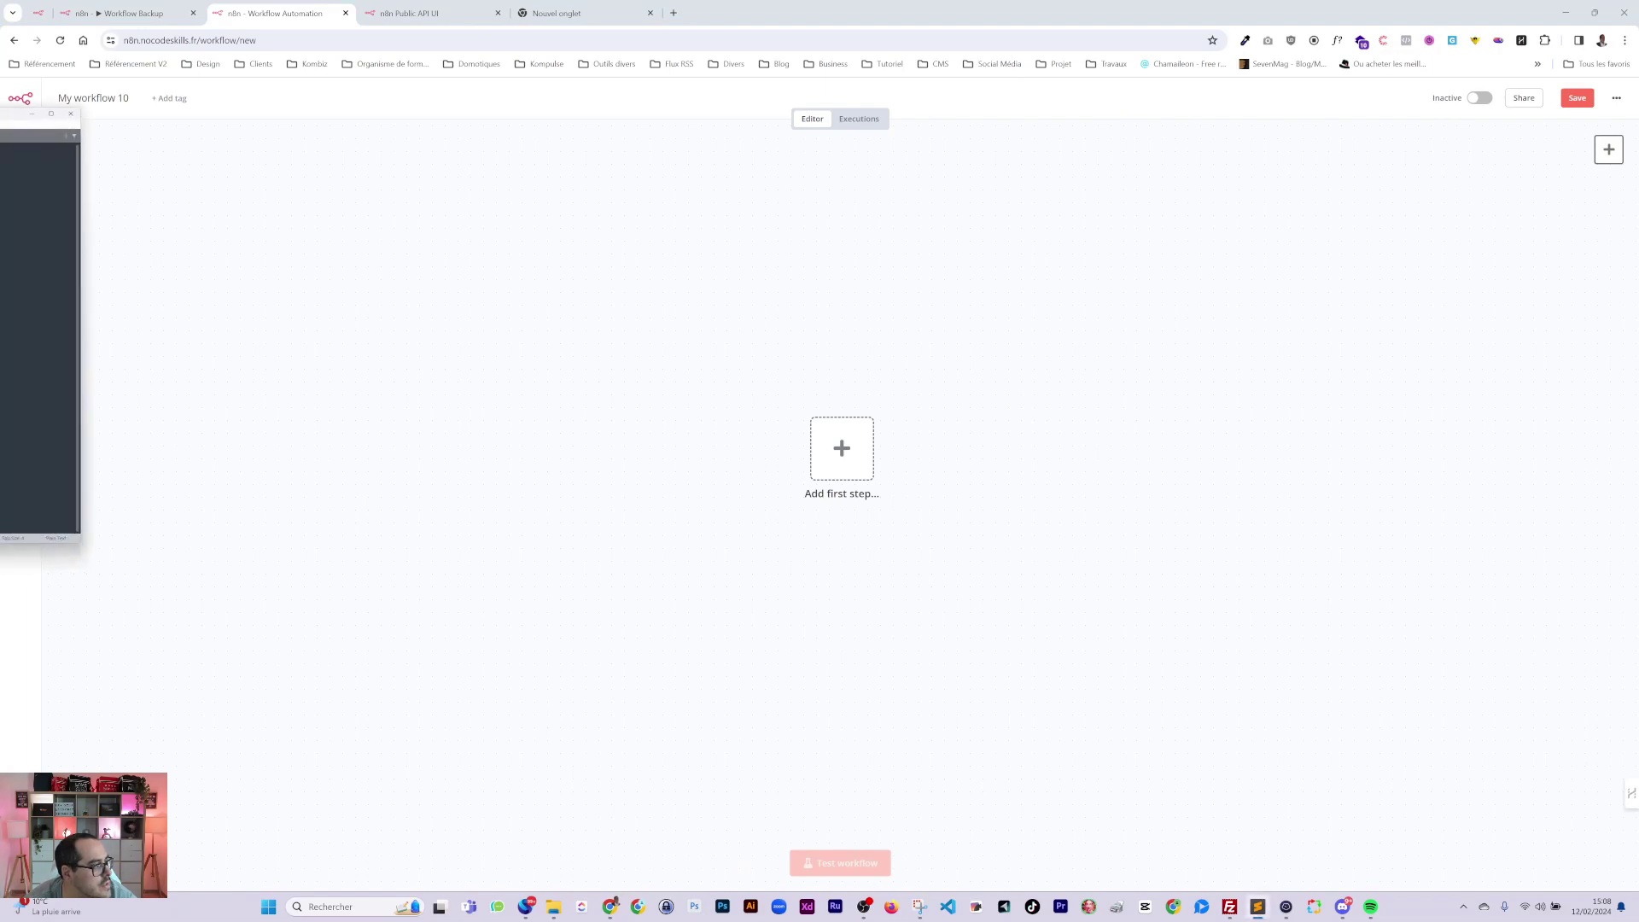
{"action": "scroll", "coordinate": [38, 333], "scroll_direction": "down", "scroll_amount": 3}
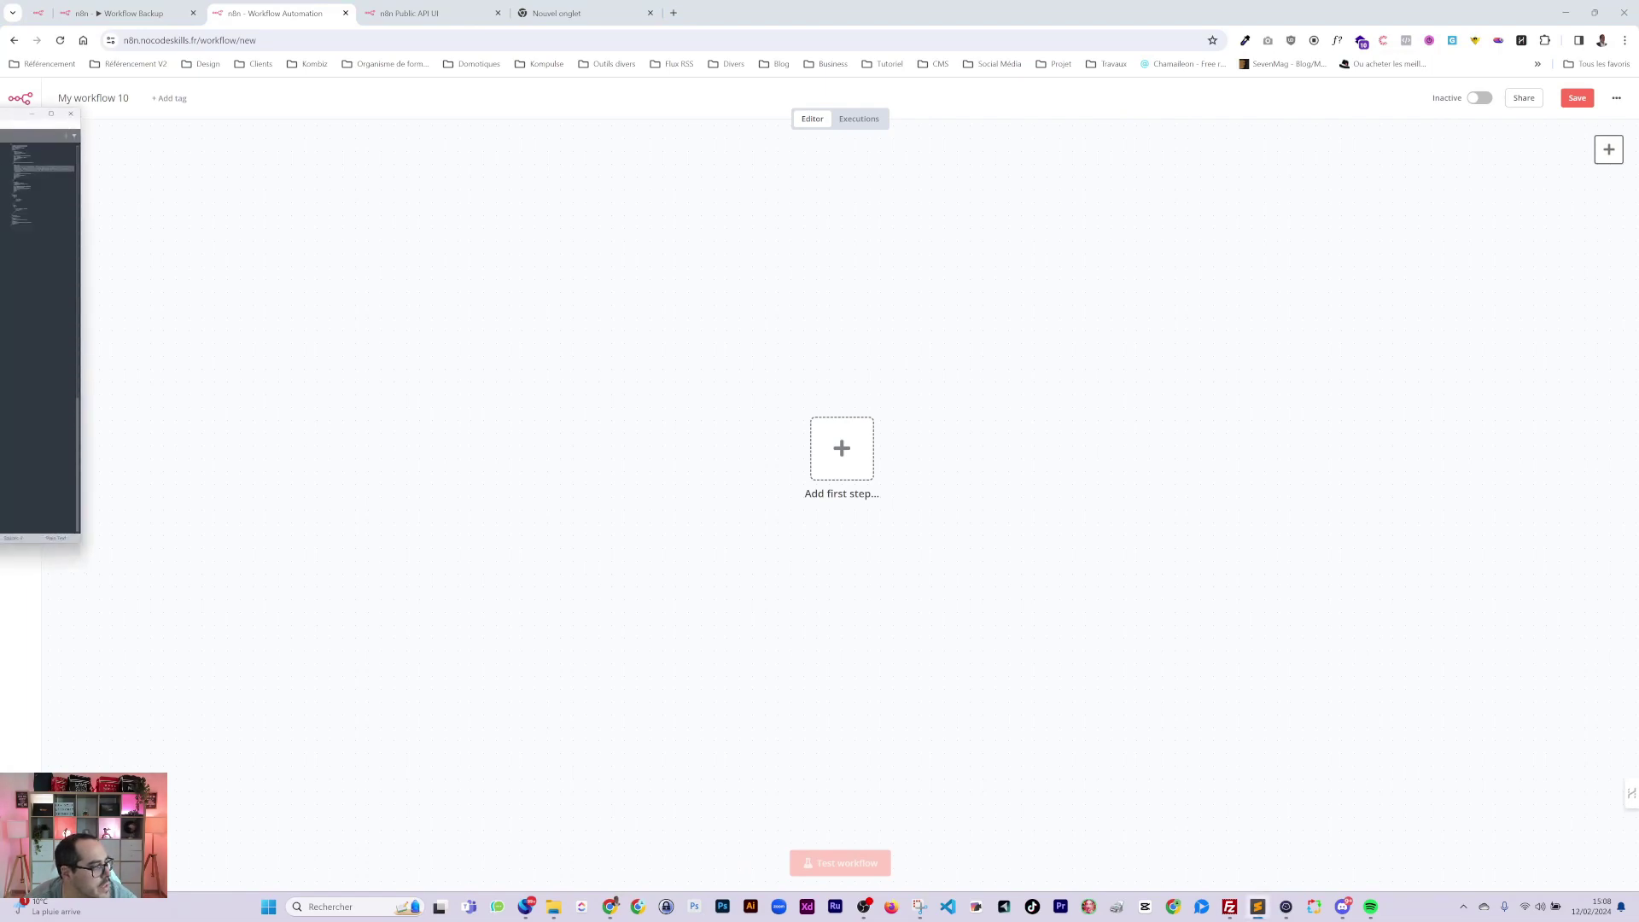
{"action": "scroll", "coordinate": [39, 333], "scroll_direction": "up", "scroll_amount": 4}
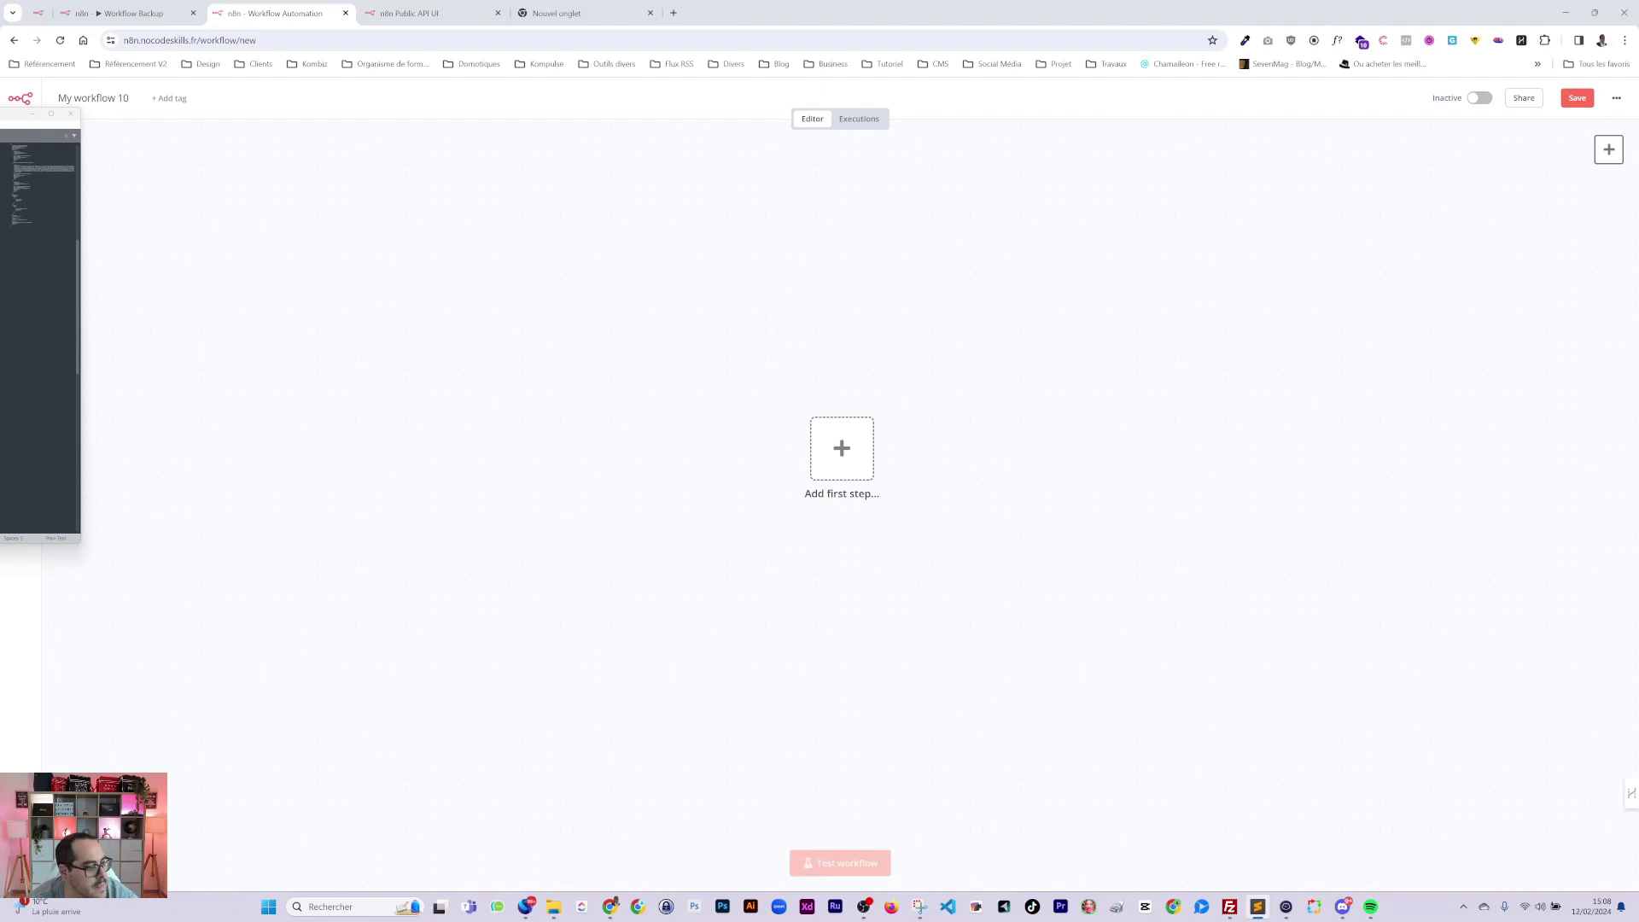
{"action": "key", "text": "ctrl+v"}
Start Import from File in the new workflow, cancel it, and return to Workflow Backup.
{"action": "left_click", "coordinate": [1616, 97]}
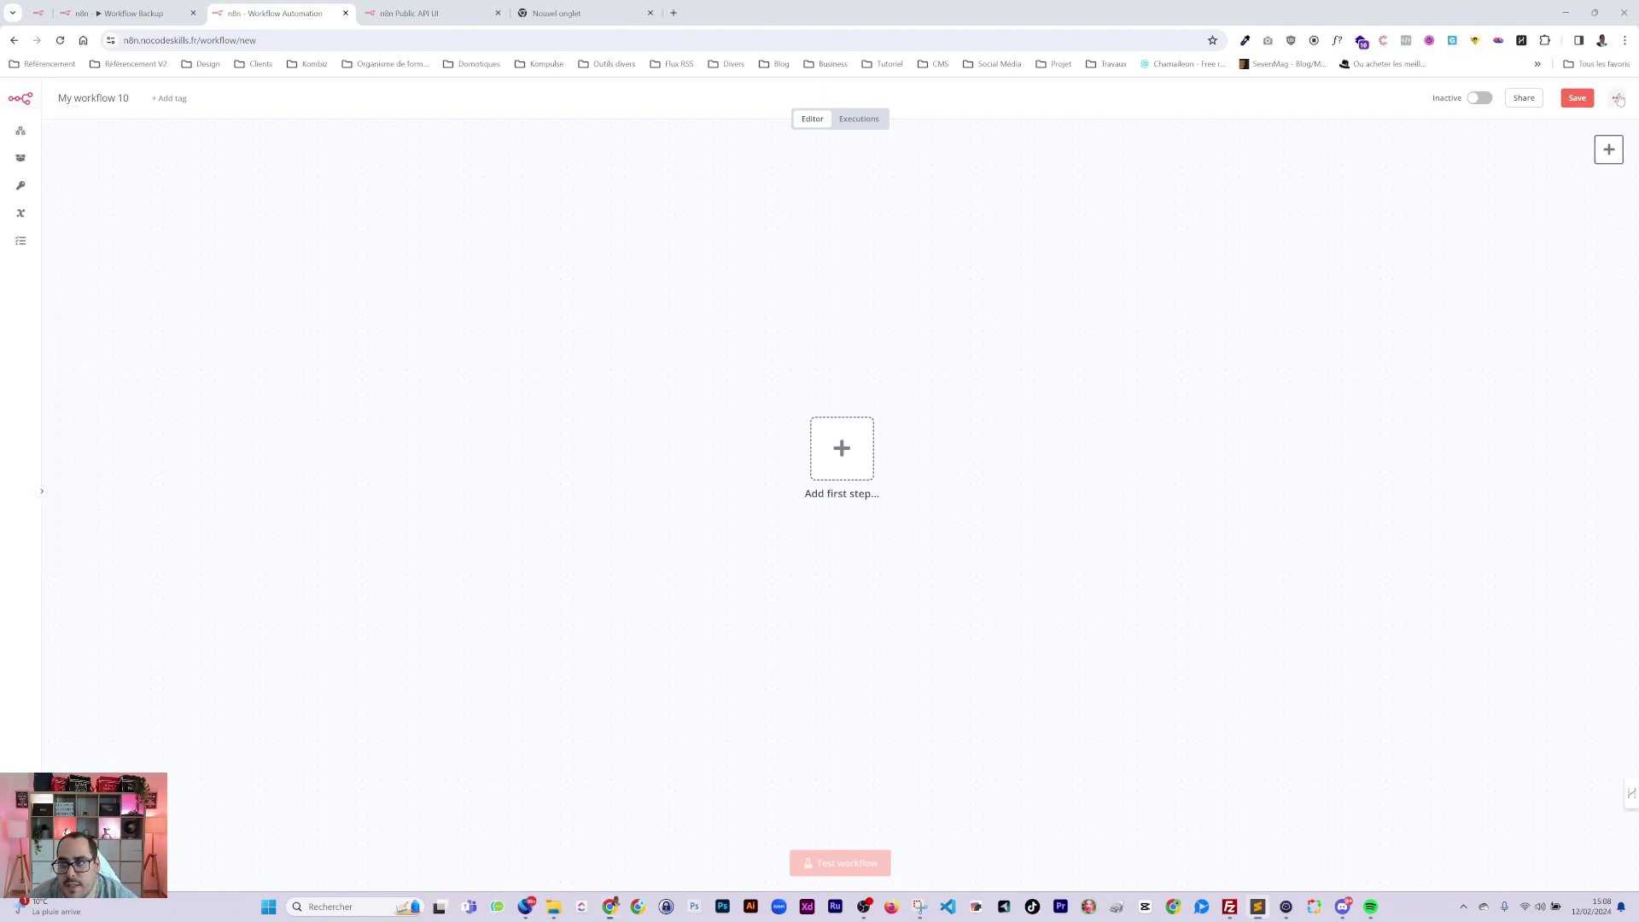
{"action": "left_click", "coordinate": [1561, 178]}
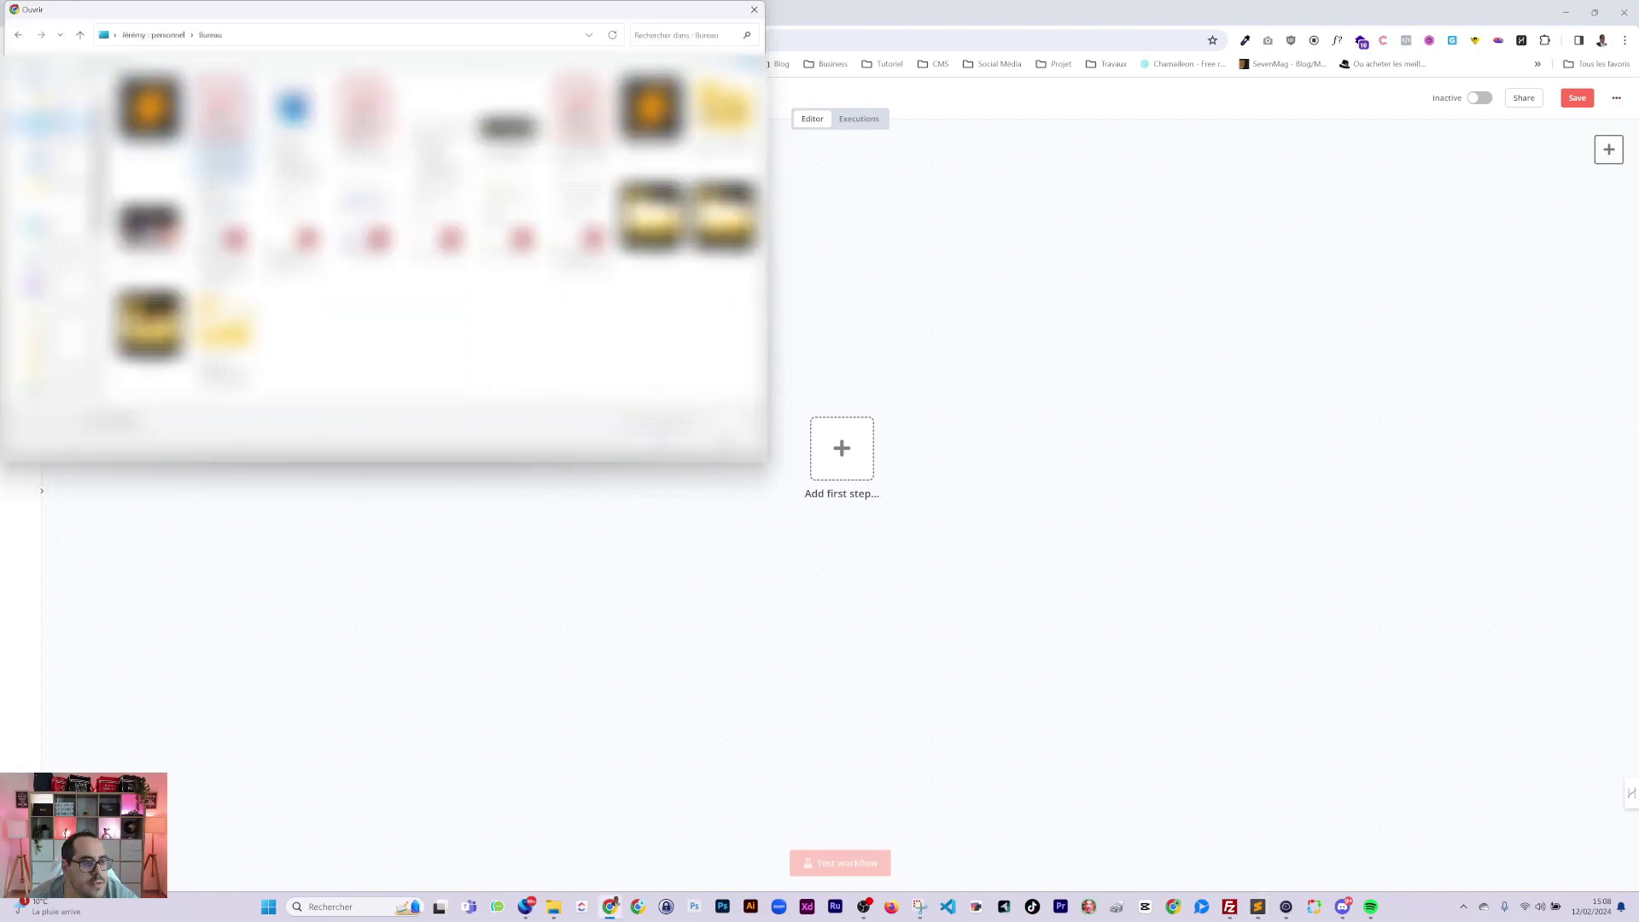
{"action": "key", "text": "Escape"}
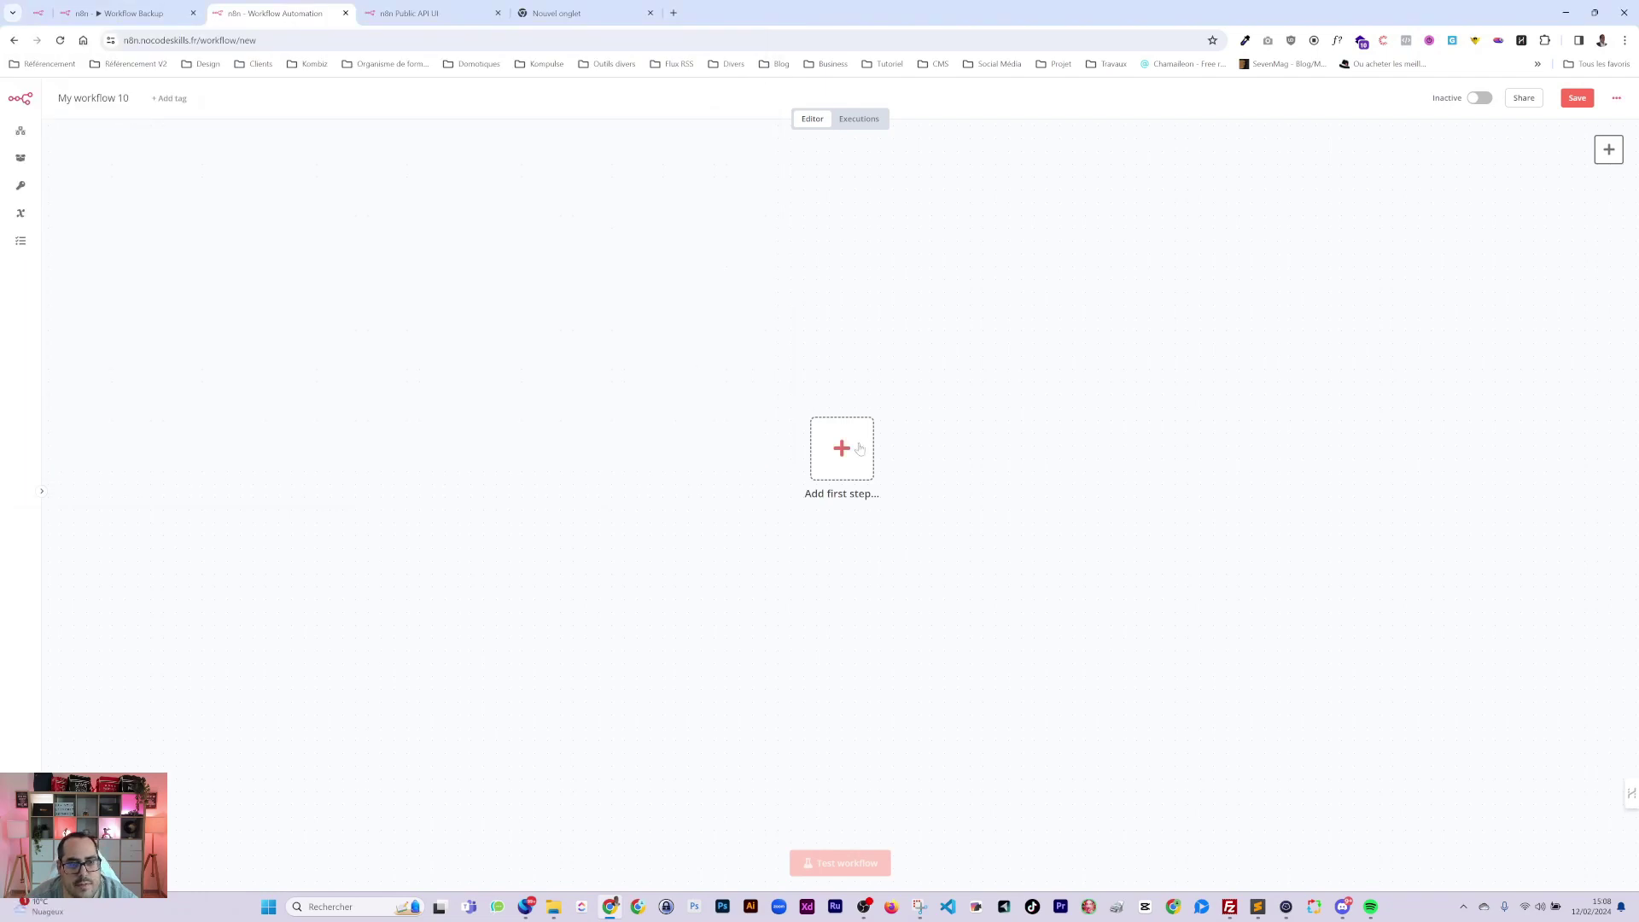
{"action": "left_click", "coordinate": [119, 14]}
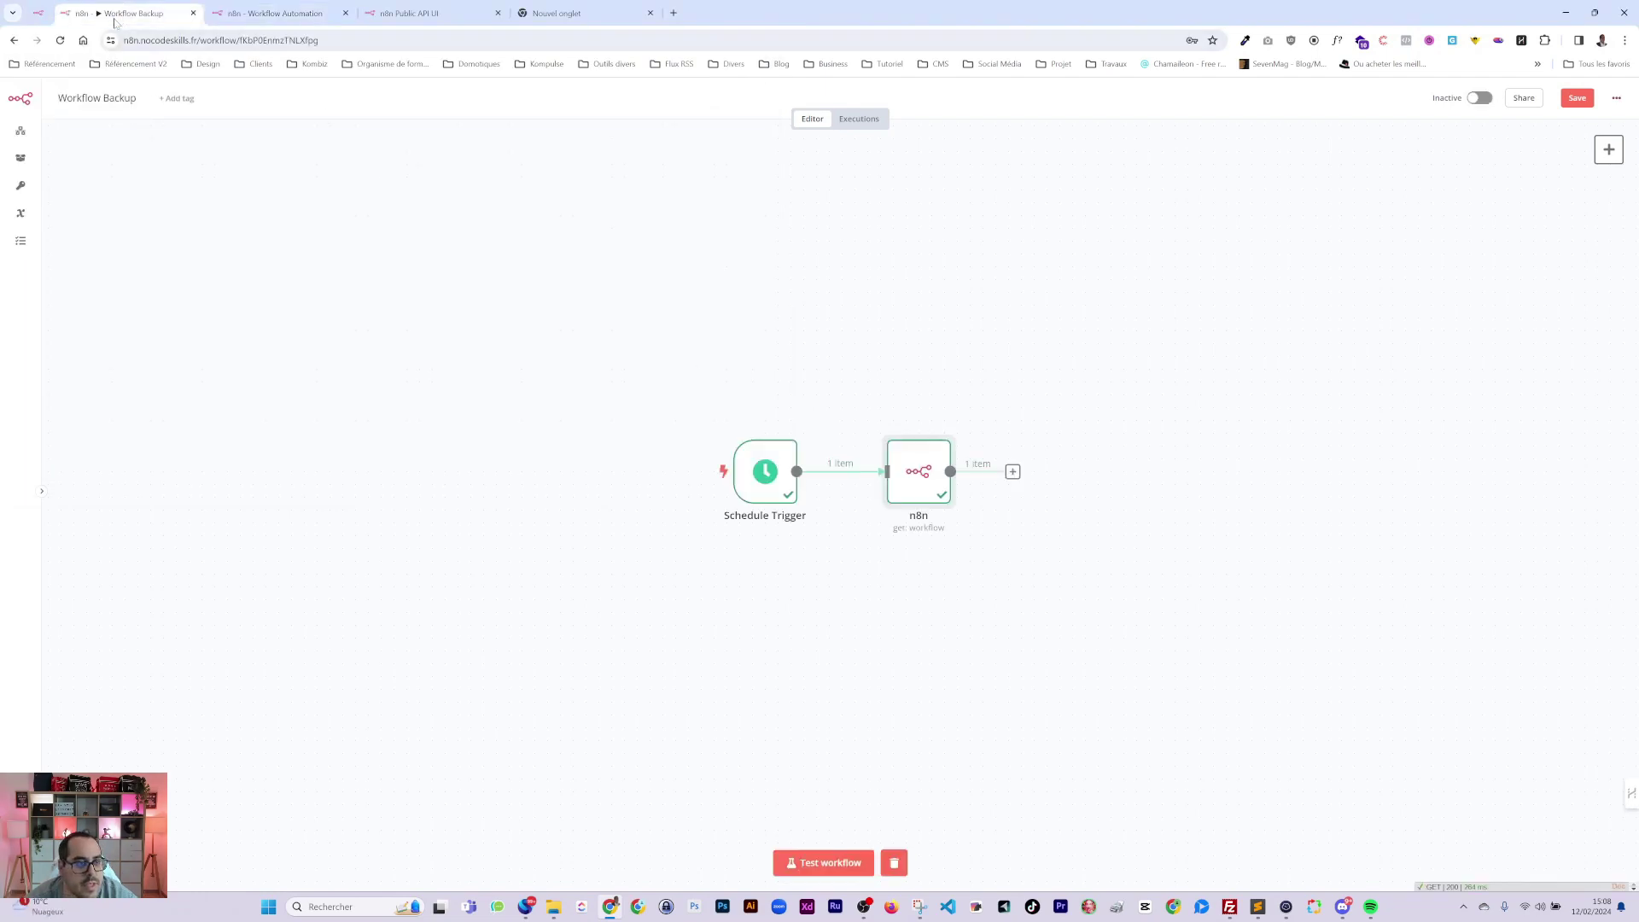
Inspect the n8n node's parameters and output, then return to the canvas.
{"action": "double_click", "coordinate": [941, 475]}
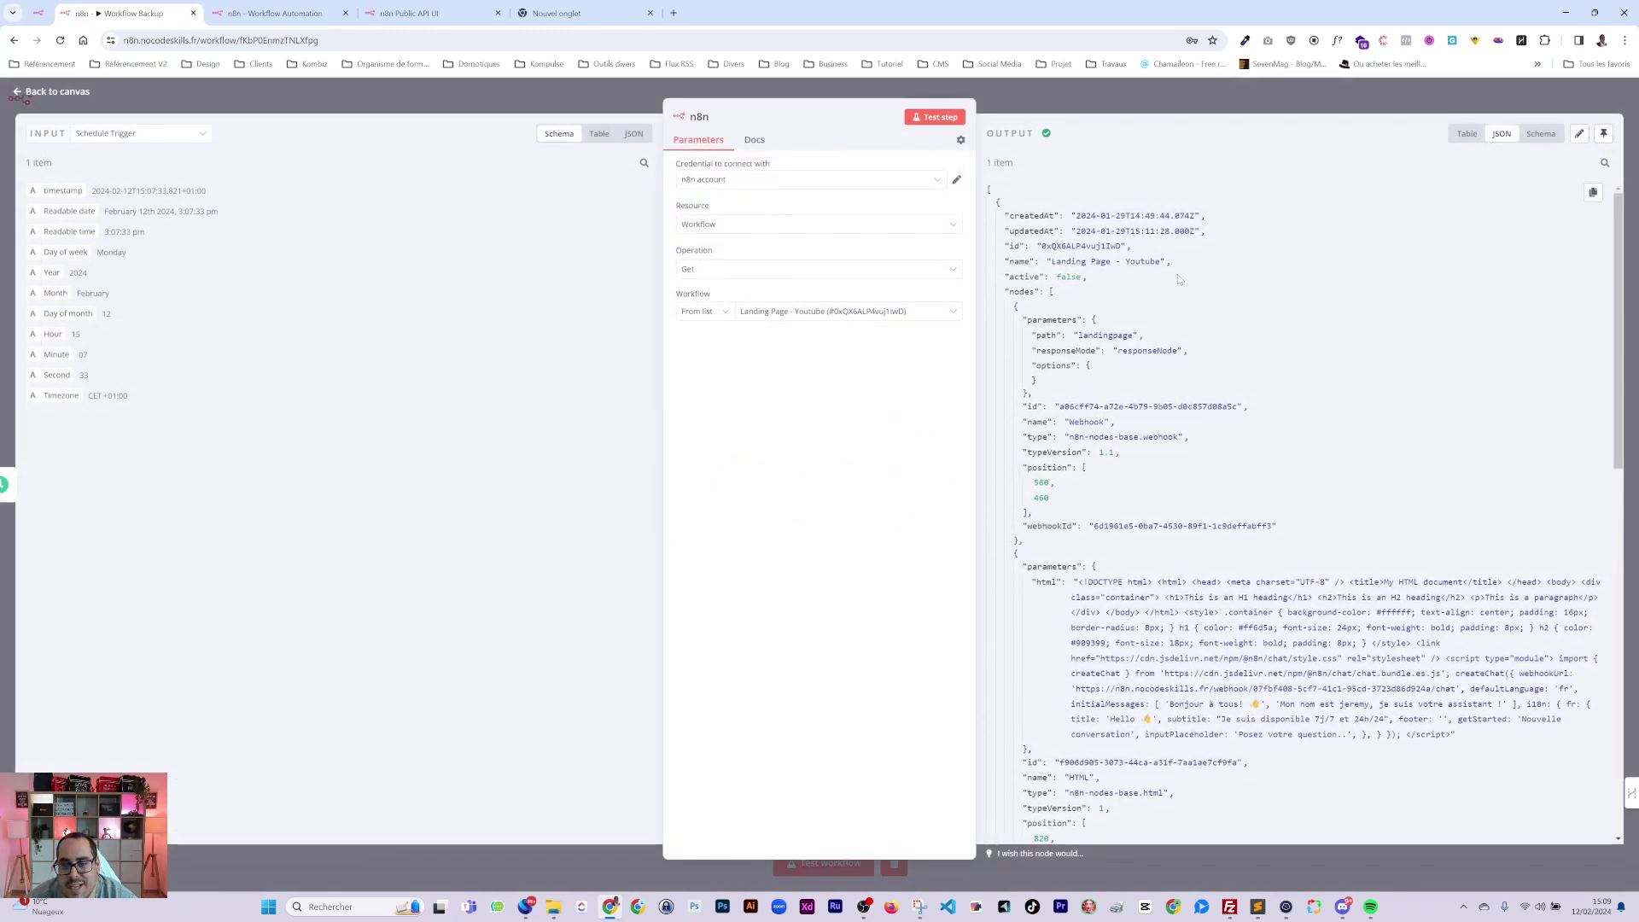
{"action": "scroll", "coordinate": [1177, 282], "scroll_direction": "down", "scroll_amount": 4}
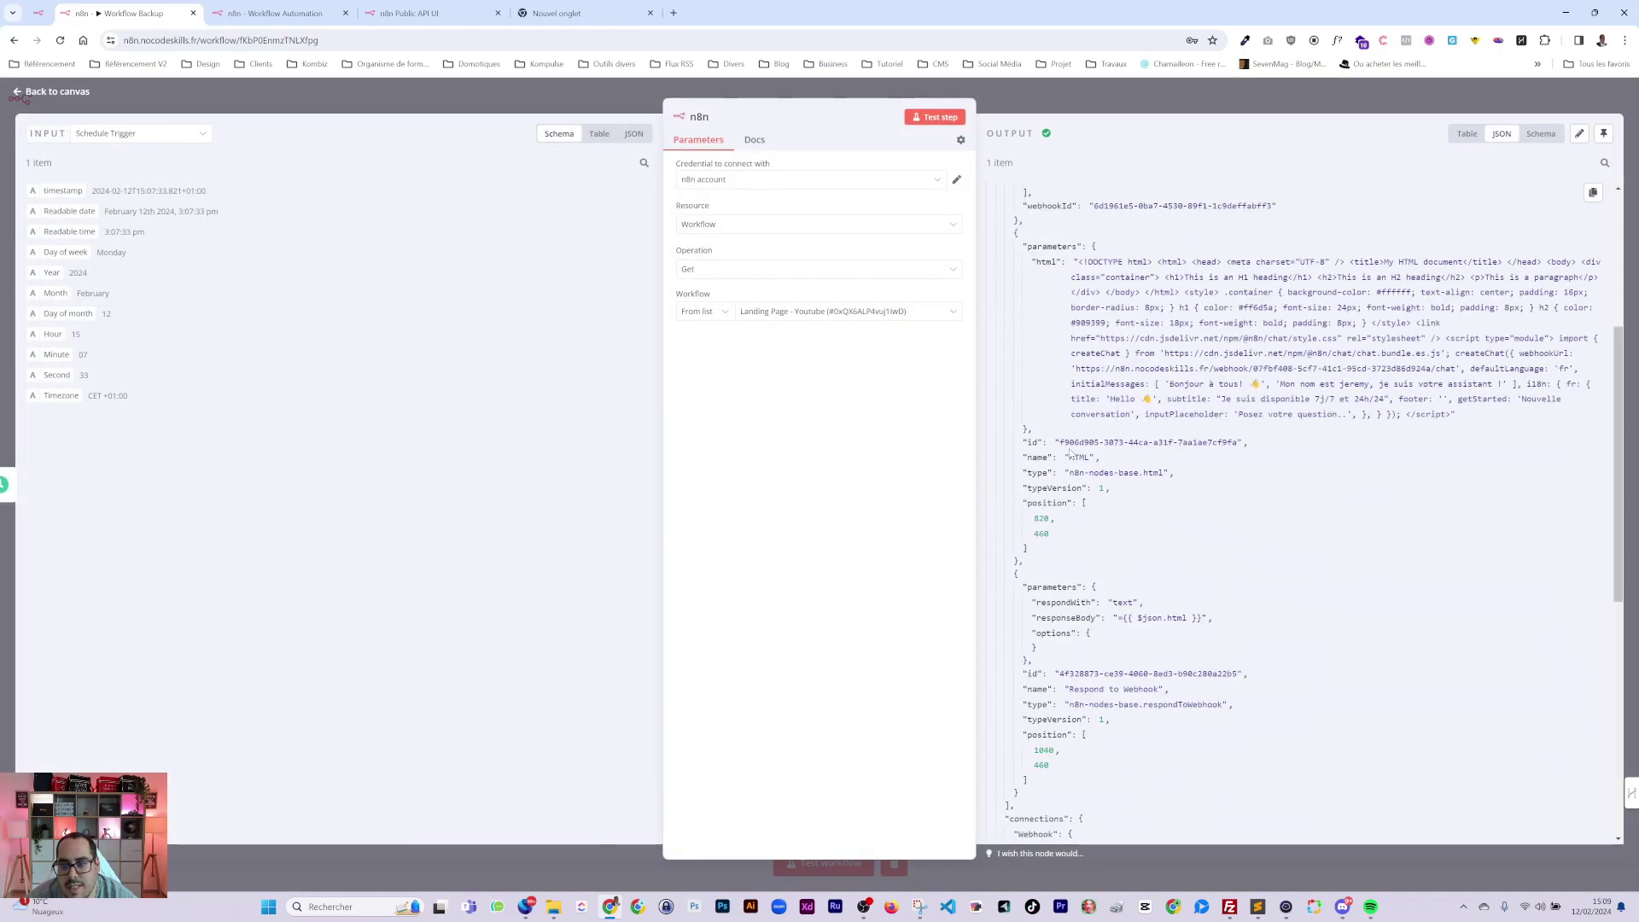
{"action": "scroll", "coordinate": [1177, 282], "scroll_direction": "up", "scroll_amount": 4}
{"action": "scroll", "coordinate": [1066, 437], "scroll_direction": "down", "scroll_amount": 10}
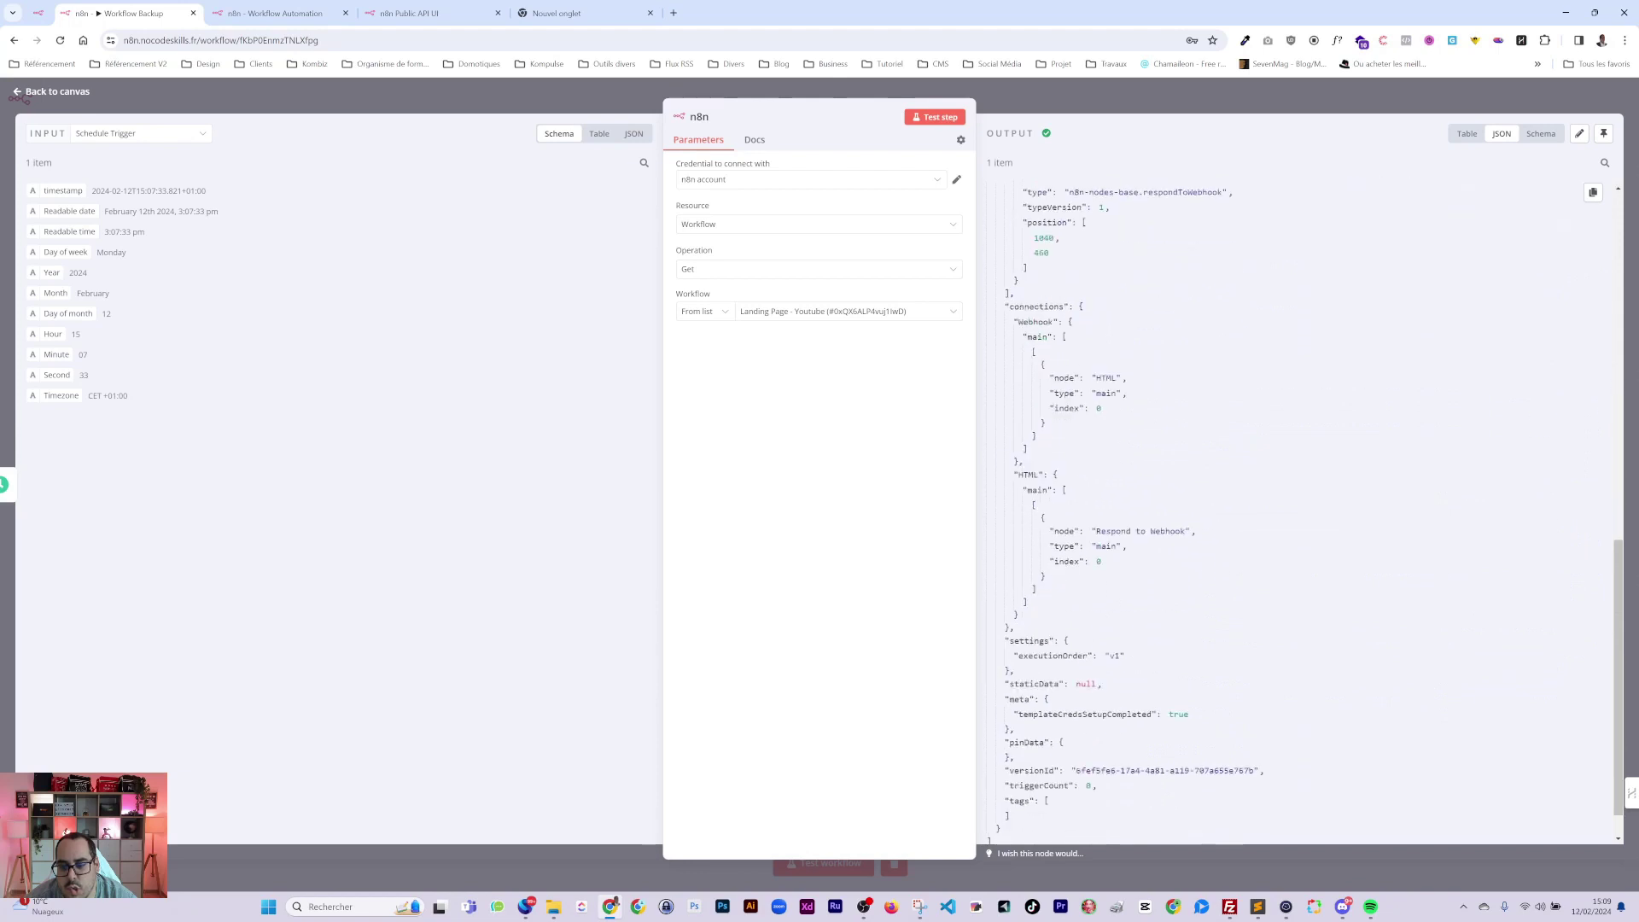
{"action": "left_click", "coordinate": [1129, 100]}
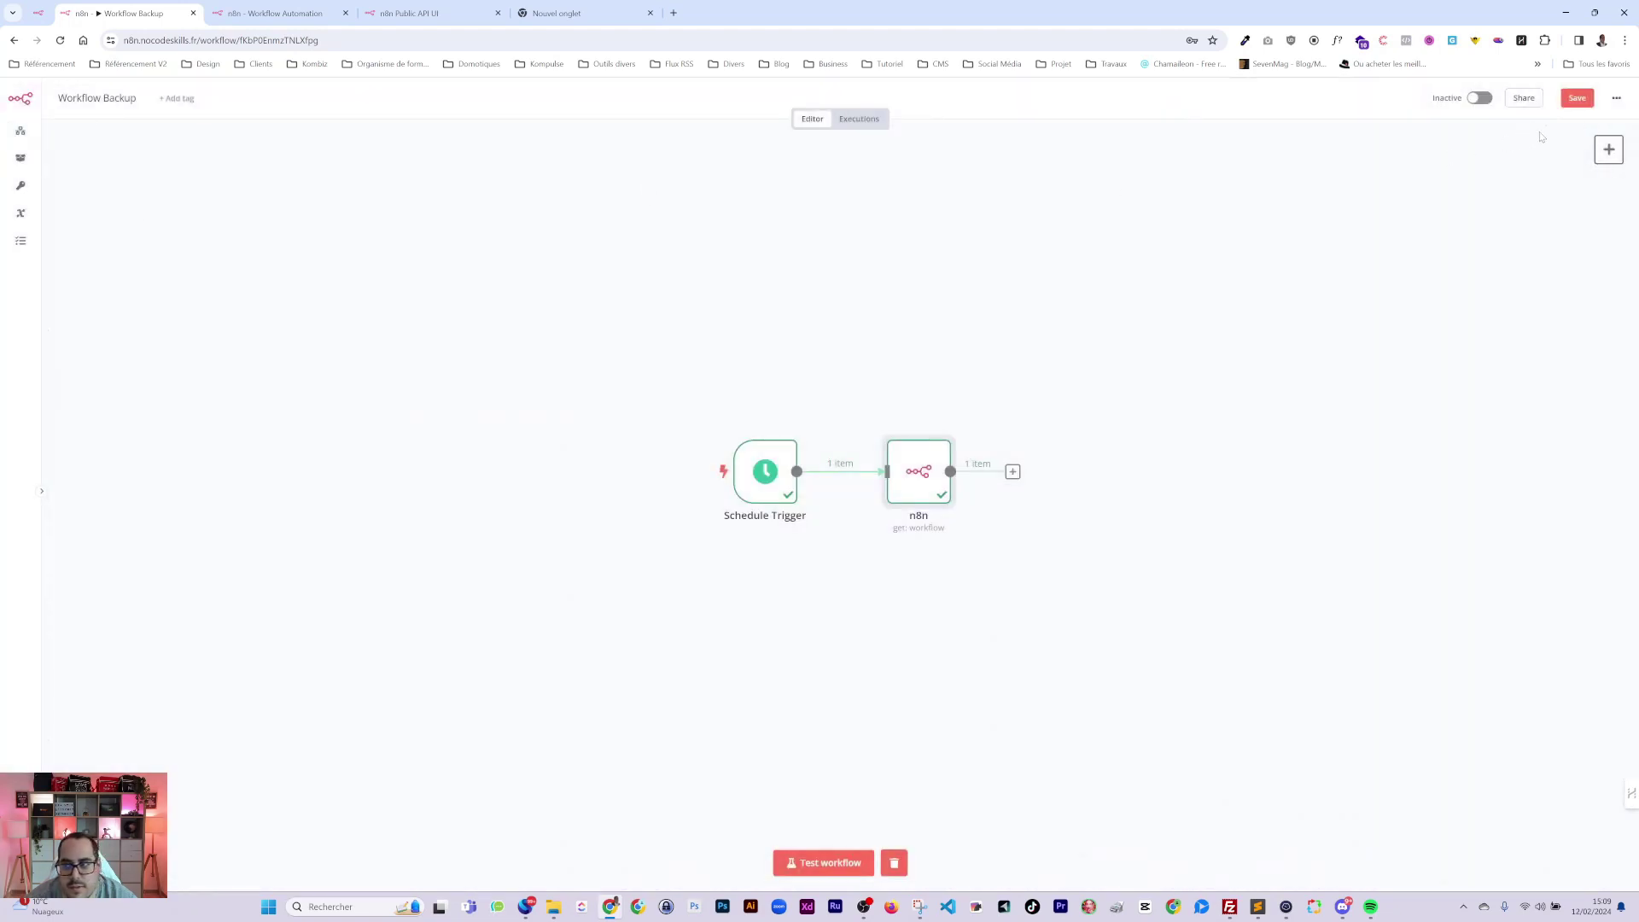
Download the workflow as Workflow_Backup.json and open the downloaded file.
{"action": "left_click", "coordinate": [1616, 98]}
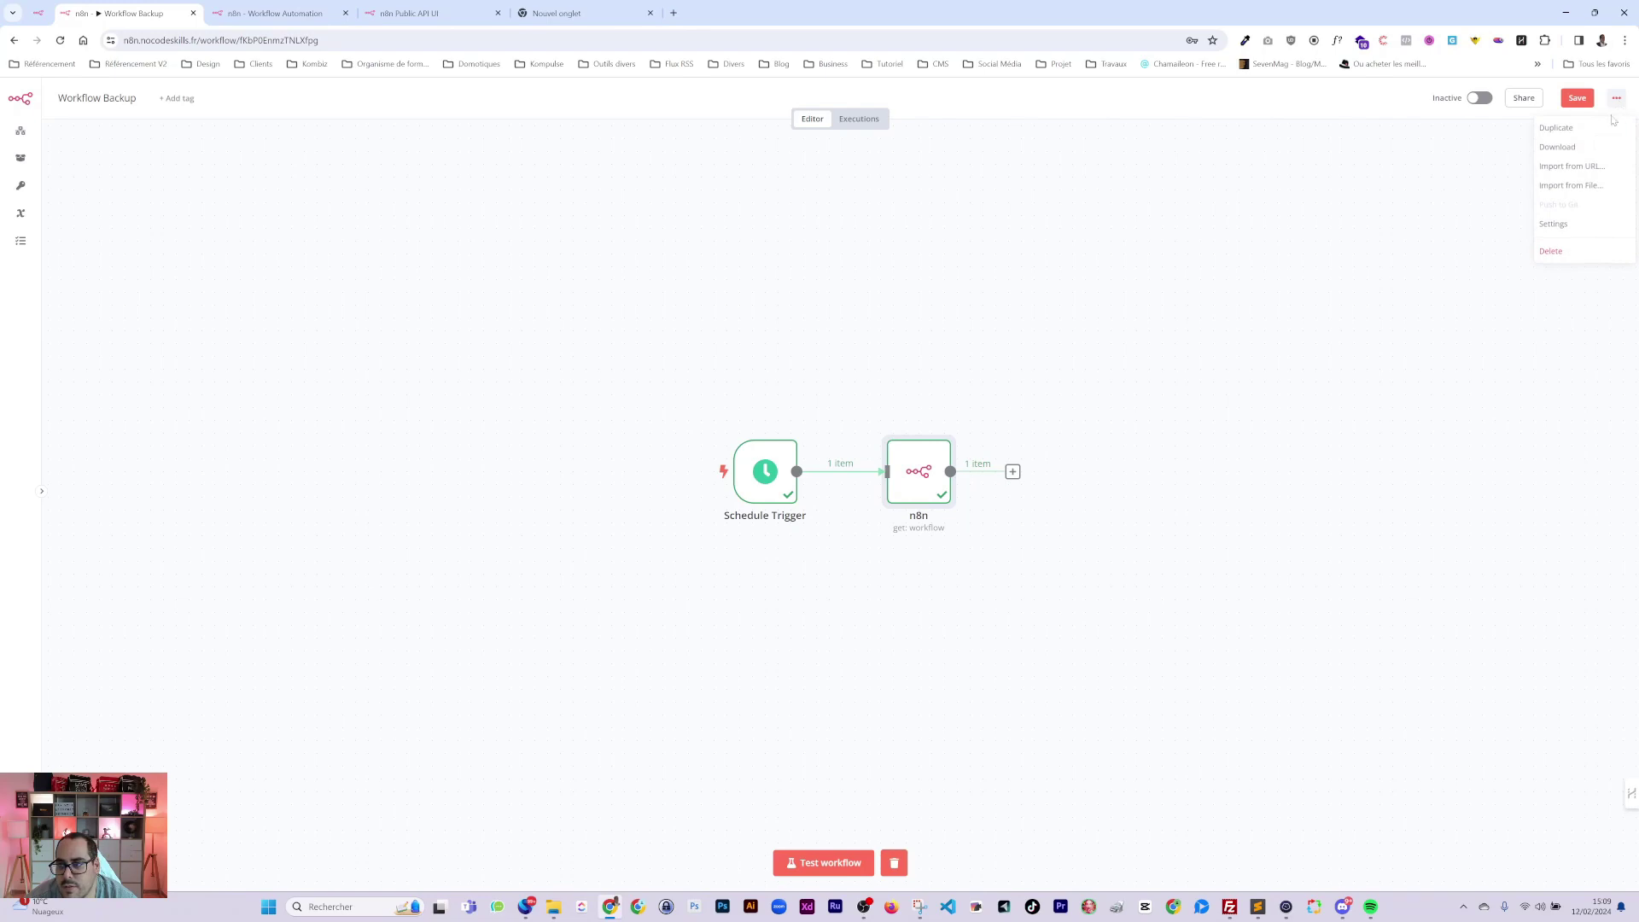
{"action": "left_click", "coordinate": [1563, 147]}
{"action": "left_click", "coordinate": [1443, 75]}
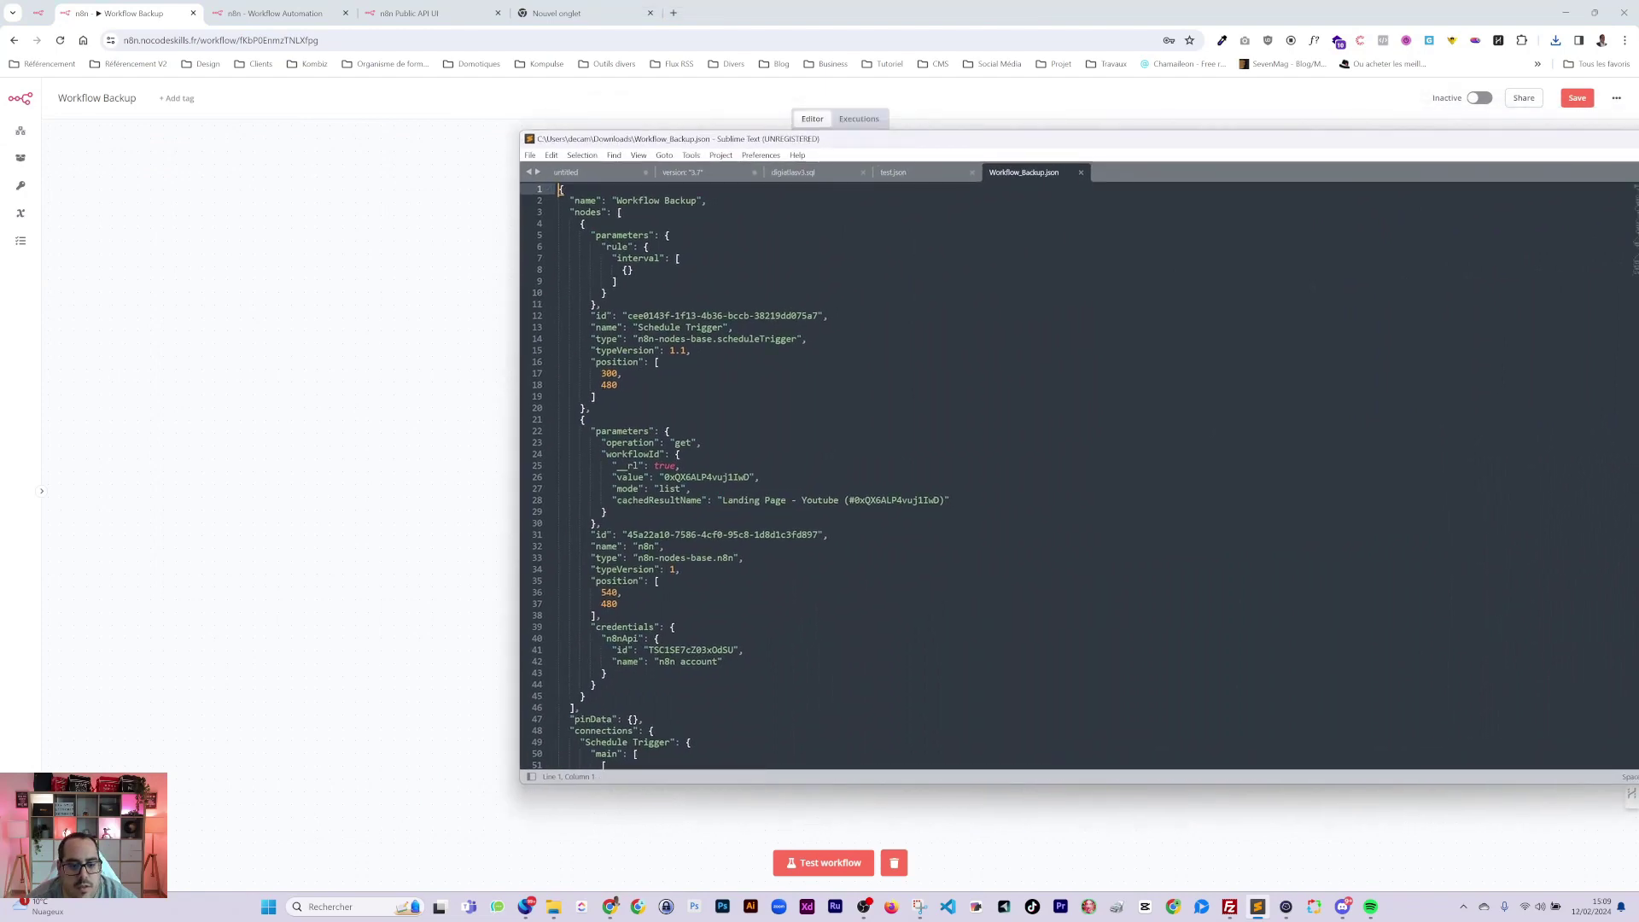
Arrange test.json and Workflow_Backup.json in separate Sublime Text windows side by side.
{"action": "scroll", "coordinate": [930, 426], "scroll_direction": "down", "scroll_amount": 10}
{"action": "scroll", "coordinate": [931, 427], "scroll_direction": "up", "scroll_amount": 10}
{"action": "left_click", "coordinate": [930, 175]}
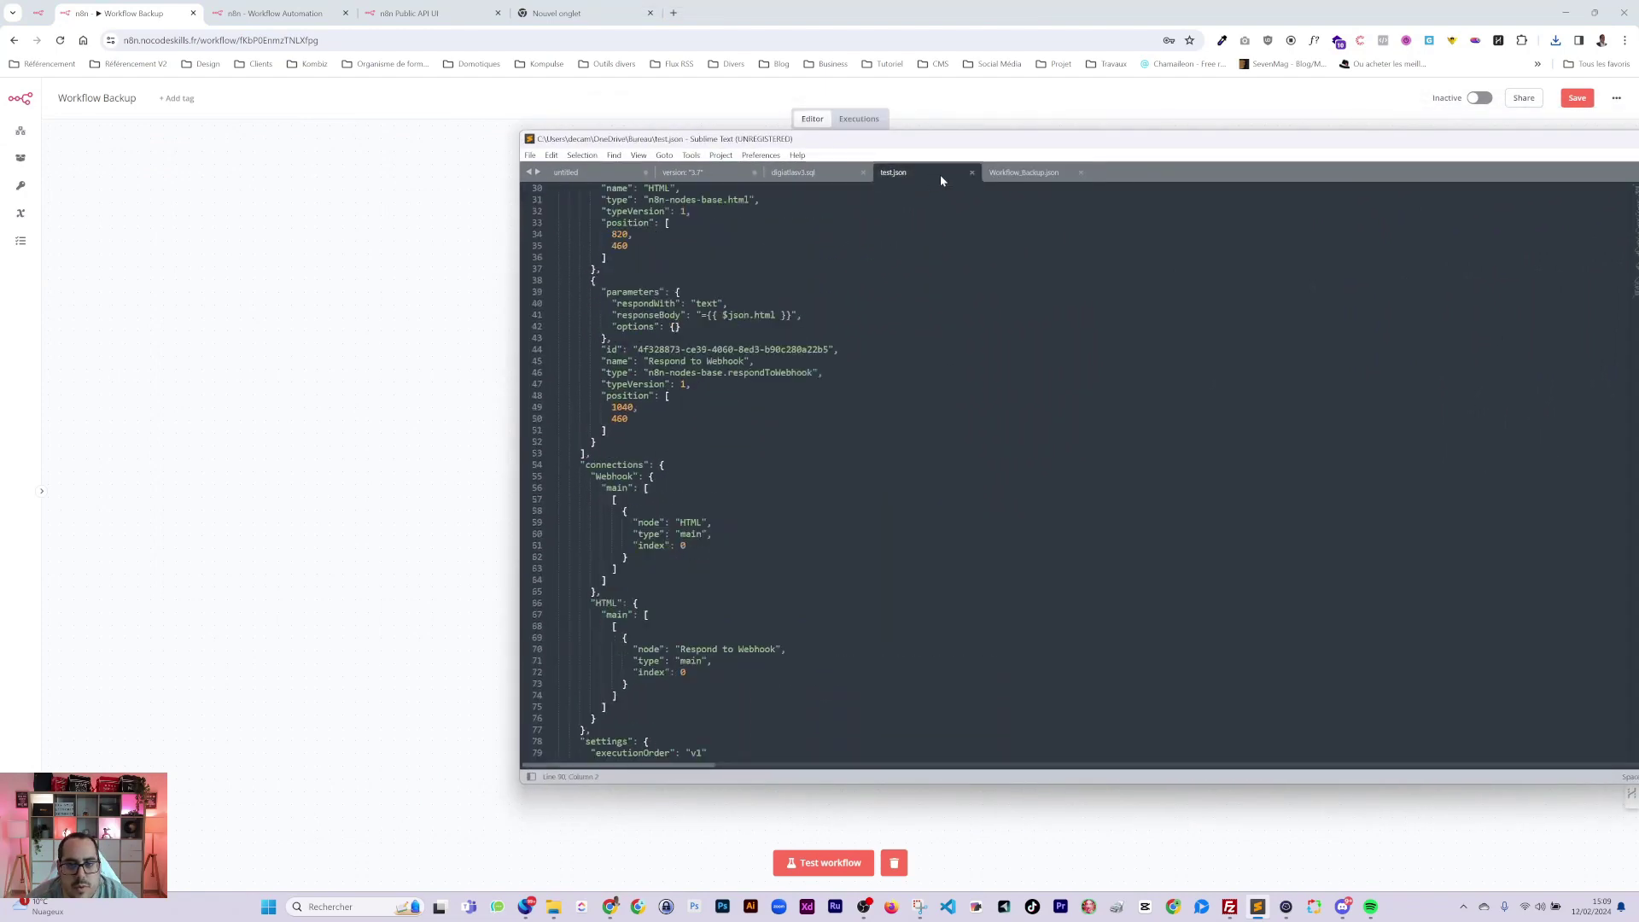
{"action": "scroll", "coordinate": [1075, 461], "scroll_direction": "up", "scroll_amount": 5}
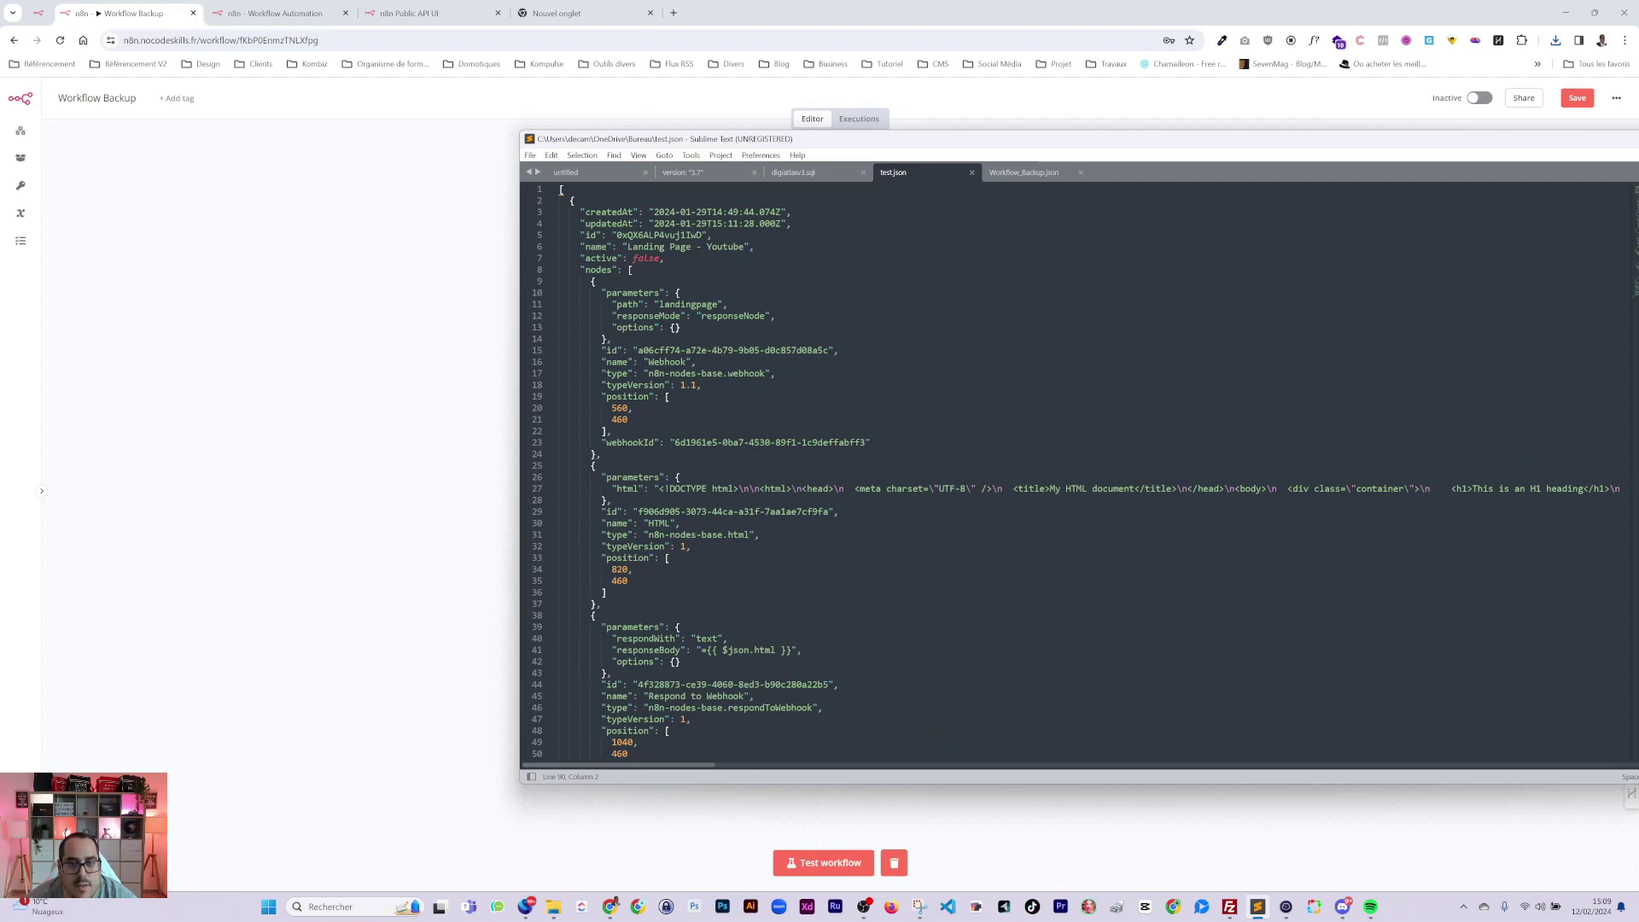
{"action": "left_click_drag", "start_coordinate": [1025, 172], "coordinate": [888, 190]}
{"action": "left_click_drag", "start_coordinate": [828, 138], "coordinate": [650, 146]}
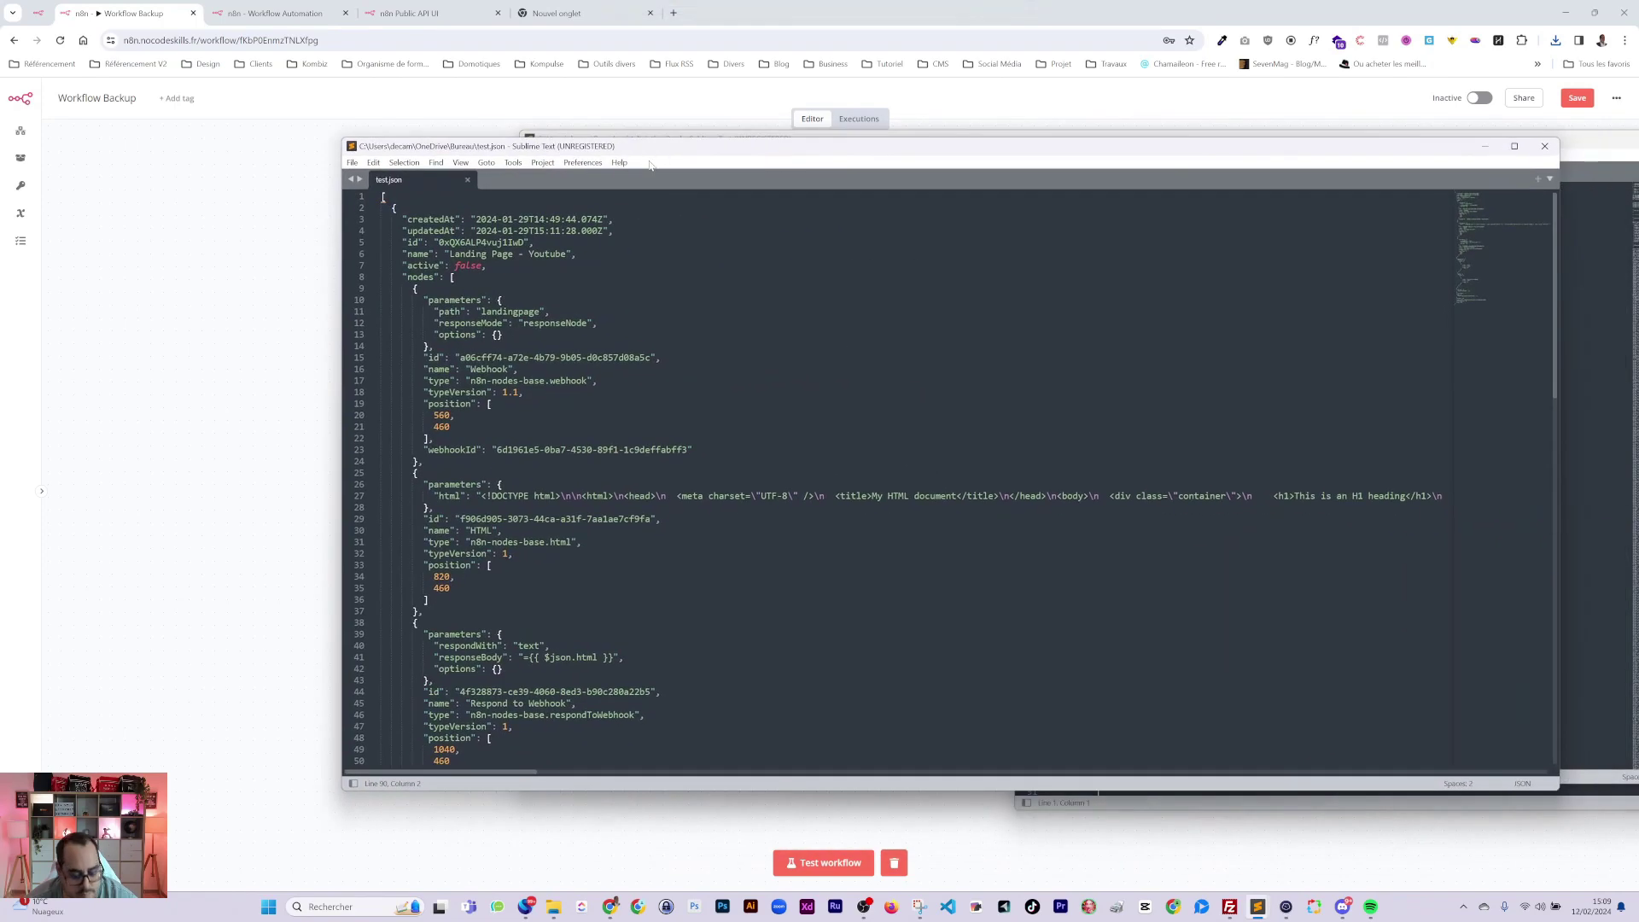
{"action": "key", "text": "super+Left"}
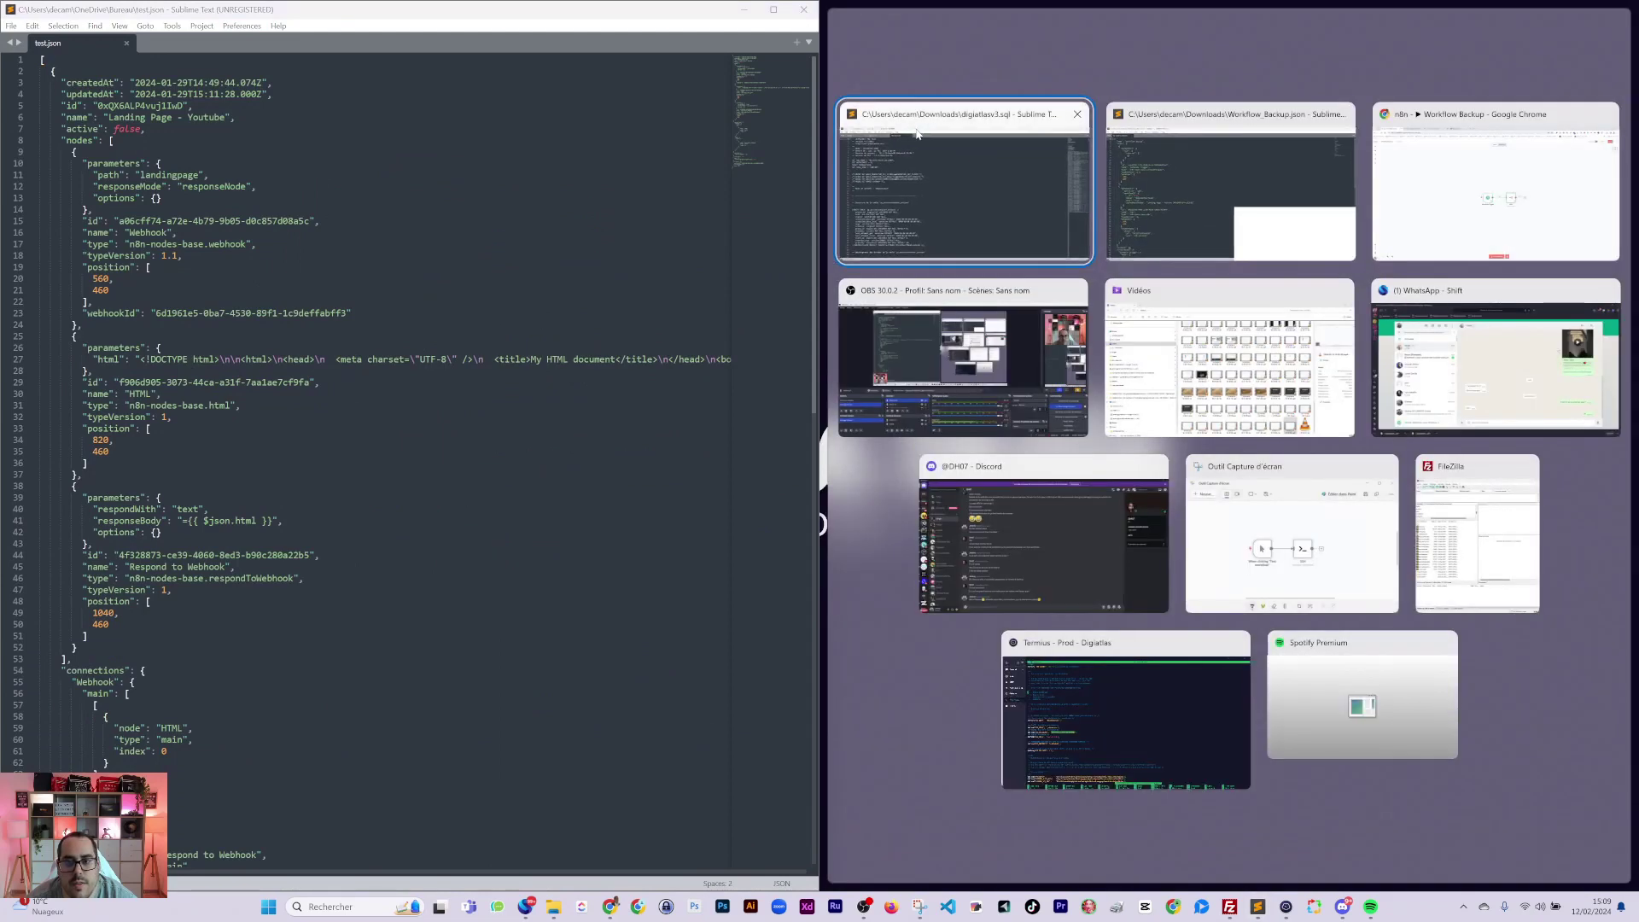
{"action": "left_click", "coordinate": [939, 162]}
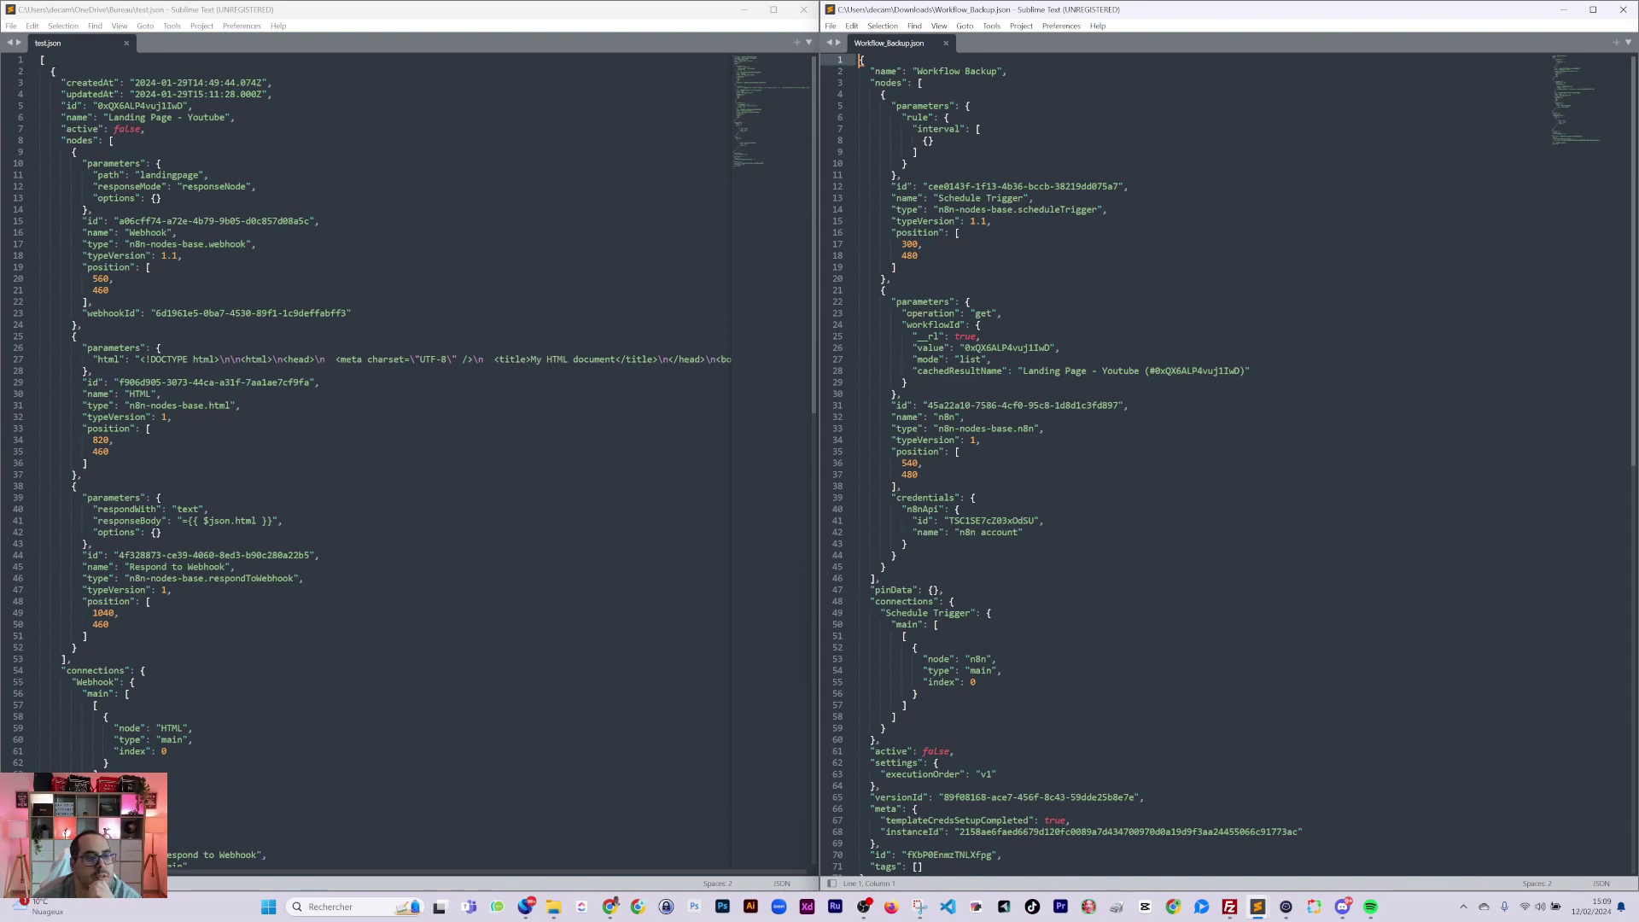
Replace test.json's outer array brackets with a closing brace and select the whole file.
{"action": "left_click", "coordinate": [92, 106]}
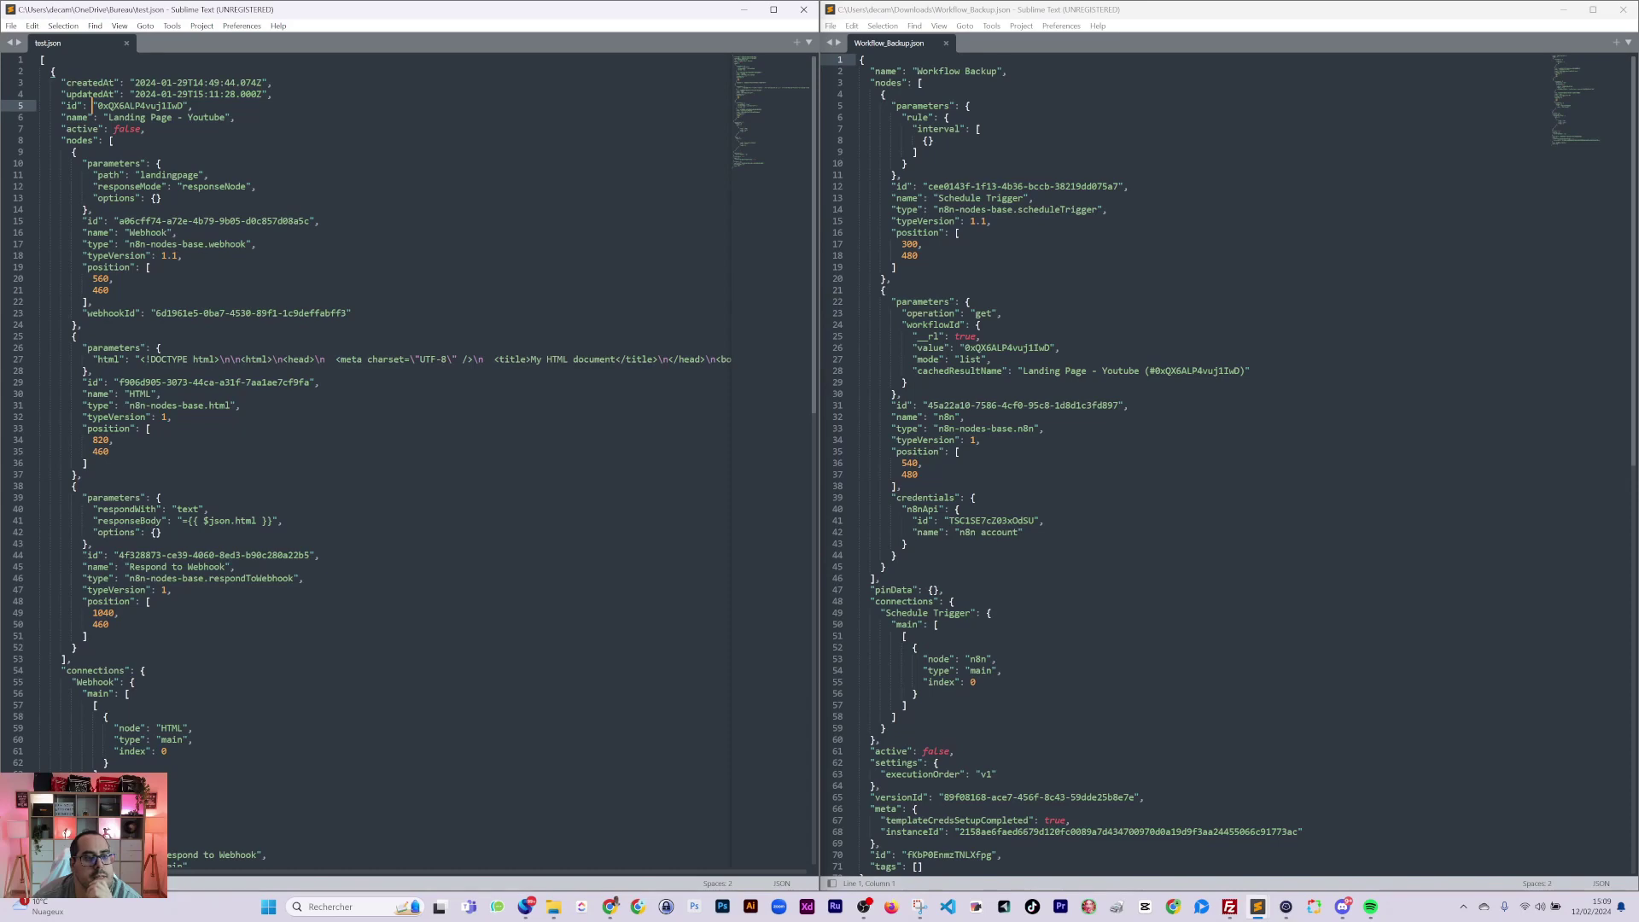
{"action": "scroll", "coordinate": [408, 461], "scroll_direction": "down", "scroll_amount": 15}
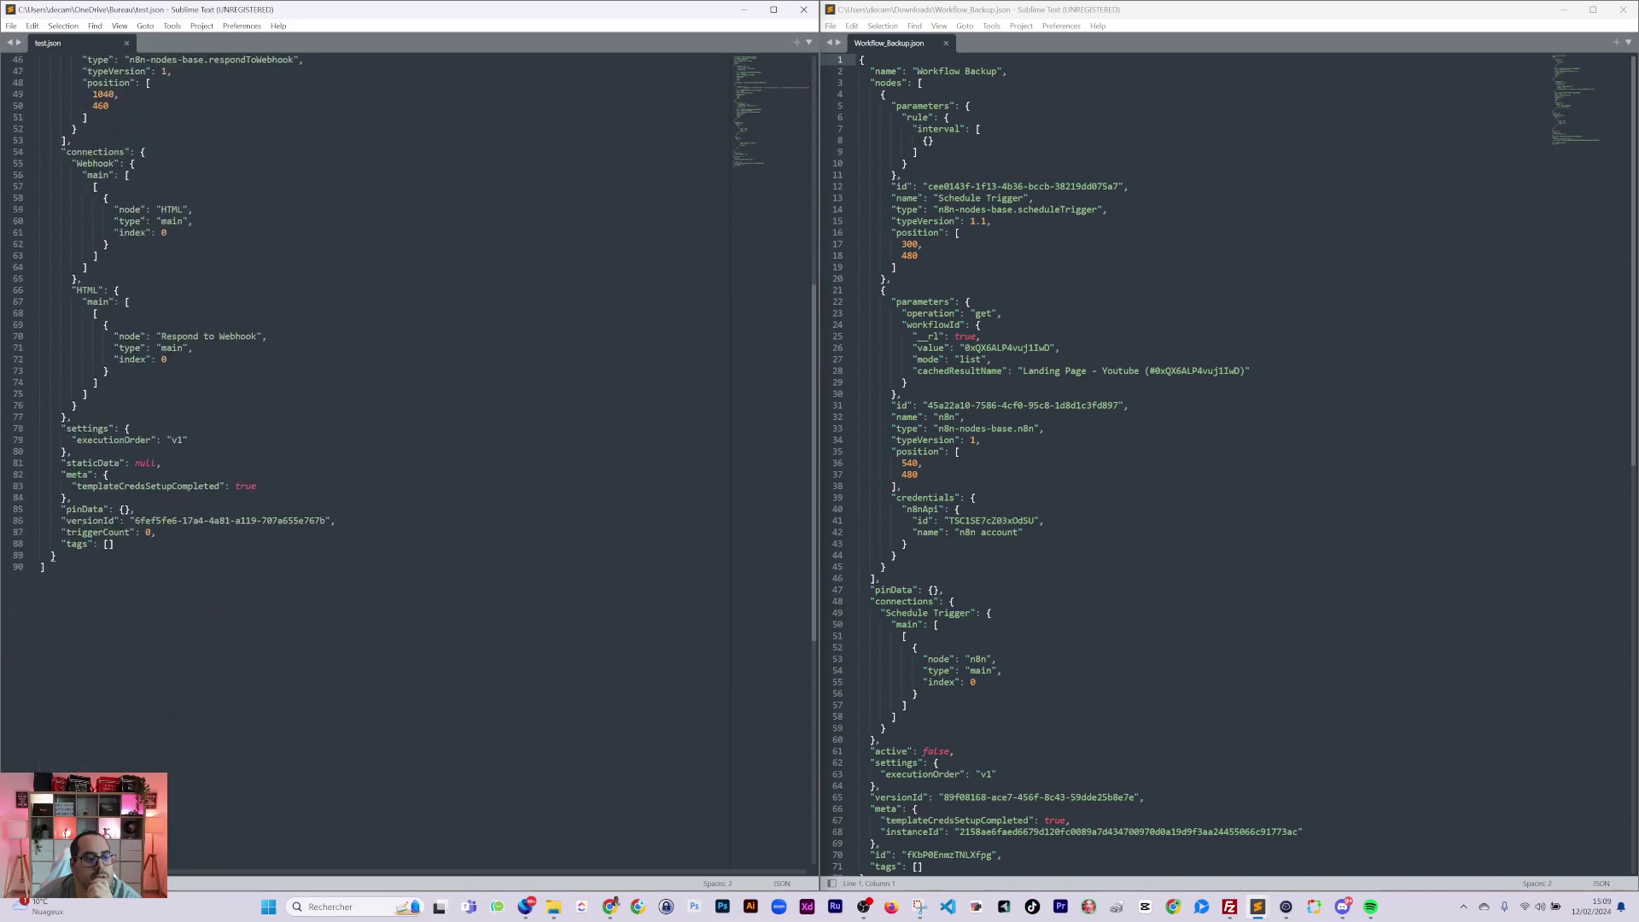
{"action": "scroll", "coordinate": [1229, 461], "scroll_direction": "down", "scroll_amount": 12}
{"action": "scroll", "coordinate": [1230, 461], "scroll_direction": "down", "scroll_amount": 1}
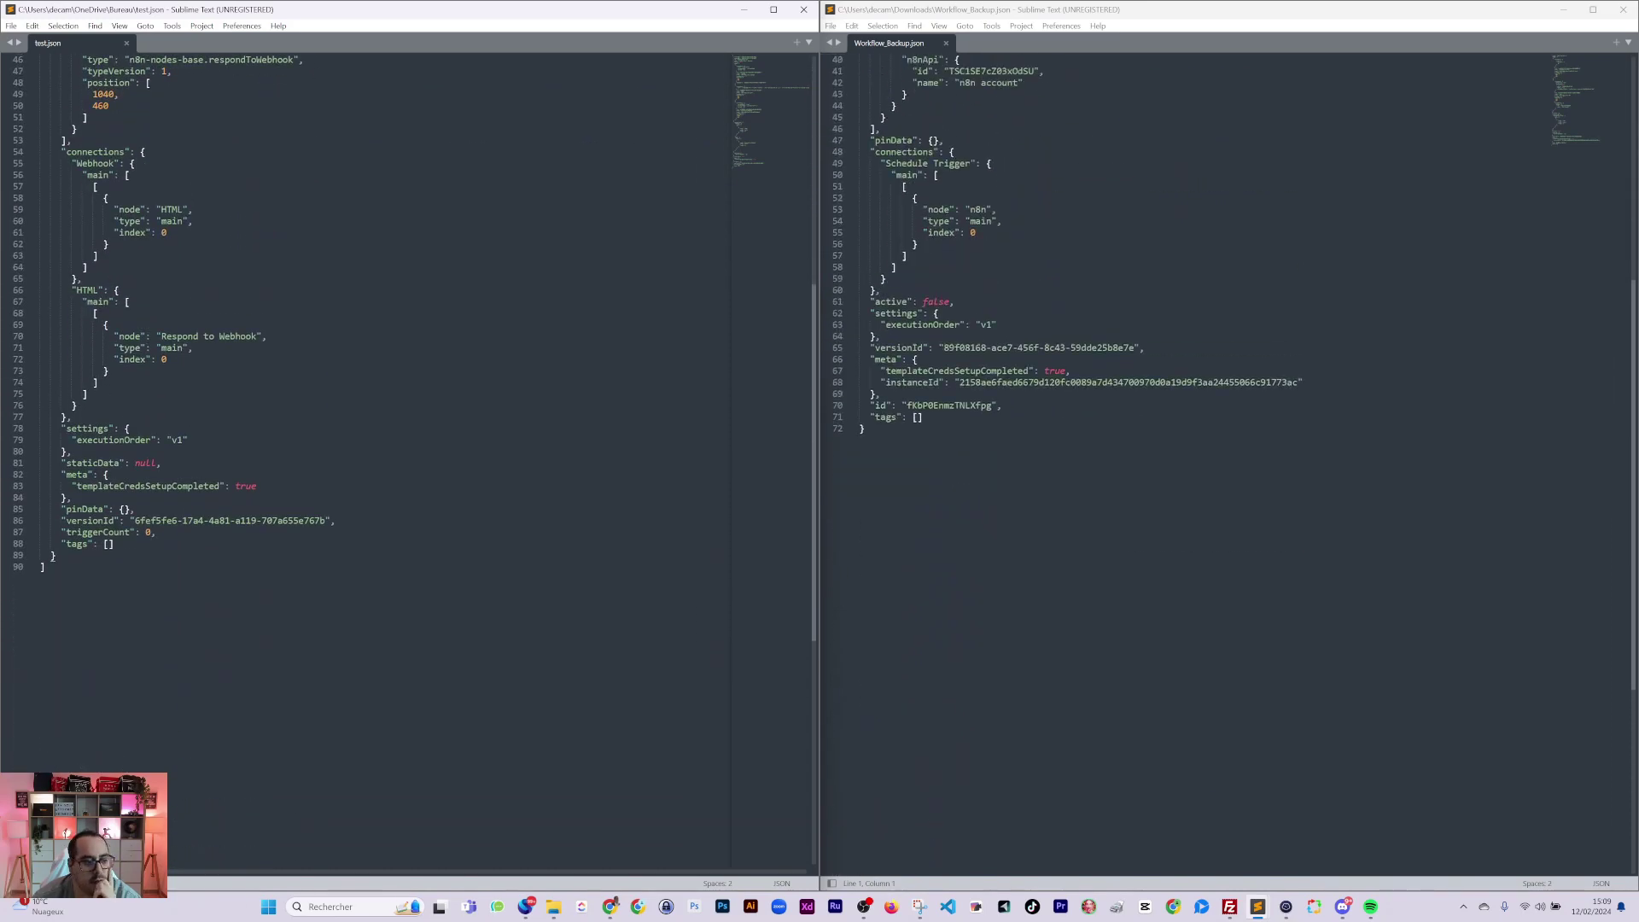
{"action": "scroll", "coordinate": [408, 461], "scroll_direction": "up", "scroll_amount": 15}
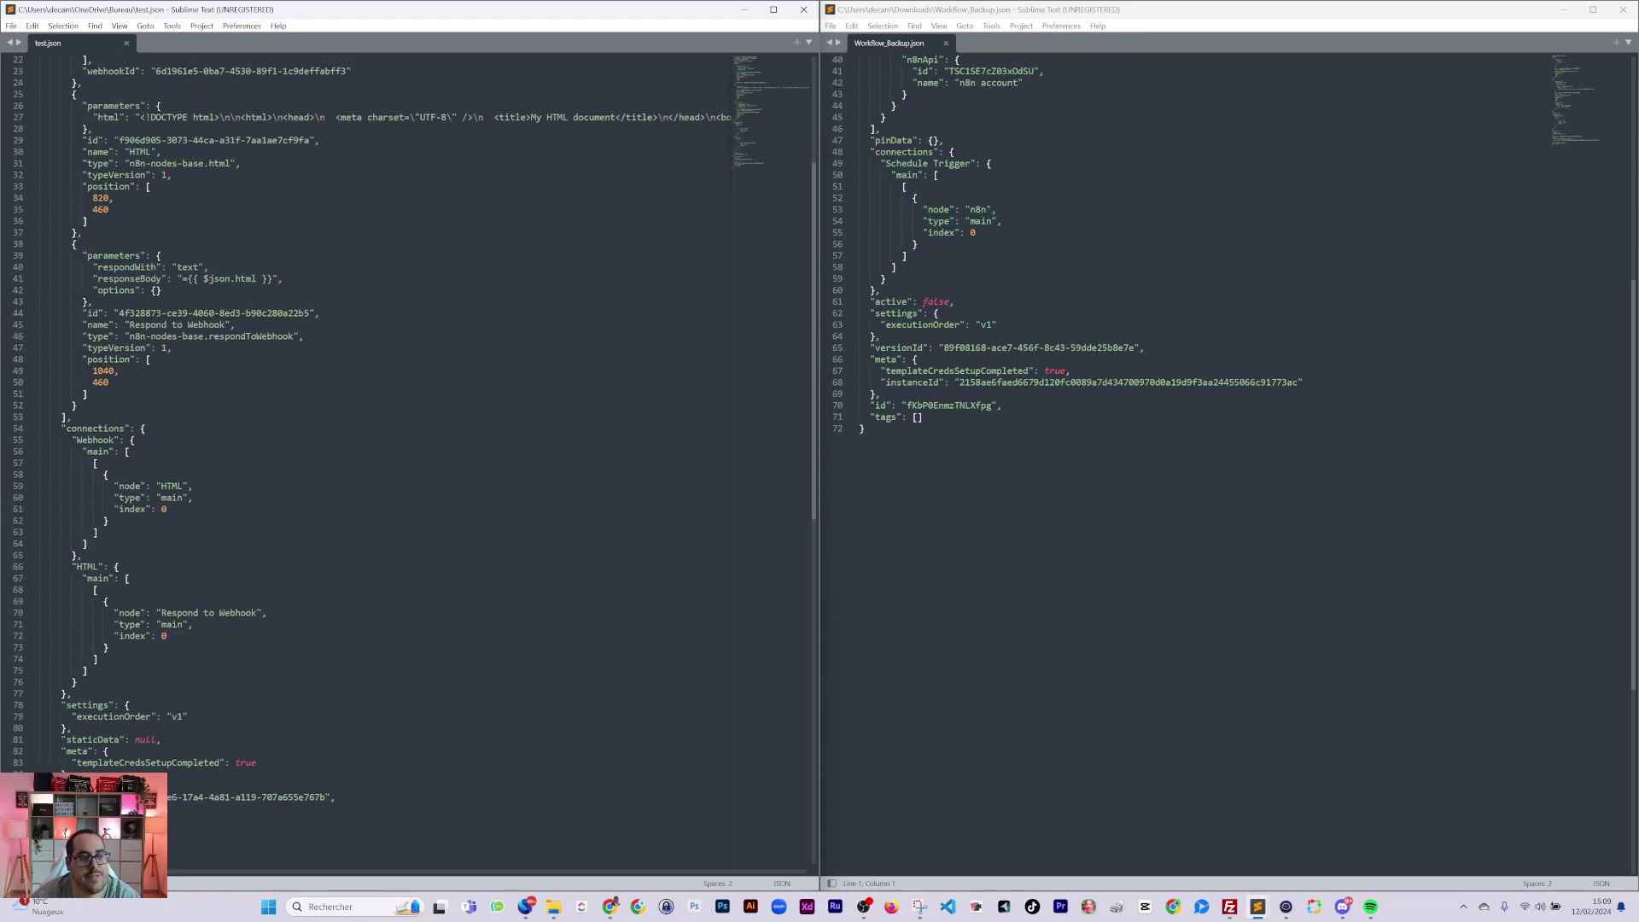
{"action": "key", "text": "ctrl+Home"}
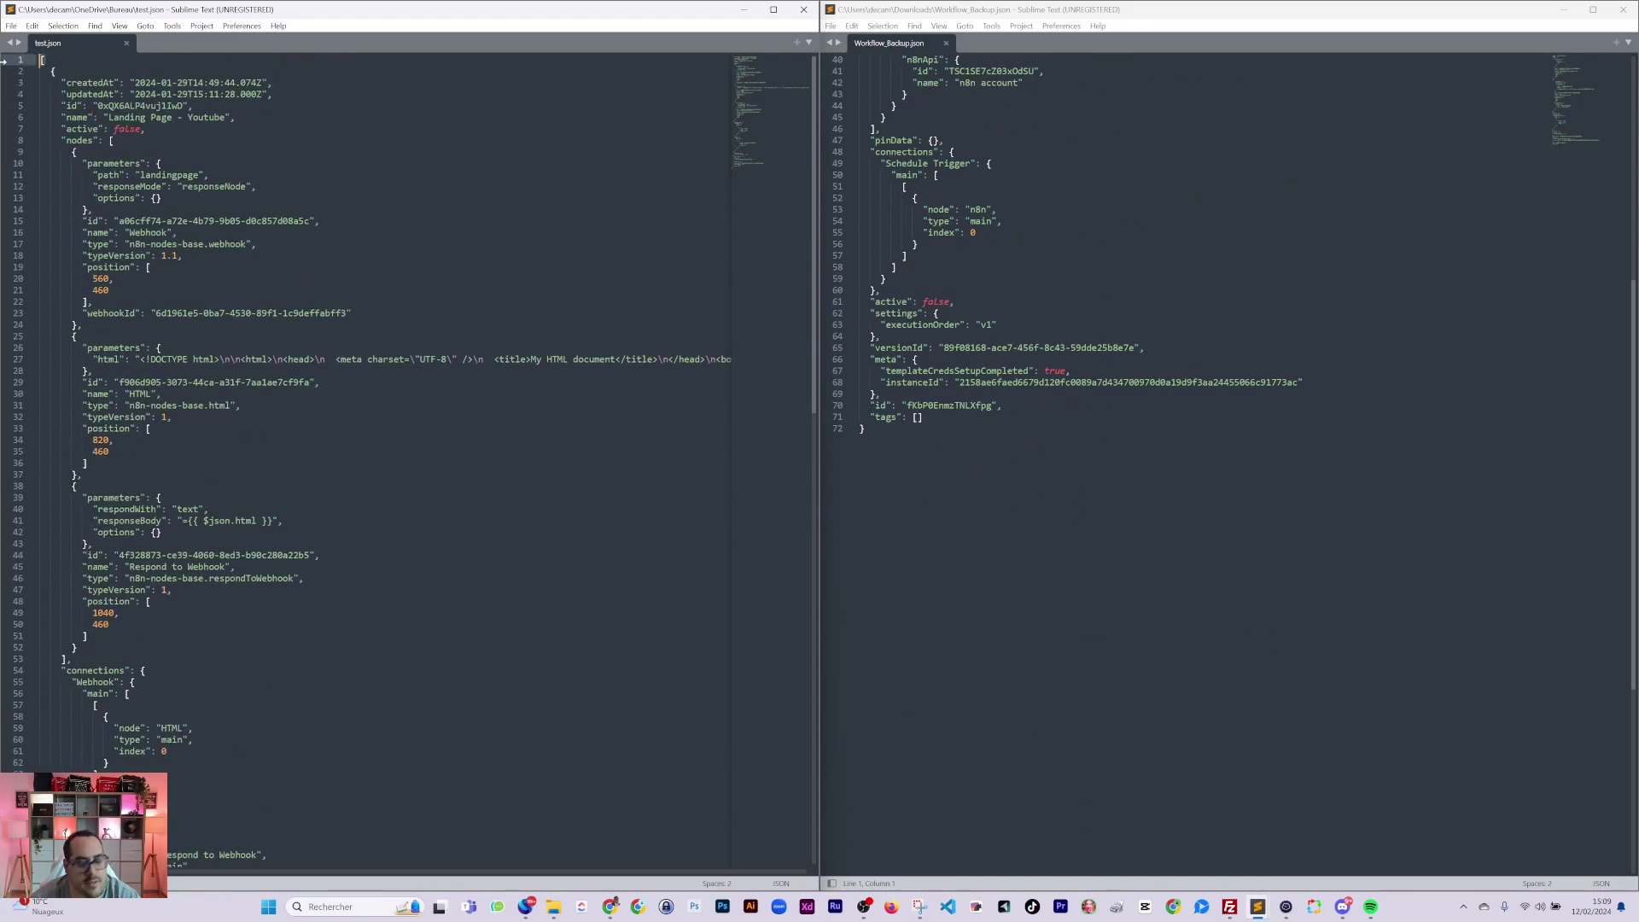
{"action": "scroll", "coordinate": [408, 461], "scroll_direction": "down", "scroll_amount": 4}
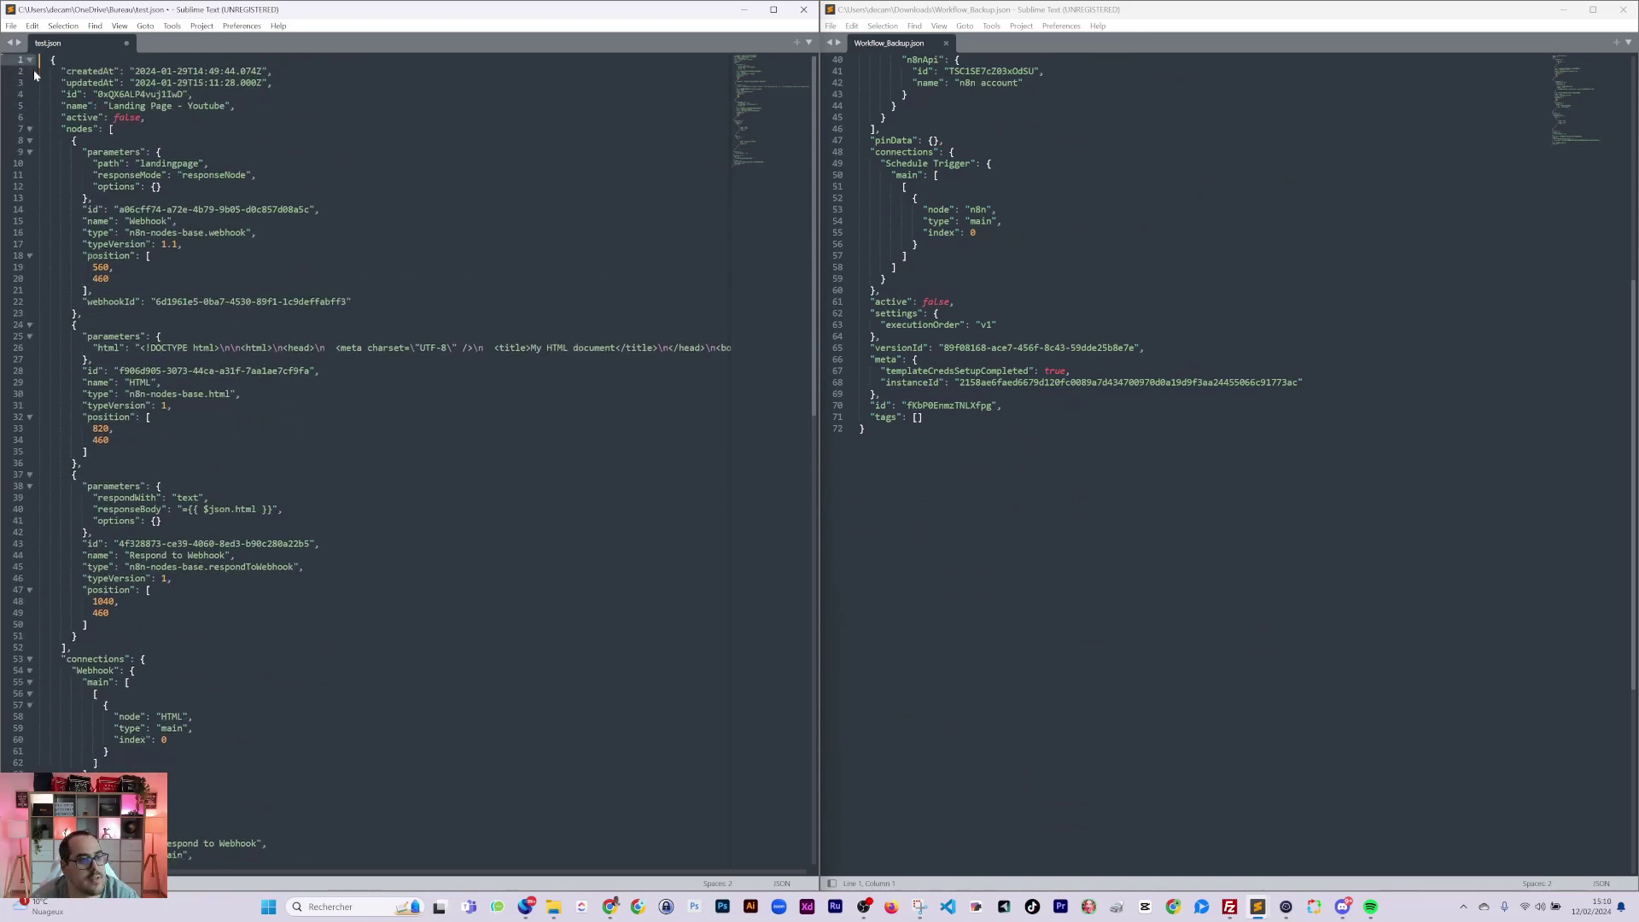
{"action": "scroll", "coordinate": [408, 461], "scroll_direction": "down", "scroll_amount": 6}
{"action": "key", "text": "ctrl+End"}
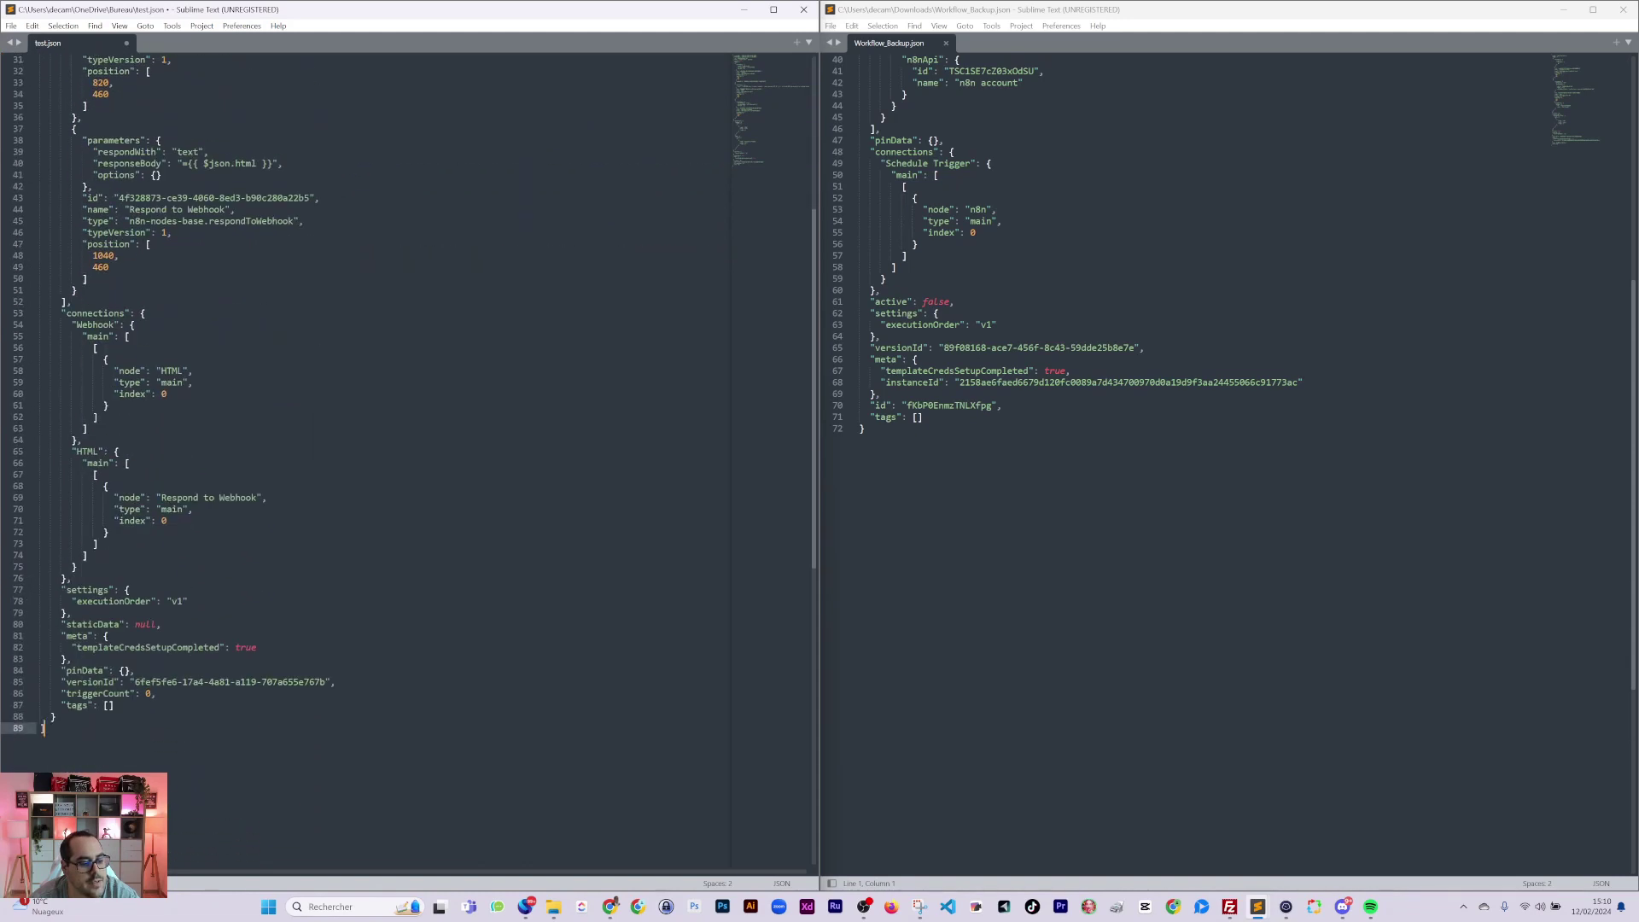
{"action": "type", "text": "}"}
{"action": "key", "text": "Return"}
{"action": "type", "text": "}"}
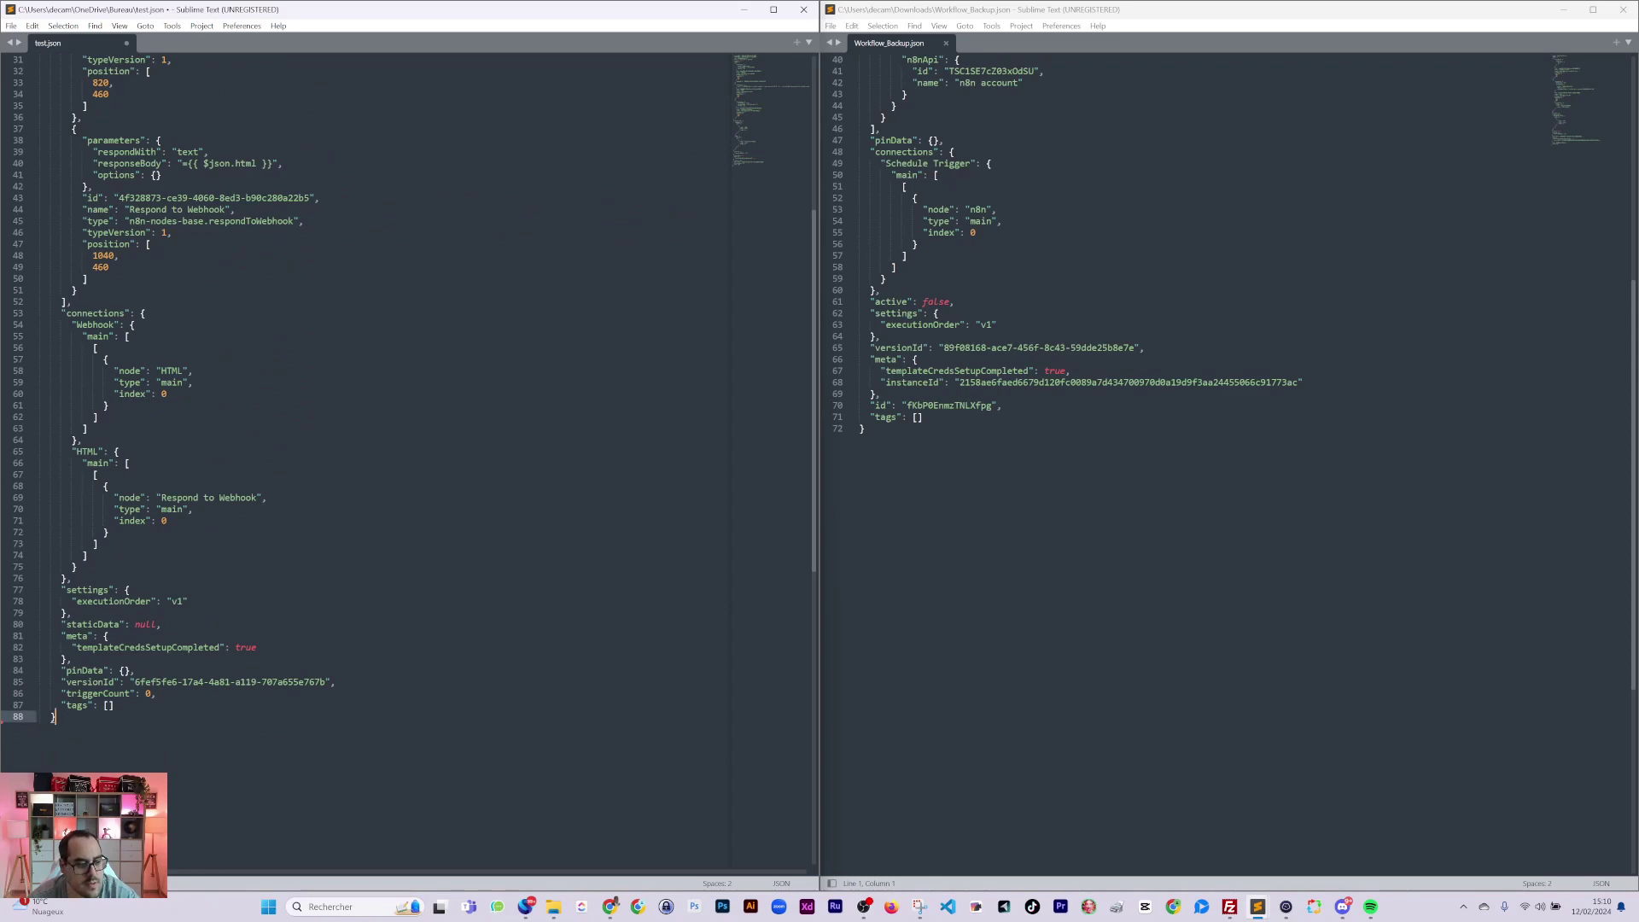
{"action": "key", "text": "ctrl+a"}
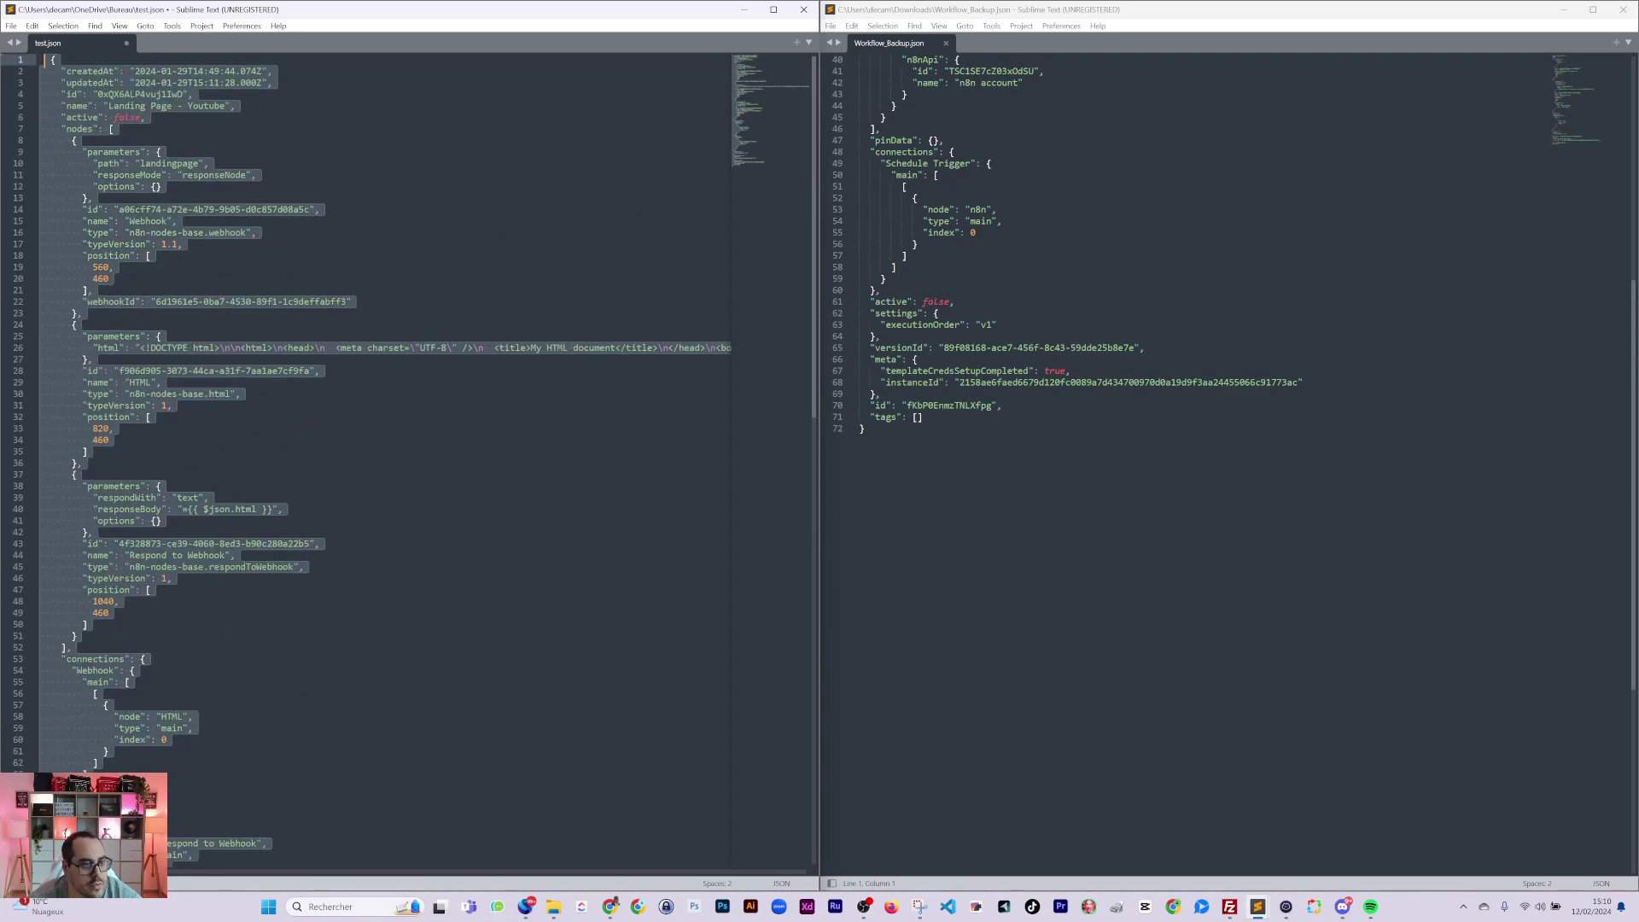
Paste the copied workflow into n8n and delete the Webhook, HTML and Respond to Webhook nodes.
{"action": "left_click", "coordinate": [743, 9]}
{"action": "left_click", "coordinate": [376, 312]}
{"action": "key", "text": "ctrl+v"}
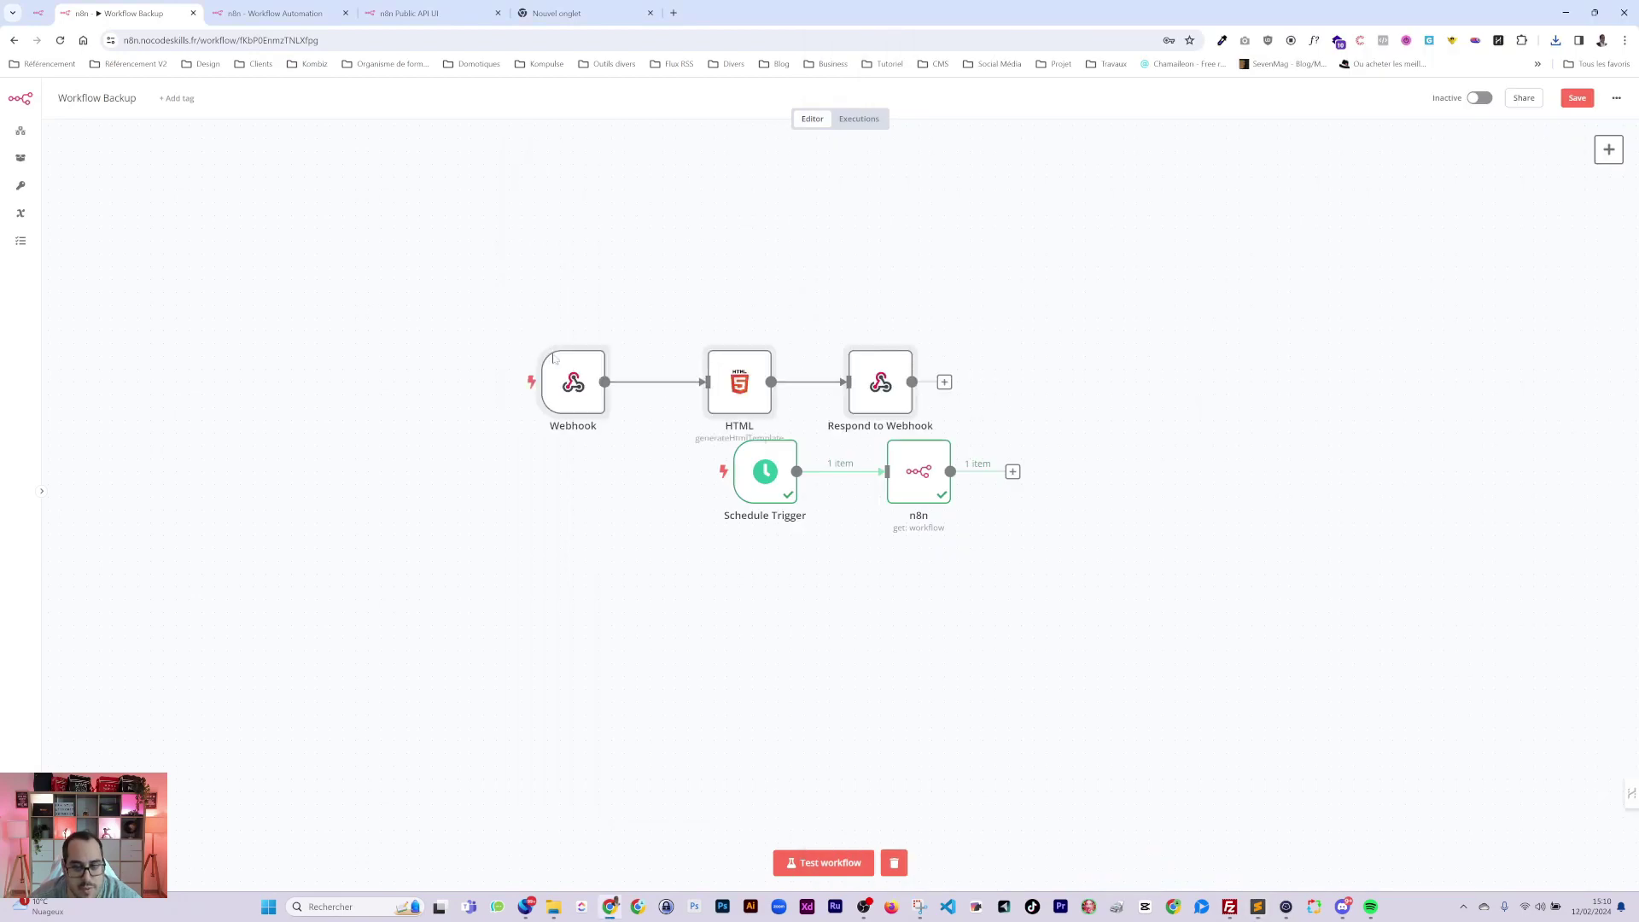
{"action": "left_click_drag", "start_coordinate": [458, 282], "coordinate": [934, 414]}
{"action": "key", "text": "Delete"}
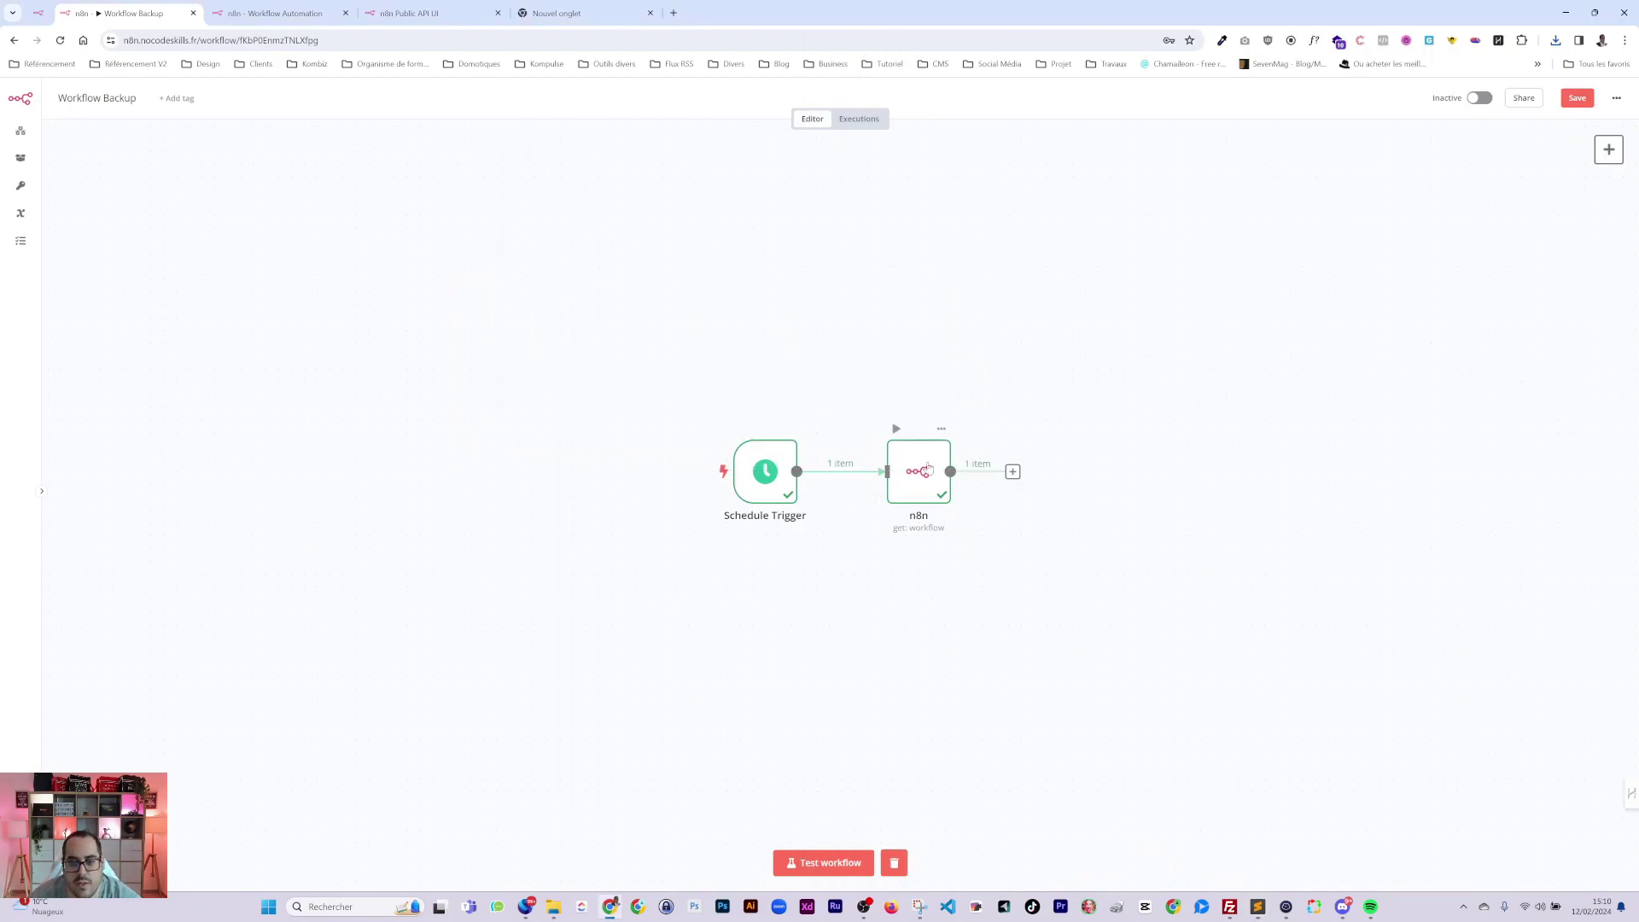
Check the n8n node's parameters and shift the two remaining nodes left.
{"action": "double_click", "coordinate": [923, 467]}
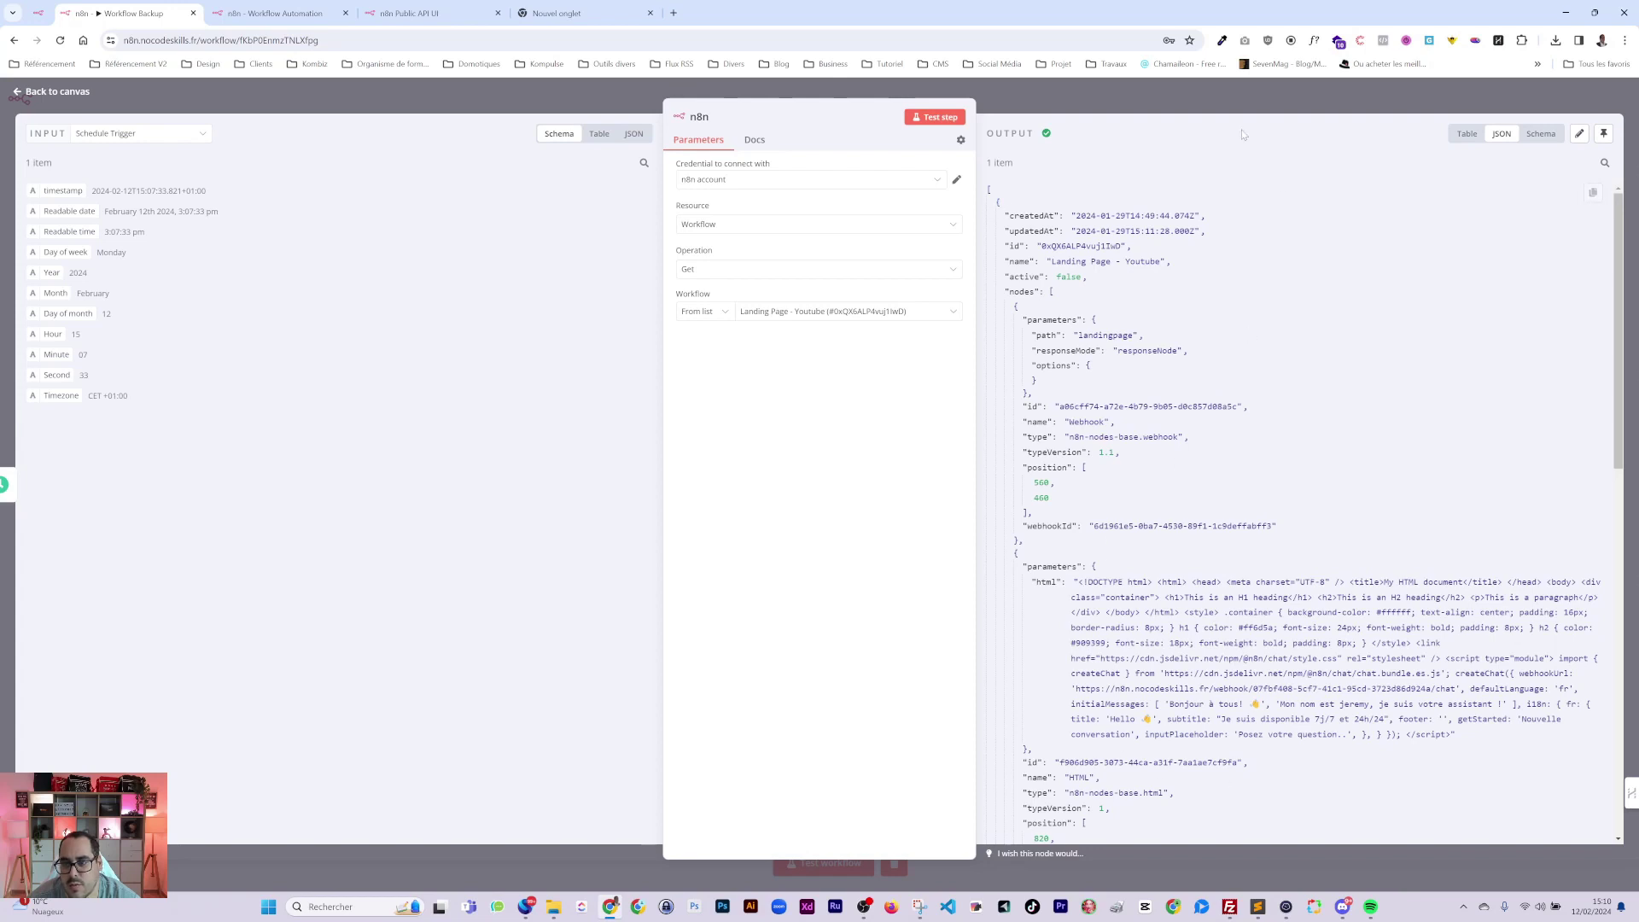
{"action": "left_click", "coordinate": [1216, 107]}
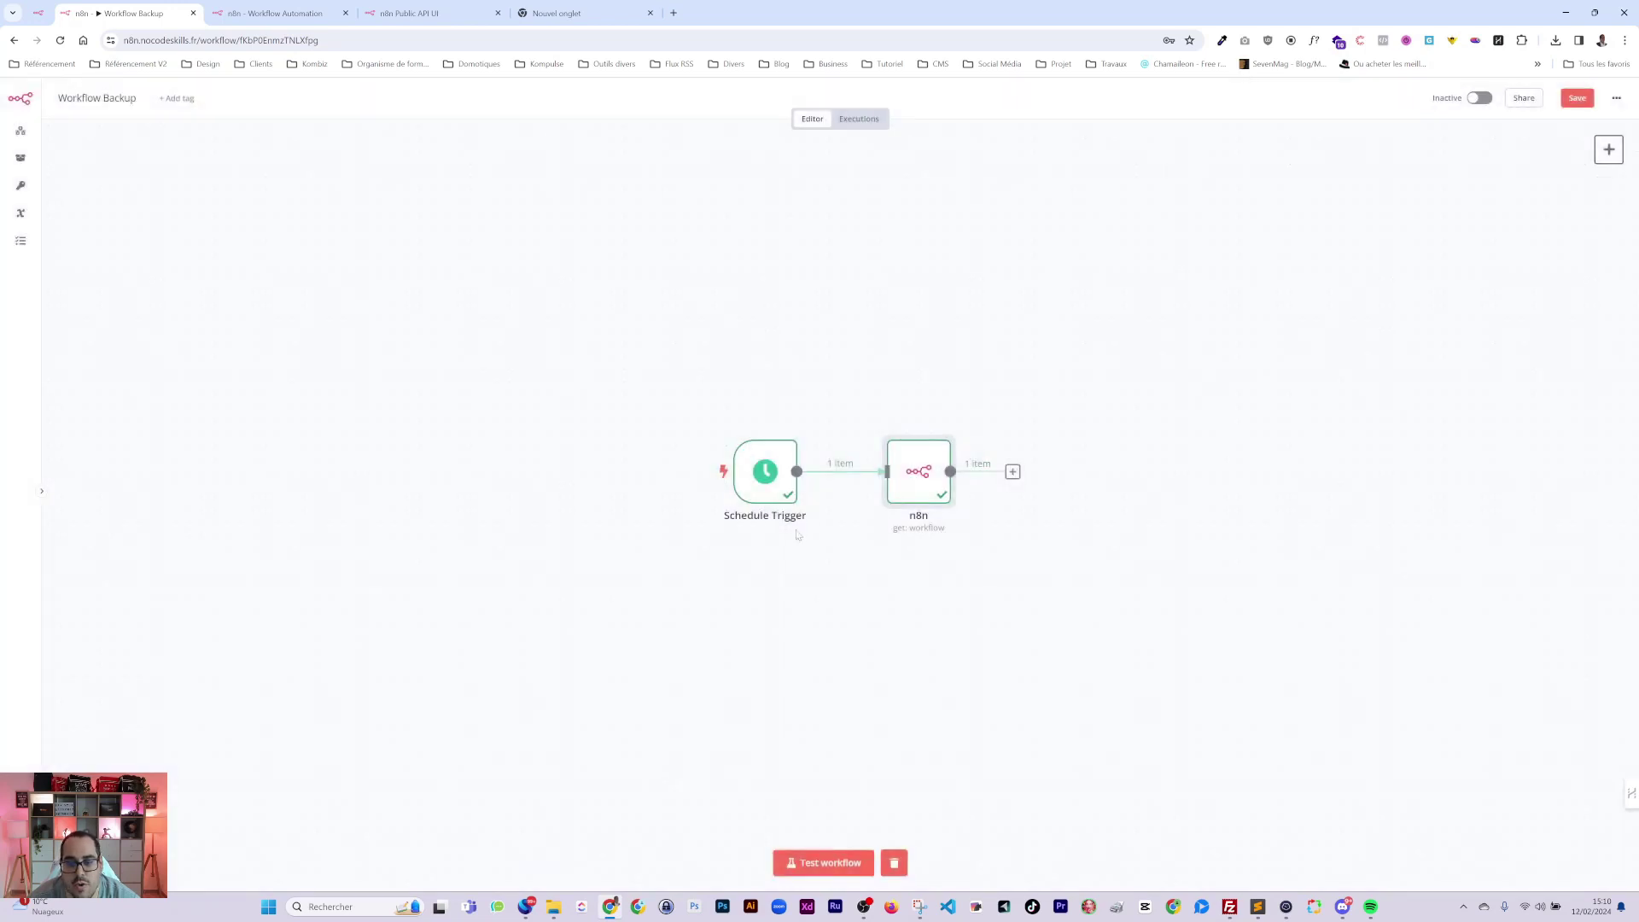
{"action": "left_click_drag", "start_coordinate": [933, 474], "coordinate": [716, 475]}
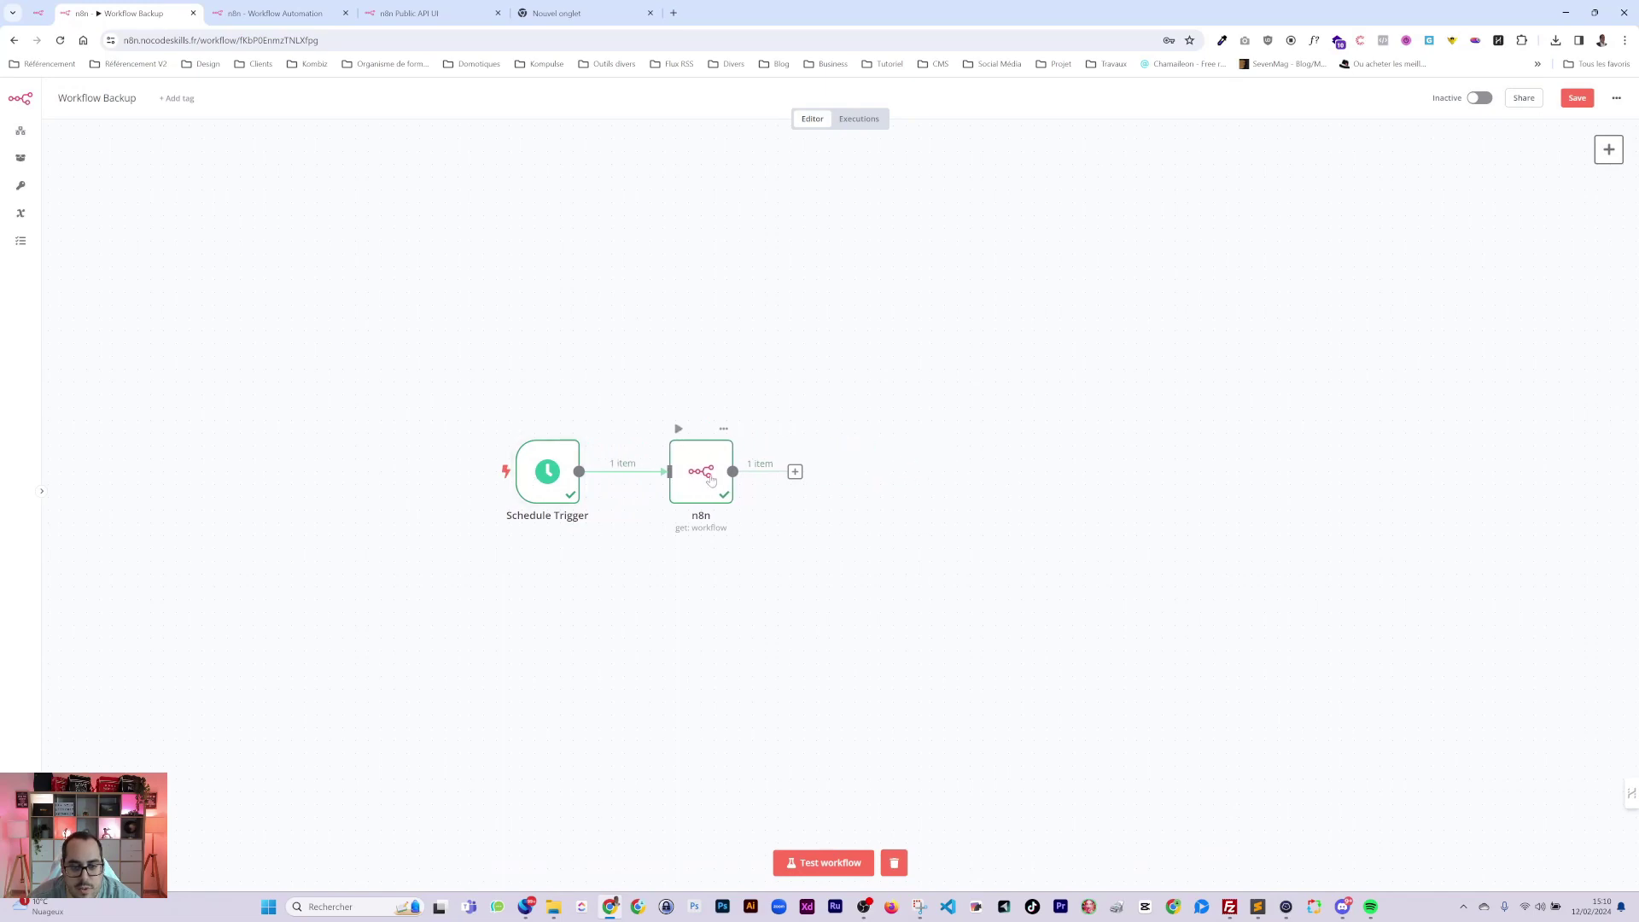
Switch the n8n node to Get Many with Return All and test it, returning 26 workflows.
{"action": "double_click", "coordinate": [724, 454]}
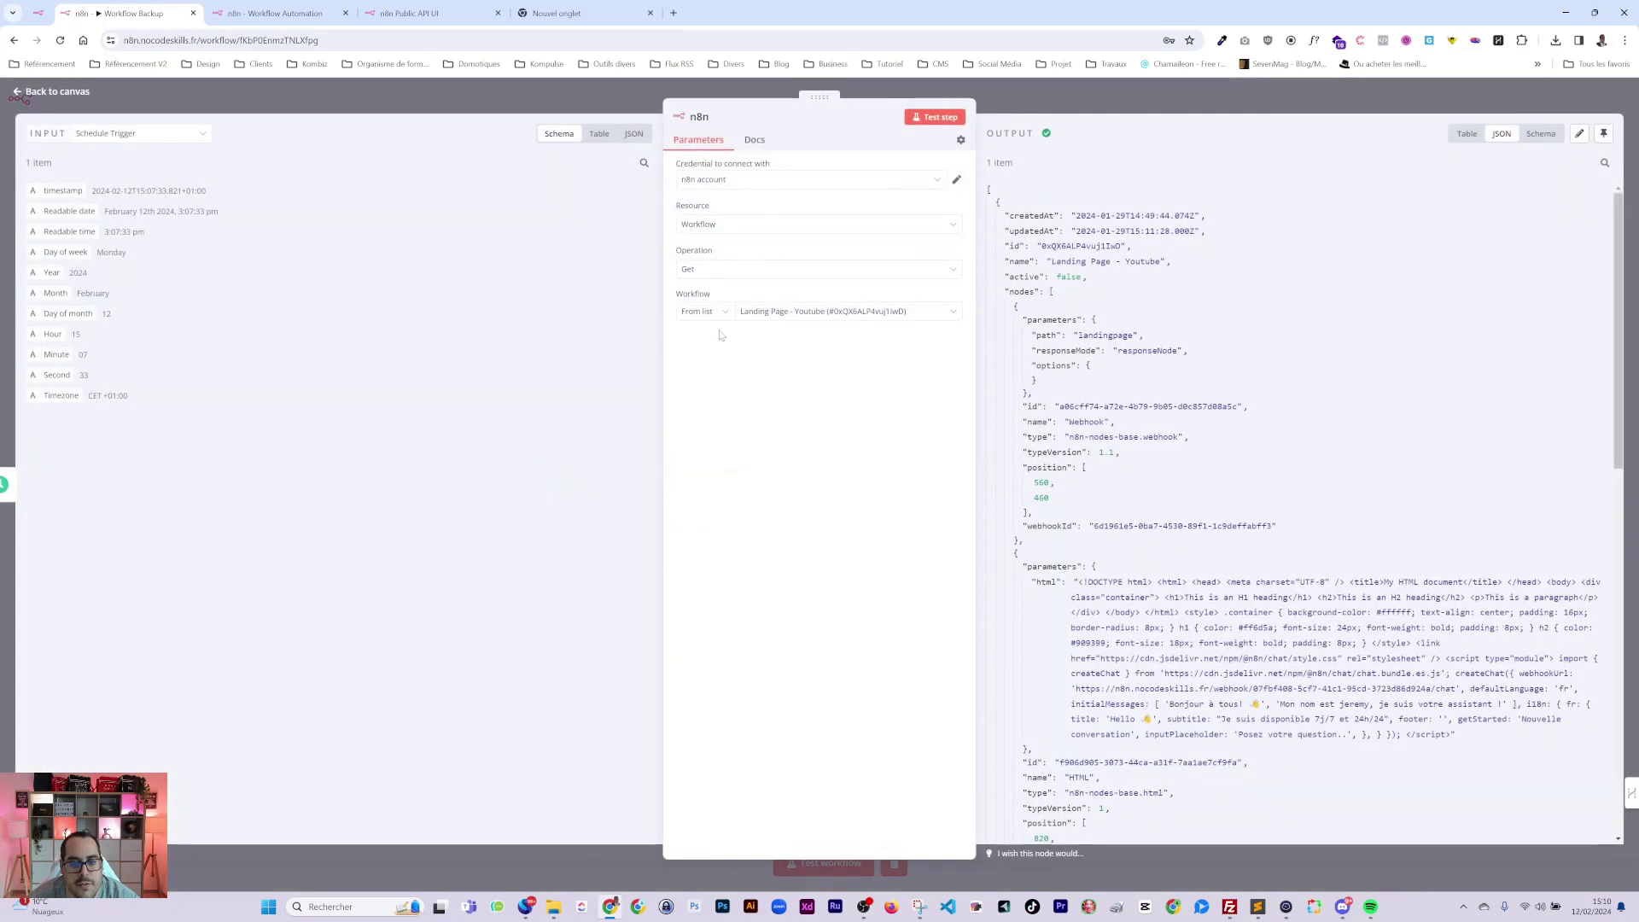
{"action": "left_click", "coordinate": [693, 272]}
{"action": "left_click", "coordinate": [711, 411]}
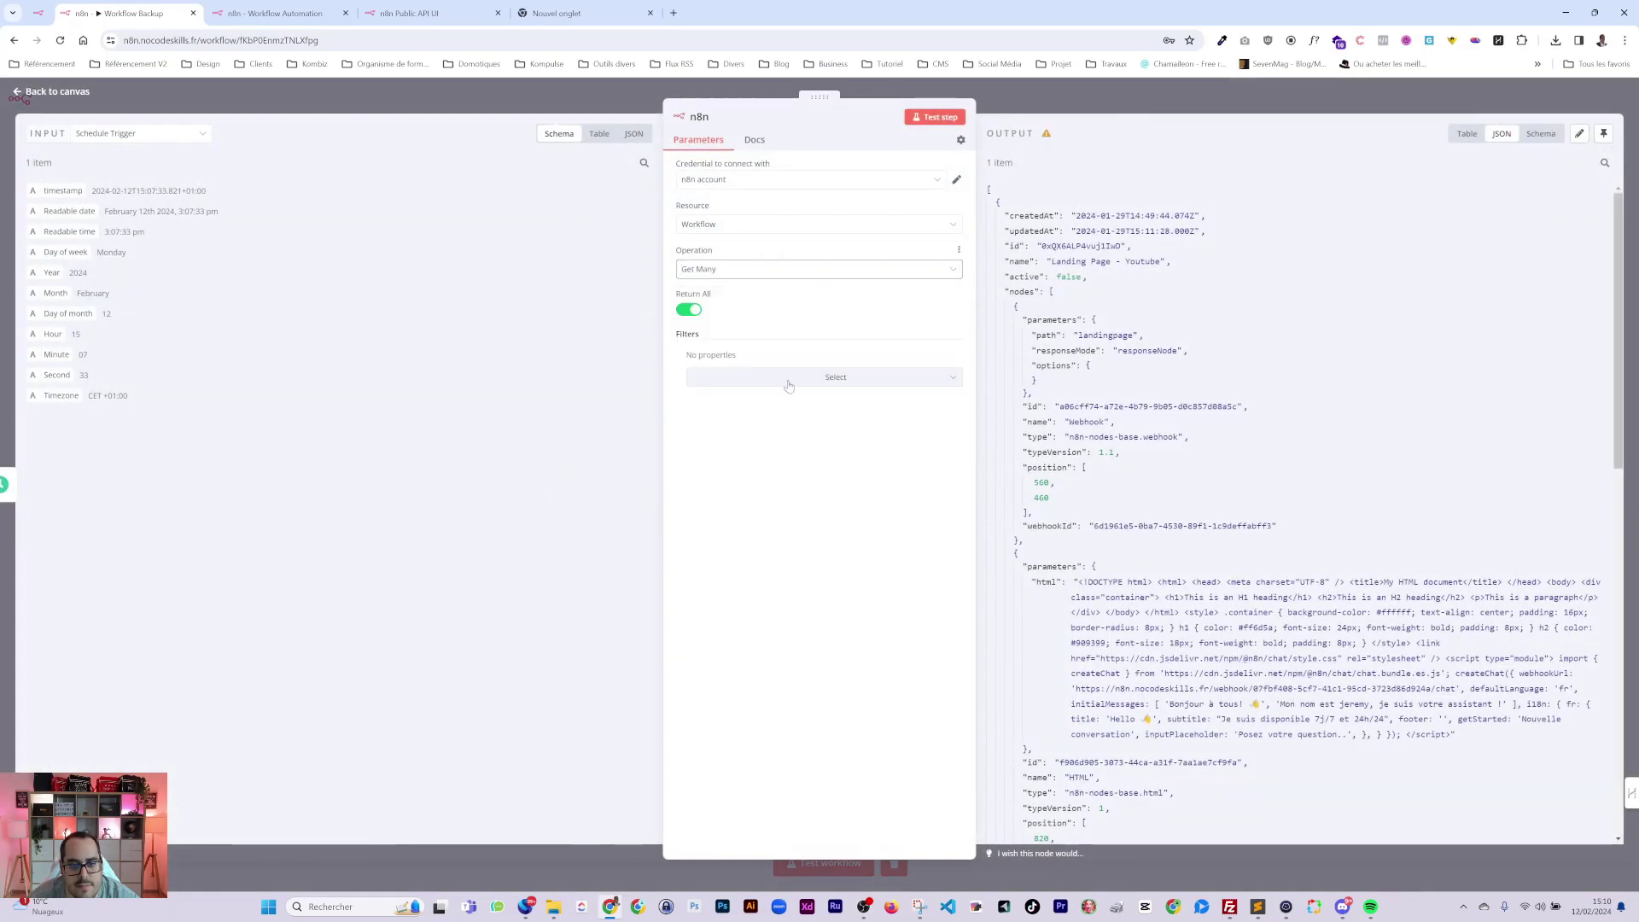
{"action": "left_click", "coordinate": [938, 119]}
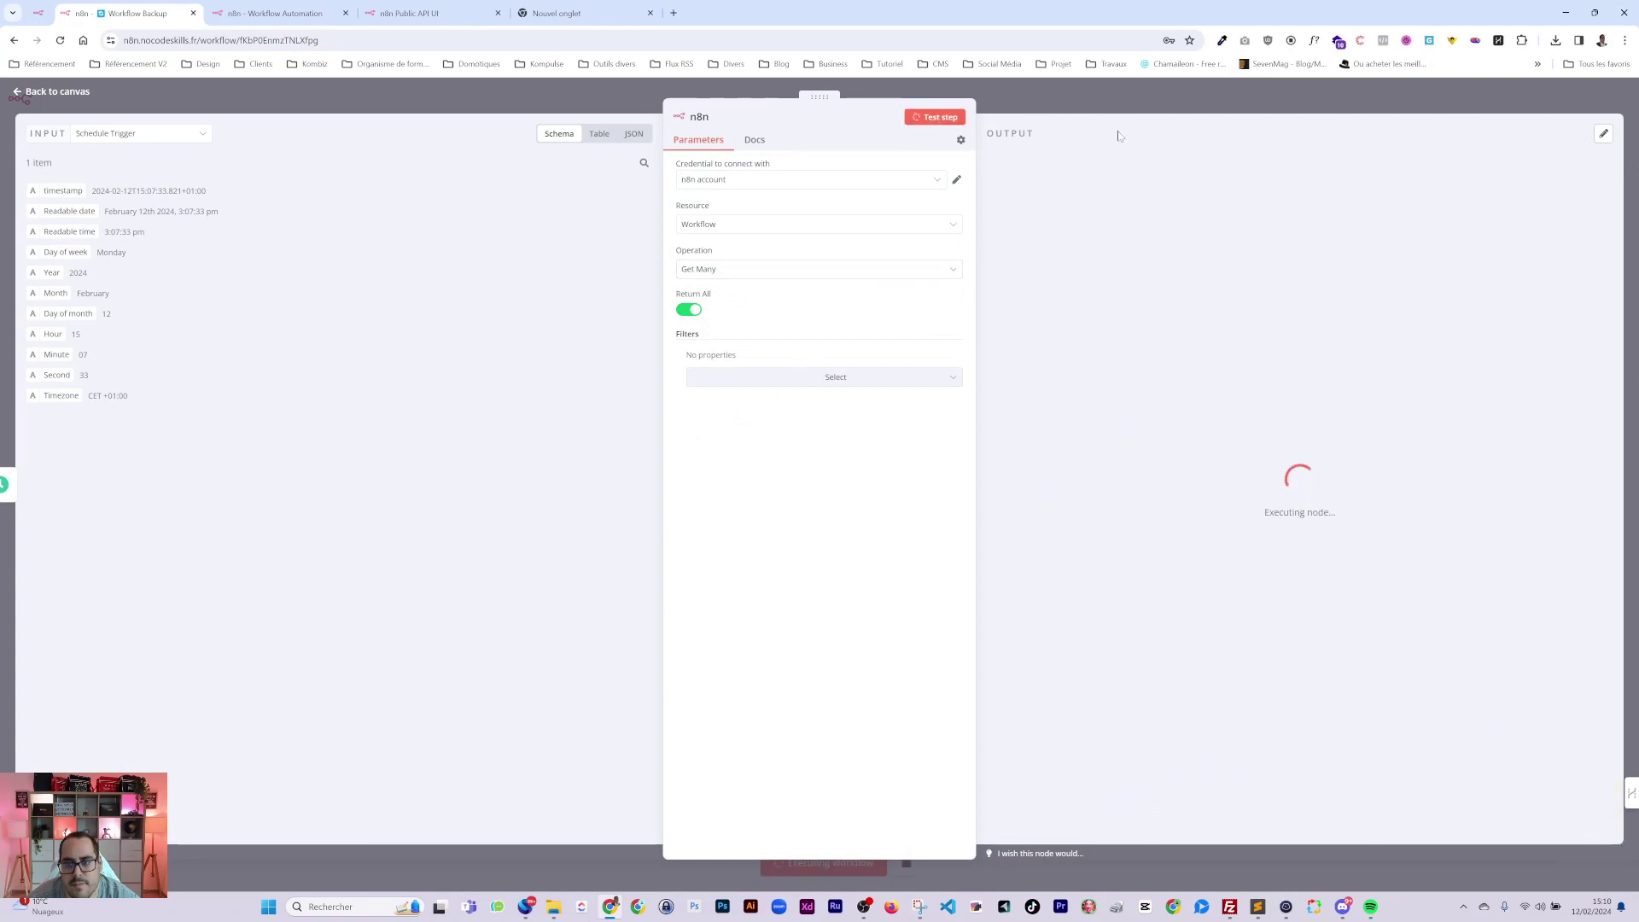
{"action": "left_click", "coordinate": [1120, 94]}
{"action": "left_click", "coordinate": [795, 471]}
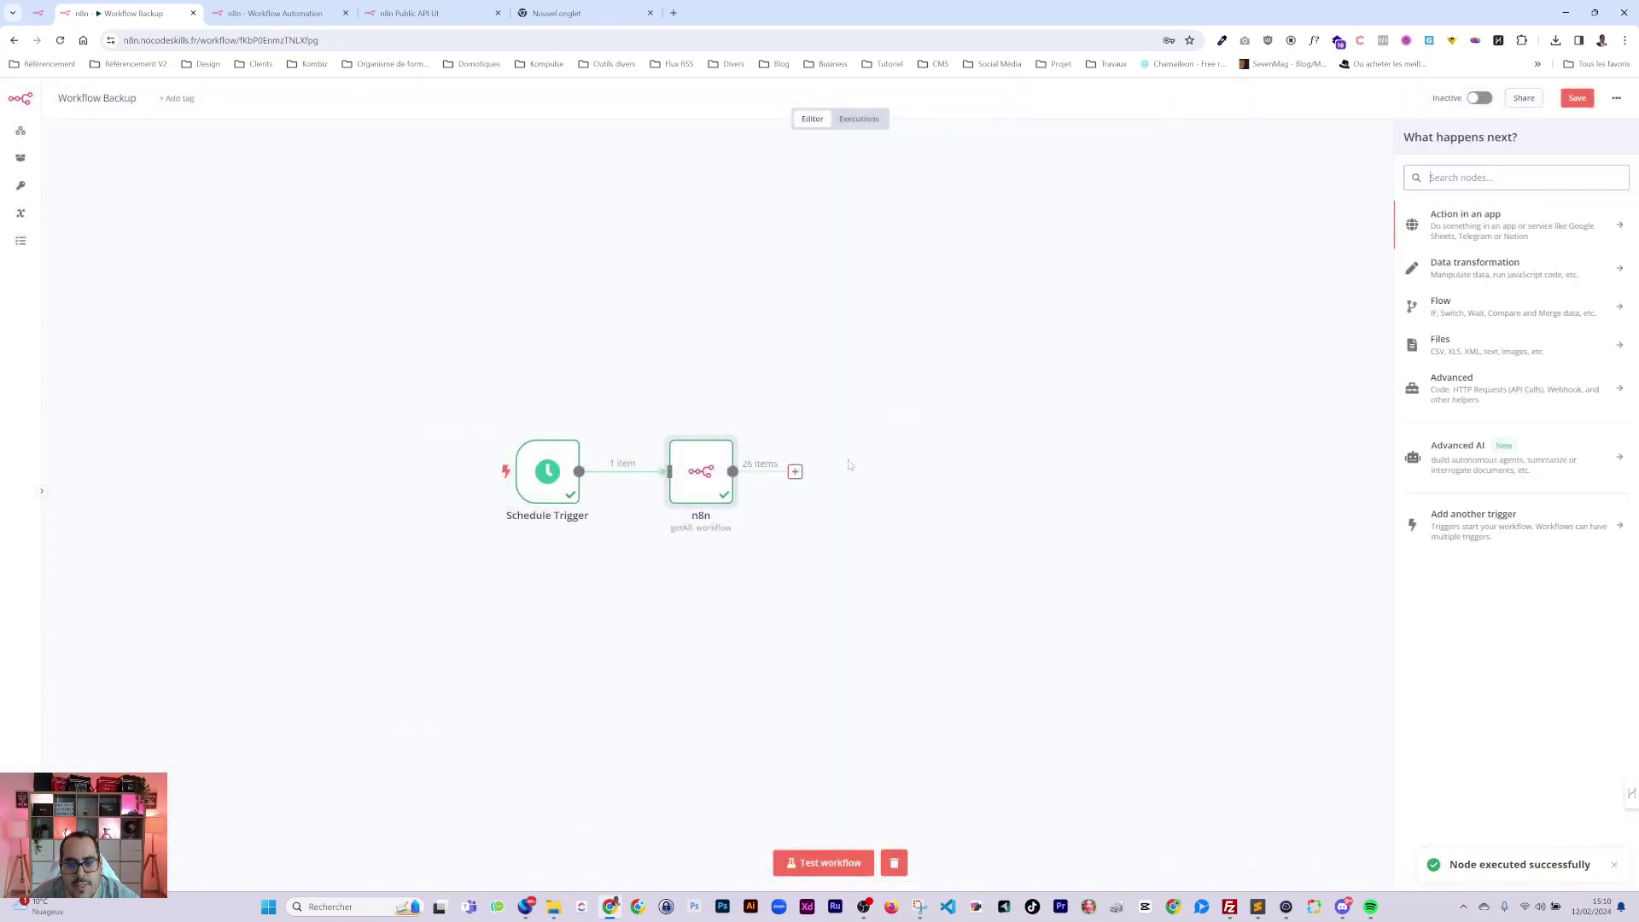
Add a Loop Over Items node after the n8n node and delete the Replace Me placeholder.
{"action": "type", "text": "bp"}
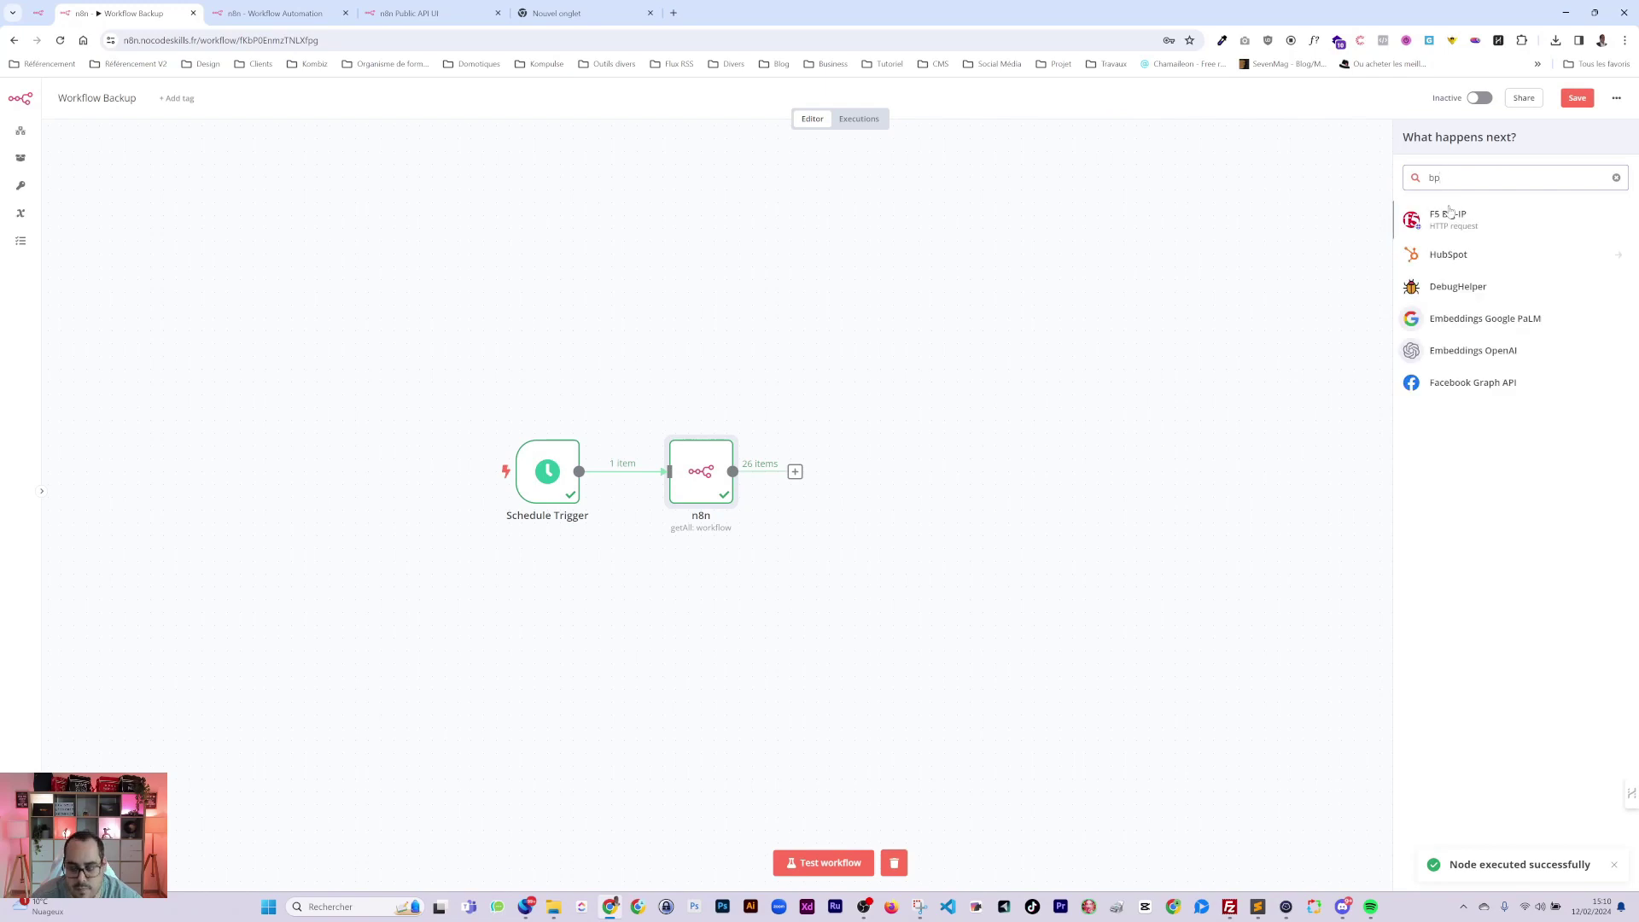
{"action": "key", "text": "BackSpace"}
{"action": "type", "text": "ouc"}
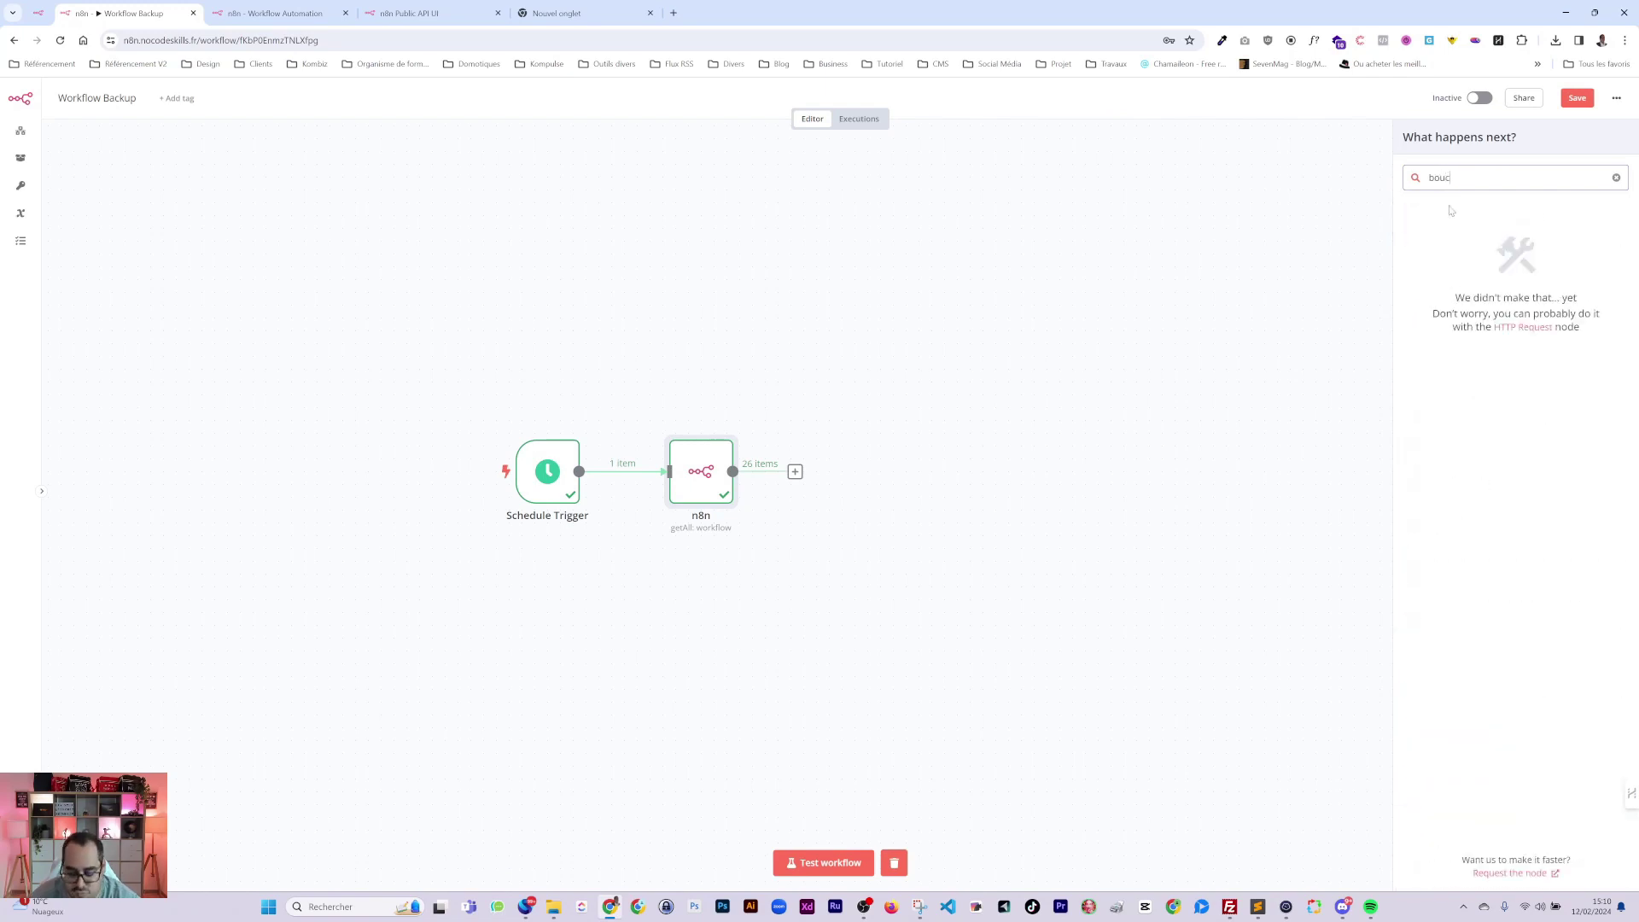
{"action": "key", "text": "BackSpace"}
{"action": "key", "text": "BackSpace"}
{"action": "key", "text": "BackSpace"}
{"action": "key", "text": "BackSpace"}
{"action": "type", "text": "loop"}
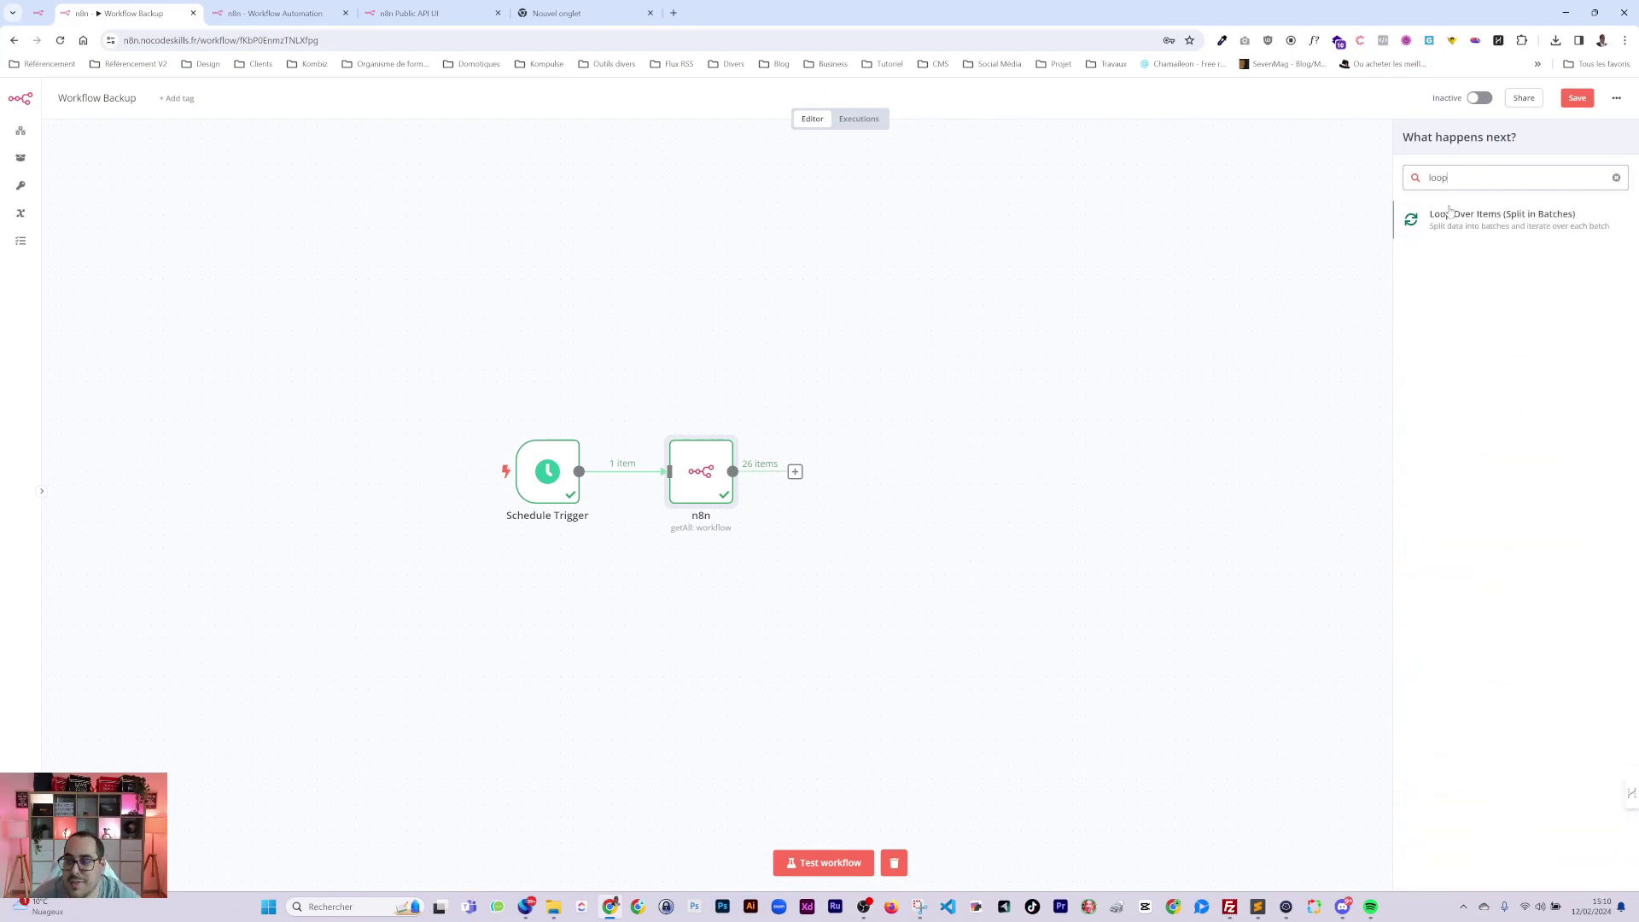
{"action": "left_click", "coordinate": [1482, 218]}
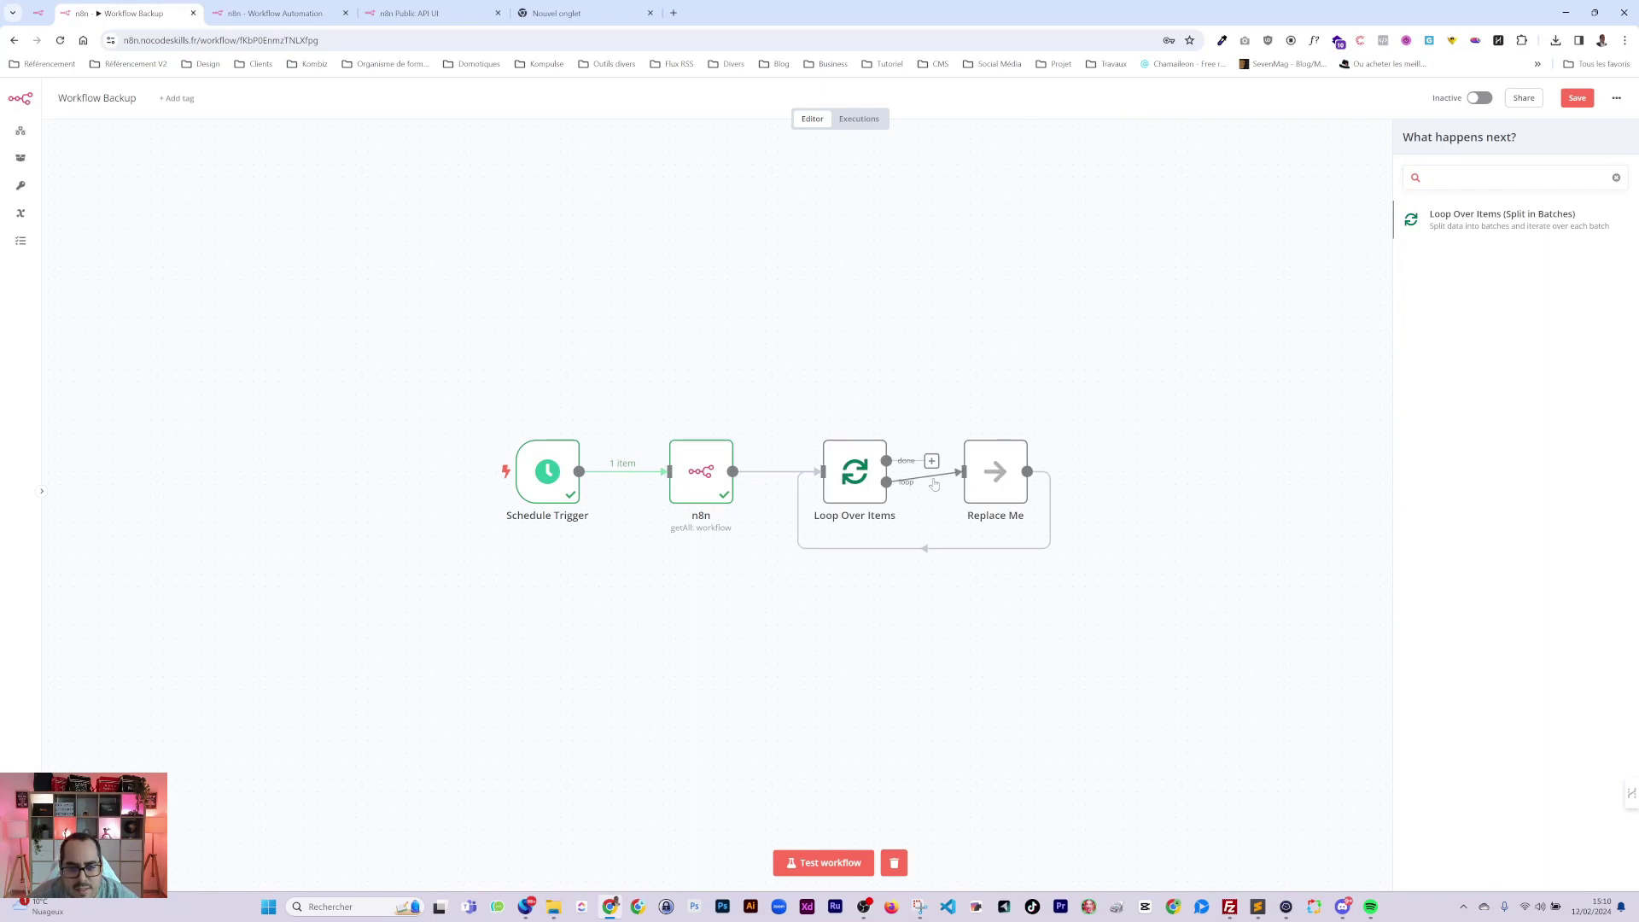
{"action": "key", "text": "Escape"}
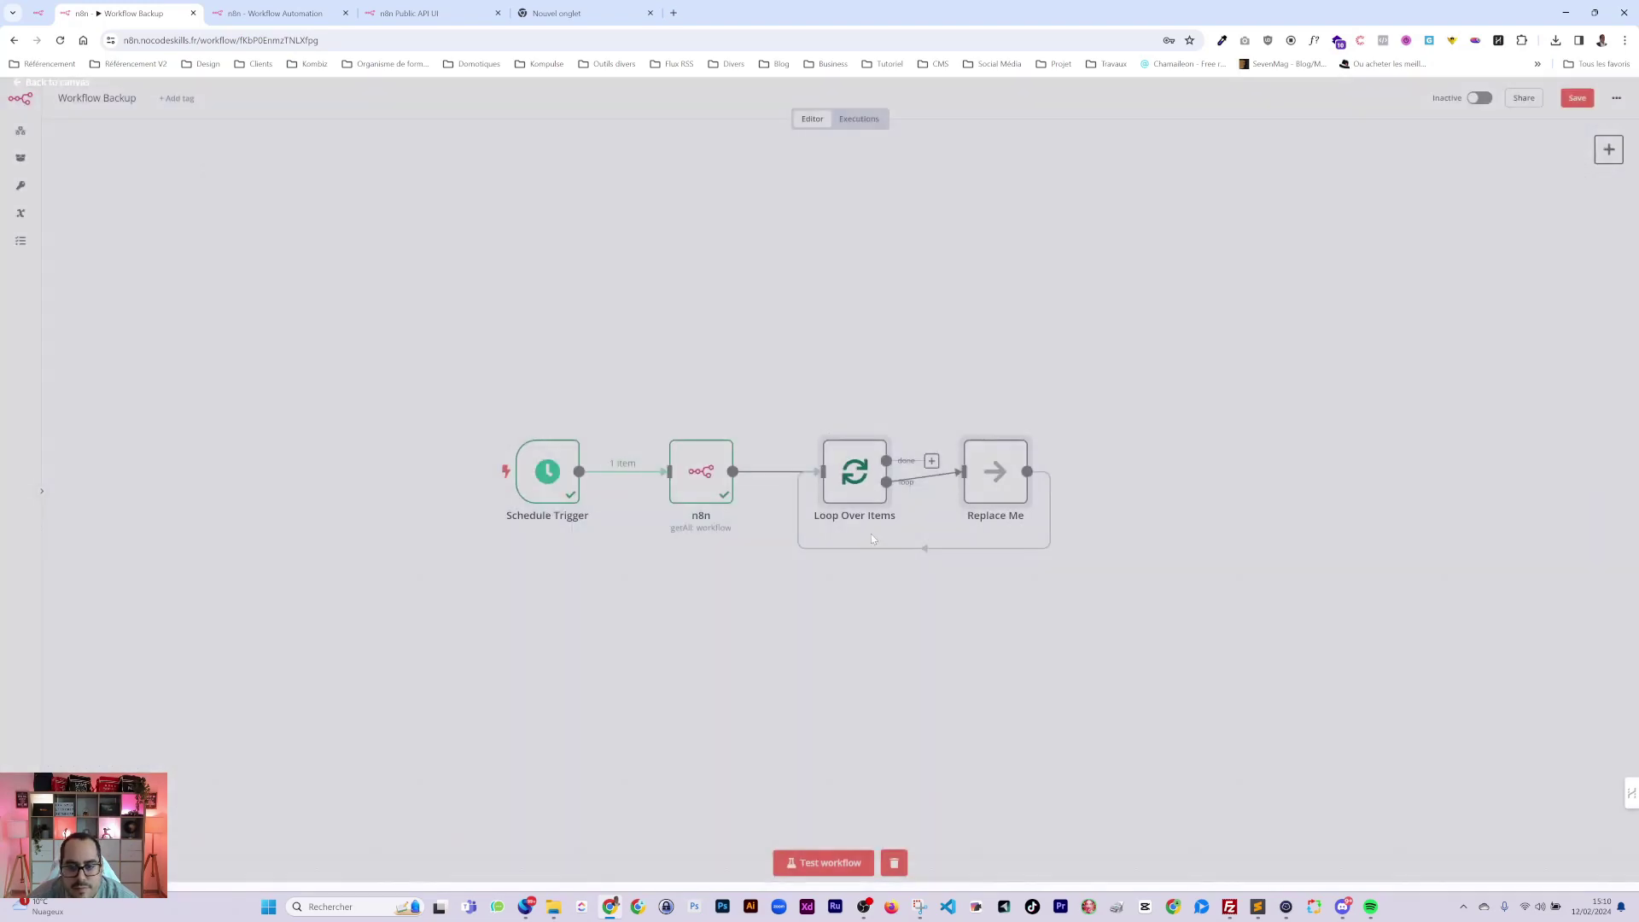
{"action": "left_click", "coordinate": [935, 478]}
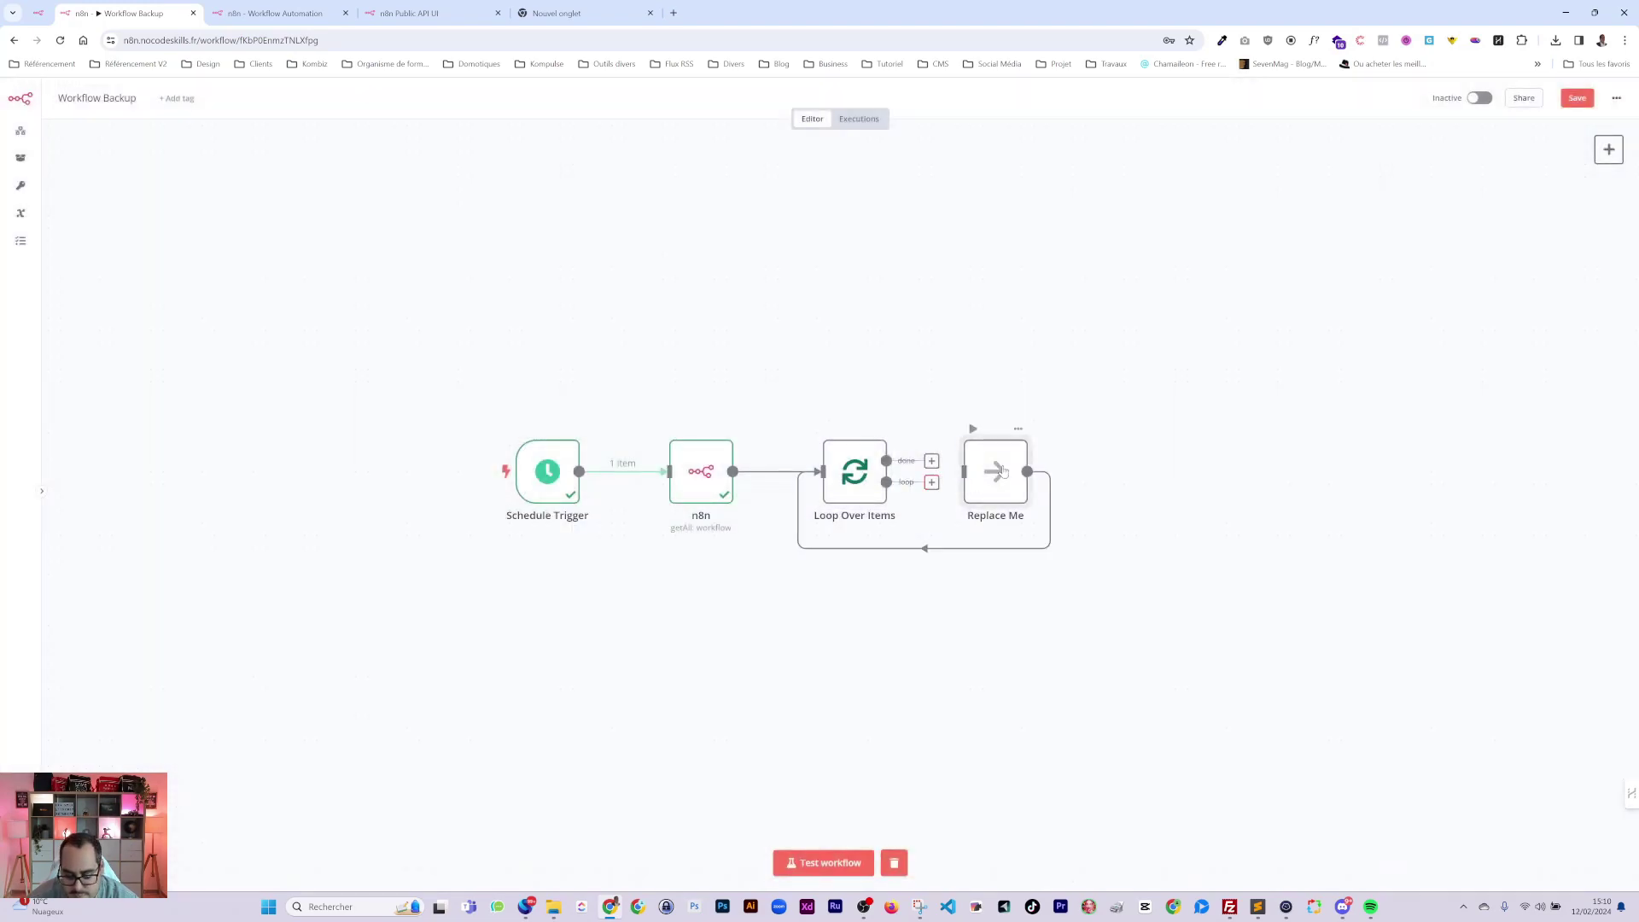
{"action": "key", "text": "Delete"}
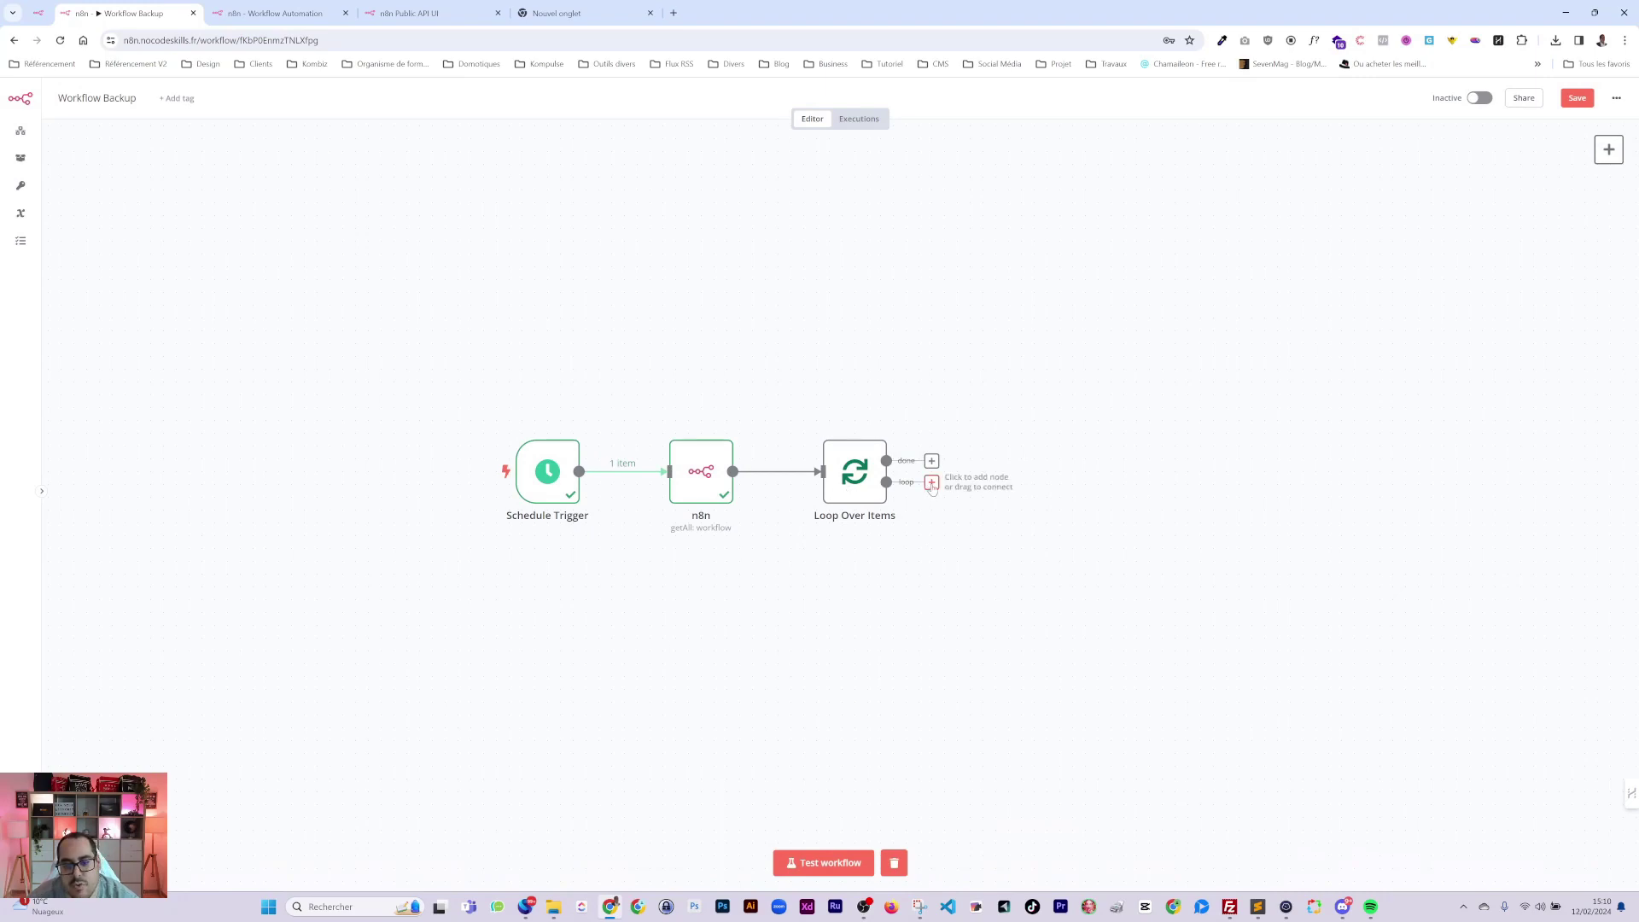
Test Loop Over Items and view the single item sent down its loop branch.
{"action": "left_click", "coordinate": [931, 482]}
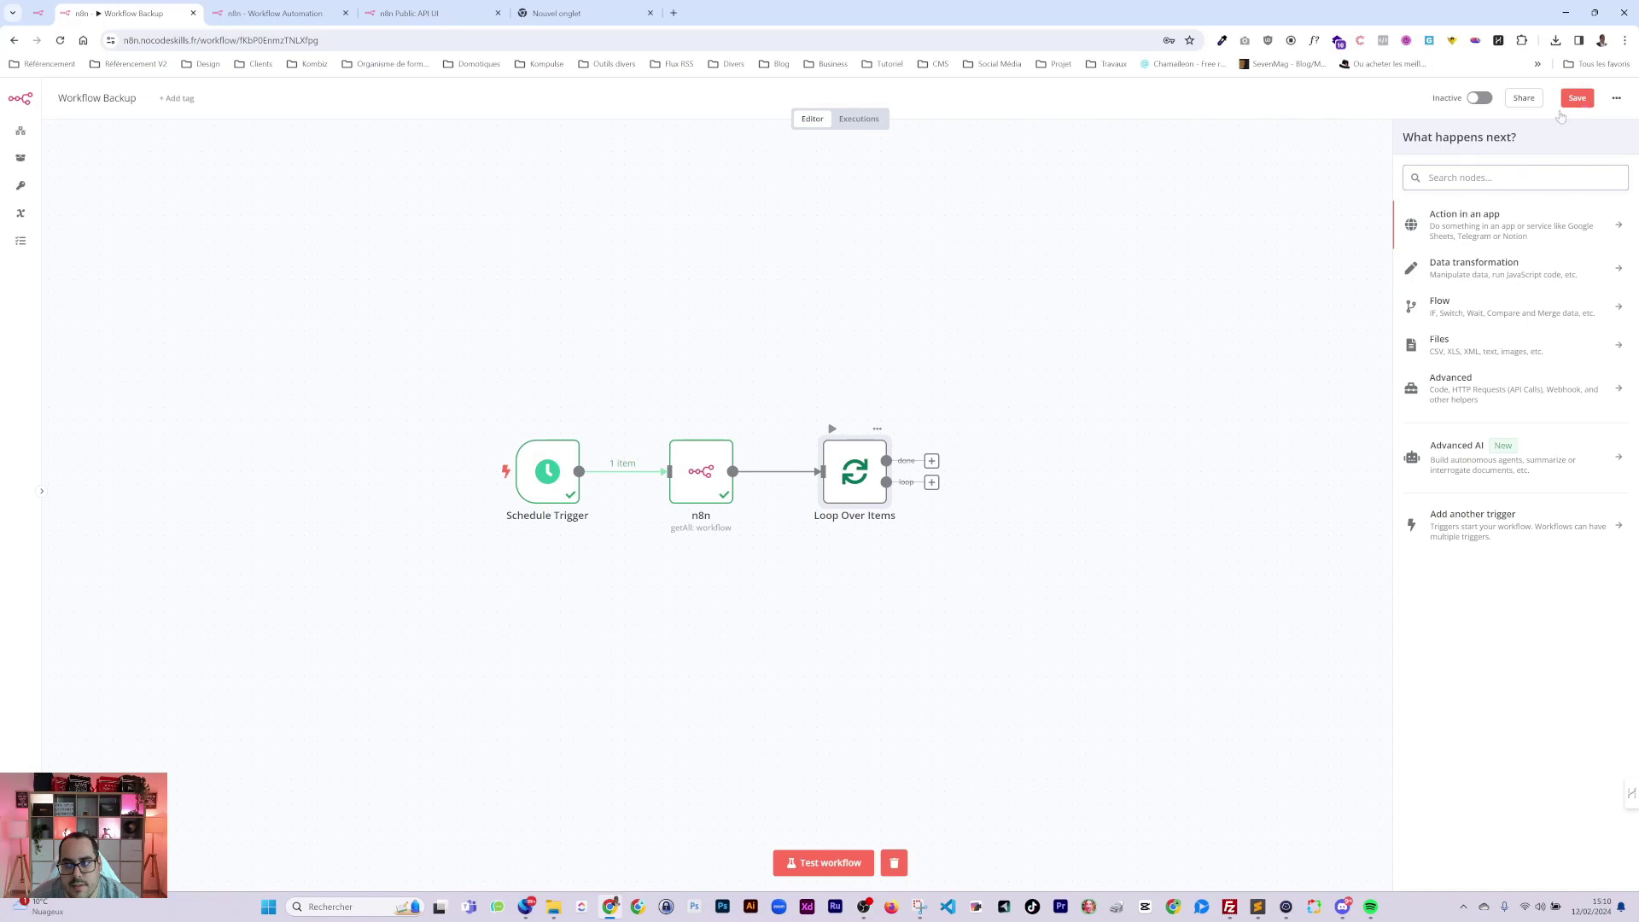
{"action": "key", "text": "Return"}
{"action": "left_click", "coordinate": [935, 117]}
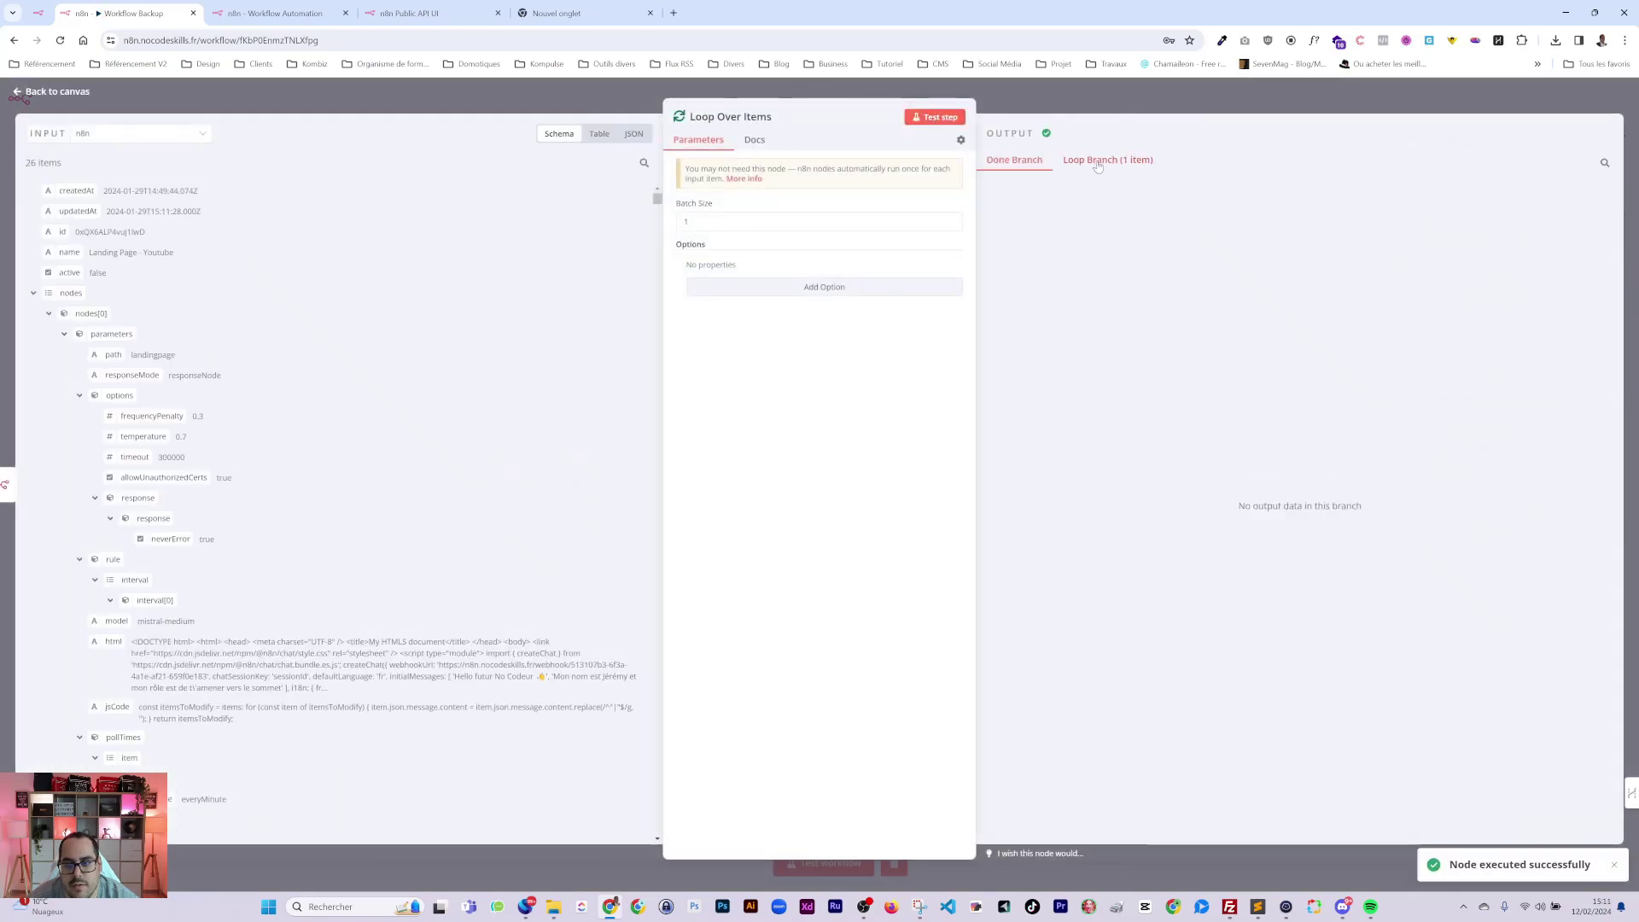
{"action": "left_click", "coordinate": [1097, 162]}
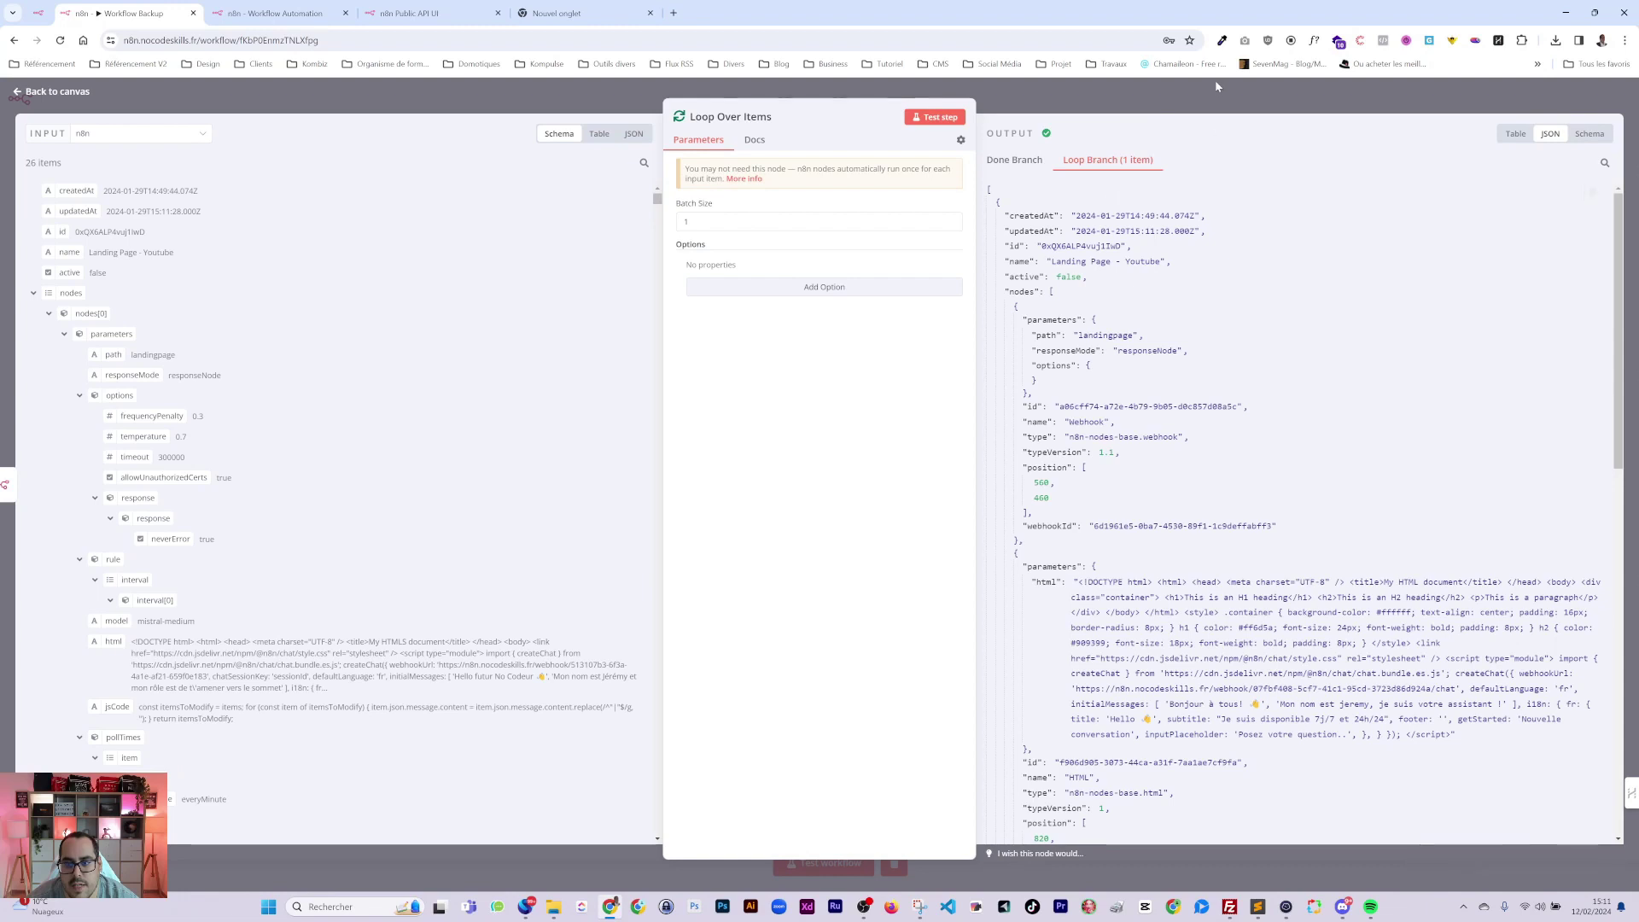
{"action": "left_click", "coordinate": [1216, 85]}
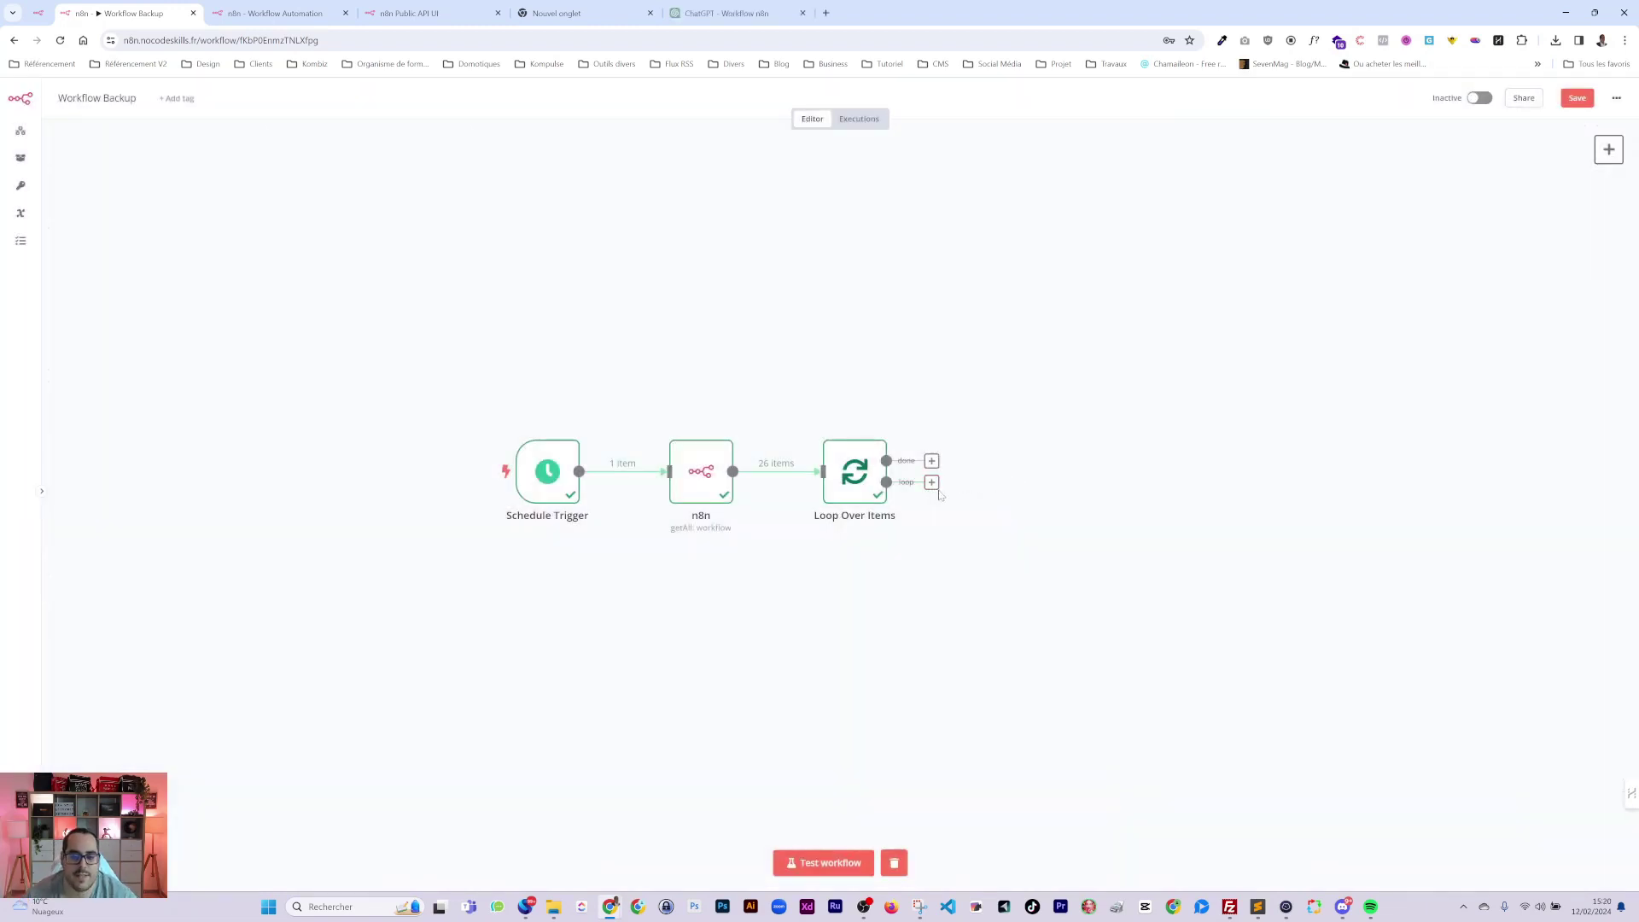
Attach a Convert to File node with the Convert to JSON action to the loop branch.
{"action": "left_click", "coordinate": [932, 483]}
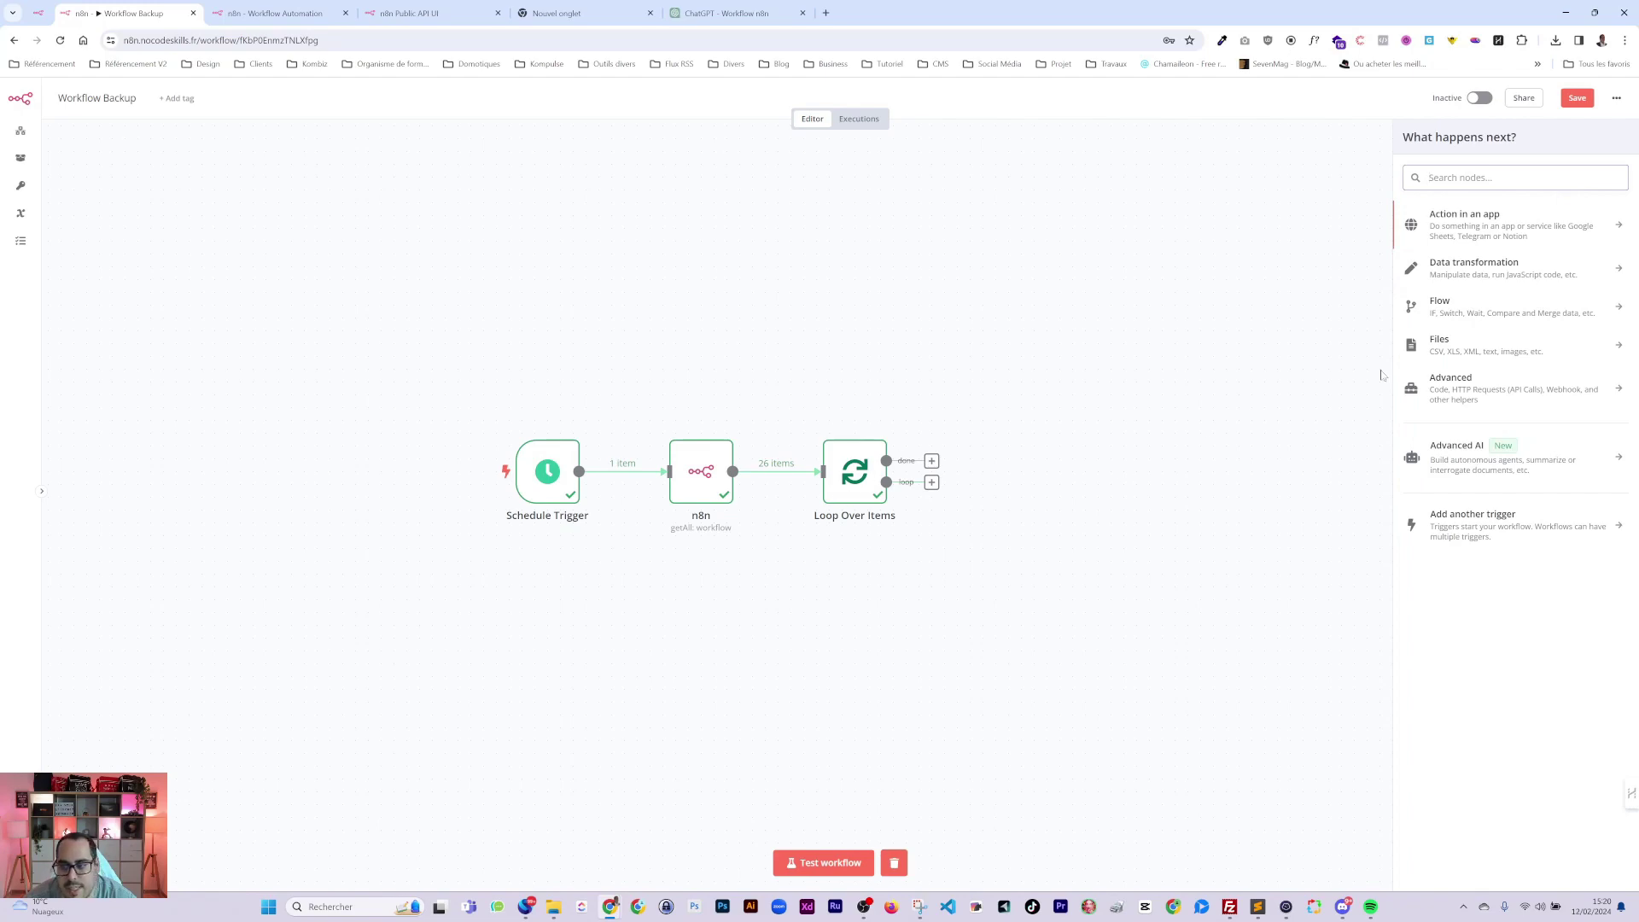
{"action": "type", "text": "js"}
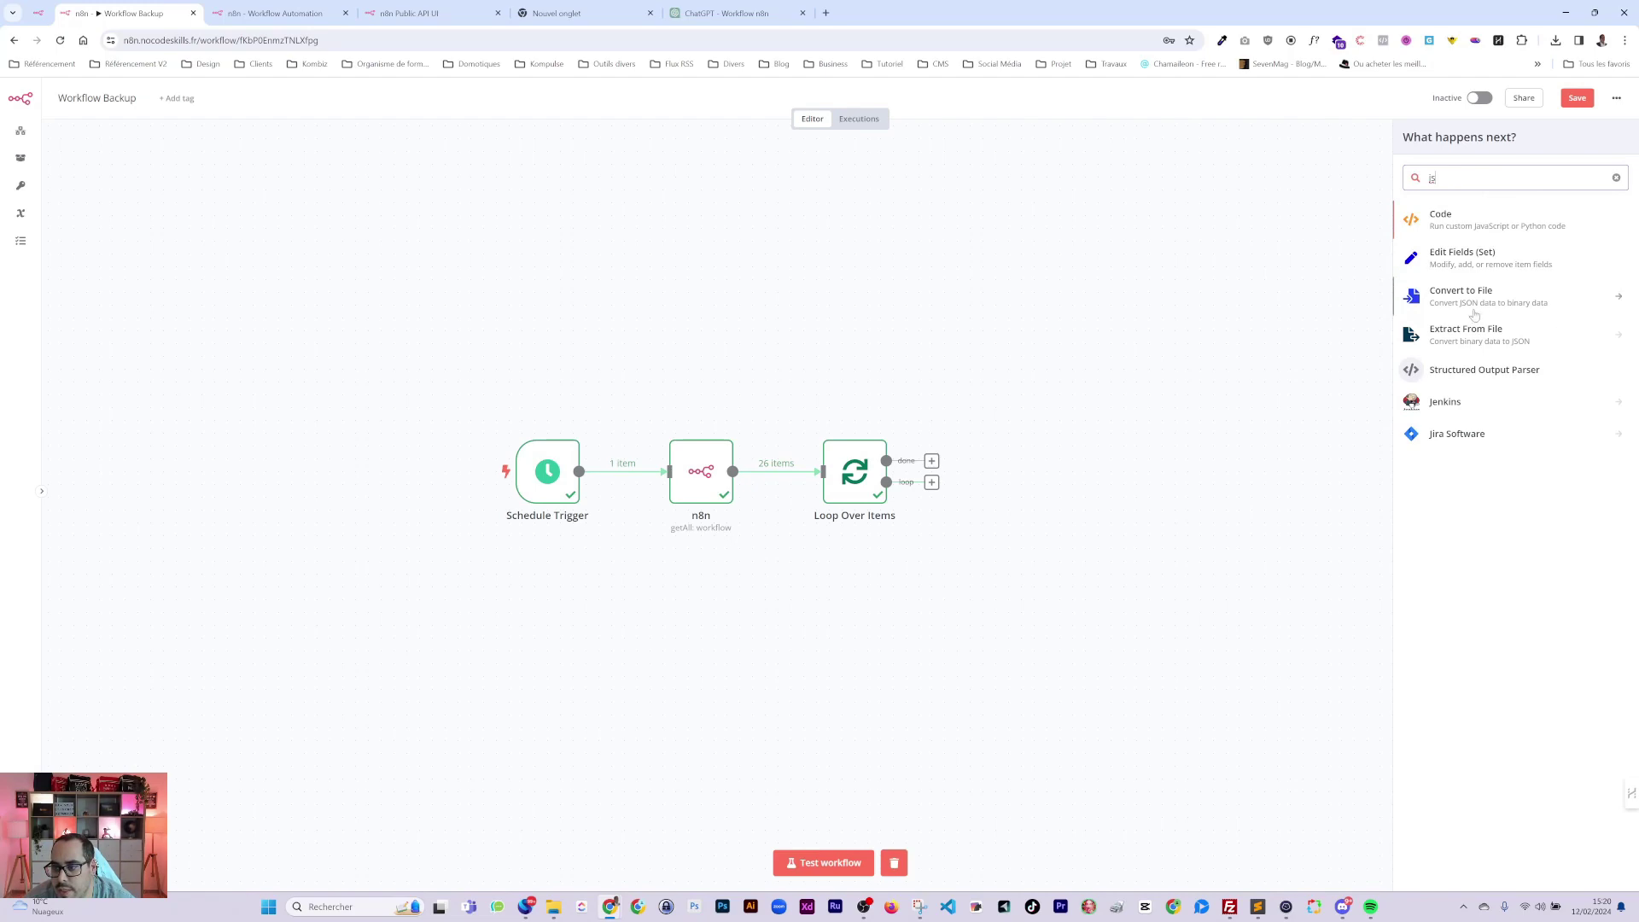
{"action": "left_click", "coordinate": [1439, 298]}
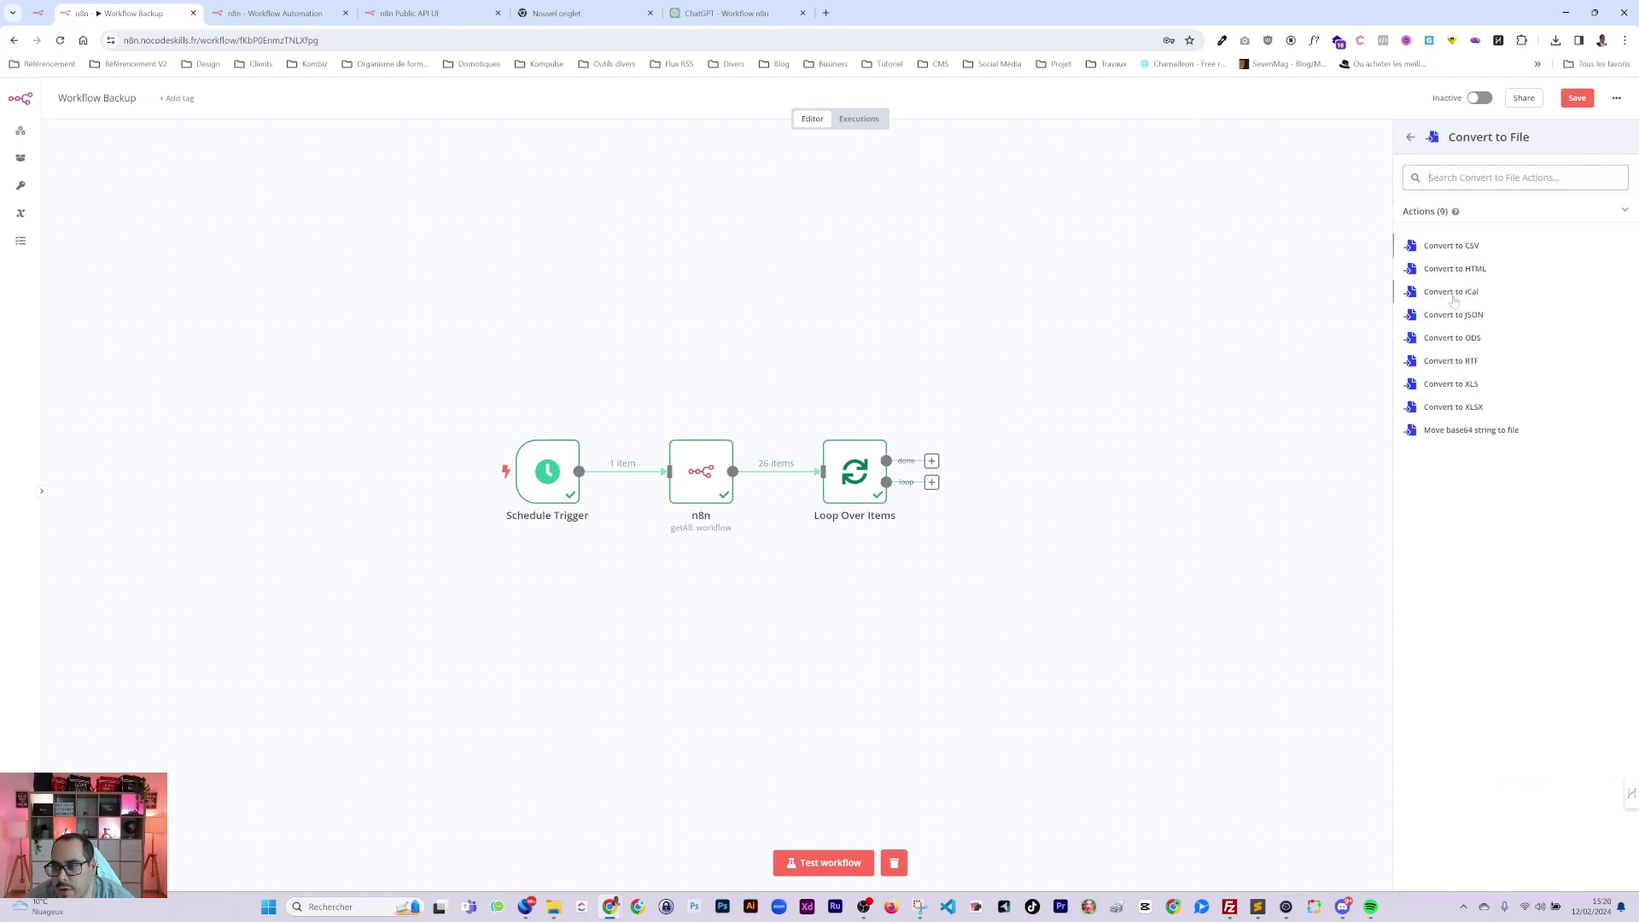
{"action": "left_click", "coordinate": [1453, 314]}
{"action": "key", "text": "Escape"}
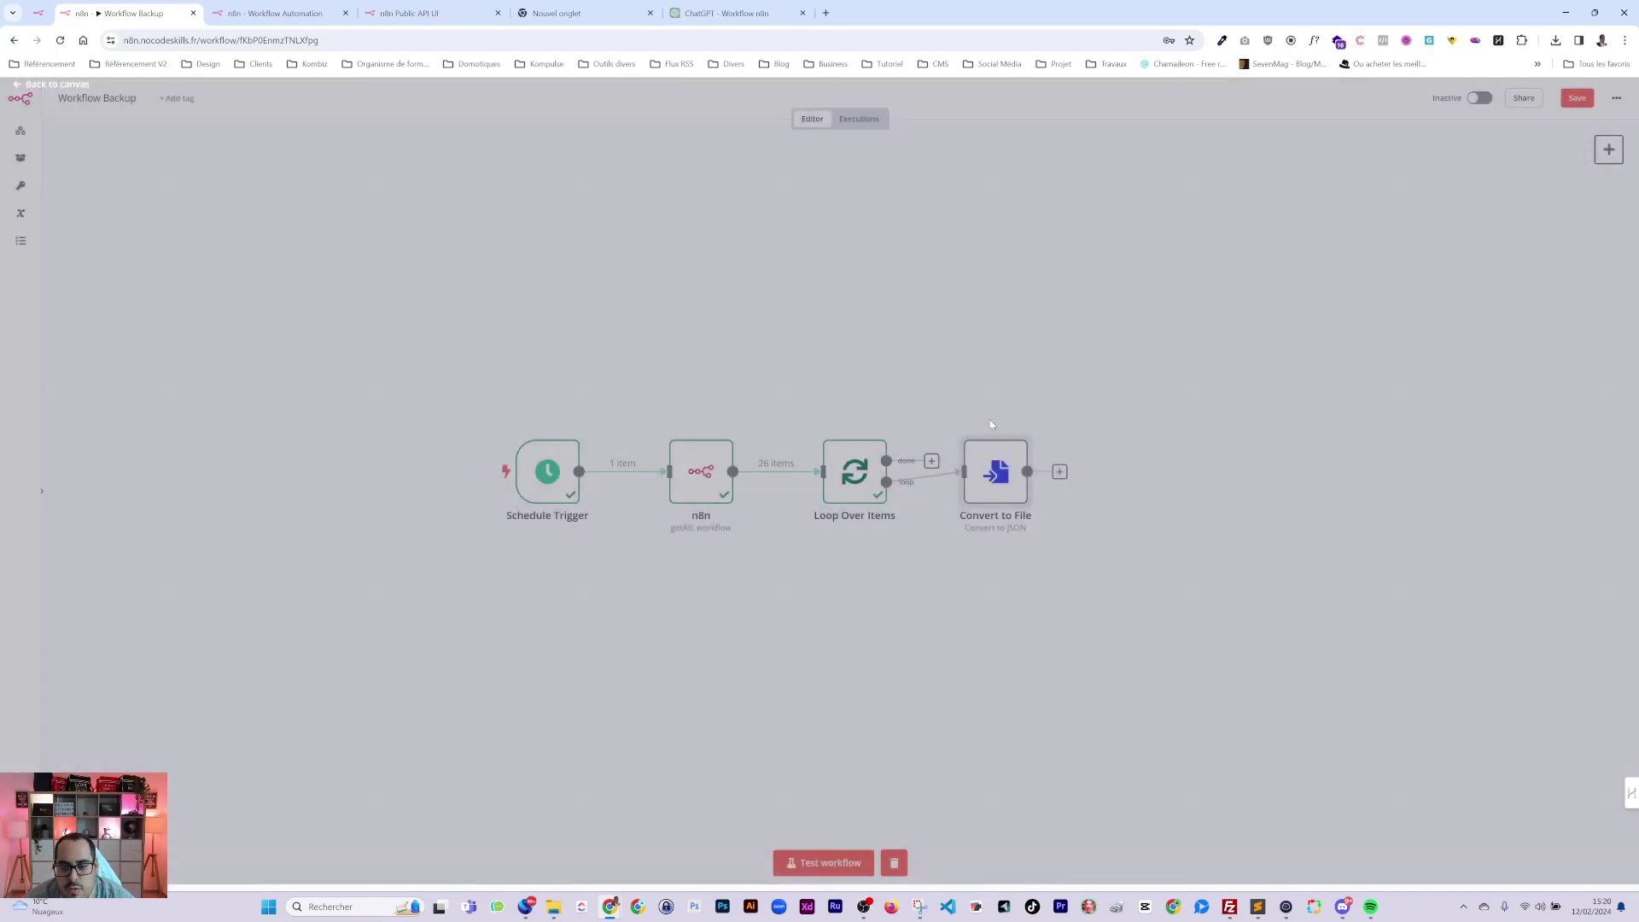
{"action": "left_click_drag", "start_coordinate": [995, 470], "coordinate": [1010, 491]}
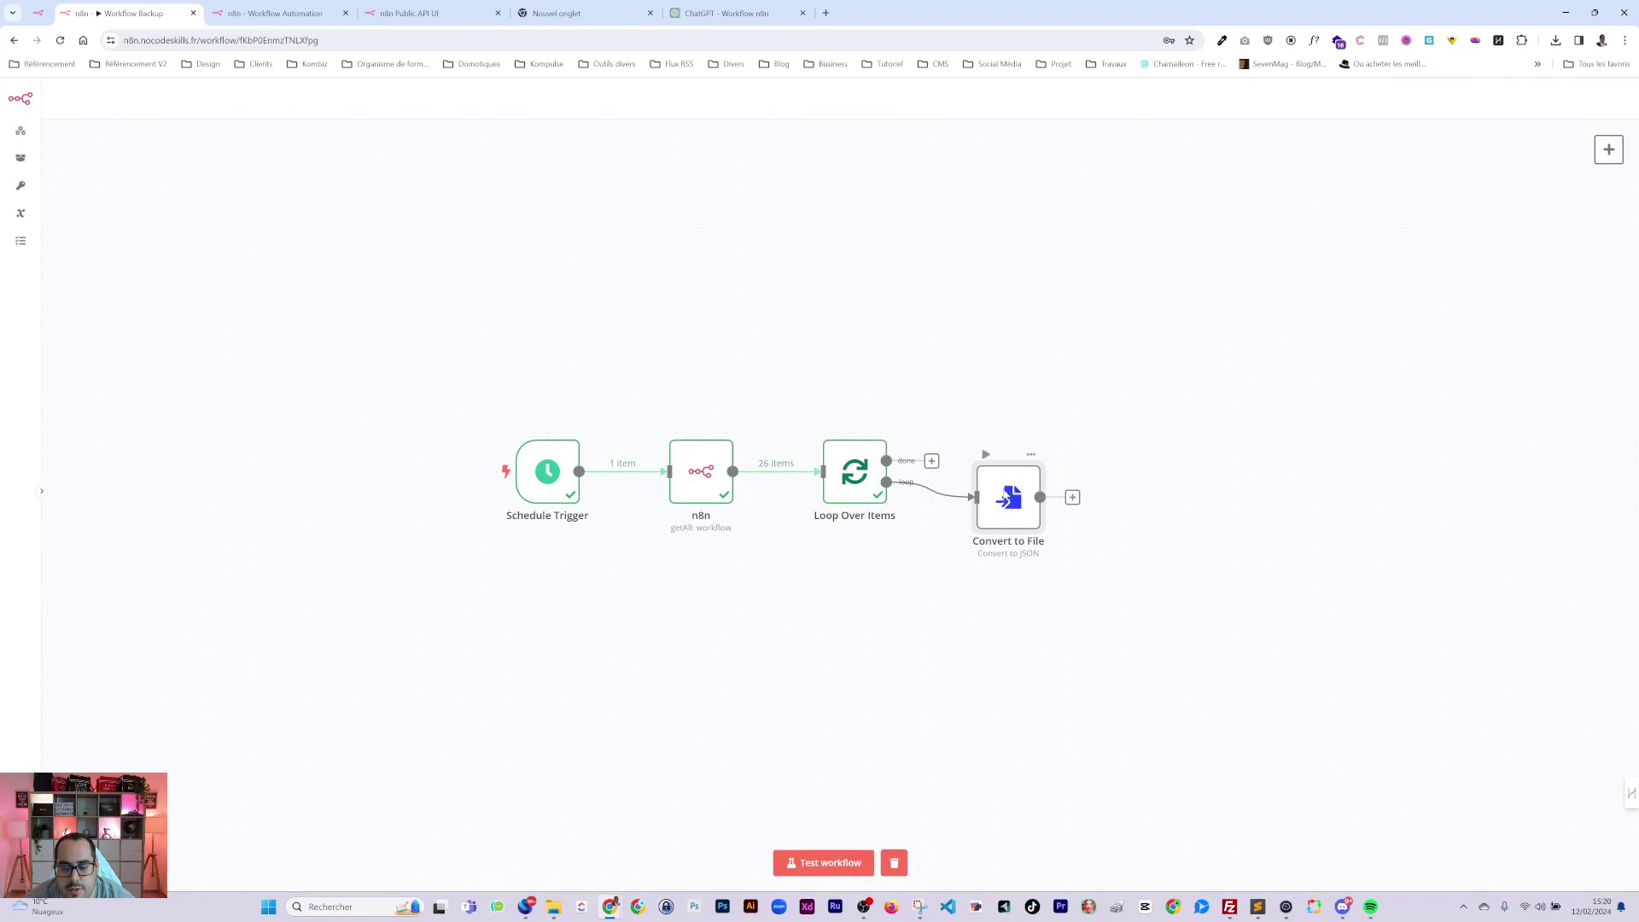
{"action": "double_click", "coordinate": [1010, 497]}
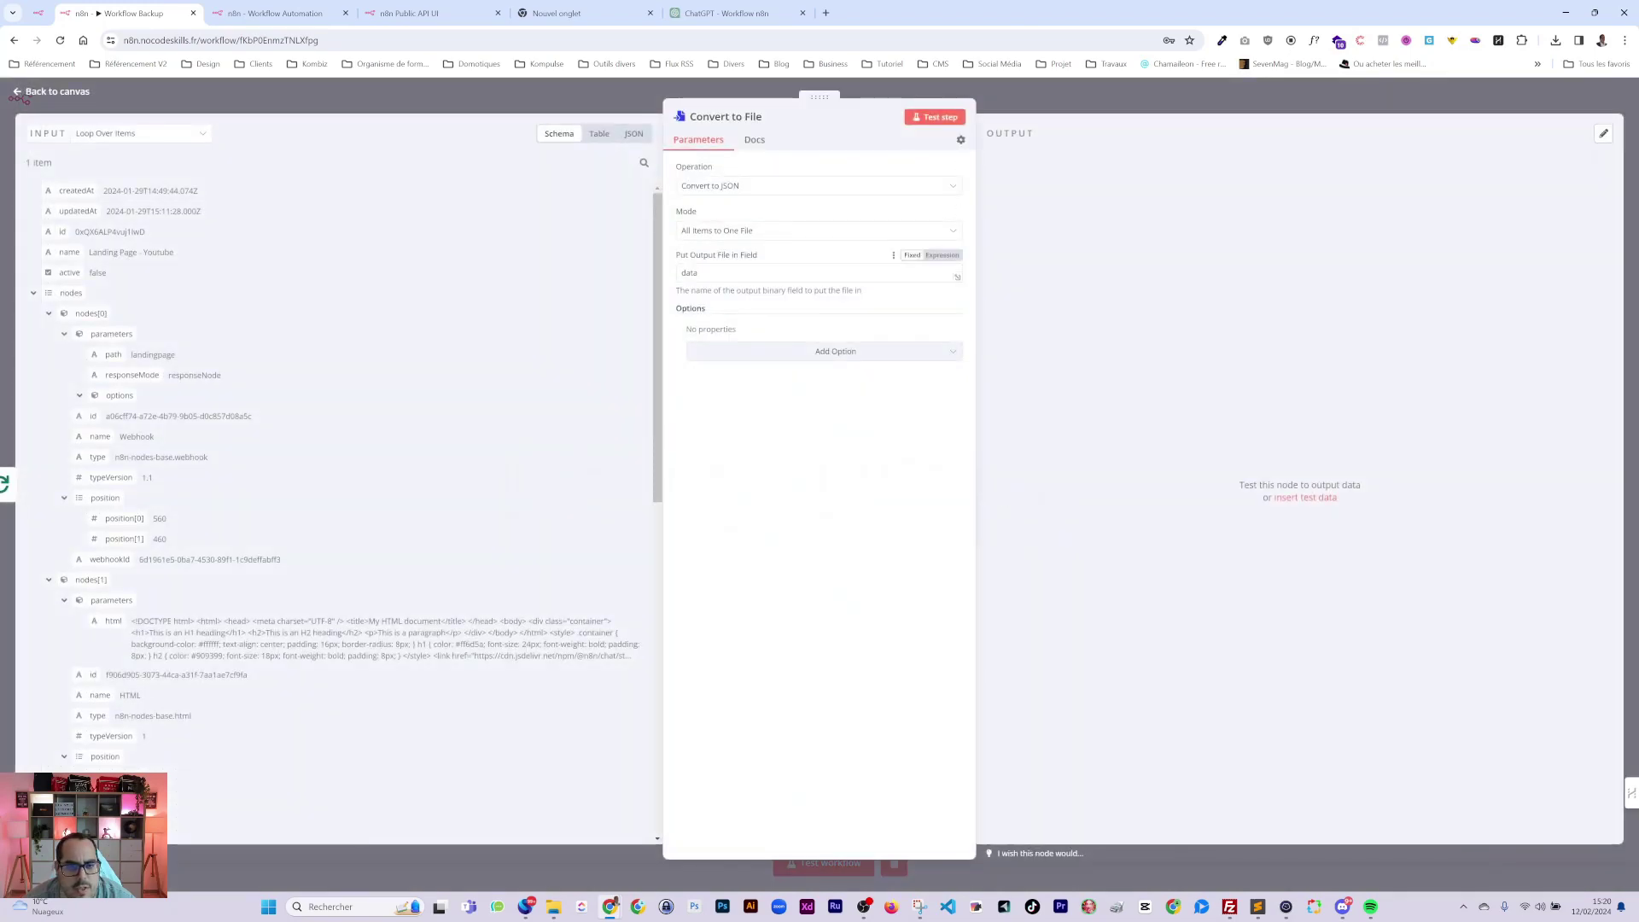
Test Convert to File, preview the 2.45 kB file.json contents, and download it.
{"action": "left_click", "coordinate": [937, 120]}
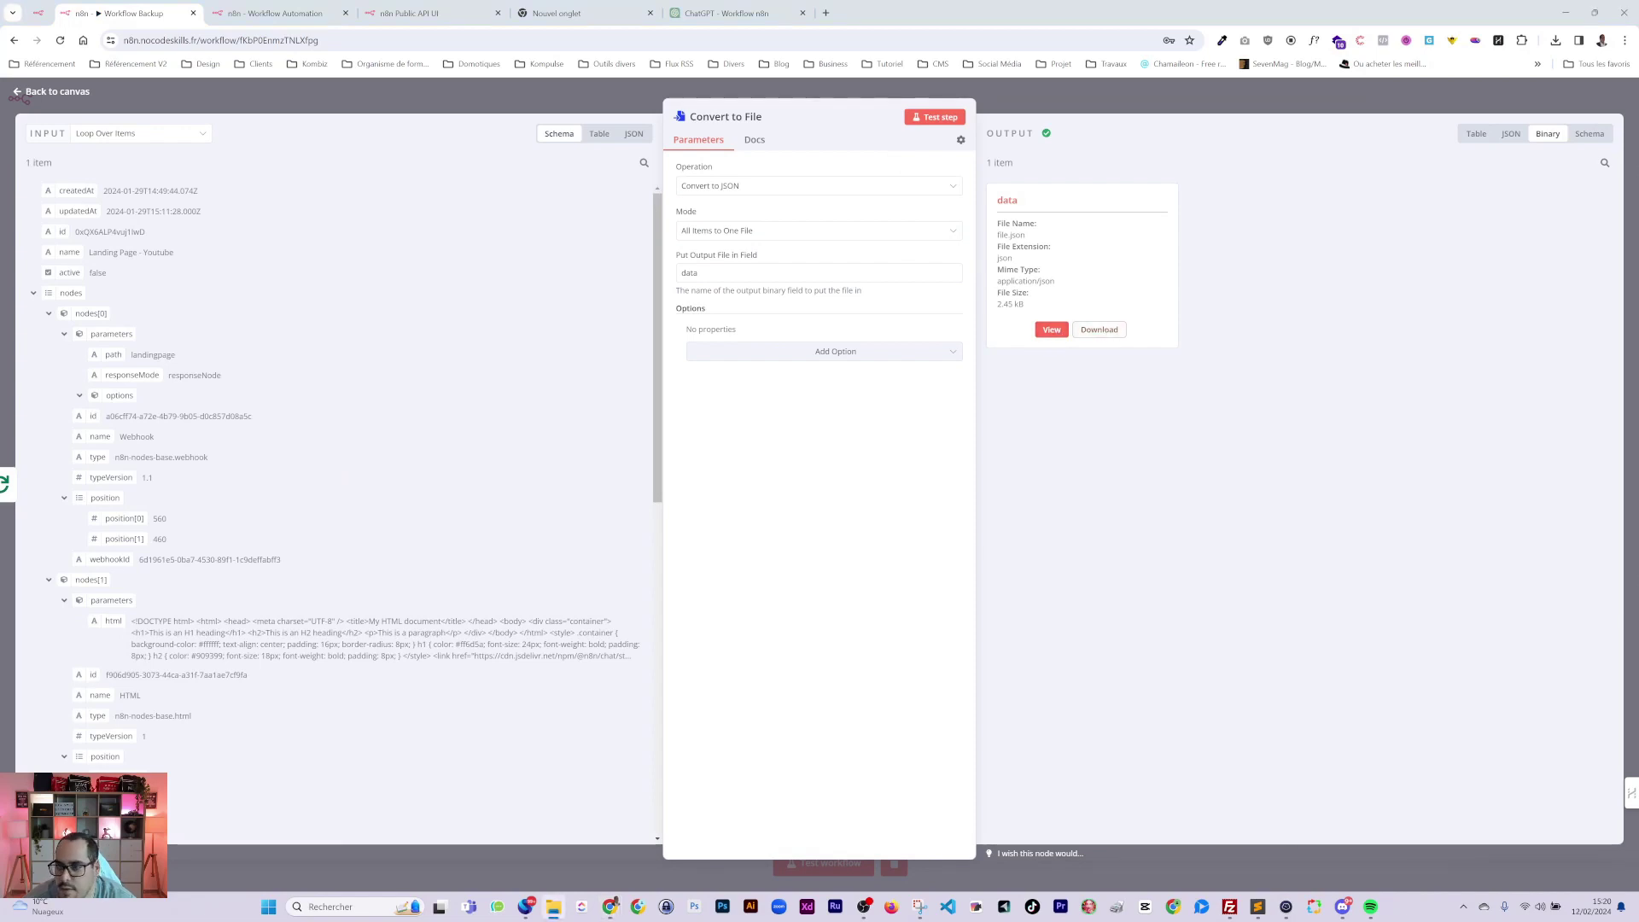
{"action": "left_click", "coordinate": [1049, 331]}
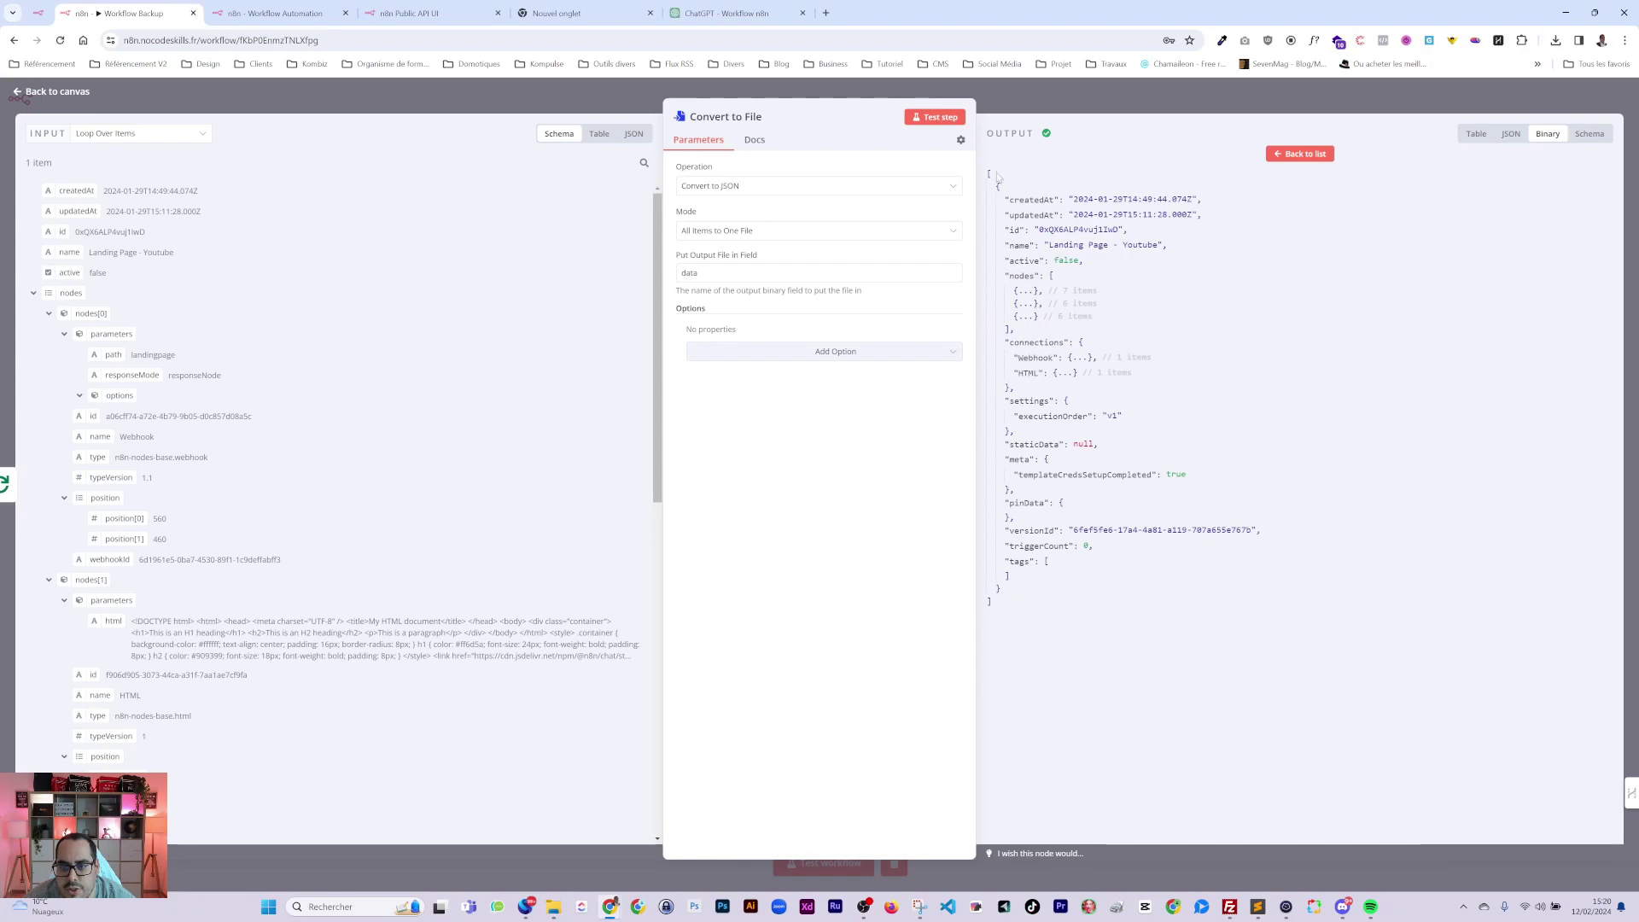
{"action": "left_click", "coordinate": [1295, 159]}
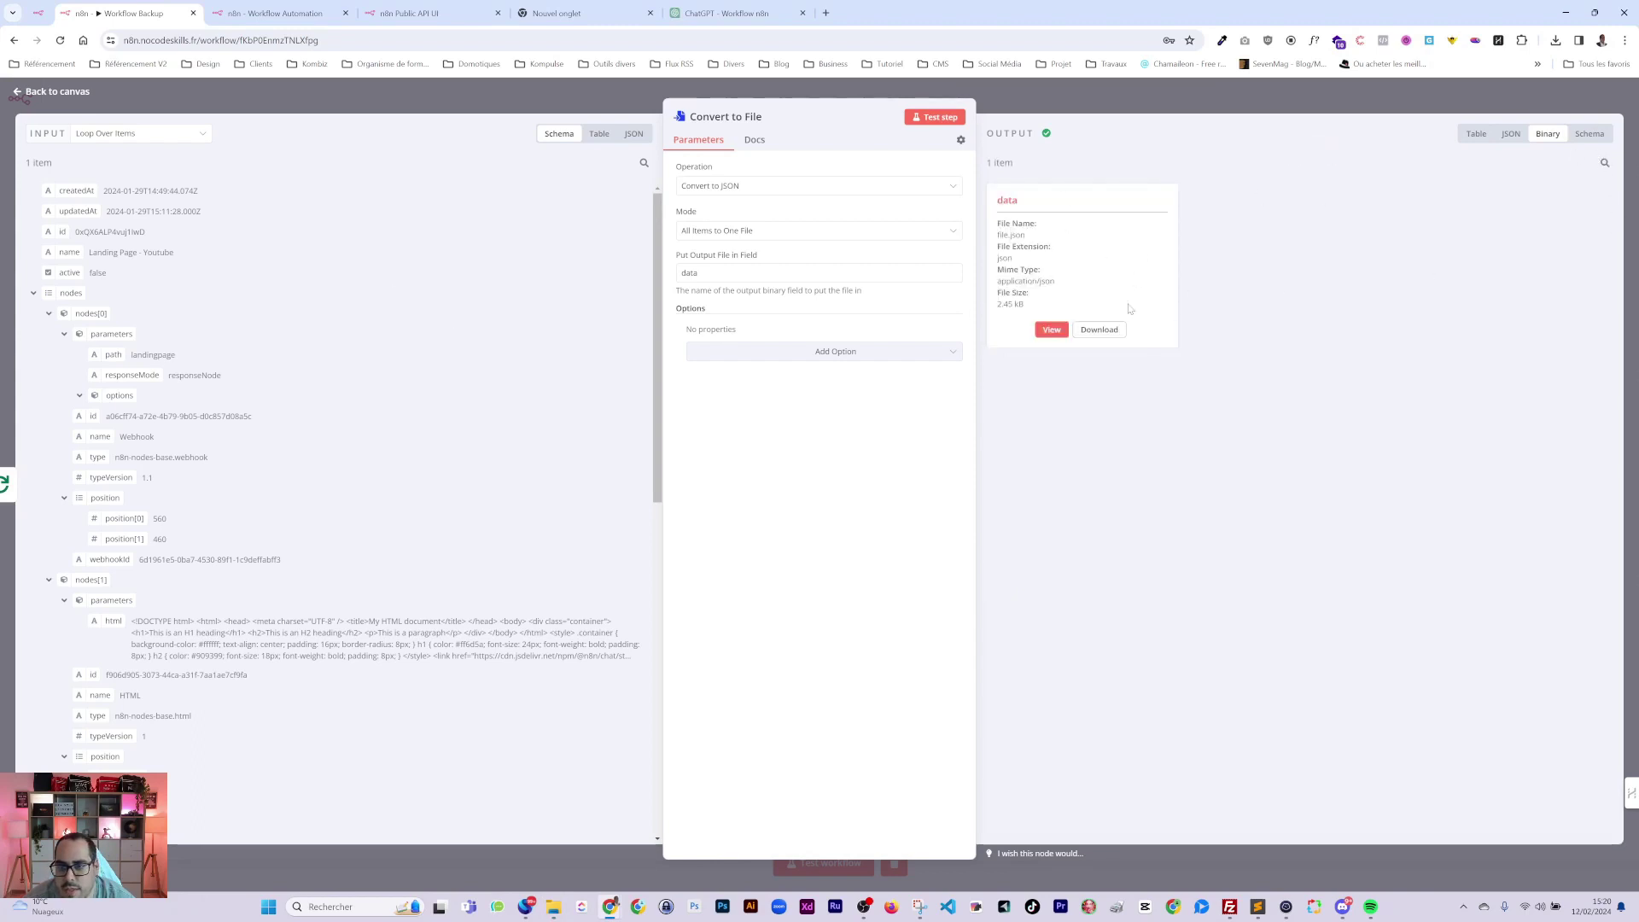
{"action": "left_click", "coordinate": [1099, 330]}
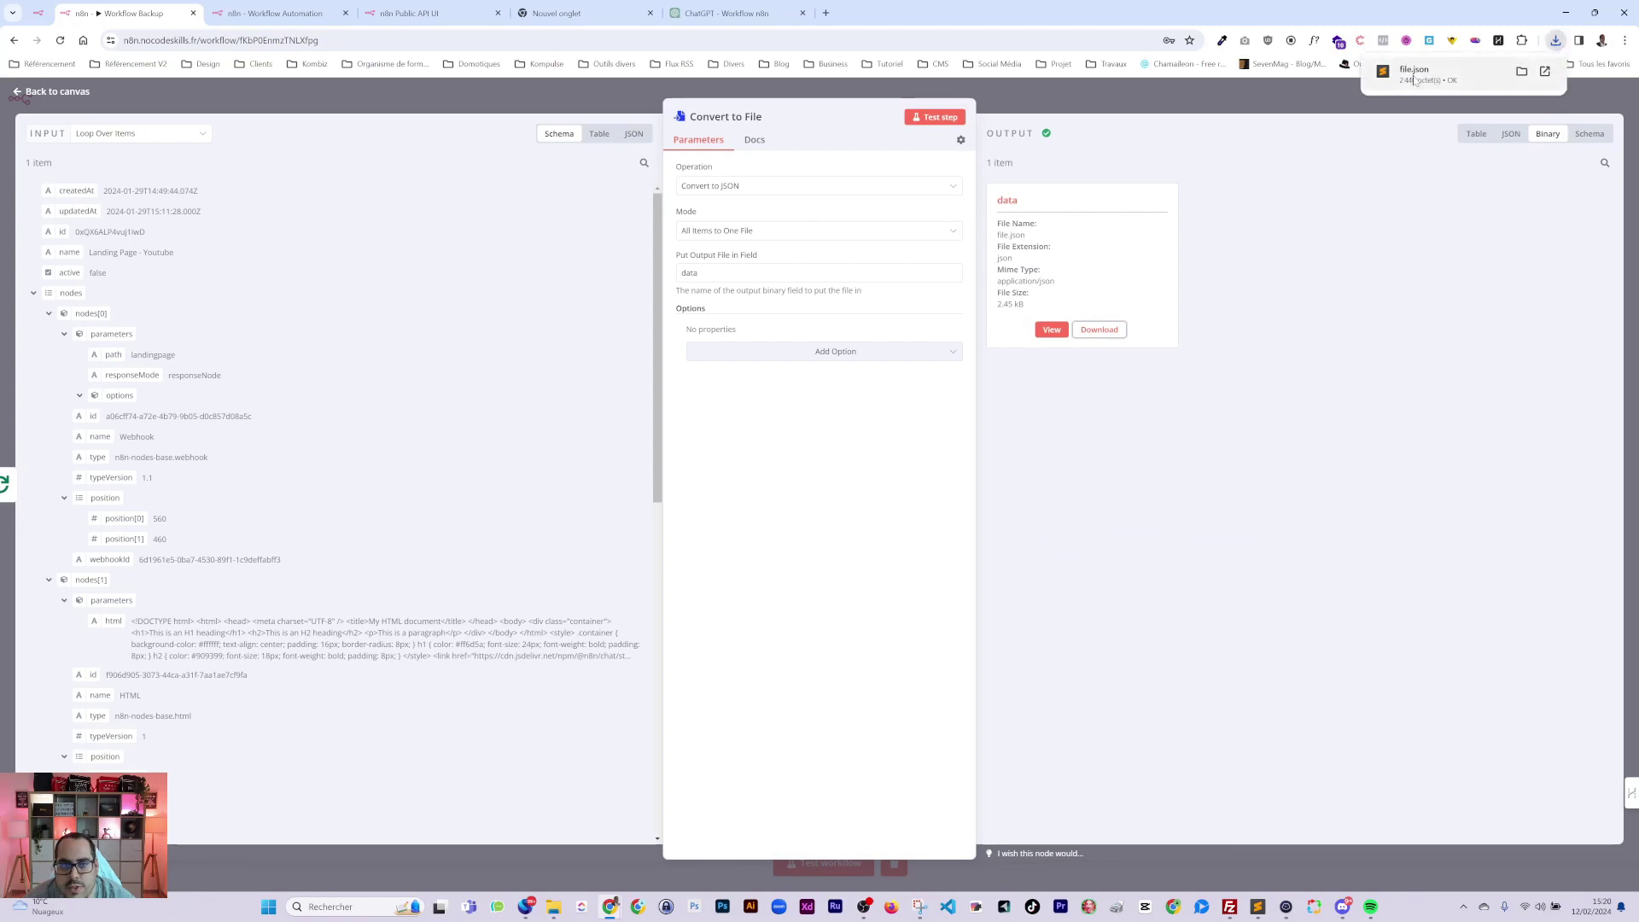
Import Workflow_Backup.json into the workflow from file.
{"action": "left_click", "coordinate": [1083, 97]}
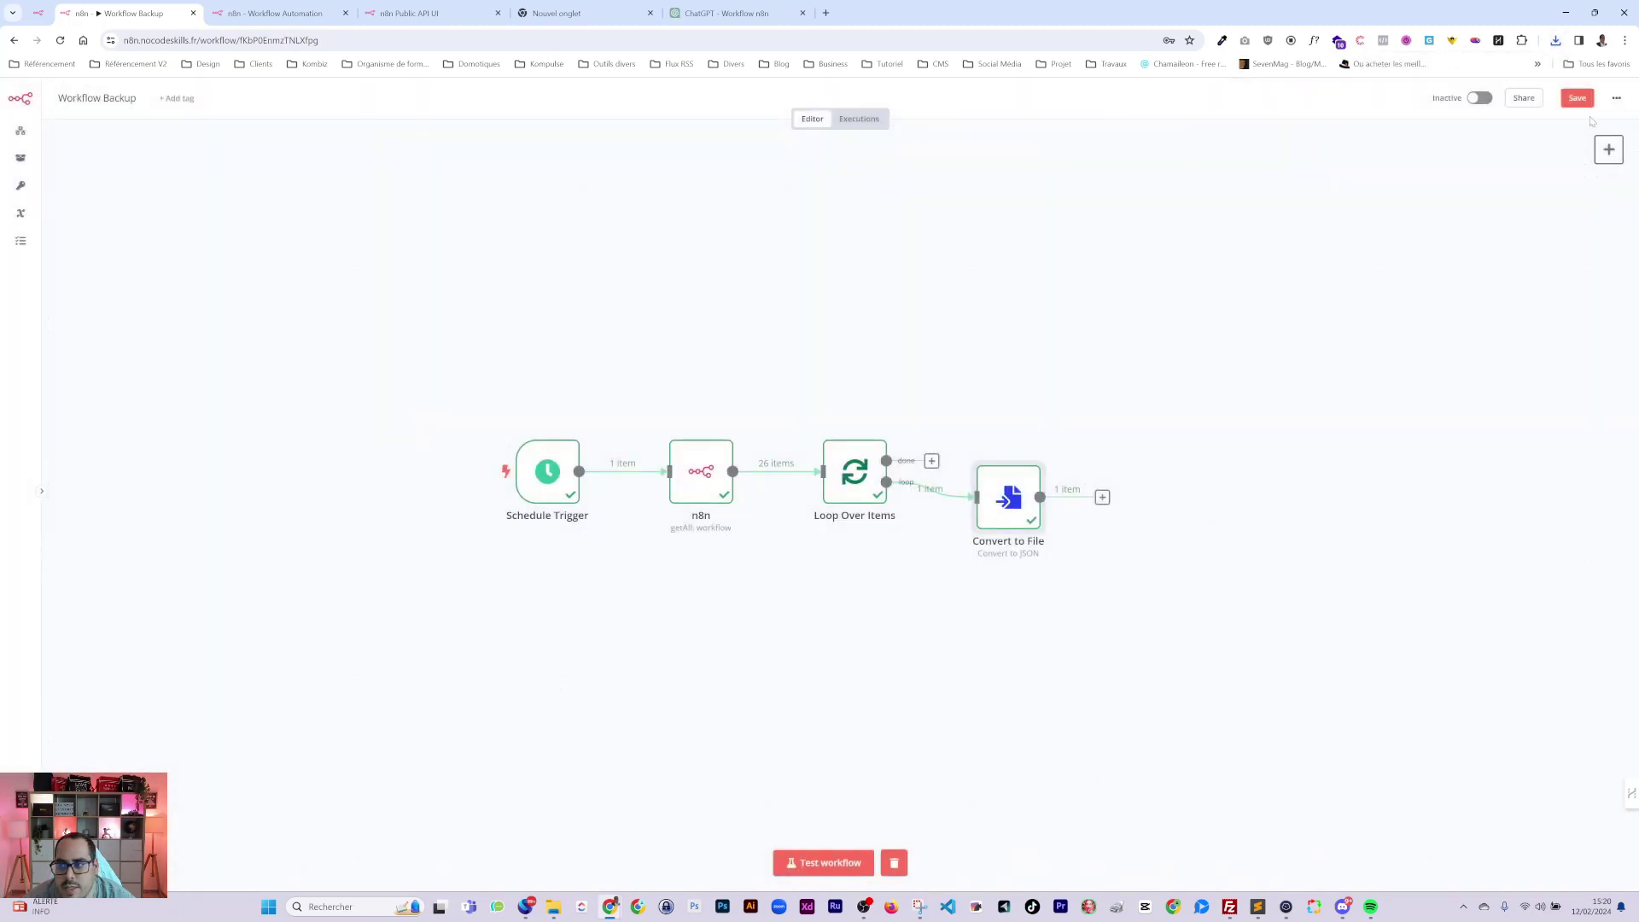
{"action": "left_click", "coordinate": [1618, 99]}
{"action": "left_click", "coordinate": [1571, 187]}
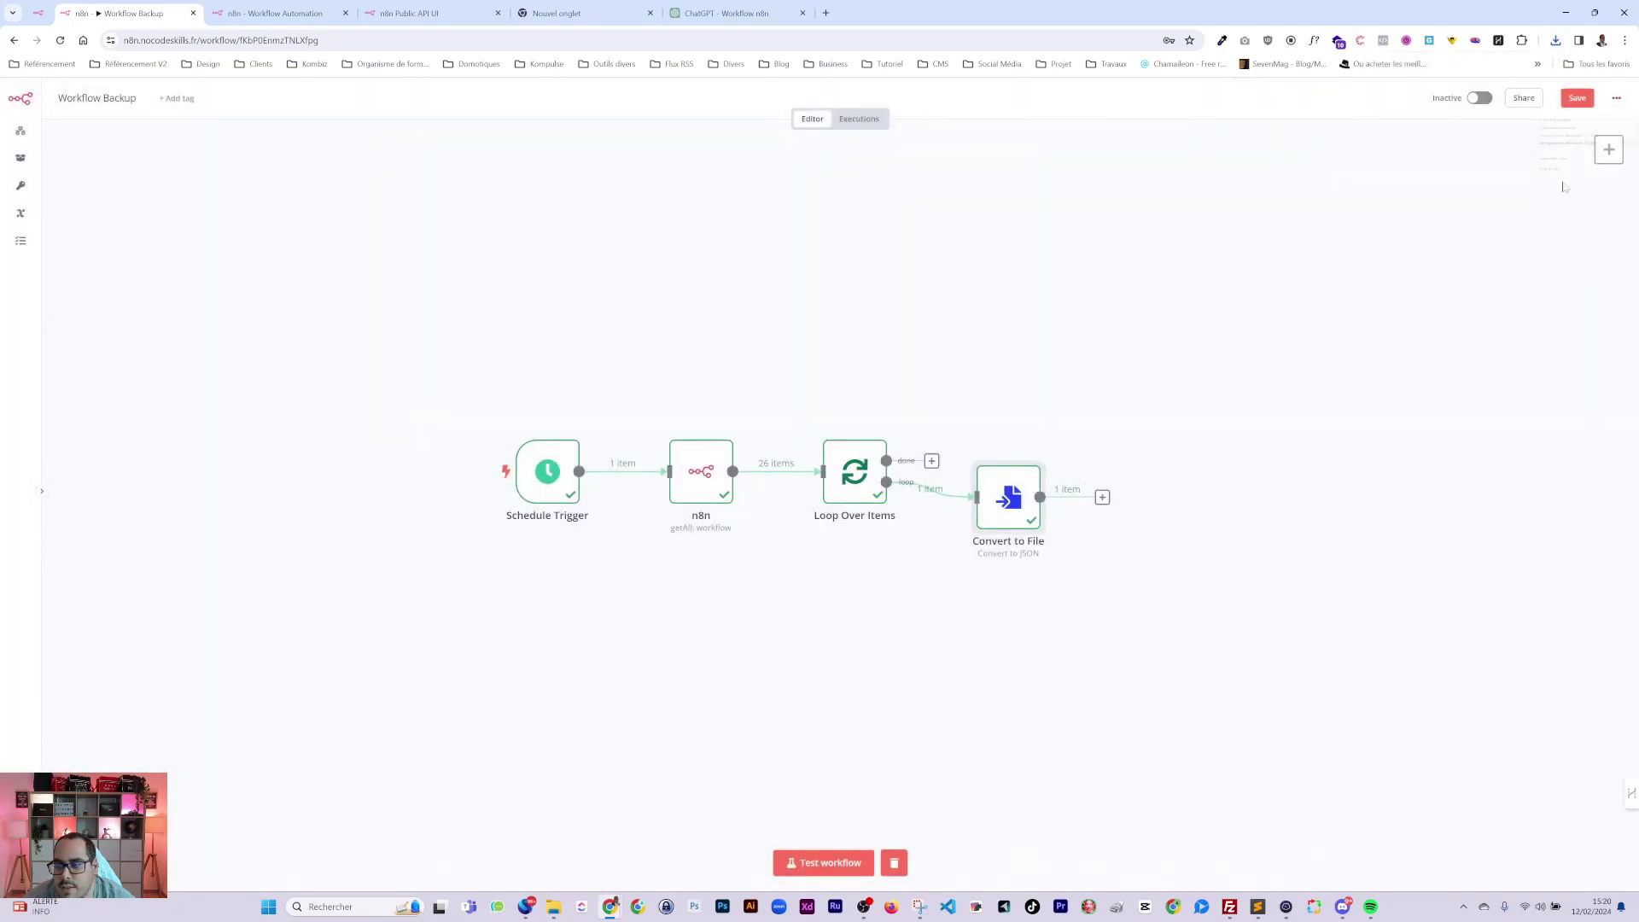
{"action": "double_click", "coordinate": [158, 137]}
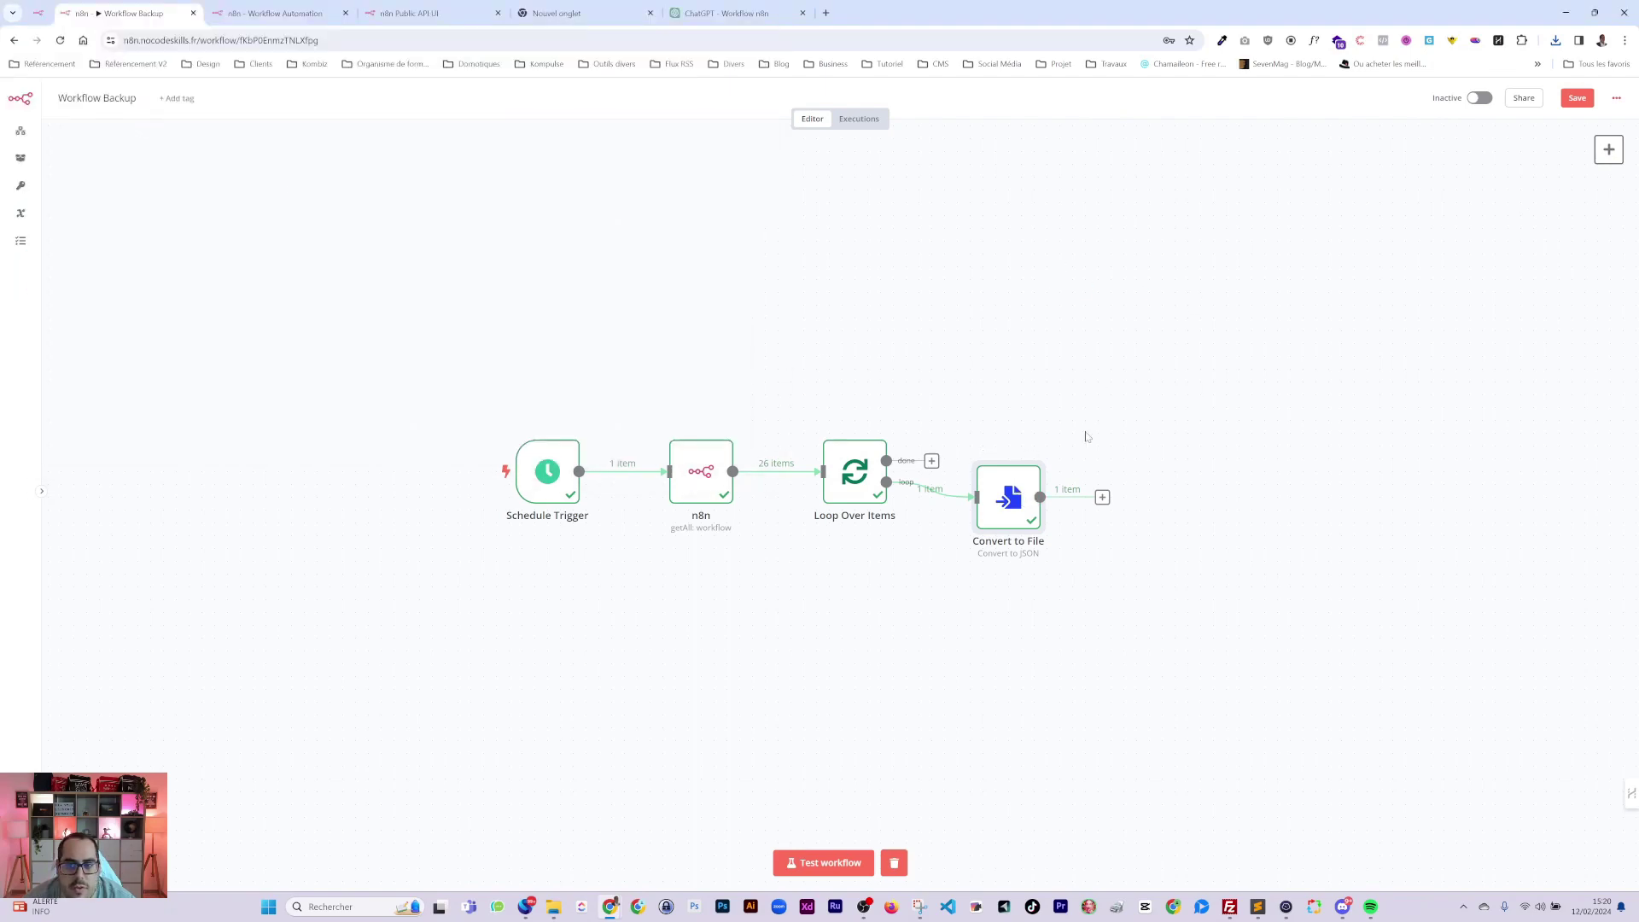
Set Convert to File mode to Each Item to Separate File and re-test it.
{"action": "double_click", "coordinate": [1016, 497]}
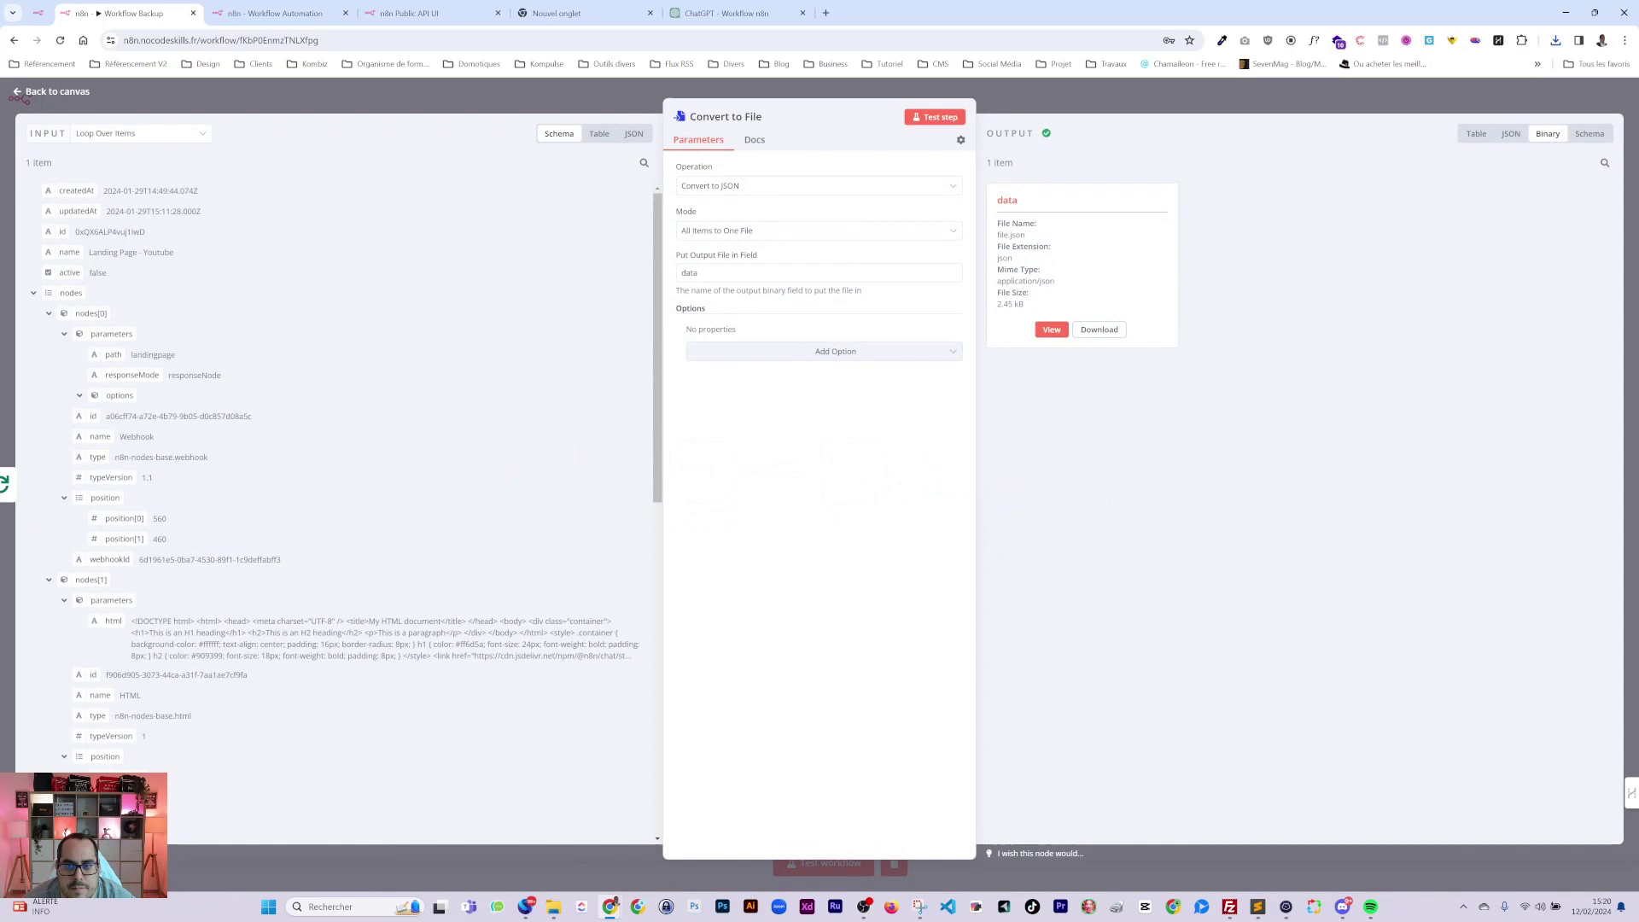
{"action": "left_click", "coordinate": [1057, 330]}
{"action": "left_click", "coordinate": [988, 175]}
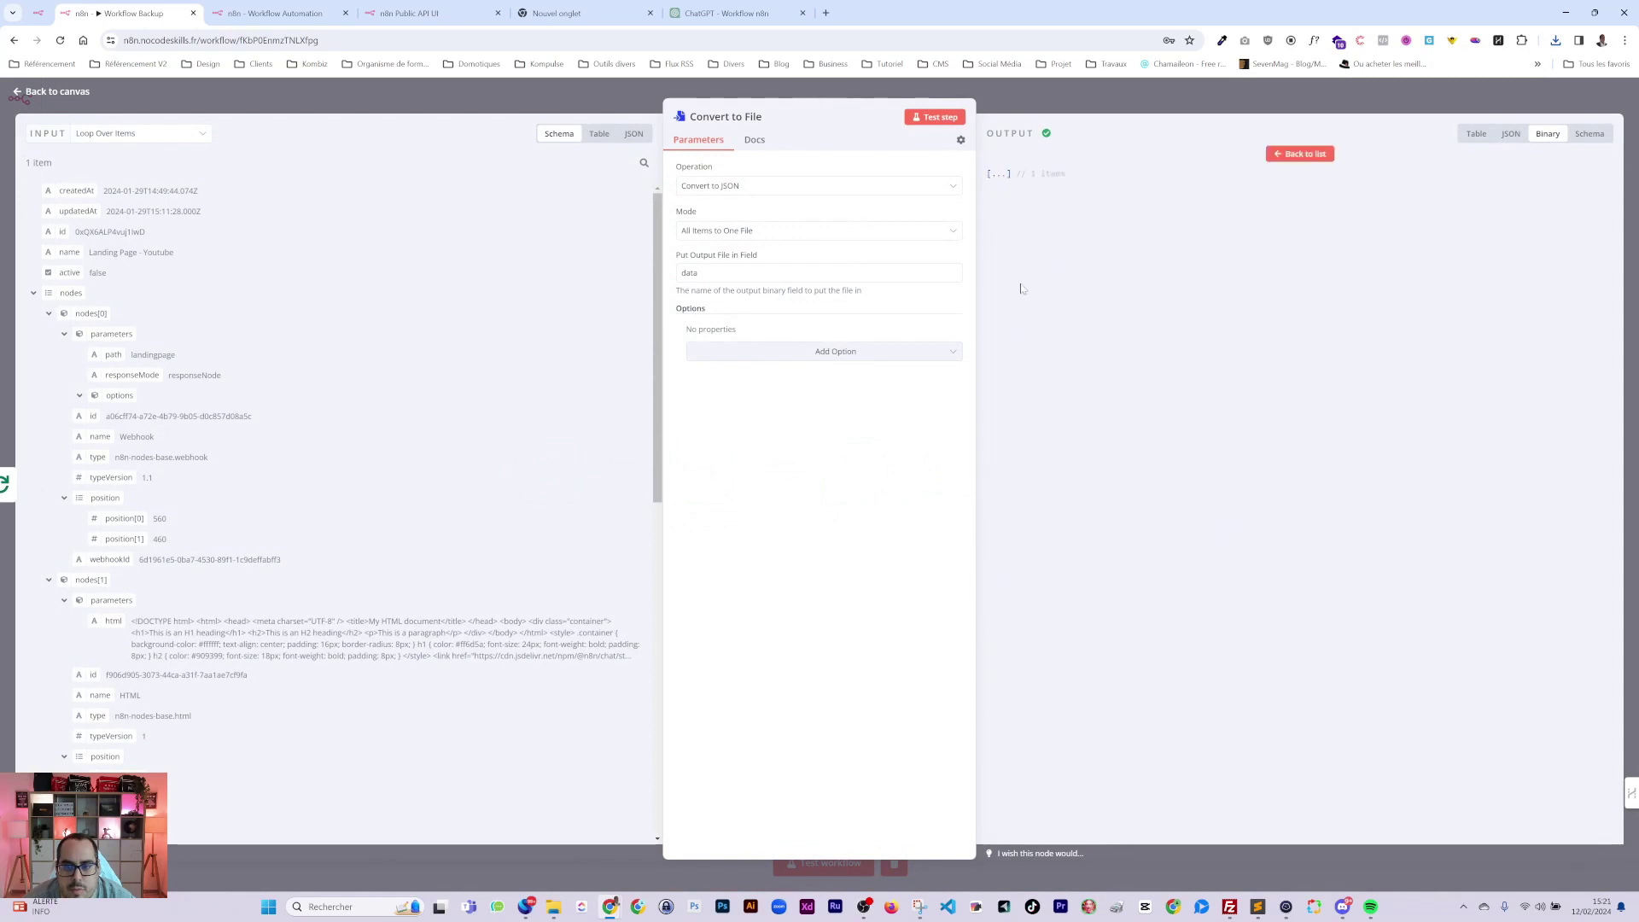
{"action": "left_click", "coordinate": [999, 177]}
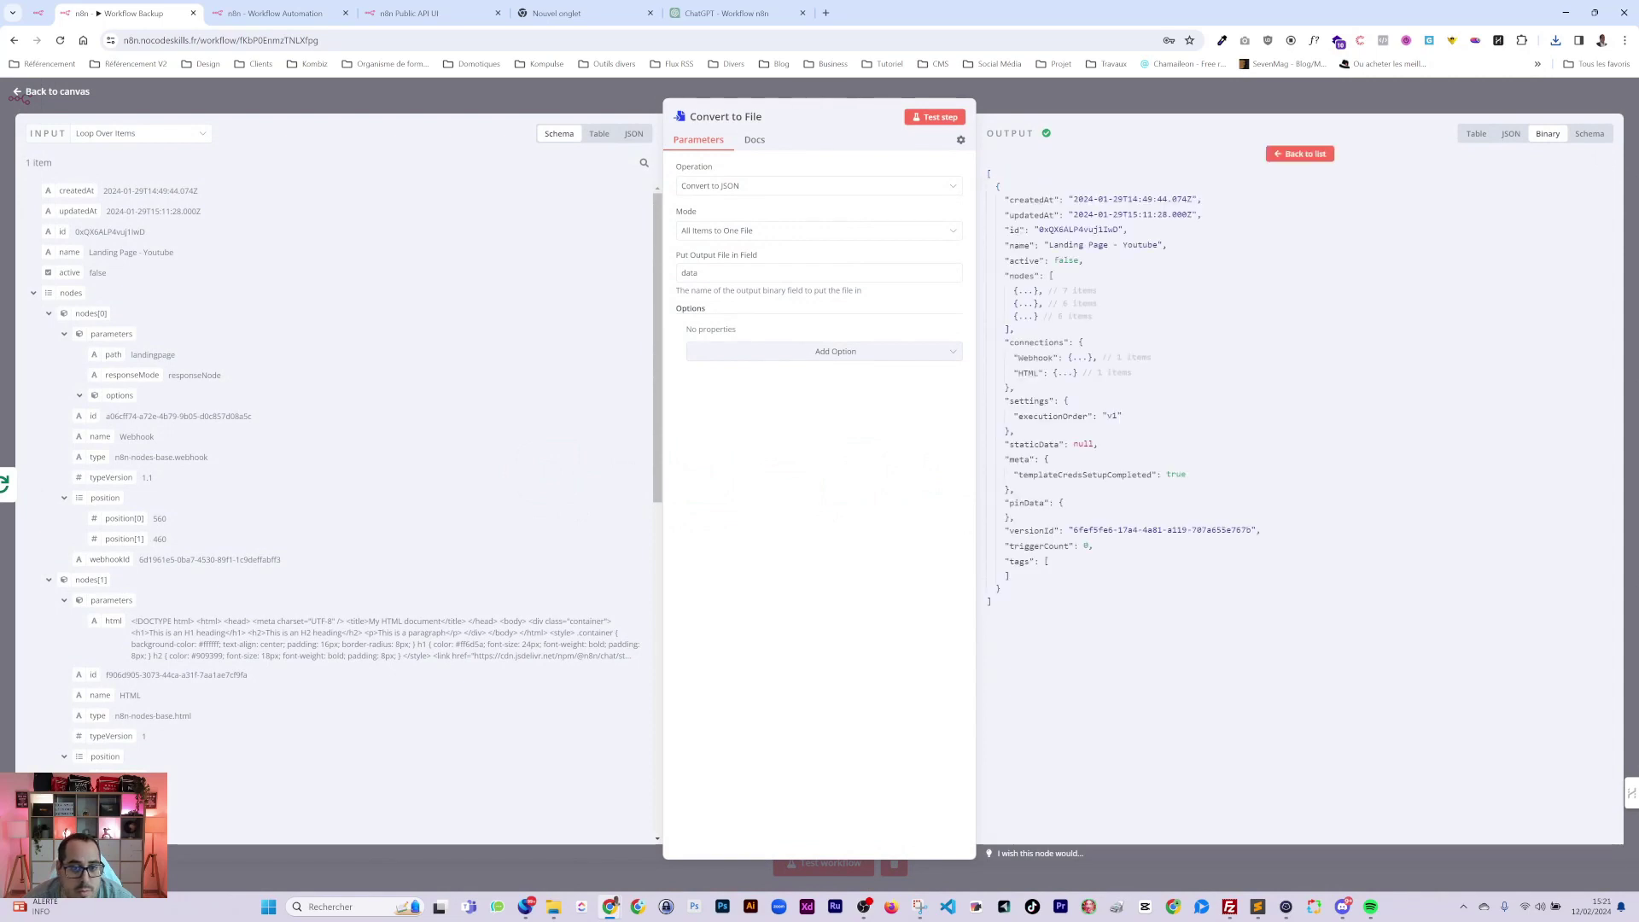
{"action": "left_click", "coordinate": [717, 232]}
{"action": "left_click", "coordinate": [745, 285]}
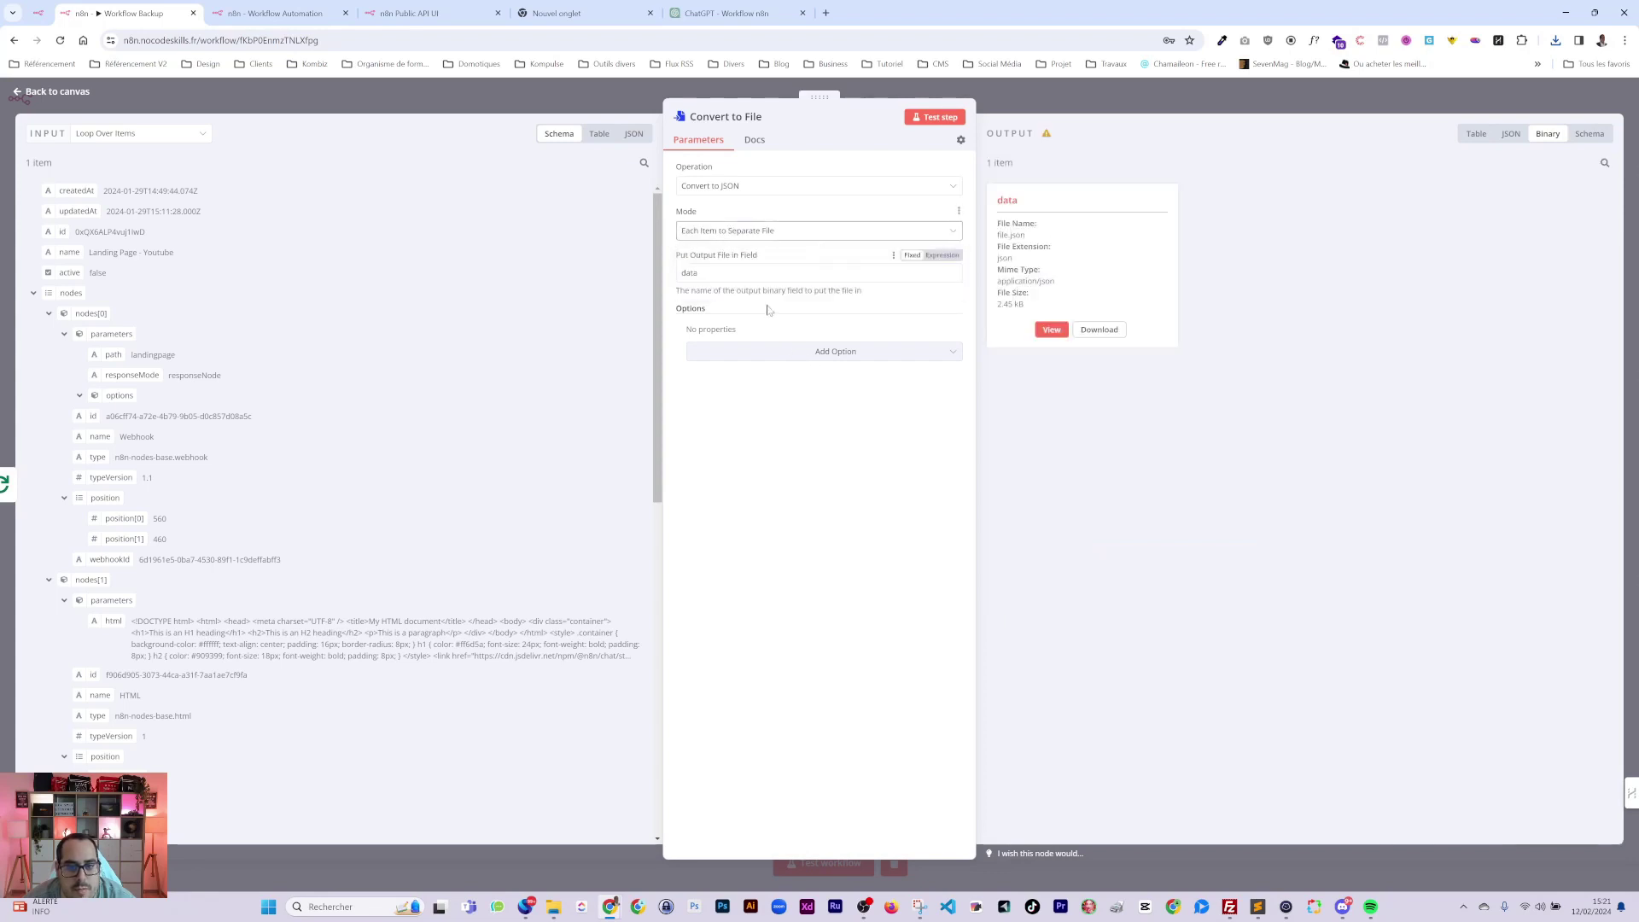
{"action": "left_click", "coordinate": [939, 120]}
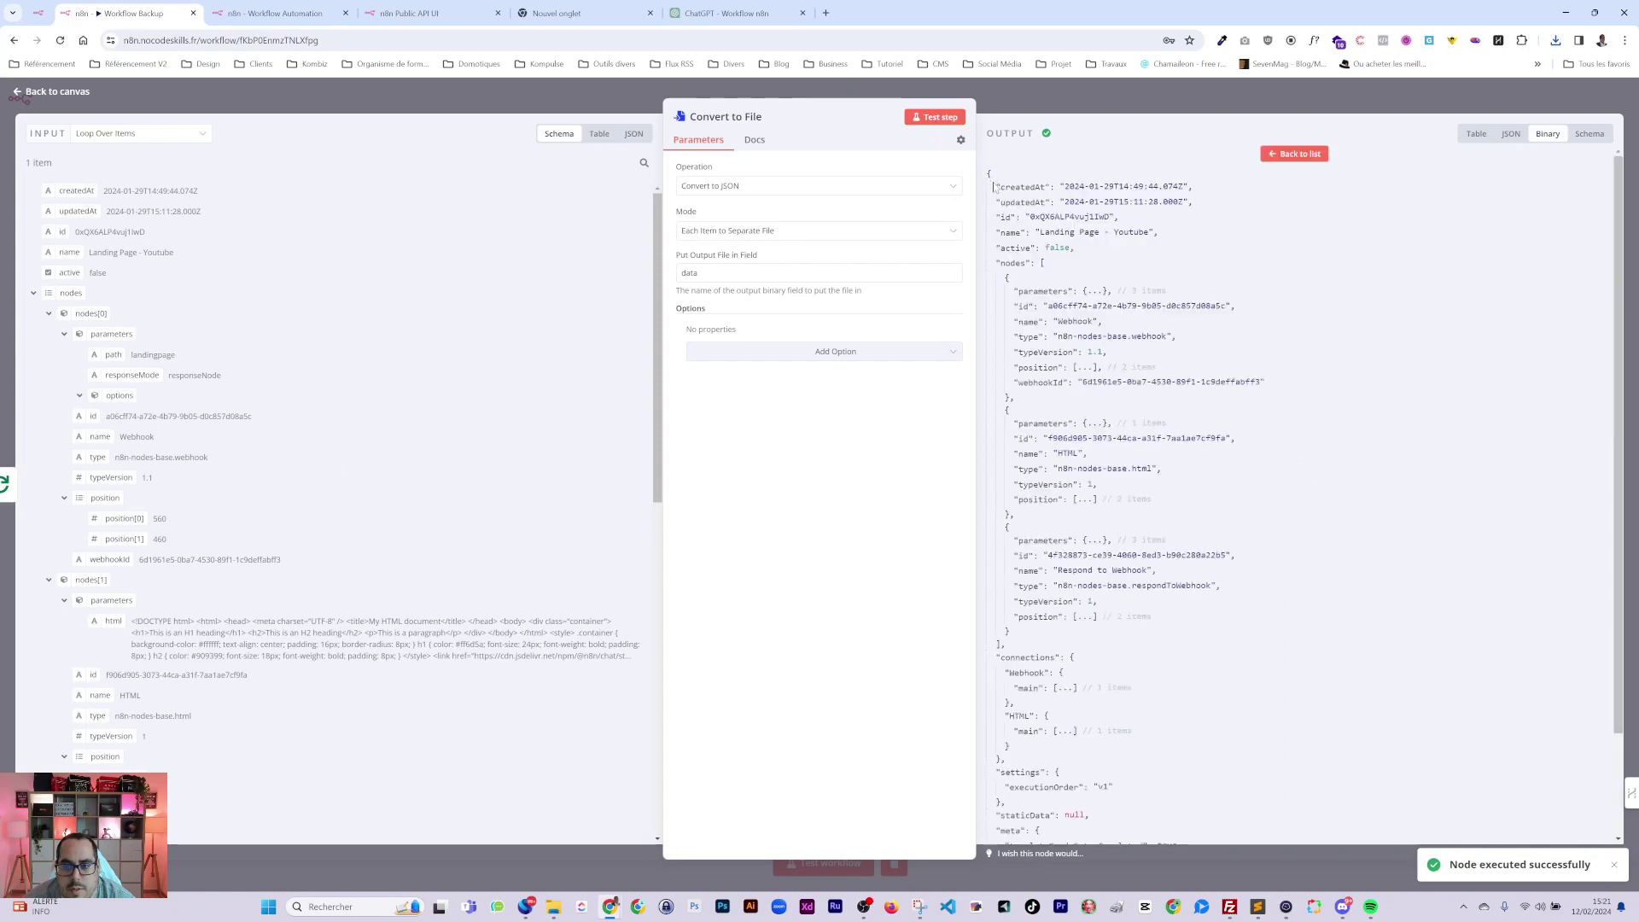
{"action": "scroll", "coordinate": [1042, 438], "scroll_direction": "down", "scroll_amount": 3}
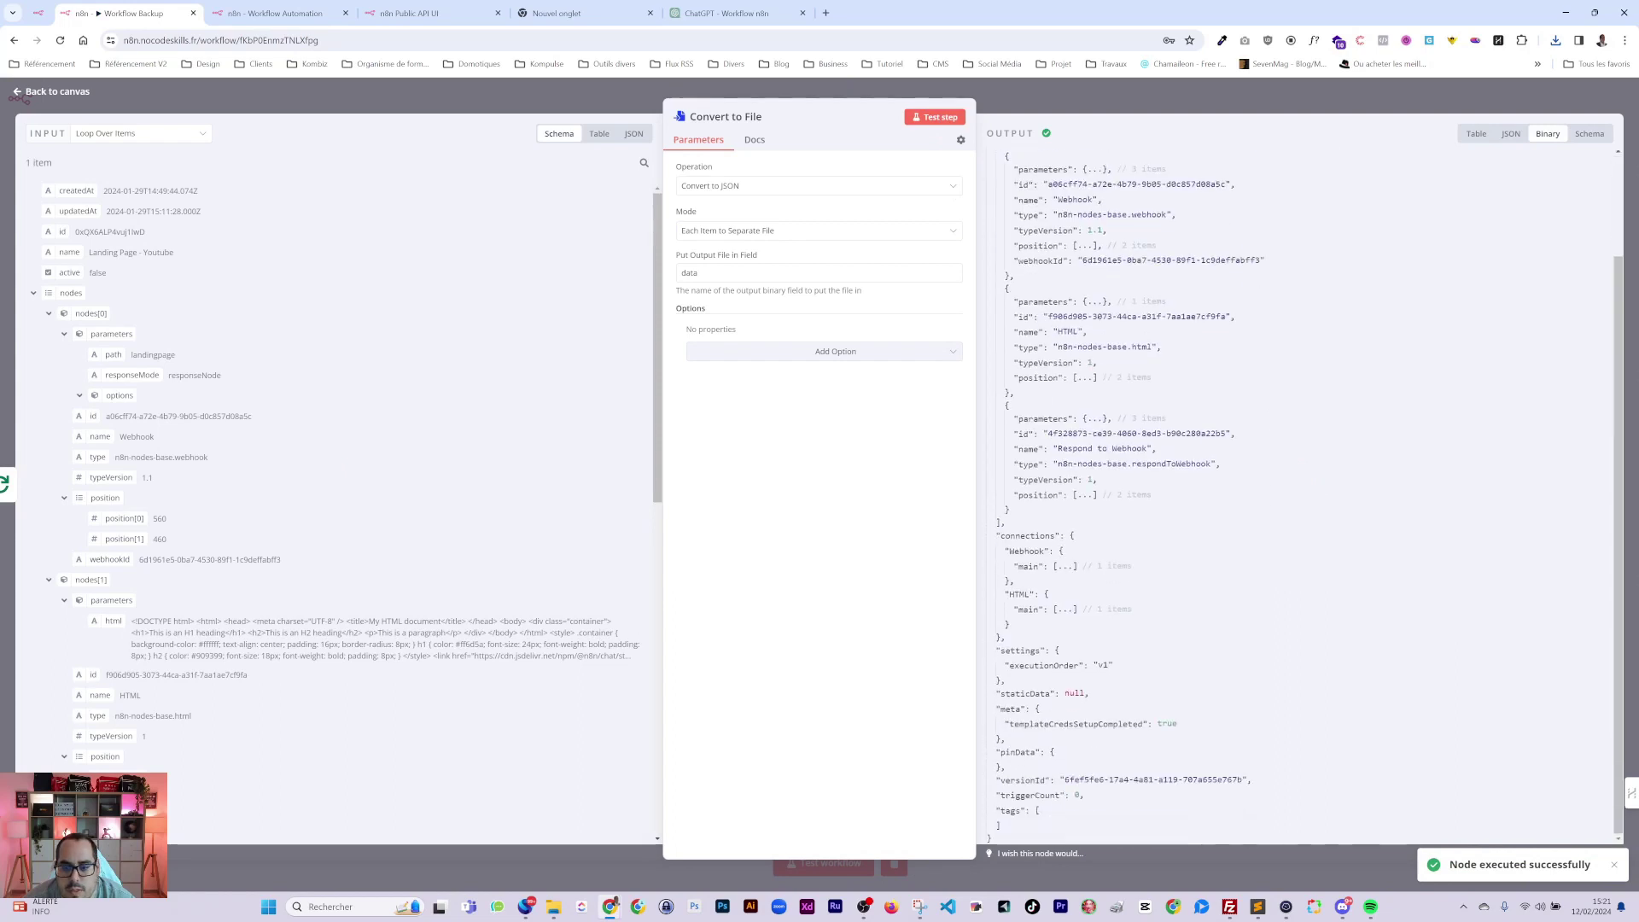
{"action": "scroll", "coordinate": [1093, 478], "scroll_direction": "up", "scroll_amount": 3}
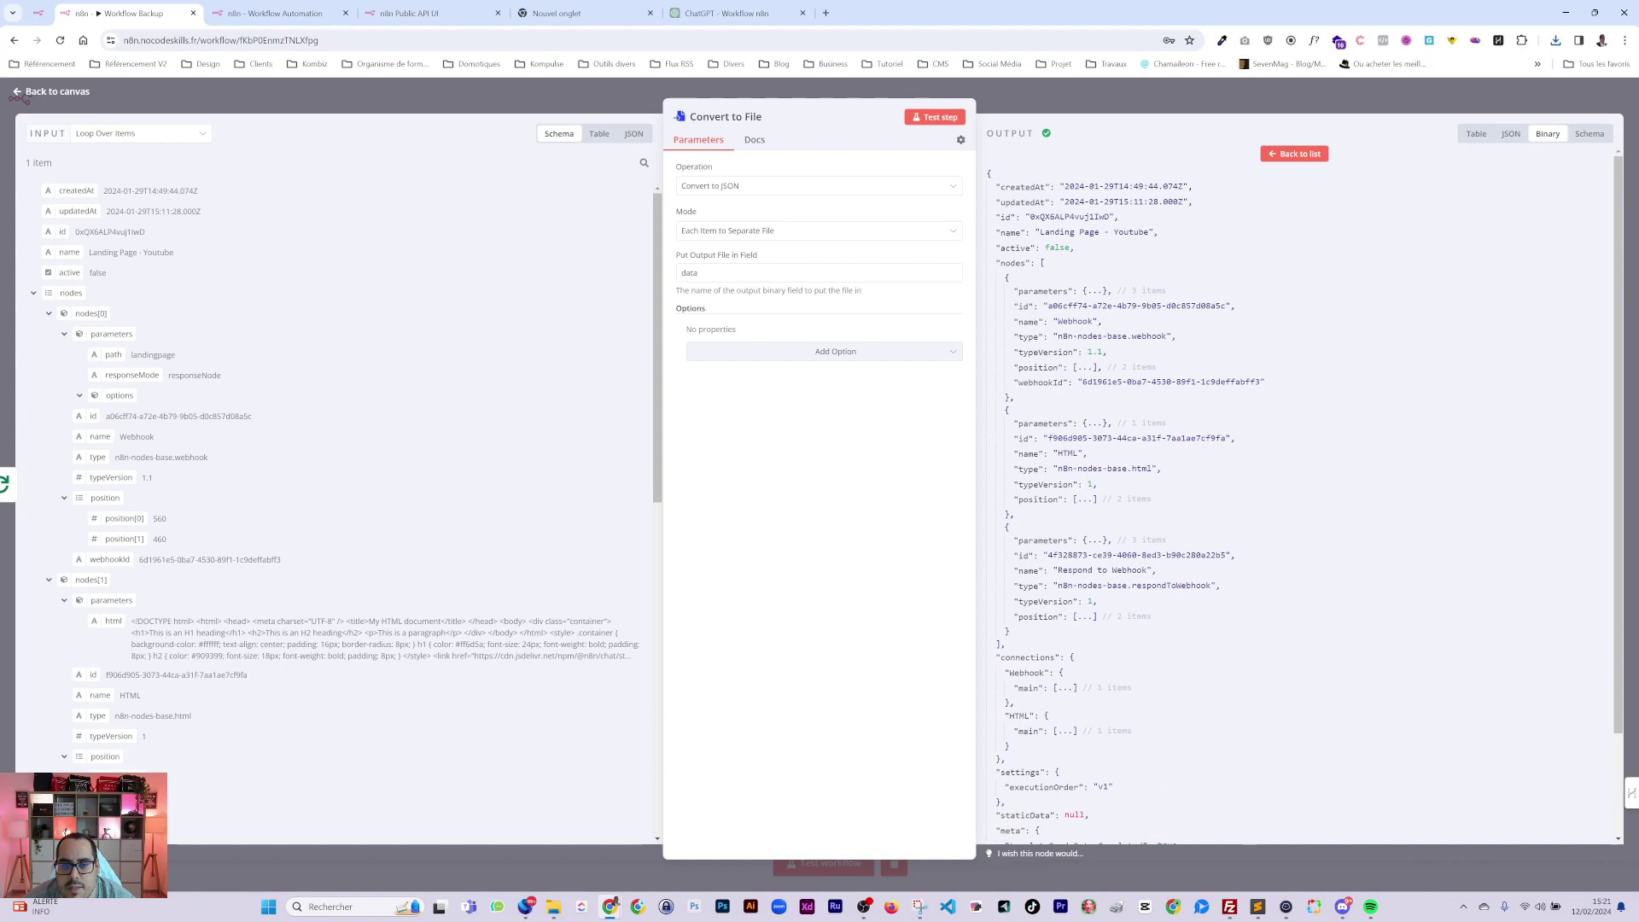
{"action": "left_click", "coordinate": [1059, 108]}
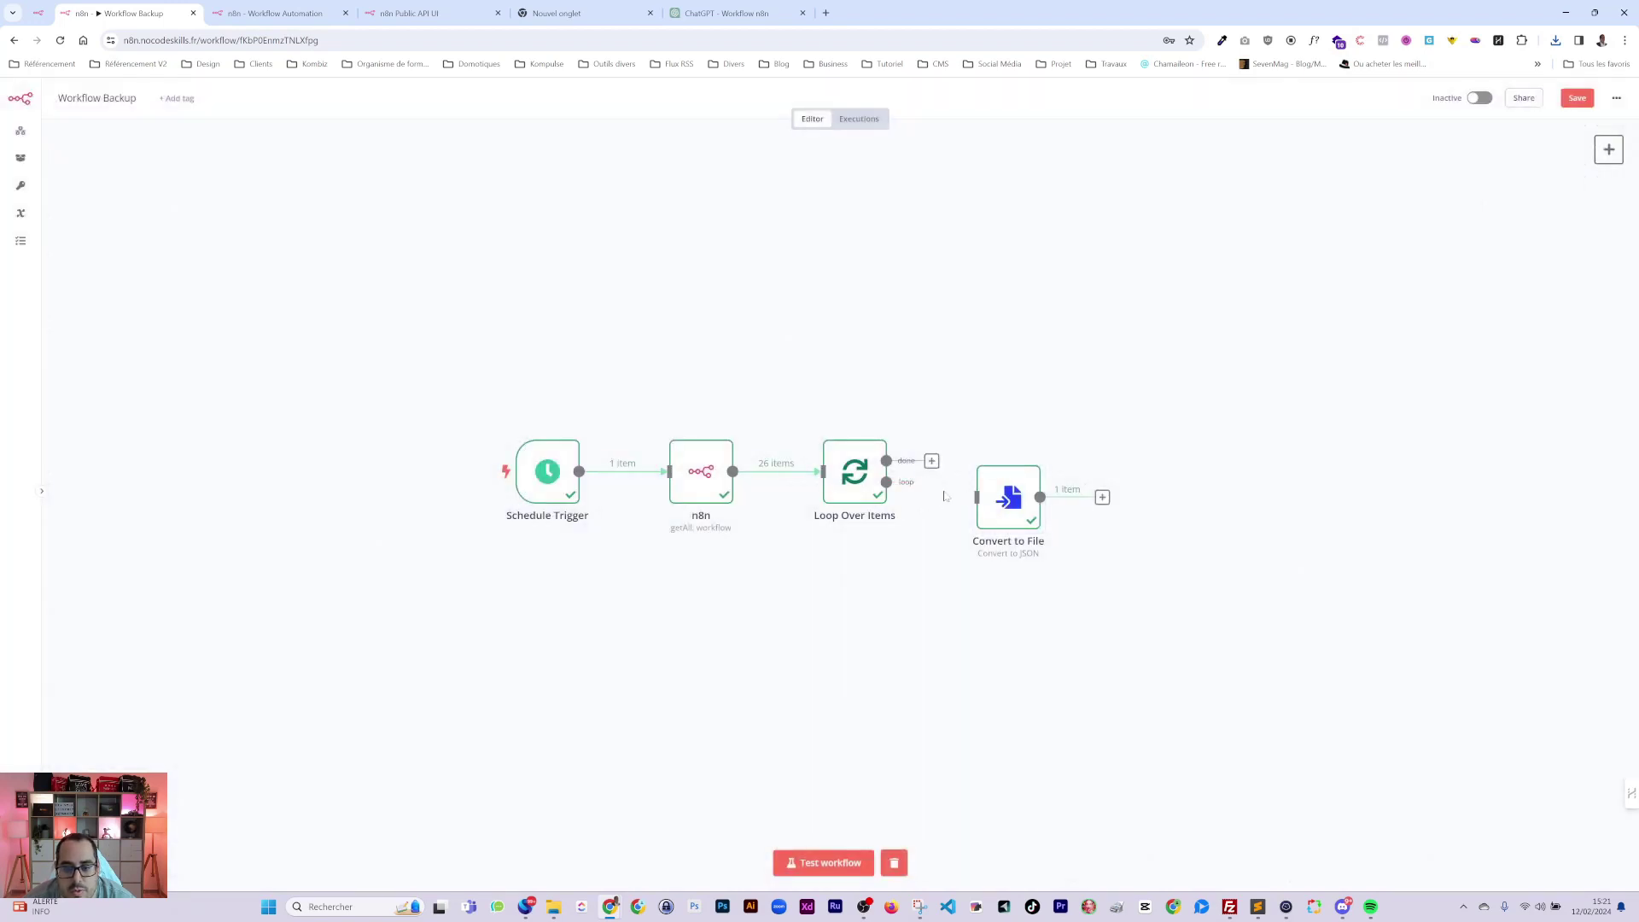
Move Loop Over Items aside and connect the n8n node directly to Convert to File.
{"action": "left_click", "coordinate": [776, 468]}
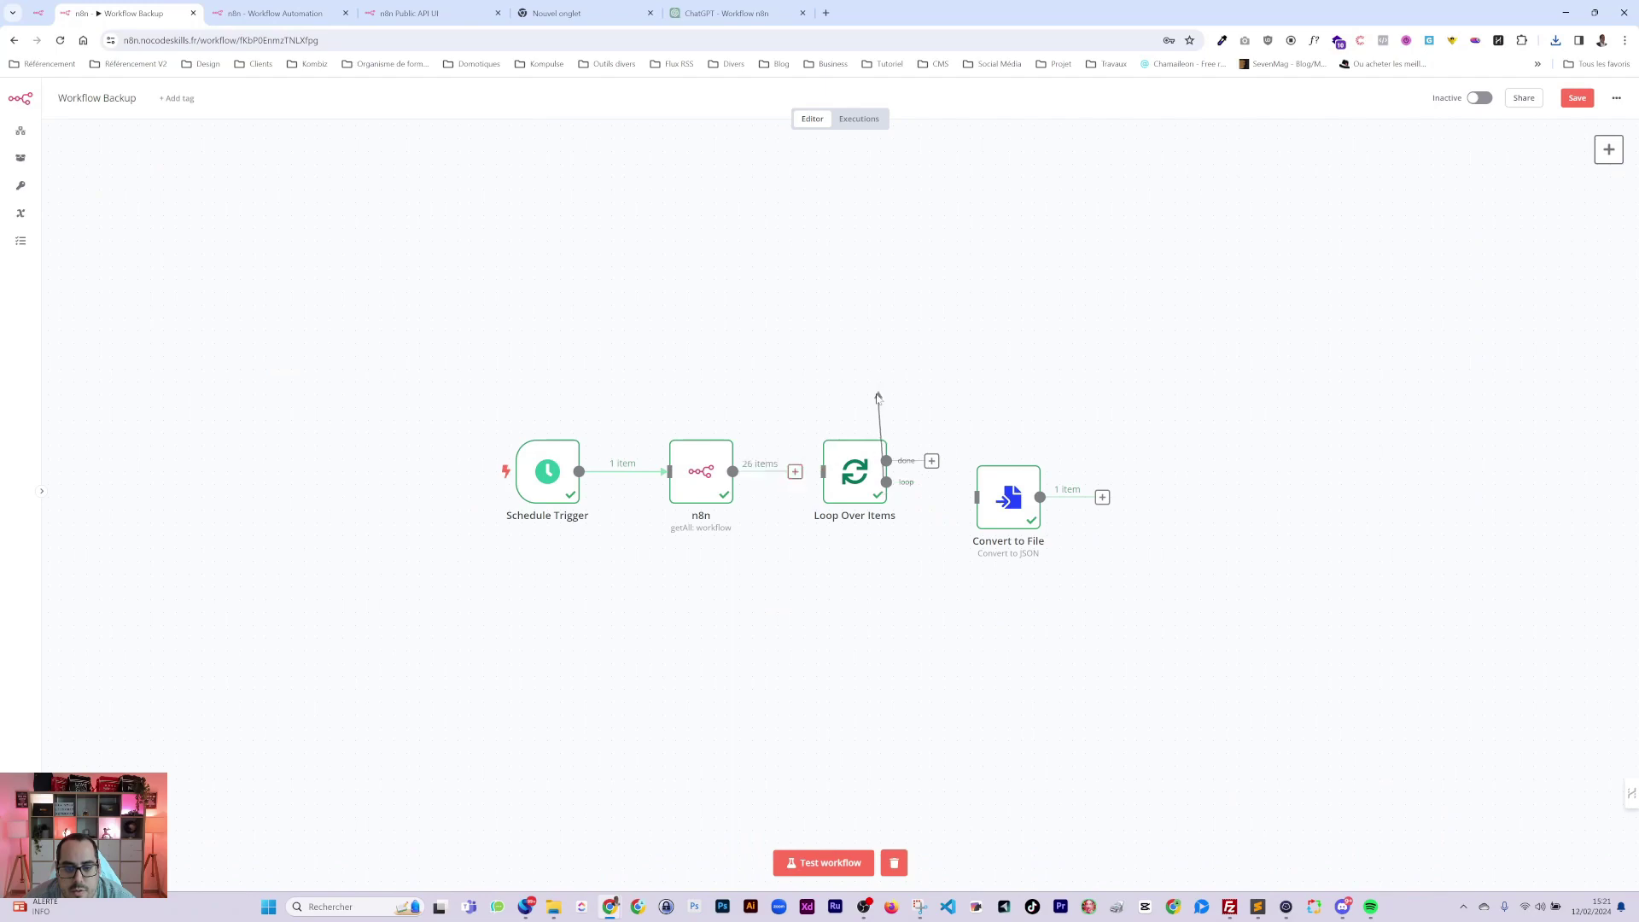
{"action": "left_click_drag", "start_coordinate": [871, 457], "coordinate": [884, 301]}
{"action": "left_click_drag", "start_coordinate": [795, 472], "coordinate": [859, 474]}
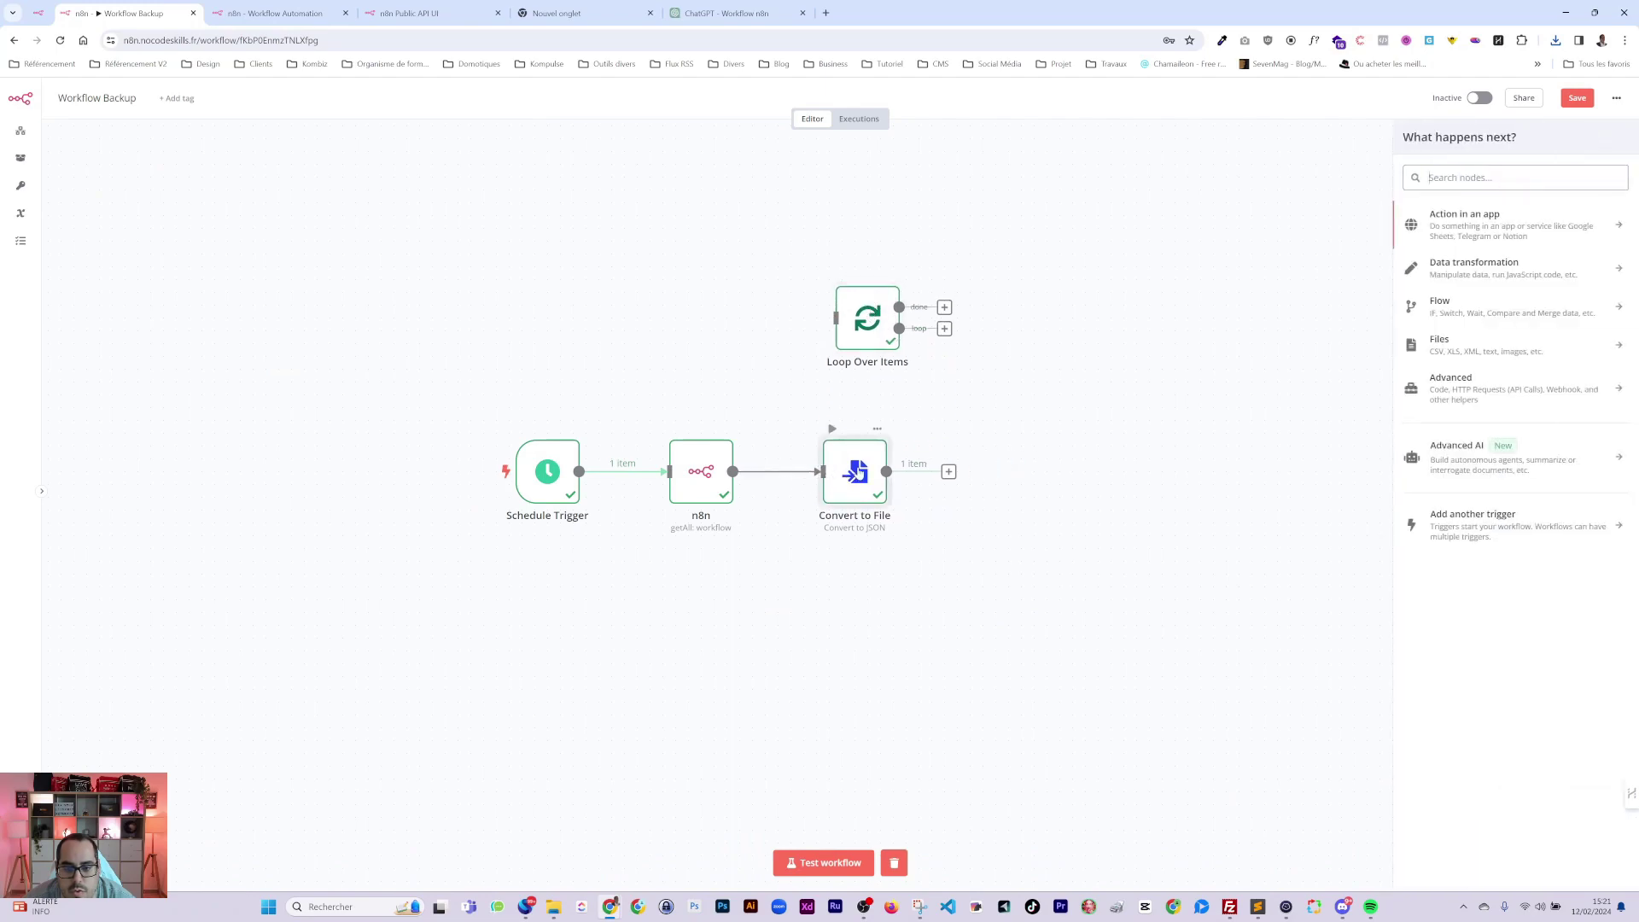
Test Convert to File with all 26 workflows, producing 26 file.json binaries.
{"action": "double_click", "coordinate": [845, 464]}
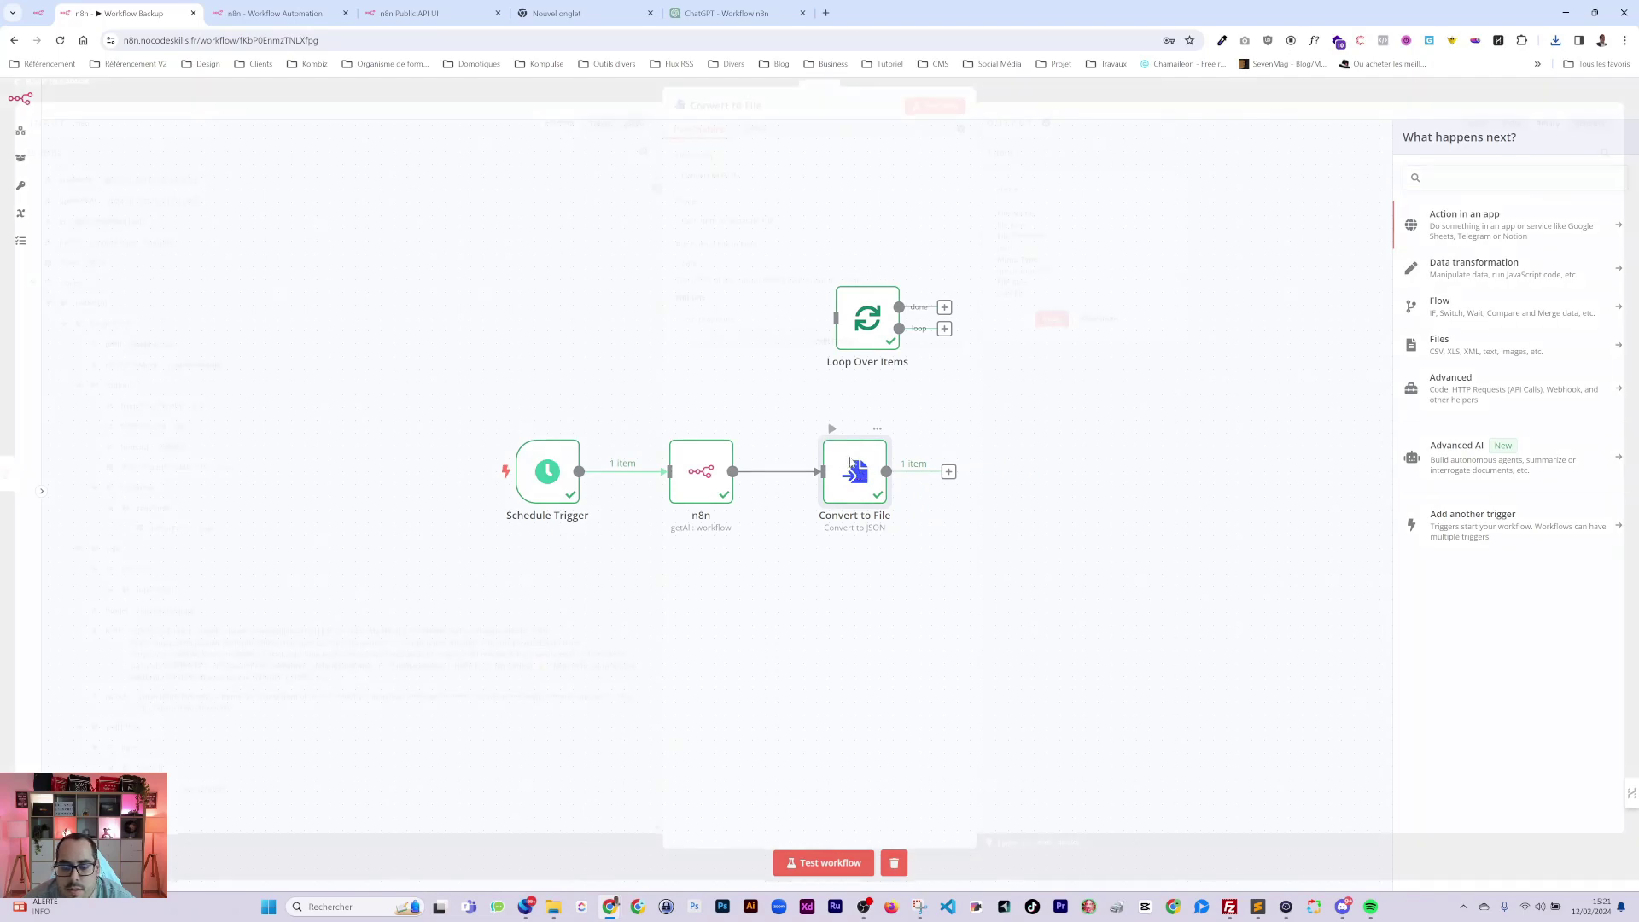
{"action": "left_click", "coordinate": [935, 116]}
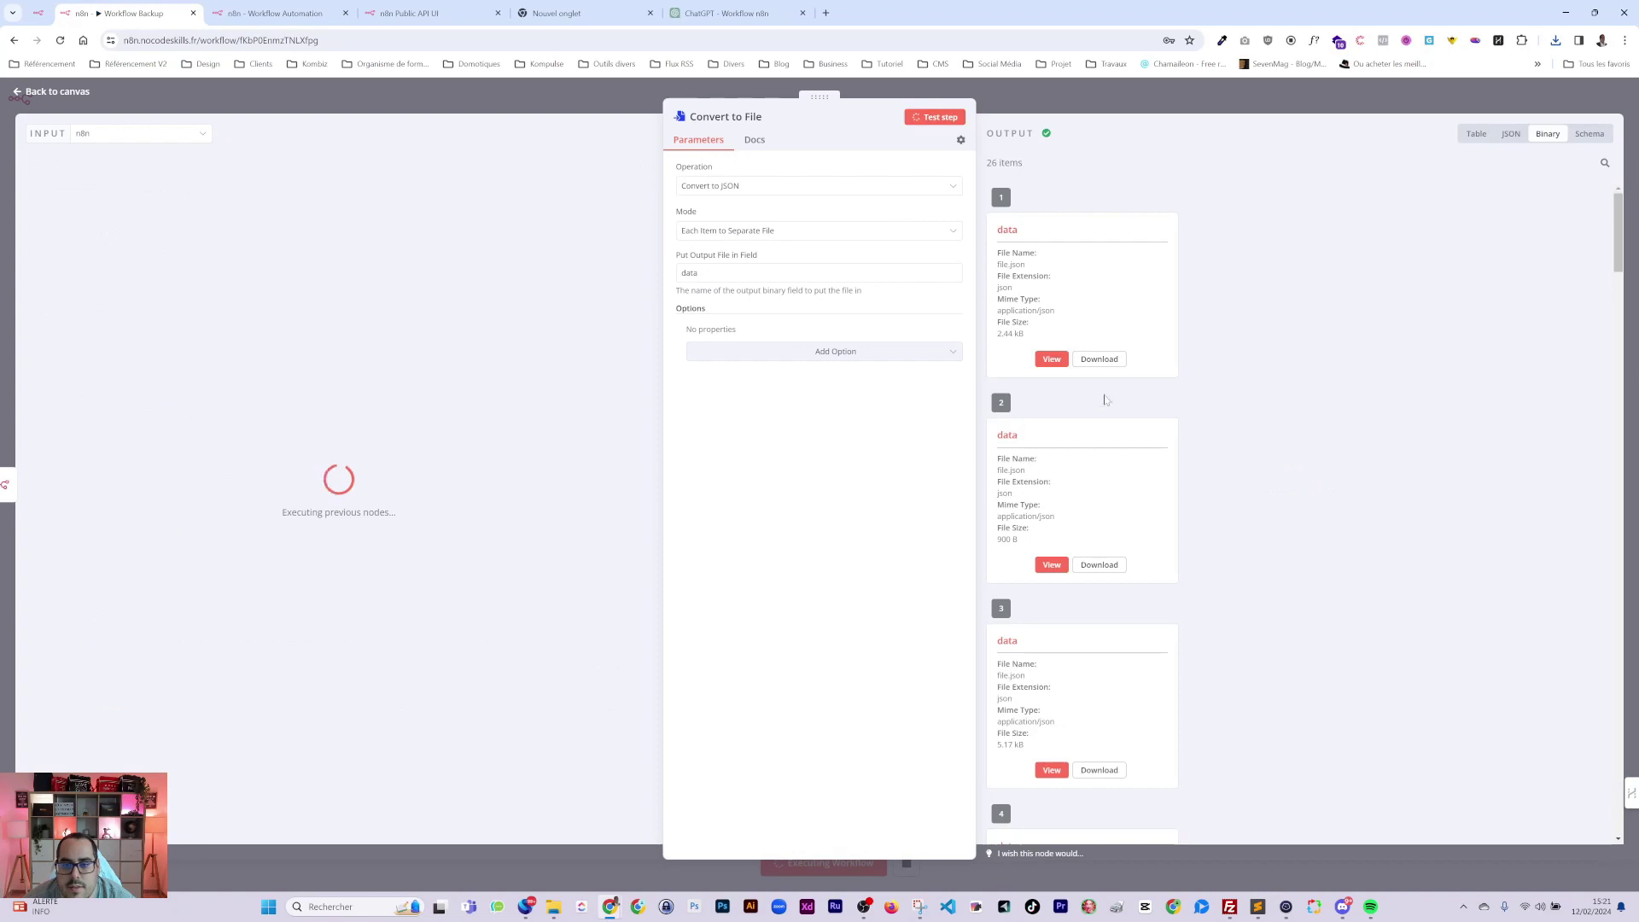
{"action": "scroll", "coordinate": [1125, 479], "scroll_direction": "down", "scroll_amount": 6}
{"action": "scroll", "coordinate": [1125, 479], "scroll_direction": "down", "scroll_amount": 15}
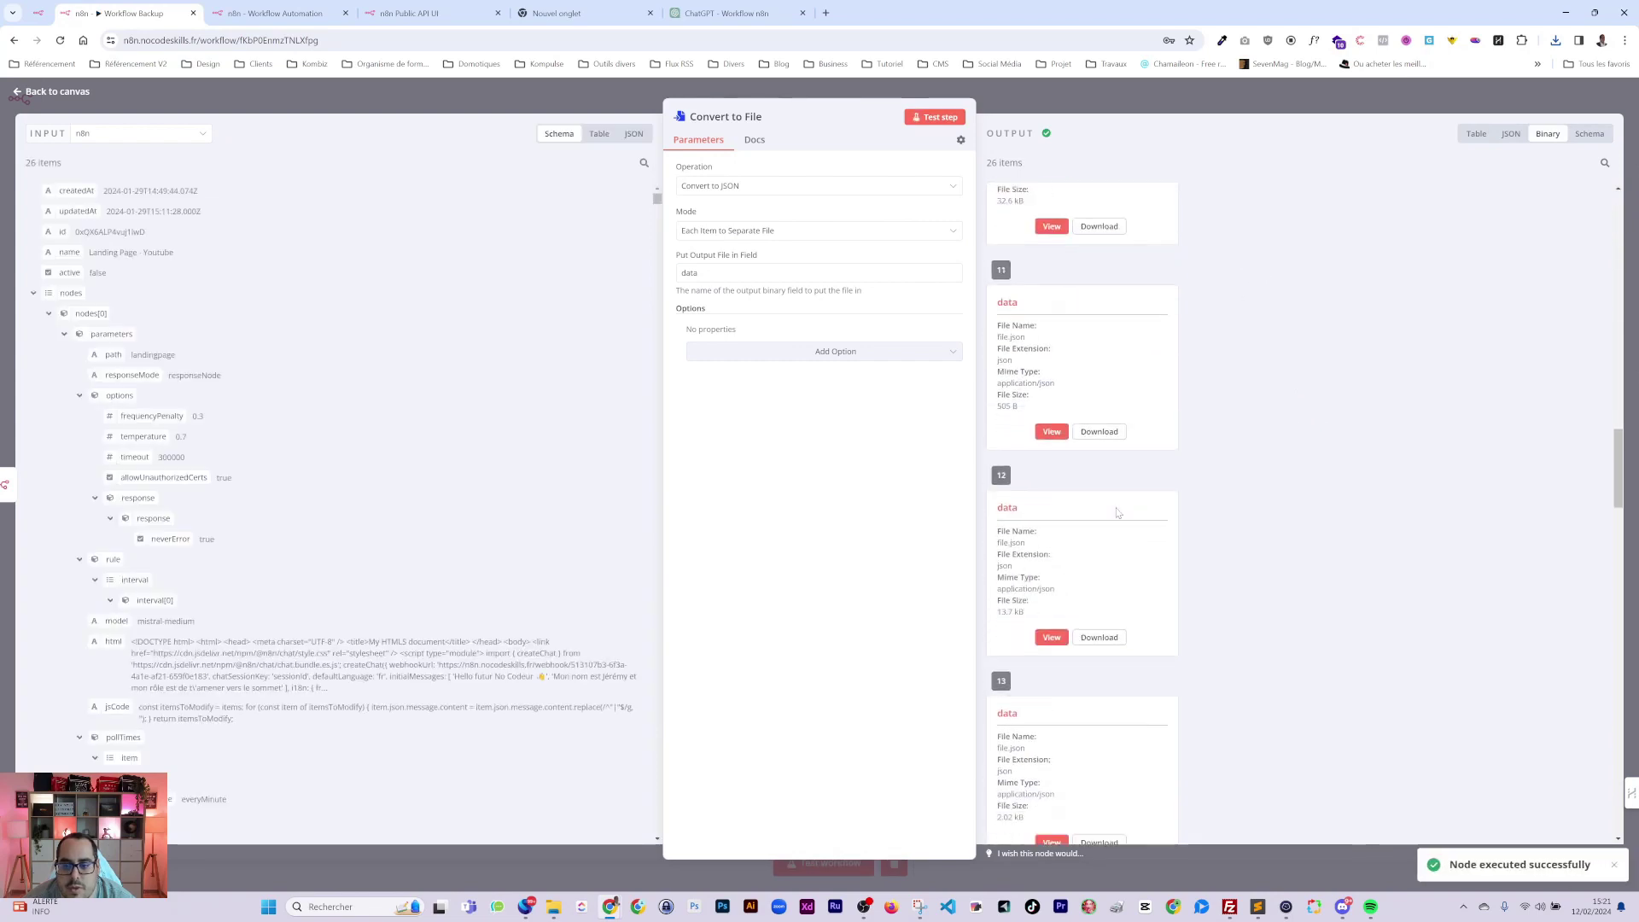
{"action": "scroll", "coordinate": [1116, 505], "scroll_direction": "down", "scroll_amount": 6}
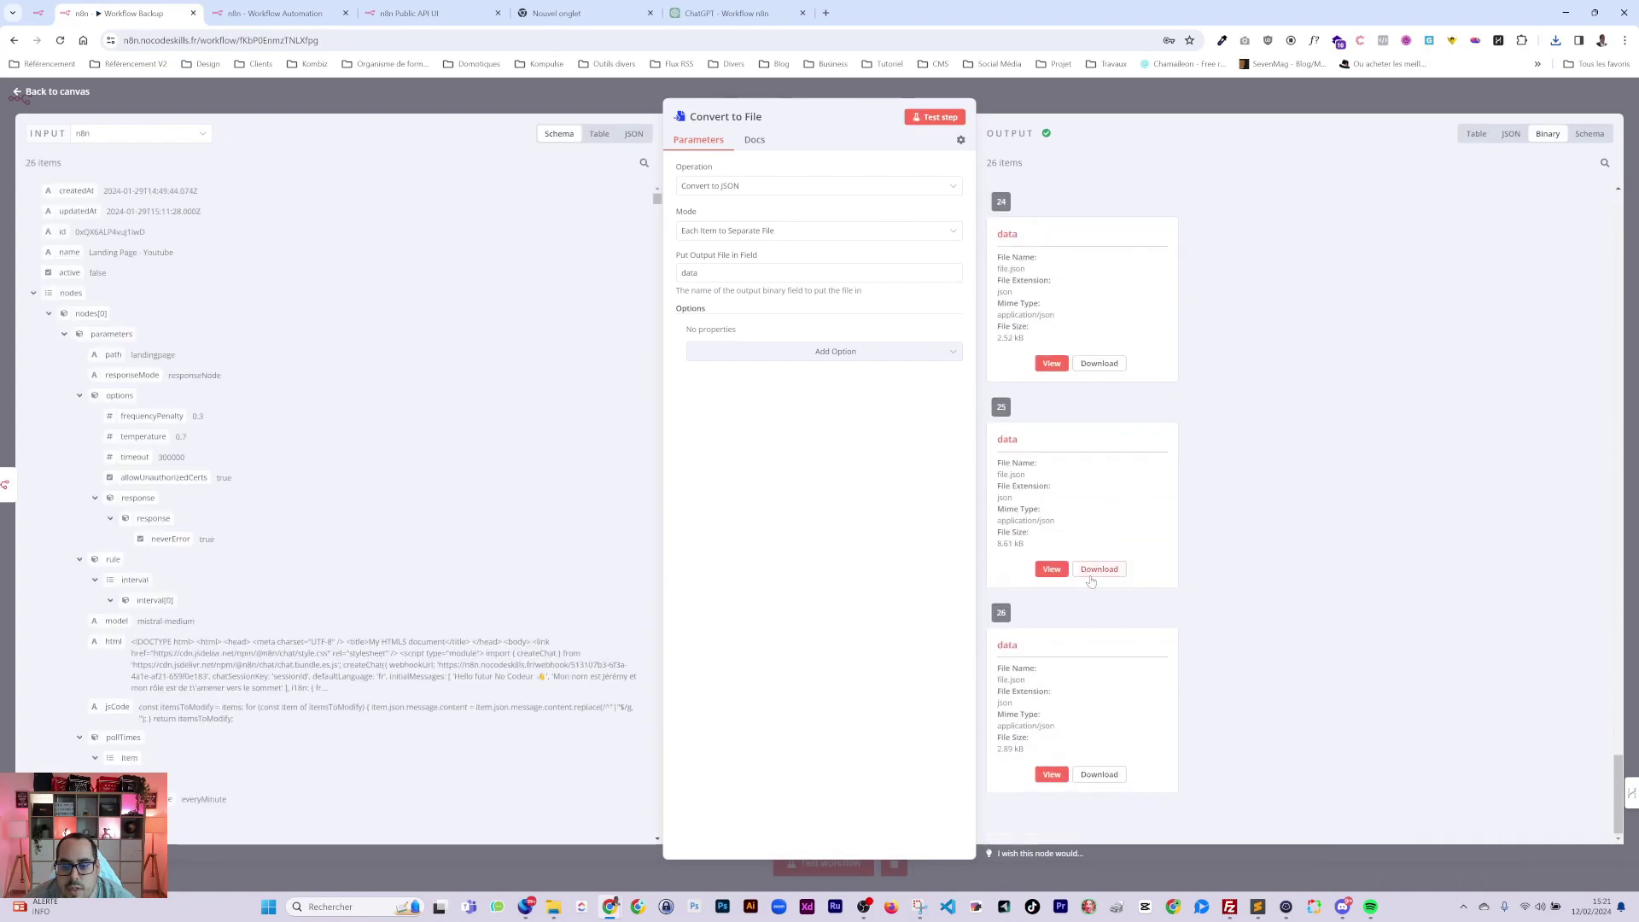
{"action": "left_click", "coordinate": [1236, 100]}
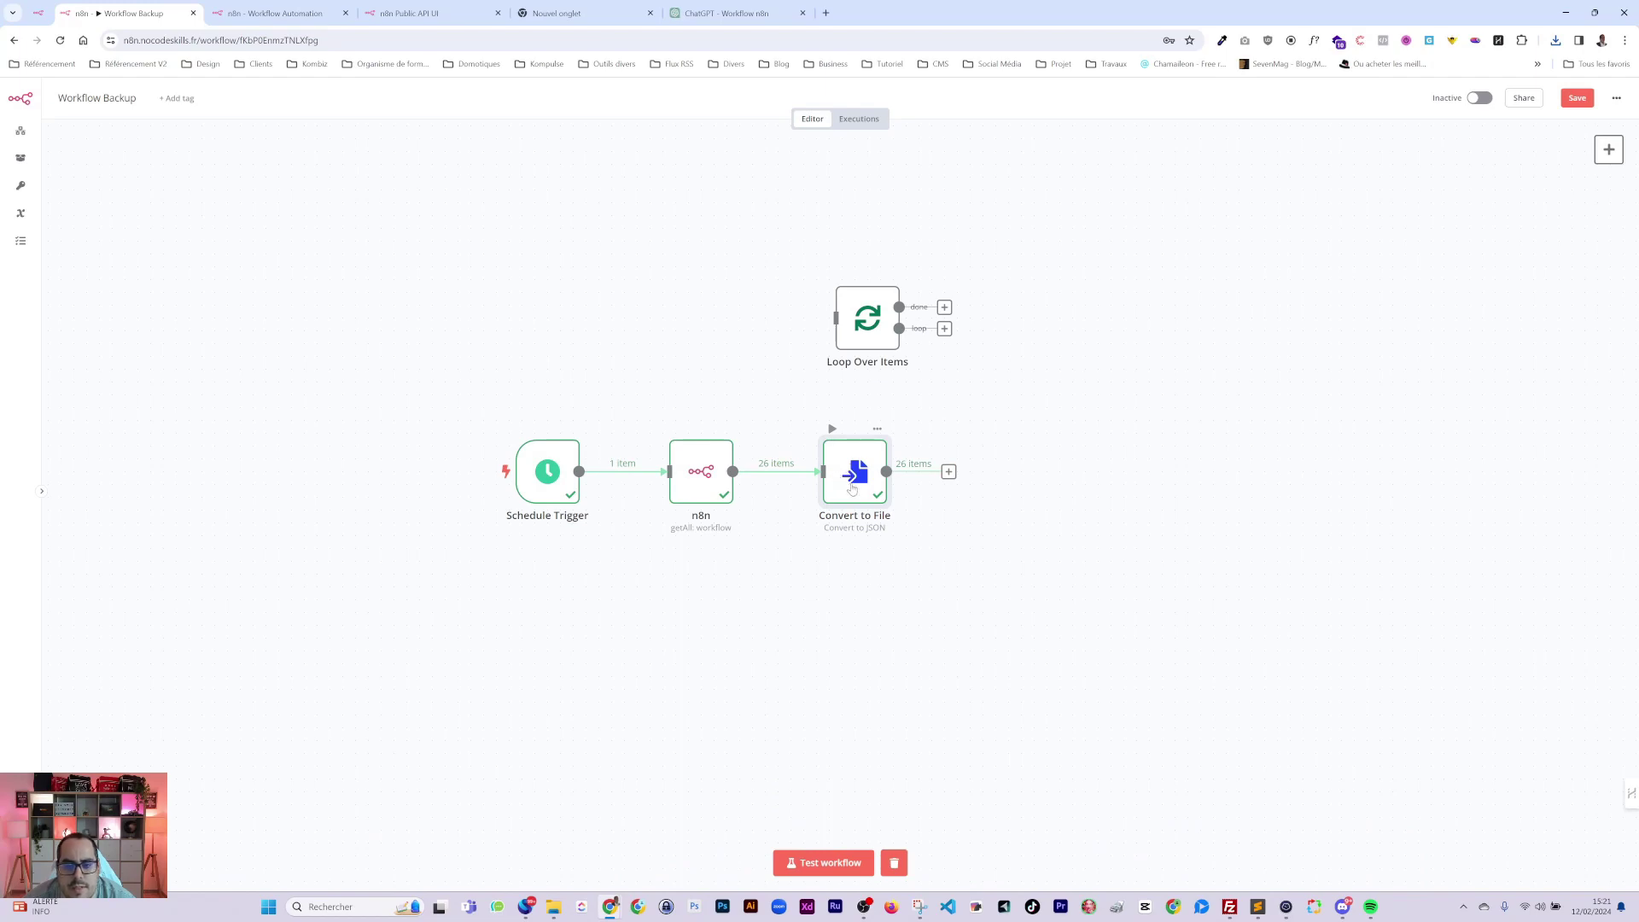
{"action": "double_click", "coordinate": [851, 480]}
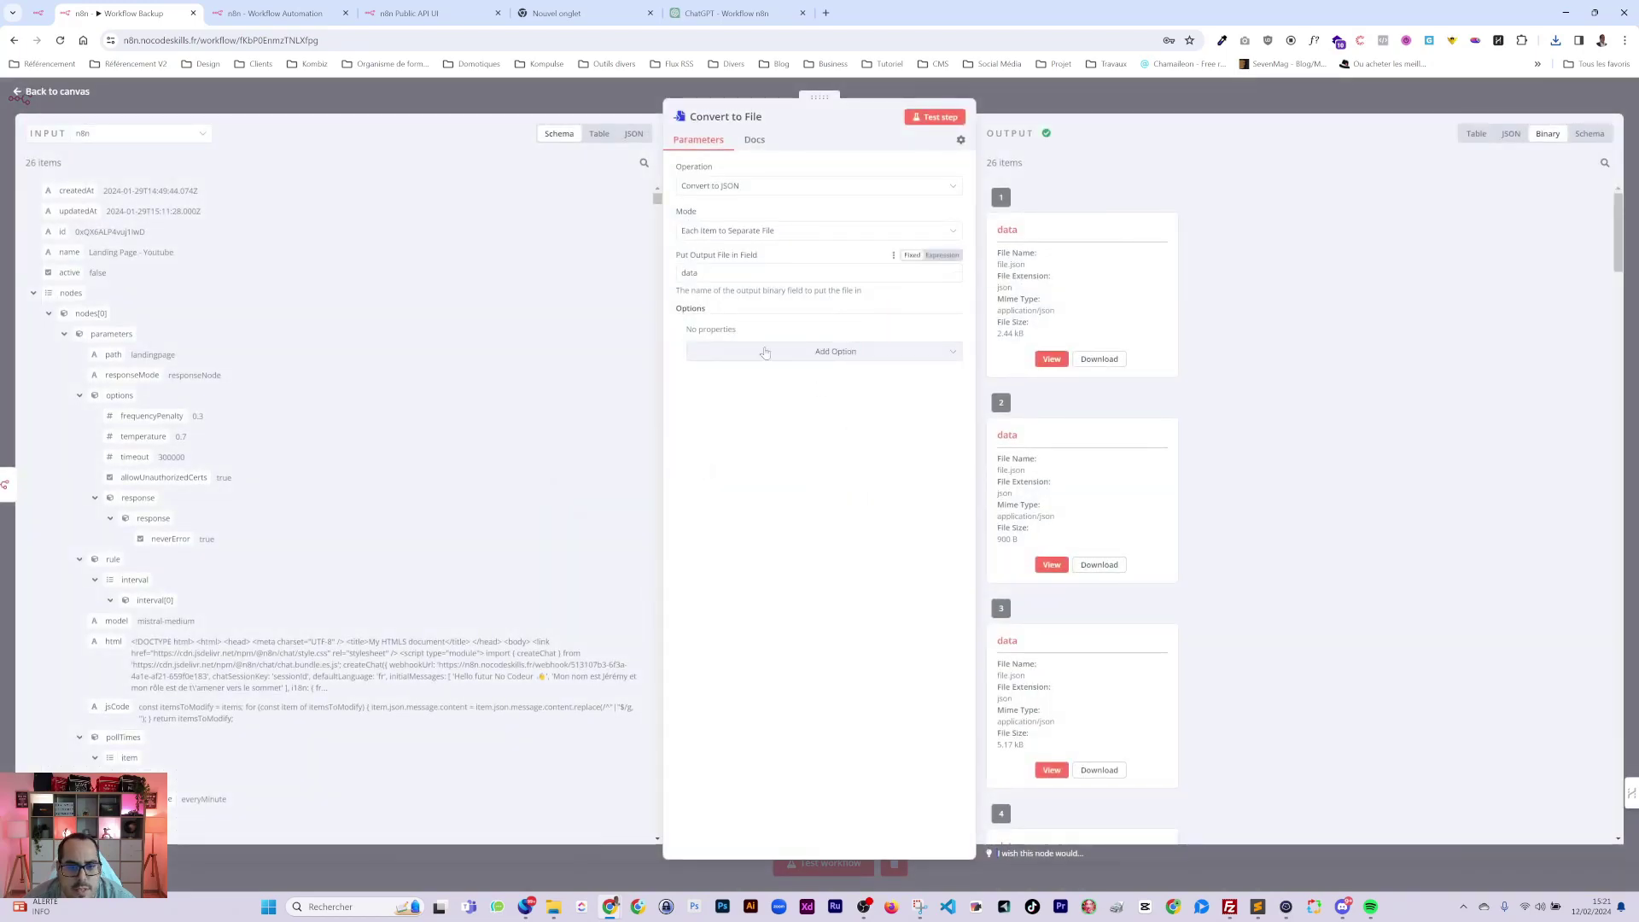
Add a File Name option mapped to each item's name field and rerun the conversion.
{"action": "left_click", "coordinate": [815, 357]}
{"action": "left_click", "coordinate": [720, 403]}
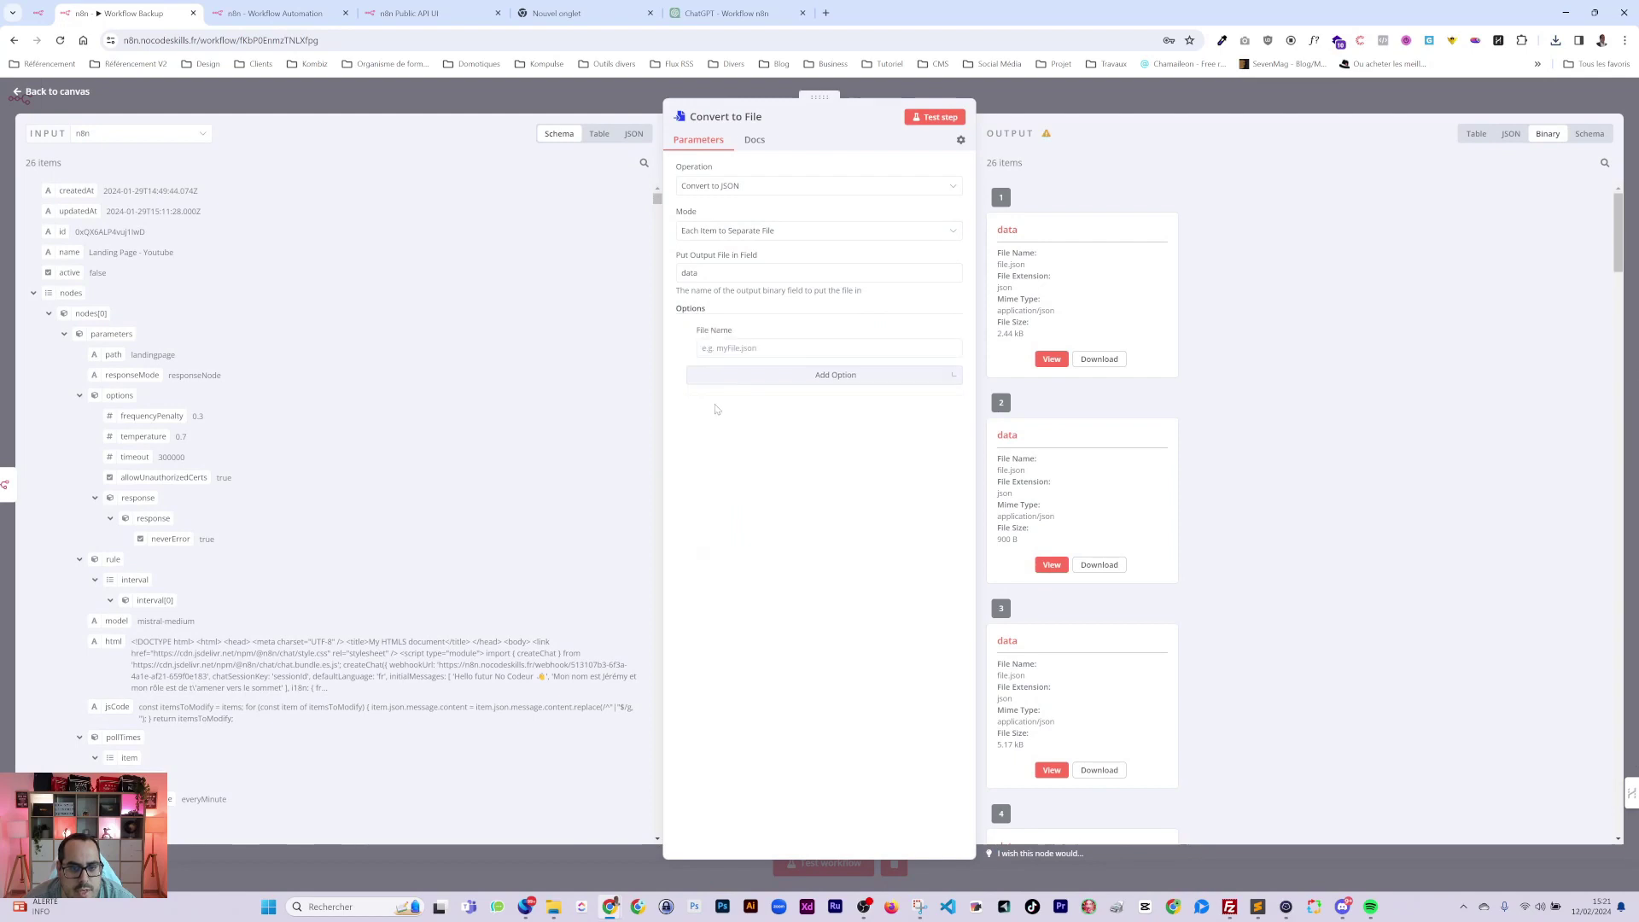
{"action": "left_click", "coordinate": [946, 350]}
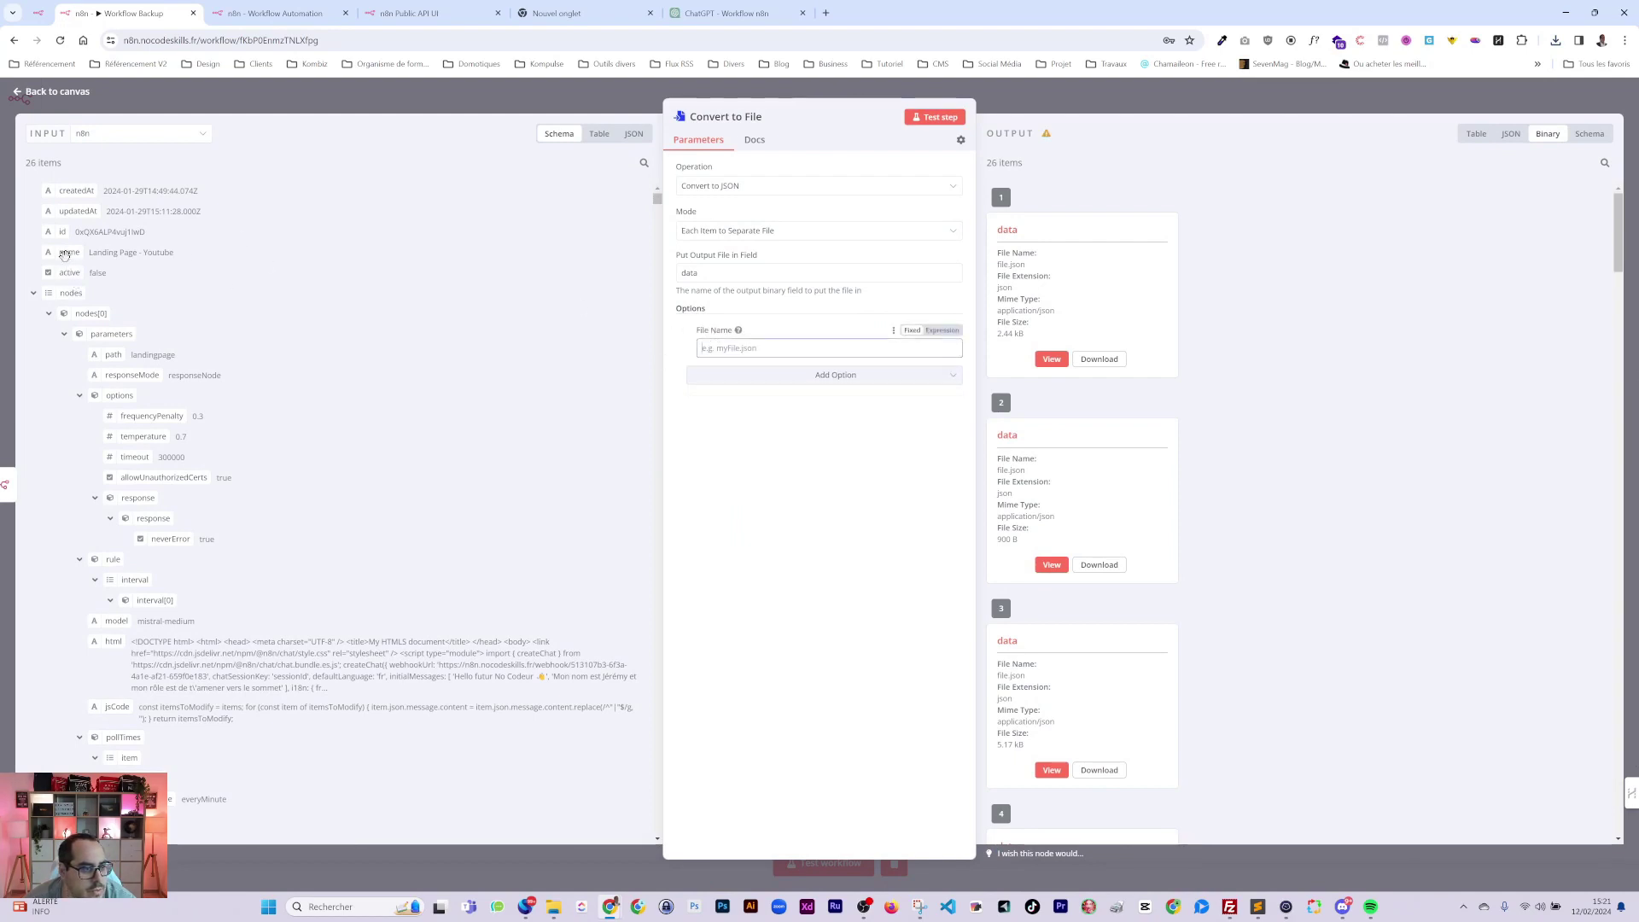
{"action": "left_click_drag", "start_coordinate": [68, 252], "coordinate": [724, 349]}
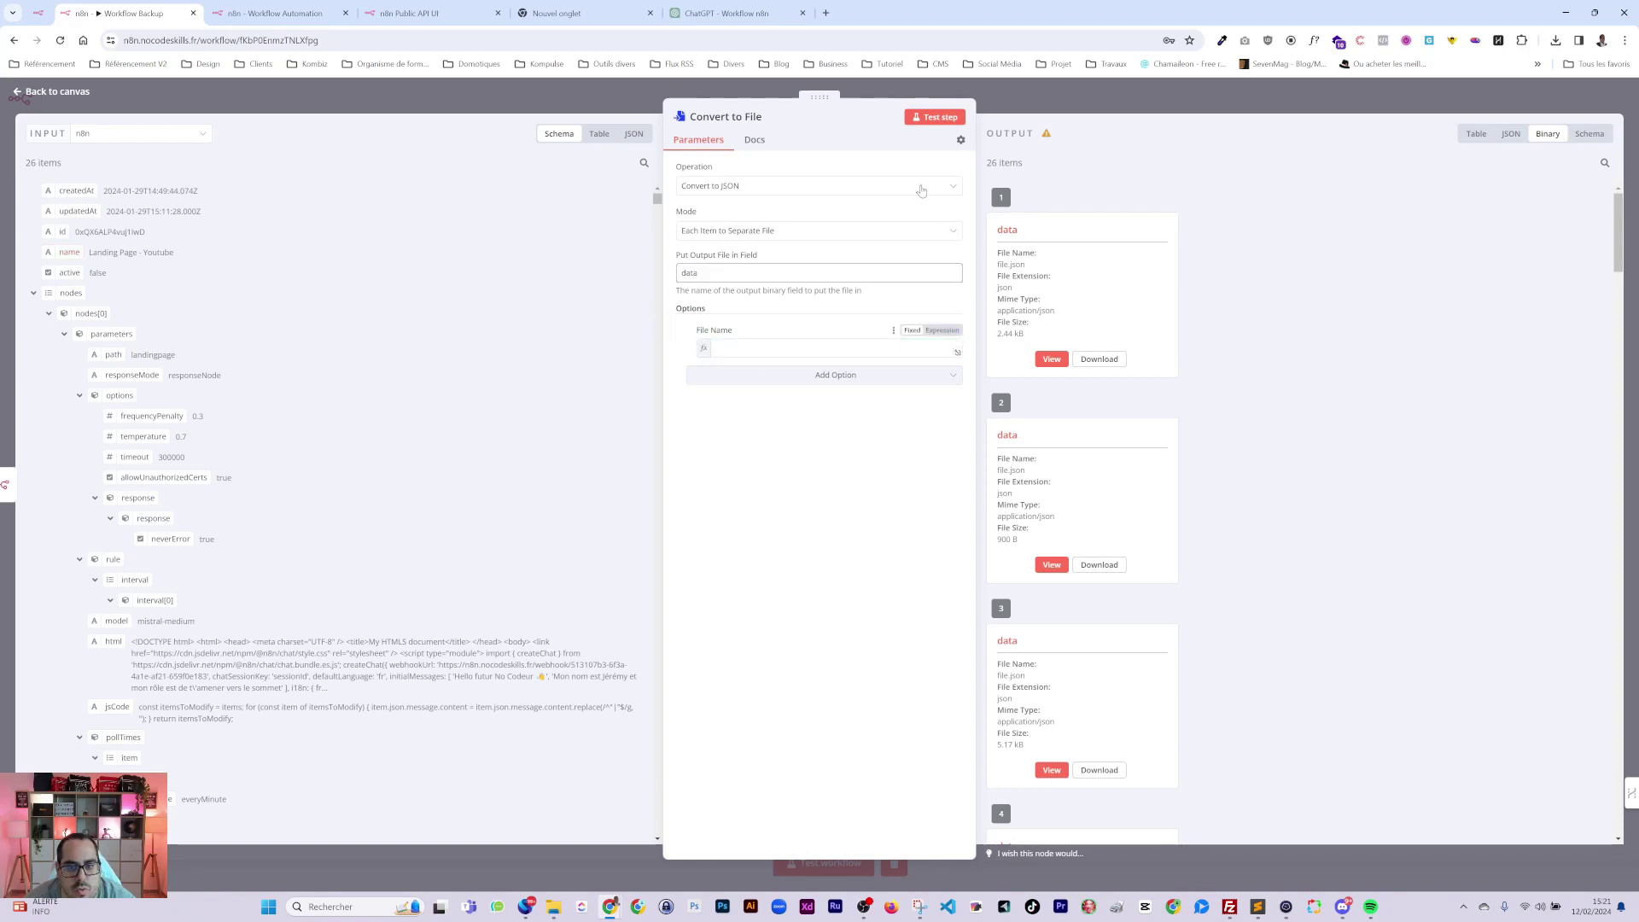
{"action": "left_click", "coordinate": [939, 118]}
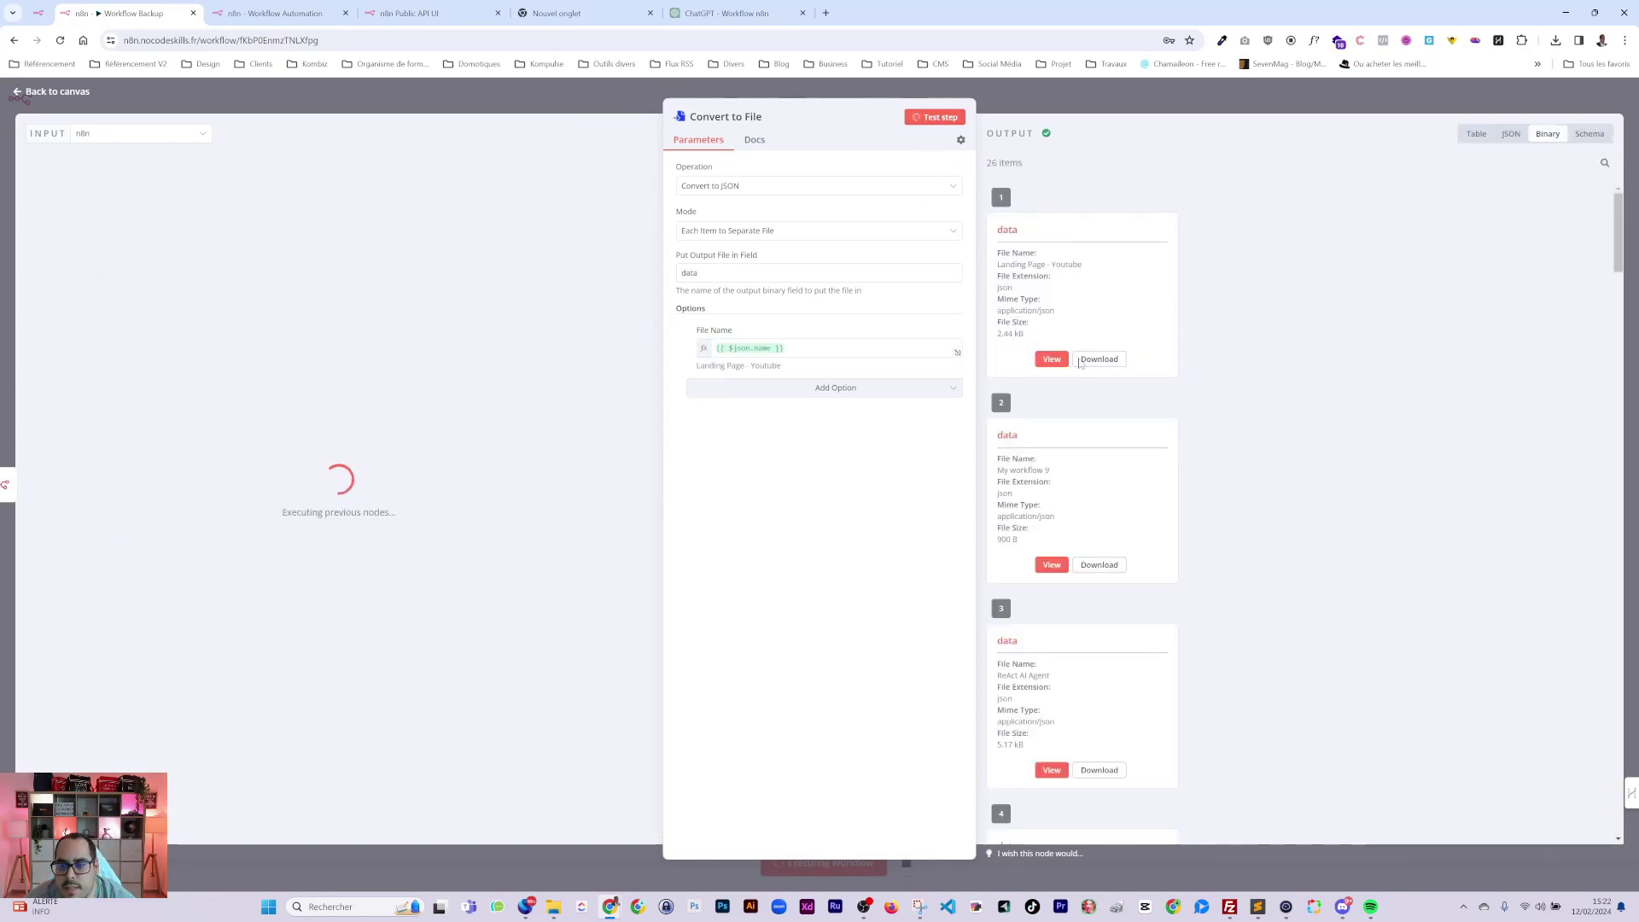
Download the first two named JSON files and confirm them in the browser's downloads.
{"action": "left_click", "coordinate": [1098, 358]}
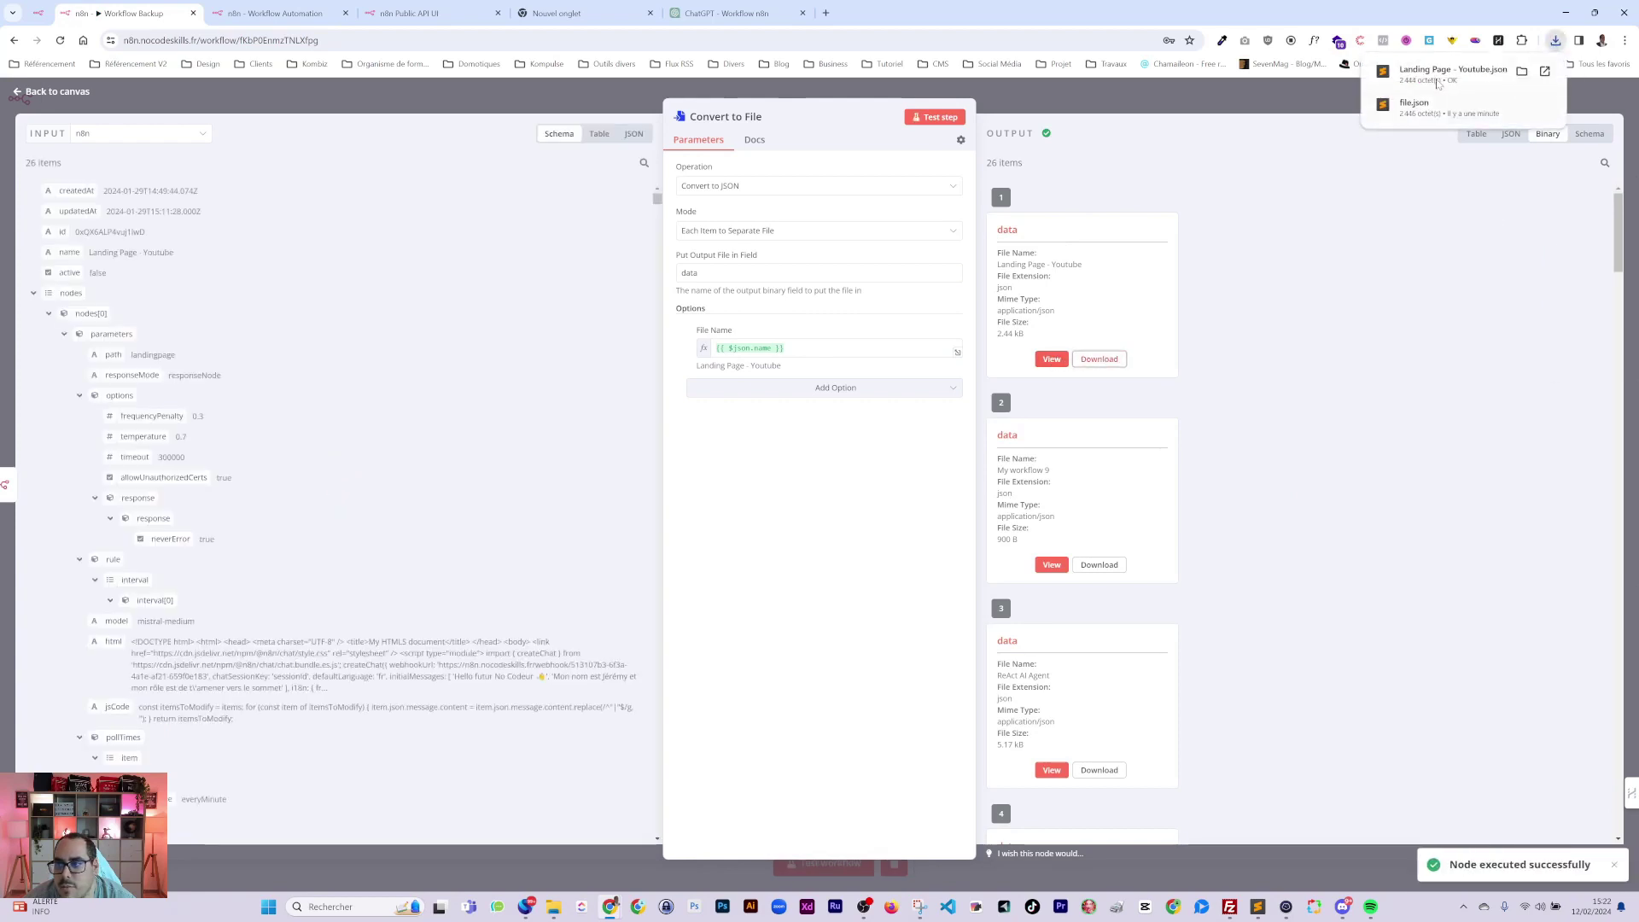
{"action": "left_click", "coordinate": [1098, 565]}
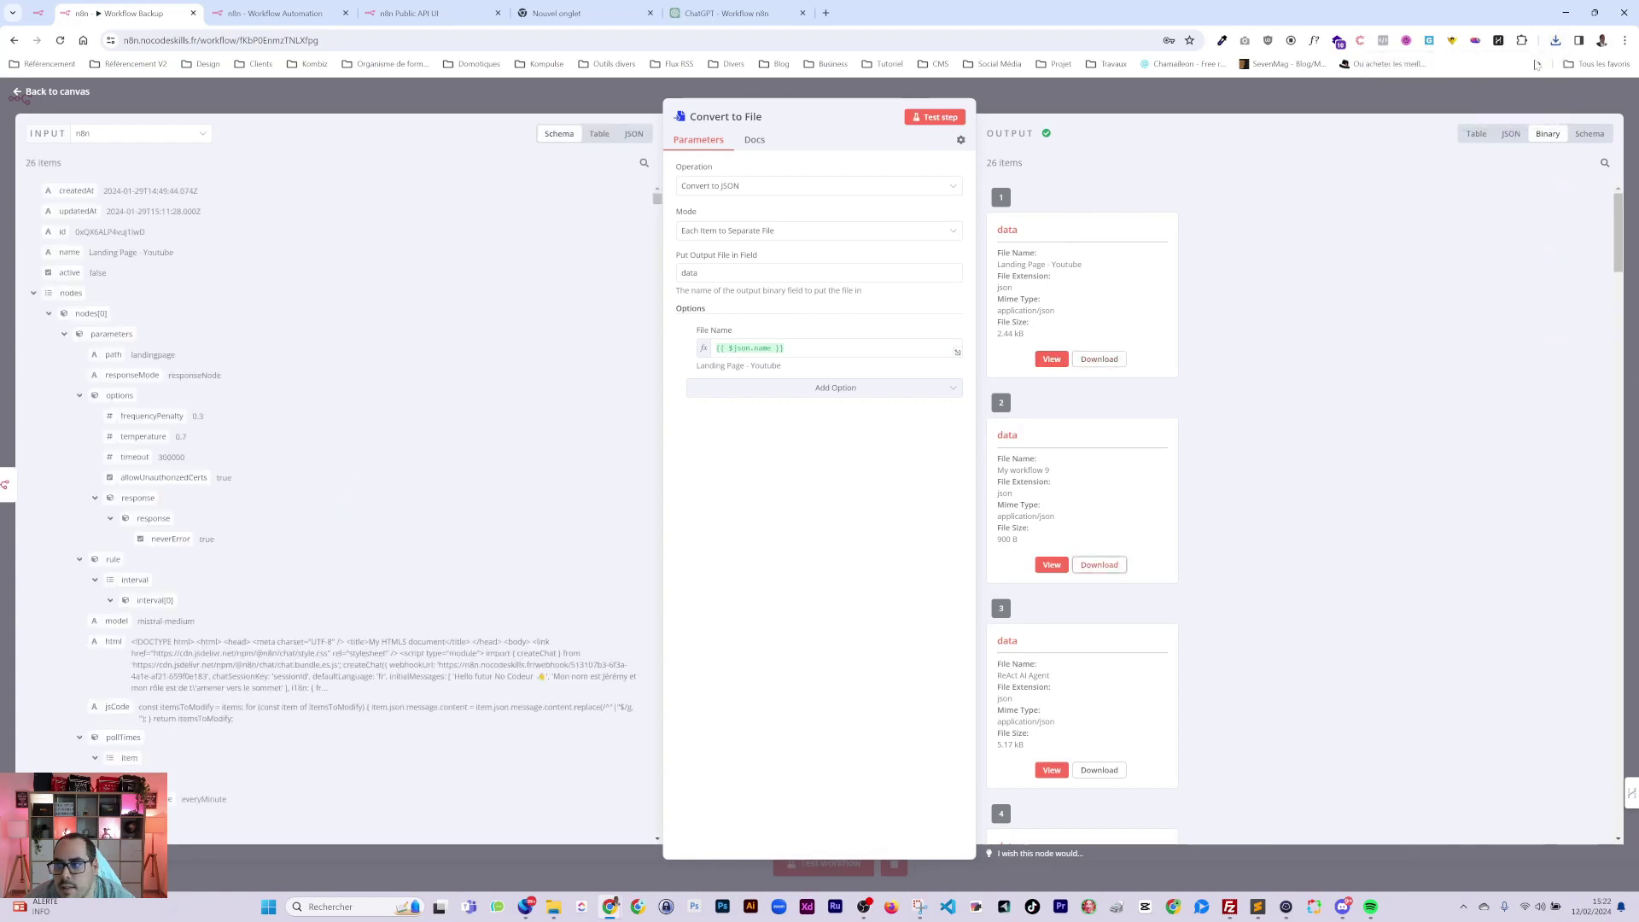
{"action": "left_click", "coordinate": [1556, 40]}
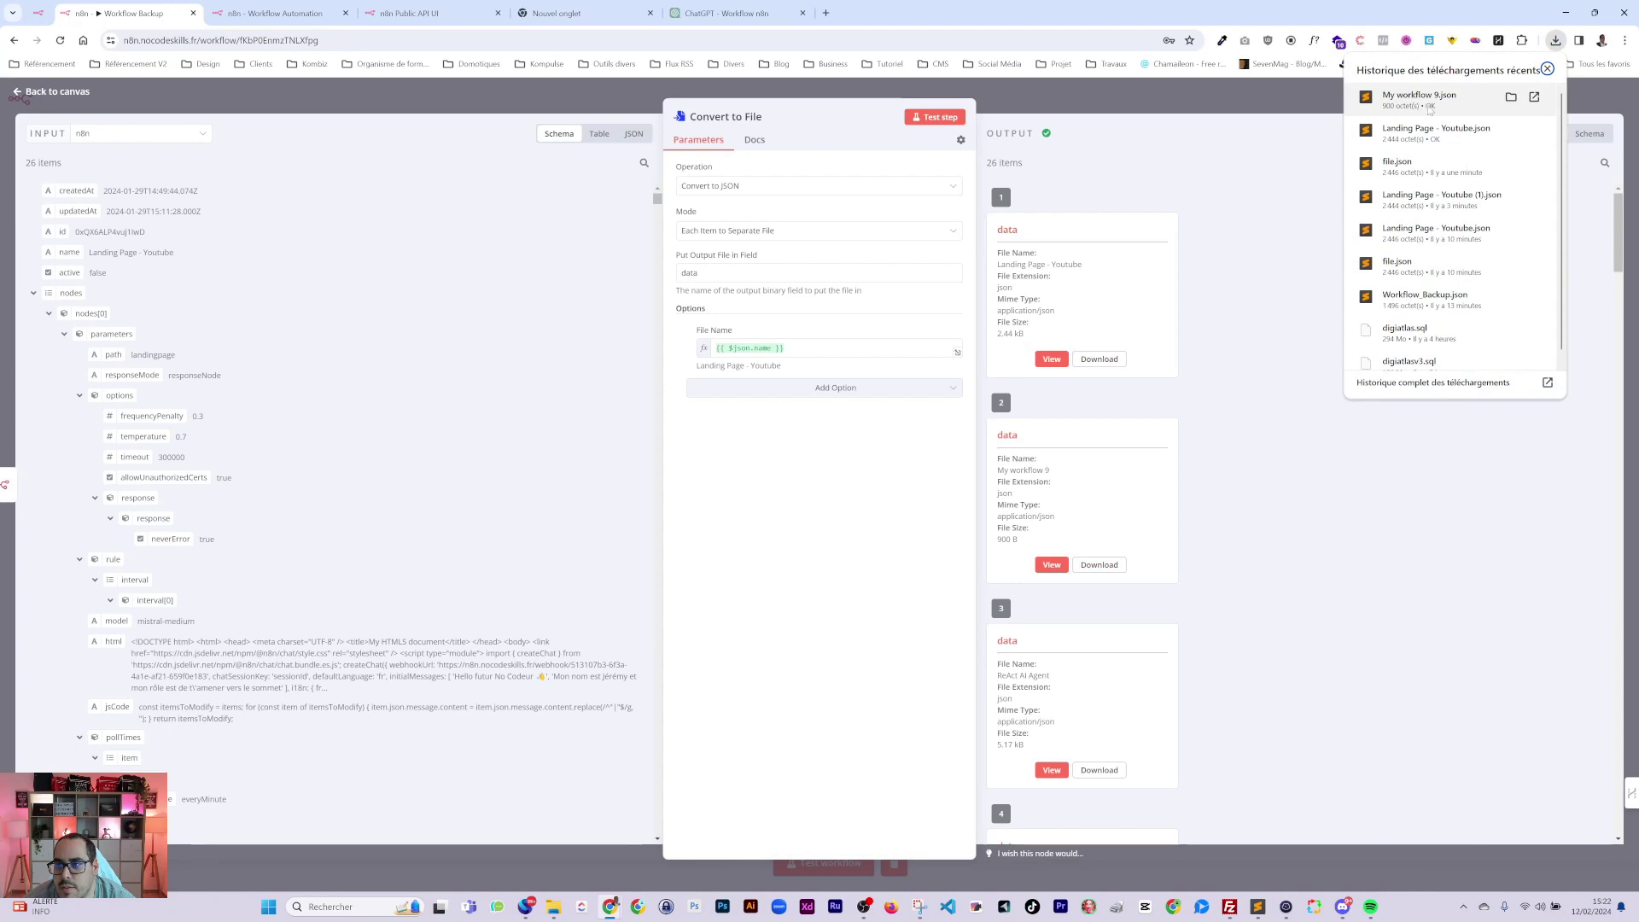
{"action": "left_click", "coordinate": [1279, 109]}
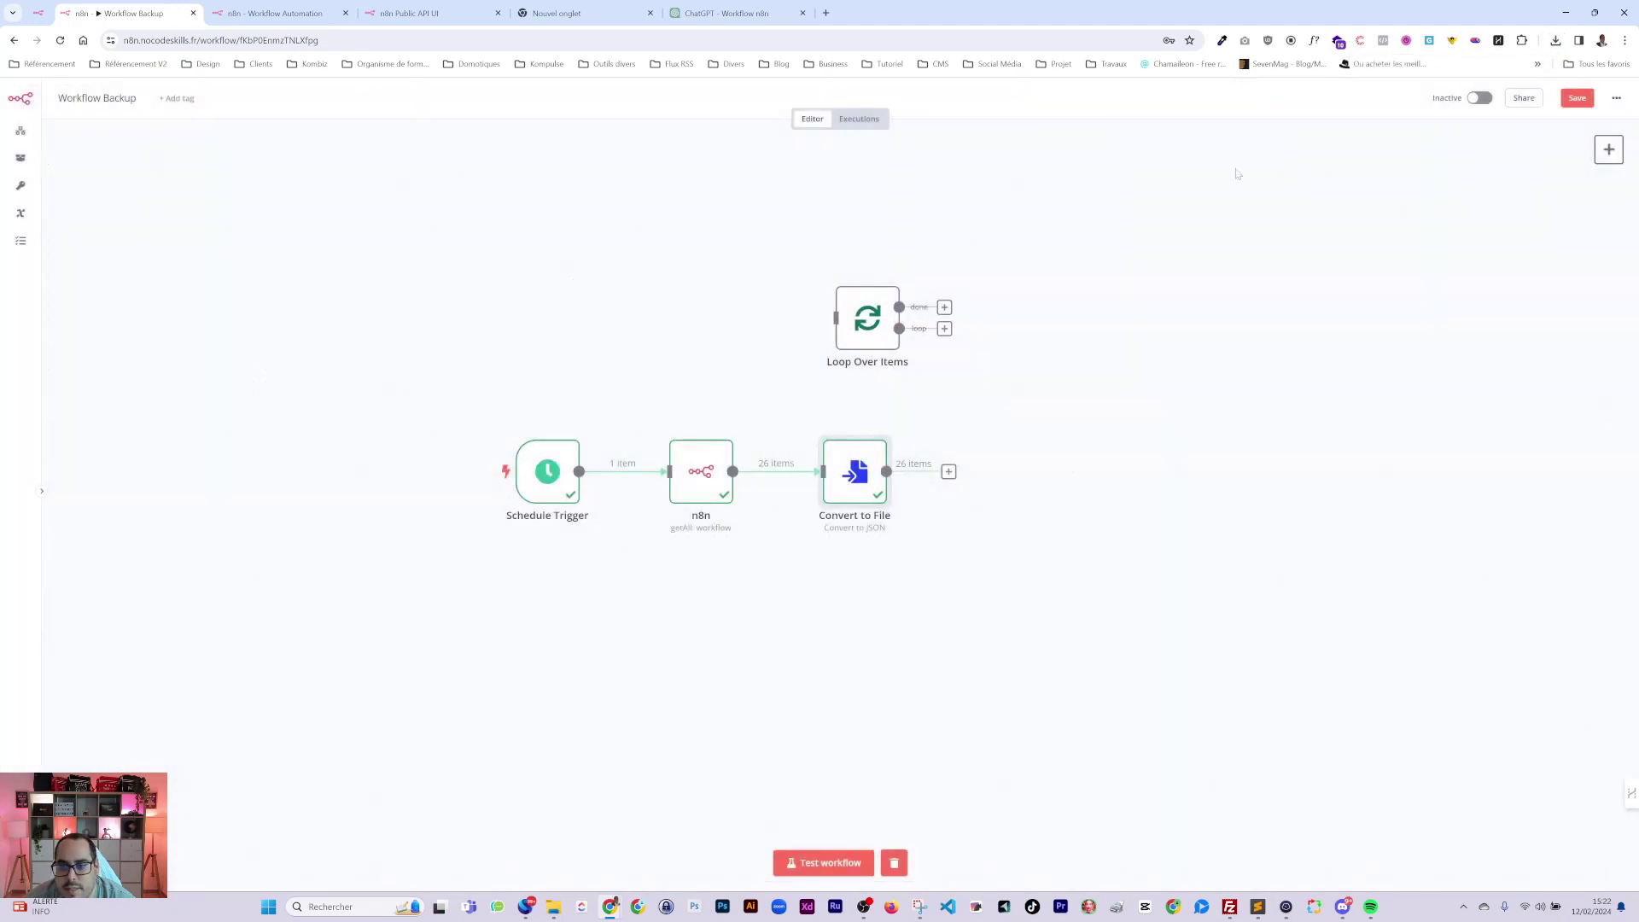
Add a Google Drive 'Create folder' node after Convert to File and start a new credential for it.
{"action": "left_click", "coordinate": [948, 472]}
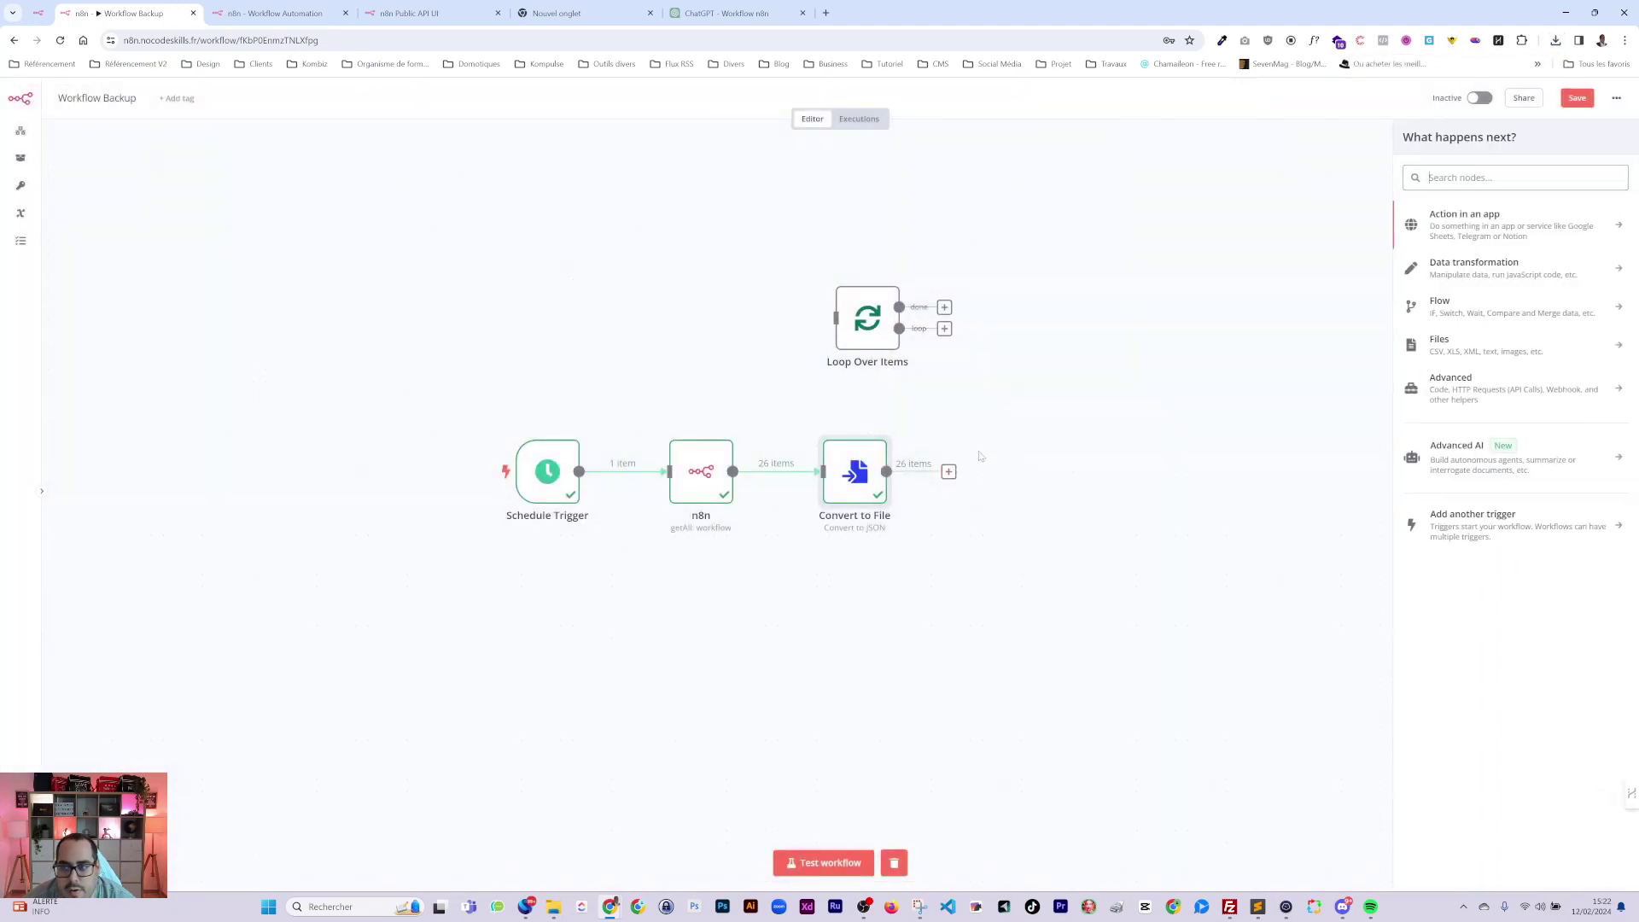
{"action": "type", "text": "driv"}
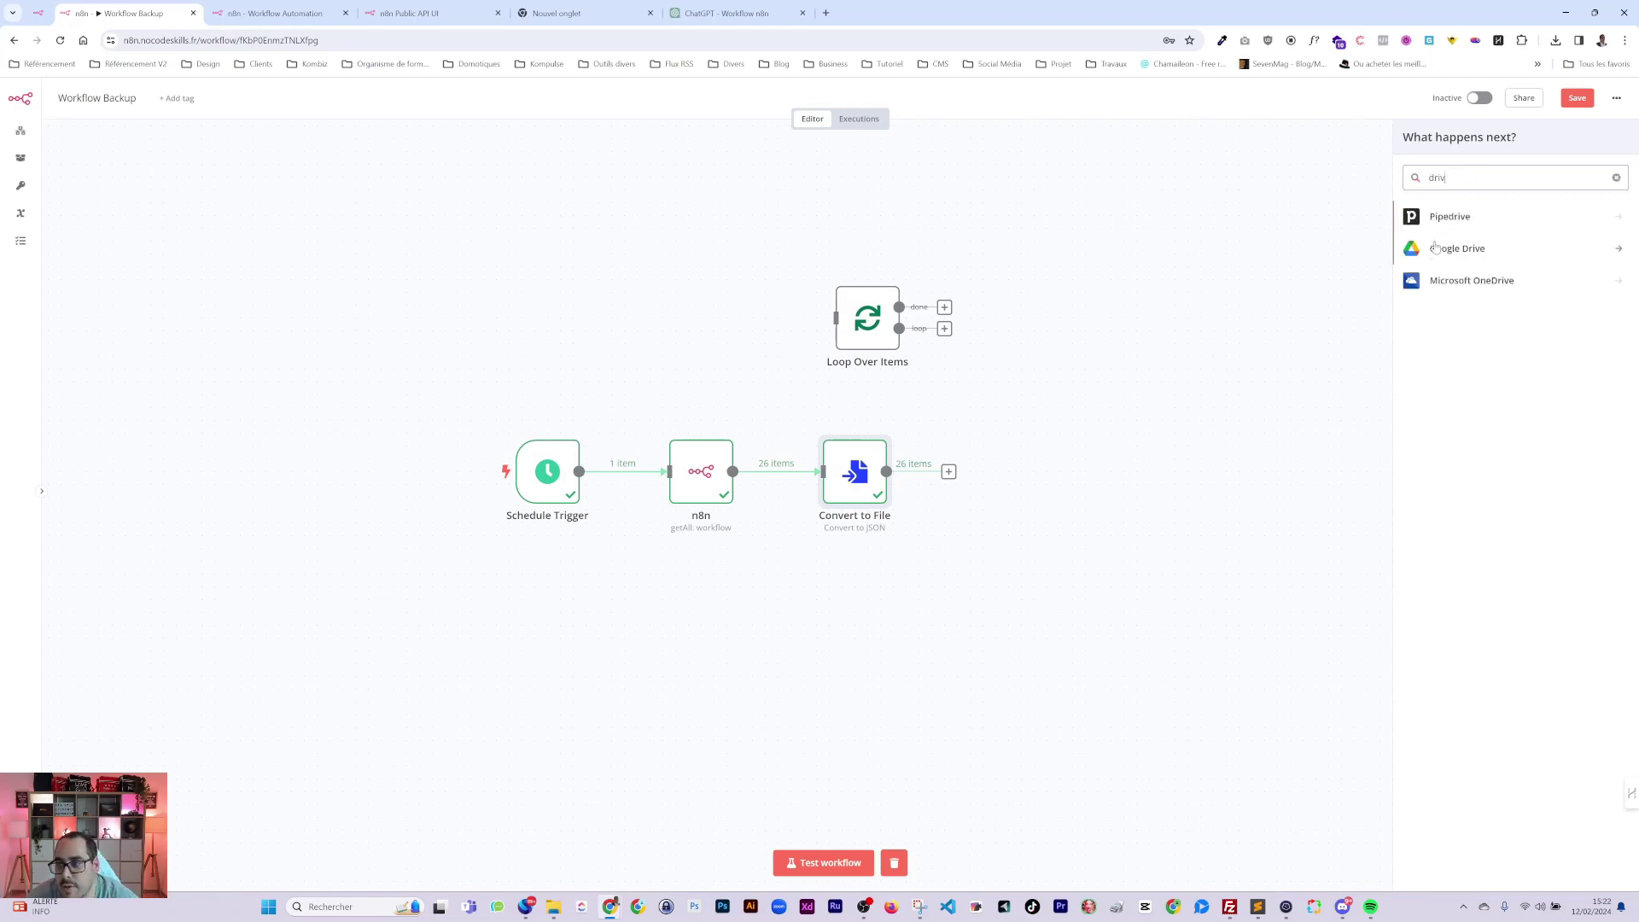
{"action": "left_click", "coordinate": [1438, 248]}
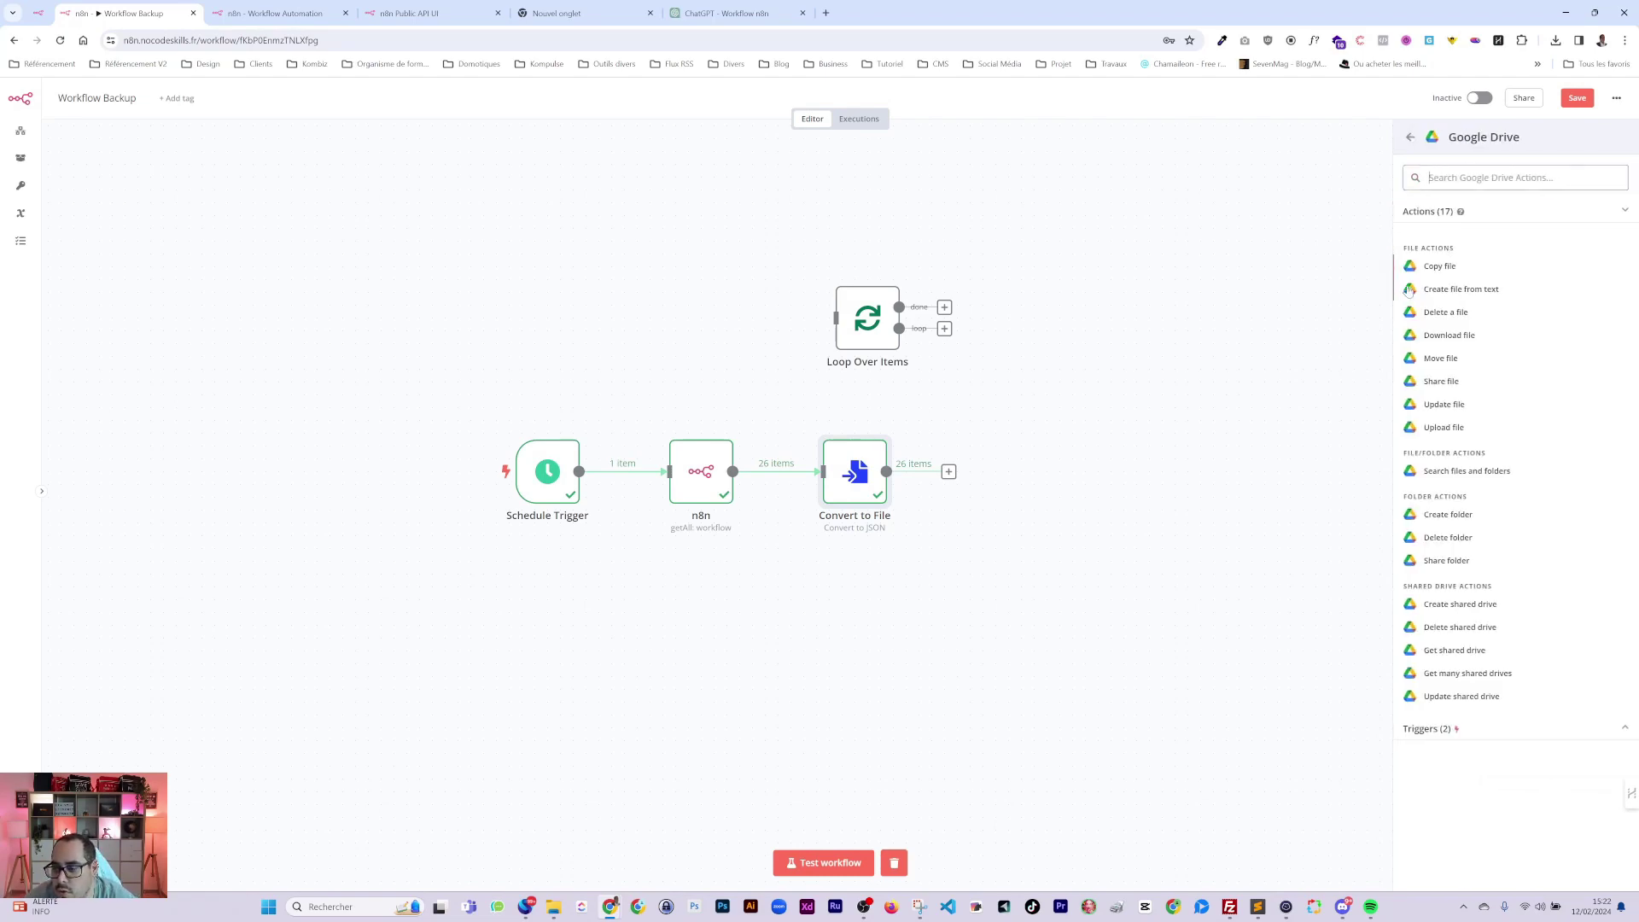
{"action": "left_click", "coordinate": [1448, 514]}
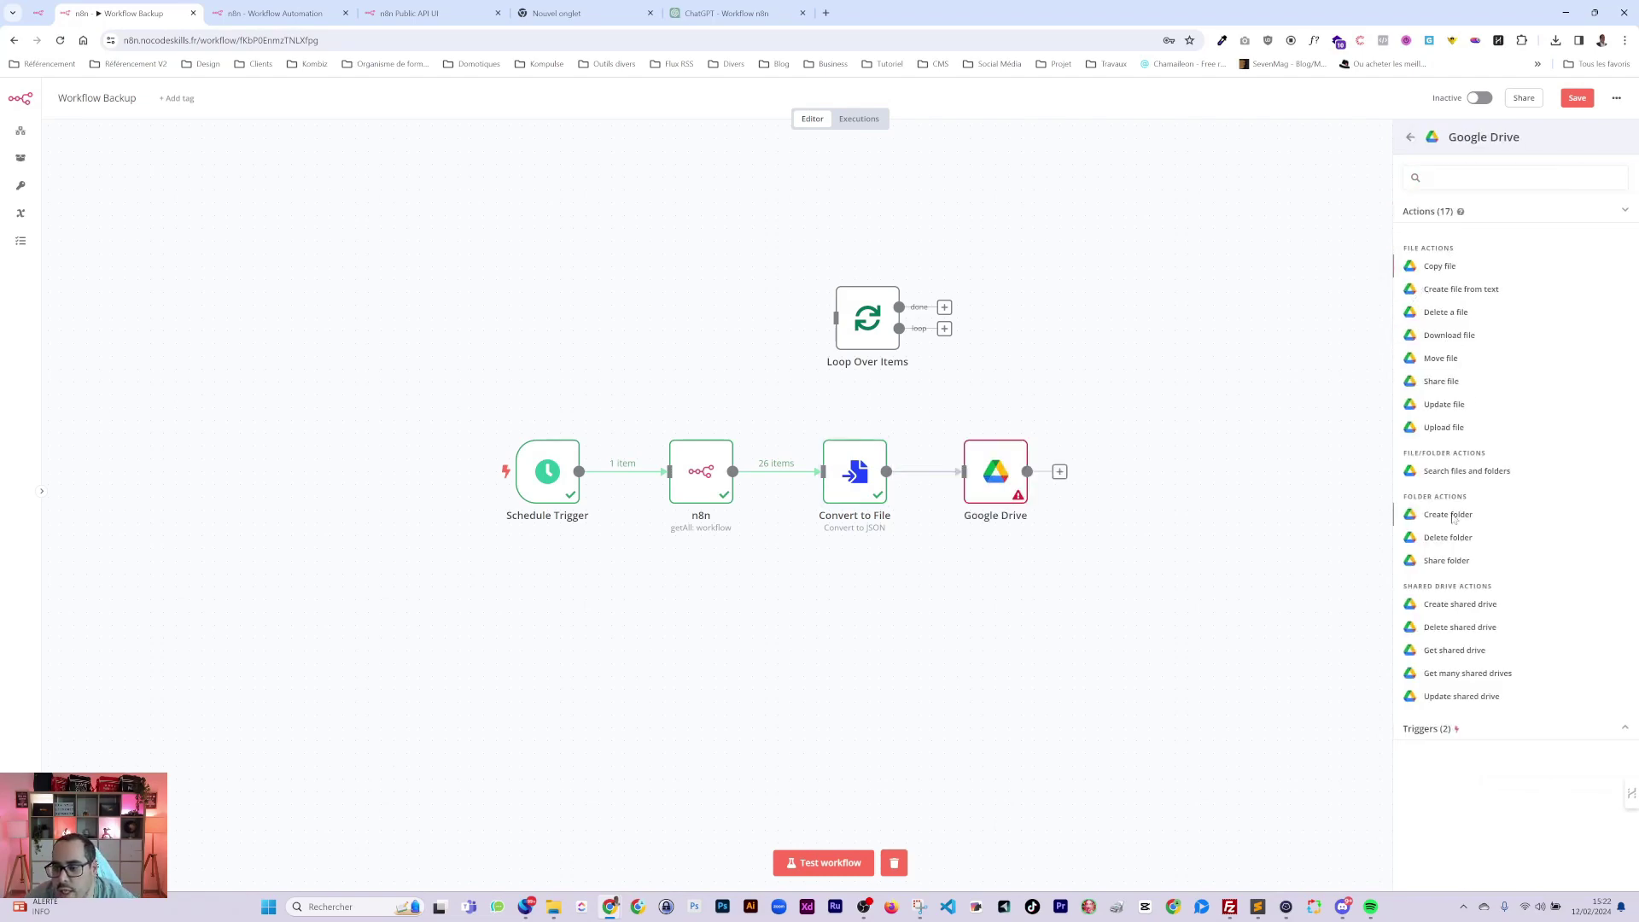
{"action": "left_click", "coordinate": [717, 183]}
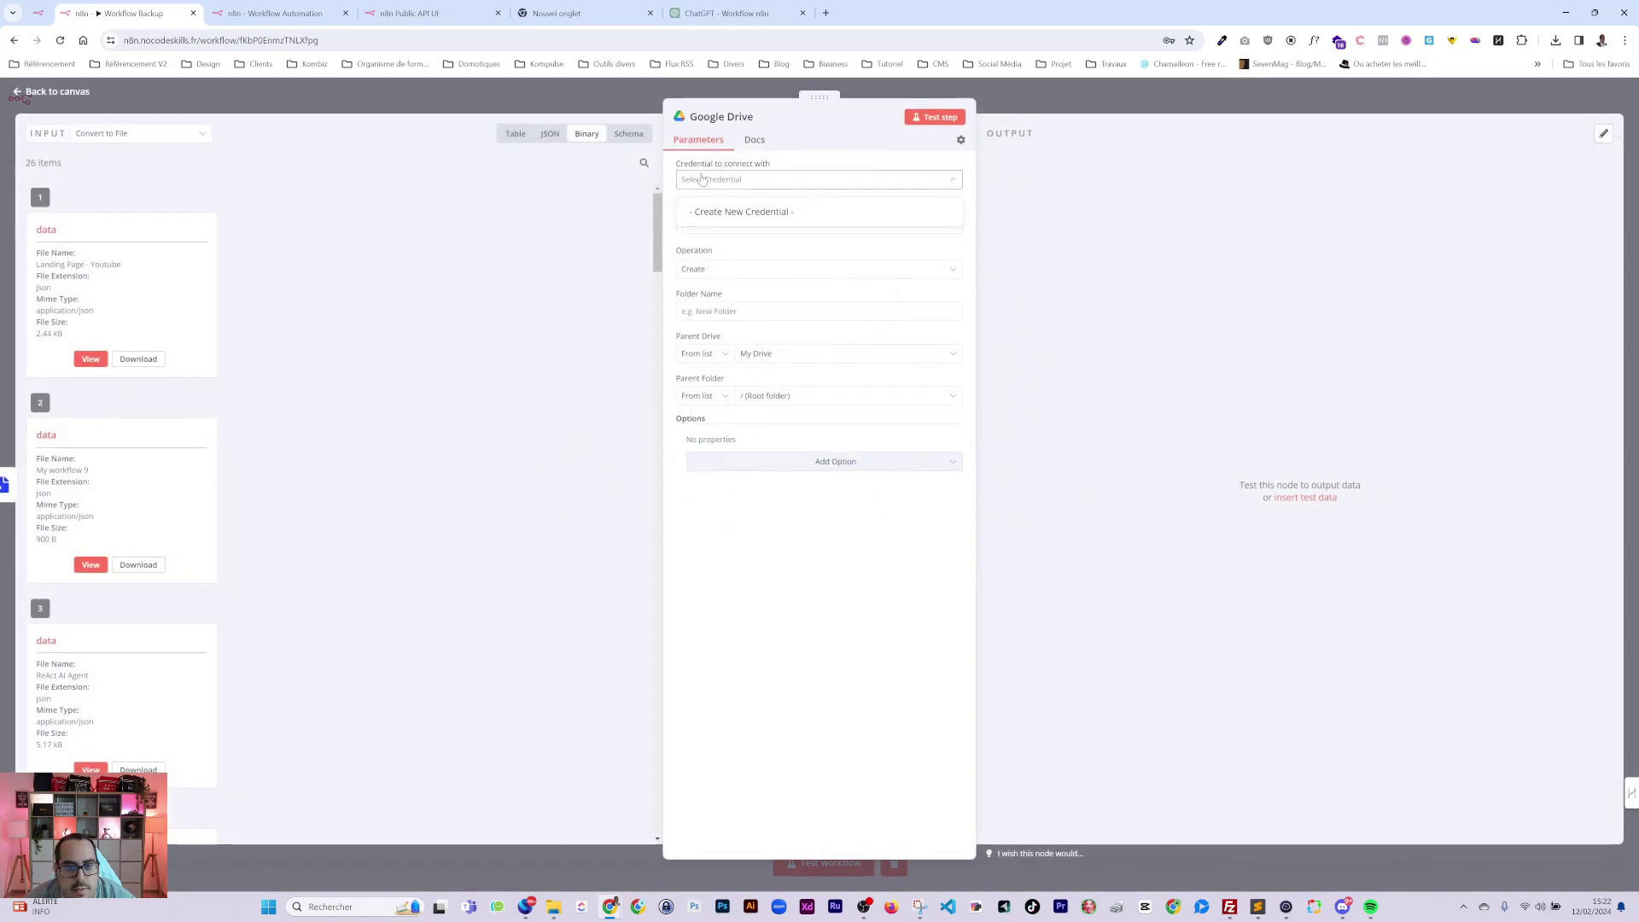
{"action": "left_click", "coordinate": [719, 214]}
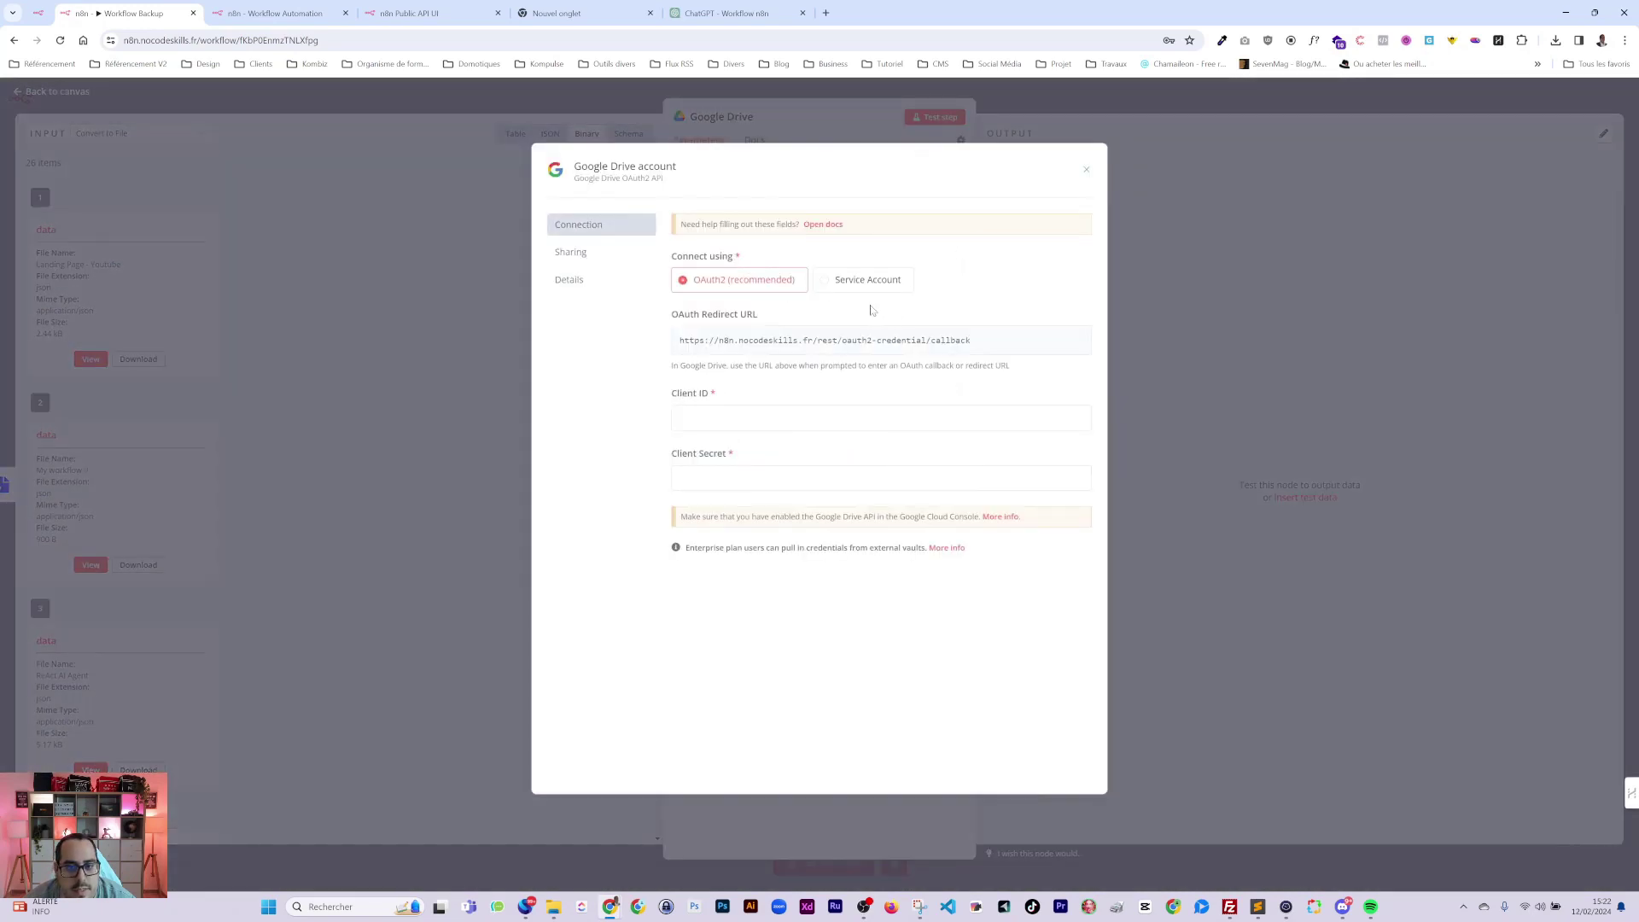
Open the Google Drive credential's setup docs in a new browser tab and view it.
{"action": "right_click", "coordinate": [820, 234]}
{"action": "left_click", "coordinate": [854, 241]}
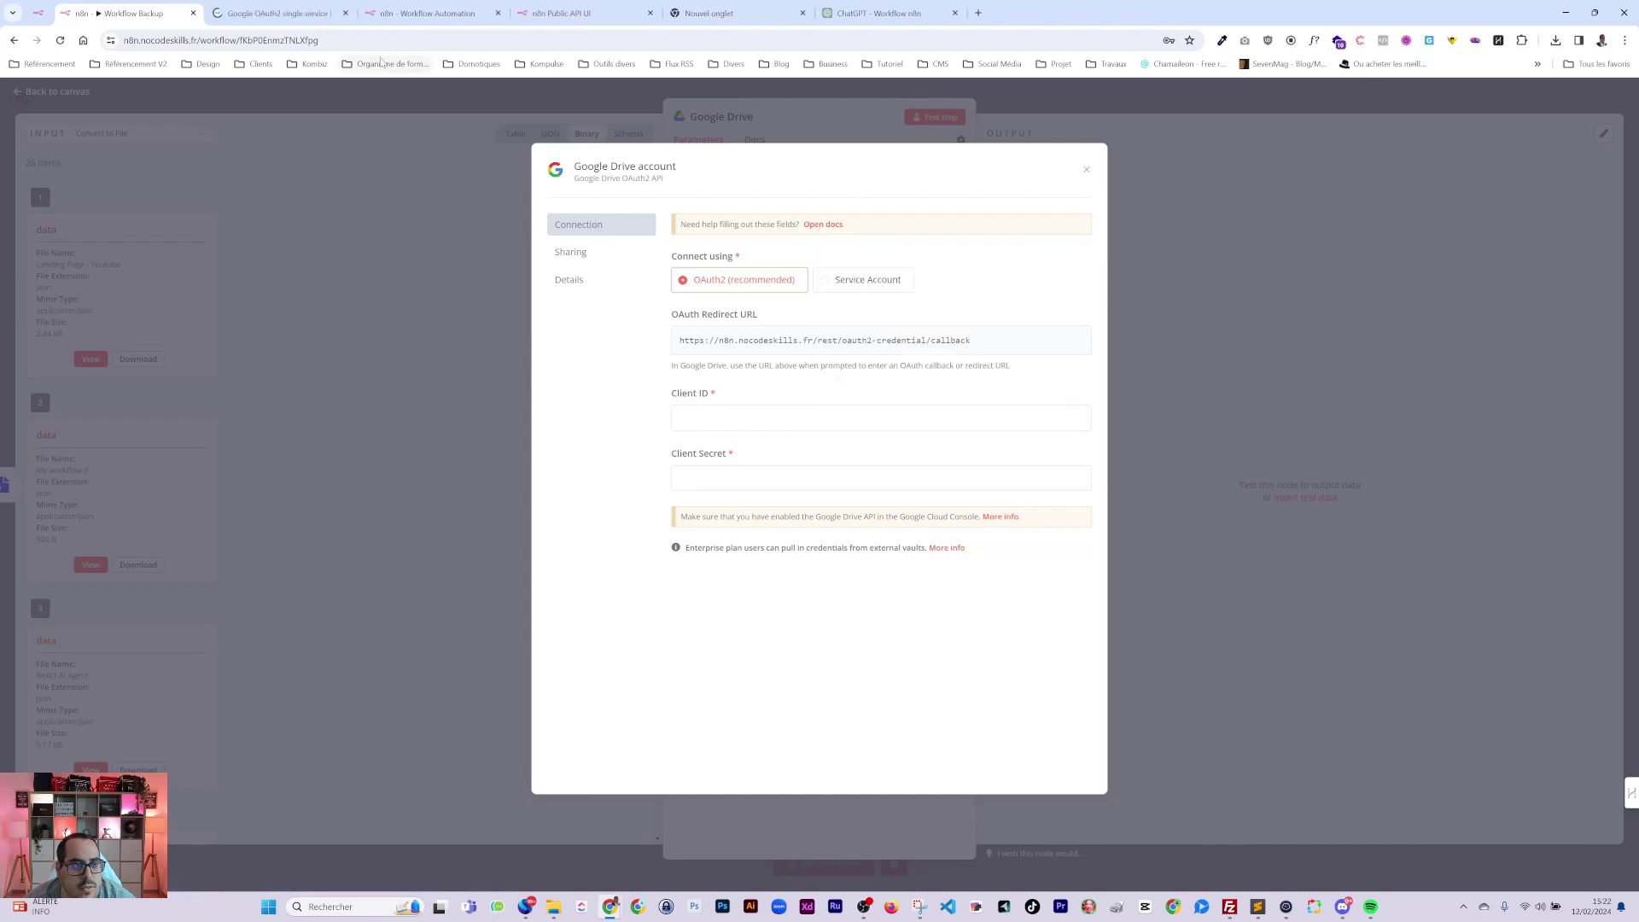
{"action": "left_click", "coordinate": [243, 14]}
{"action": "scroll", "coordinate": [753, 471], "scroll_direction": "down", "scroll_amount": 2}
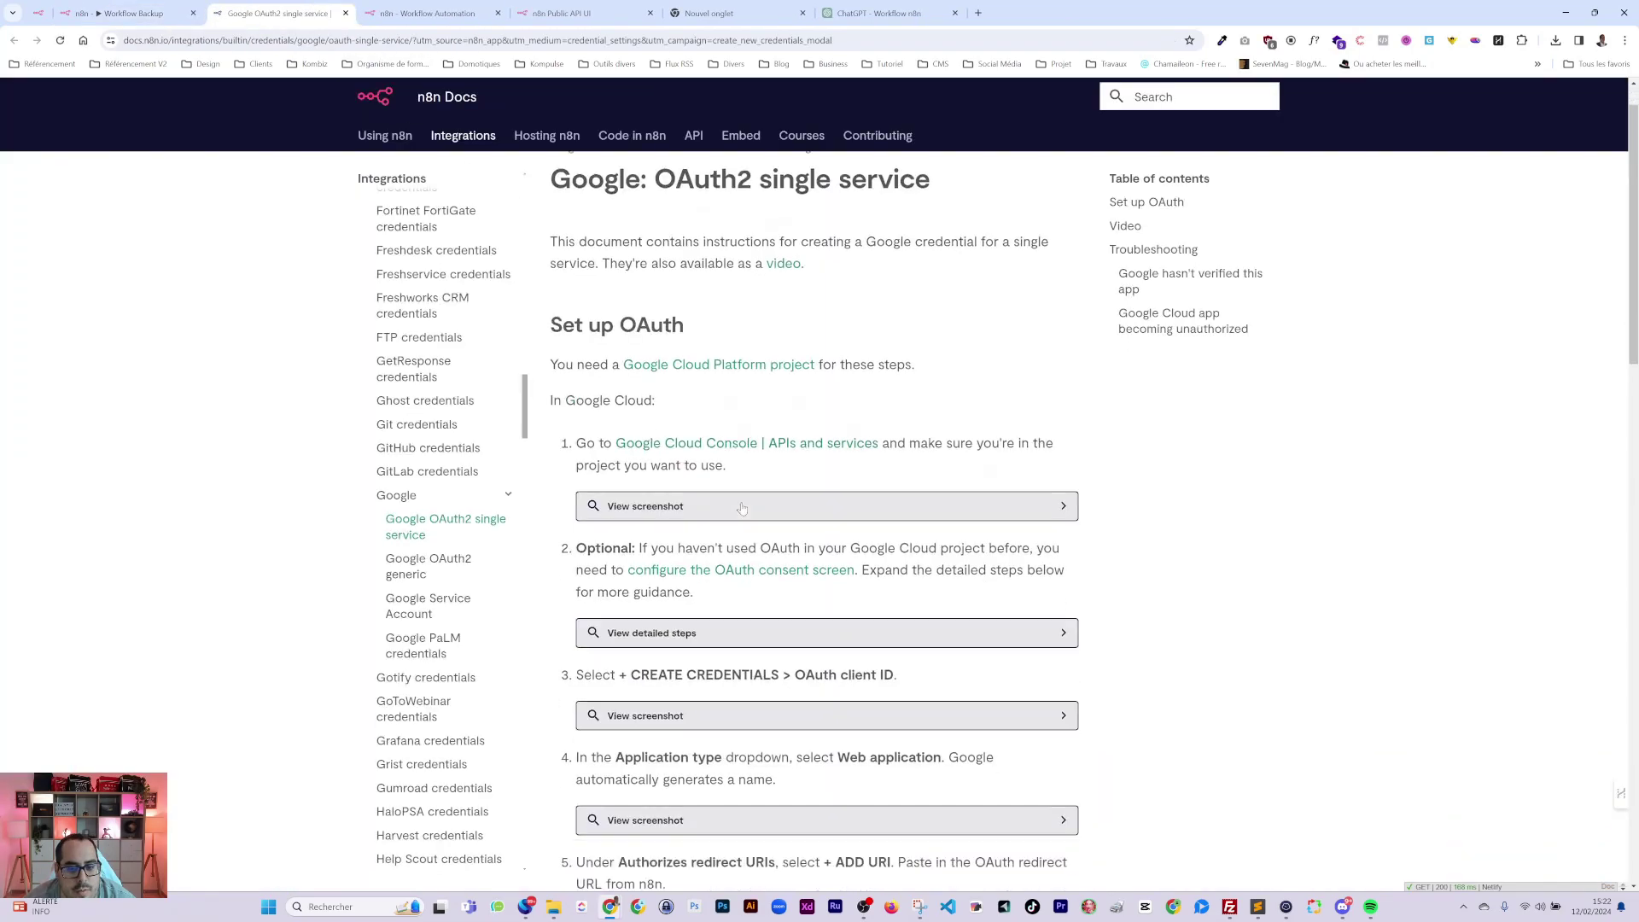
{"action": "scroll", "coordinate": [787, 427], "scroll_direction": "up", "scroll_amount": 2}
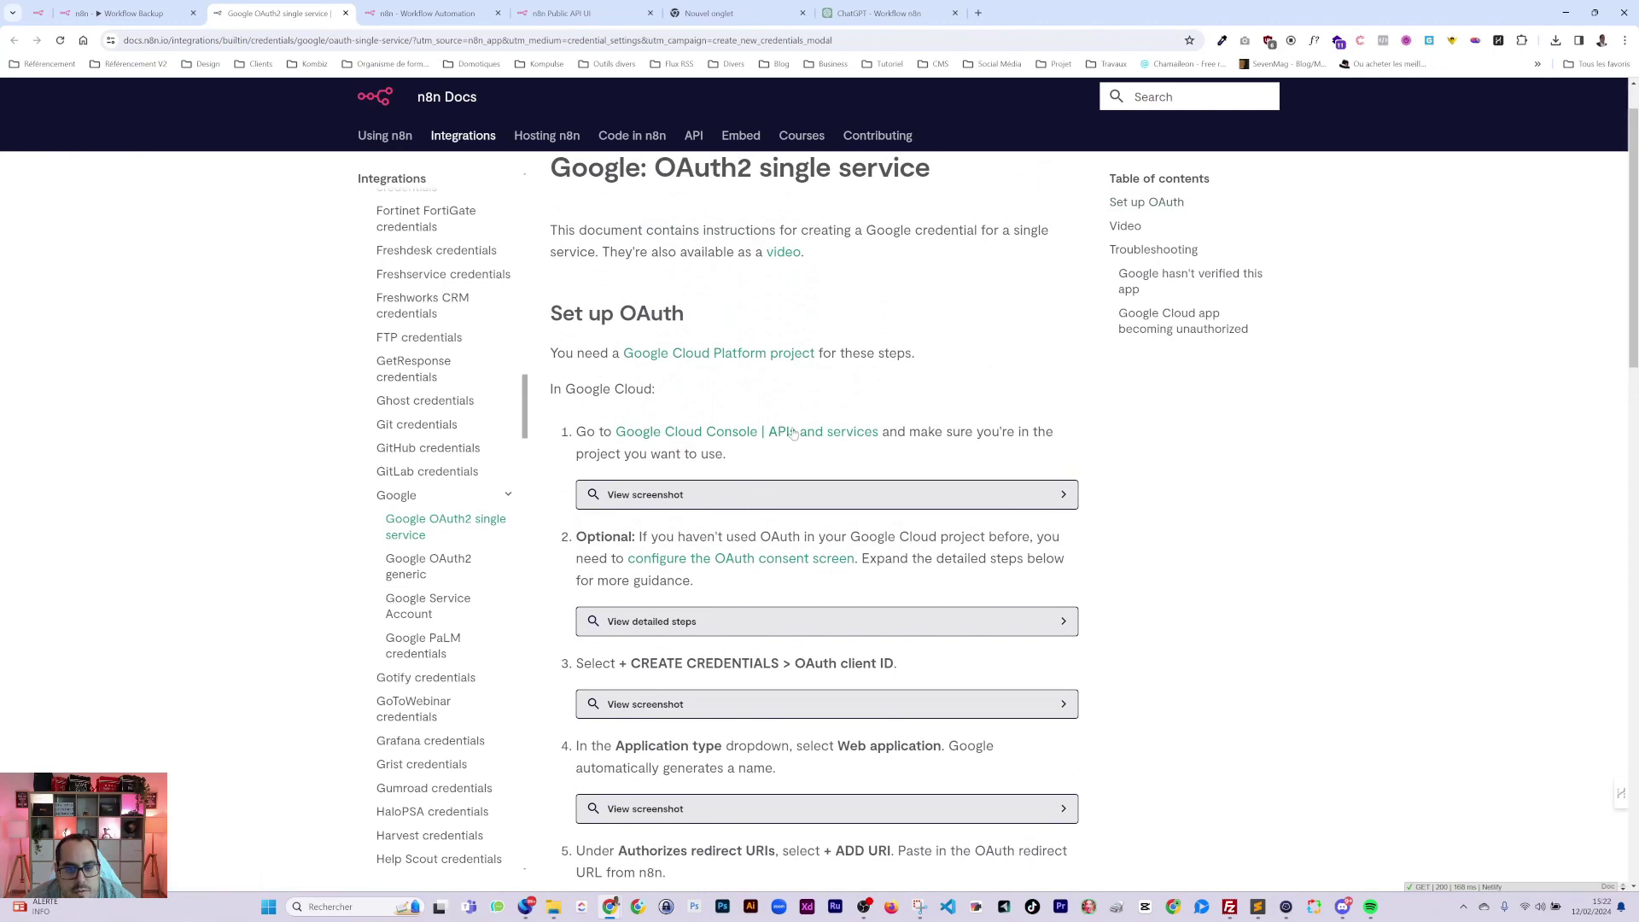
Open the docs' 'Google Cloud Console | APIs and services' link in a new tab.
{"action": "right_click", "coordinate": [793, 434]}
{"action": "left_click", "coordinate": [833, 441]}
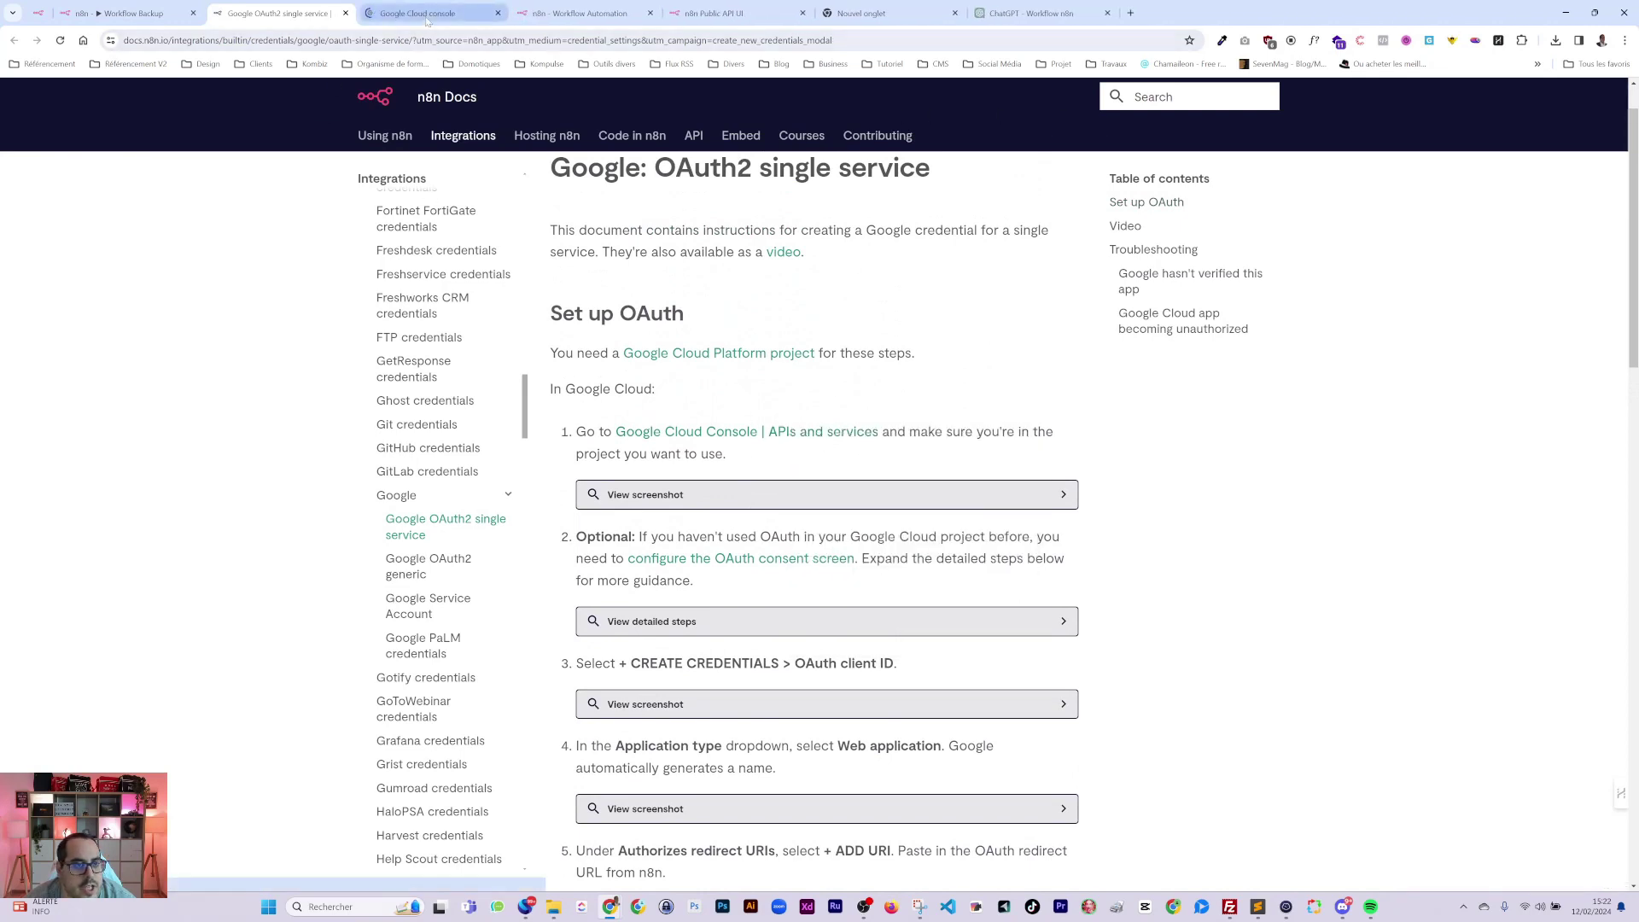
{"action": "left_click", "coordinate": [427, 19]}
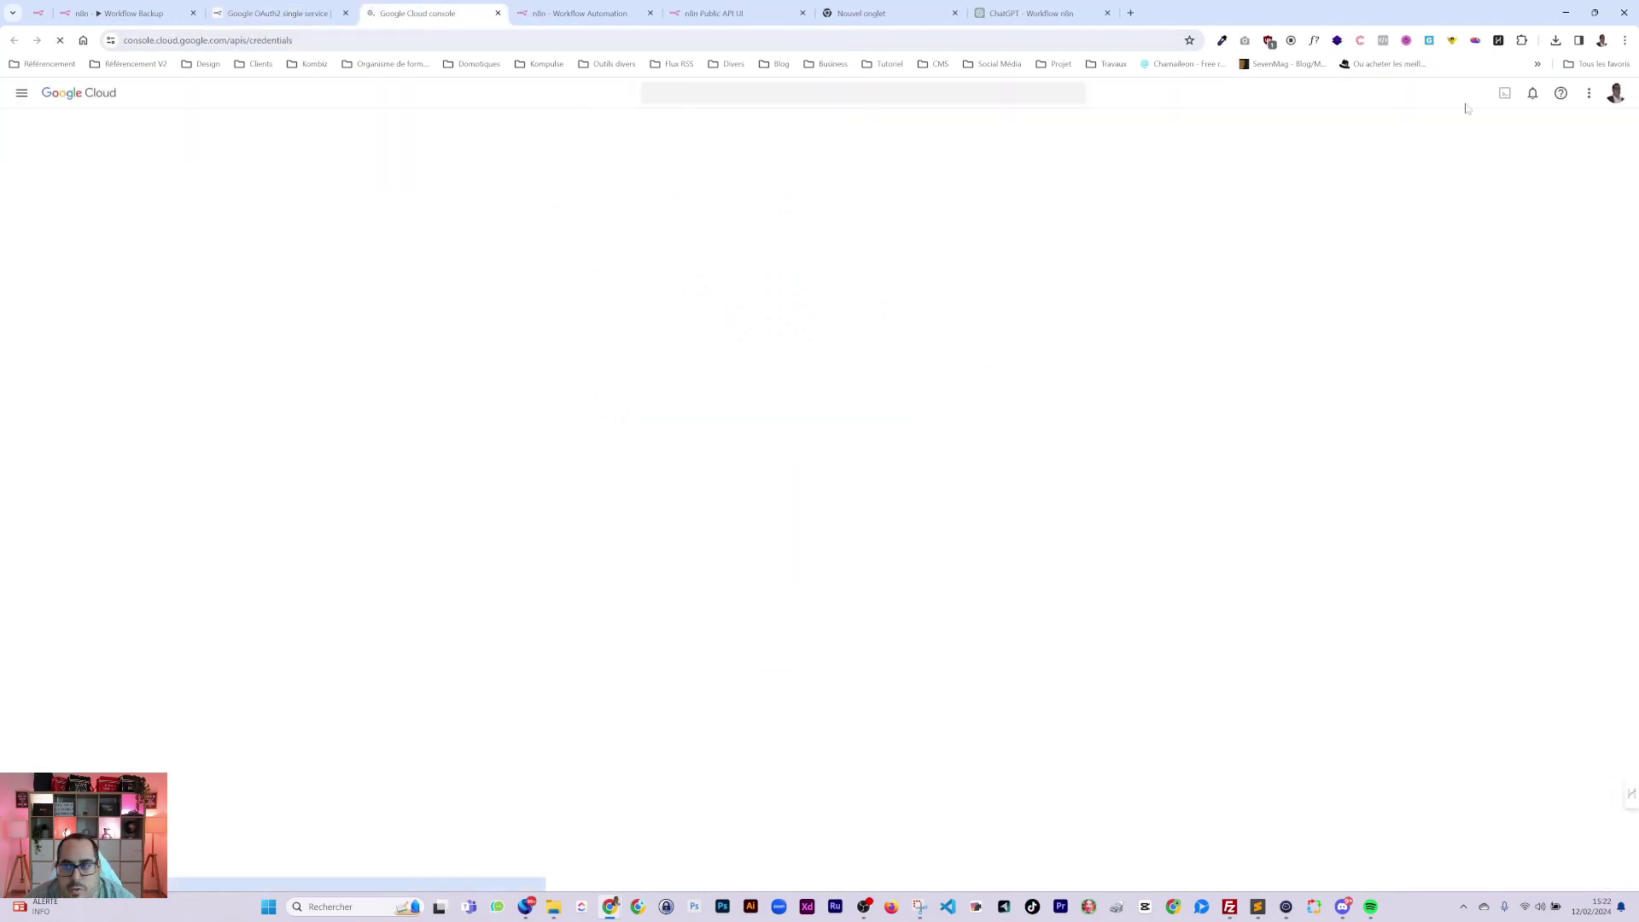
Switch Google Cloud Console to the second Google account and open 'API et services activés'.
{"action": "left_click", "coordinate": [1615, 93]}
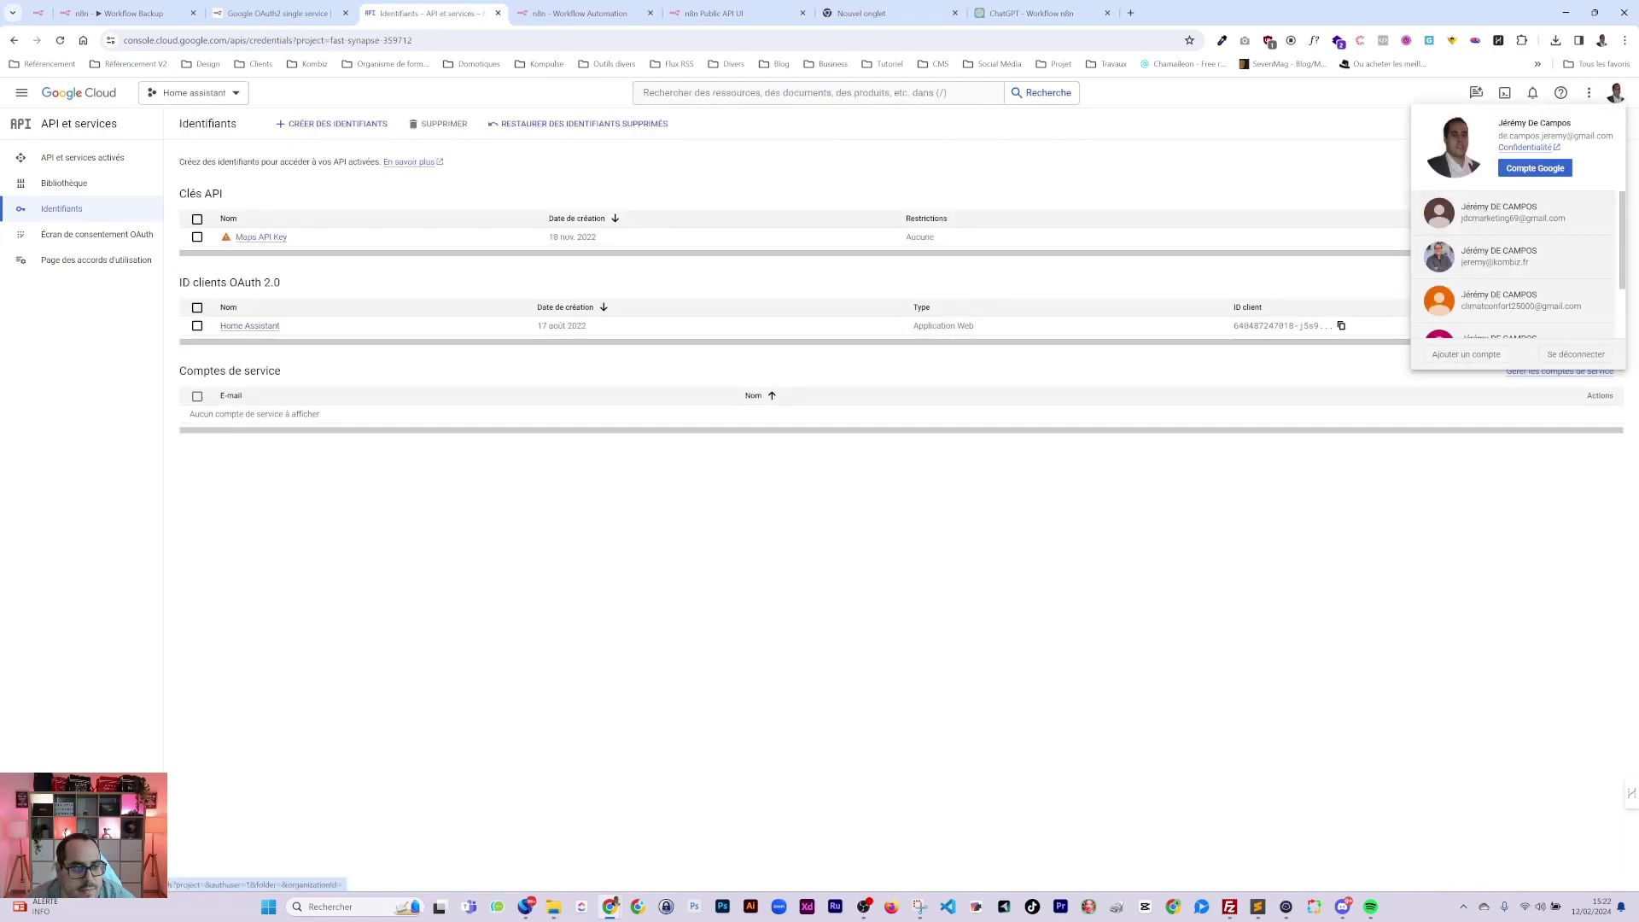
{"action": "scroll", "coordinate": [1471, 266], "scroll_direction": "down", "scroll_amount": 1}
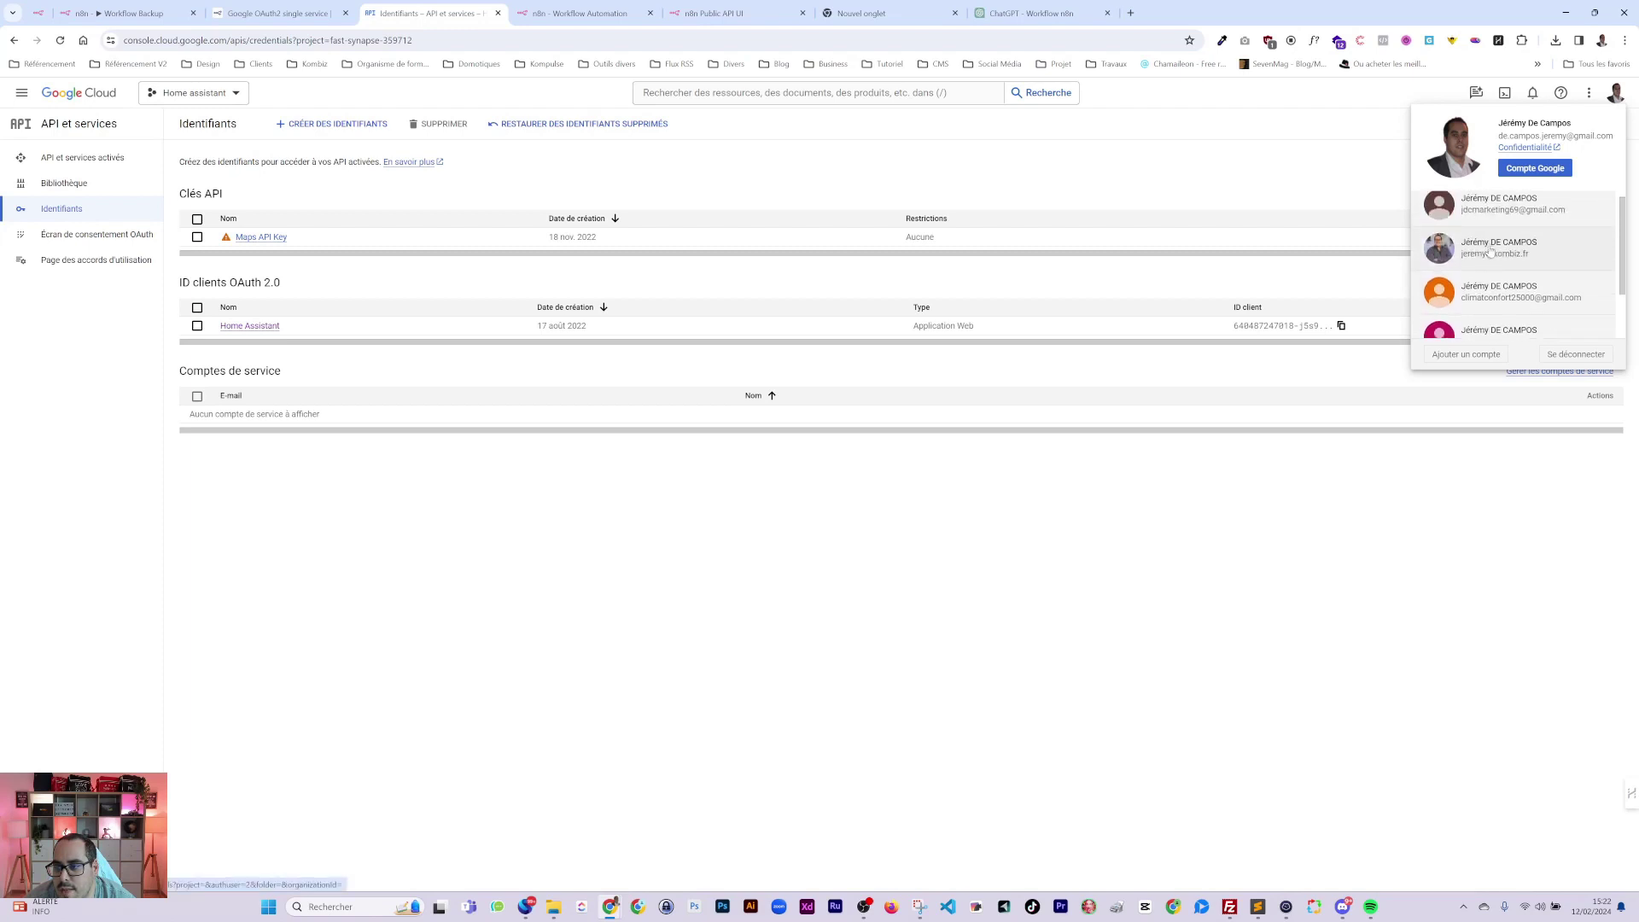
{"action": "left_click", "coordinate": [1495, 251]}
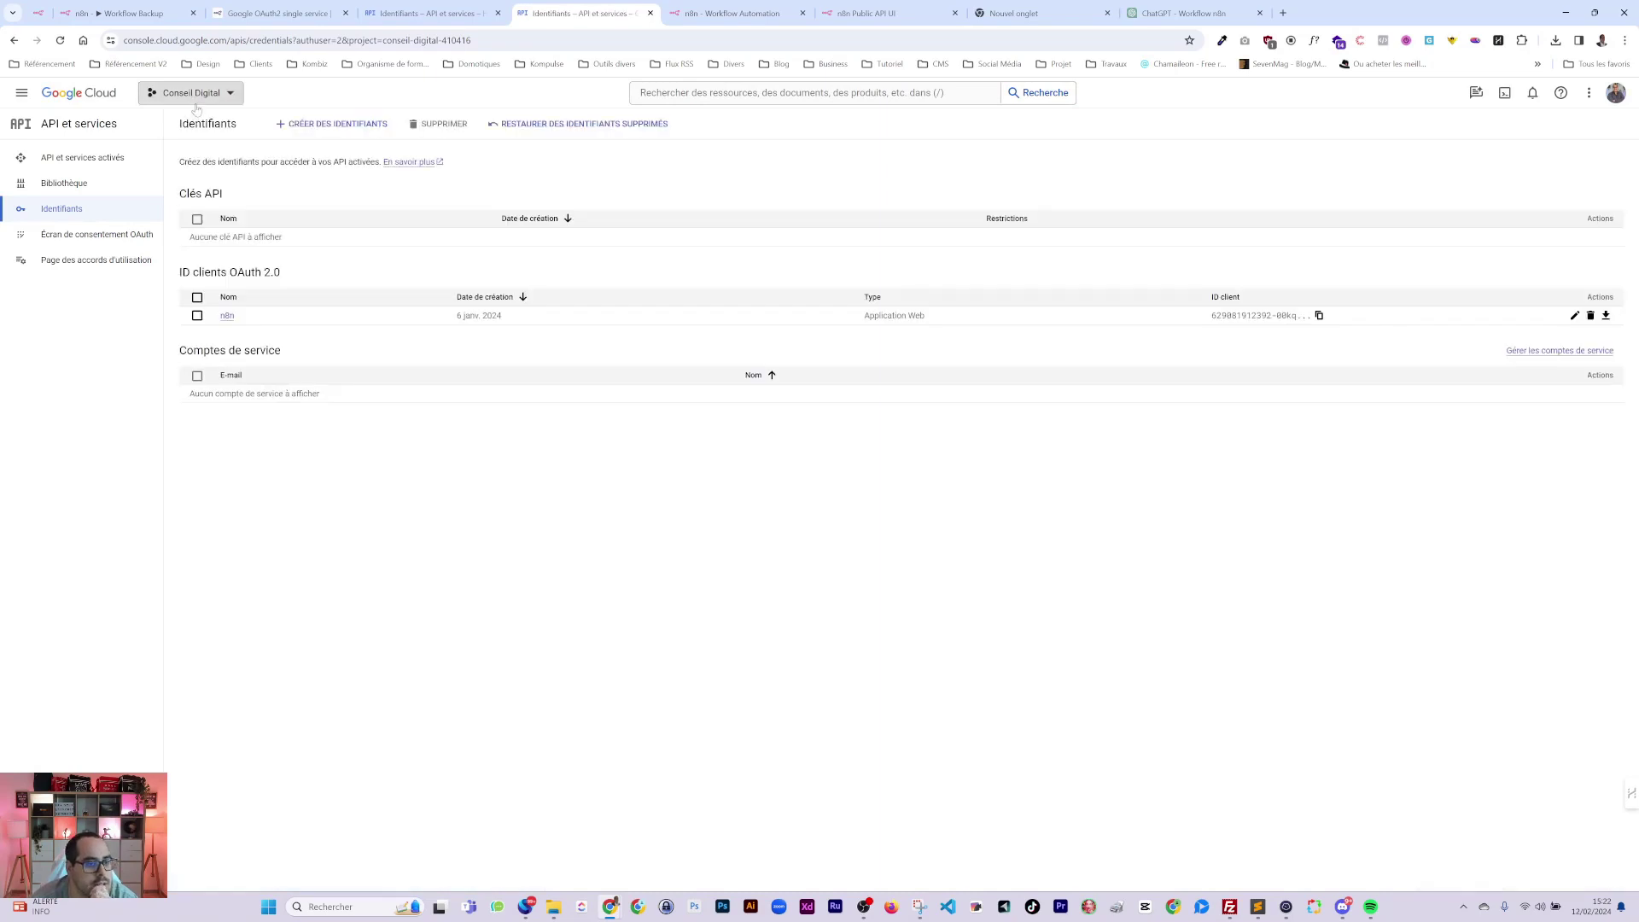
{"action": "left_click", "coordinate": [82, 157]}
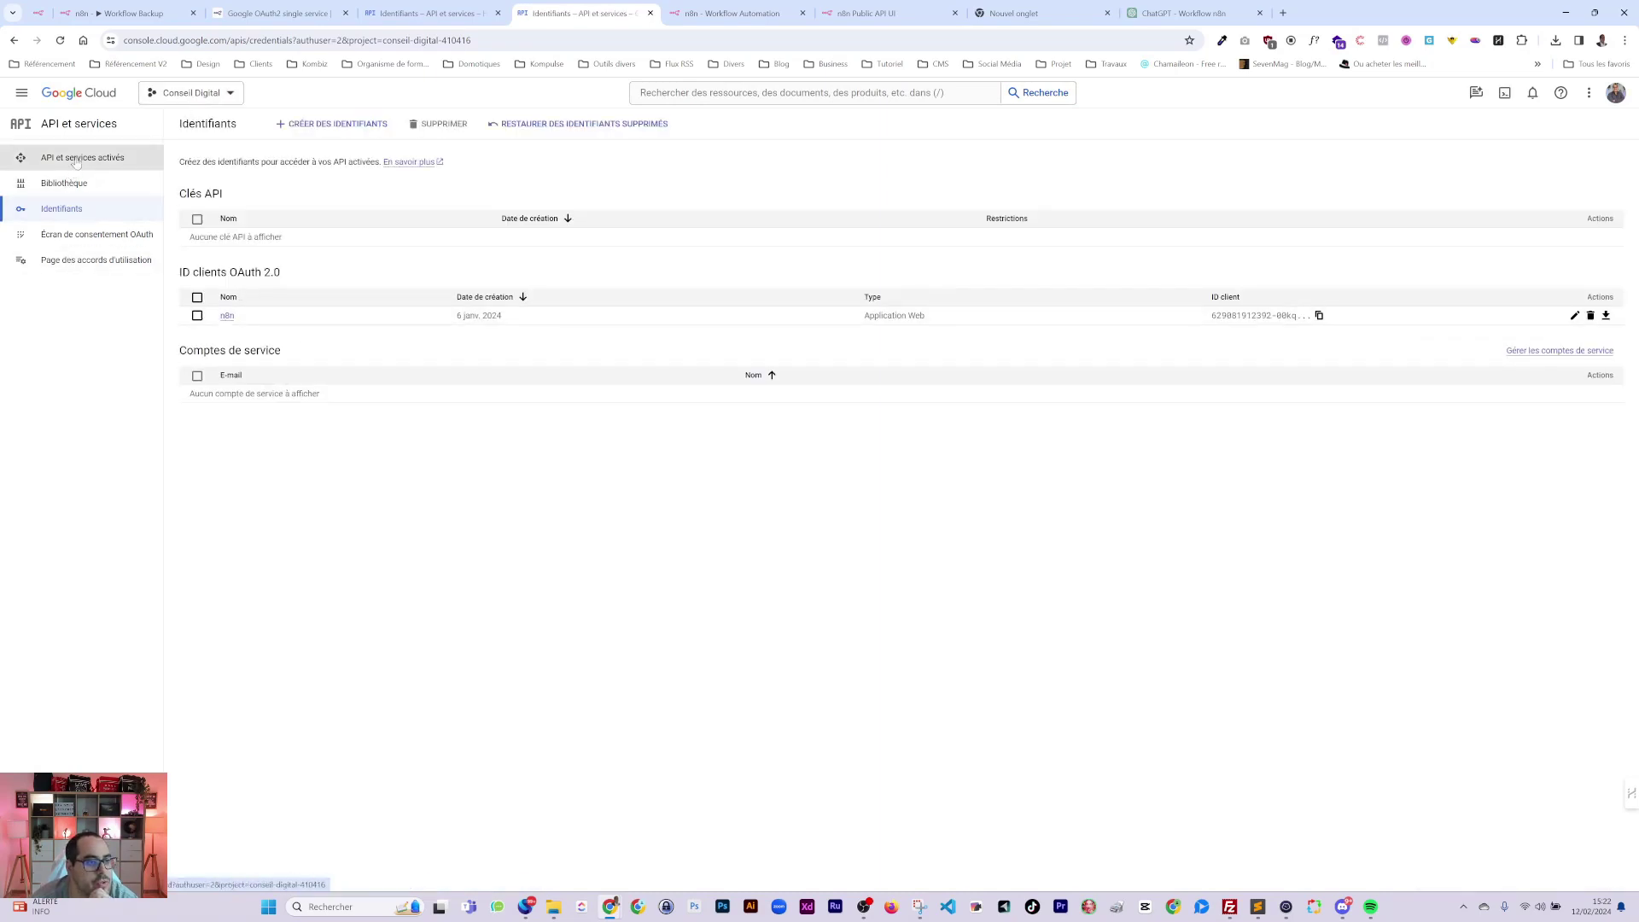
Close the n8n Public API UI, n8n, new tab and ChatGPT tabs, ending on the OAuth docs.
{"action": "left_click", "coordinate": [411, 16]}
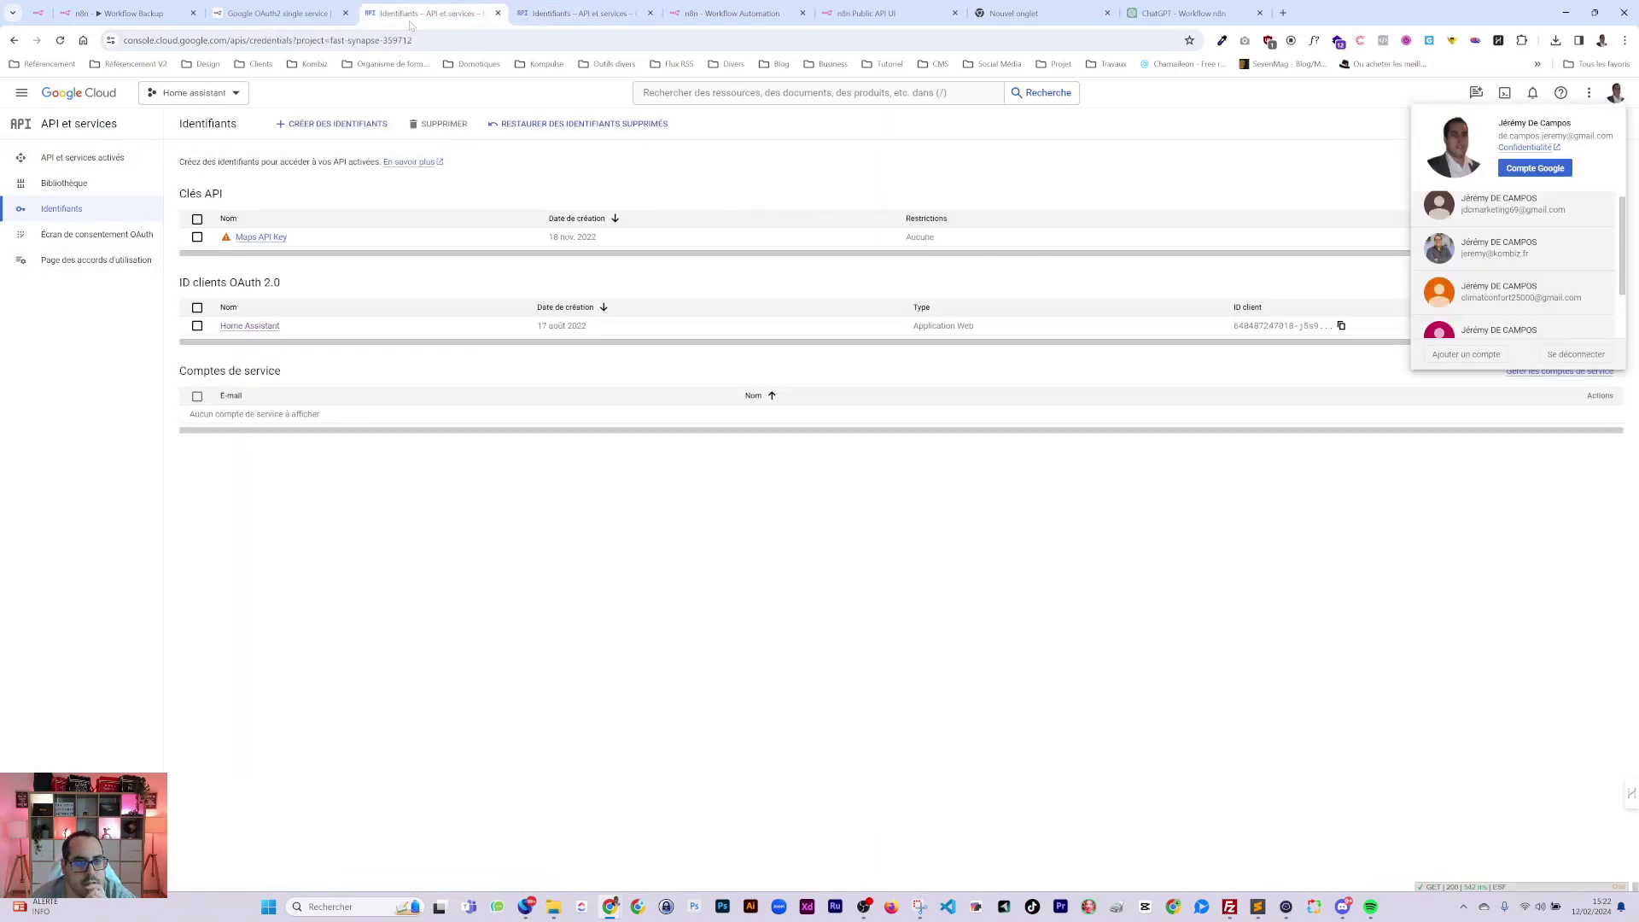
{"action": "left_click", "coordinate": [864, 15]}
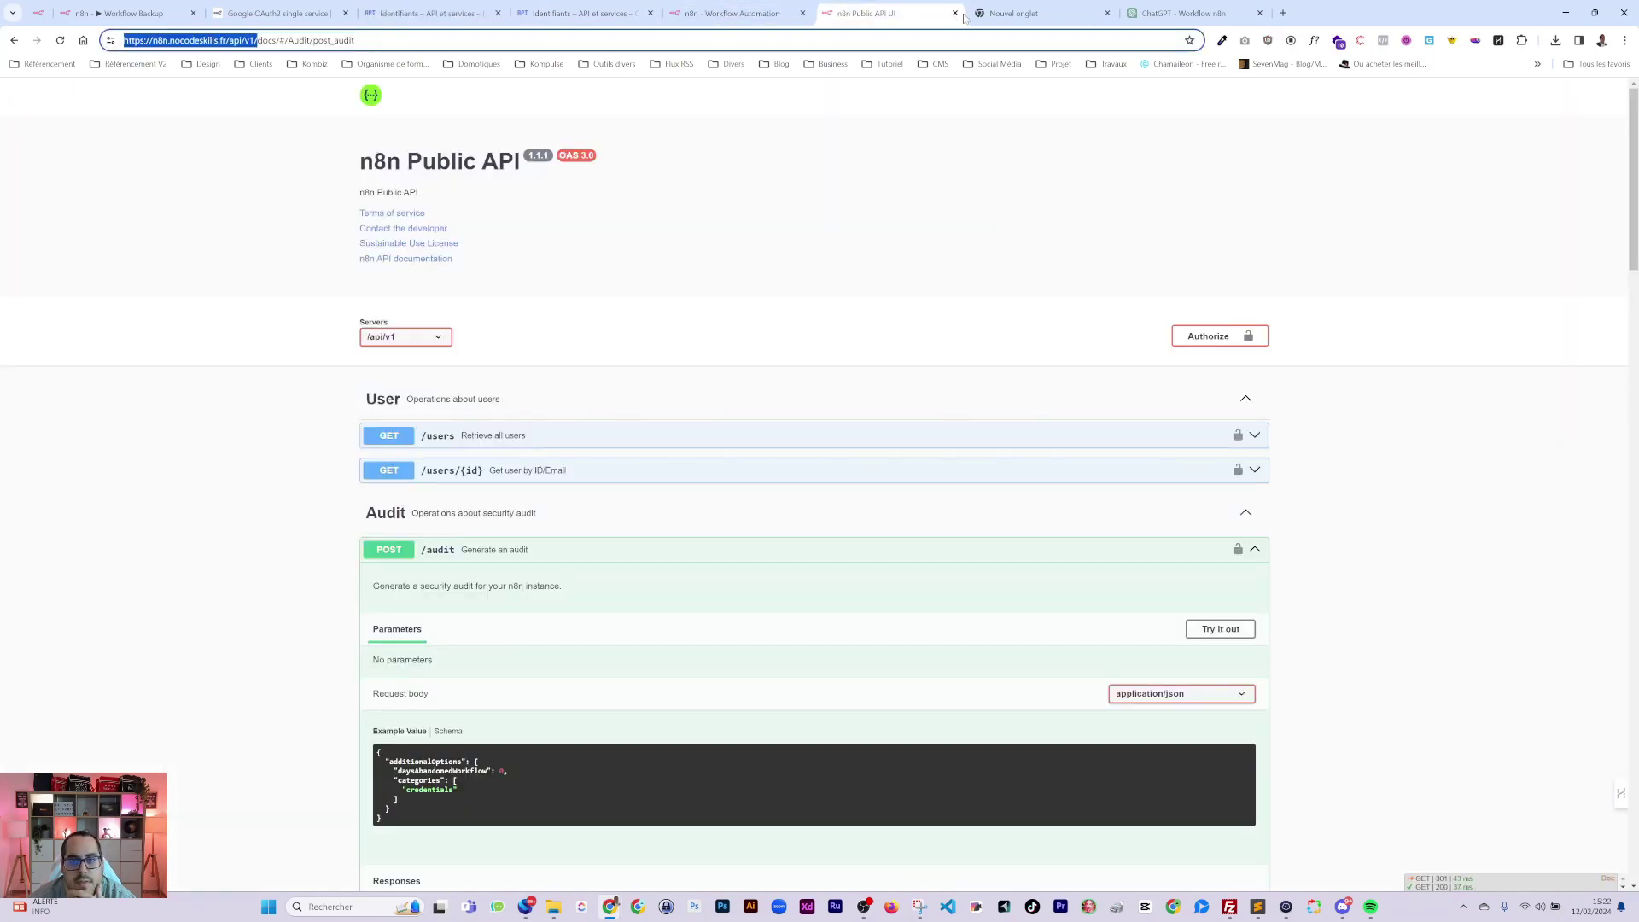
{"action": "left_click", "coordinate": [955, 13]}
{"action": "key", "text": "ctrl+Page_Up"}
{"action": "left_click", "coordinate": [803, 13]}
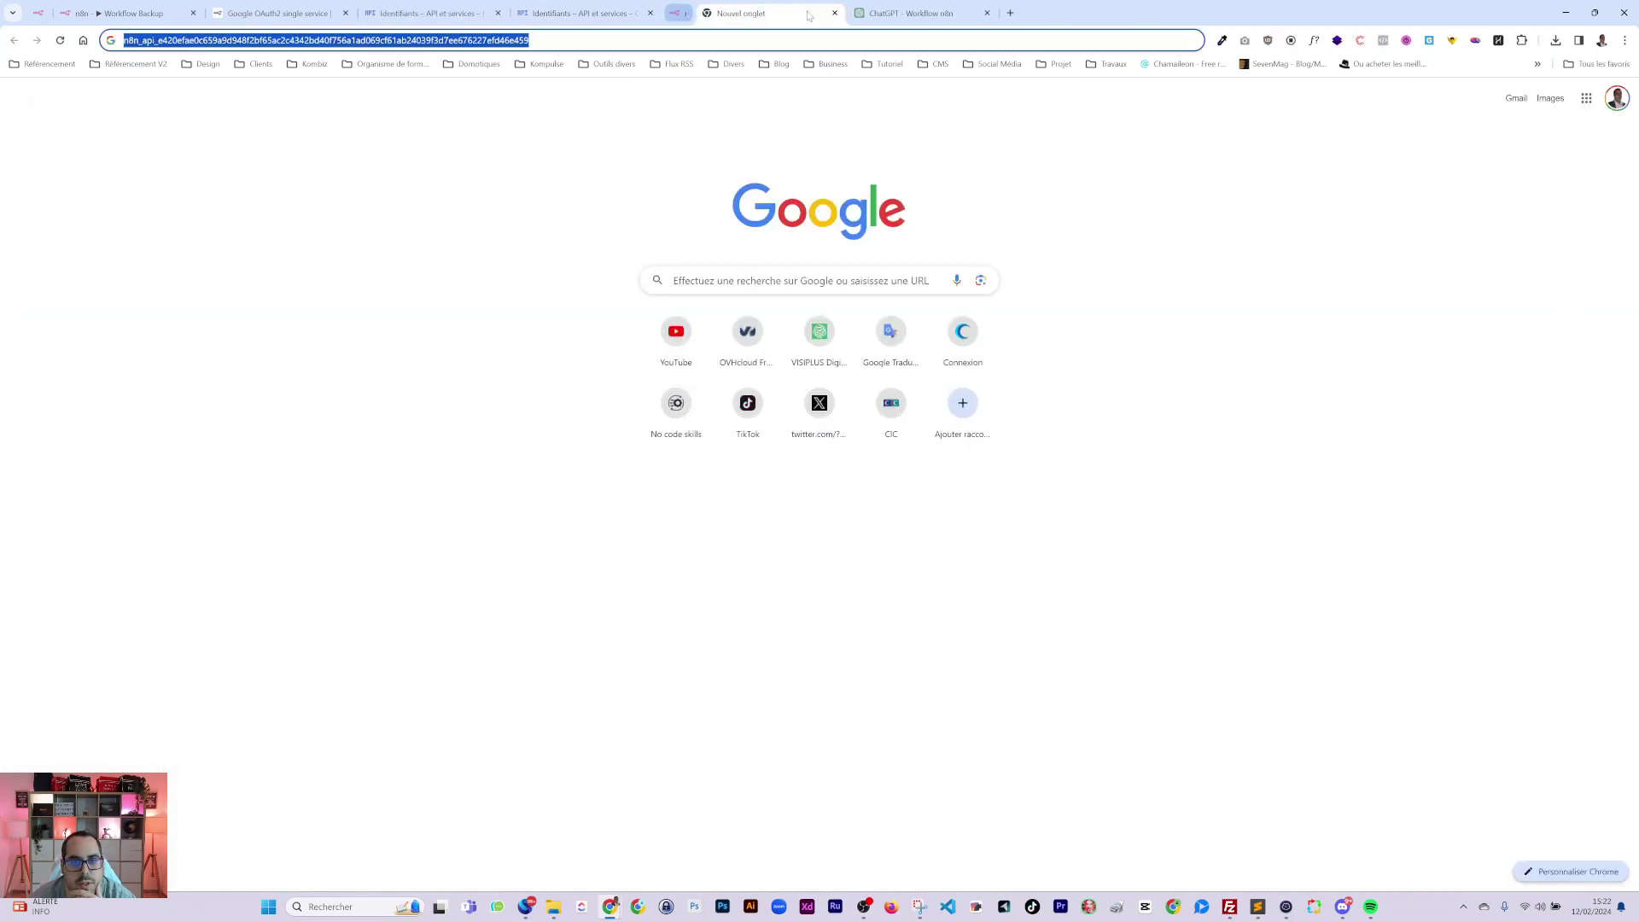
{"action": "left_click", "coordinate": [803, 12]}
{"action": "left_click", "coordinate": [802, 13]}
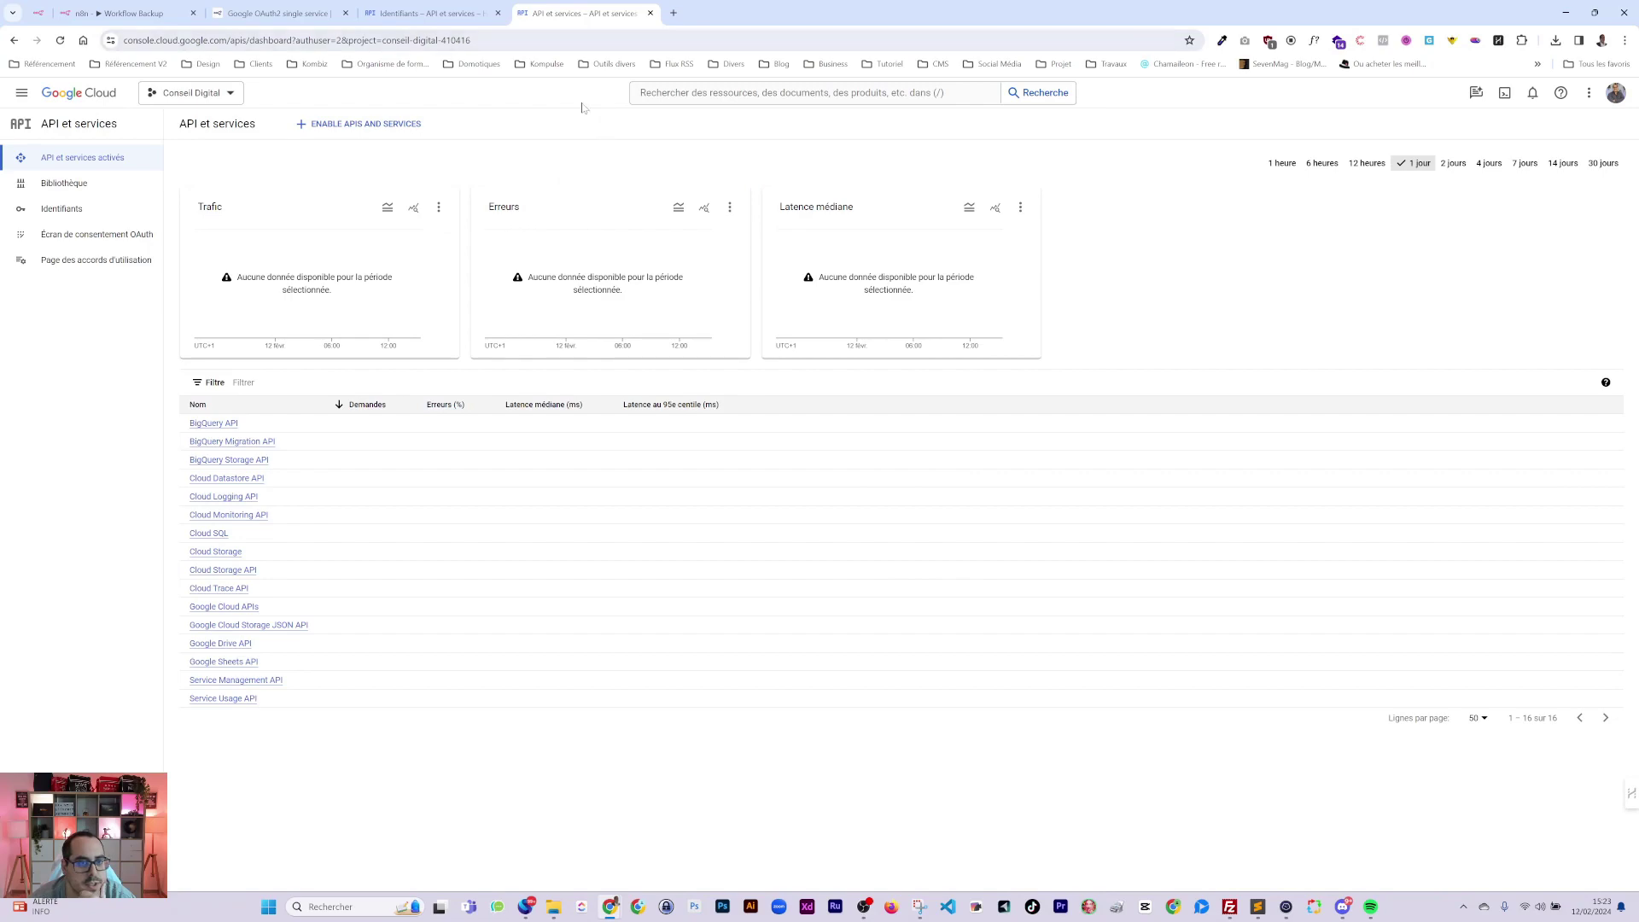
{"action": "left_click", "coordinate": [416, 17]}
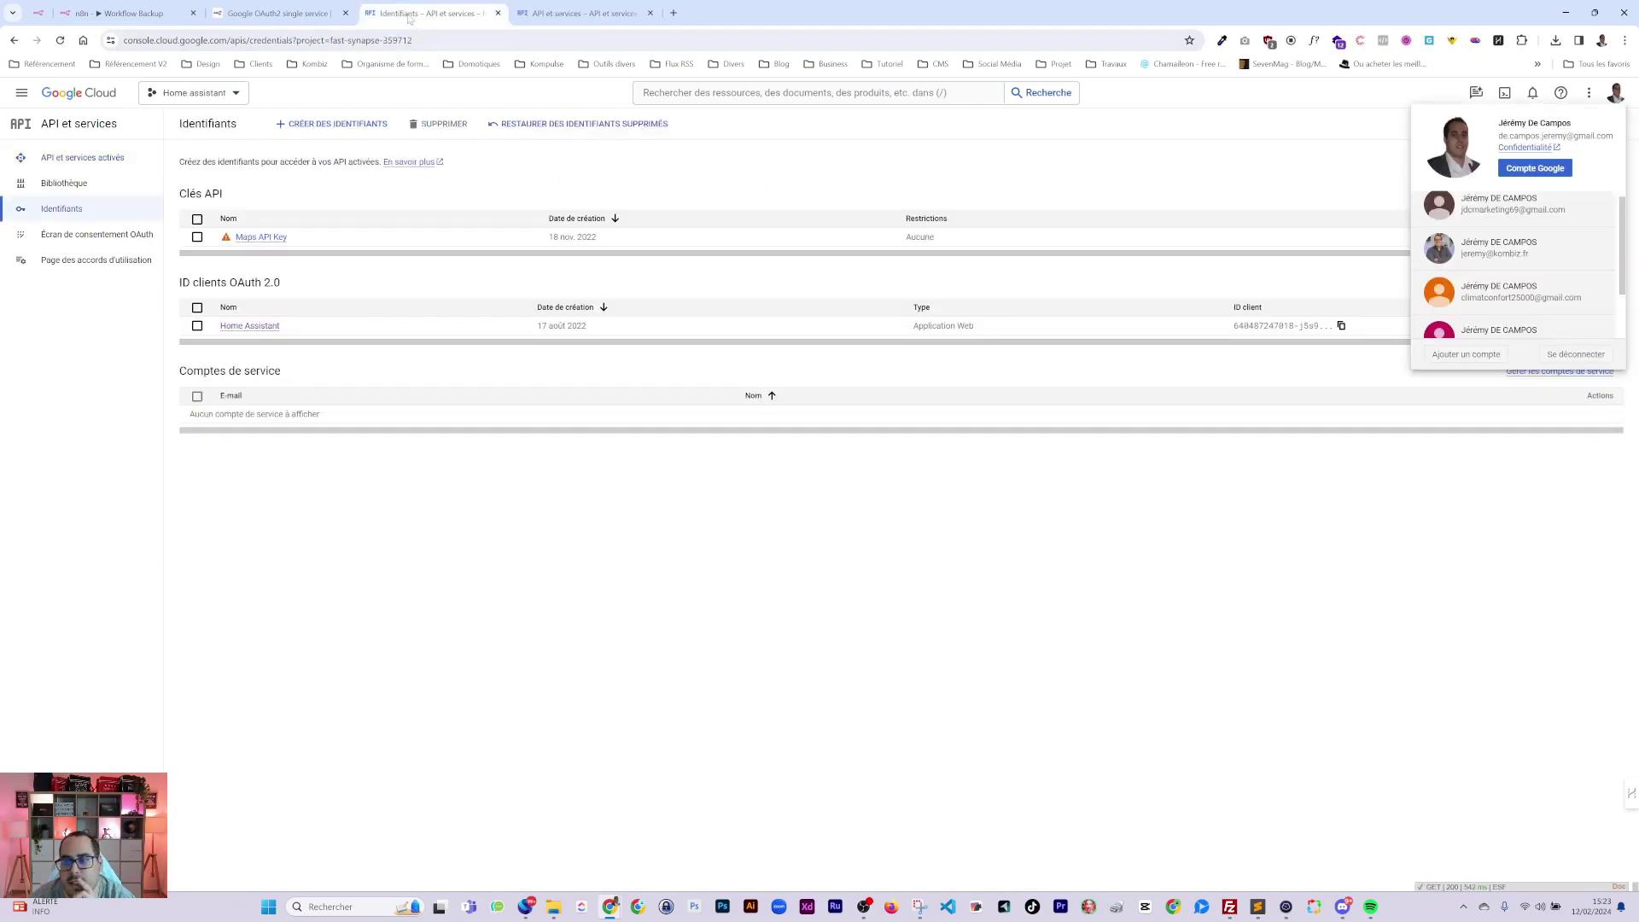
{"action": "left_click", "coordinate": [277, 12]}
Expand the detailed consent steps and the step 1 and step 3 screenshots, then return to n8n.
{"action": "scroll", "coordinate": [764, 523], "scroll_direction": "down", "scroll_amount": 2}
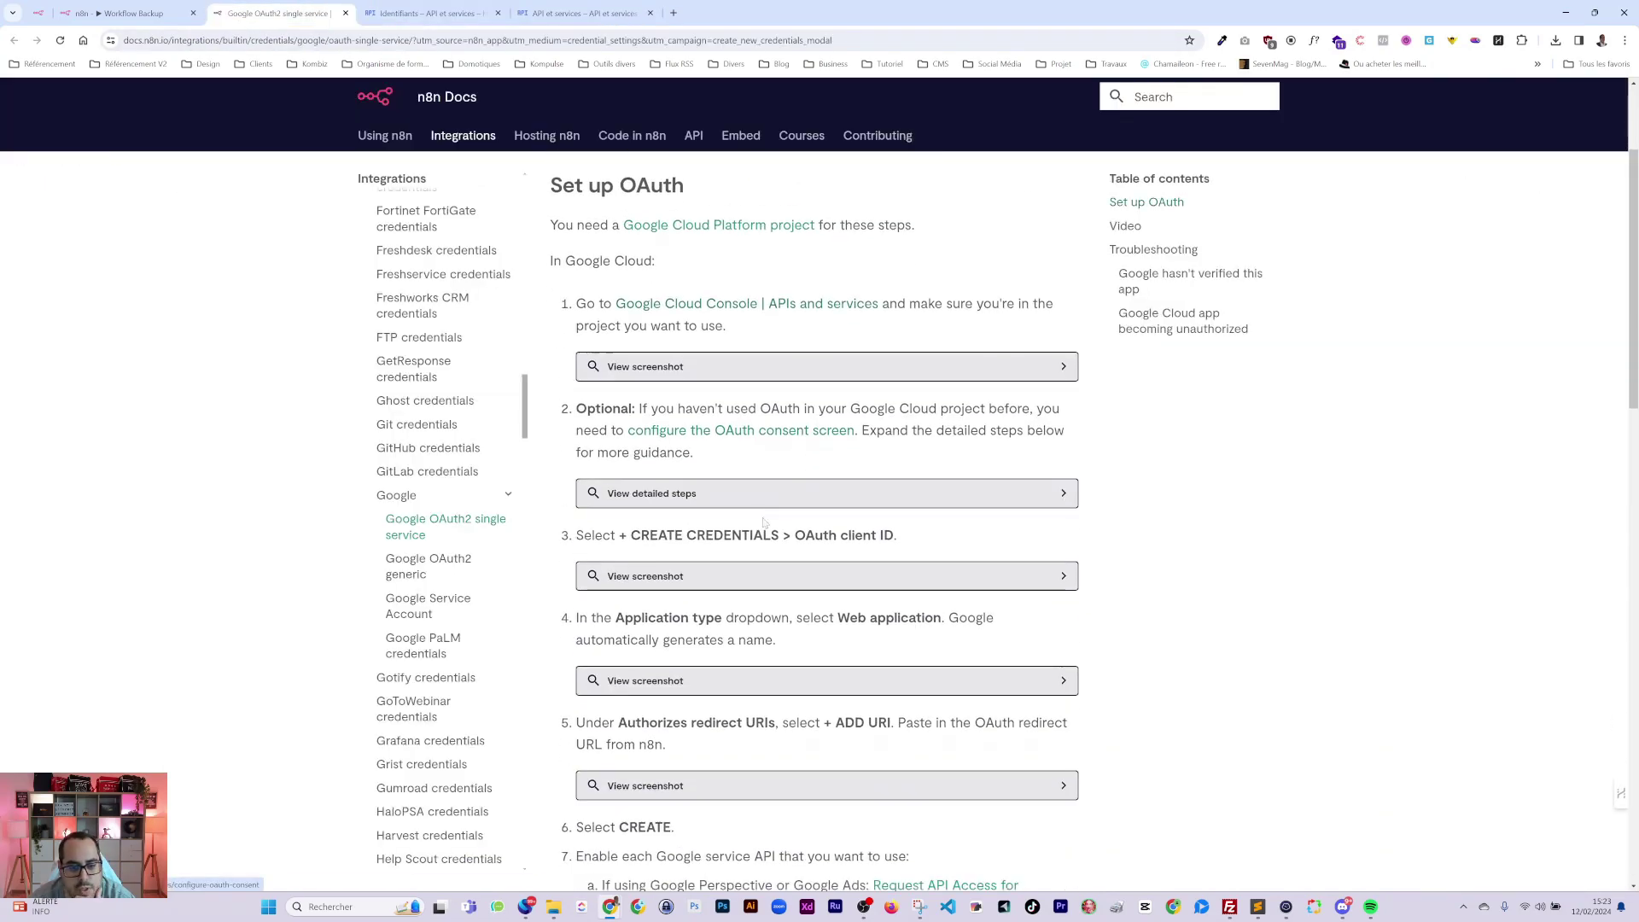
{"action": "scroll", "coordinate": [764, 523], "scroll_direction": "down", "scroll_amount": 2}
{"action": "left_click", "coordinate": [692, 366]}
{"action": "left_click", "coordinate": [666, 238]}
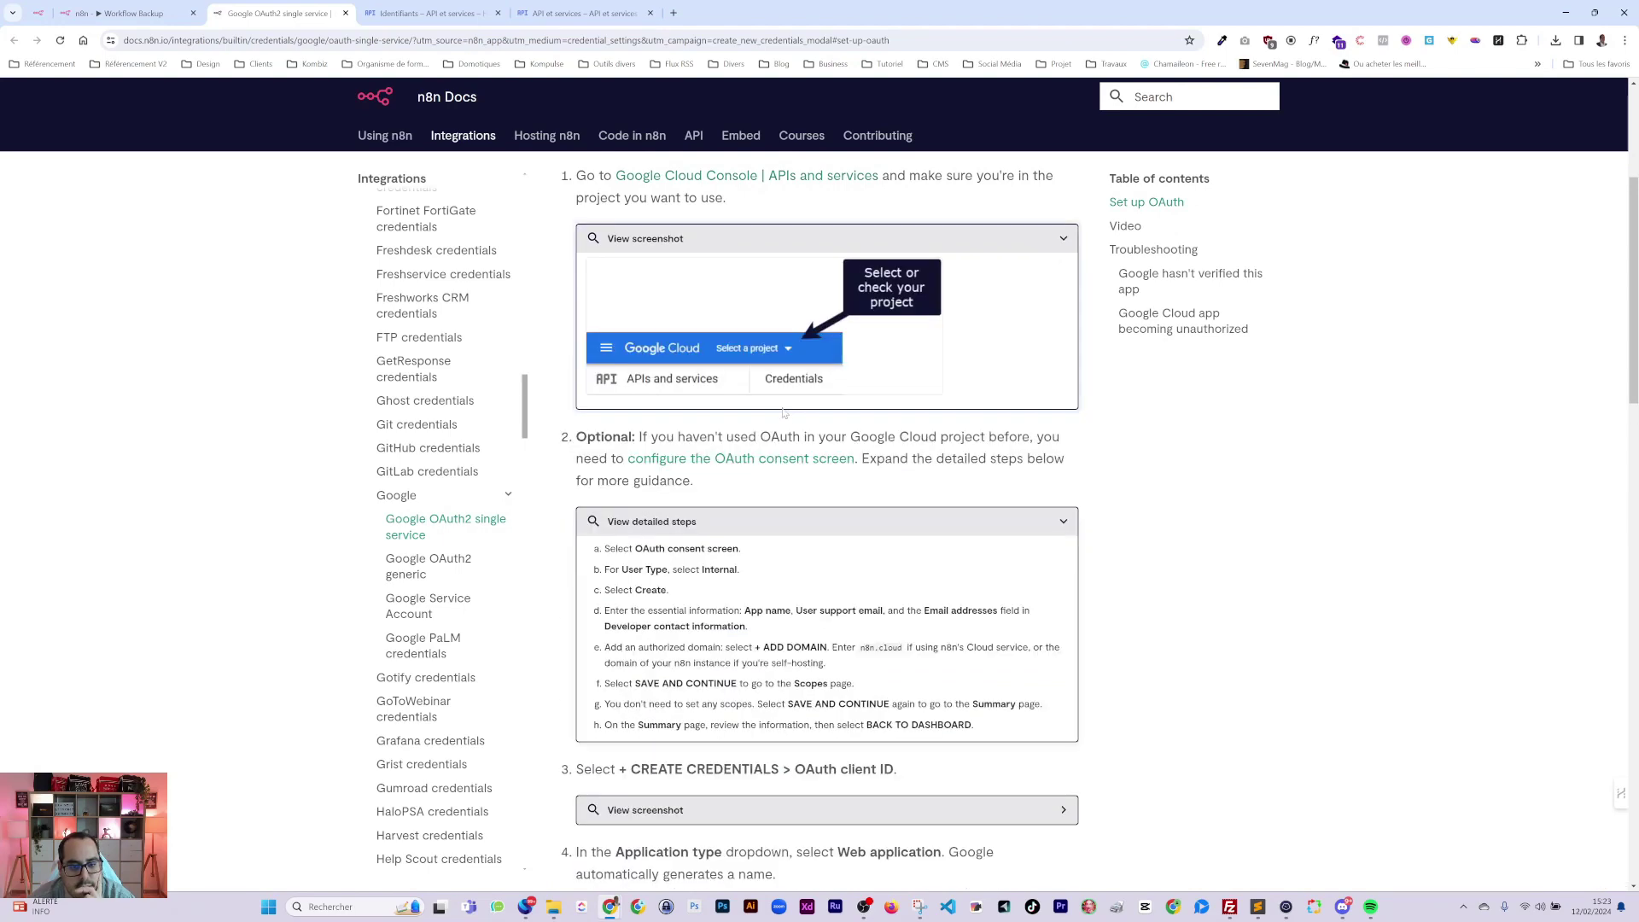
{"action": "scroll", "coordinate": [783, 413], "scroll_direction": "down", "scroll_amount": 2}
{"action": "scroll", "coordinate": [782, 510], "scroll_direction": "down", "scroll_amount": 2}
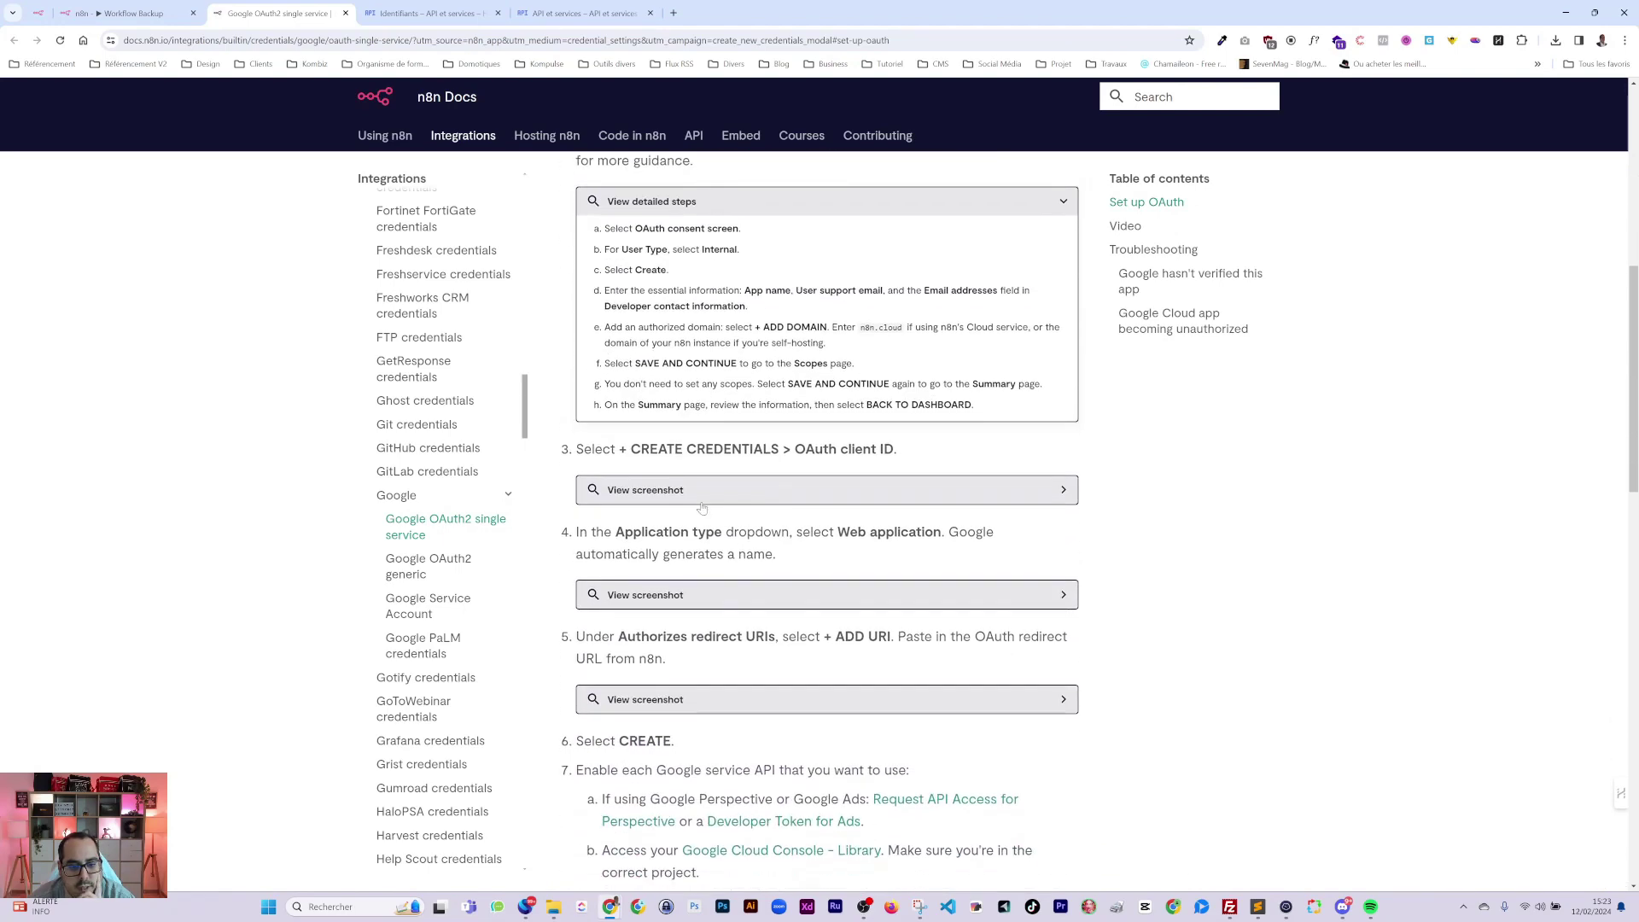
{"action": "left_click", "coordinate": [673, 495]}
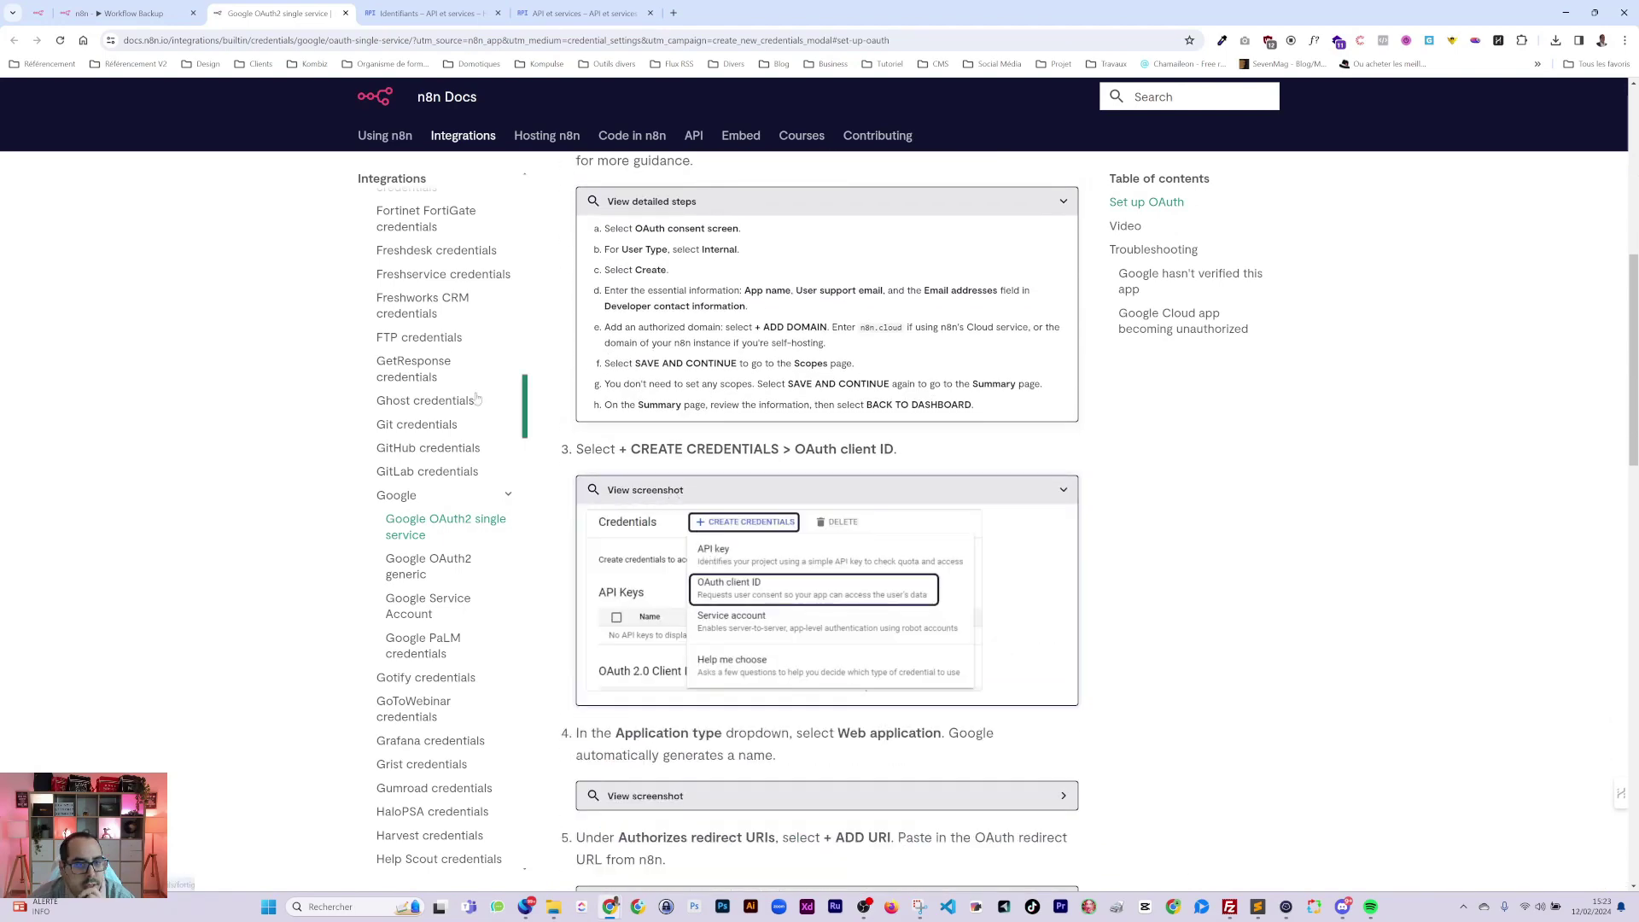
{"action": "scroll", "coordinate": [786, 337], "scroll_direction": "up", "scroll_amount": 8}
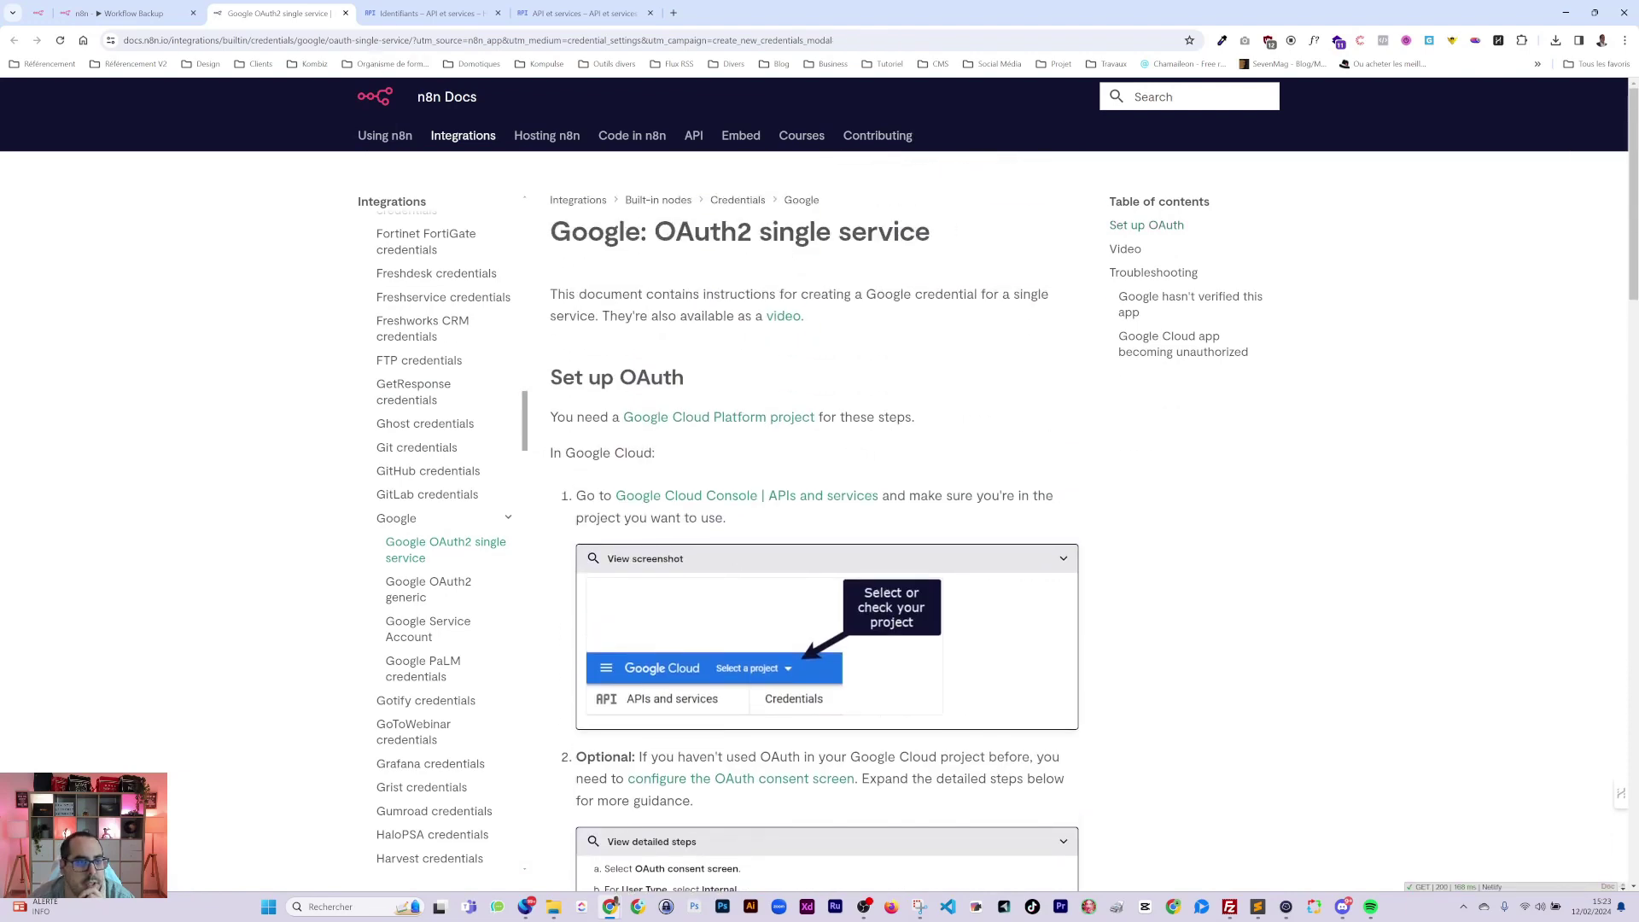
{"action": "left_click", "coordinate": [427, 13]}
{"action": "left_click", "coordinate": [184, 14]}
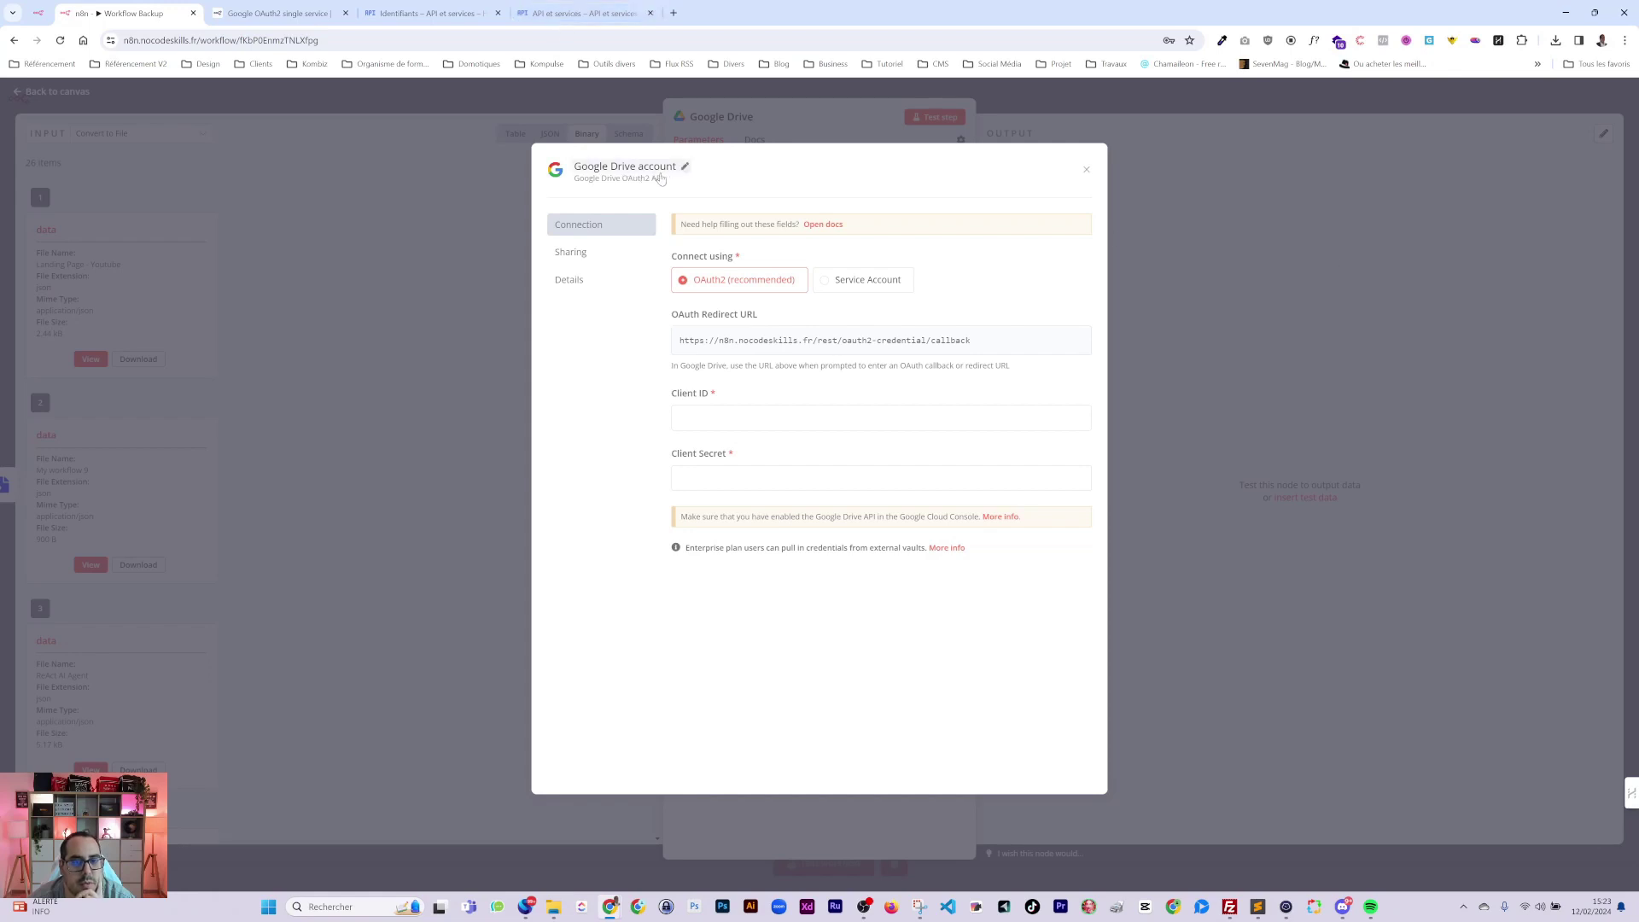
Dock the OAuth docs on the left half and Cloud credentials on the right, closing the duplicate page.
{"action": "left_click", "coordinate": [581, 12]}
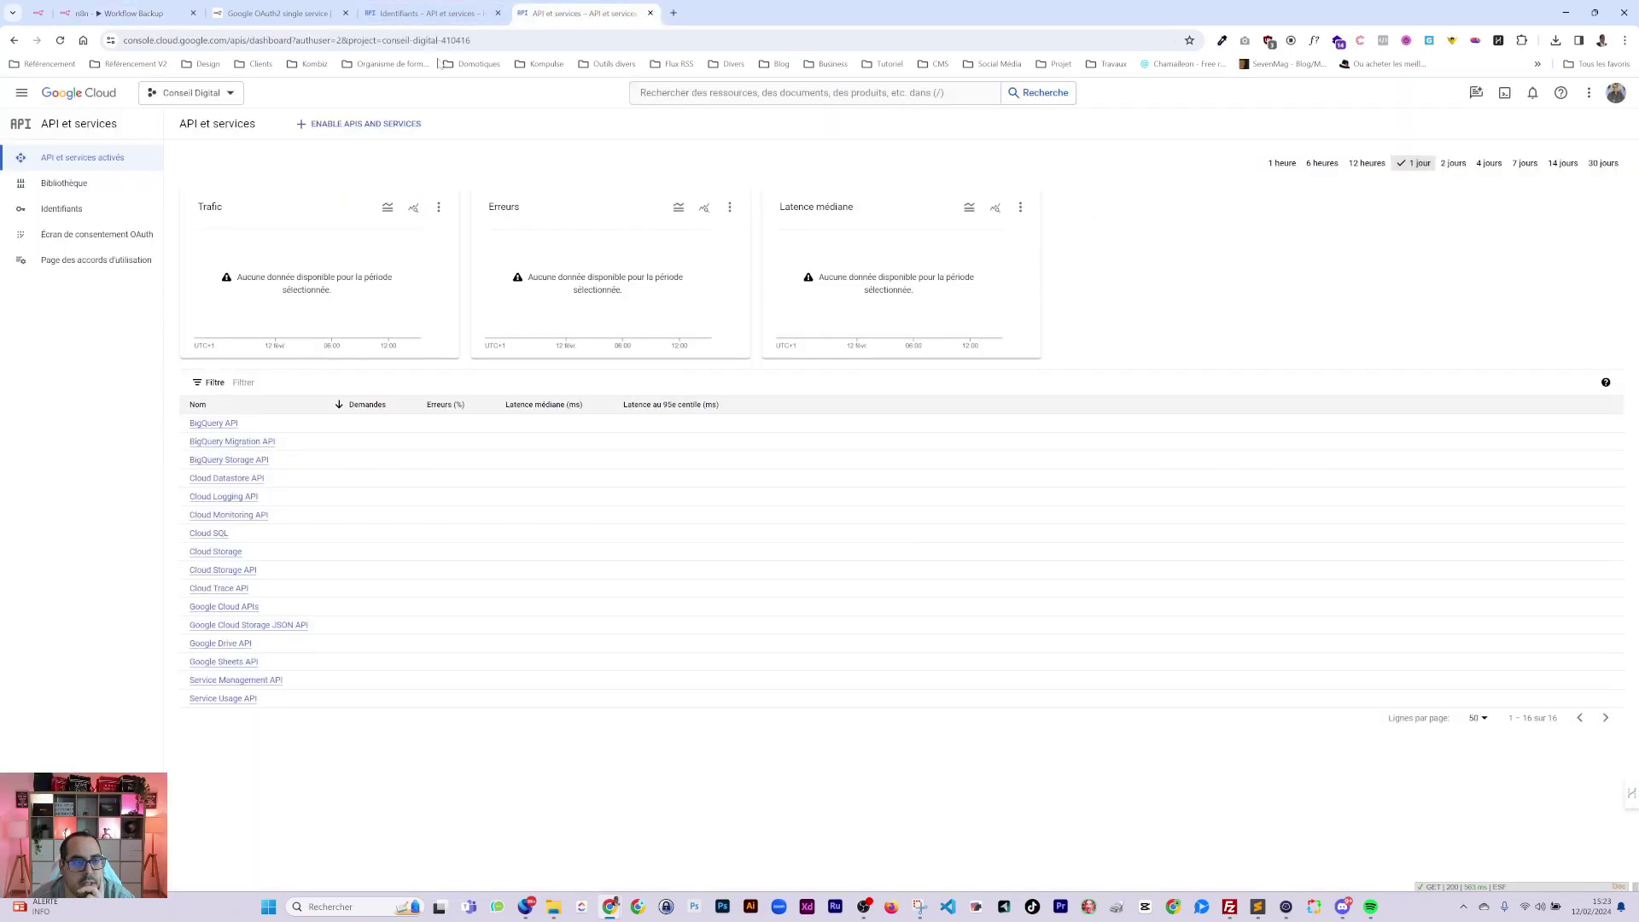
{"action": "left_click", "coordinate": [412, 14]}
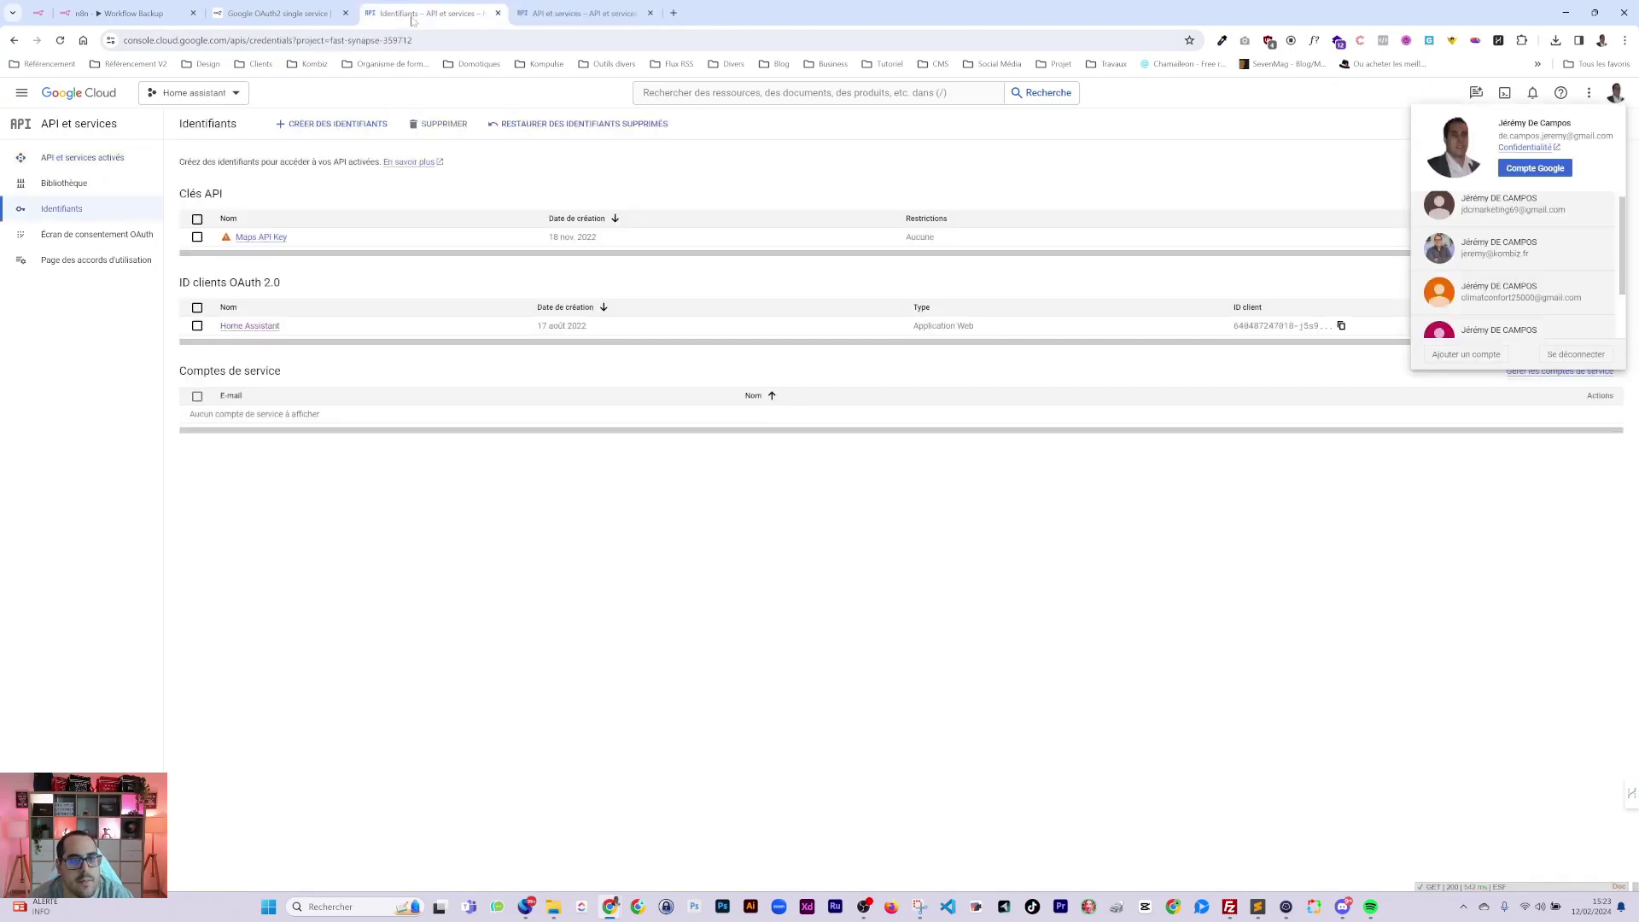
{"action": "left_click", "coordinate": [286, 13]}
{"action": "left_click_drag", "start_coordinate": [290, 19], "coordinate": [377, 107]}
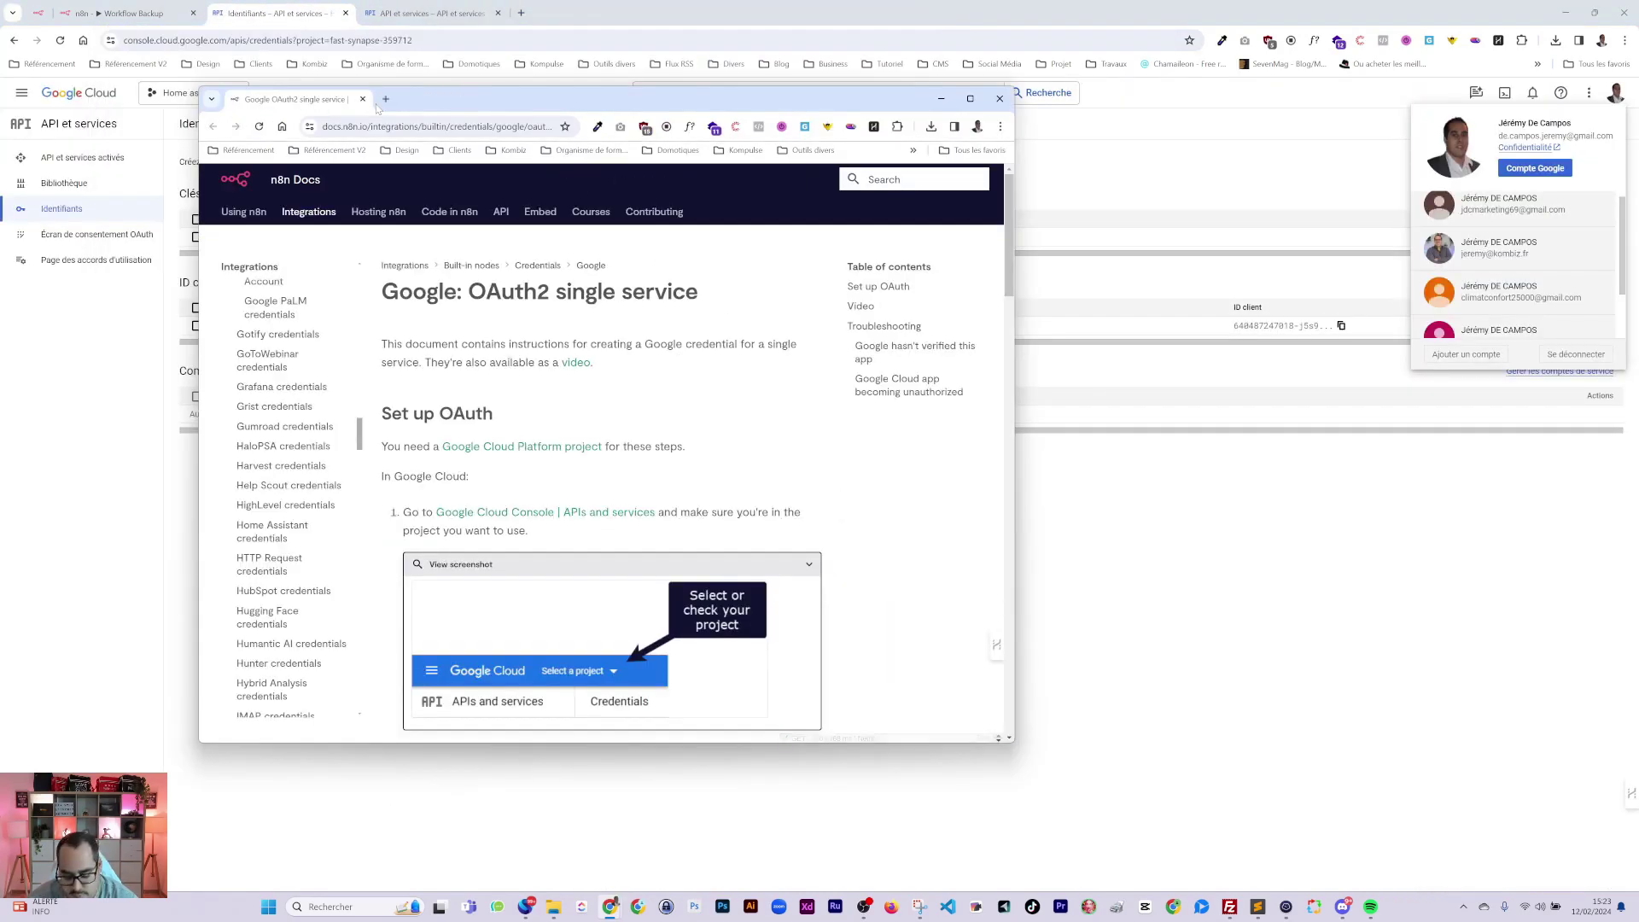
{"action": "key", "text": "super+Left"}
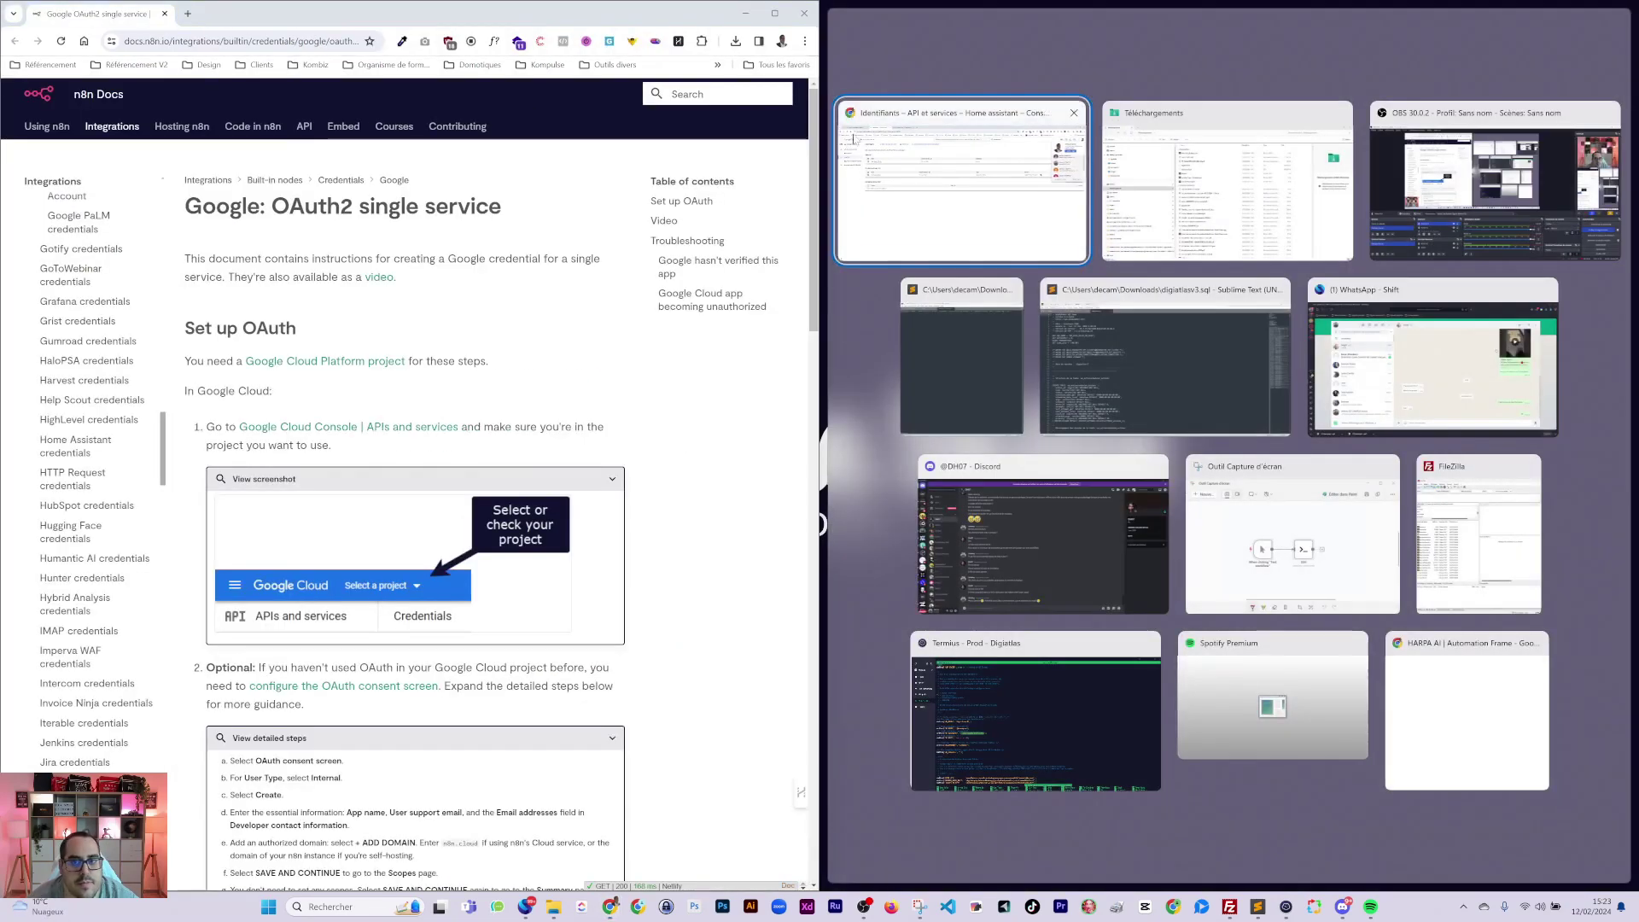
{"action": "left_click", "coordinate": [1101, 269]}
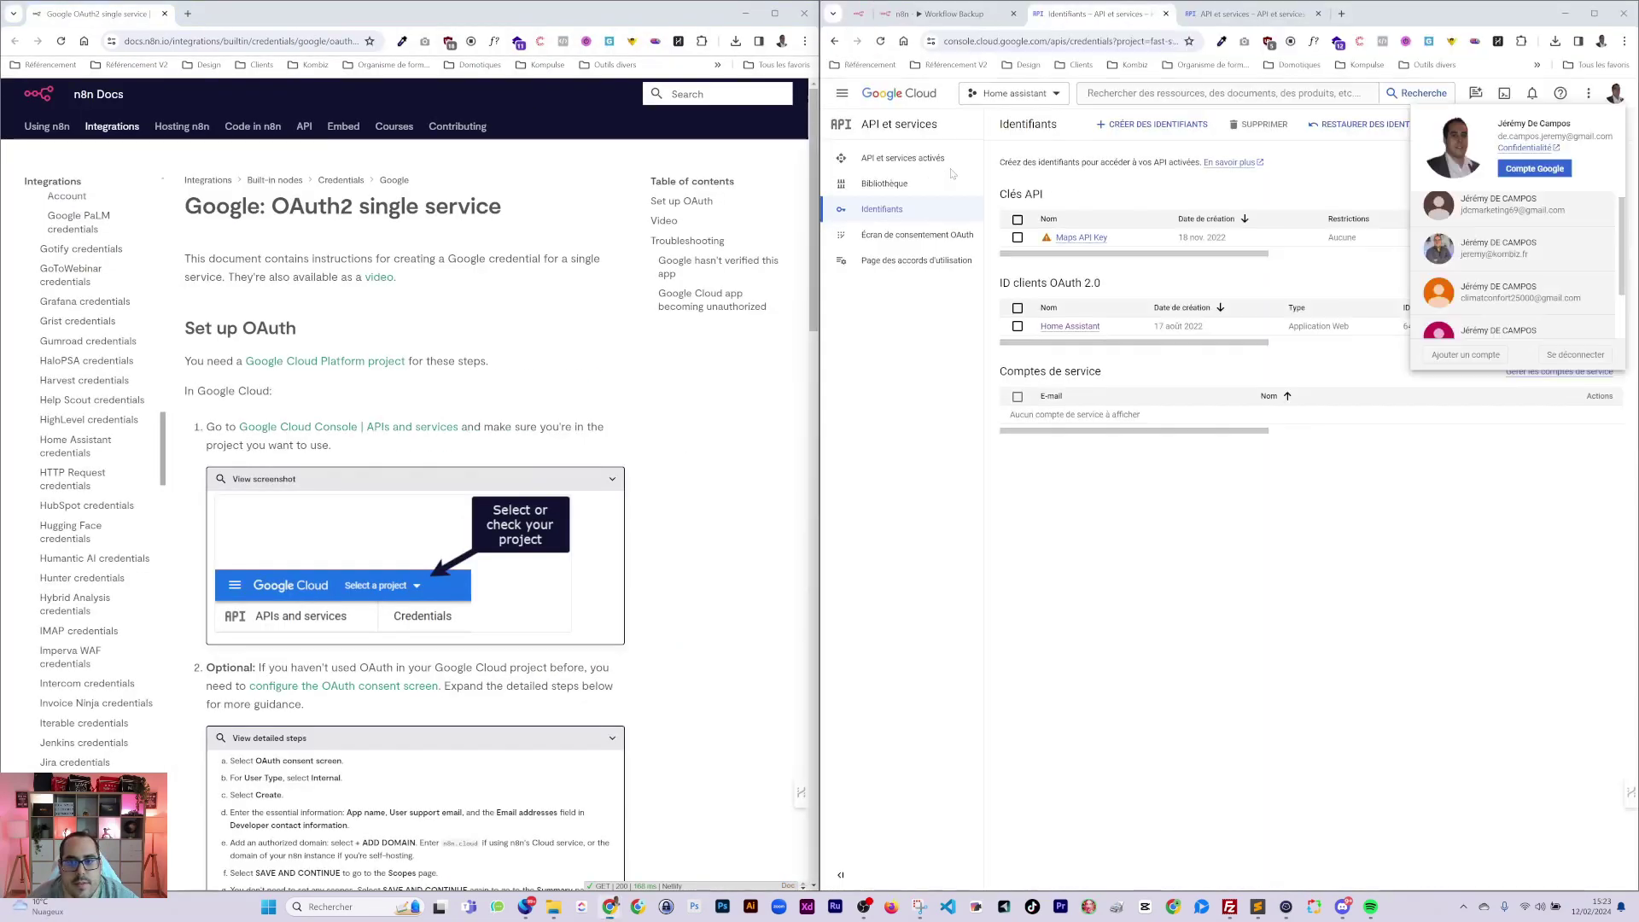
{"action": "left_click", "coordinate": [1364, 538]}
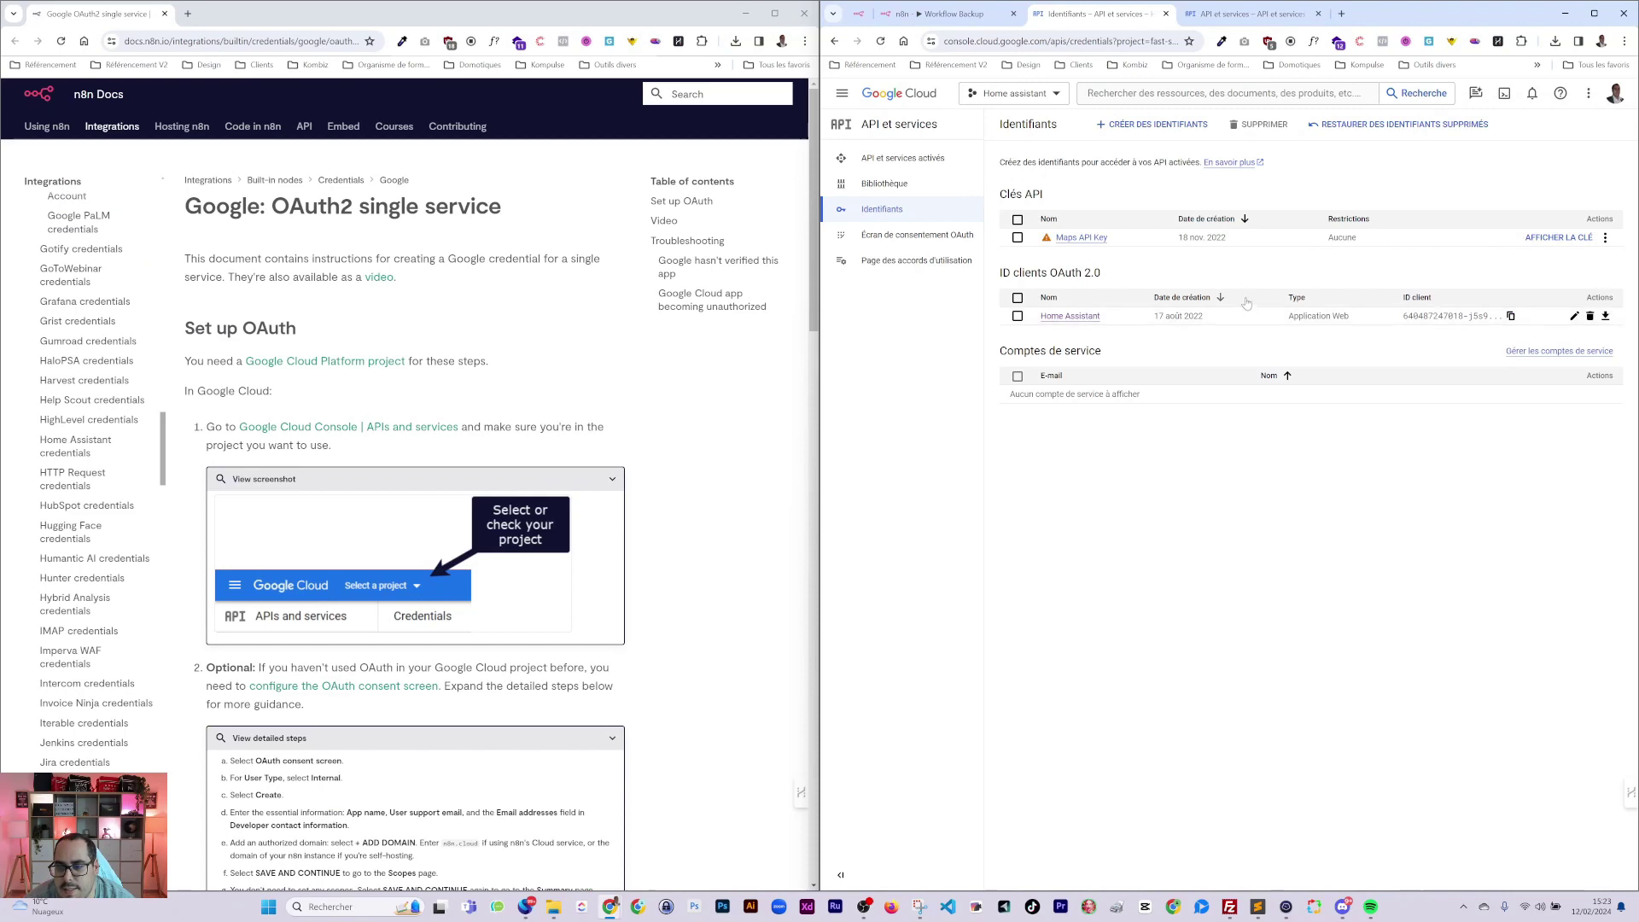
{"action": "left_click", "coordinate": [1166, 13]}
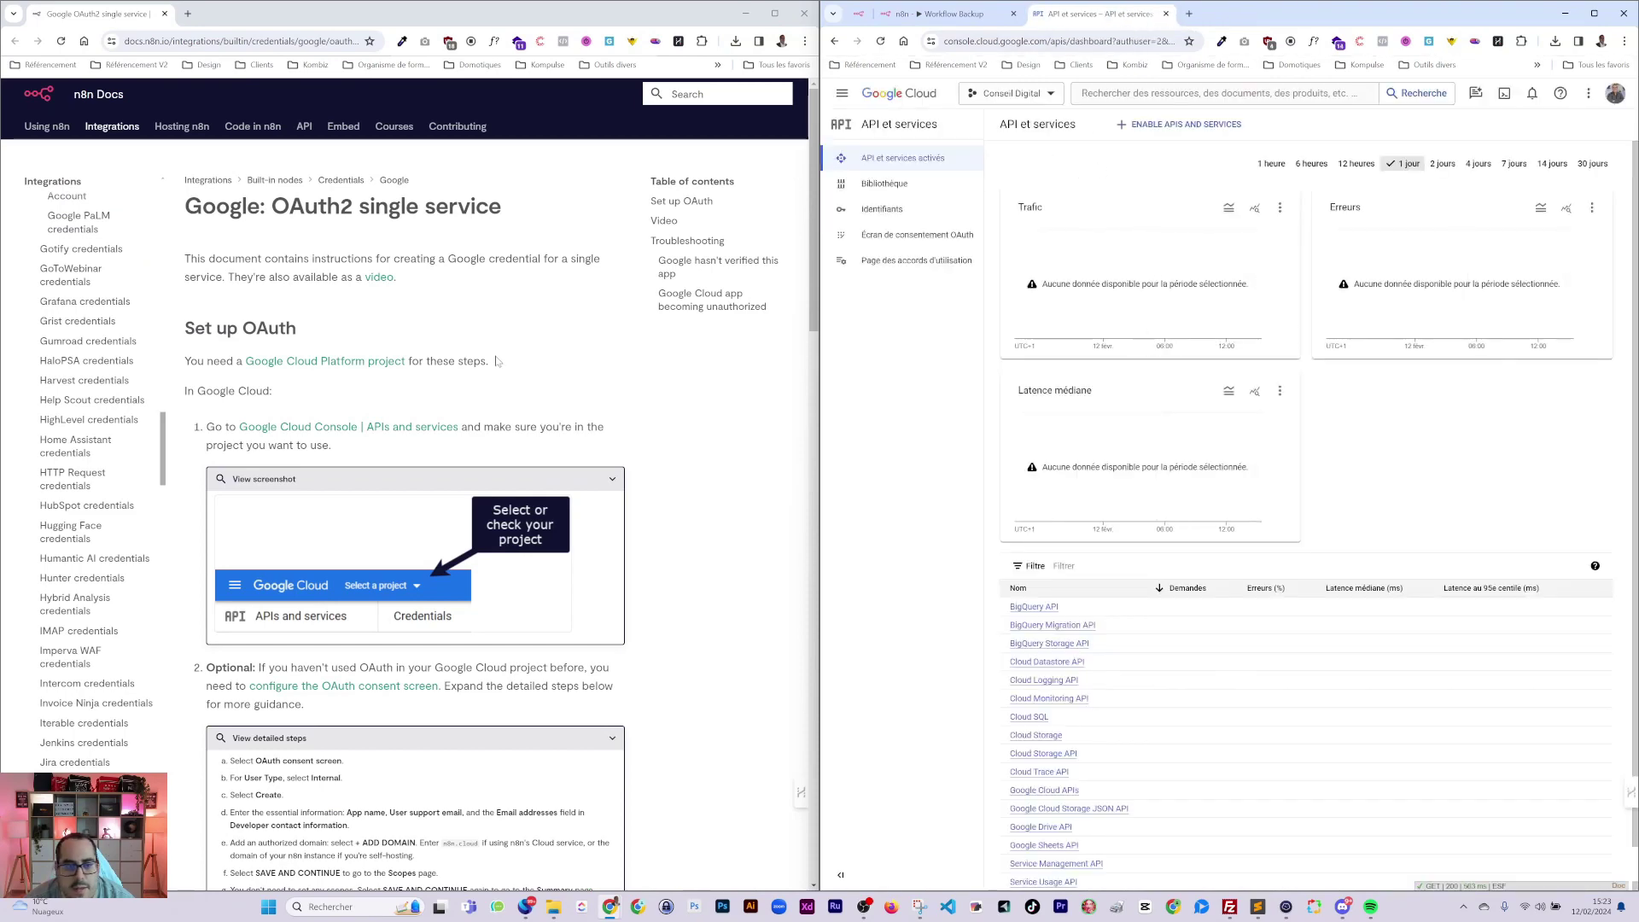
Show the docs' screenshots for the application type and redirect URI steps.
{"action": "scroll", "coordinate": [496, 362], "scroll_direction": "down", "scroll_amount": 6}
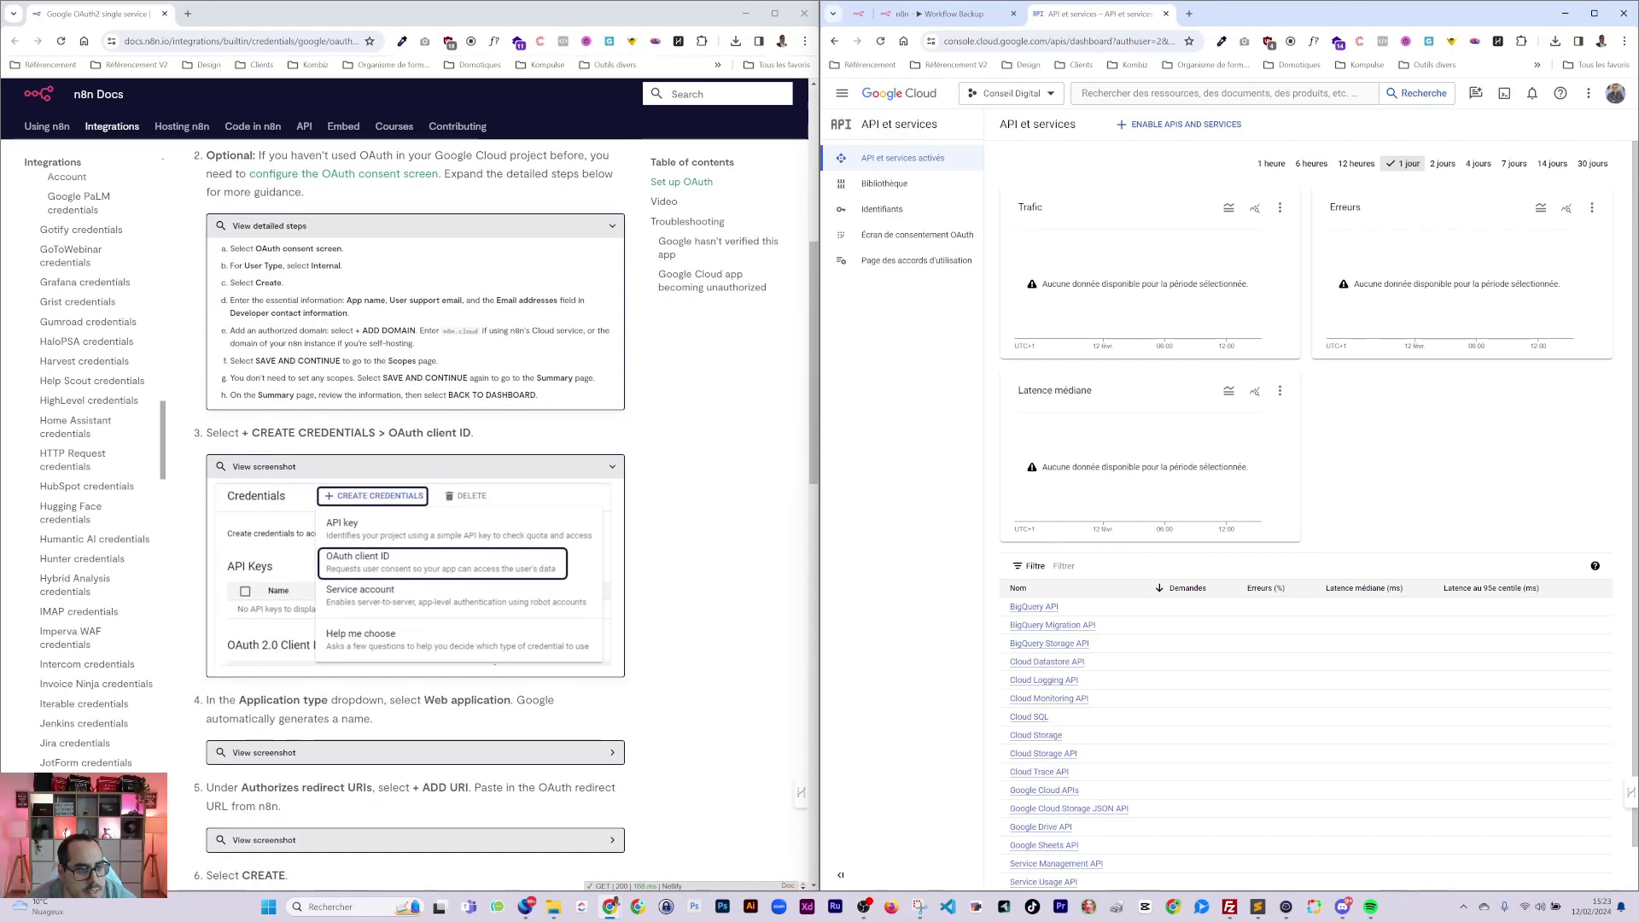
{"action": "scroll", "coordinate": [410, 512], "scroll_direction": "up", "scroll_amount": 1}
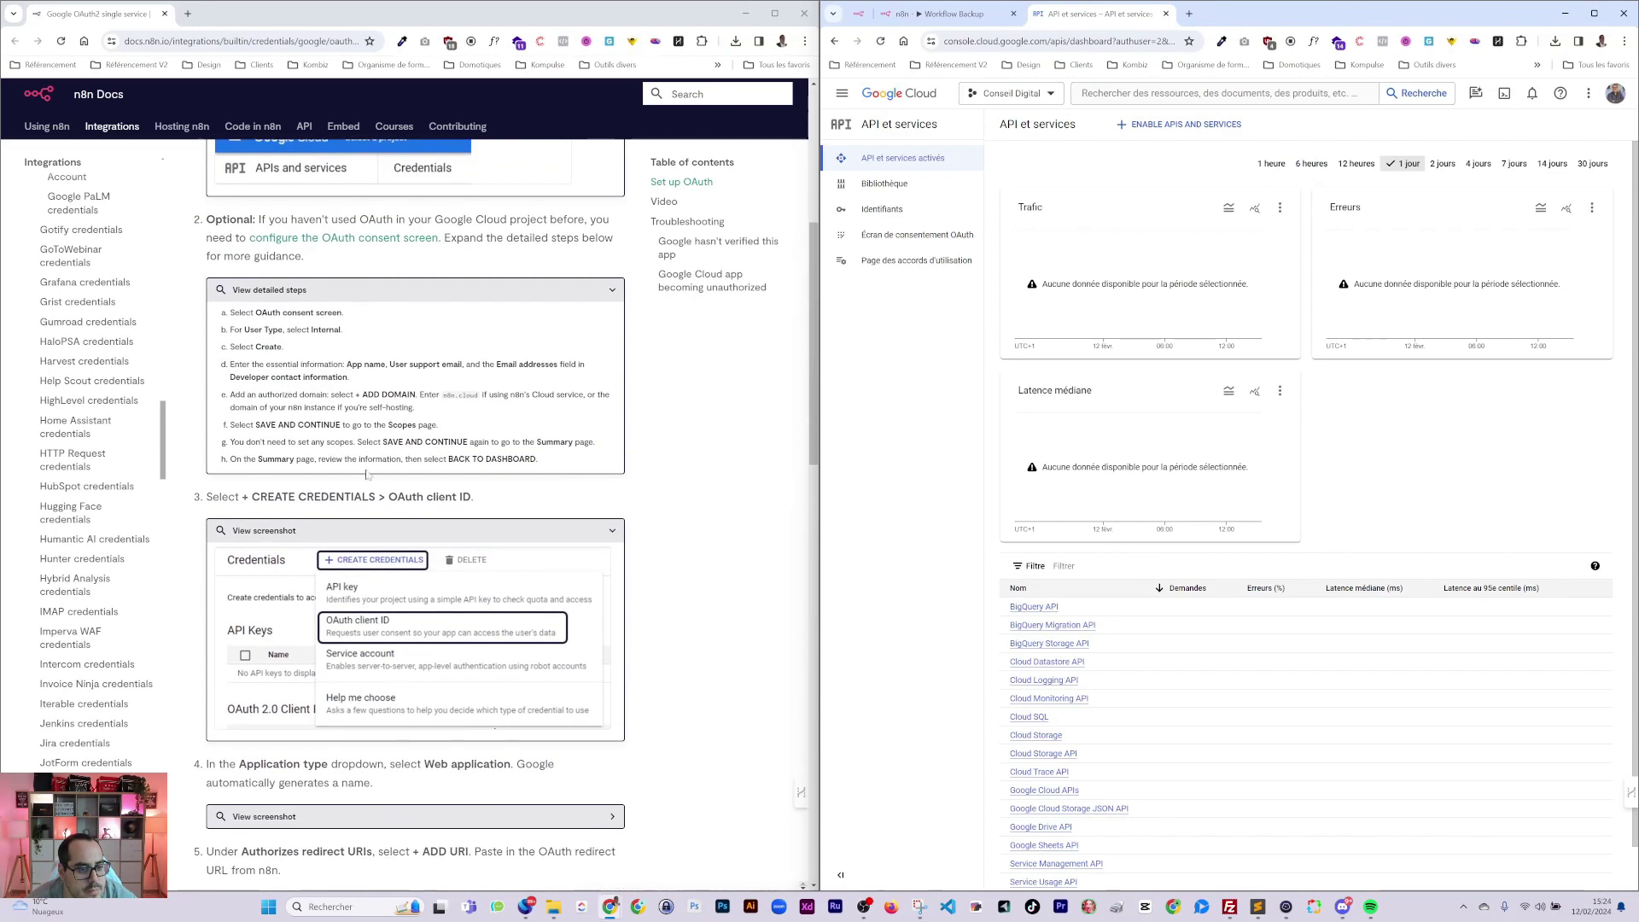
{"action": "scroll", "coordinate": [457, 584], "scroll_direction": "down", "scroll_amount": 2}
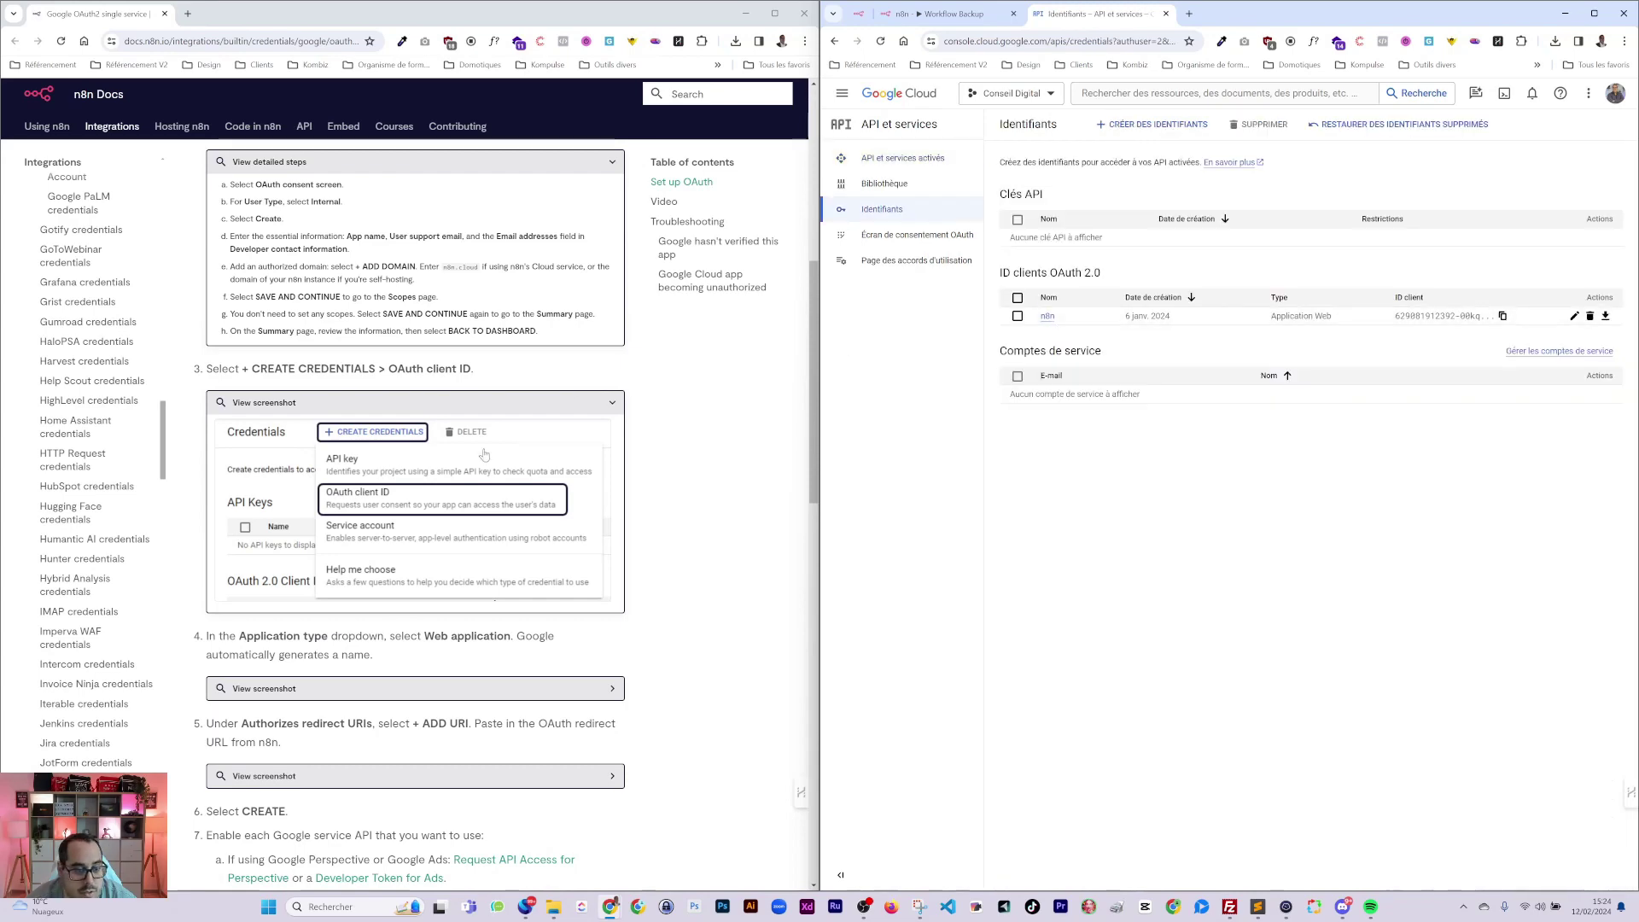
{"action": "scroll", "coordinate": [450, 427], "scroll_direction": "down", "scroll_amount": 4}
{"action": "left_click", "coordinate": [329, 432]}
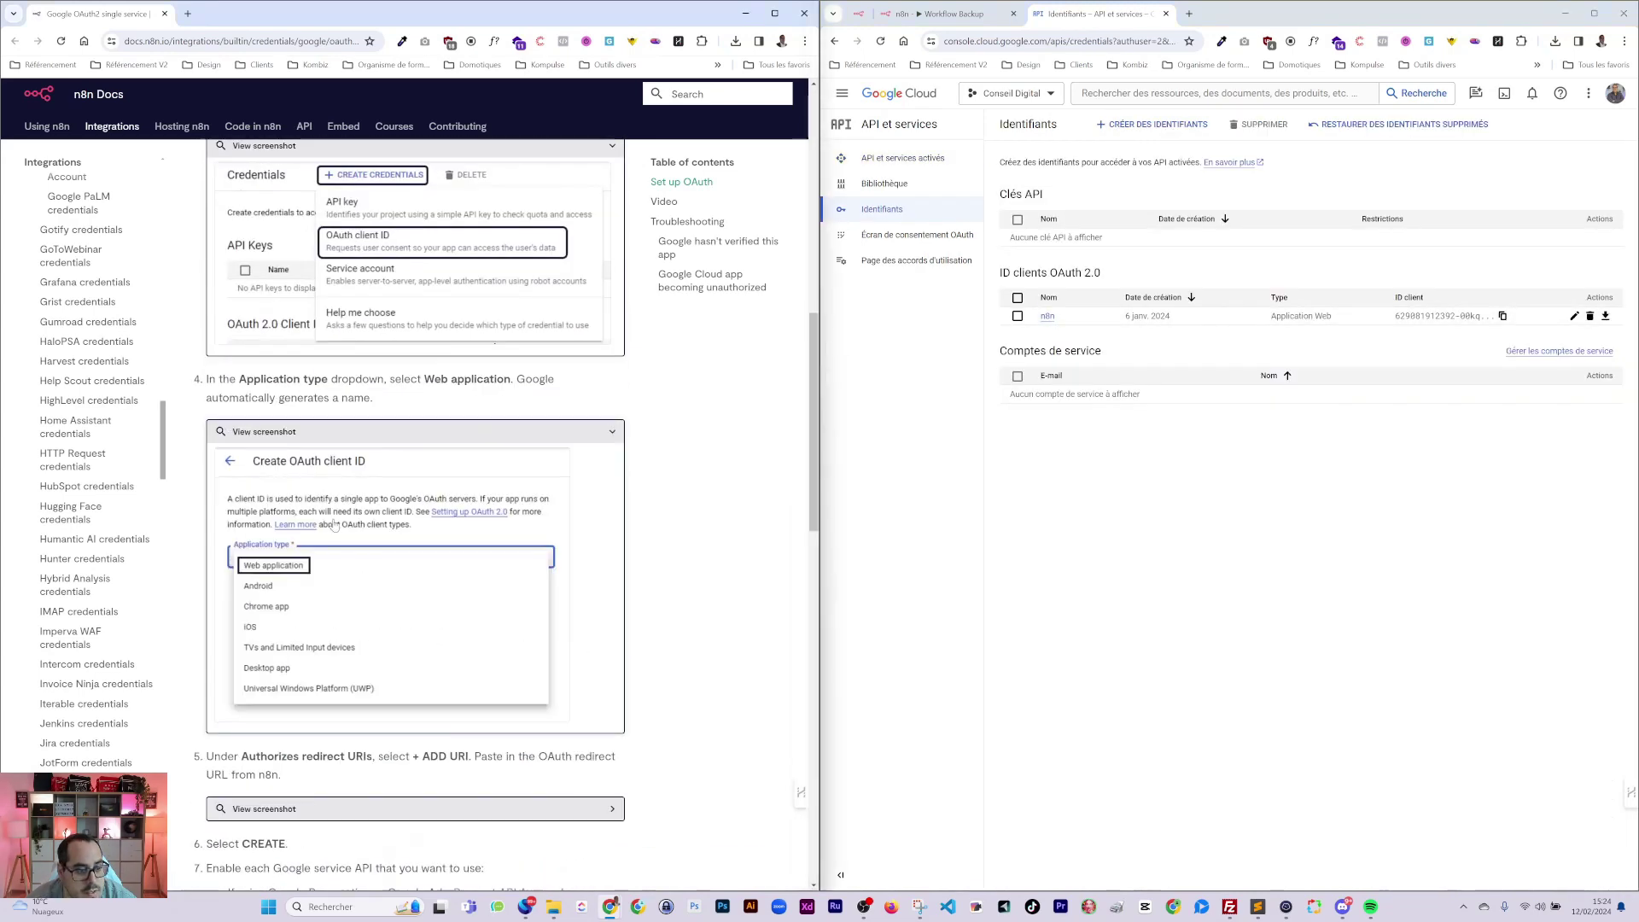
{"action": "scroll", "coordinate": [329, 532], "scroll_direction": "down", "scroll_amount": 2}
{"action": "scroll", "coordinate": [275, 502], "scroll_direction": "down", "scroll_amount": 3}
{"action": "left_click", "coordinate": [275, 502]}
{"action": "scroll", "coordinate": [275, 502], "scroll_direction": "down", "scroll_amount": 3}
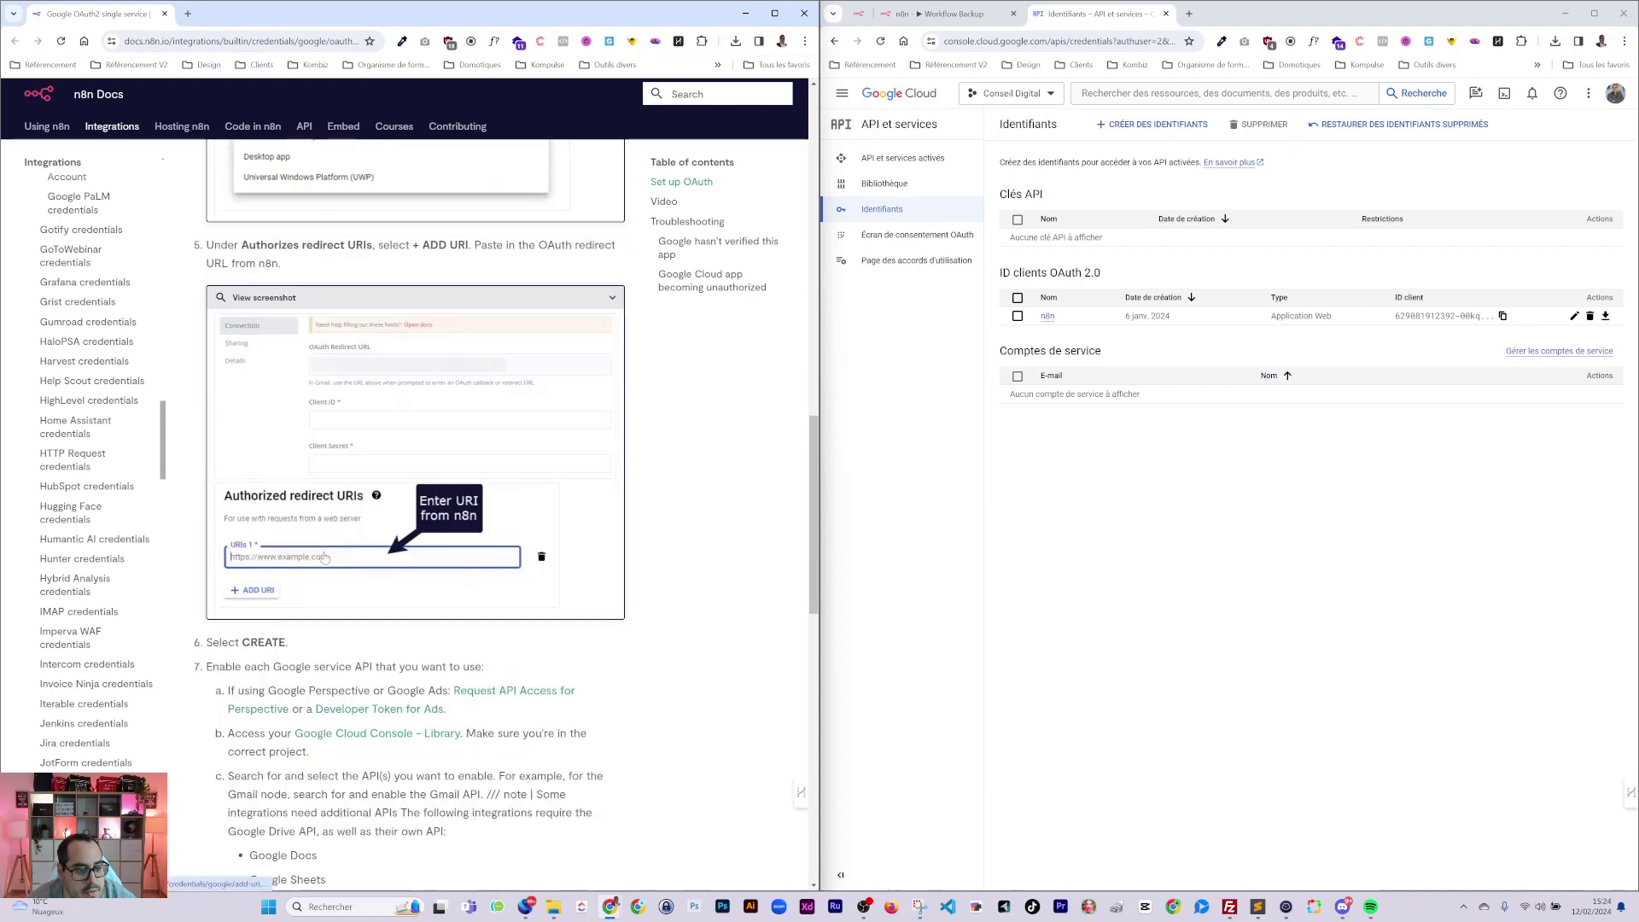
Inspect the existing n8n OAuth client, then open the Google Cloud project picker.
{"action": "left_click", "coordinate": [1048, 316]}
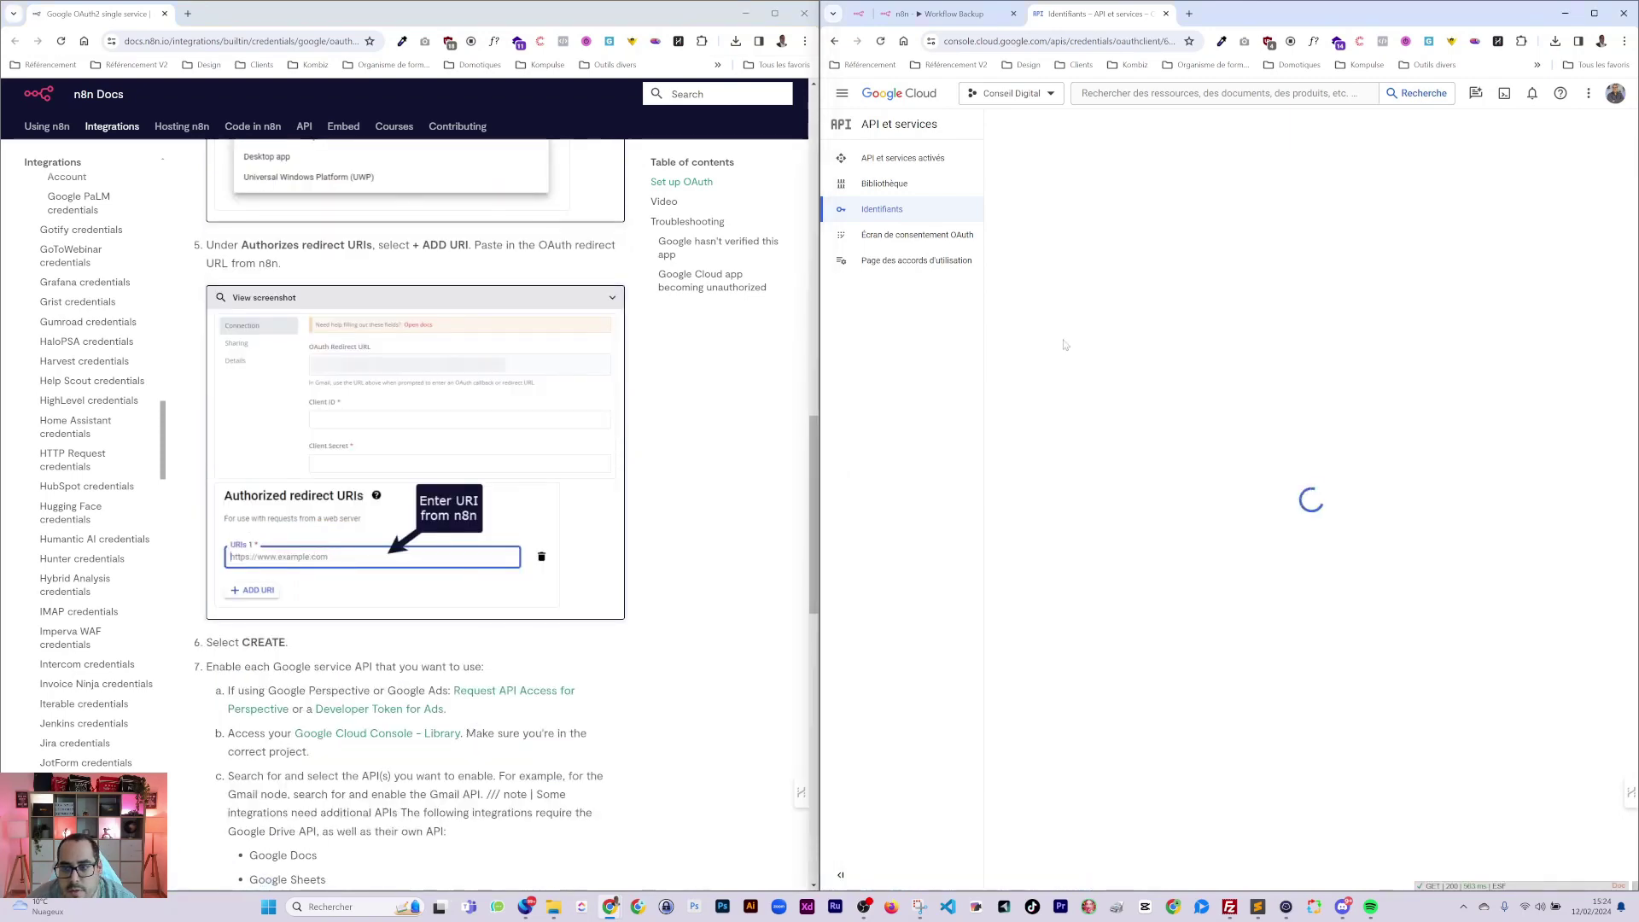
{"action": "left_click", "coordinate": [834, 41]}
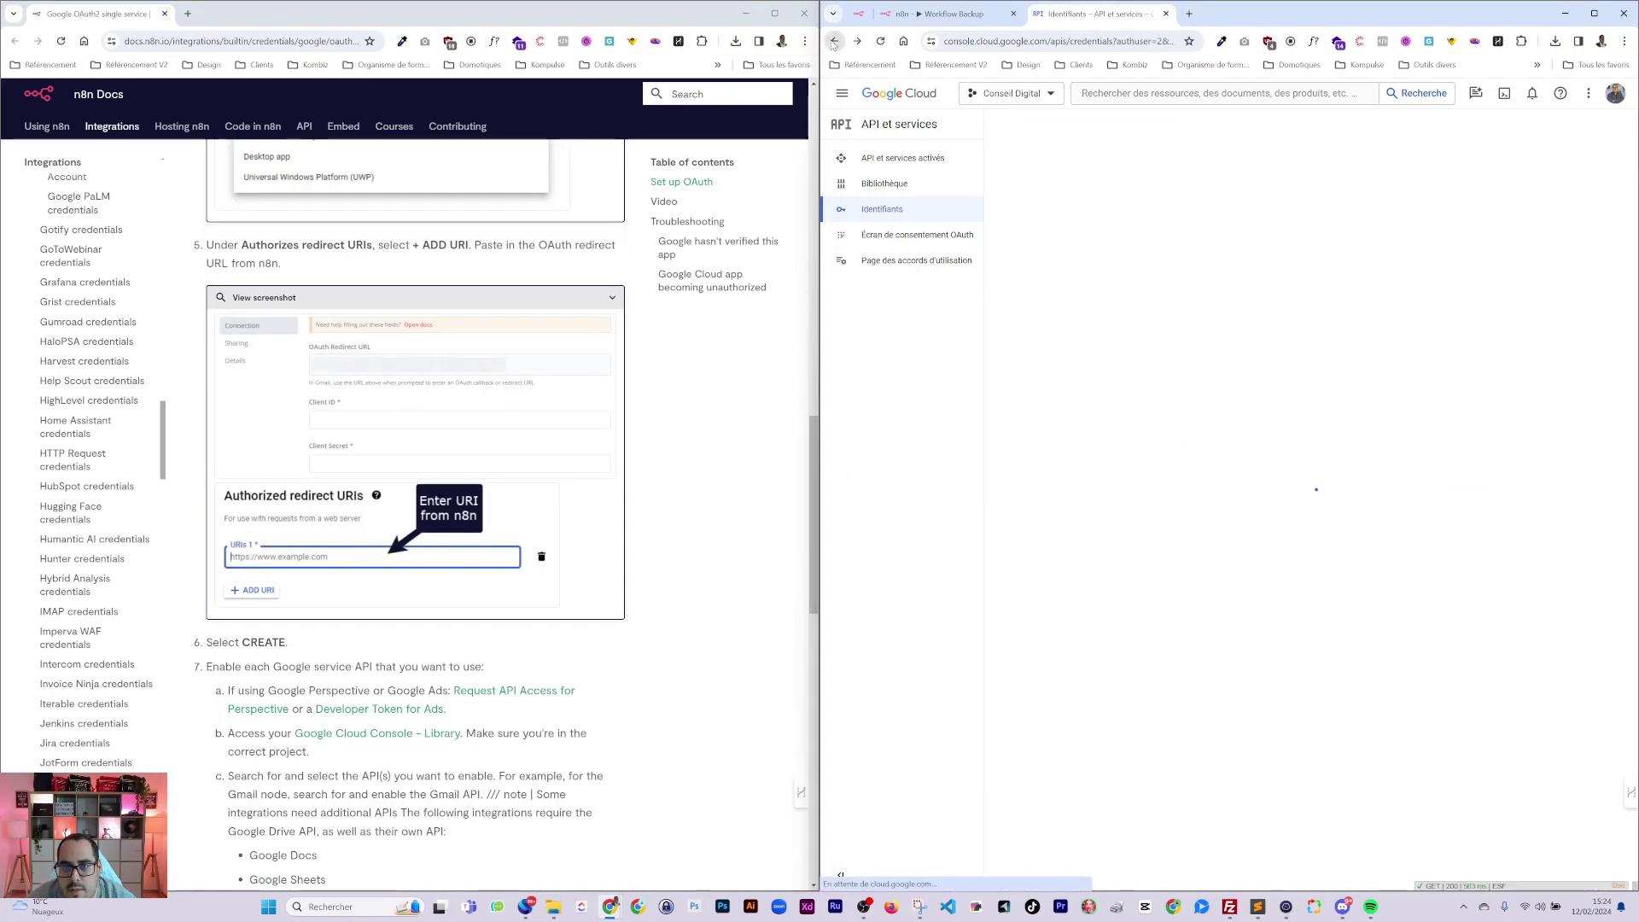
{"action": "left_click", "coordinate": [1010, 93]}
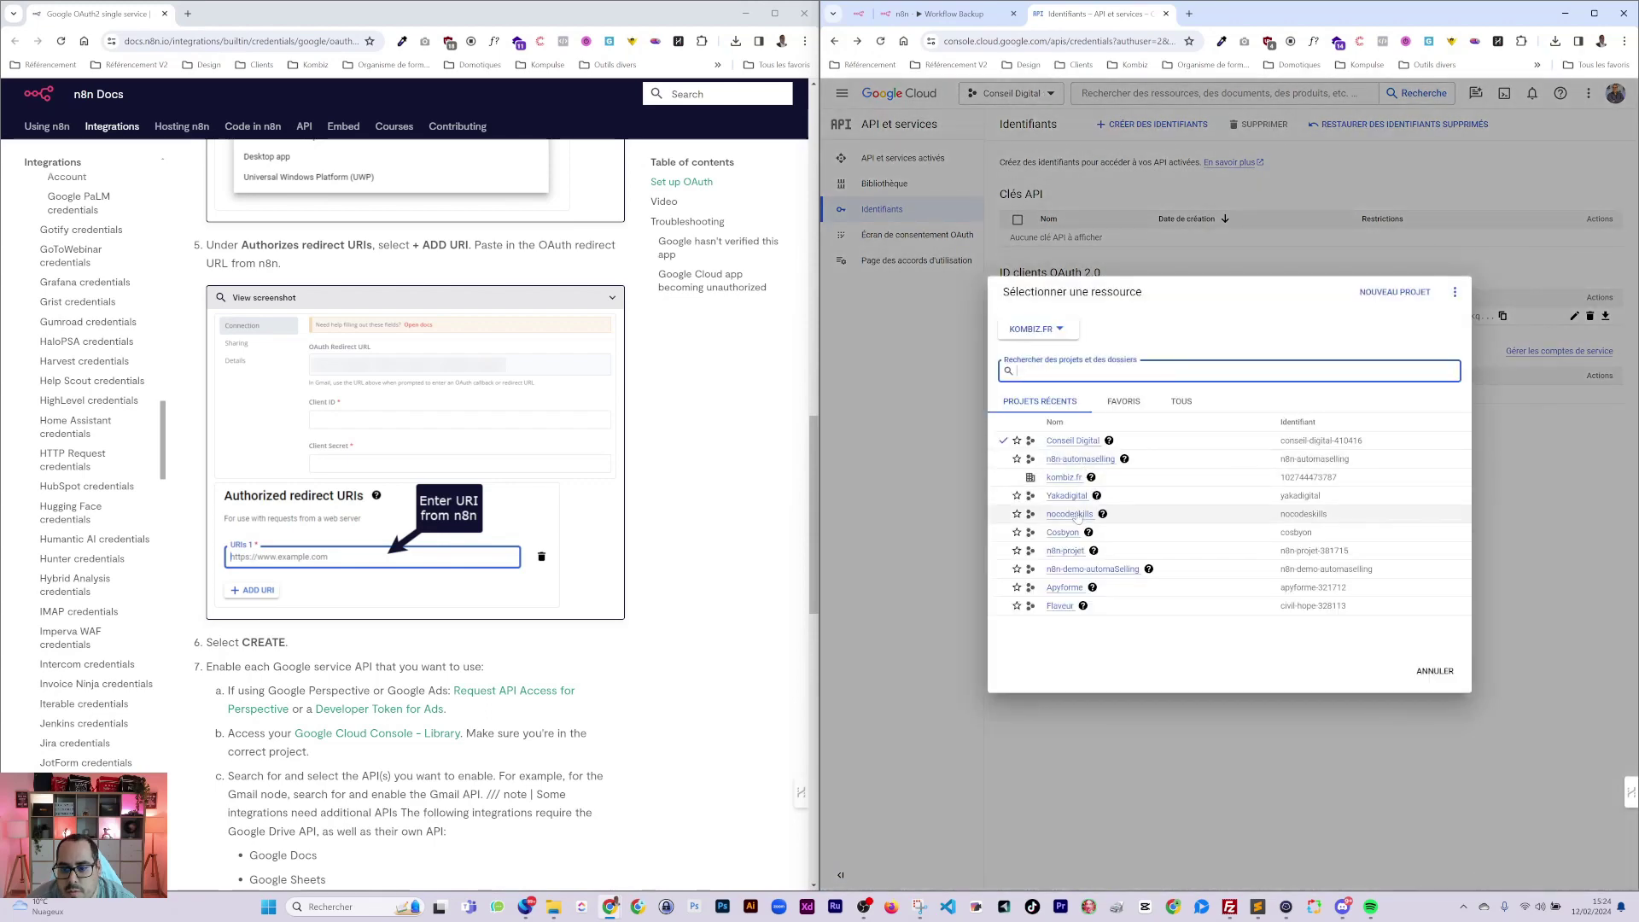
Switch to the nocodeskills project and open its enabled APIs and services overview.
{"action": "left_click", "coordinate": [1069, 514]}
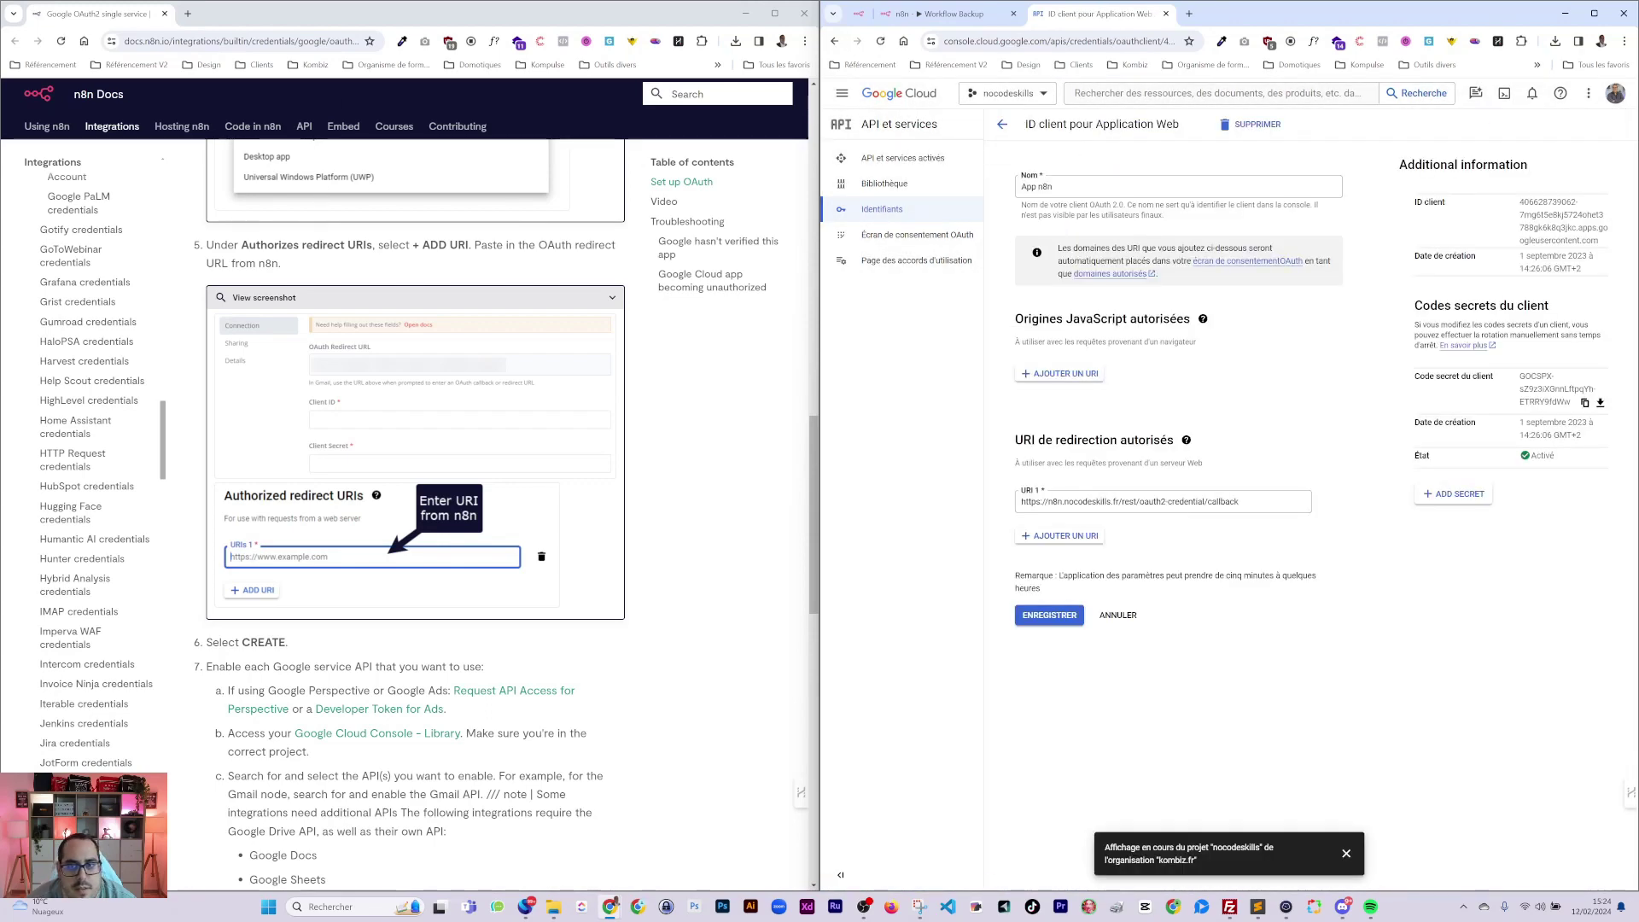
{"action": "key", "text": "ctrl+shift+Tab"}
{"action": "key", "text": "ctrl+Tab"}
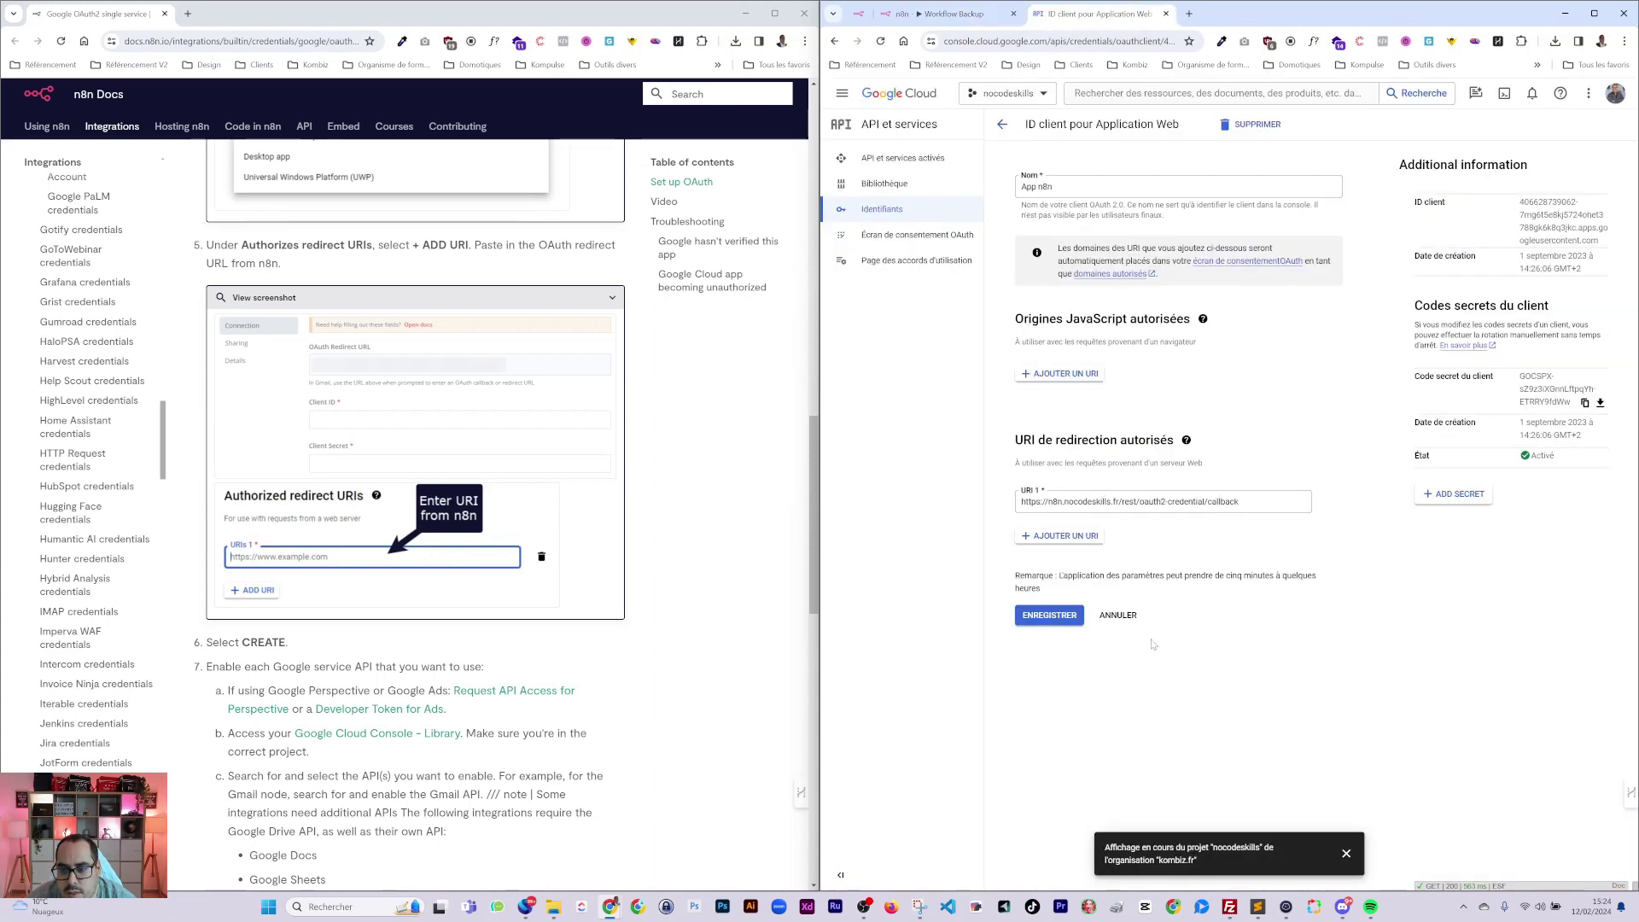
{"action": "scroll", "coordinate": [500, 592], "scroll_direction": "down", "scroll_amount": 2}
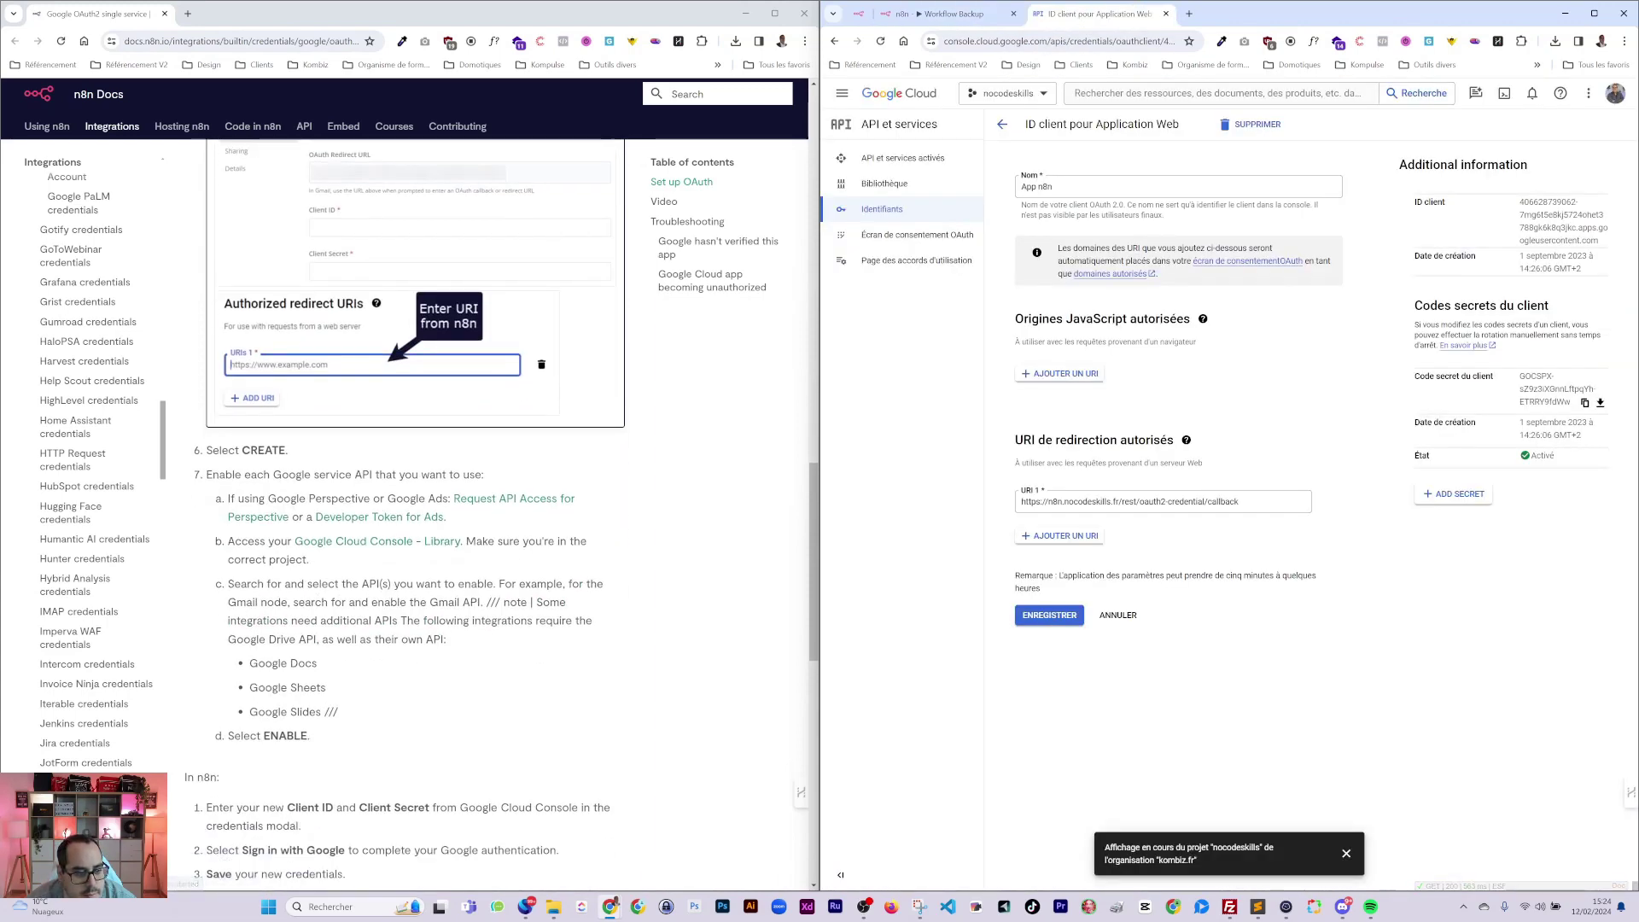
{"action": "left_click", "coordinate": [912, 158]}
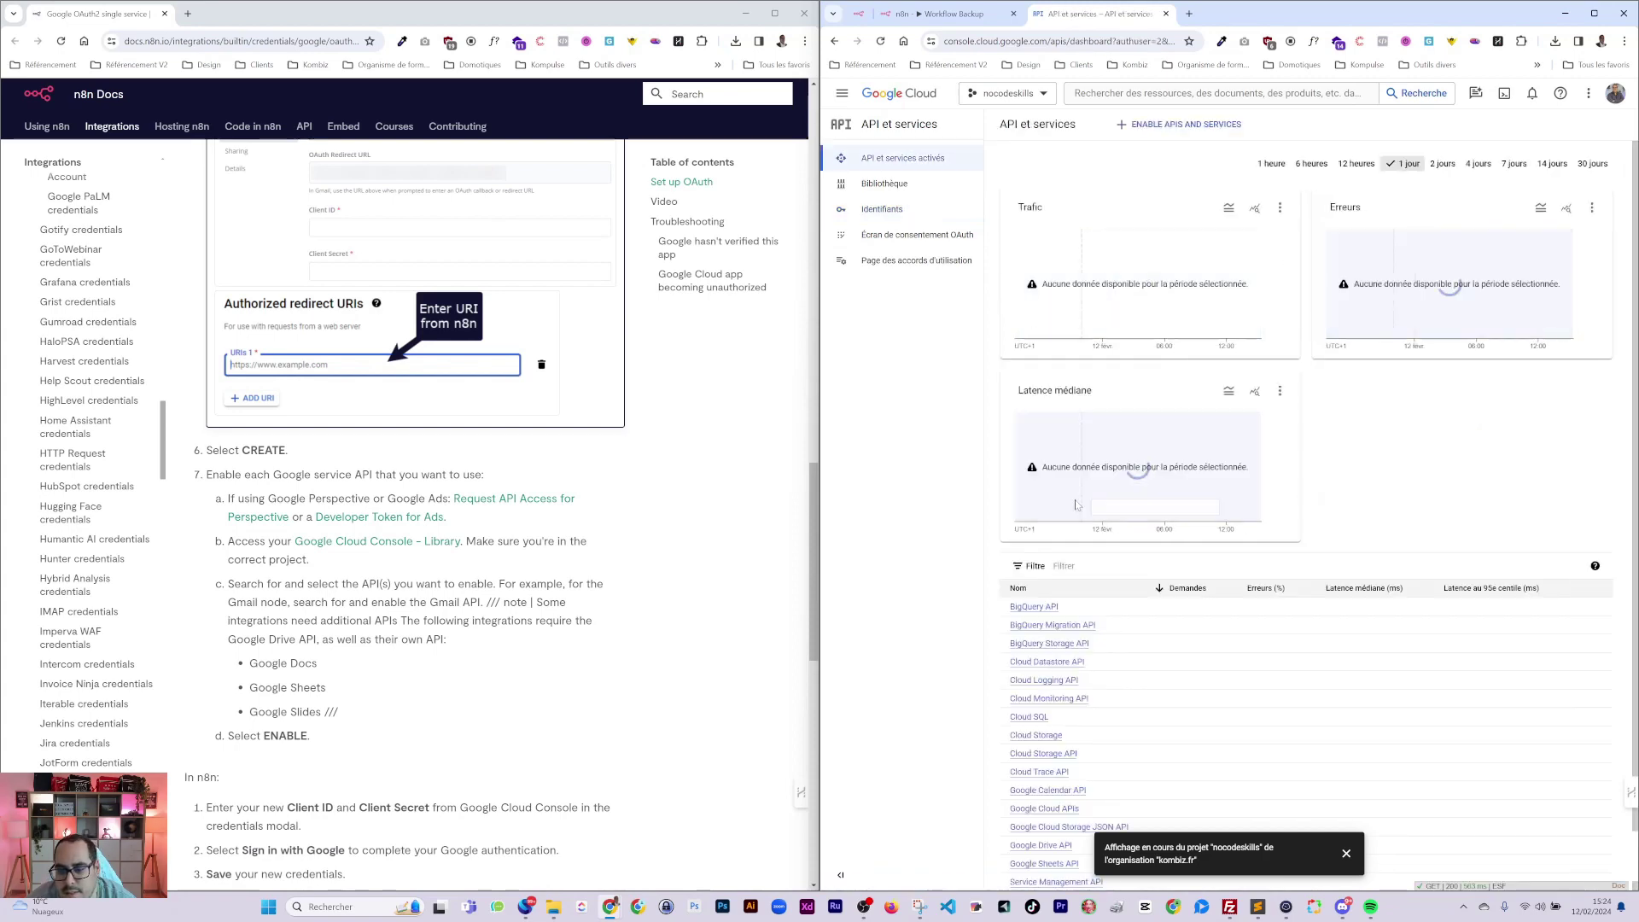
{"action": "scroll", "coordinate": [1079, 583], "scroll_direction": "down", "scroll_amount": 1}
{"action": "scroll", "coordinate": [1084, 512], "scroll_direction": "up", "scroll_amount": 1}
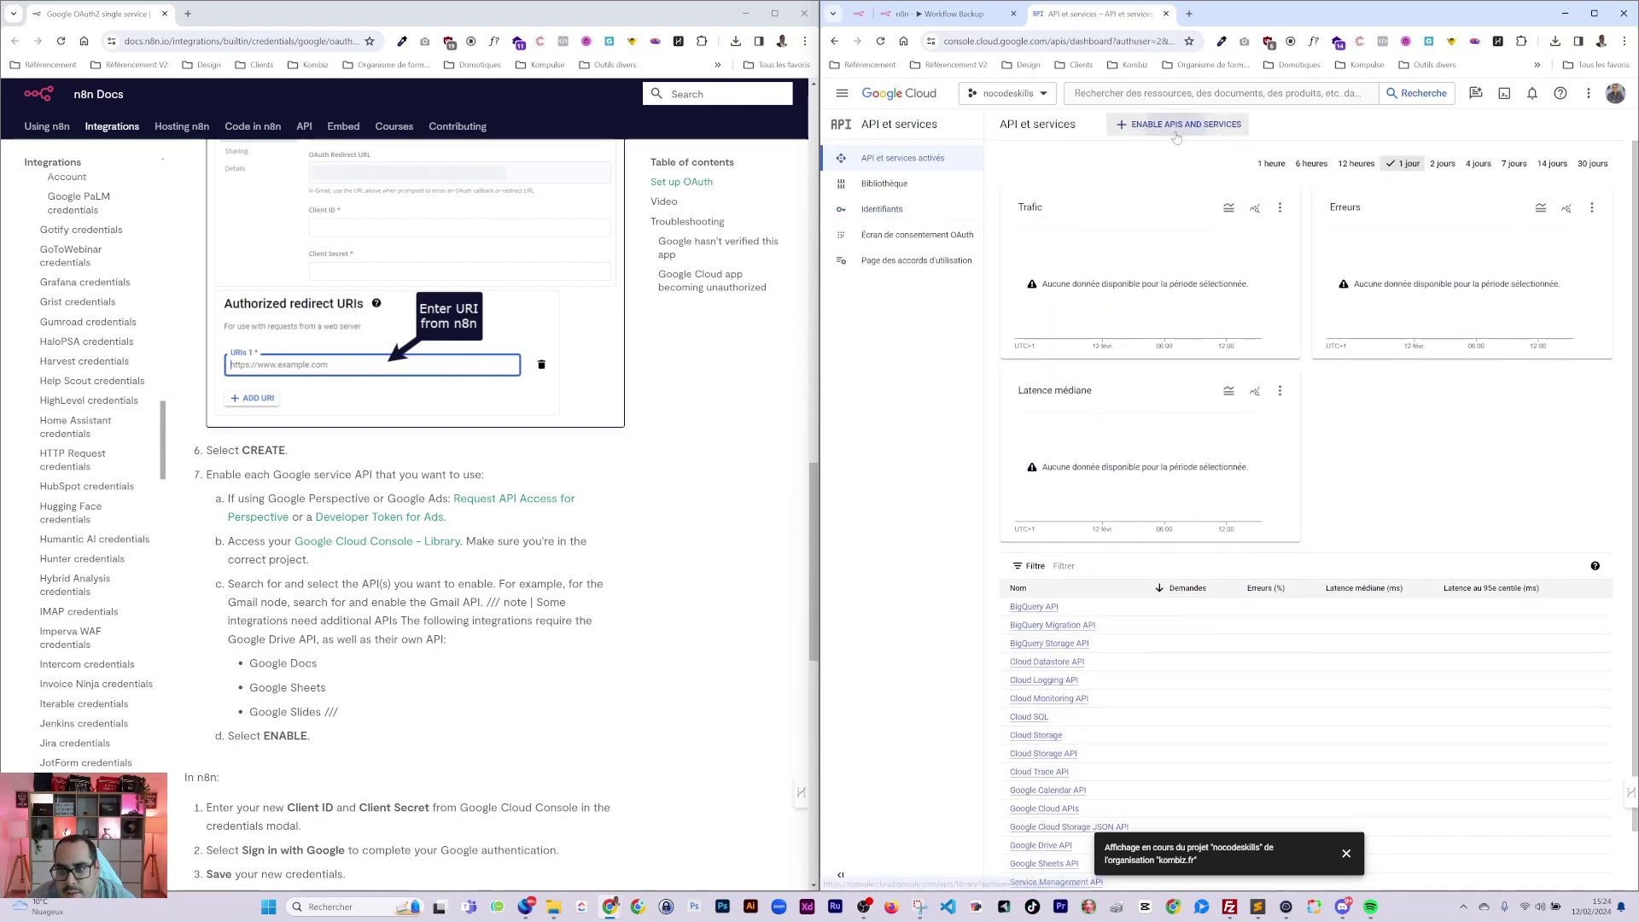
Search the API library for 'drive' and confirm Google Drive API is already enabled.
{"action": "left_click", "coordinate": [1177, 126]}
{"action": "left_click", "coordinate": [1057, 252]}
{"action": "type", "text": "drive"}
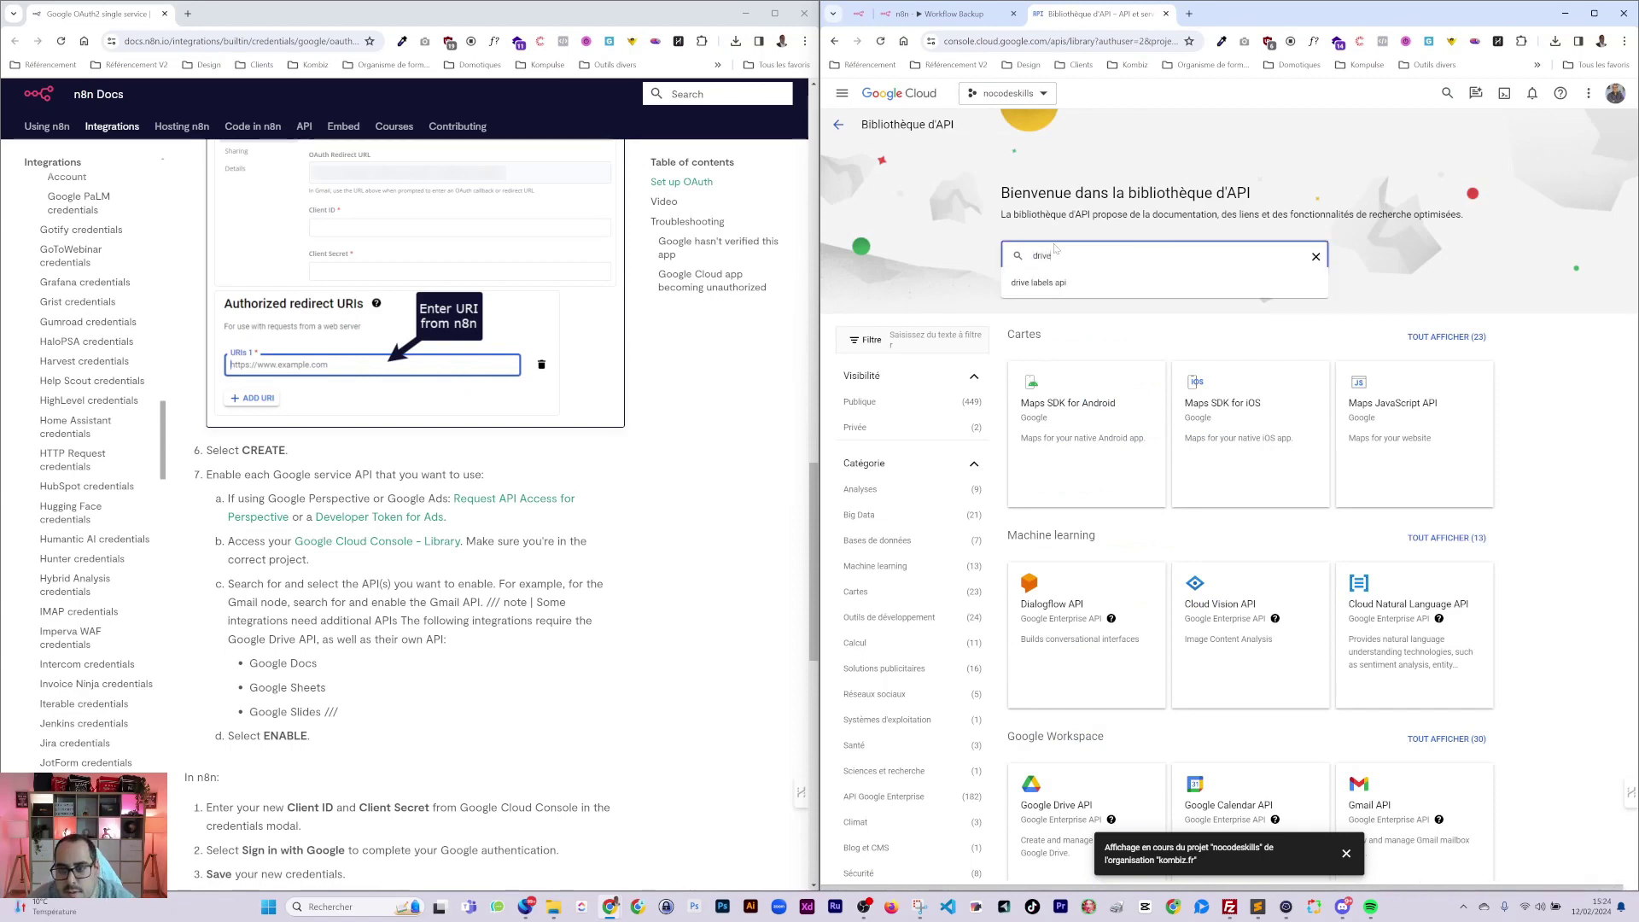
{"action": "key", "text": "Return"}
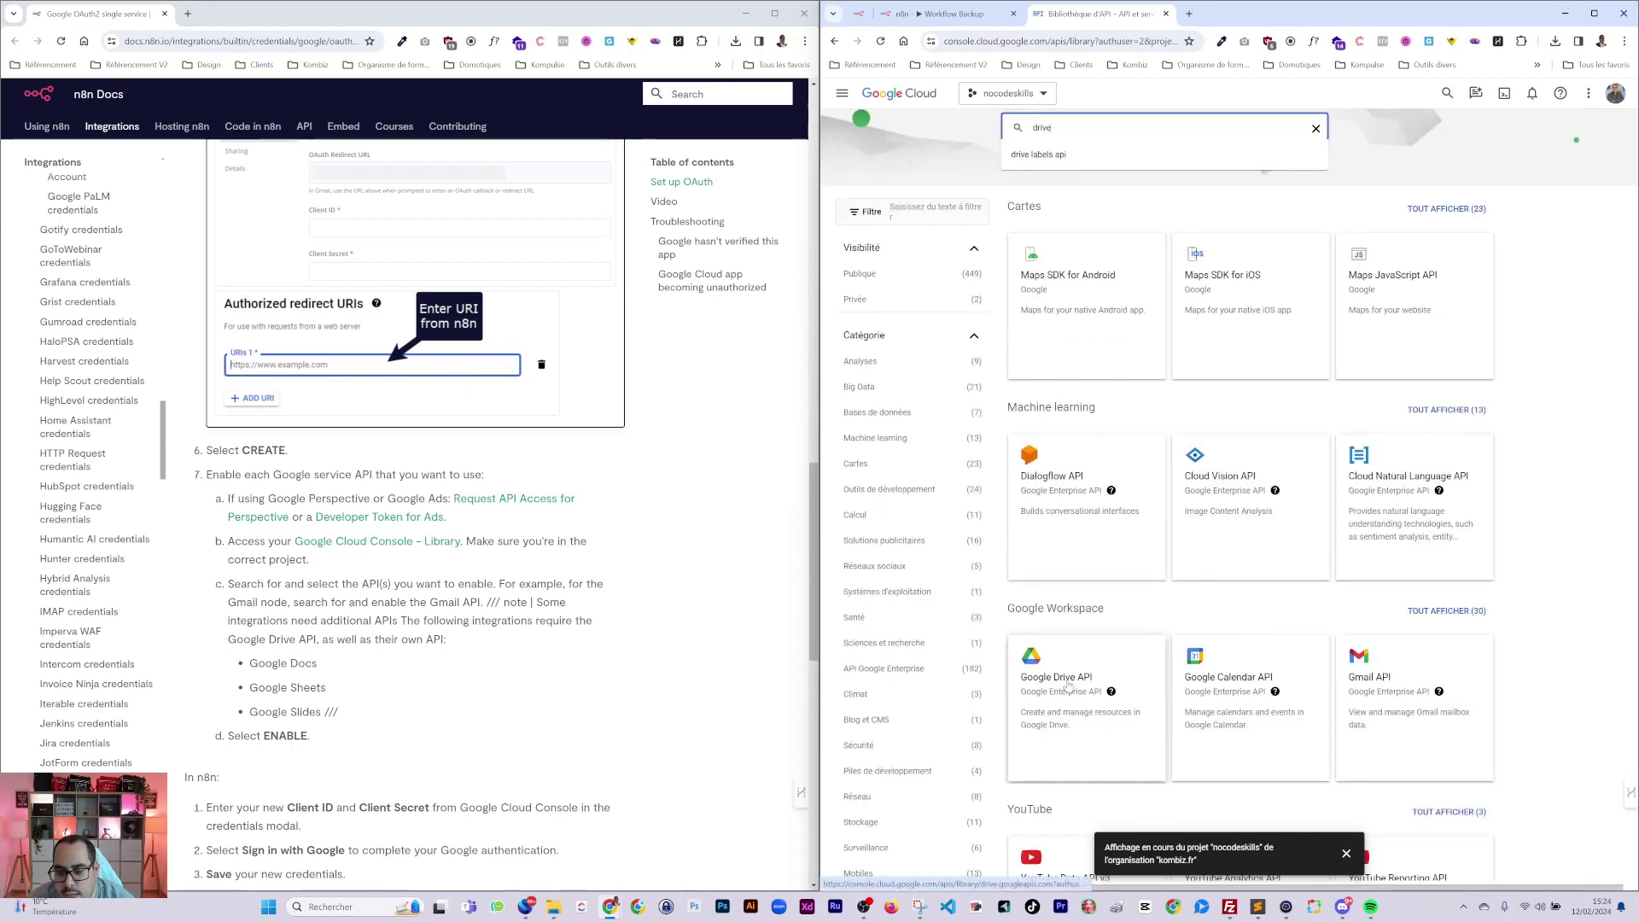
{"action": "left_click", "coordinate": [1068, 684]}
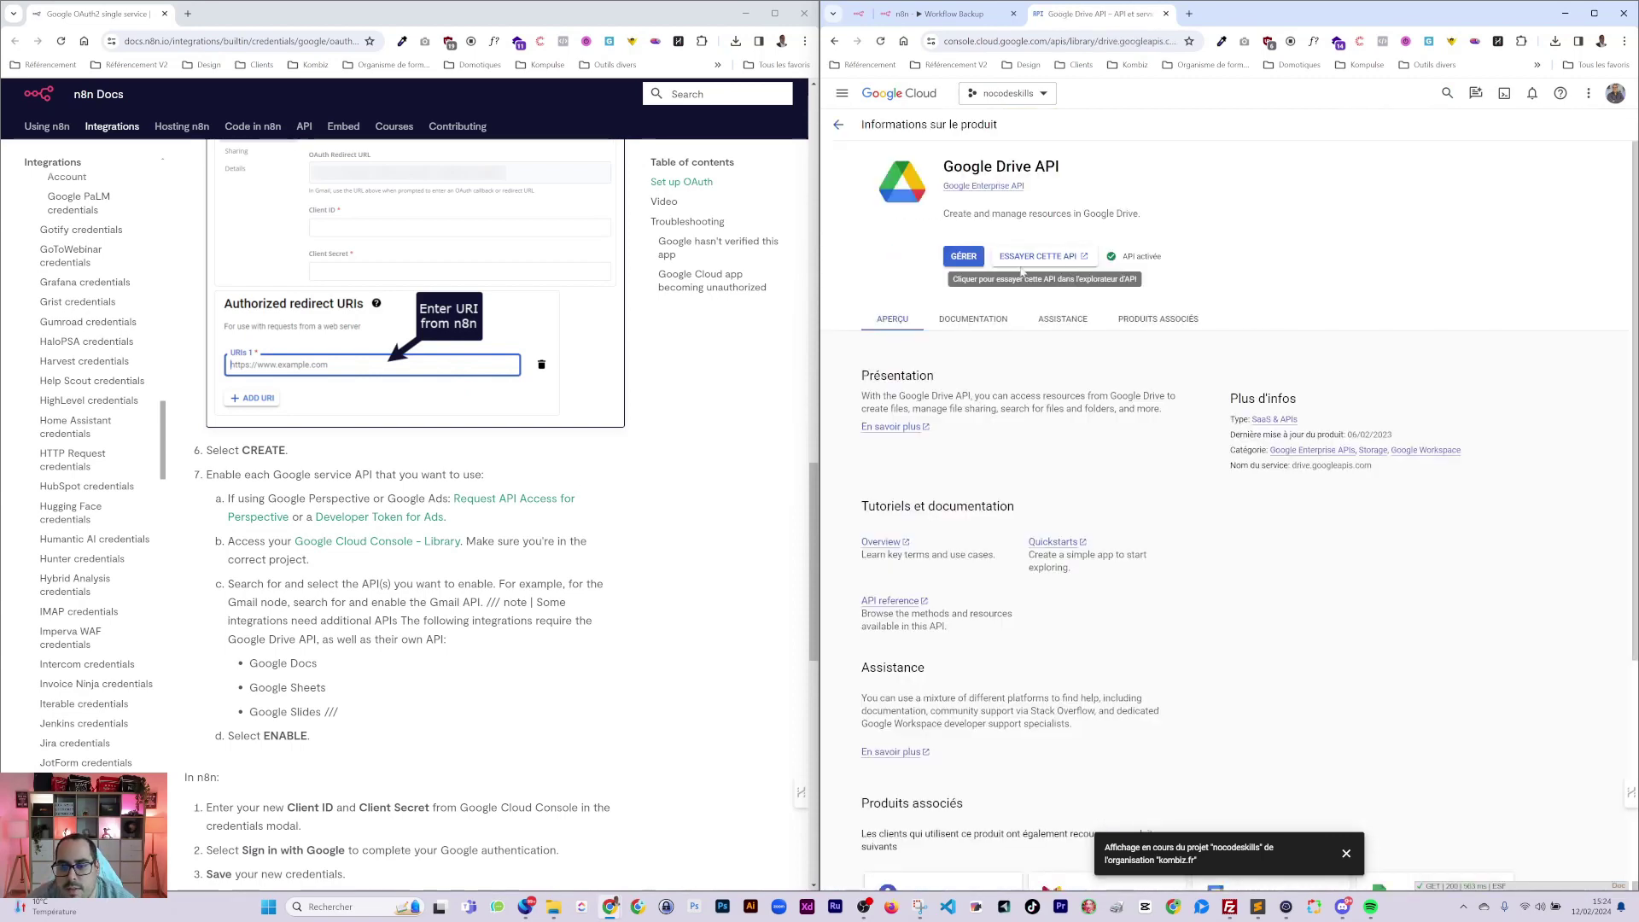
{"action": "left_click", "coordinate": [839, 123]}
{"action": "left_click", "coordinate": [948, 14]}
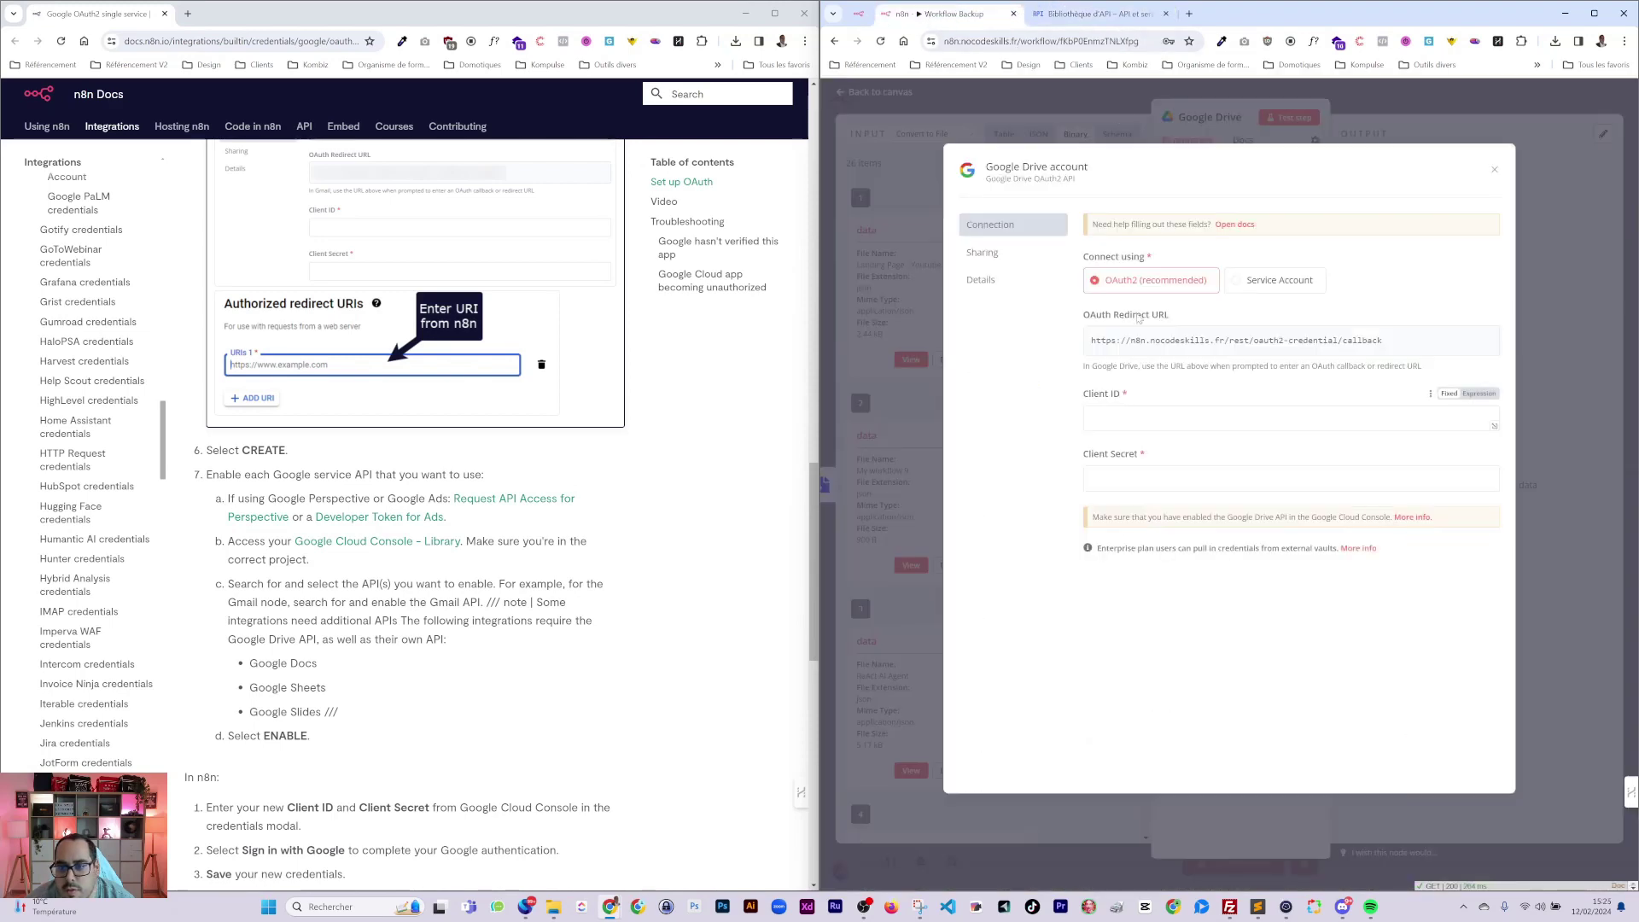
Copy the n8n OAuth client ID and secret from Identifiants into n8n's Client ID and Client Secret fields.
{"action": "left_click", "coordinate": [1089, 16]}
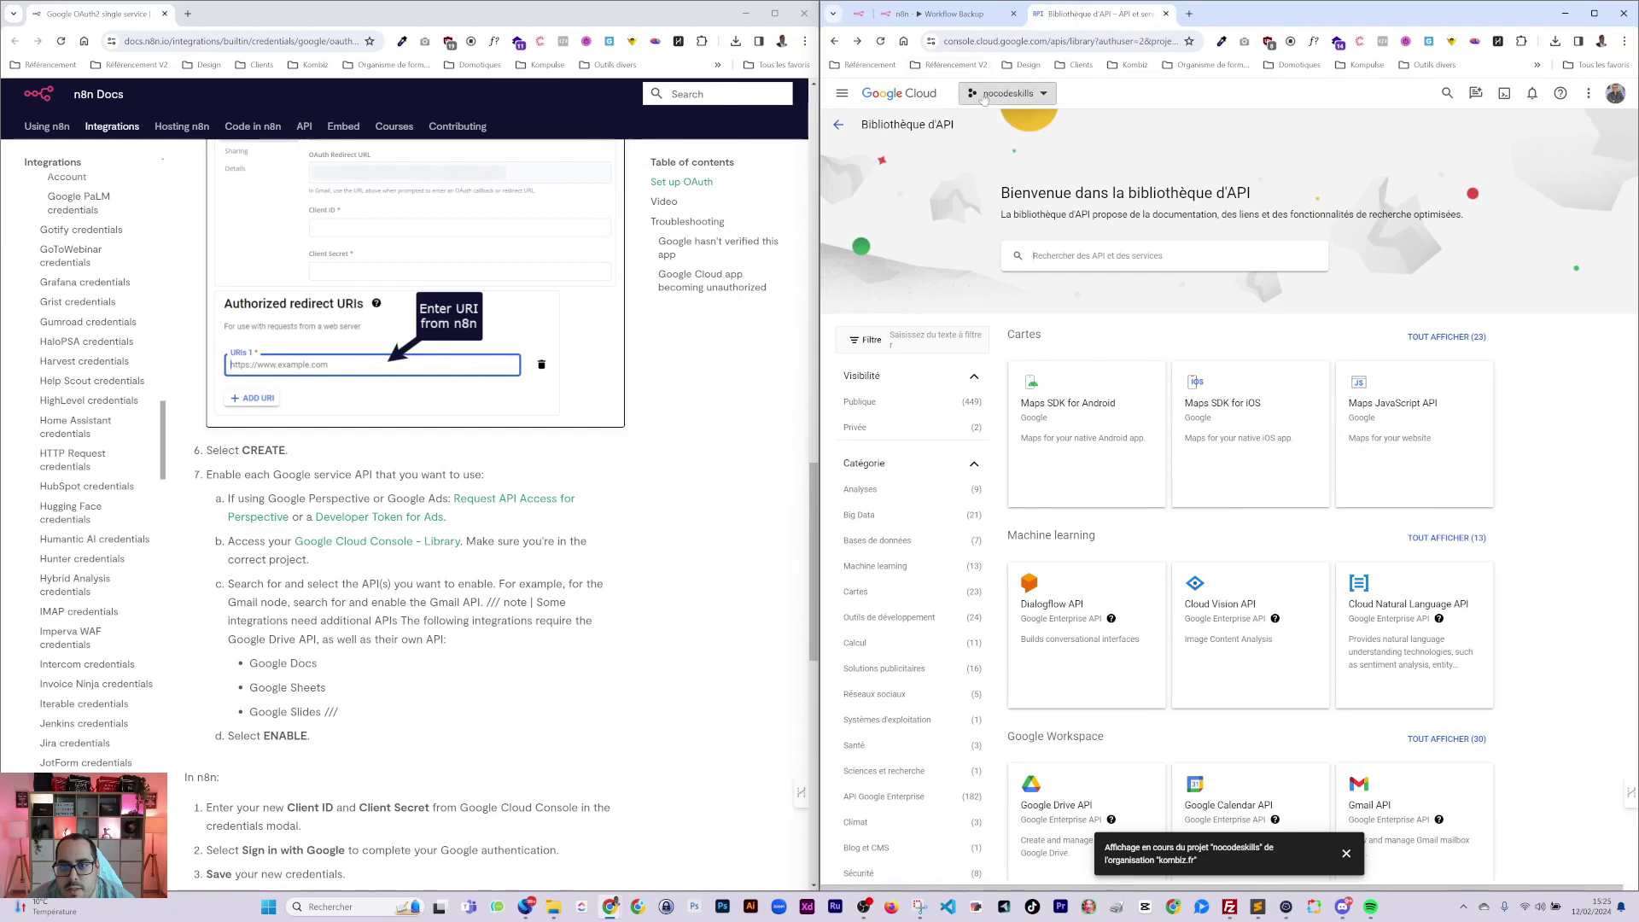
{"action": "left_click", "coordinate": [839, 124]}
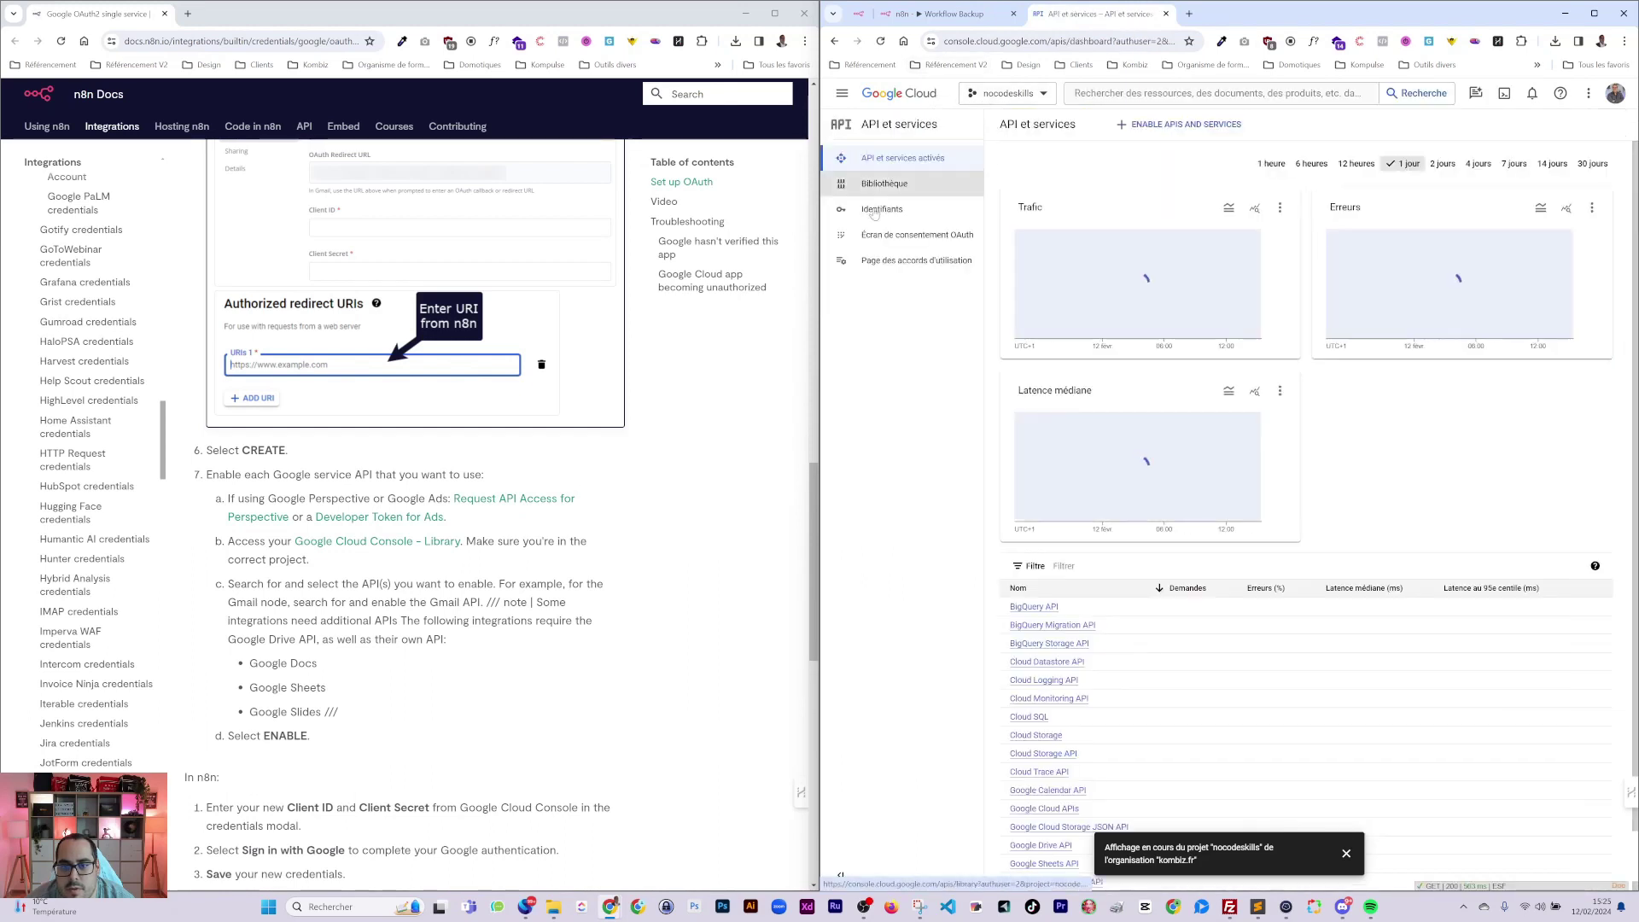
{"action": "left_click", "coordinate": [915, 218]}
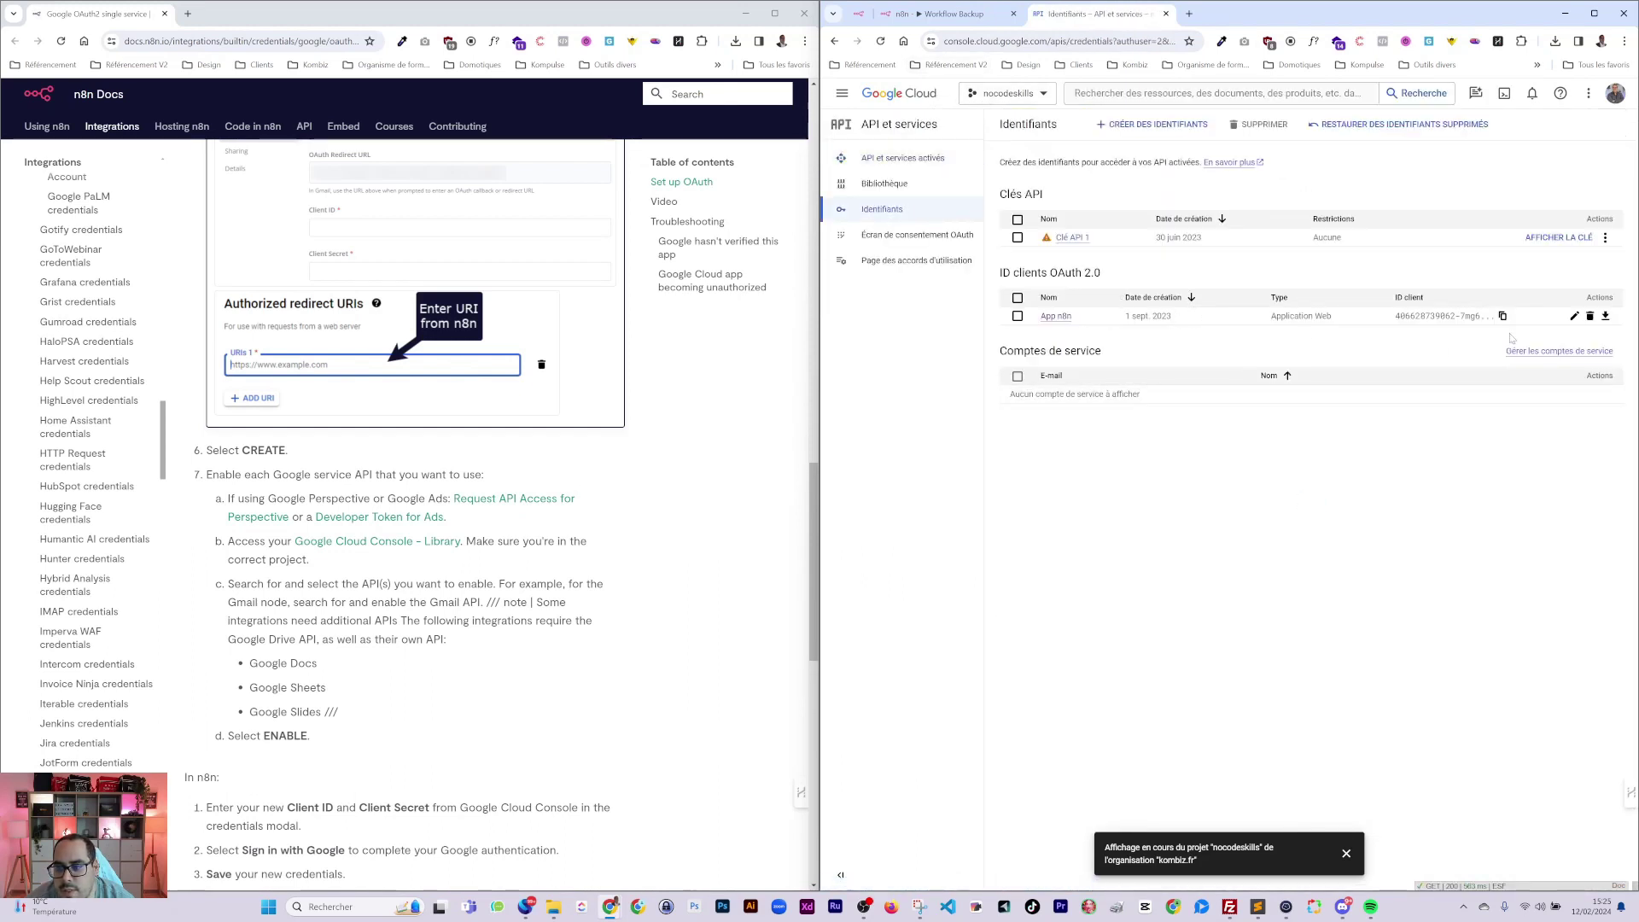
{"action": "left_click", "coordinate": [1503, 316]}
{"action": "left_click", "coordinate": [950, 14]}
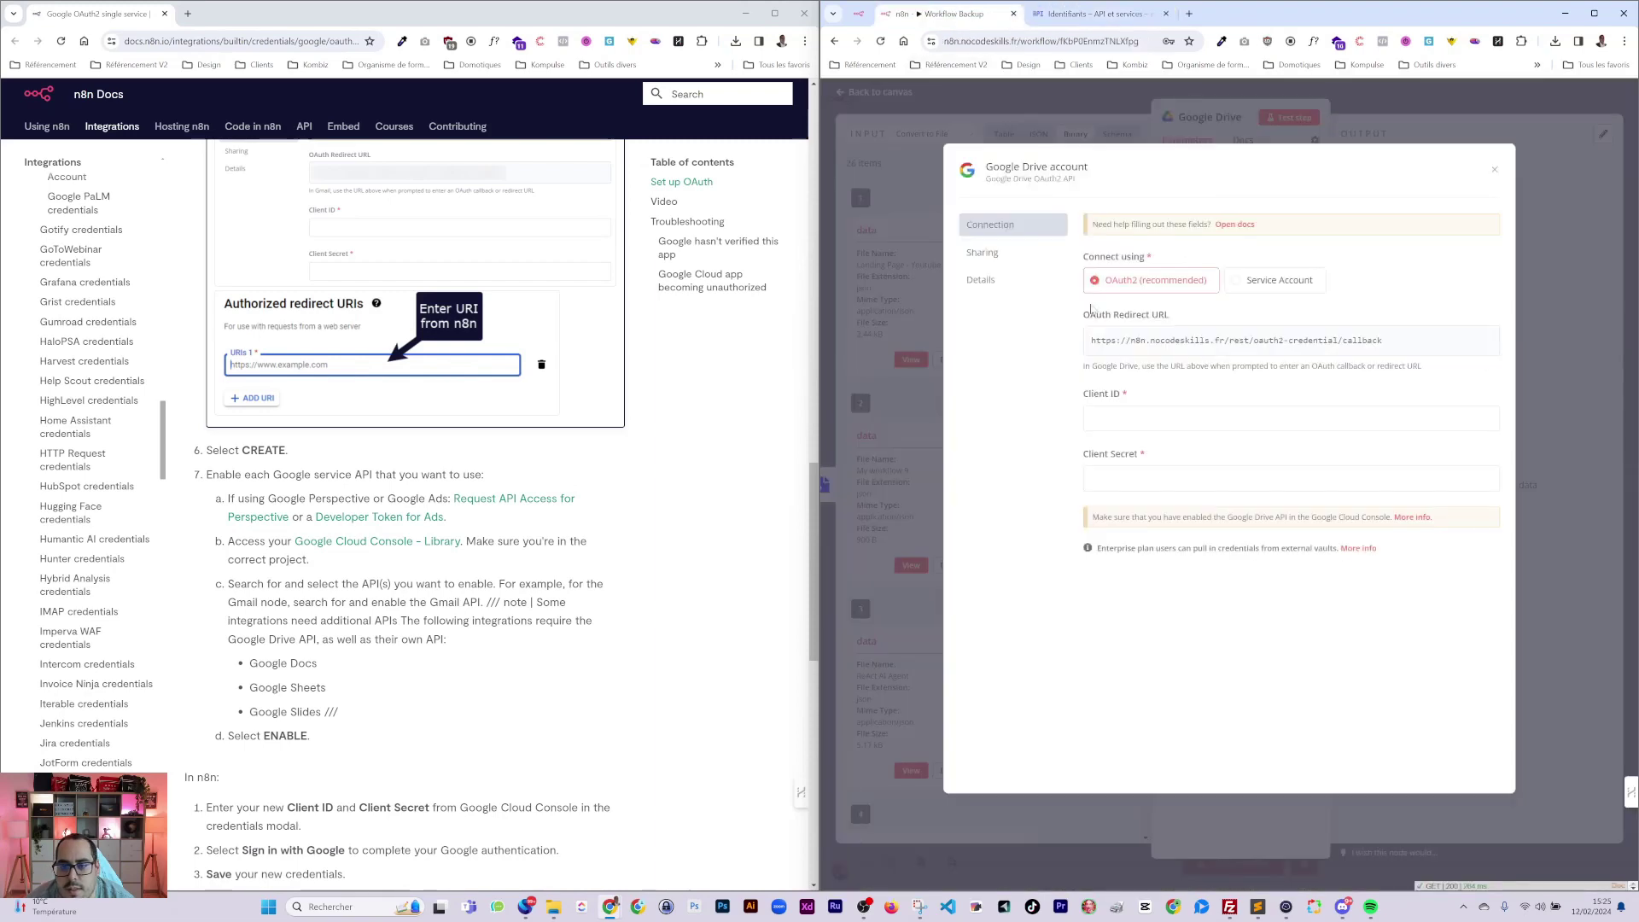
{"action": "key", "text": "ctrl+v"}
{"action": "left_click", "coordinate": [1101, 14]}
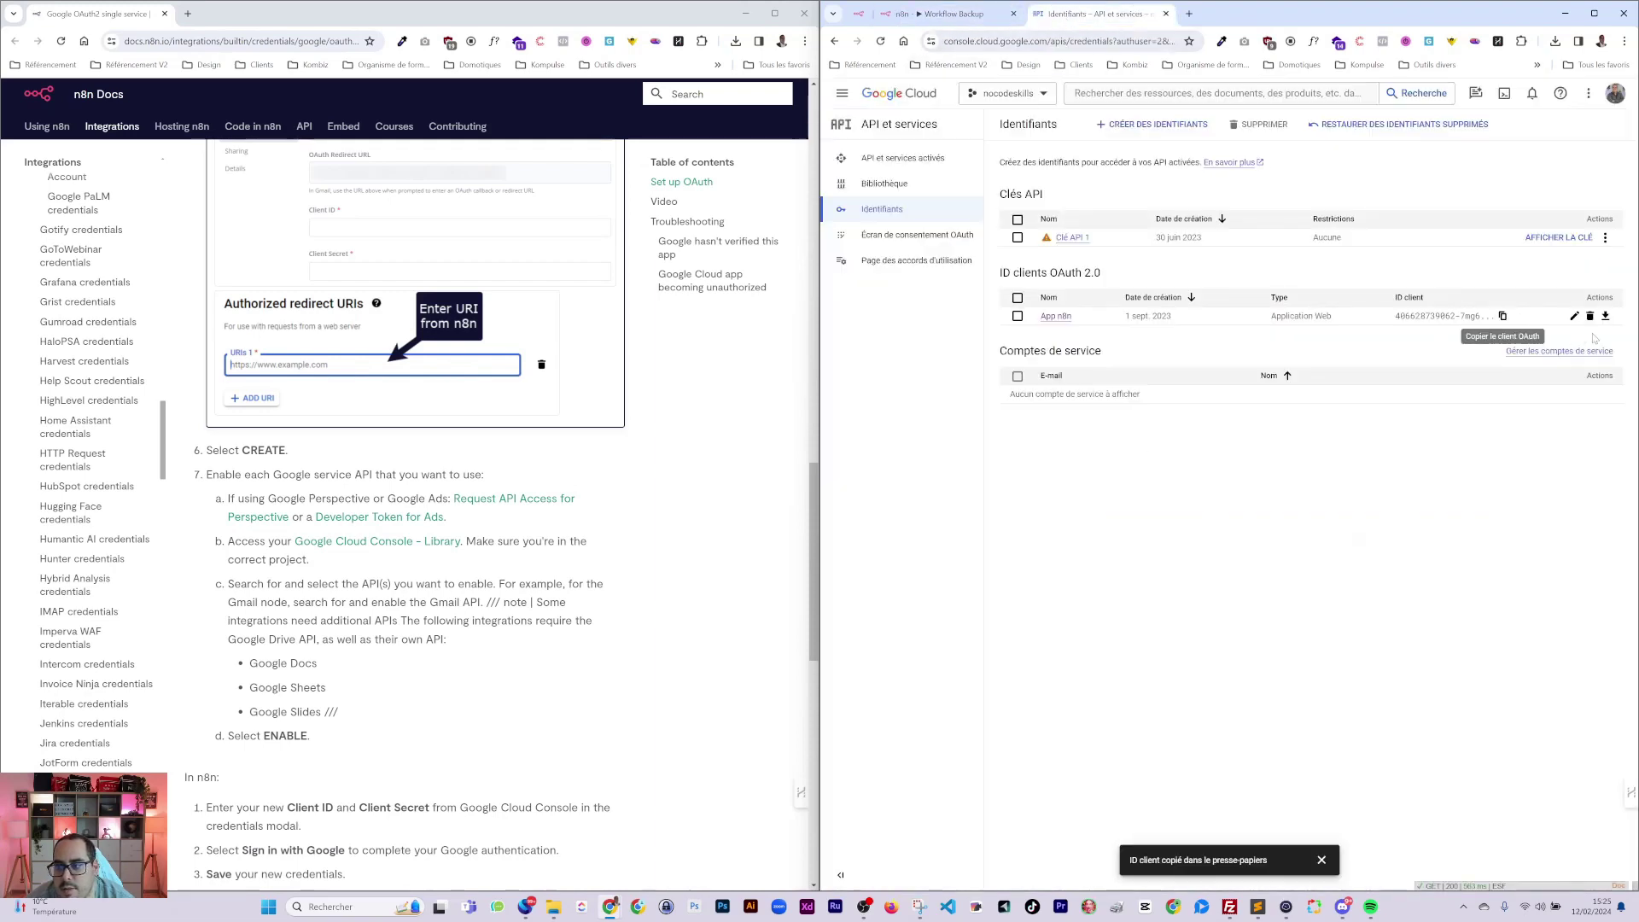
{"action": "left_click", "coordinate": [1605, 317]}
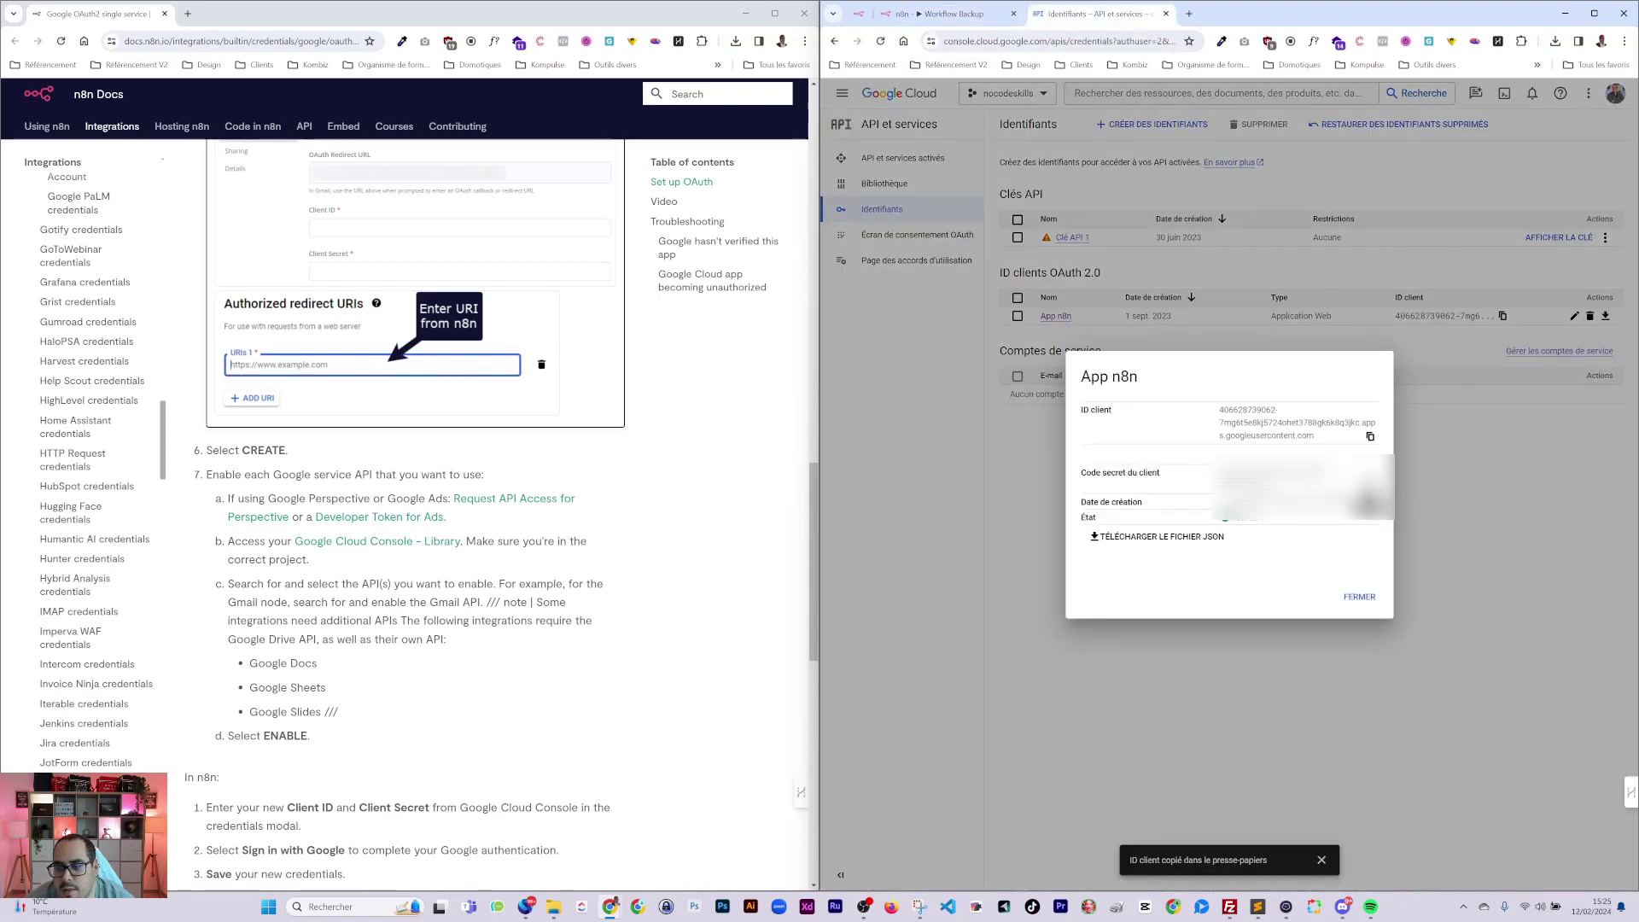
{"action": "left_click", "coordinate": [919, 10]}
{"action": "left_click", "coordinate": [1469, 478]}
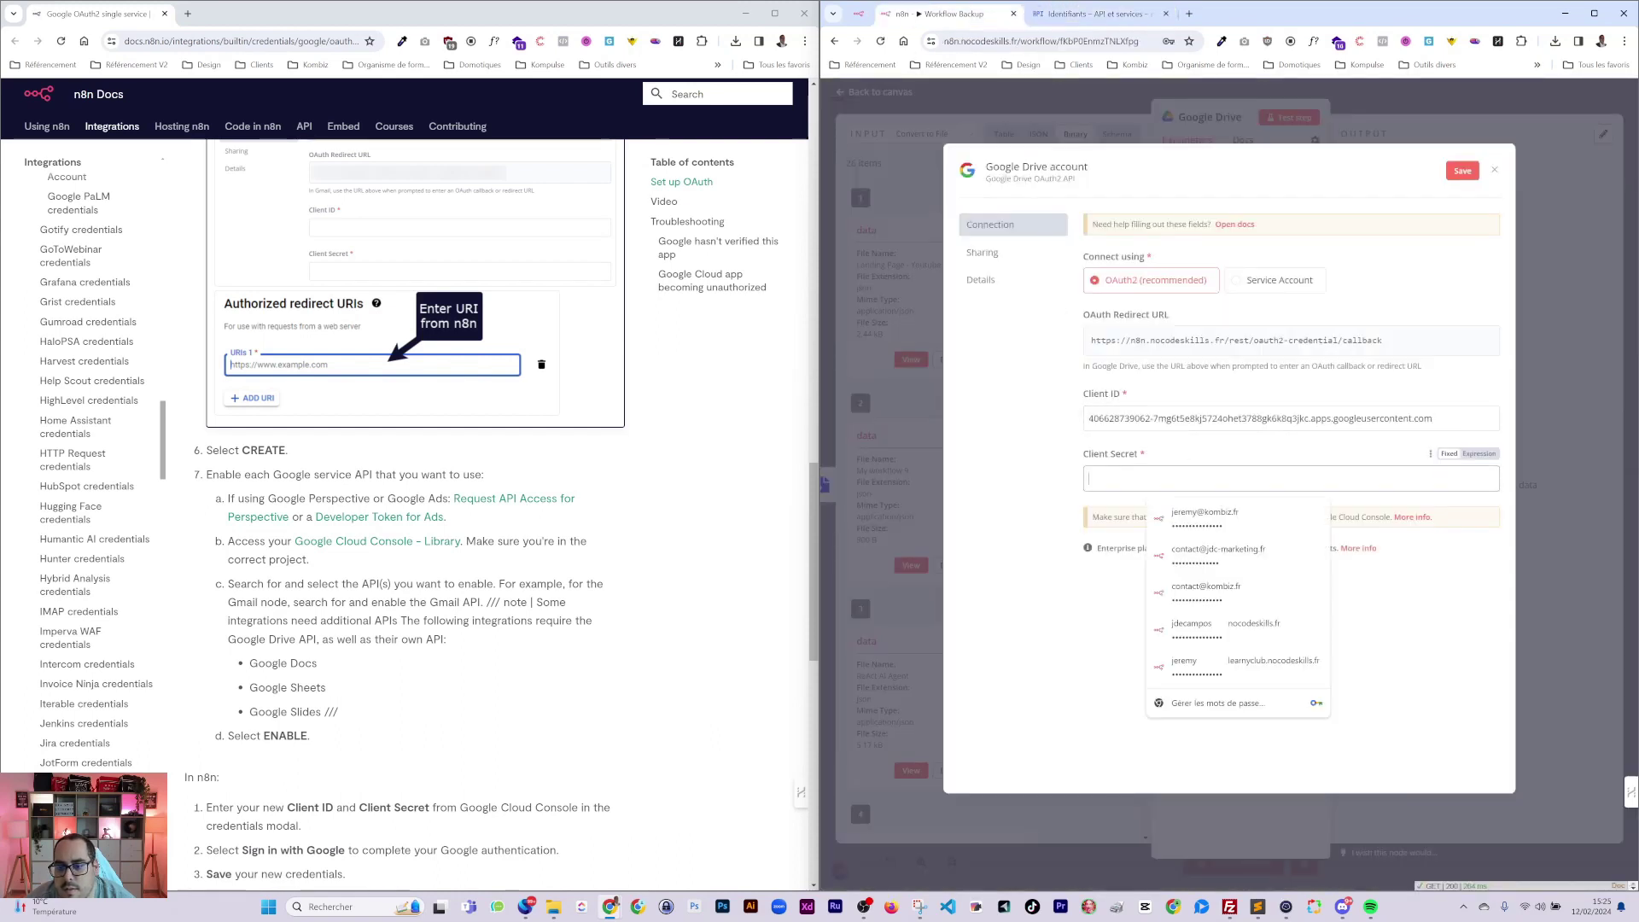
{"action": "key", "text": "ctrl+v"}
Sign in with Google, authorize n8n's Drive access, and close the saved credential dialog.
{"action": "left_click", "coordinate": [1151, 558]}
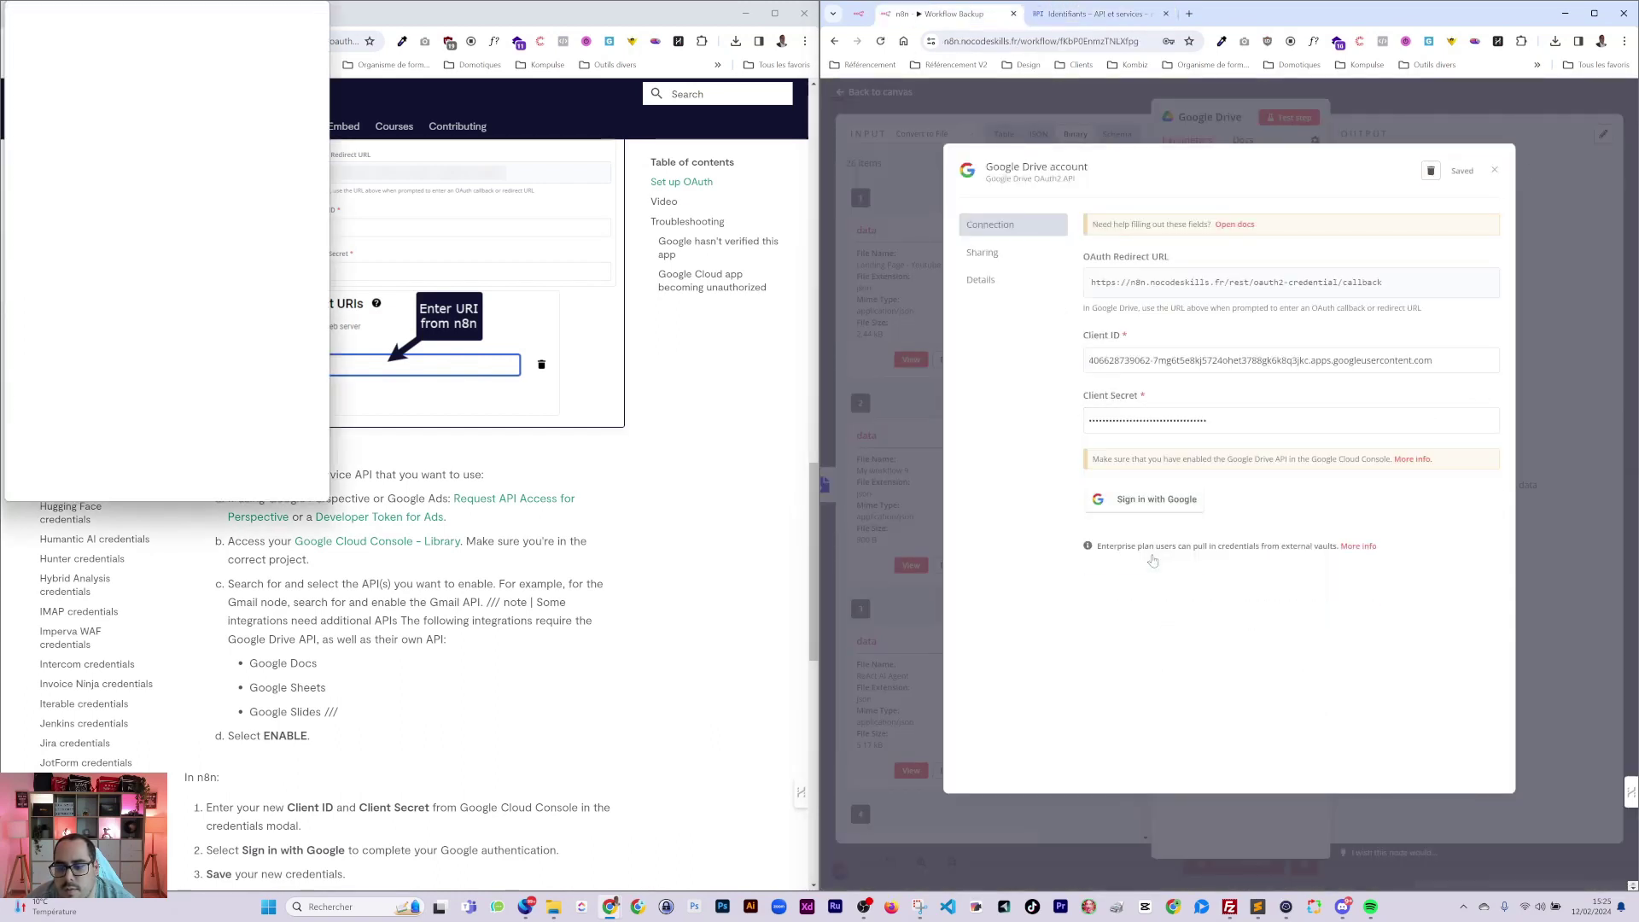
{"action": "left_click", "coordinate": [97, 319]}
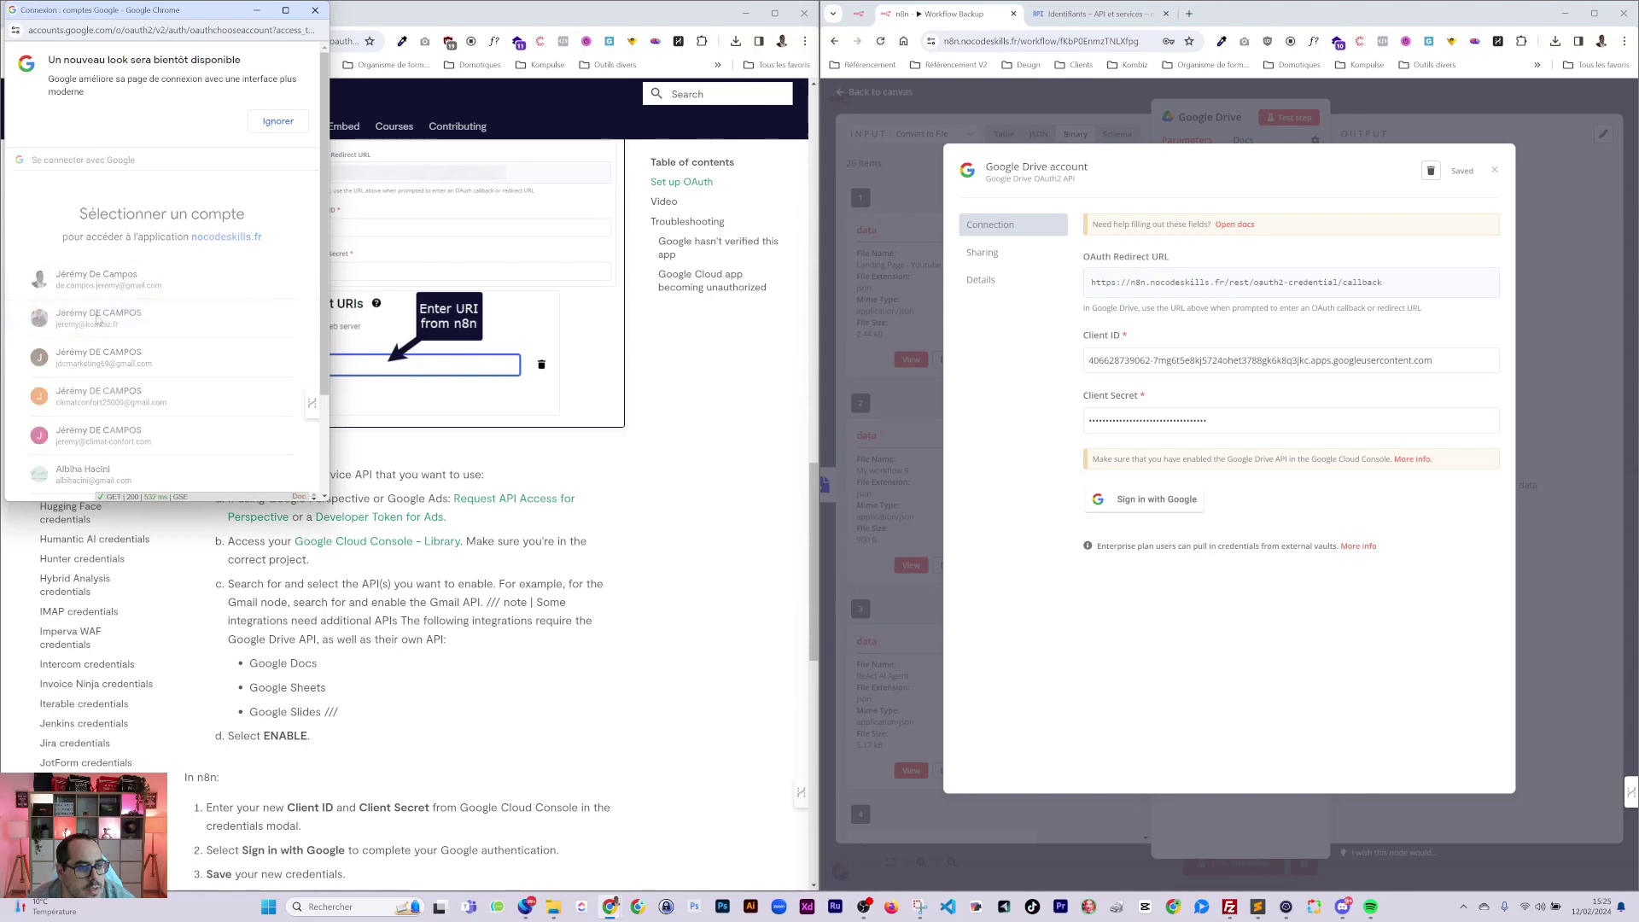
{"action": "scroll", "coordinate": [174, 355], "scroll_direction": "down", "scroll_amount": 5}
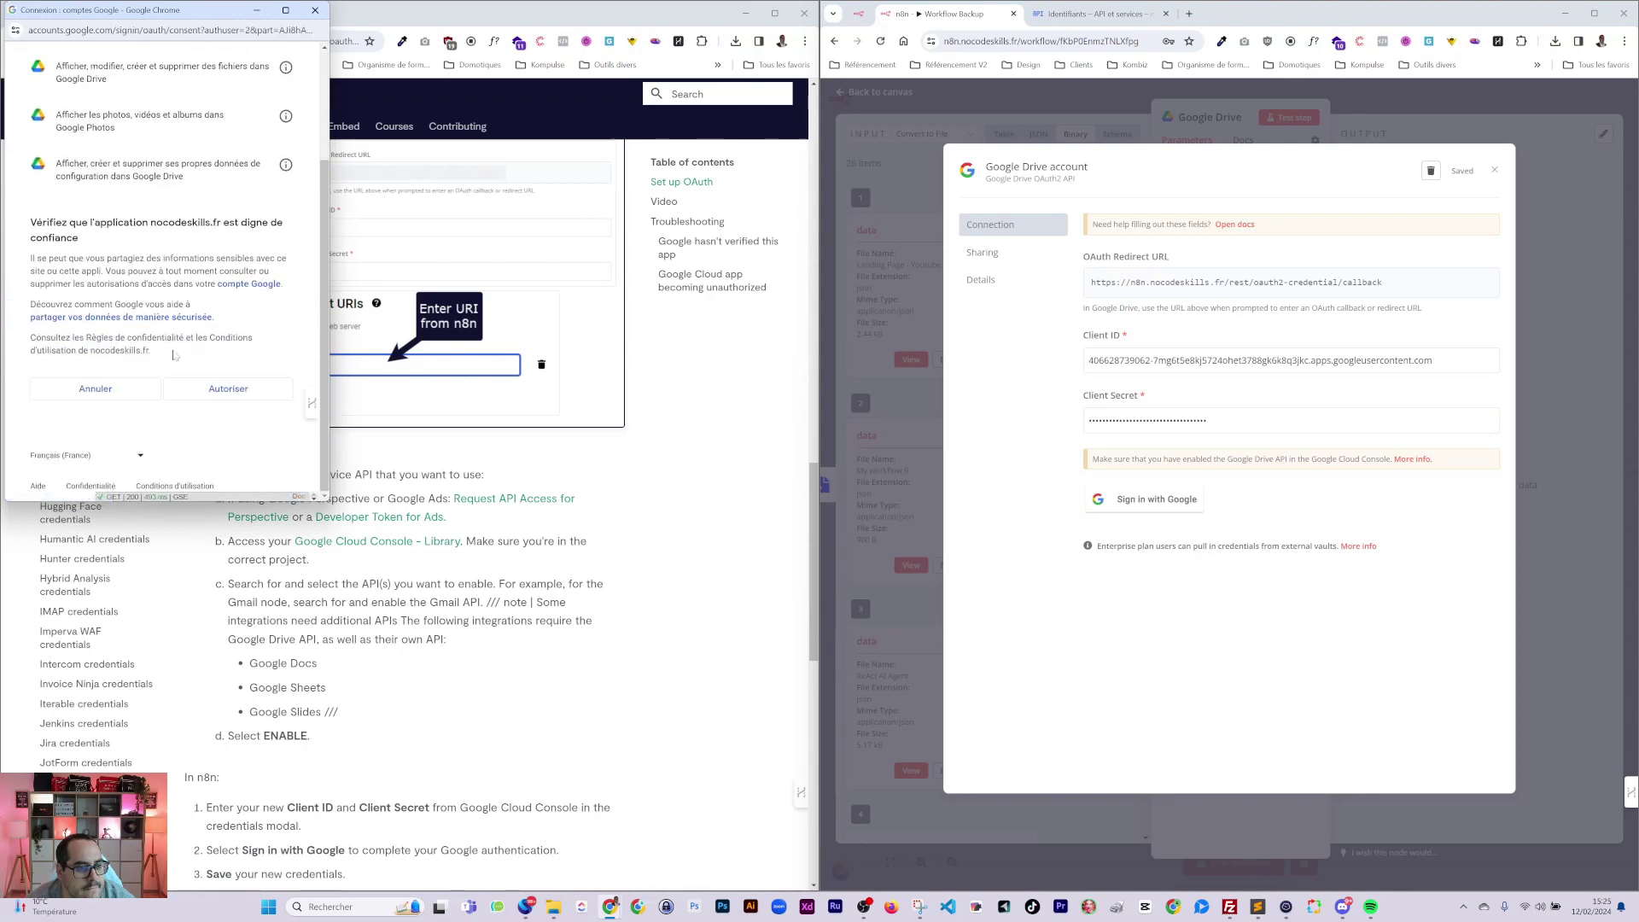
{"action": "left_click", "coordinate": [228, 388]}
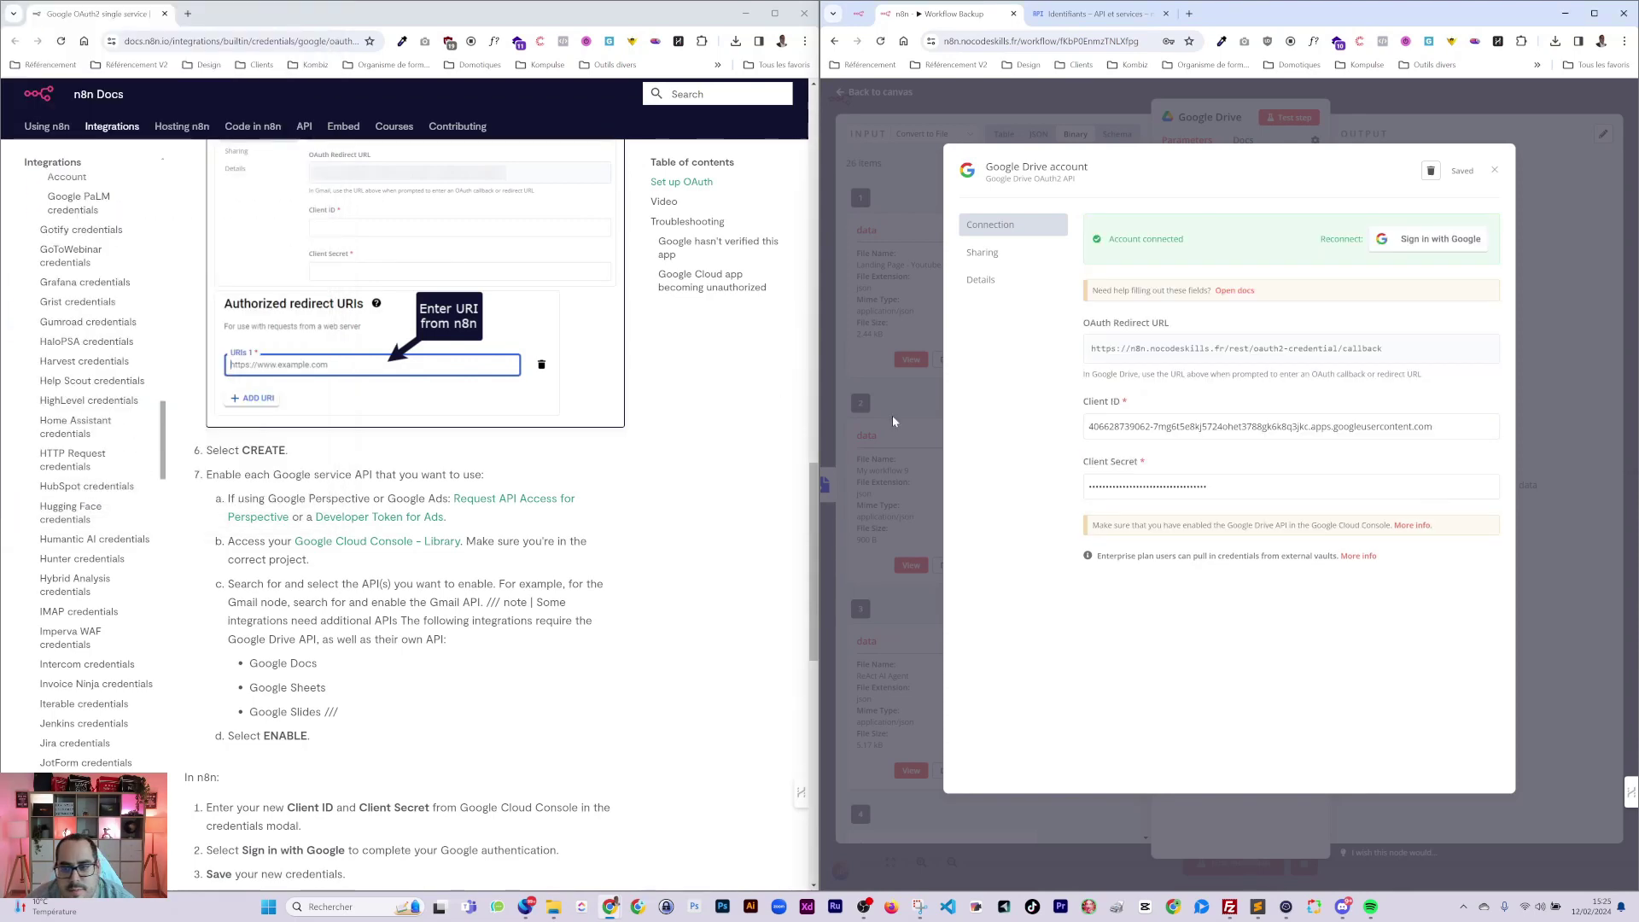
{"action": "left_click", "coordinate": [1496, 172]}
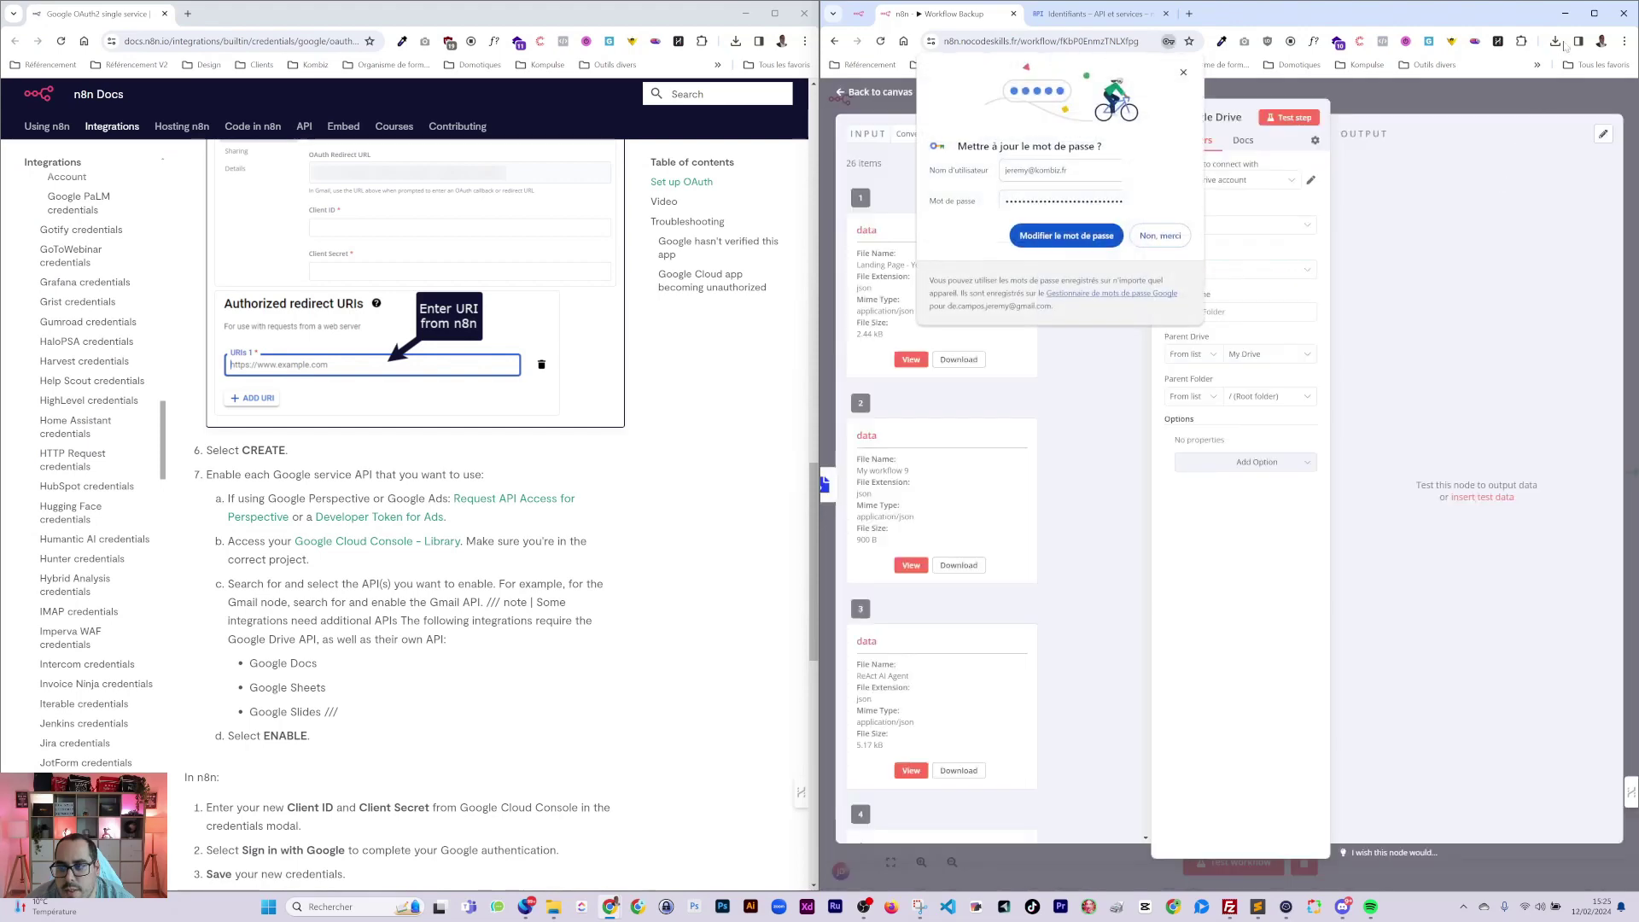
{"action": "left_click", "coordinate": [1161, 236]}
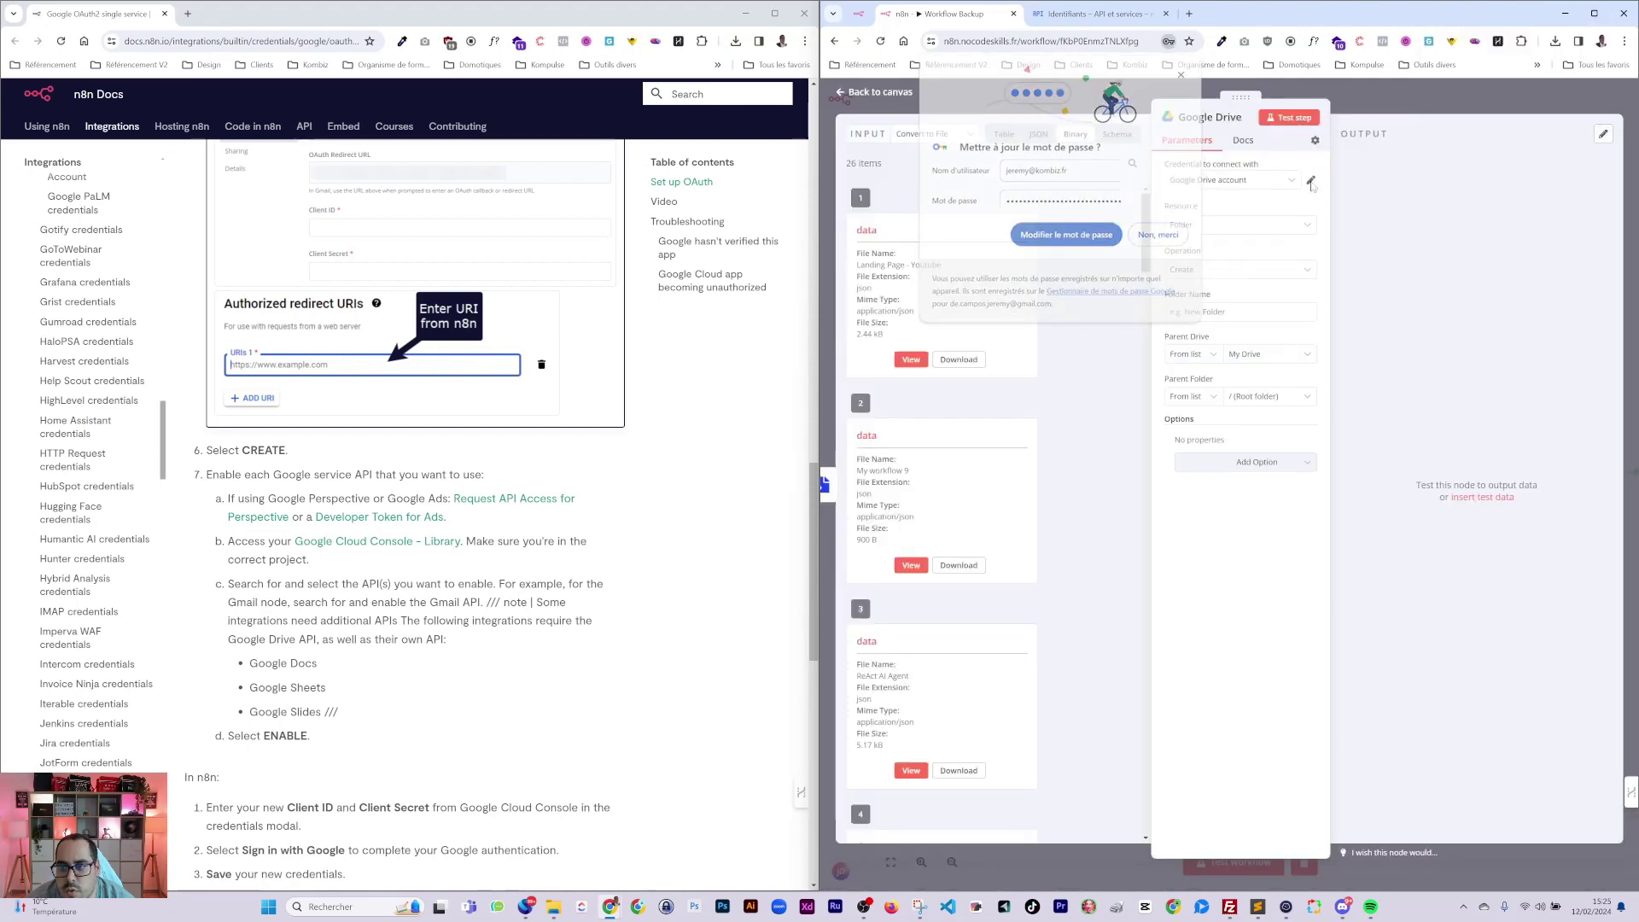
{"action": "left_click", "coordinate": [1594, 13]}
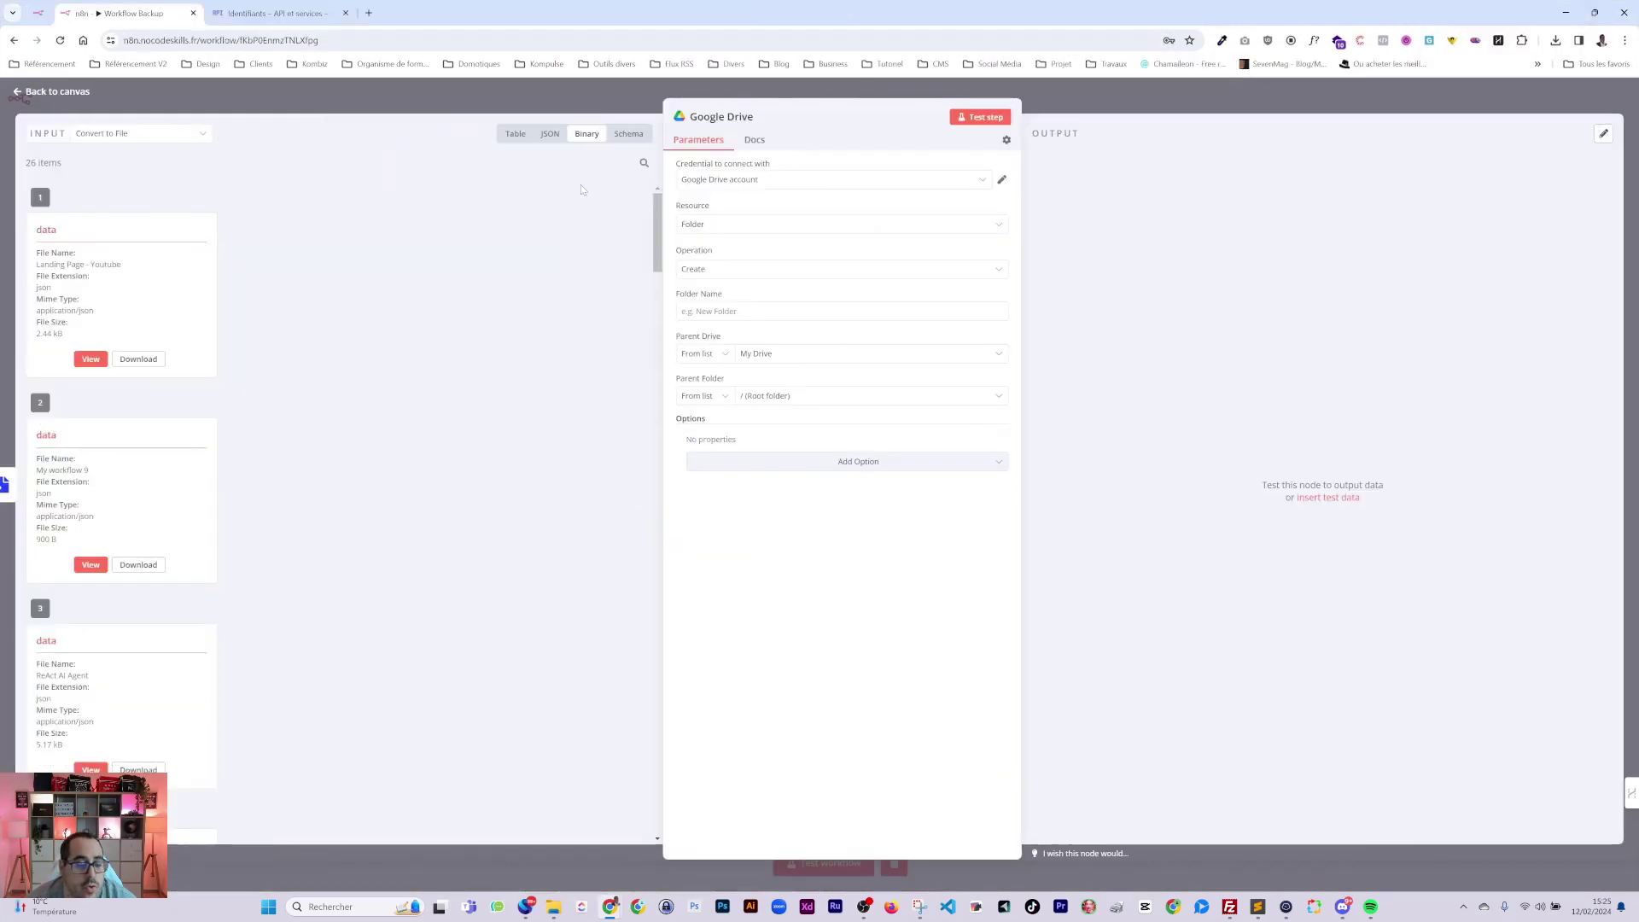
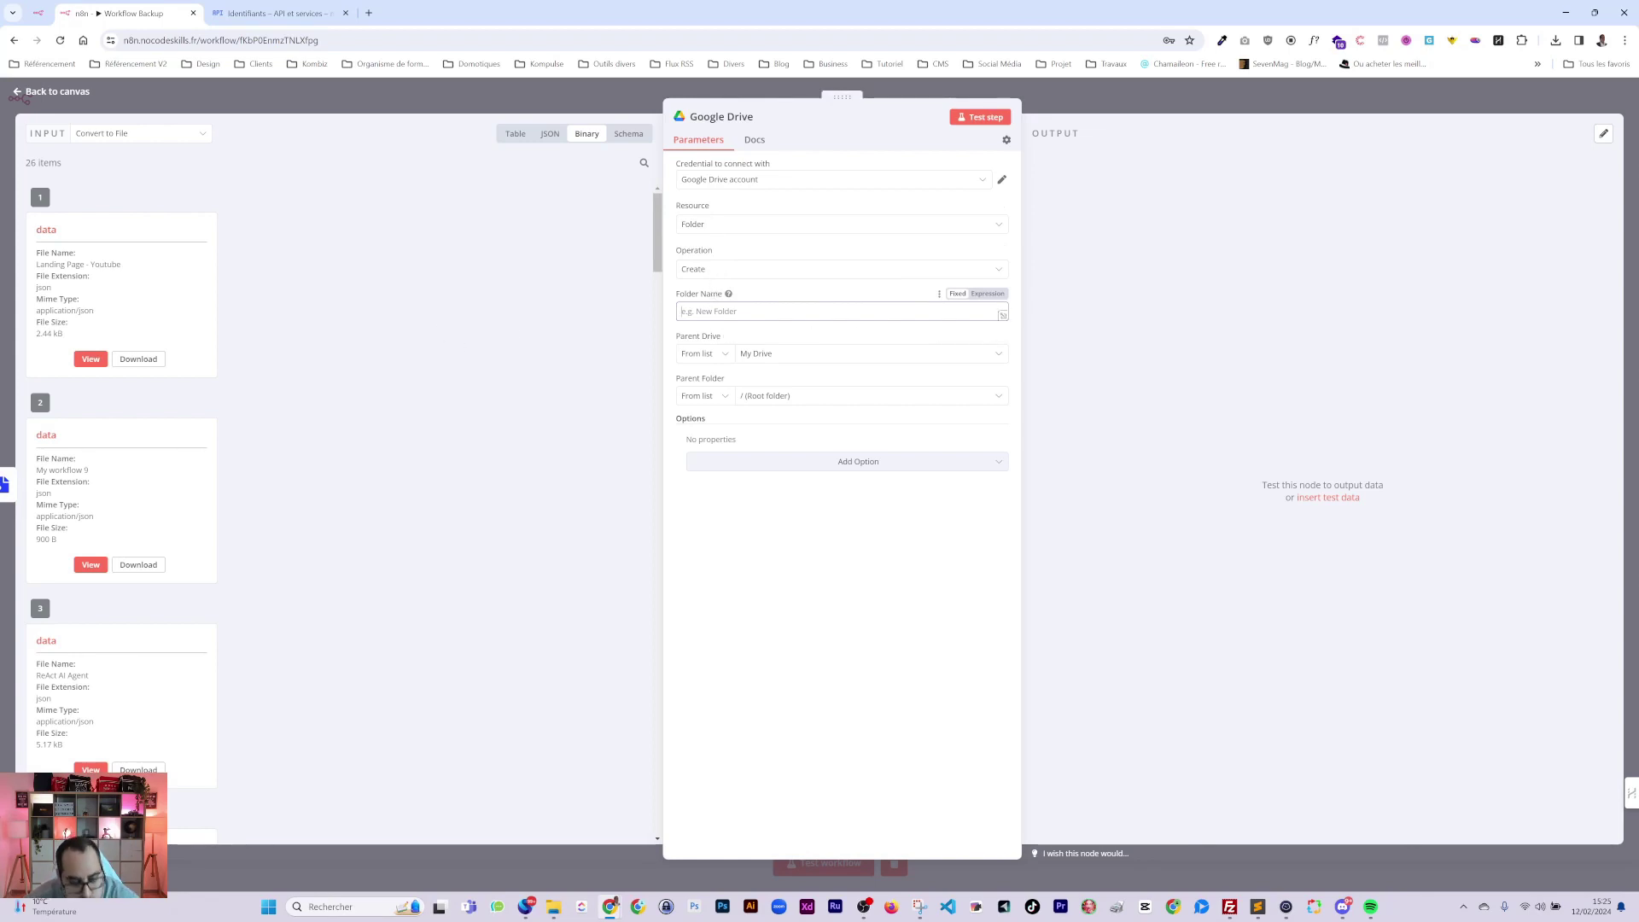
Switch the Drive Folder Name to an expression beginning with {{$now}}.
{"action": "type", "text": "{{"}
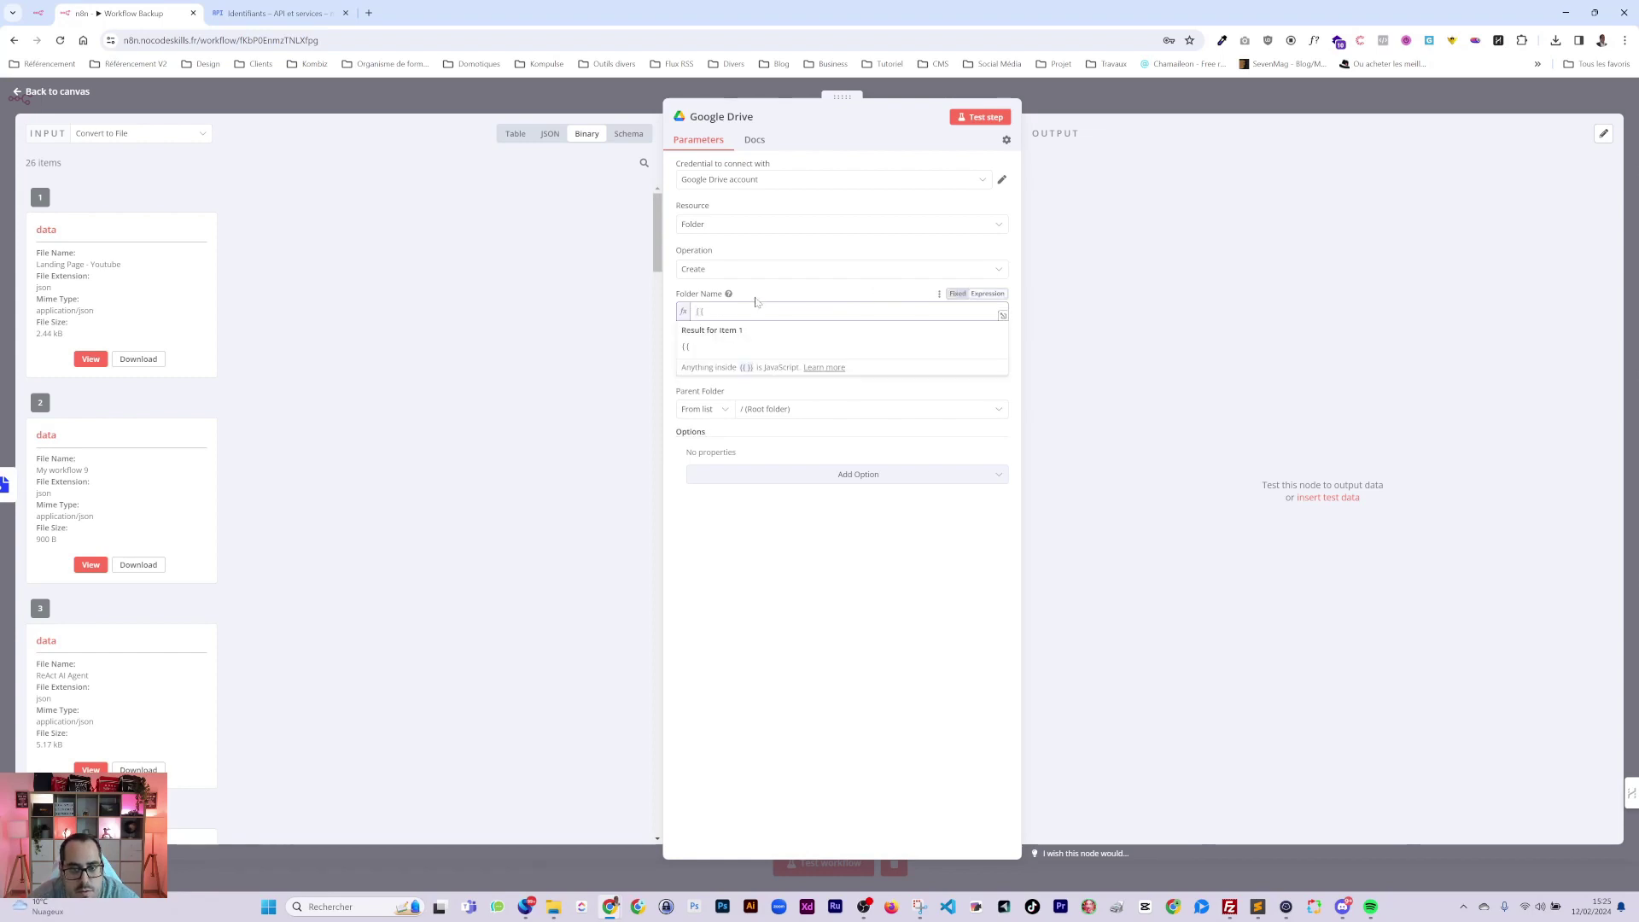
{"action": "key", "text": "ctrl+a"}
{"action": "key", "text": "ctrl+a"}
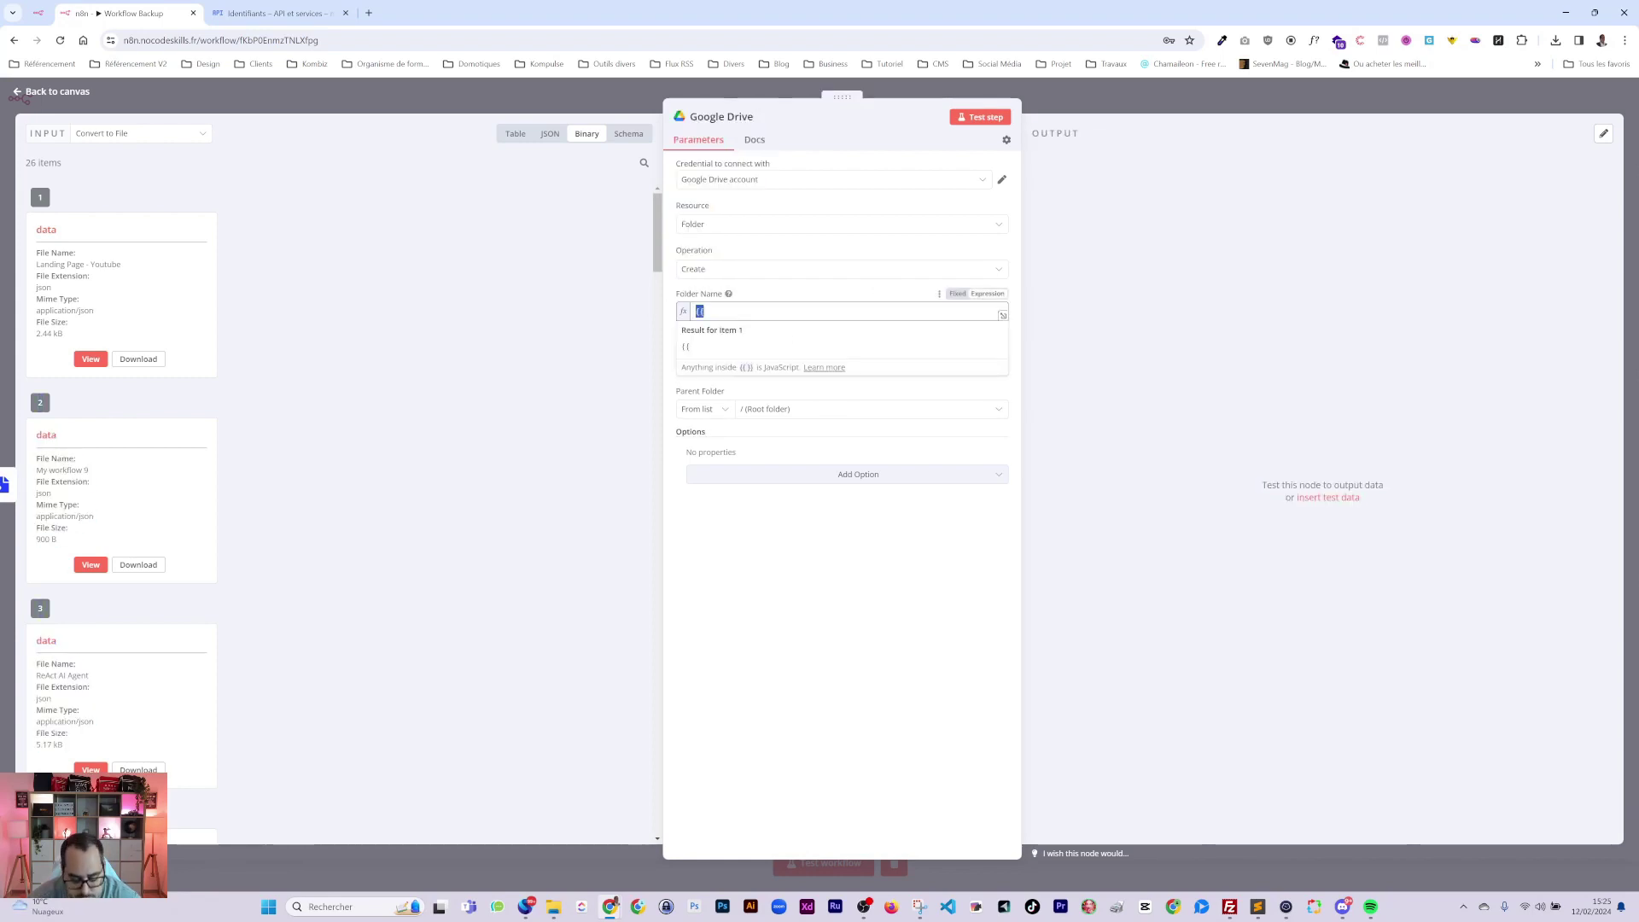
{"action": "key", "text": "BackSpace"}
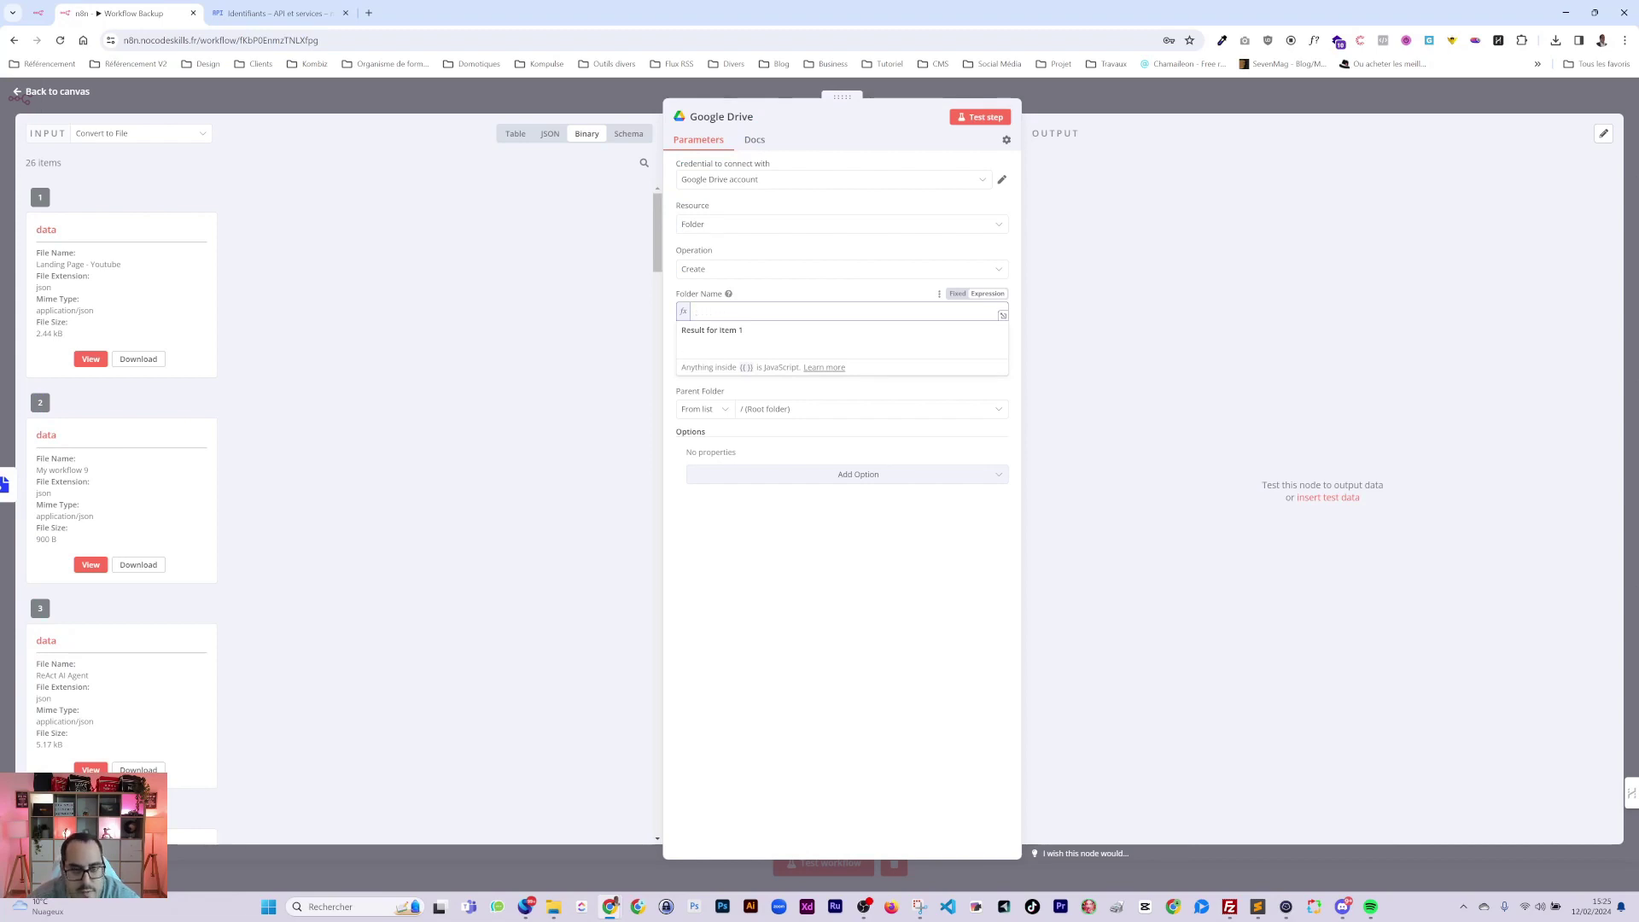
{"action": "type", "text": "{{ "}
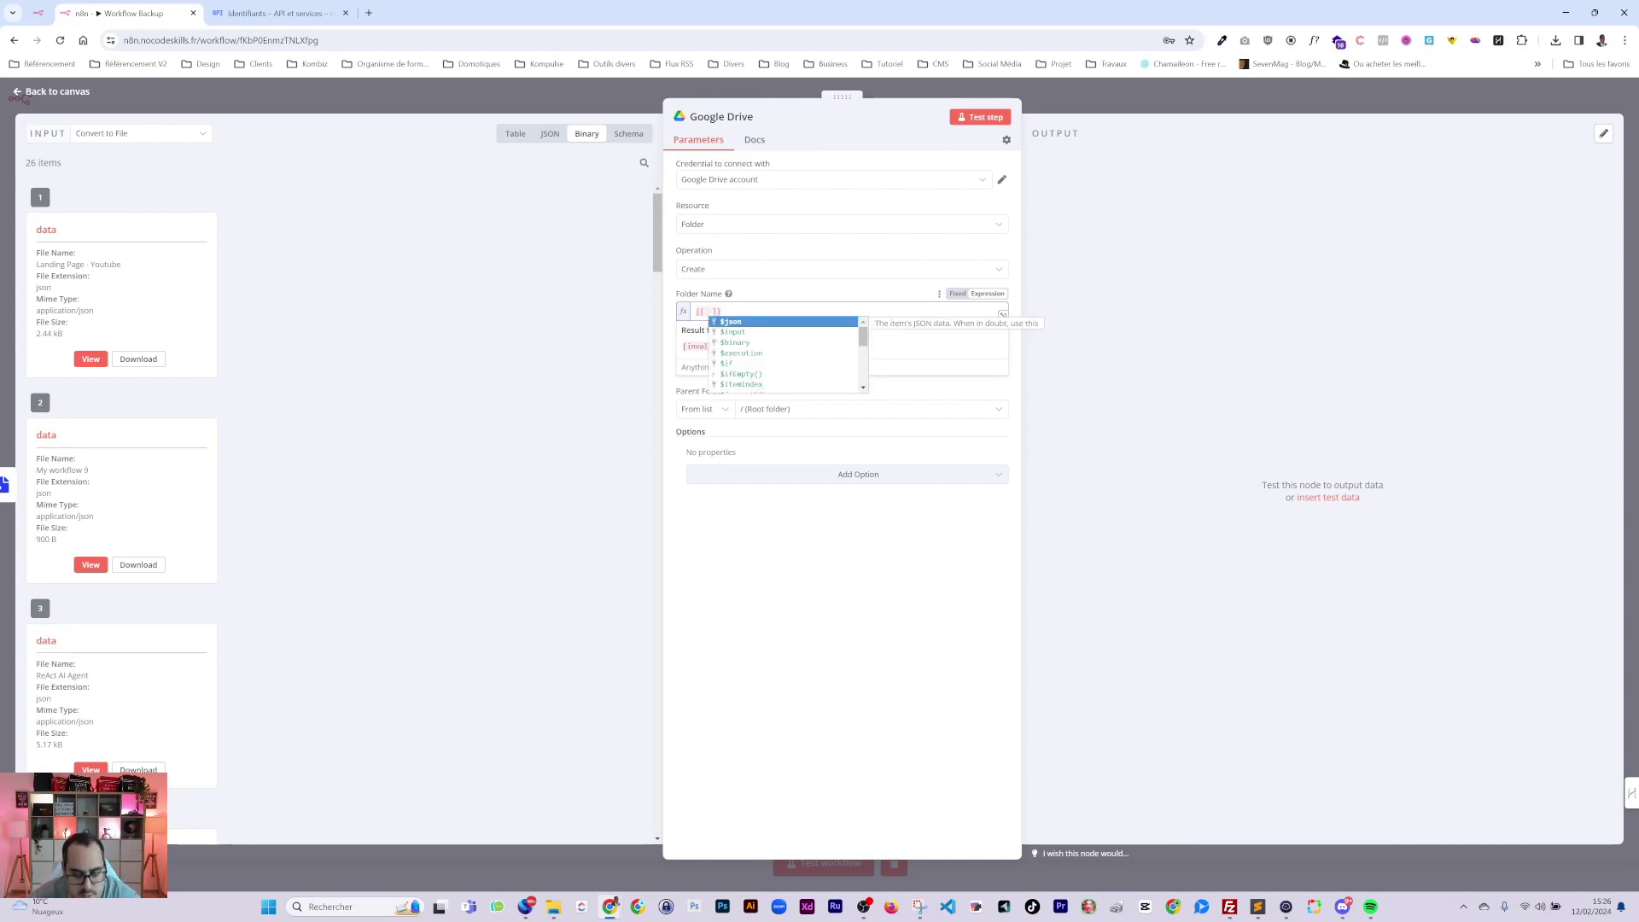
{"action": "type", "text": "now"}
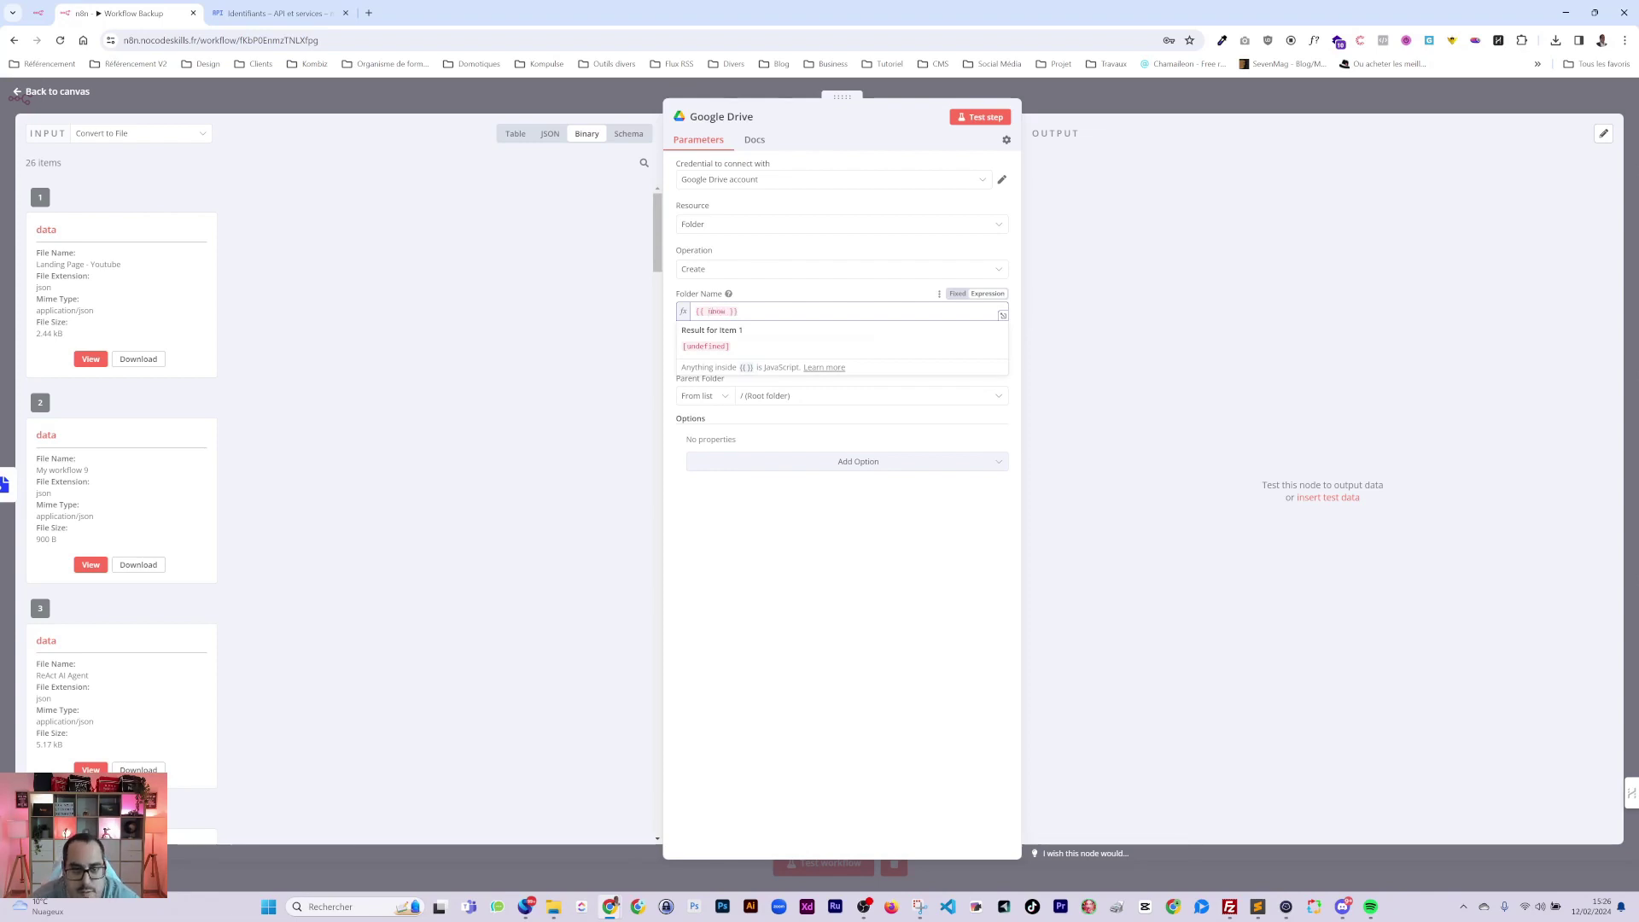
{"action": "key", "text": "Left"}
{"action": "key", "text": "Left"}
{"action": "key", "text": "Left"}
{"action": "key", "text": "BackSpace"}
{"action": "type", "text": "$"}
{"action": "key", "text": "Escape"}
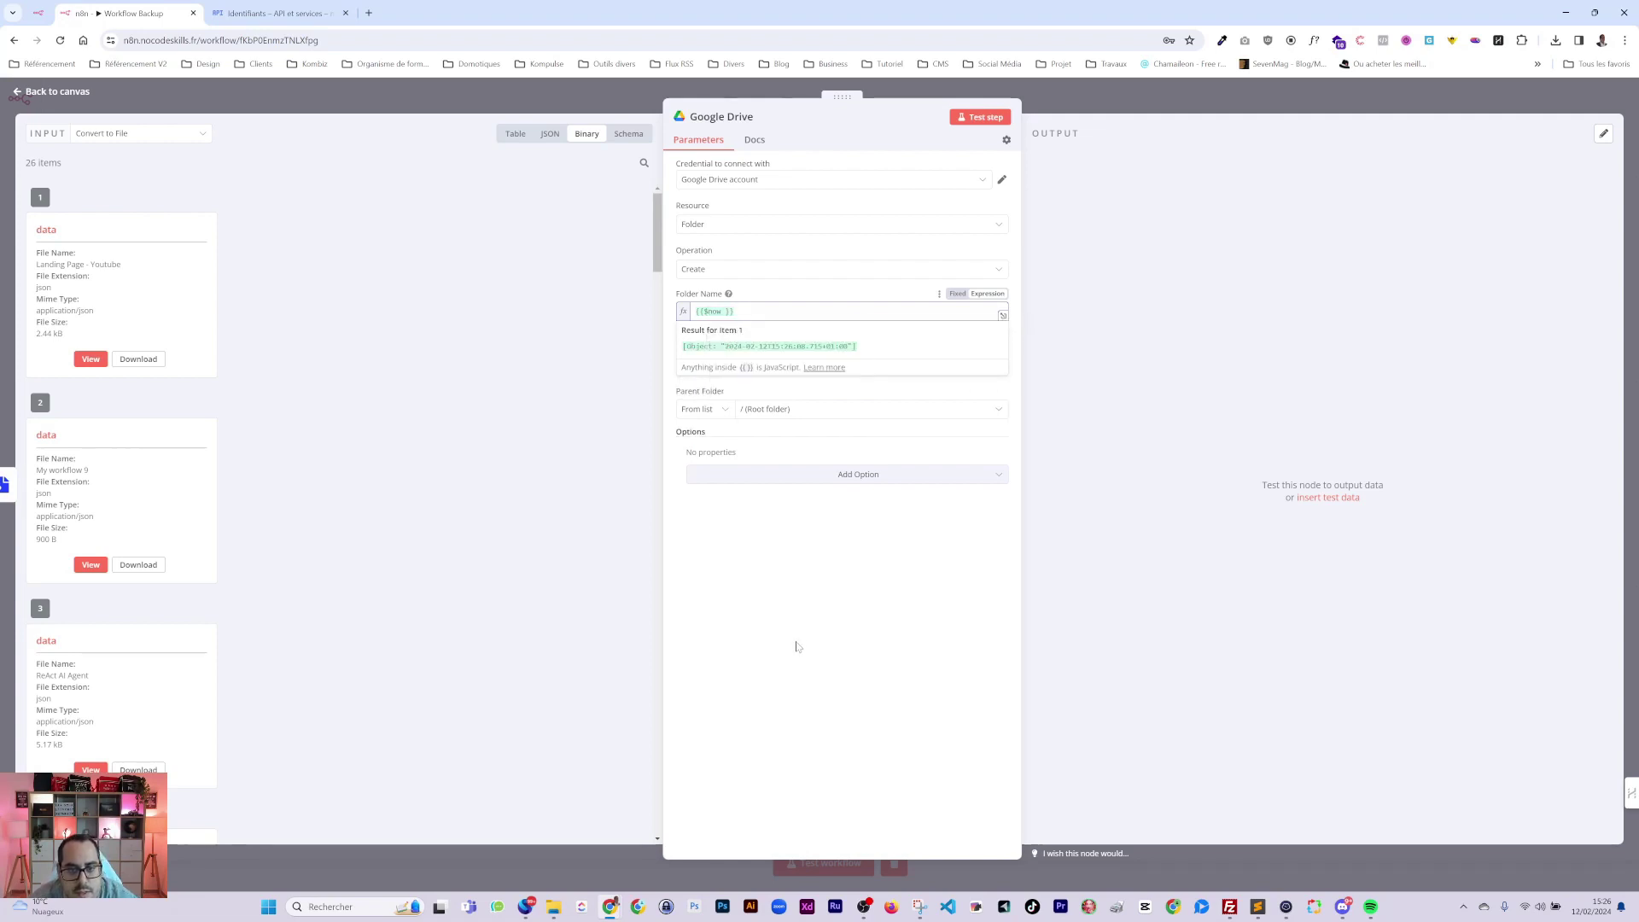
{"action": "left_click", "coordinate": [780, 556]}
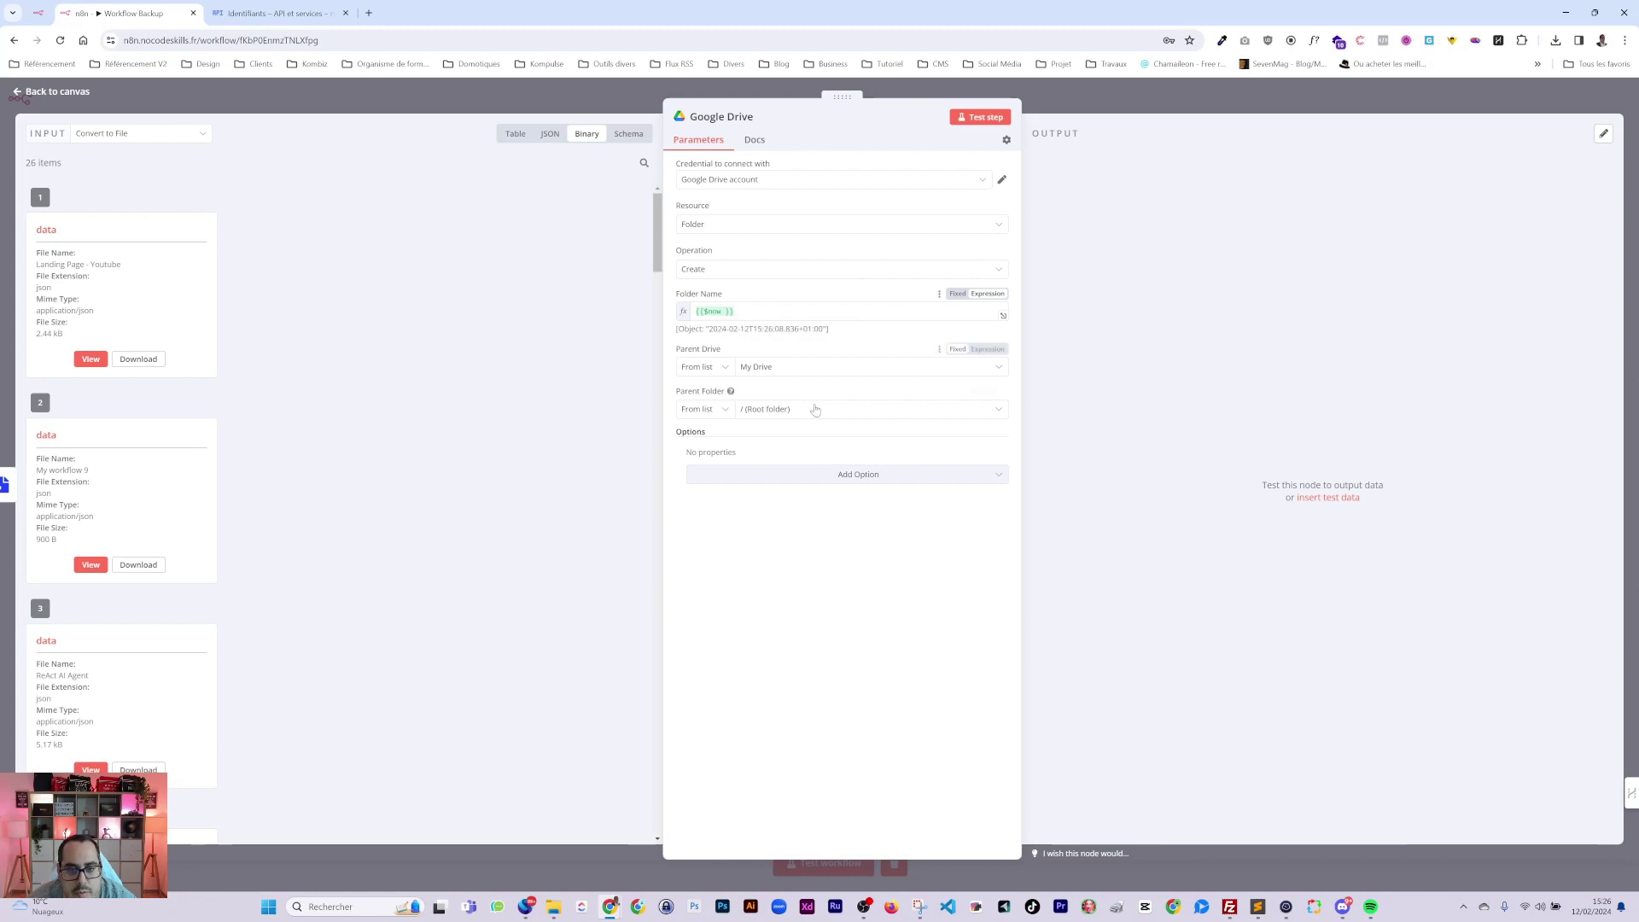
Complete the folder name as {{$now.day }} - {{$now }}, previewing 12 - Mon Feb 12 2024.
{"action": "left_click", "coordinate": [768, 311]}
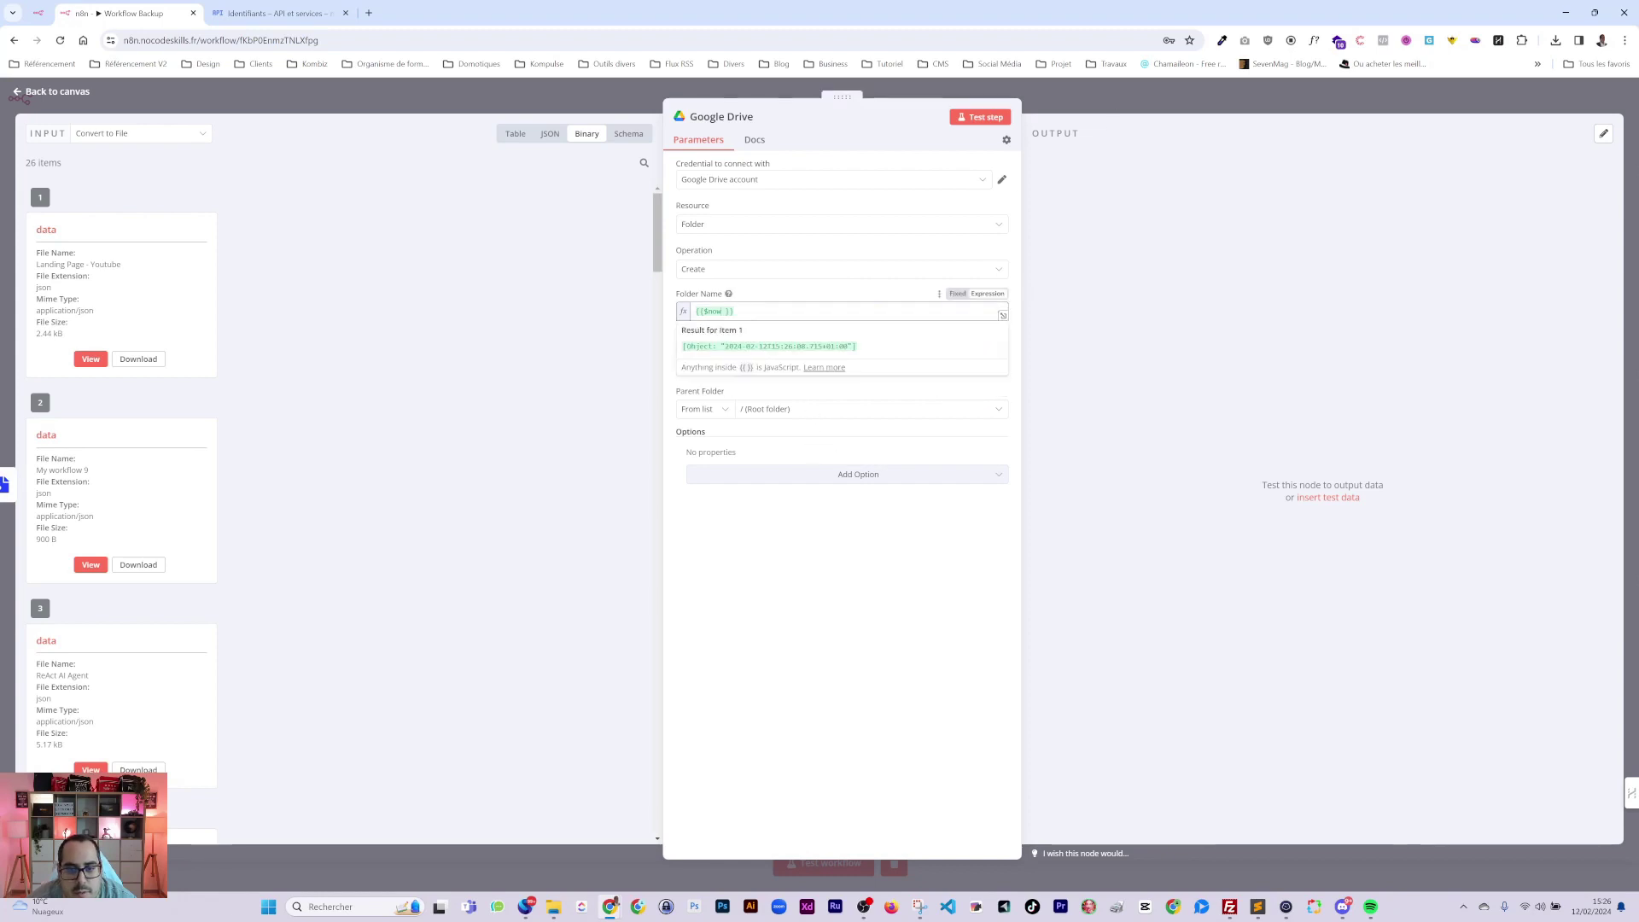
{"action": "type", "text": ")"}
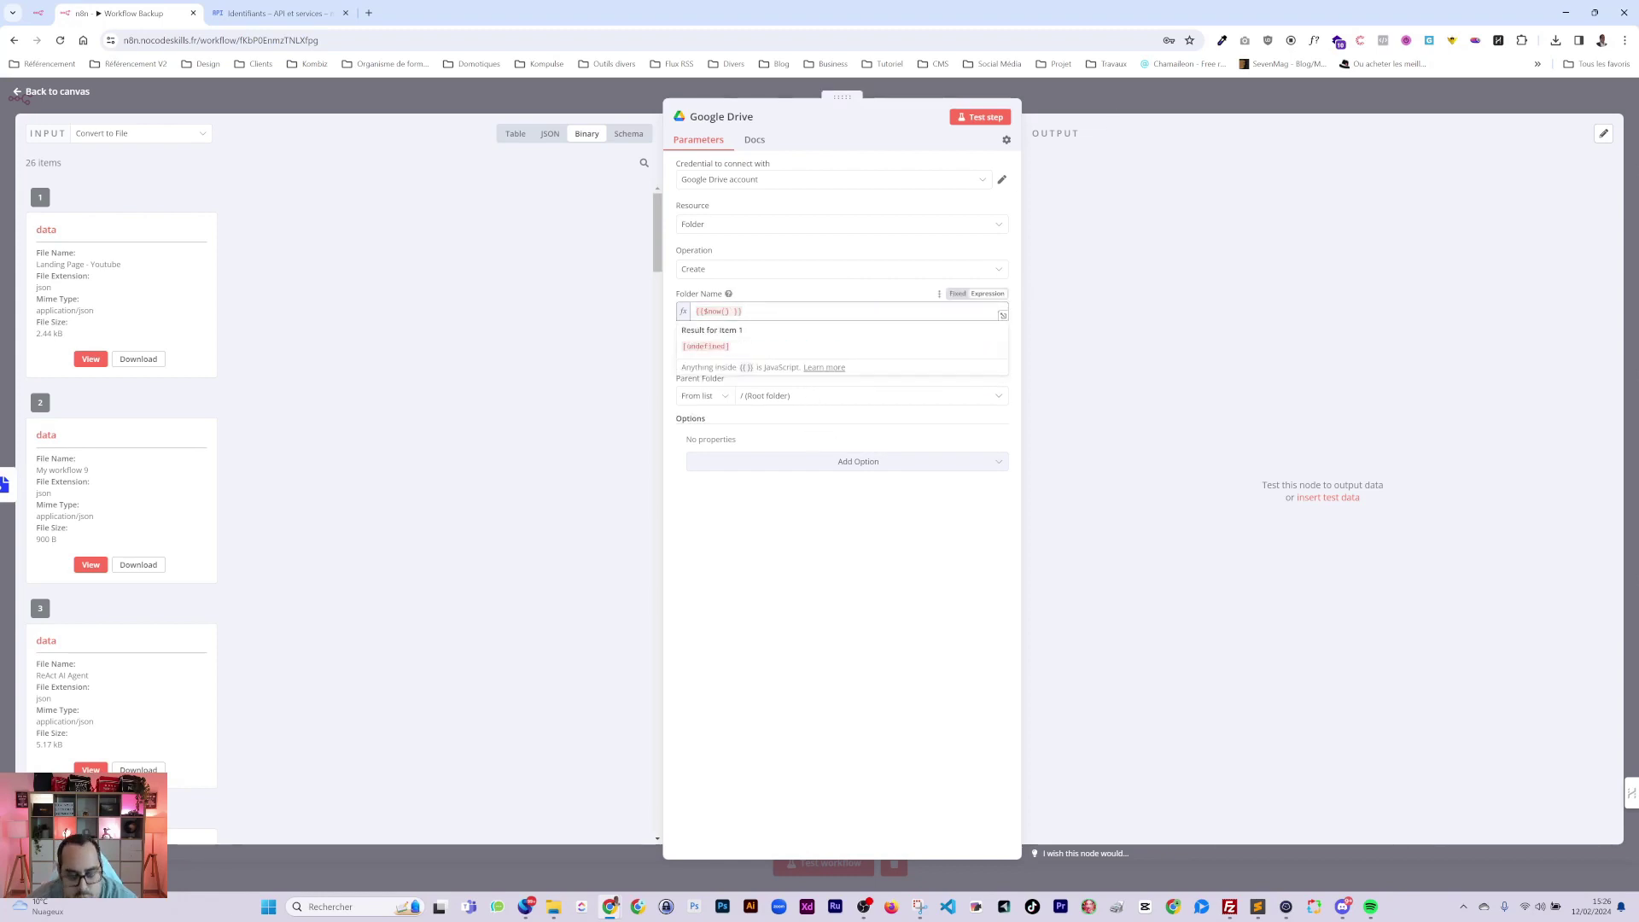
{"action": "type", "text": "."}
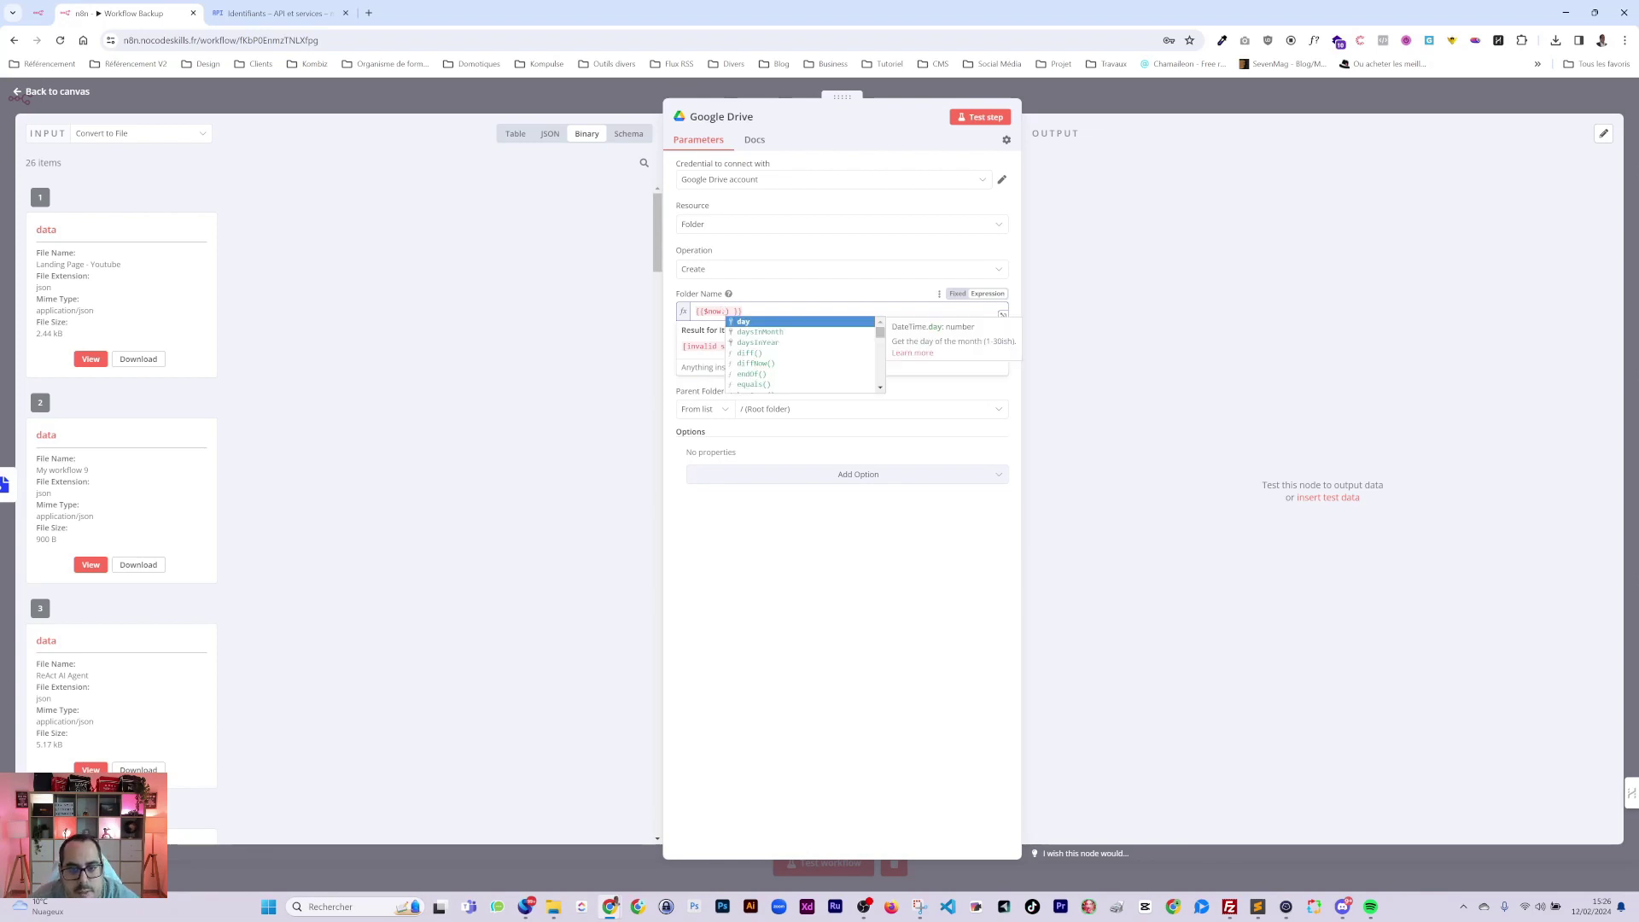
{"action": "key", "text": "Escape"}
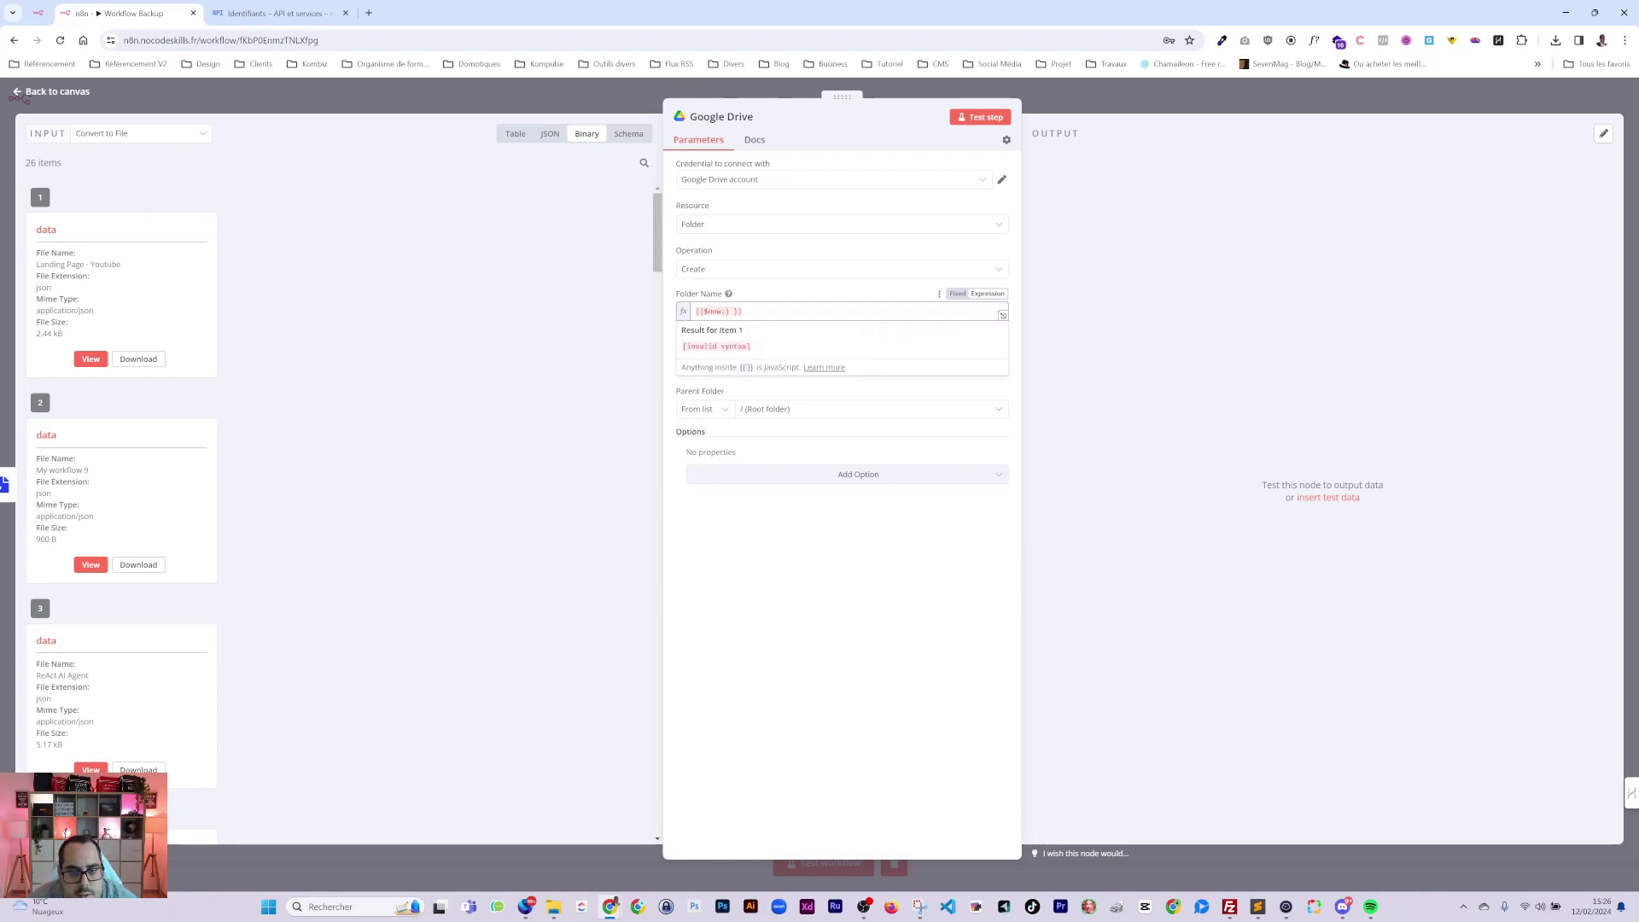
{"action": "key", "text": "BackSpace"}
{"action": "key", "text": "Down"}
{"action": "key", "text": "Down"}
{"action": "key", "text": "Down"}
{"action": "key", "text": "Down"}
{"action": "key", "text": "Down"}
{"action": "key", "text": "Down"}
{"action": "key", "text": "Down"}
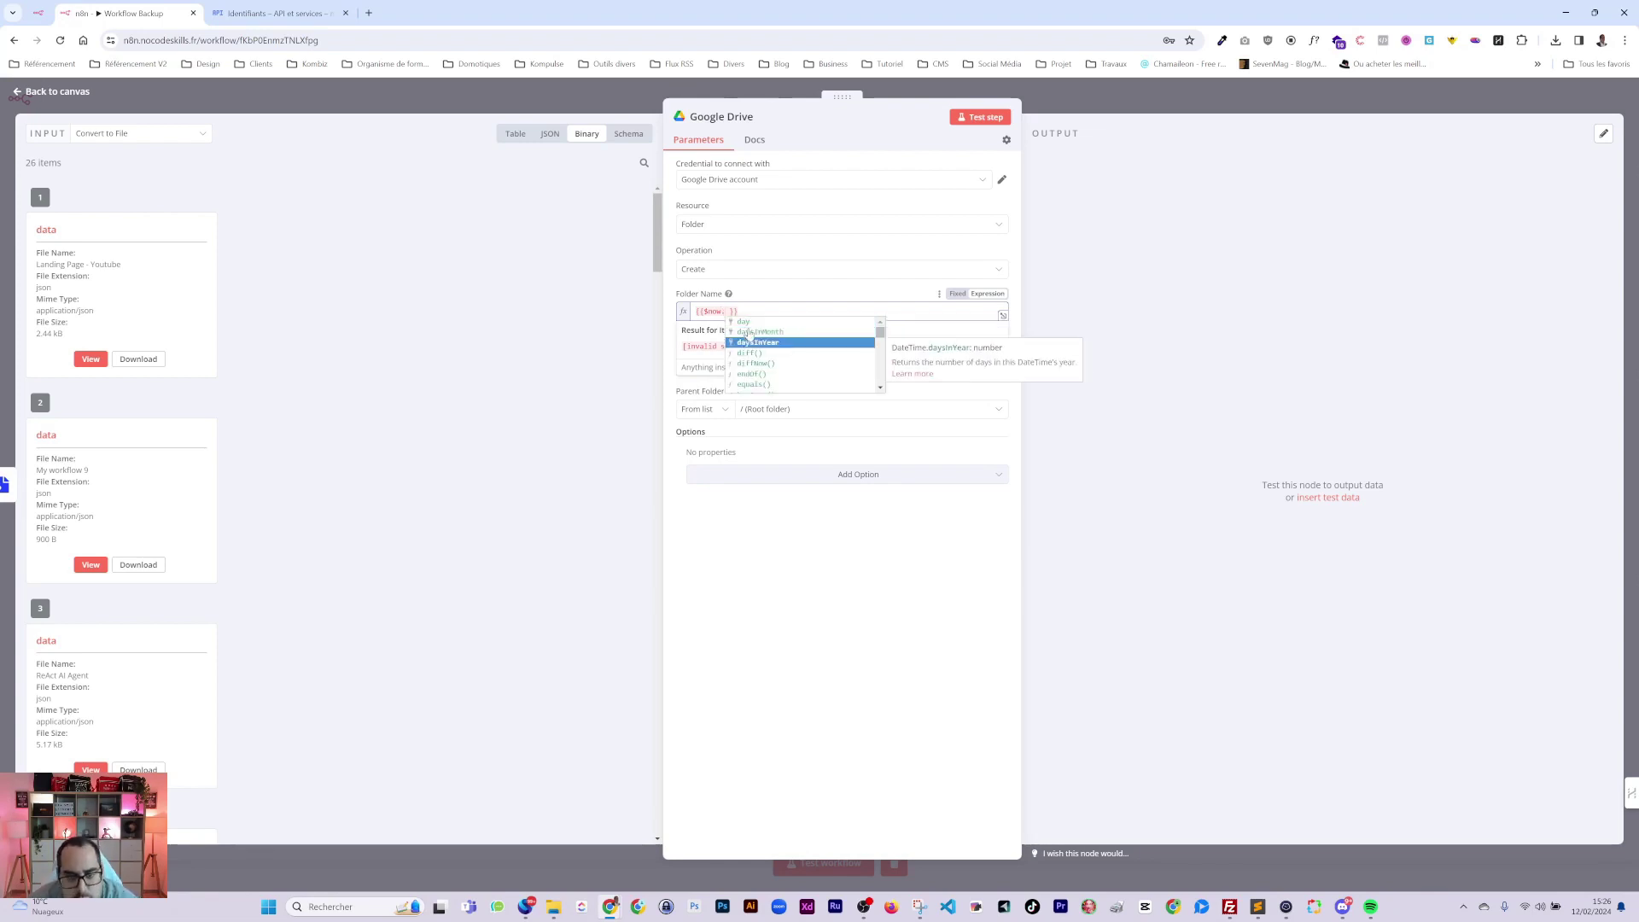
{"action": "type", "text": "day"}
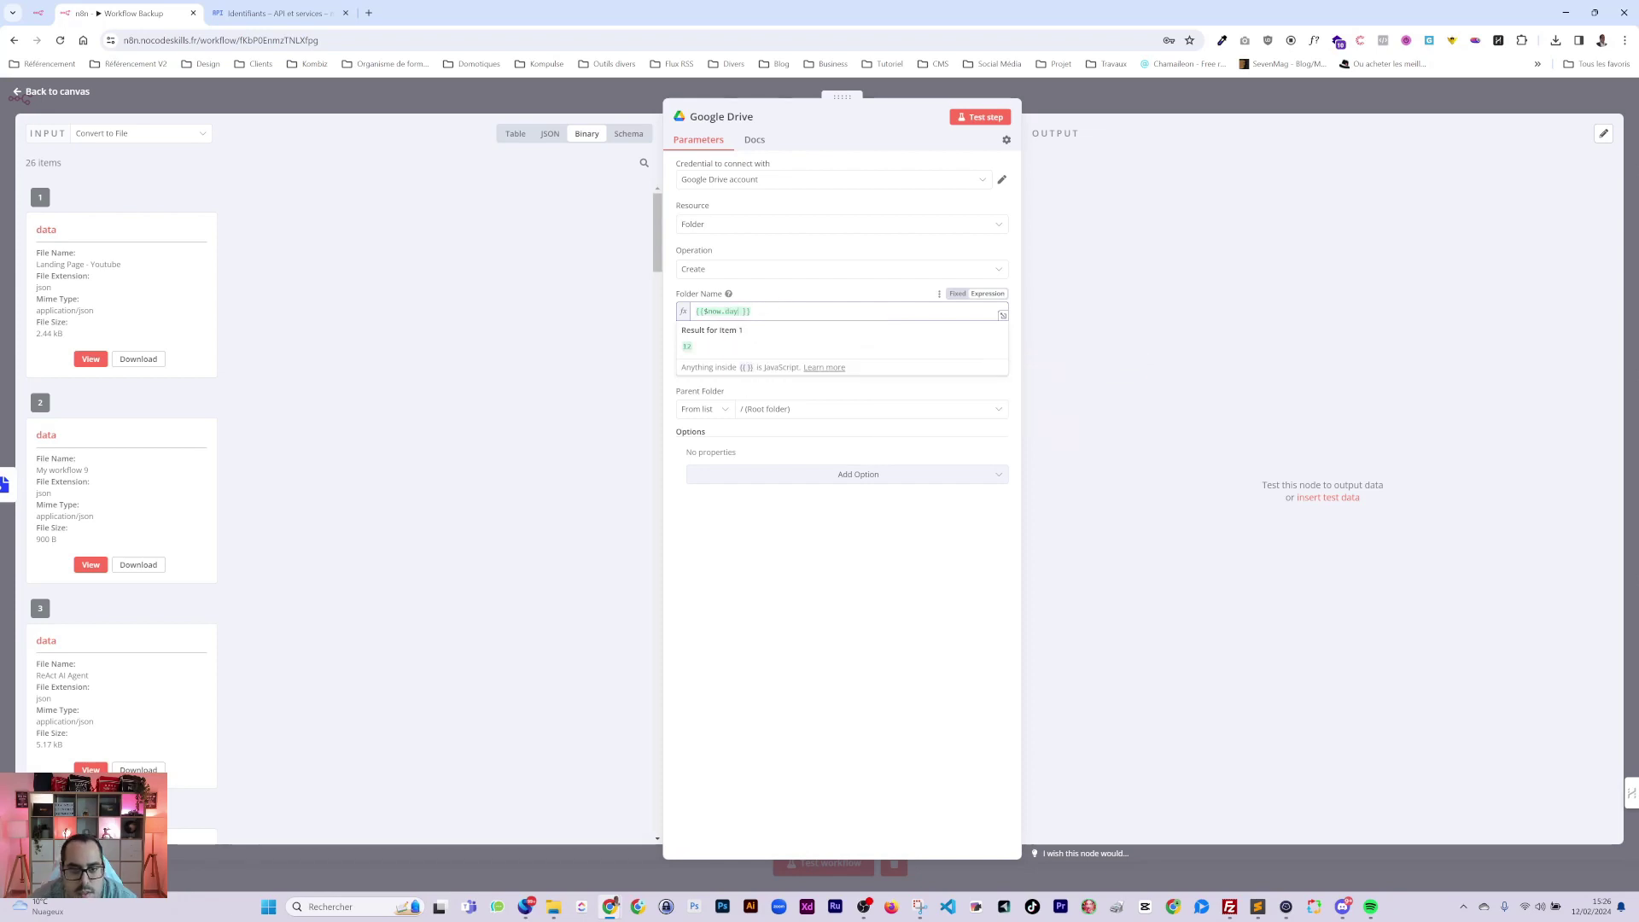
{"action": "type", "text": " }} -"}
{"action": "type", "text": "{{$now.day }}"}
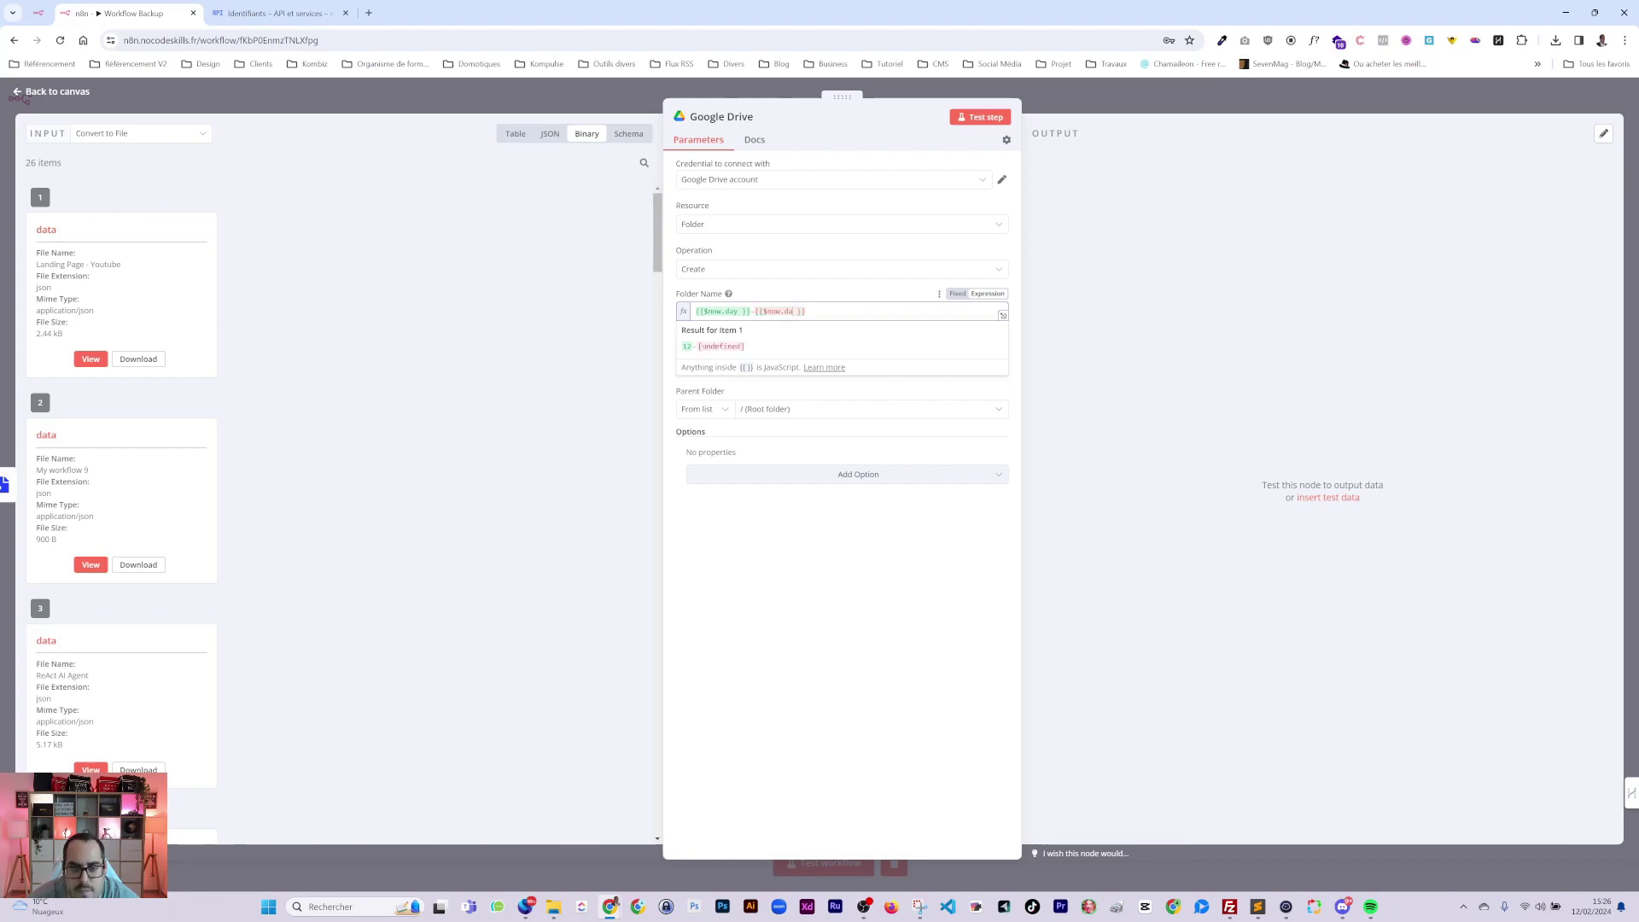
{"action": "key", "text": "BackSpace"}
{"action": "key", "text": "BackSpace"}
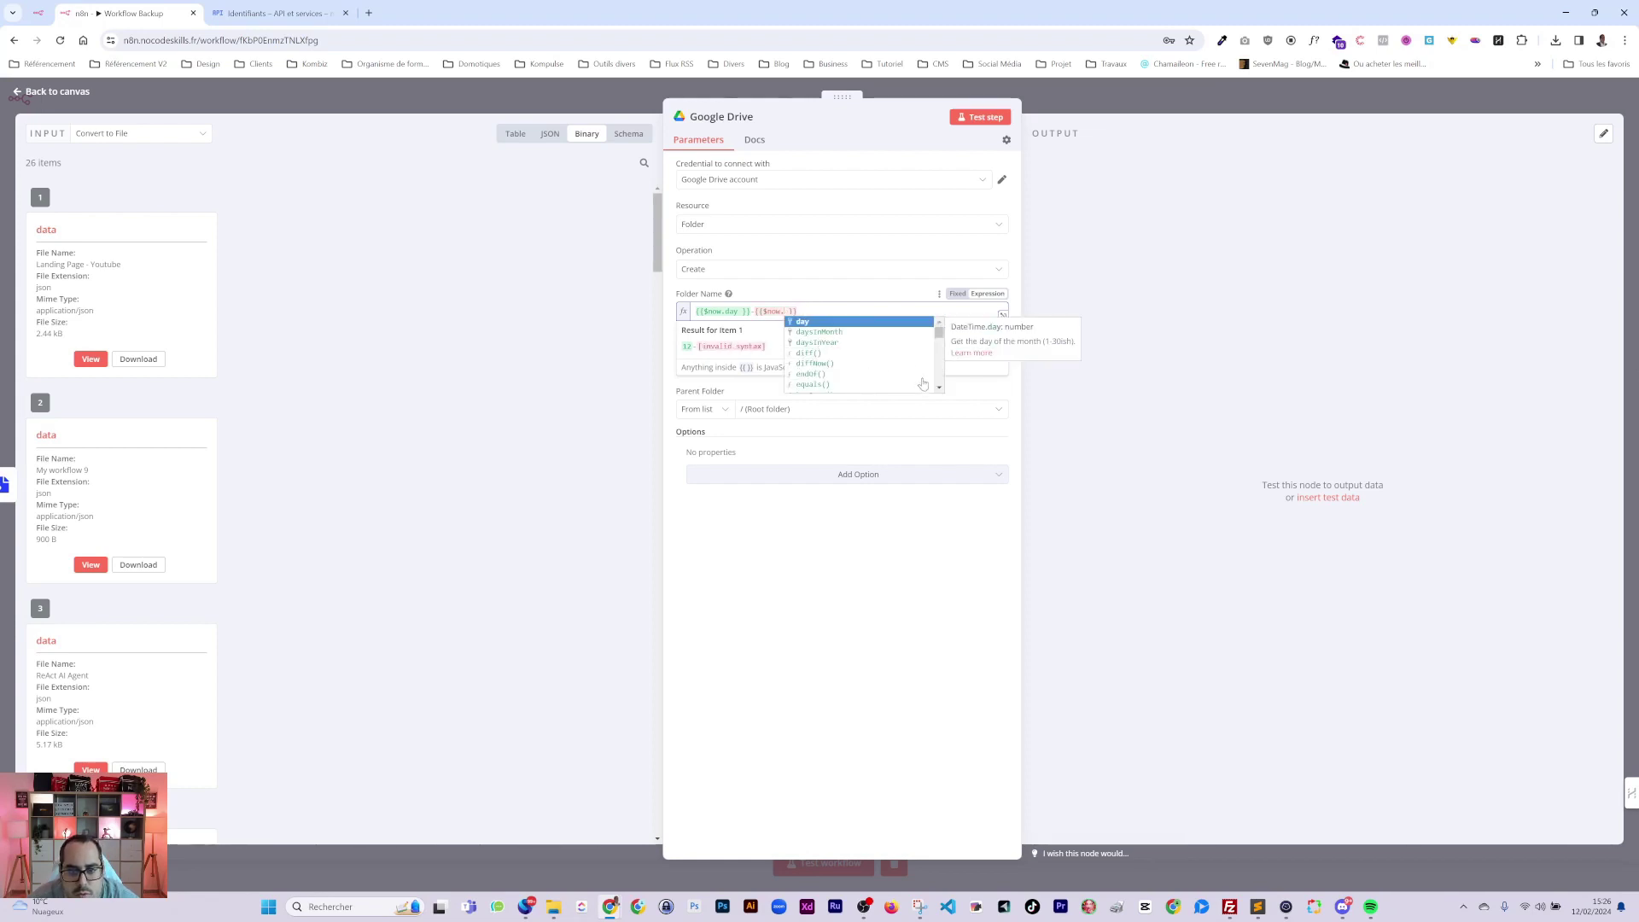
{"action": "key", "text": "Escape"}
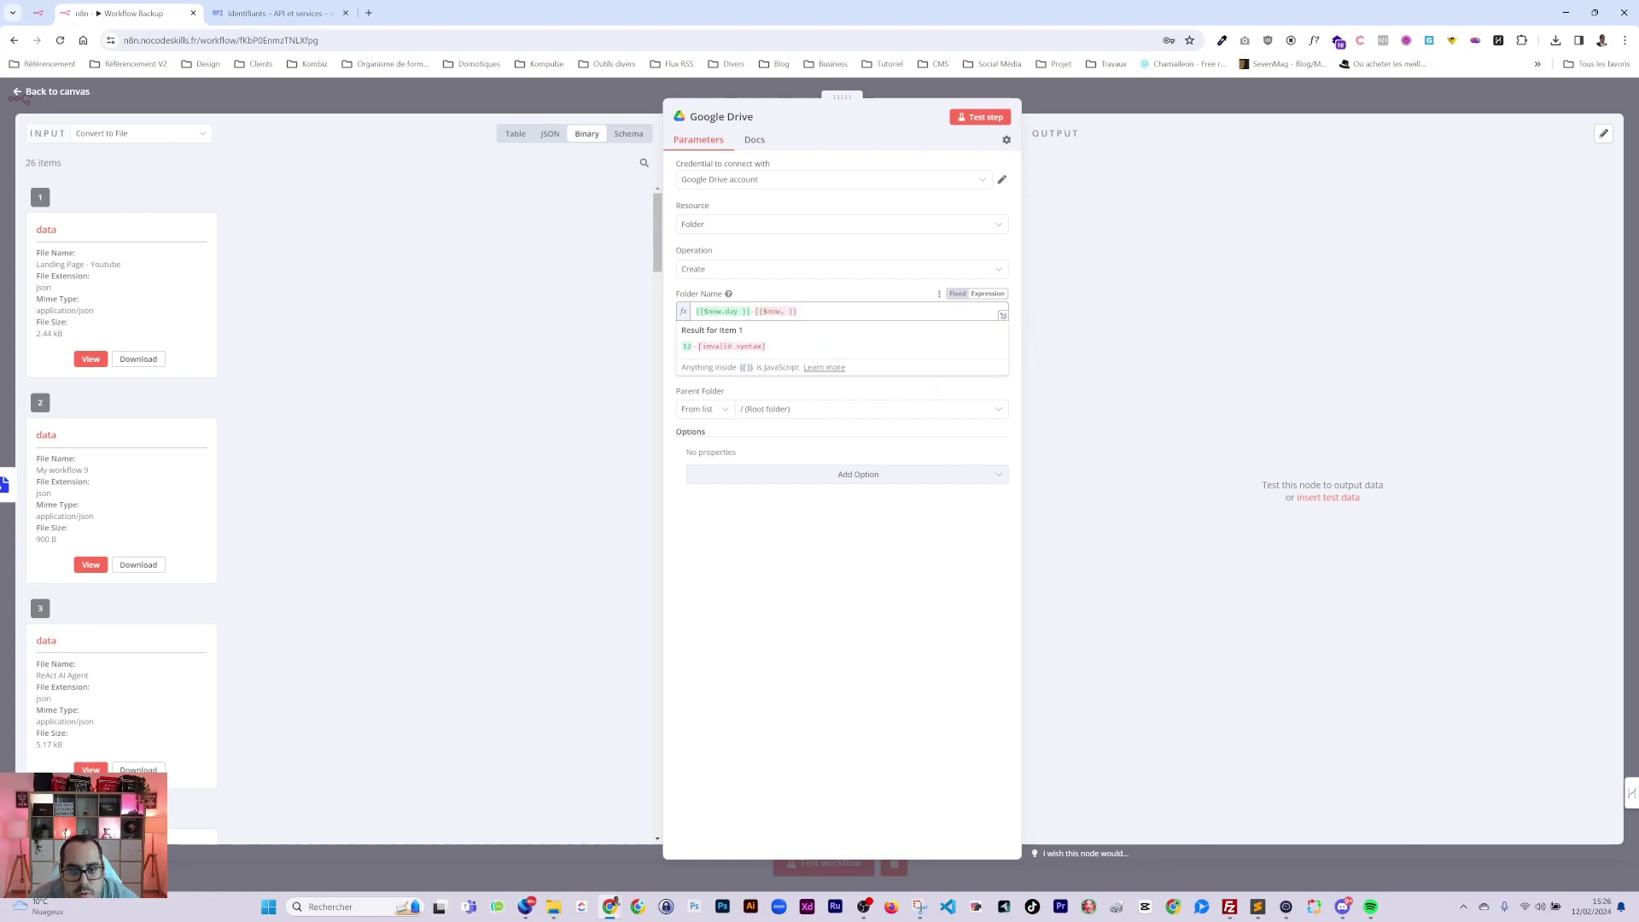
{"action": "key", "text": "BackSpace"}
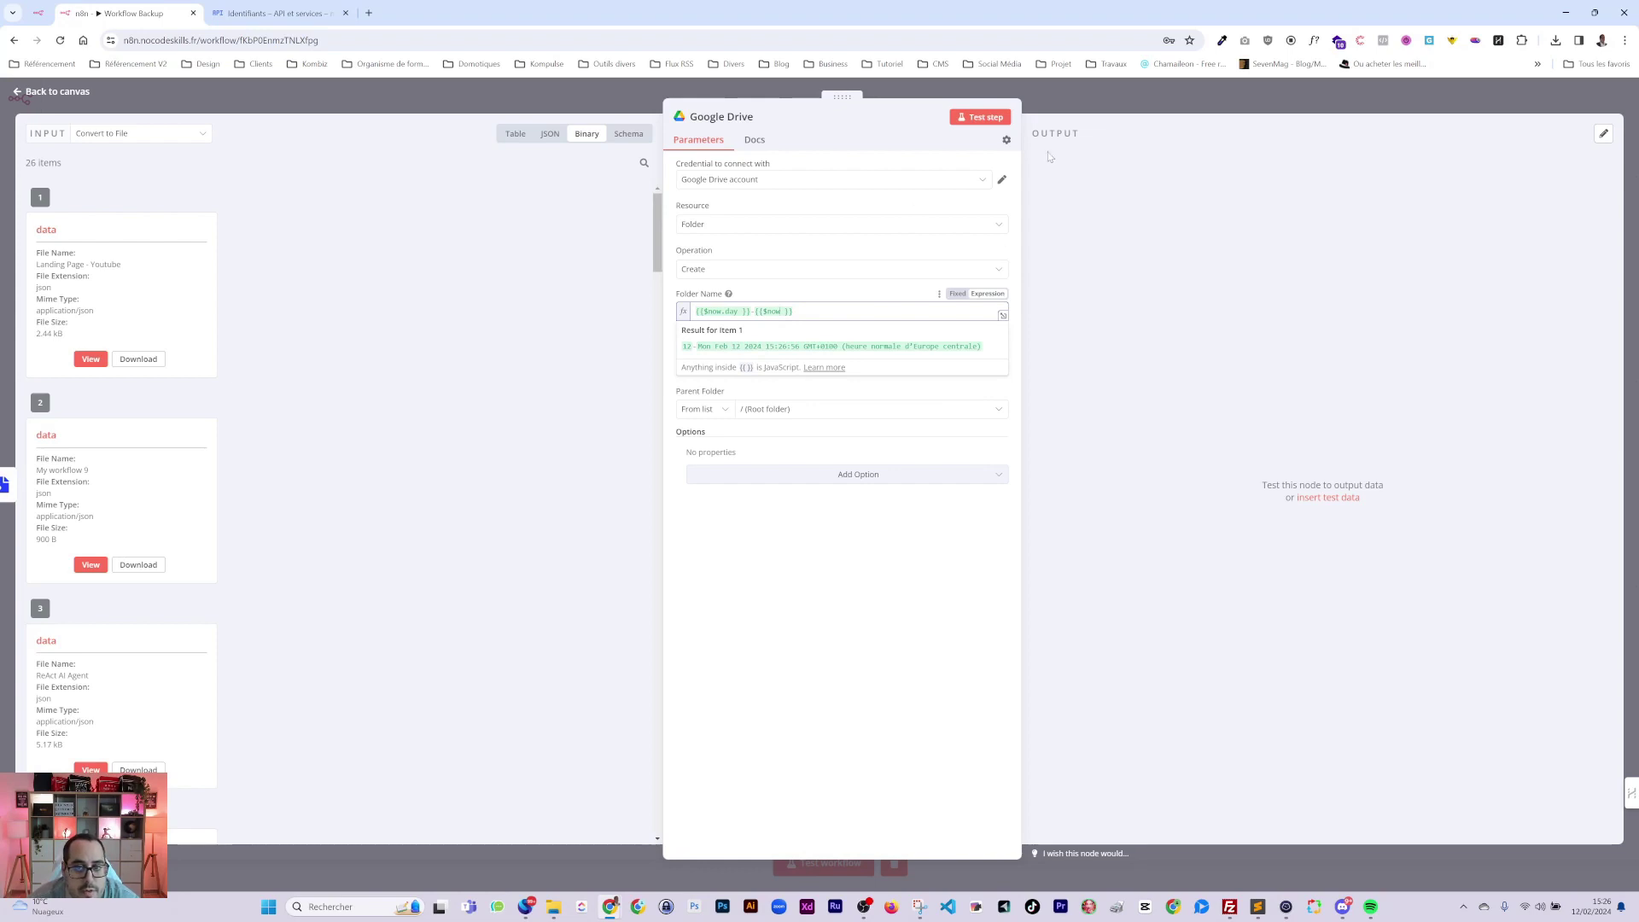
{"action": "left_click", "coordinate": [1089, 112]}
Show the Schedule Trigger's output as JSON, keeping a single trigger rule.
{"action": "double_click", "coordinate": [509, 437]}
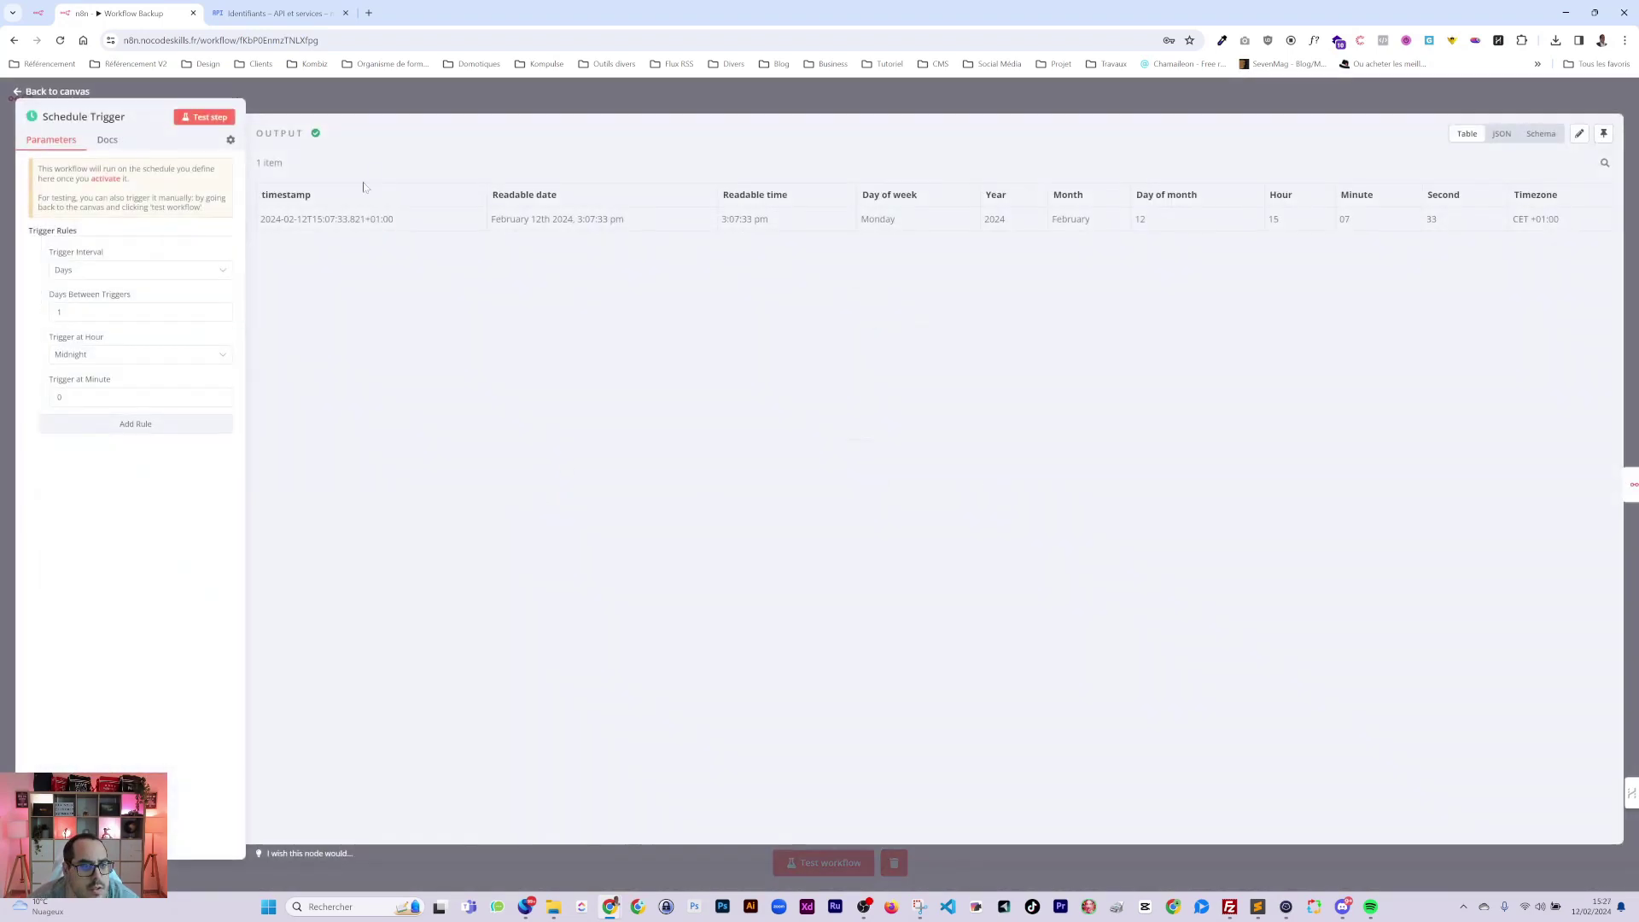
{"action": "left_click", "coordinate": [1498, 134]}
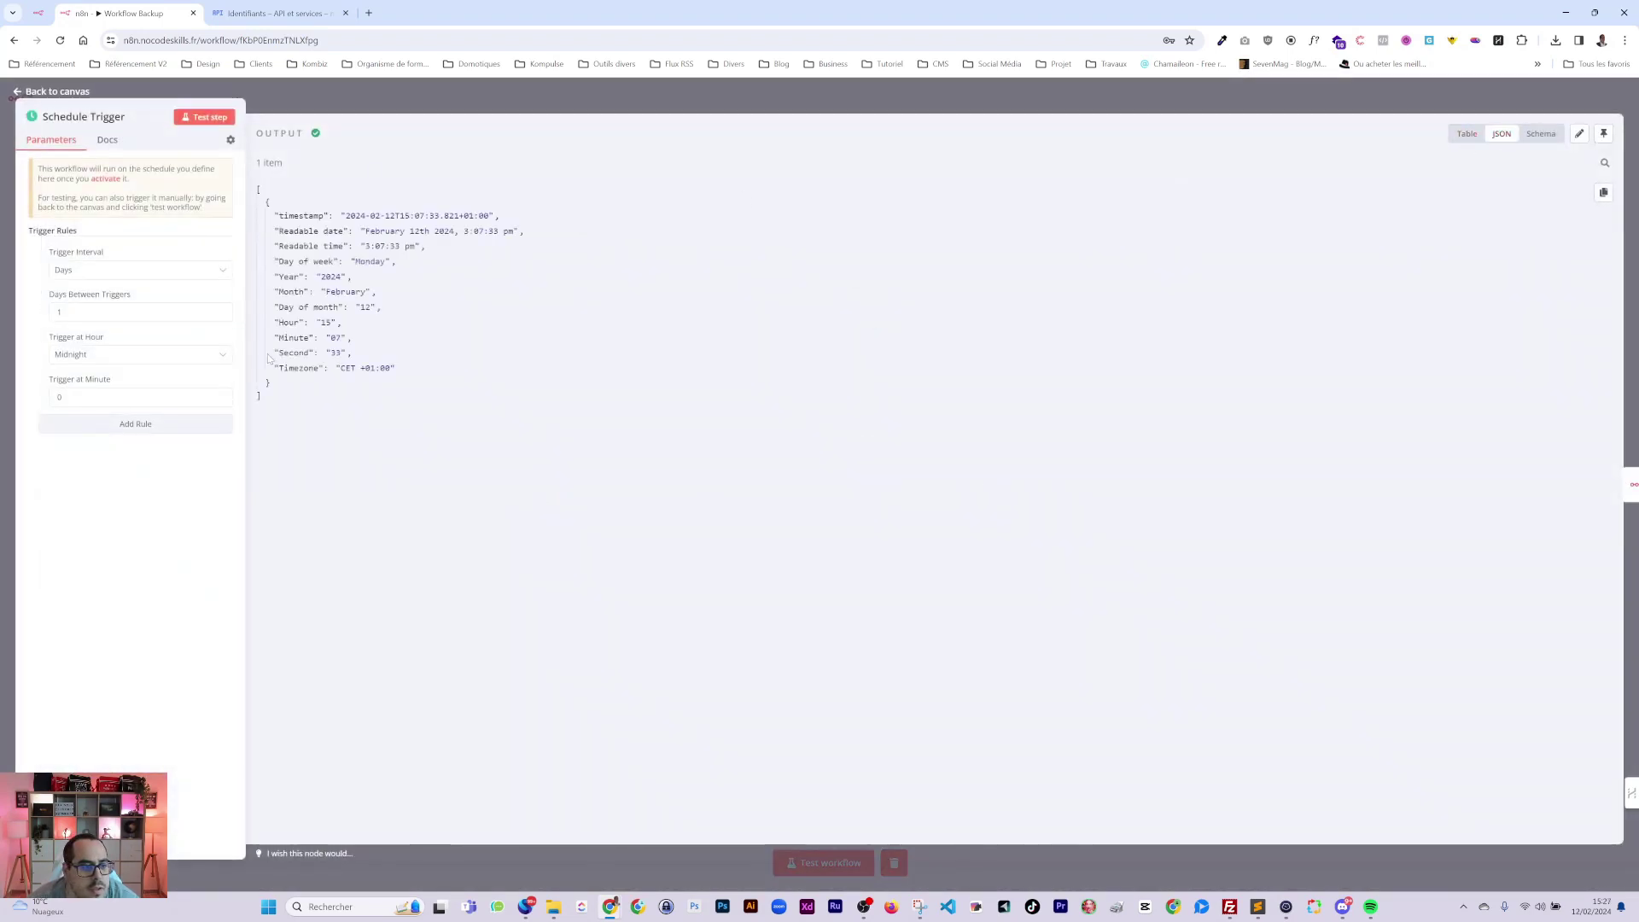
{"action": "left_click", "coordinate": [162, 424]}
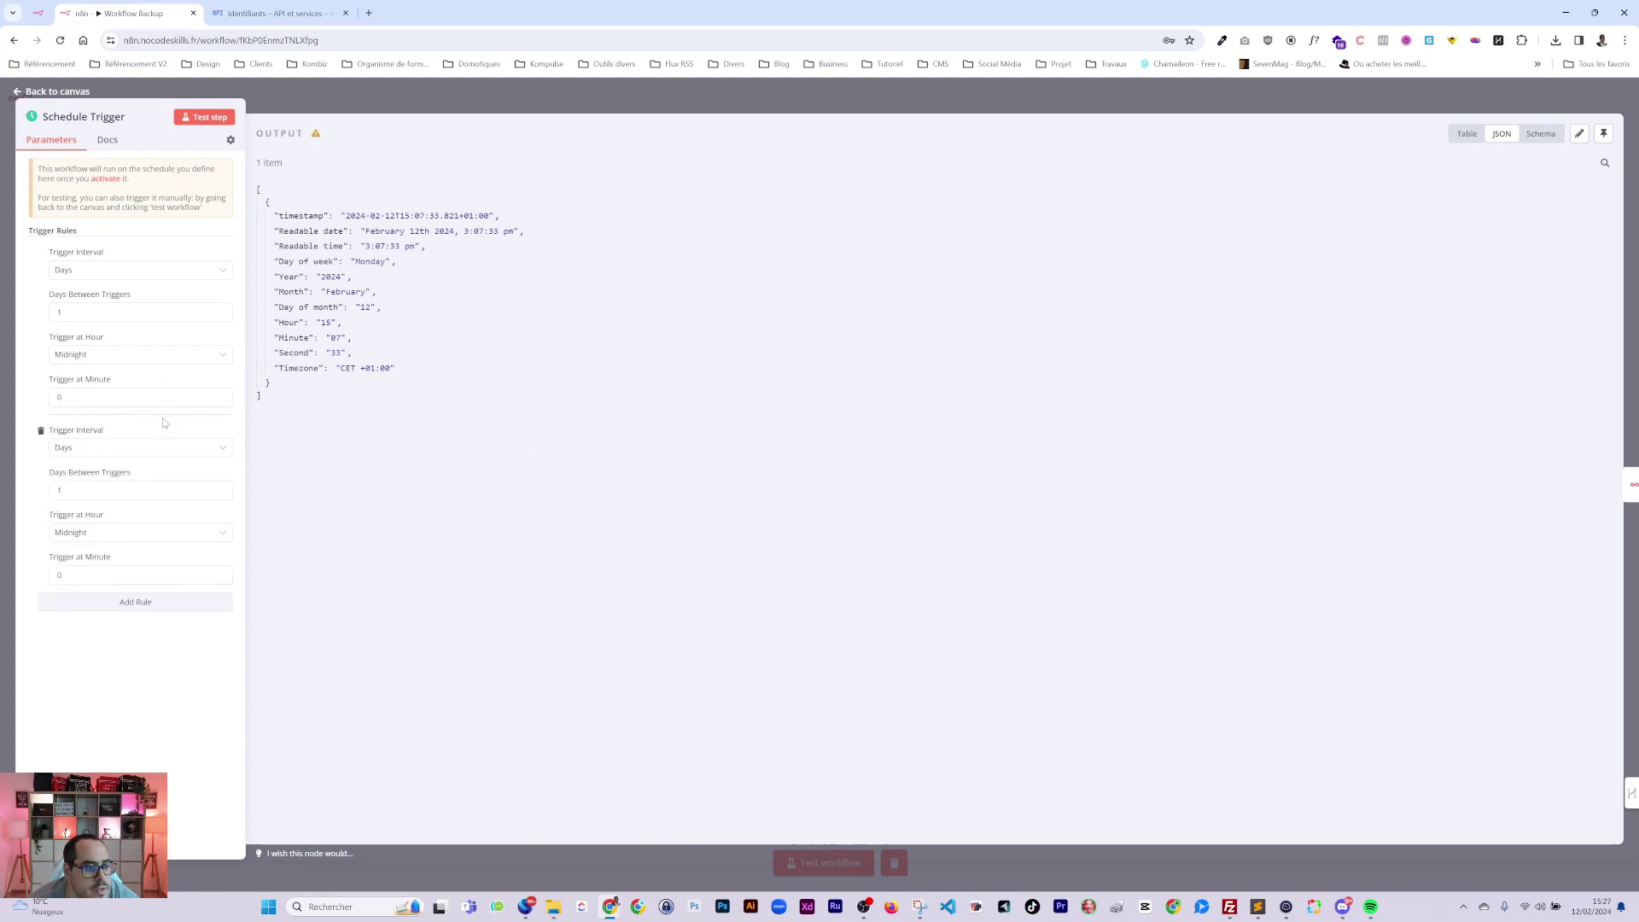
{"action": "left_click", "coordinate": [40, 436]}
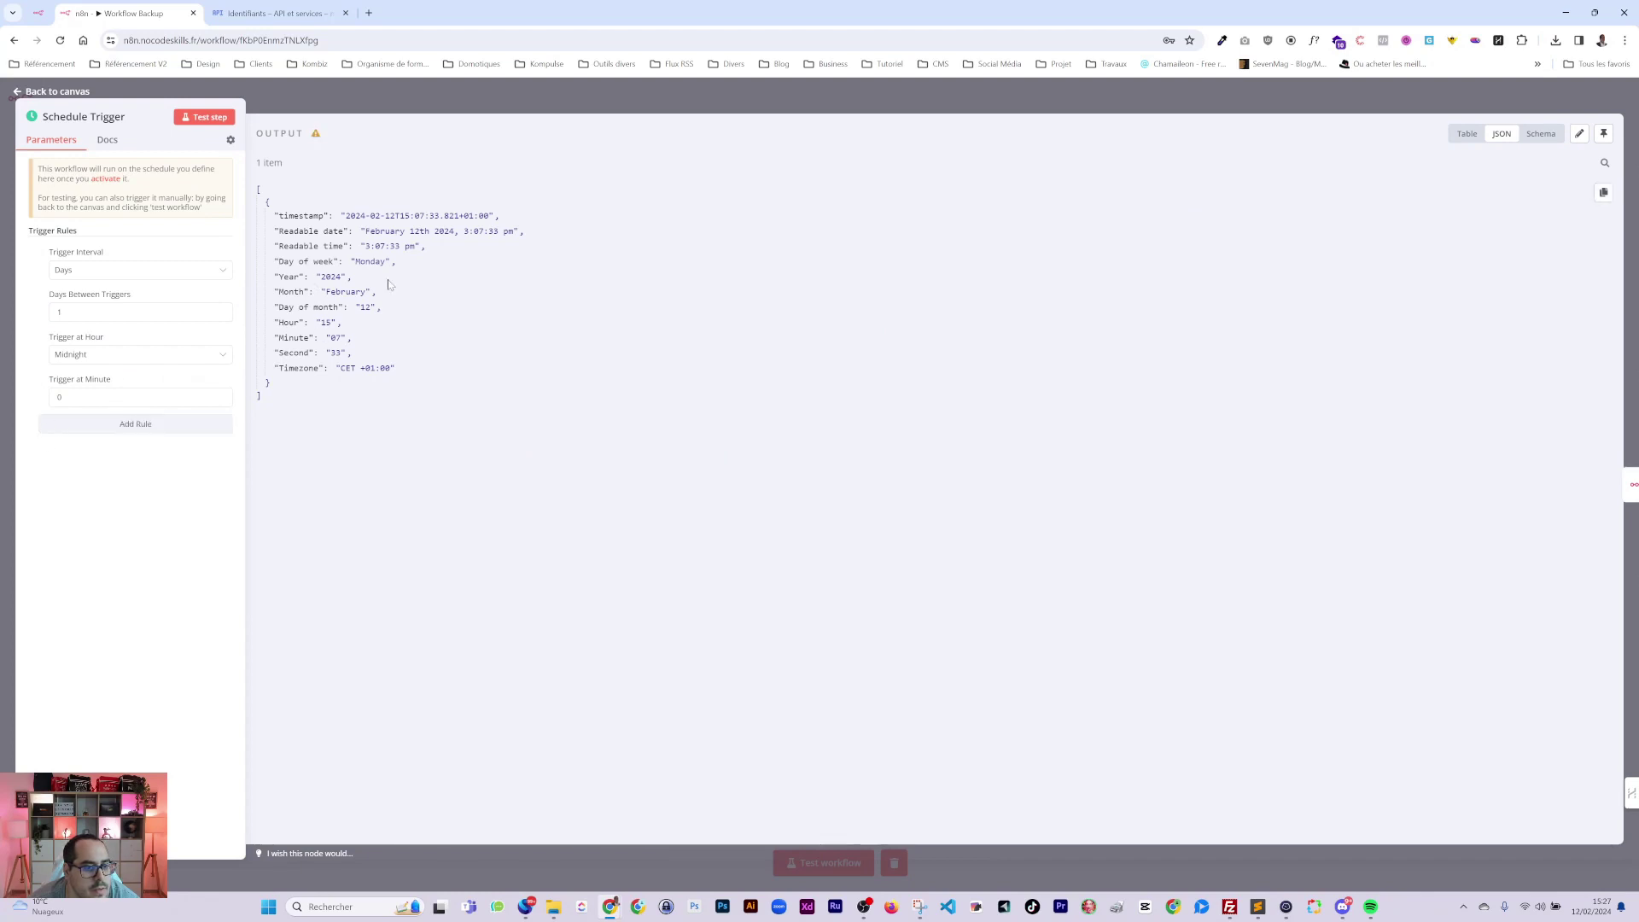
{"action": "key", "text": "Escape"}
Change the second folder-name expression to {{$now.month }}, previewing 12 - 2.
{"action": "double_click", "coordinate": [996, 471]}
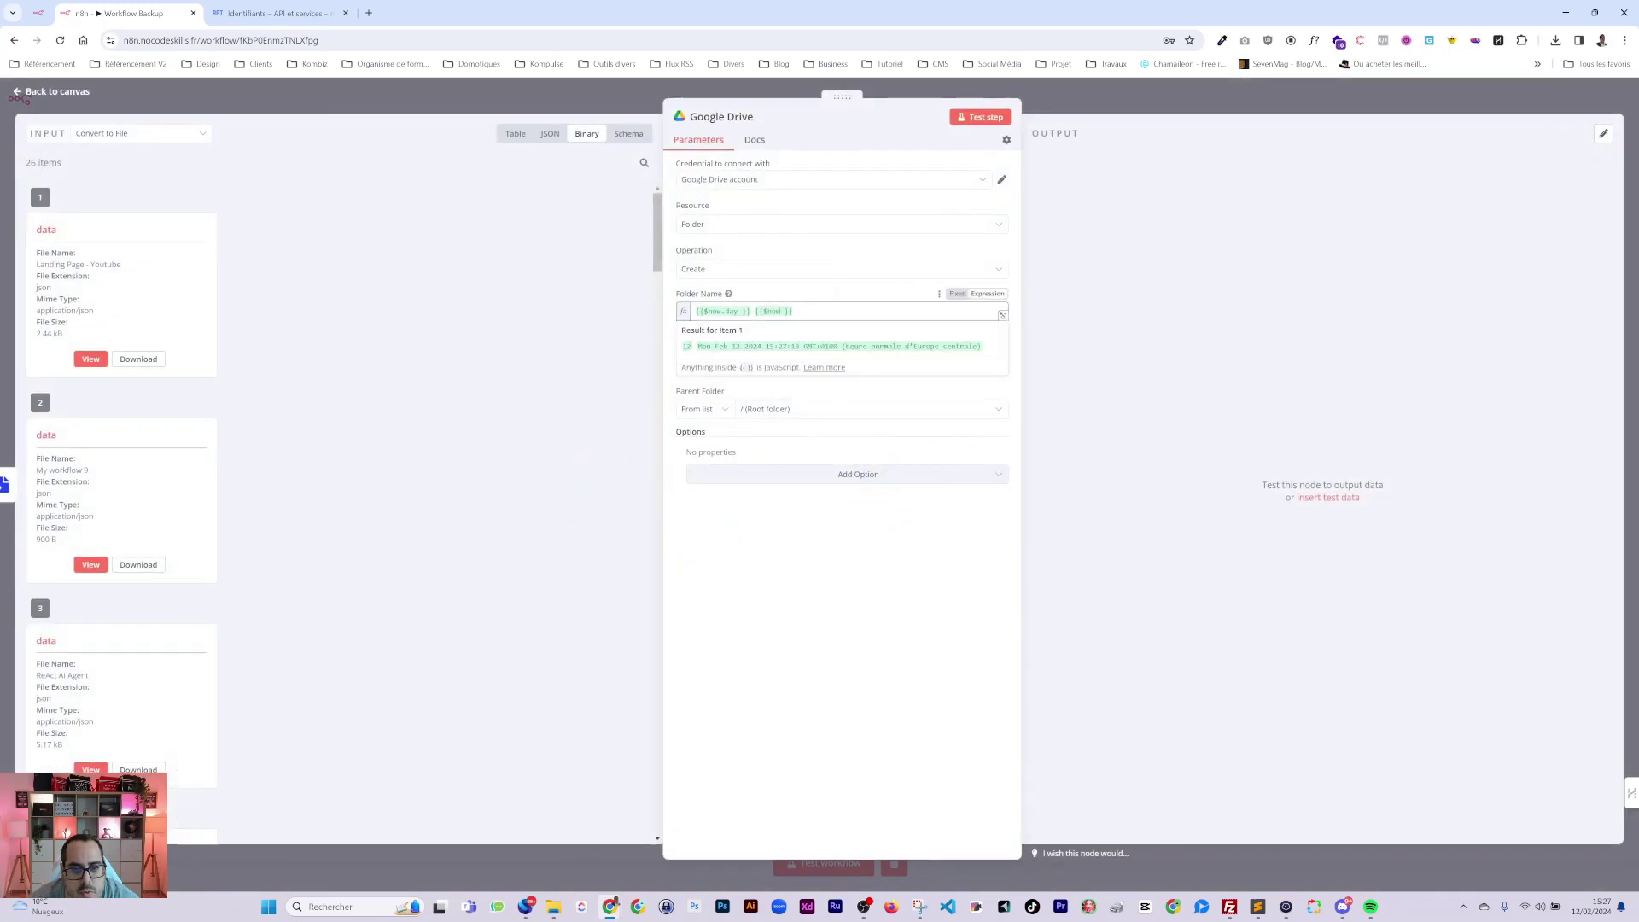
{"action": "type", "text": "."}
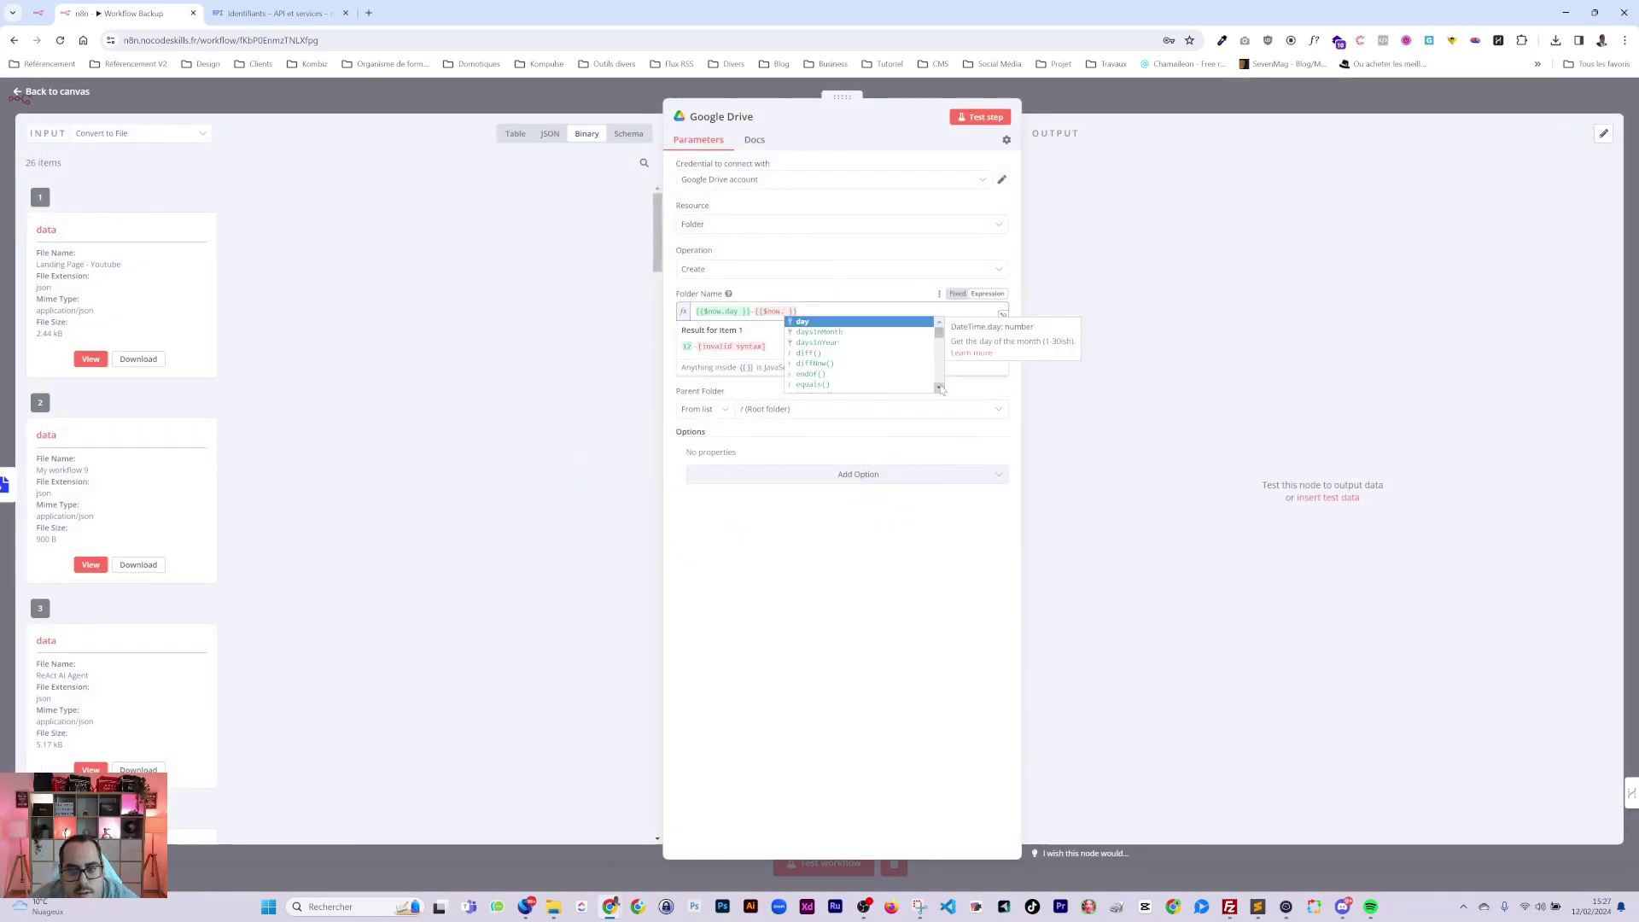
{"action": "key", "text": "Escape"}
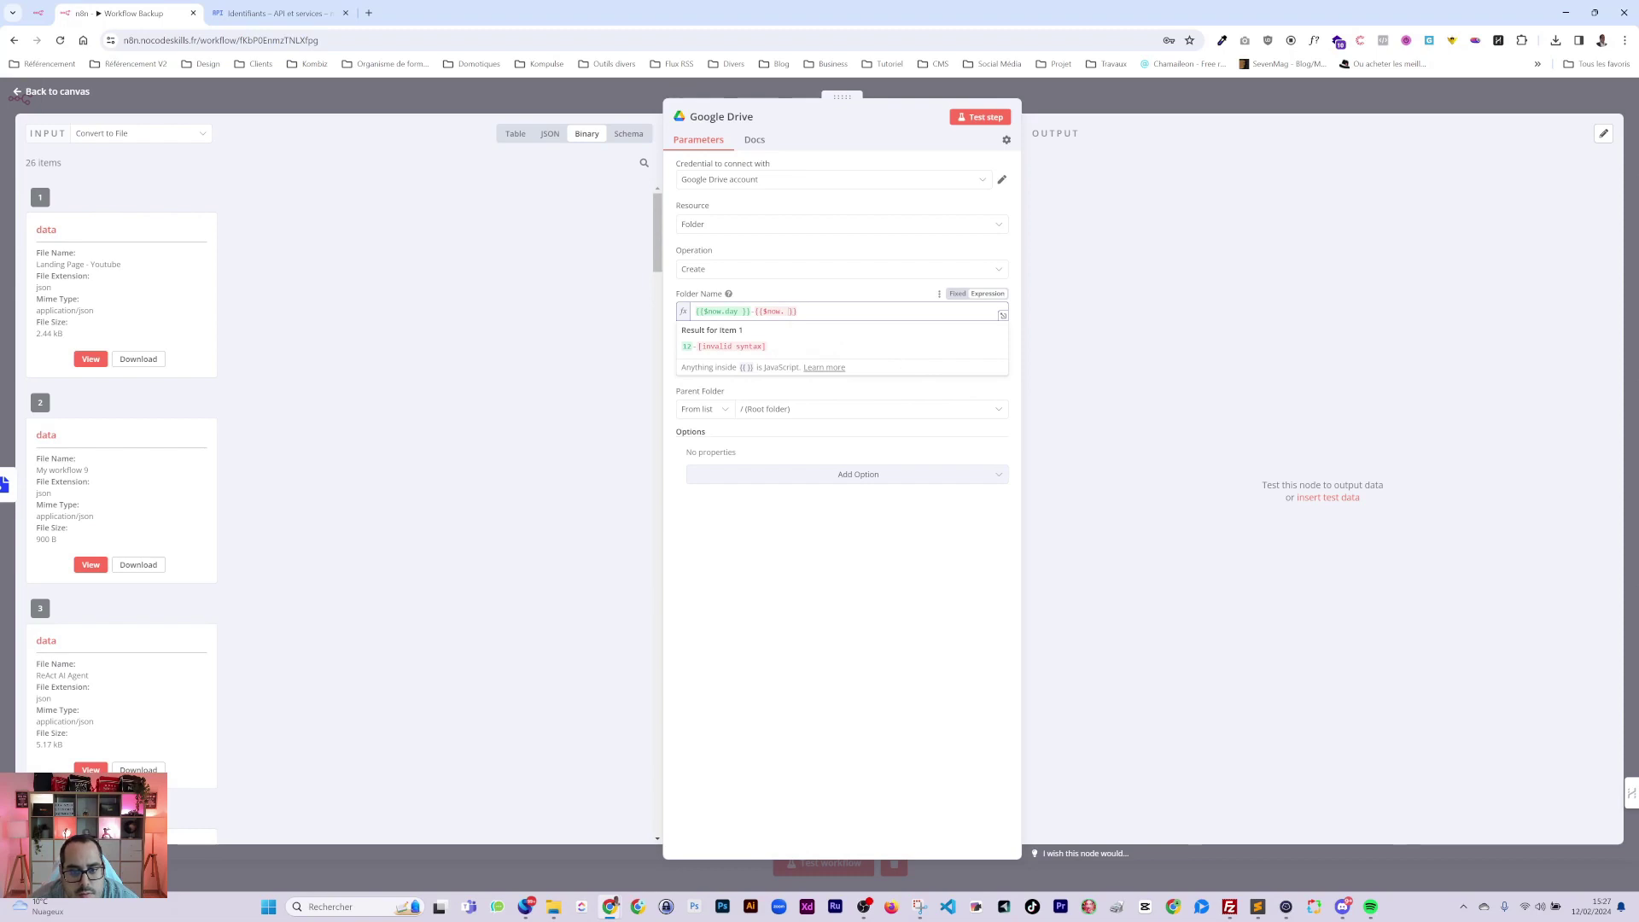
{"action": "key", "text": "BackSpace"}
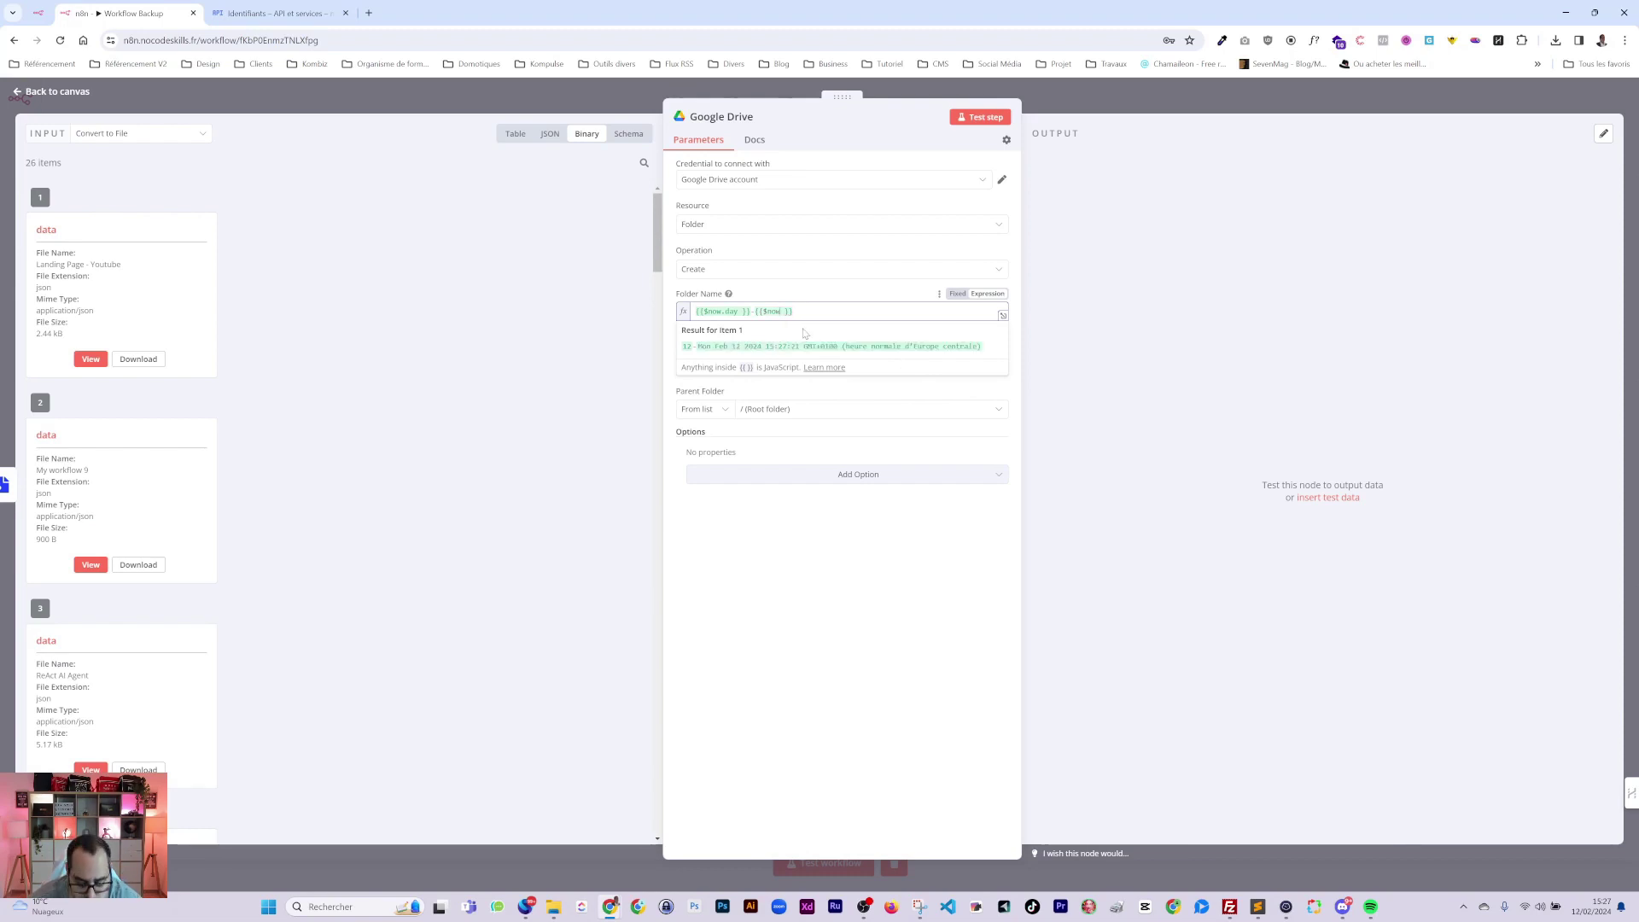
{"action": "type", "text": "."}
{"action": "key", "text": "Down"}
{"action": "key", "text": "Down"}
{"action": "key", "text": "Down"}
{"action": "key", "text": "Down"}
{"action": "key", "text": "Down"}
{"action": "key", "text": "Down"}
{"action": "key", "text": "Down"}
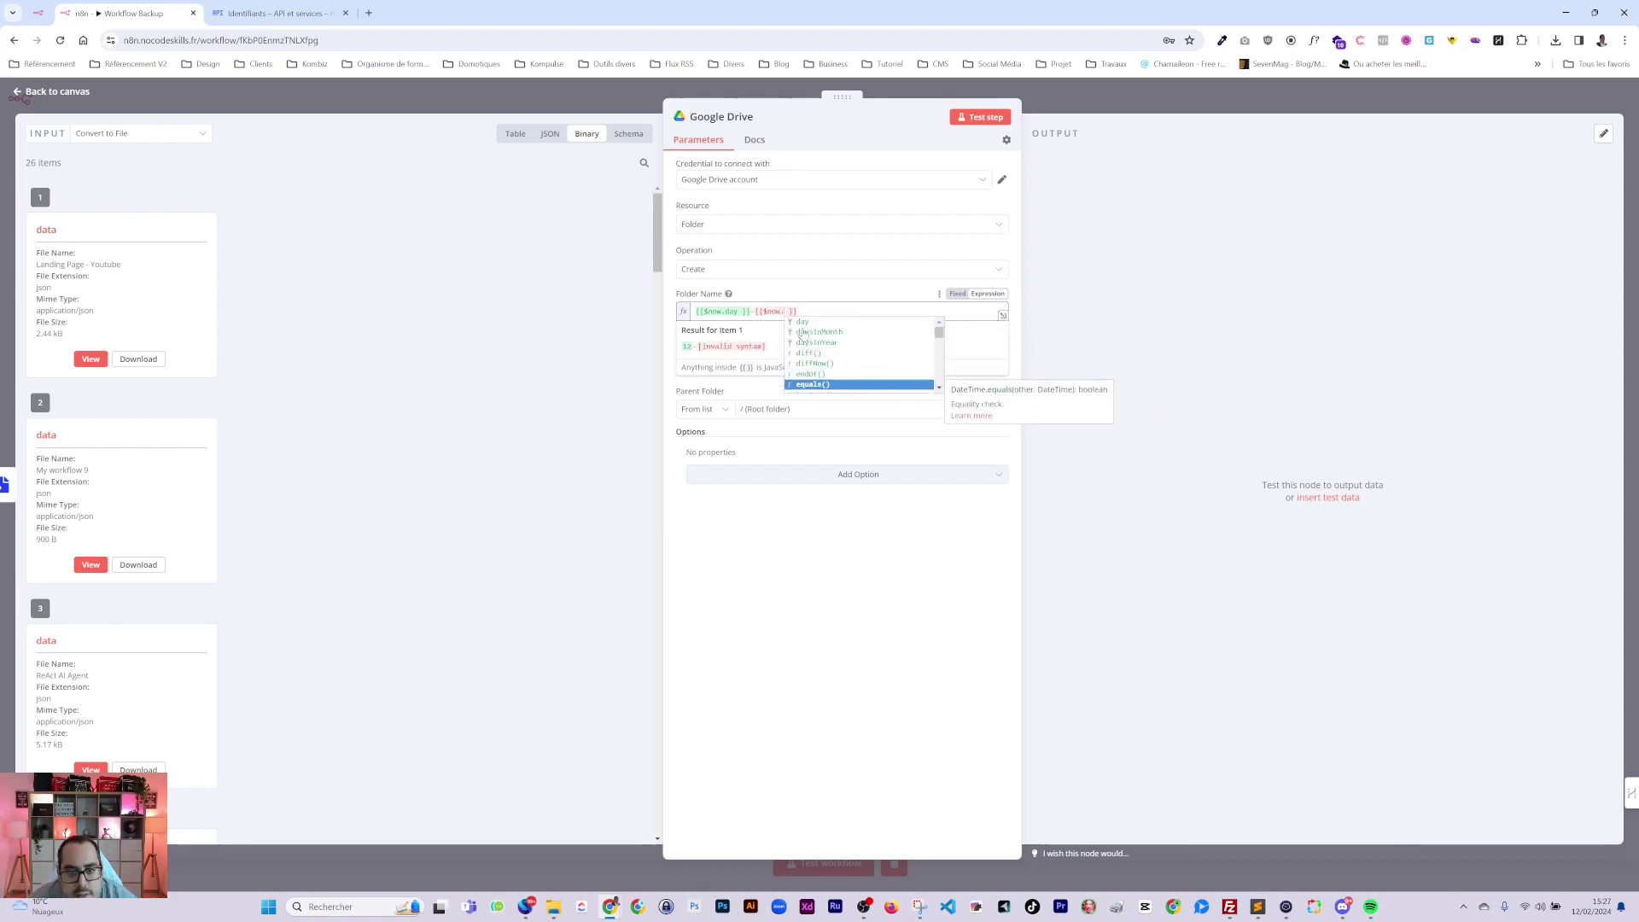
{"action": "key", "text": "Down"}
{"action": "key", "text": "Down"}
{"action": "key", "text": "Down"}
{"action": "key", "text": "Down"}
{"action": "key", "text": "Down"}
{"action": "key", "text": "Down"}
{"action": "key", "text": "Down"}
{"action": "key", "text": "Down"}
{"action": "key", "text": "Down"}
{"action": "key", "text": "Down"}
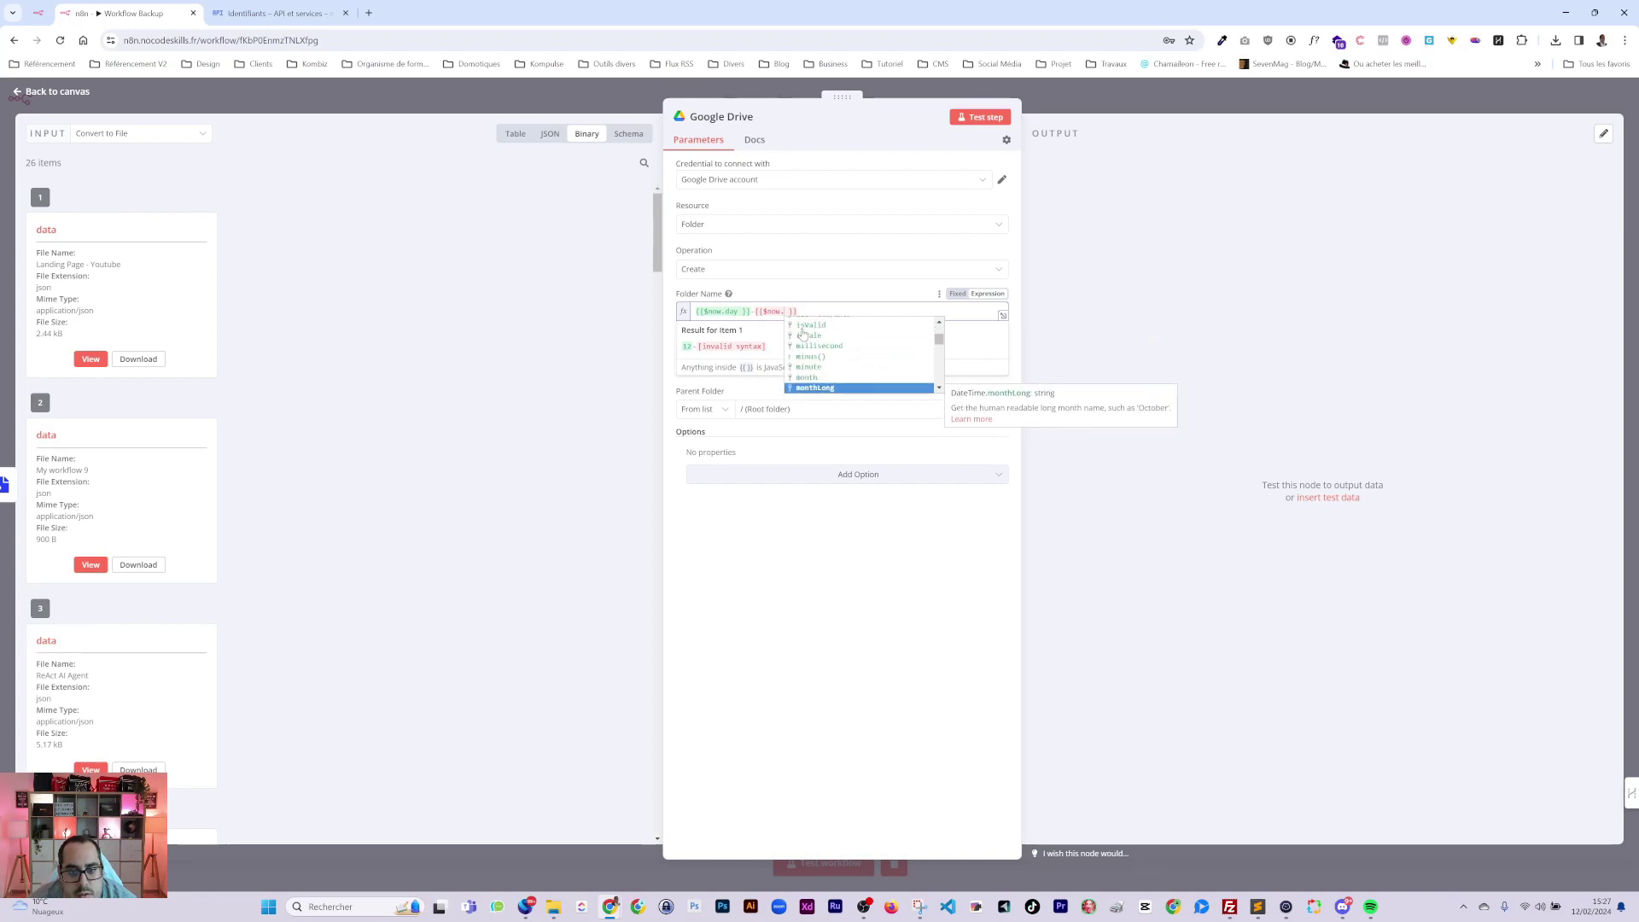
{"action": "key", "text": "Return"}
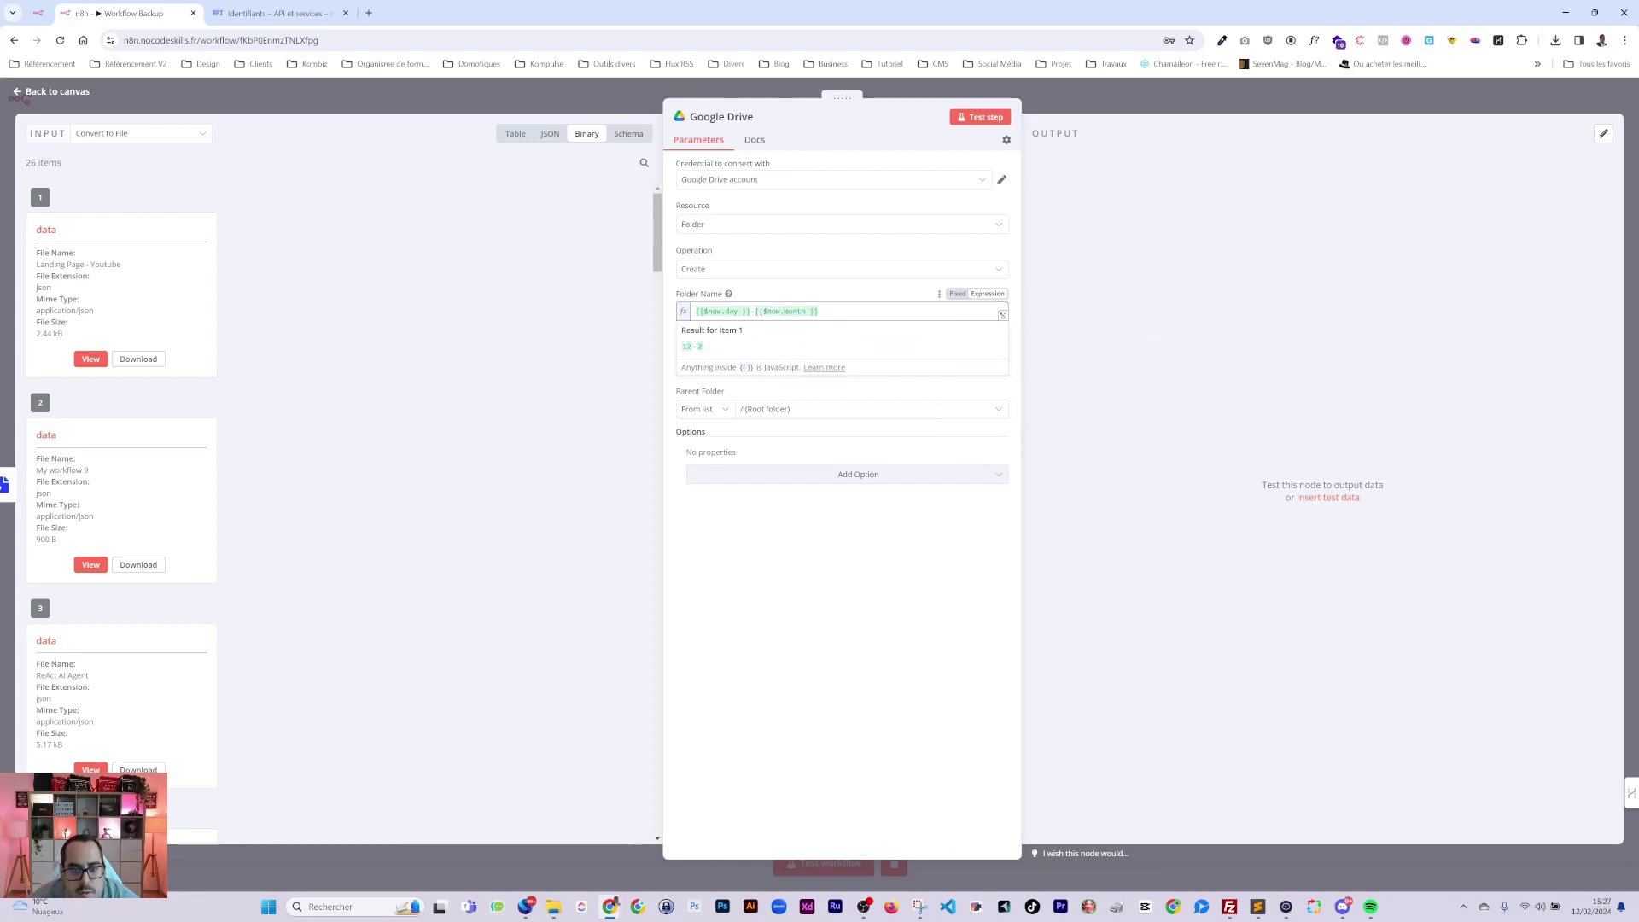
{"action": "left_click", "coordinate": [1088, 103]}
{"action": "double_click", "coordinate": [540, 468]}
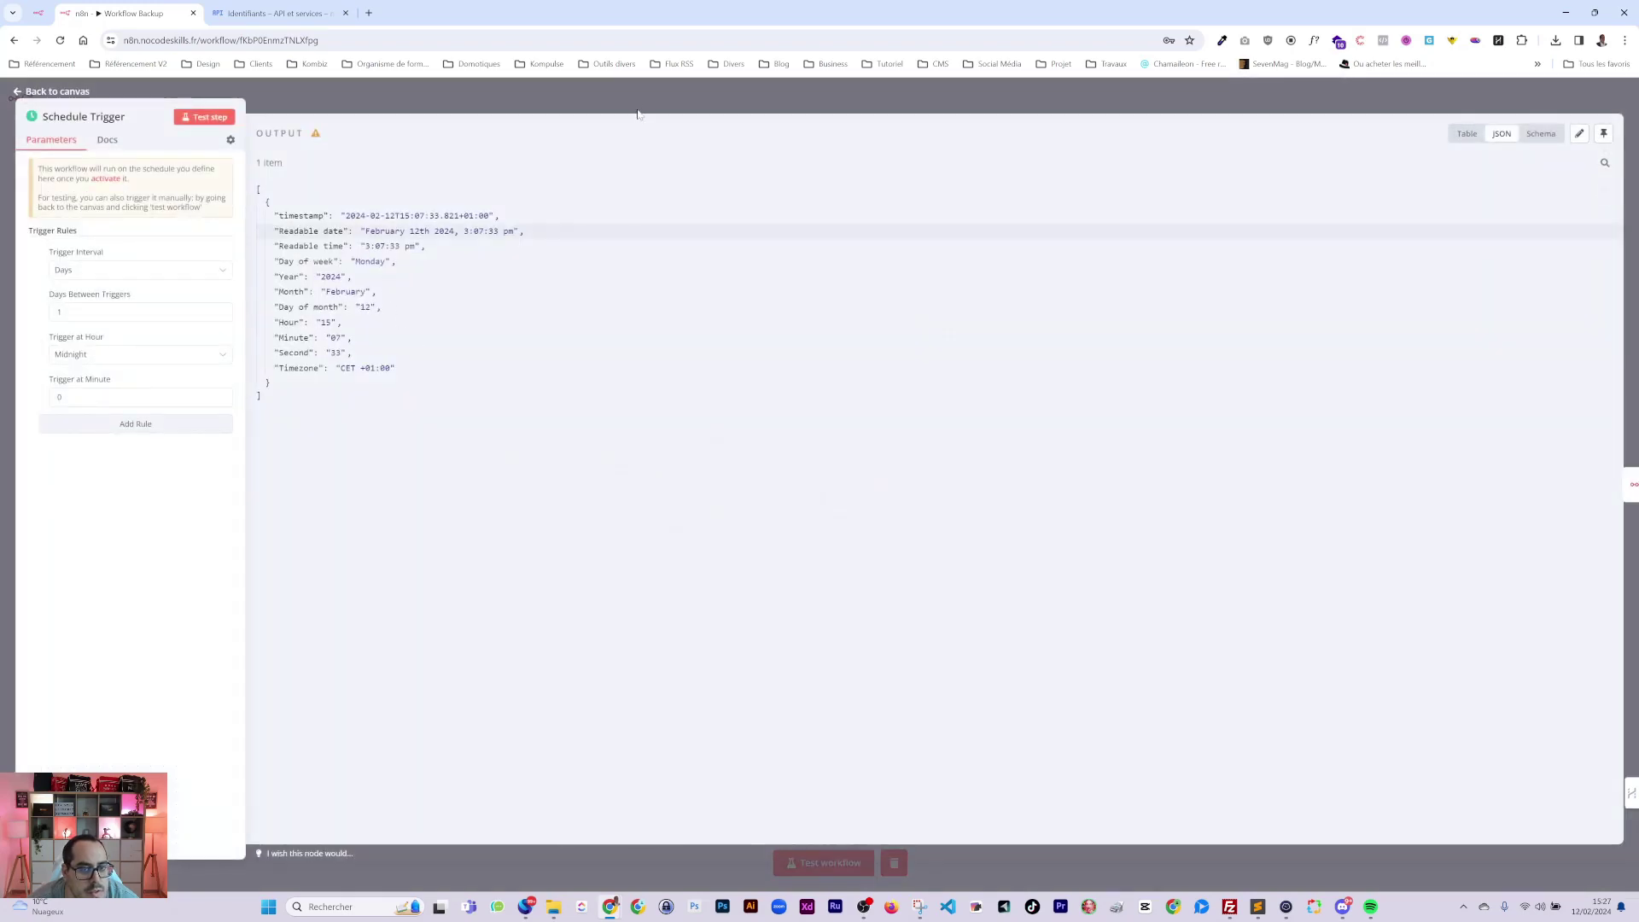
Shift the Schedule Trigger left and discard a mistakenly added 'Add to a Date' Date & Time node.
{"action": "left_click", "coordinate": [637, 110]}
{"action": "left_click_drag", "start_coordinate": [523, 431], "coordinate": [418, 431]}
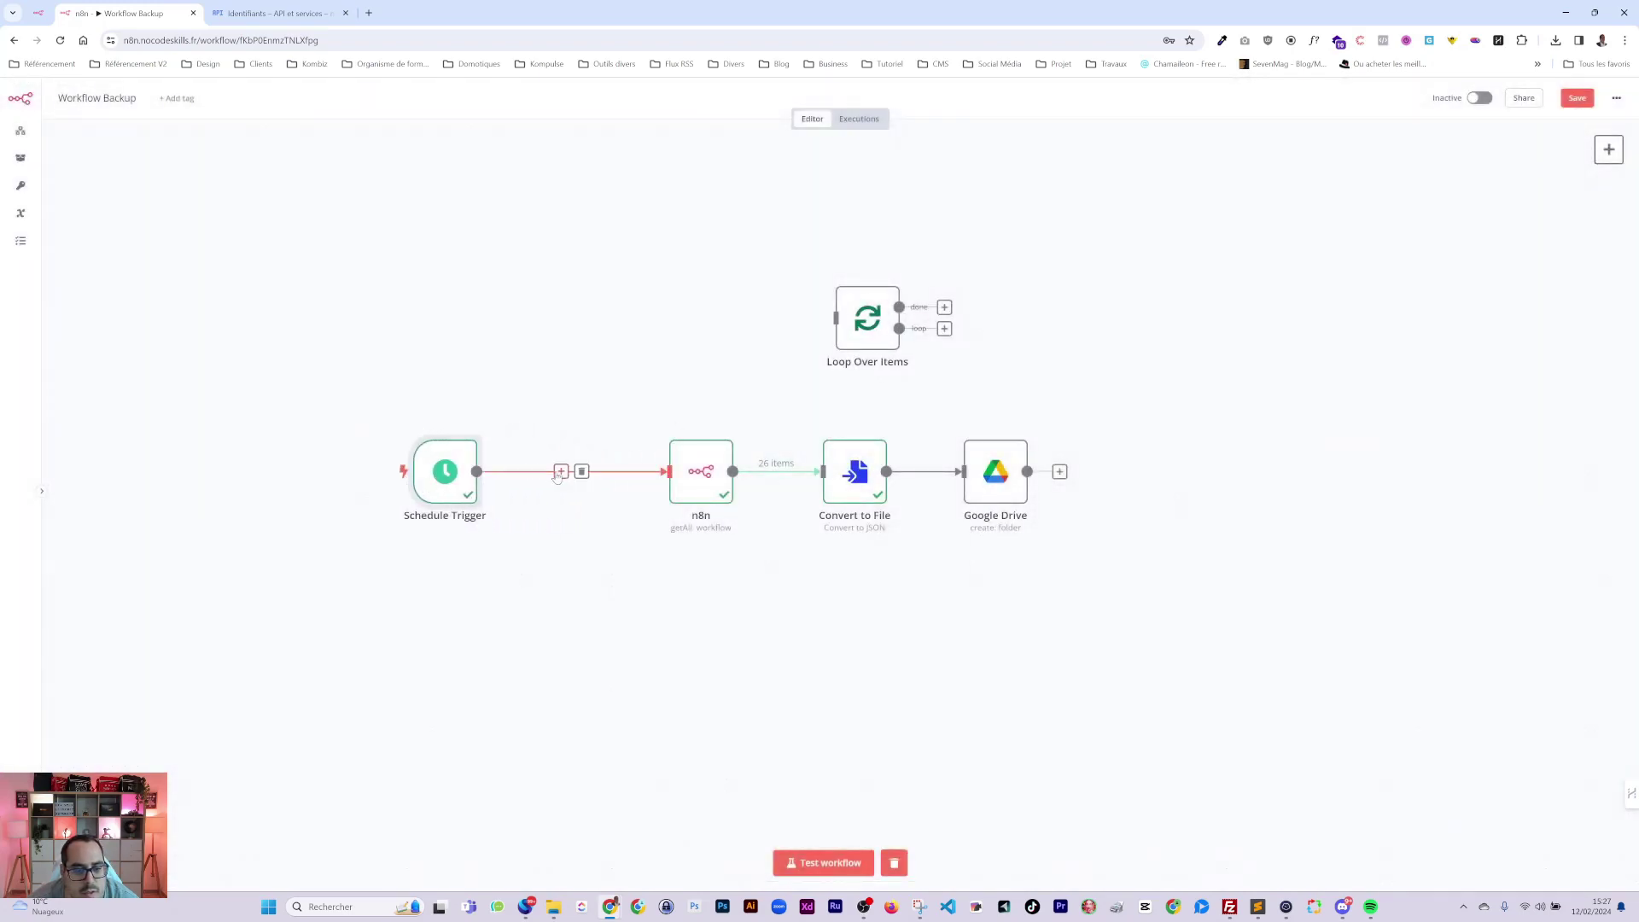
{"action": "left_click", "coordinate": [561, 471]}
{"action": "type", "text": "date"}
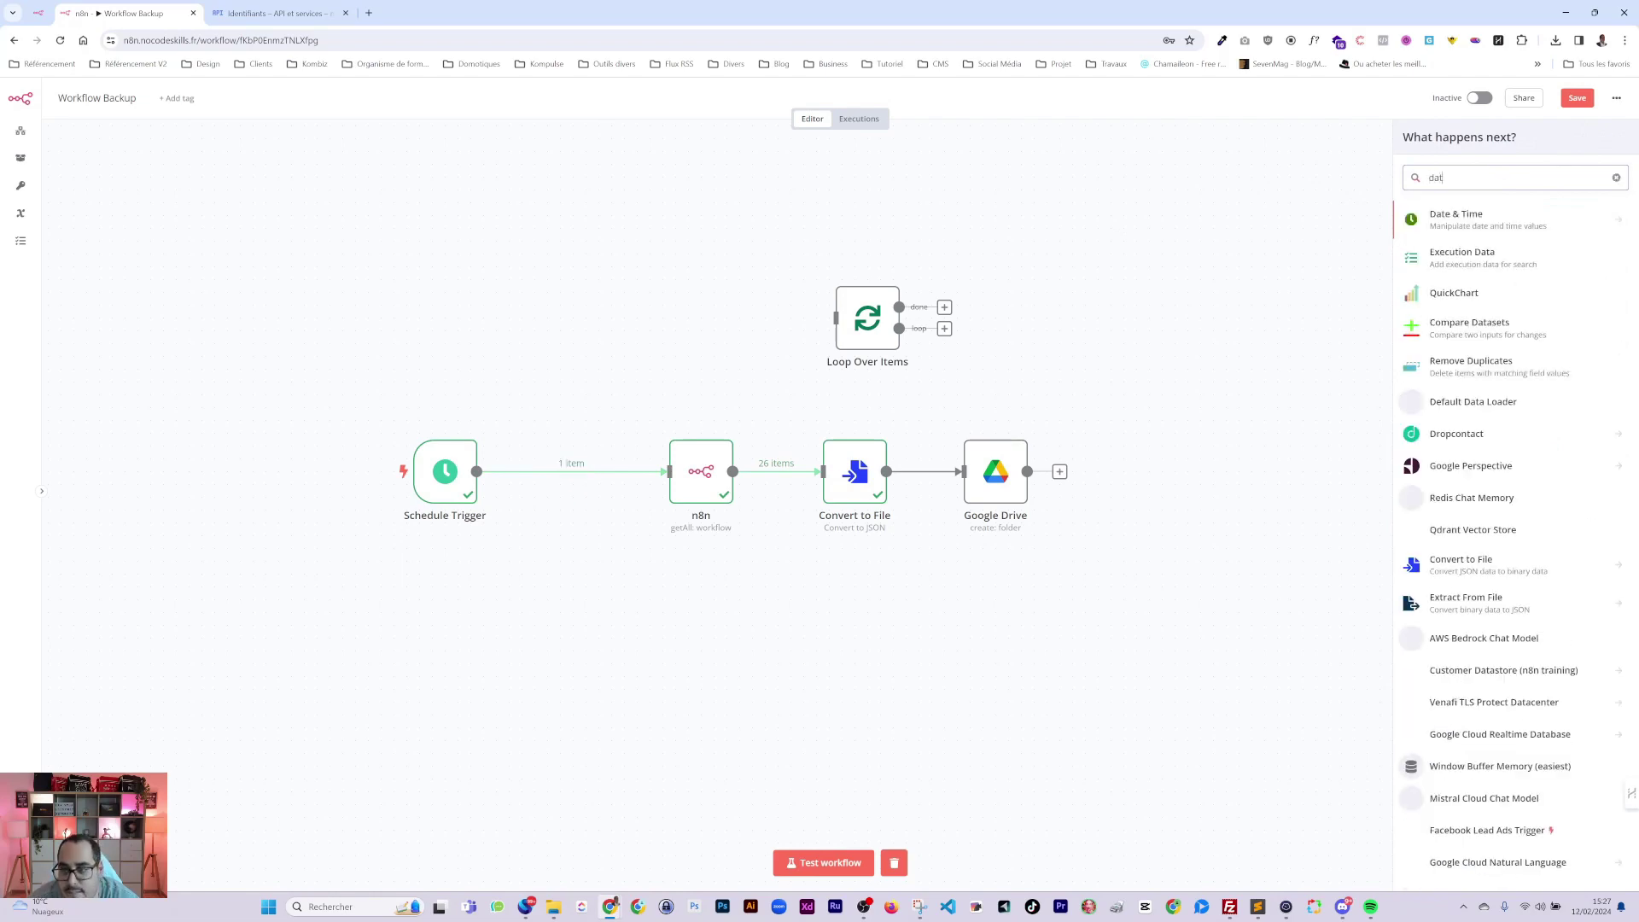
{"action": "key", "text": "Return"}
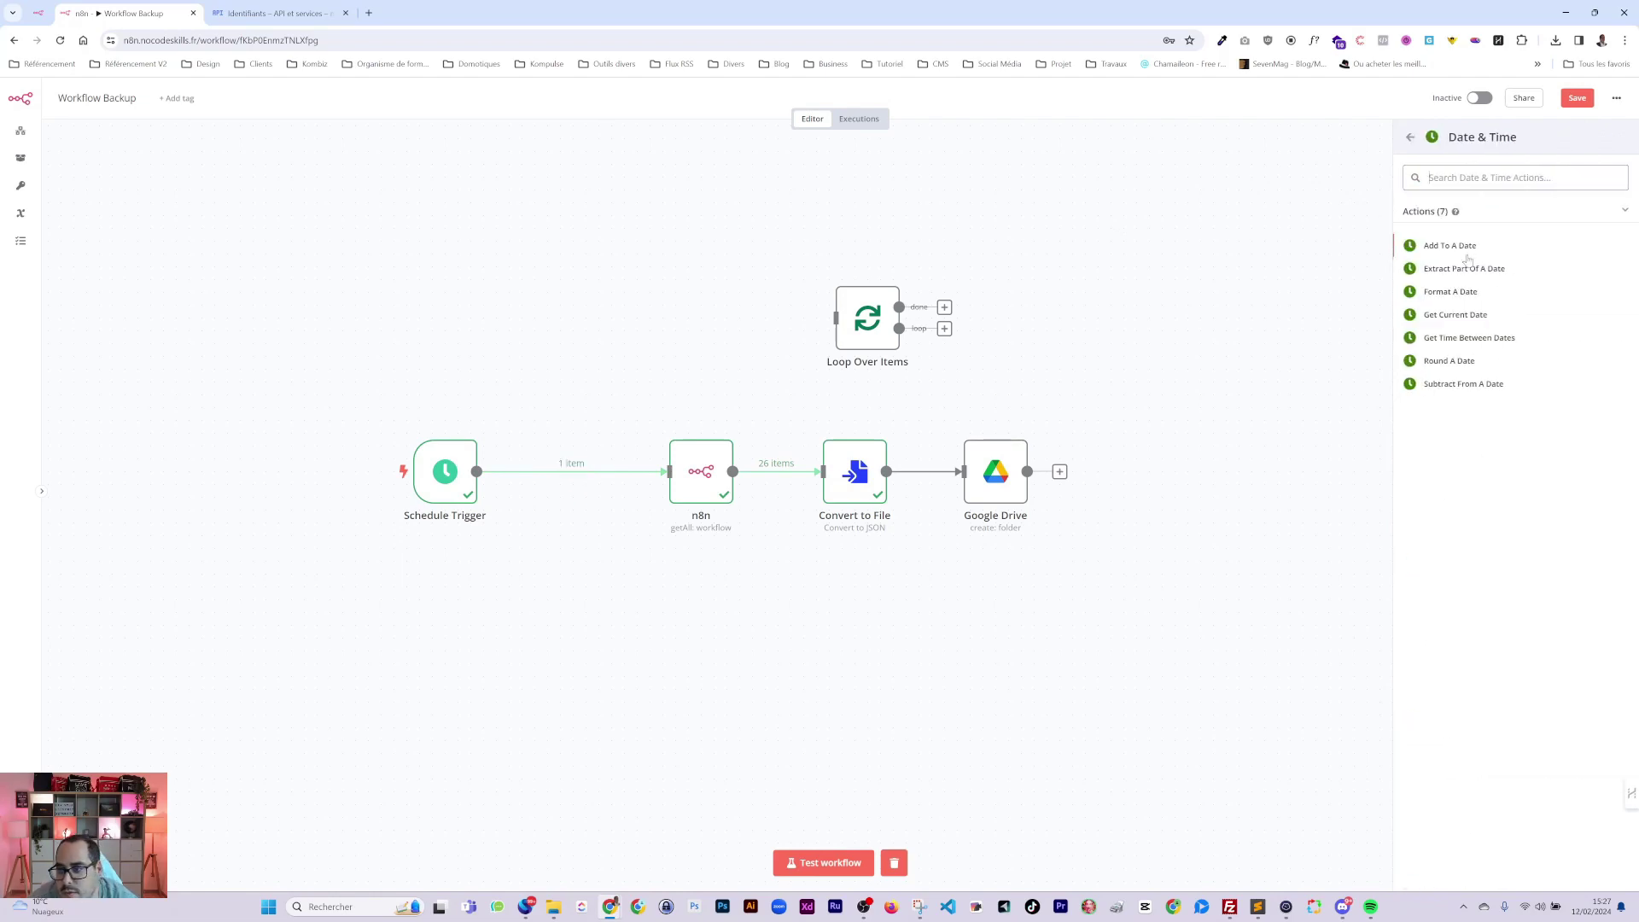
{"action": "left_click", "coordinate": [1450, 247]}
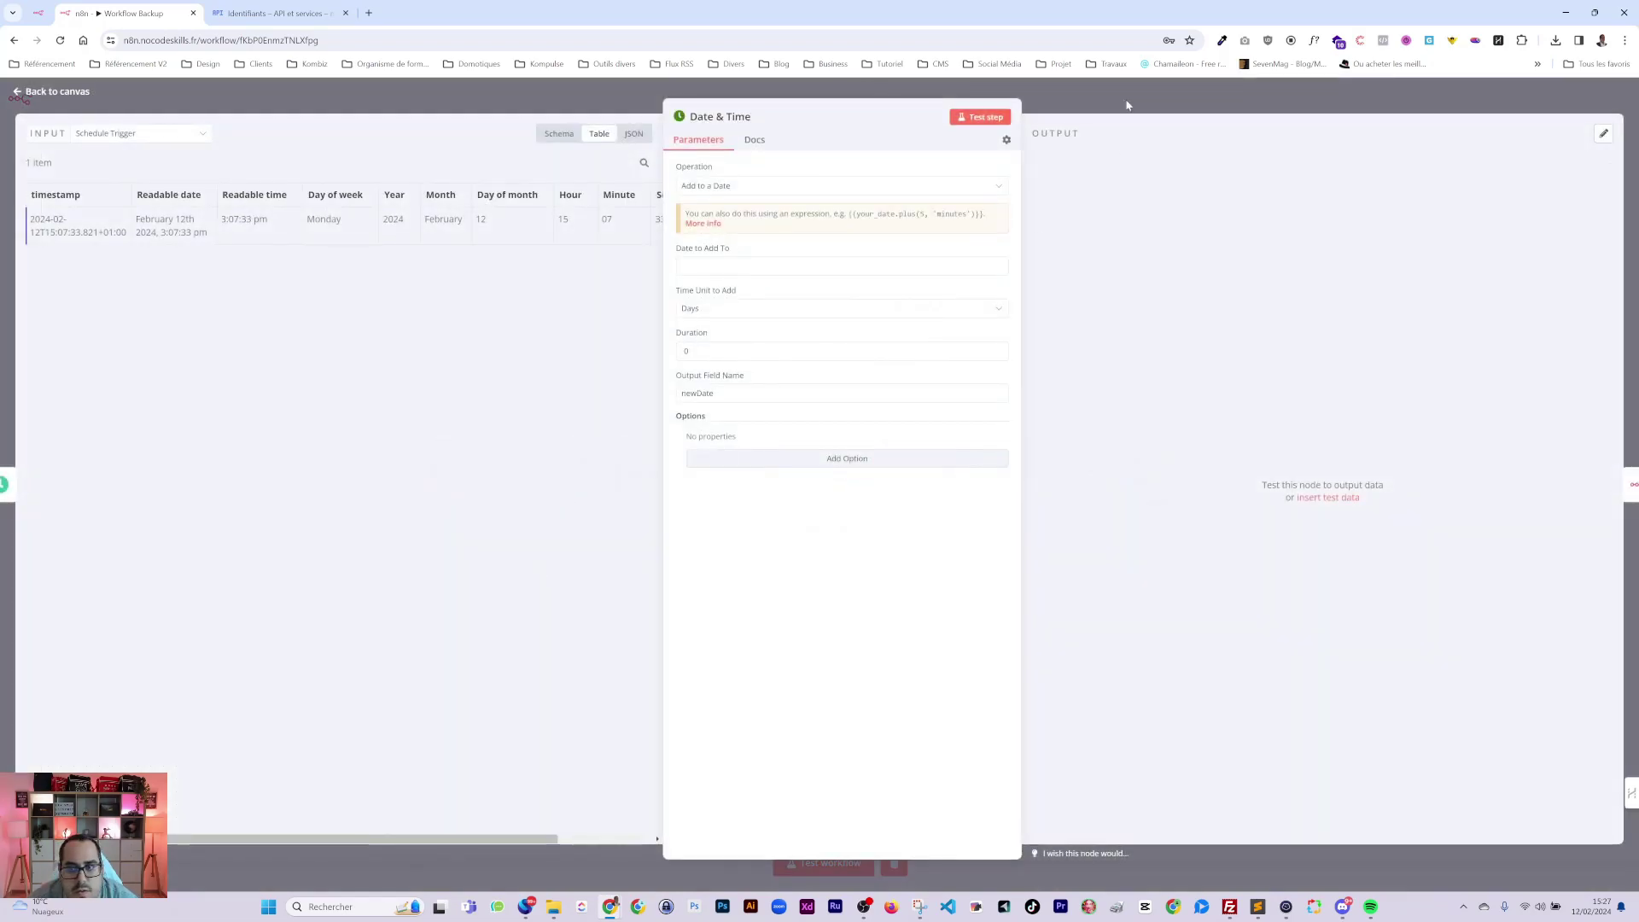
{"action": "key", "text": "Escape"}
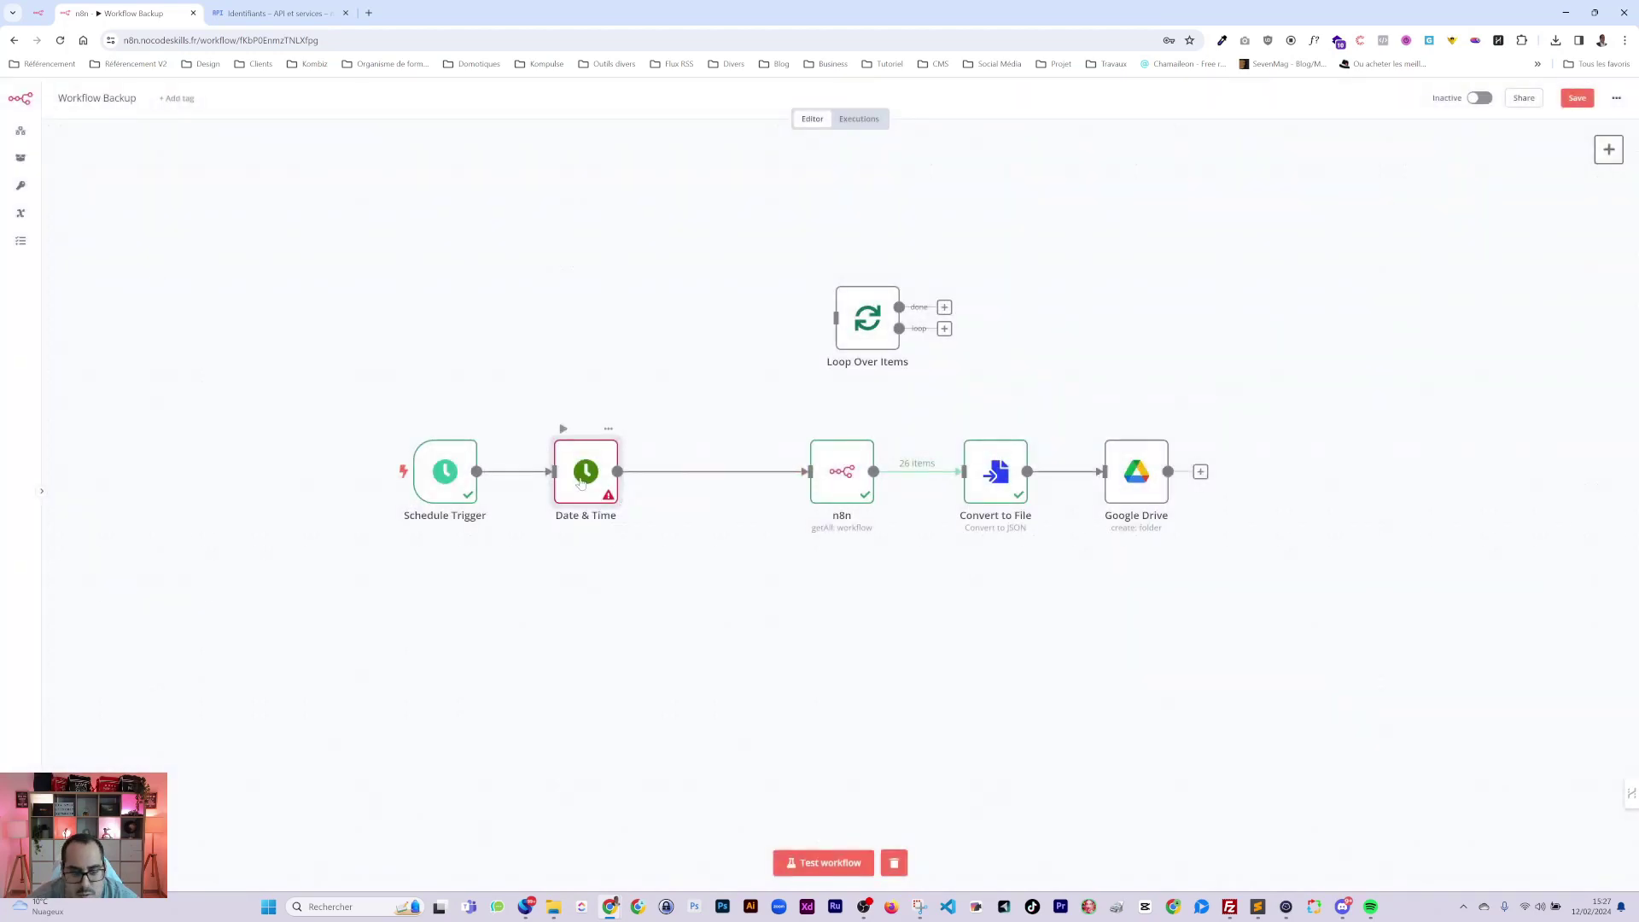
{"action": "key", "text": "Delete"}
Insert a Date & Time 'Get Current Date' node after the trigger, test it, and set operation Format a Date.
{"action": "left_click", "coordinate": [631, 472]}
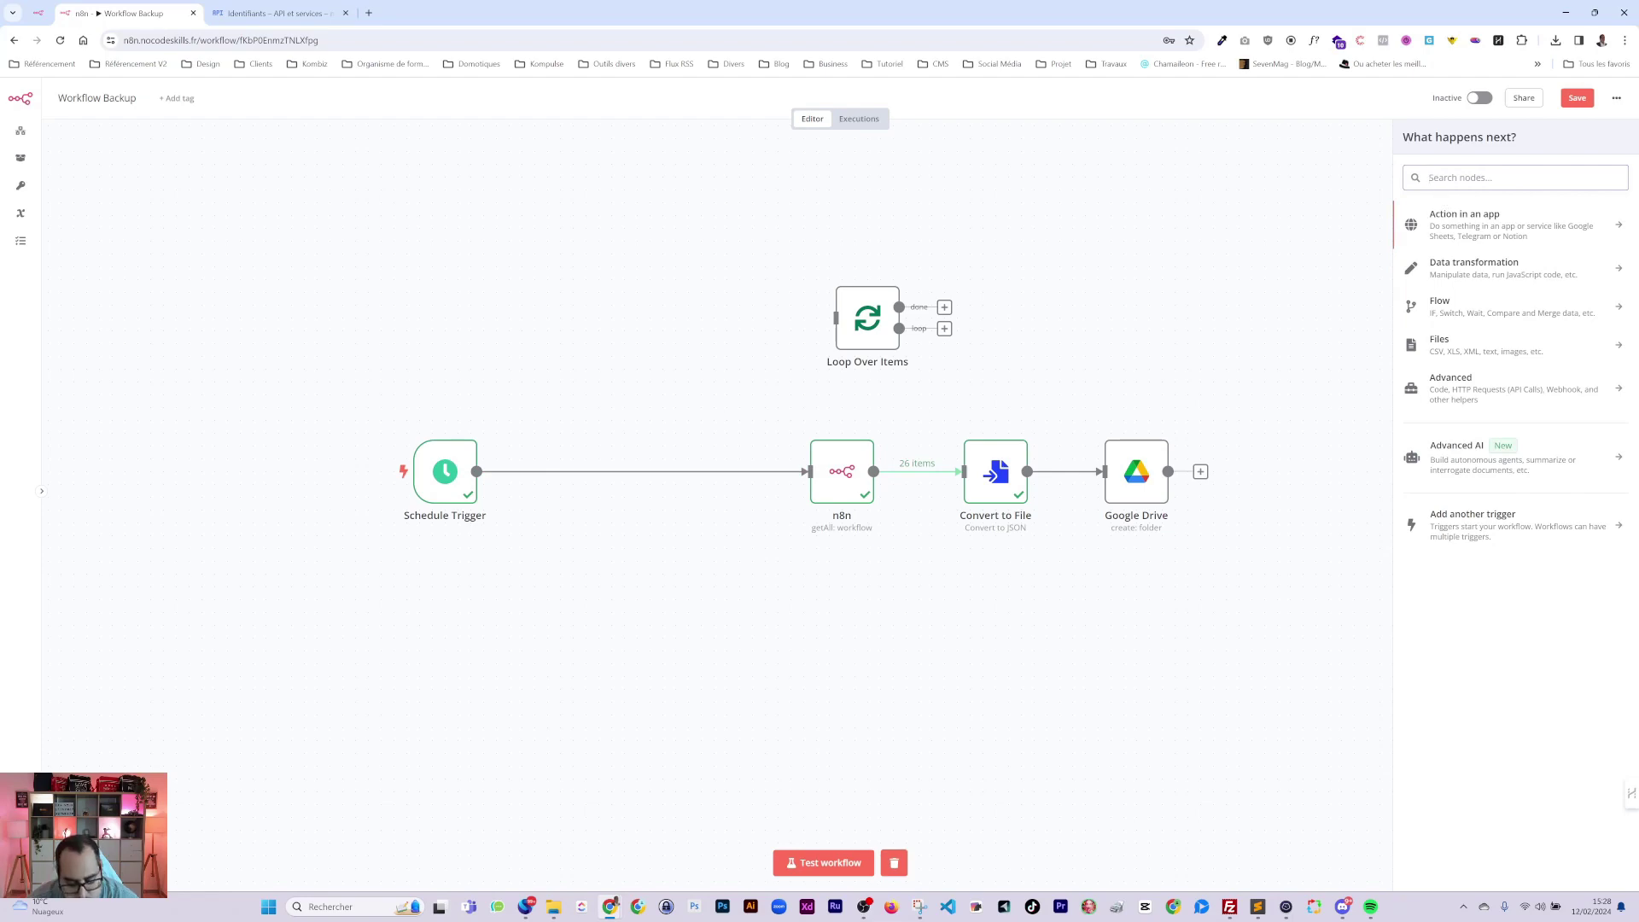
{"action": "type", "text": "date"}
{"action": "key", "text": "Return"}
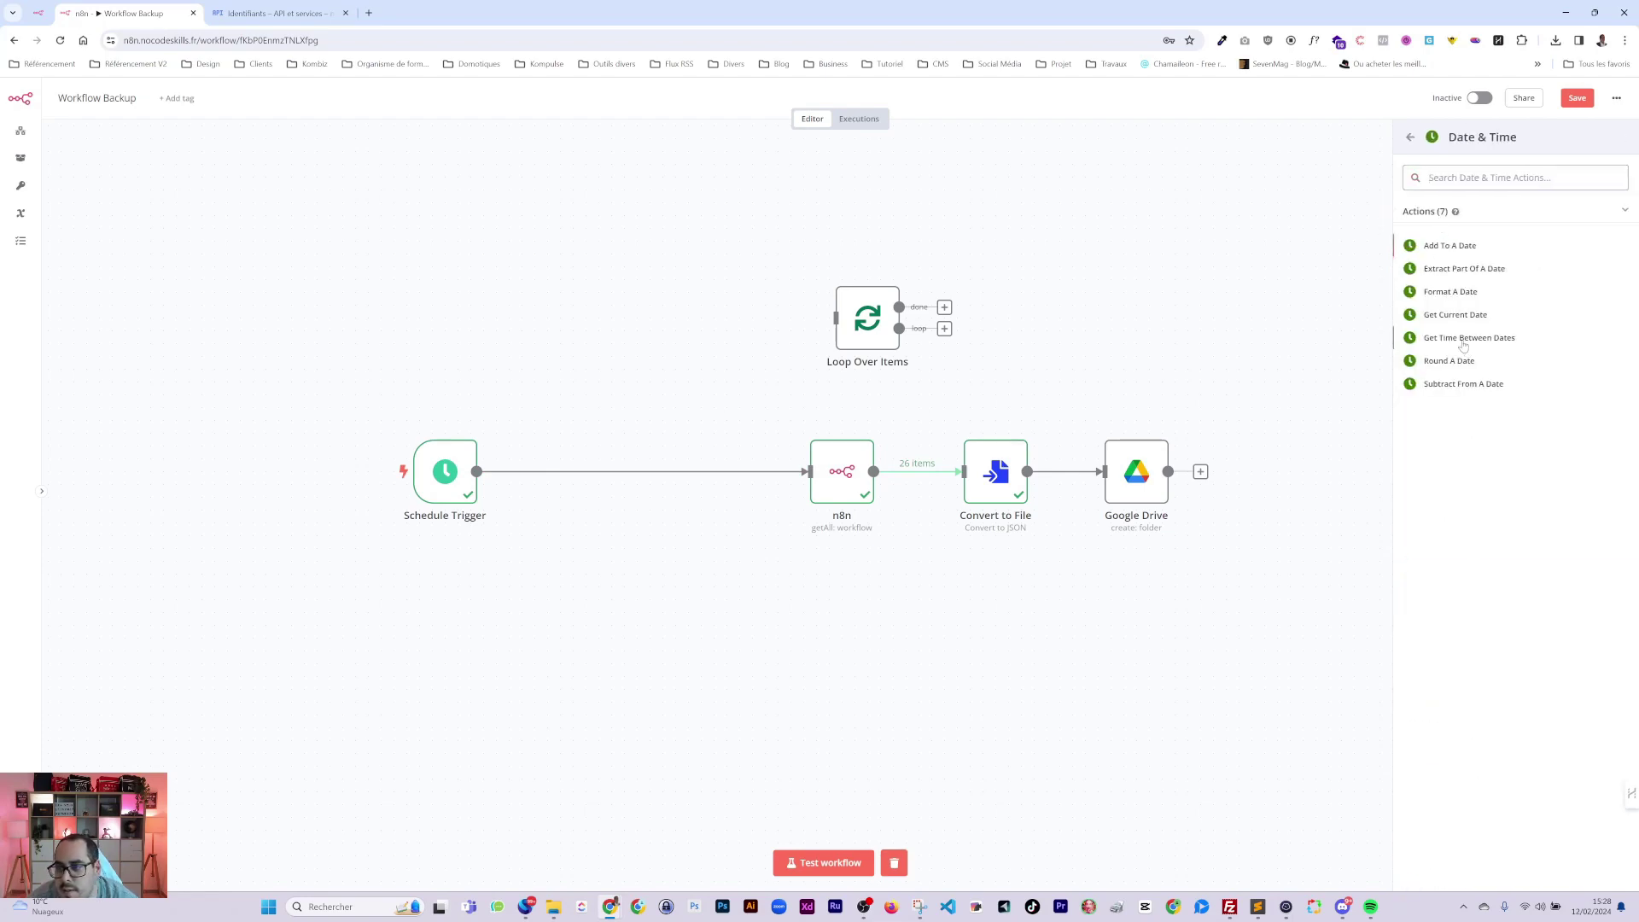
{"action": "left_click", "coordinate": [1452, 315]}
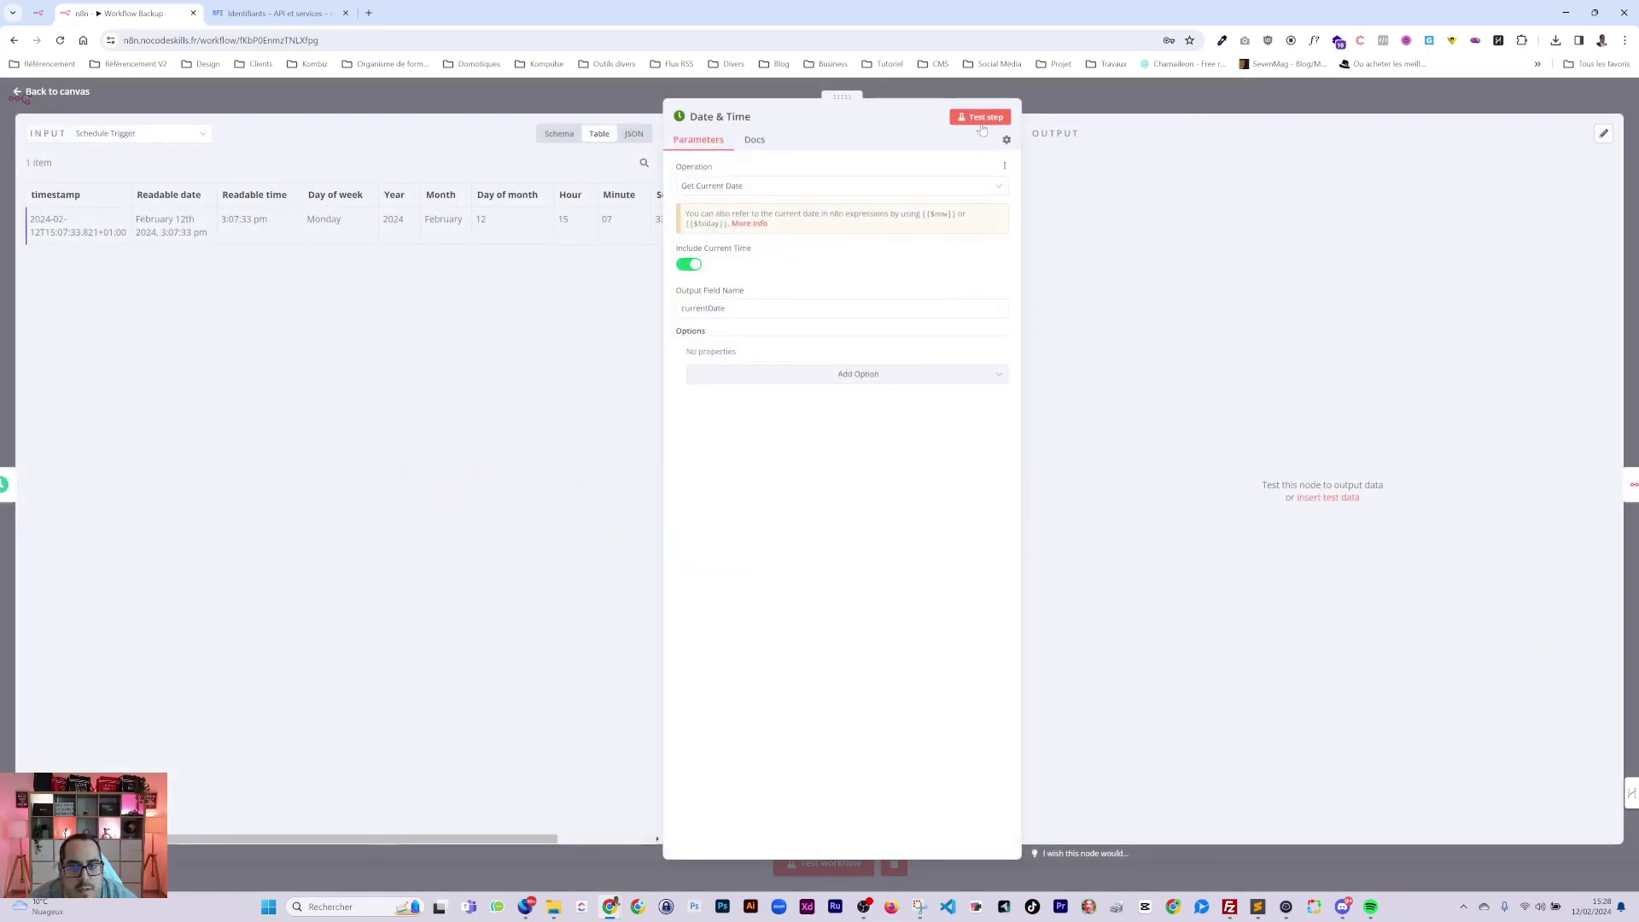
{"action": "left_click", "coordinate": [982, 124]}
{"action": "key", "text": "Escape"}
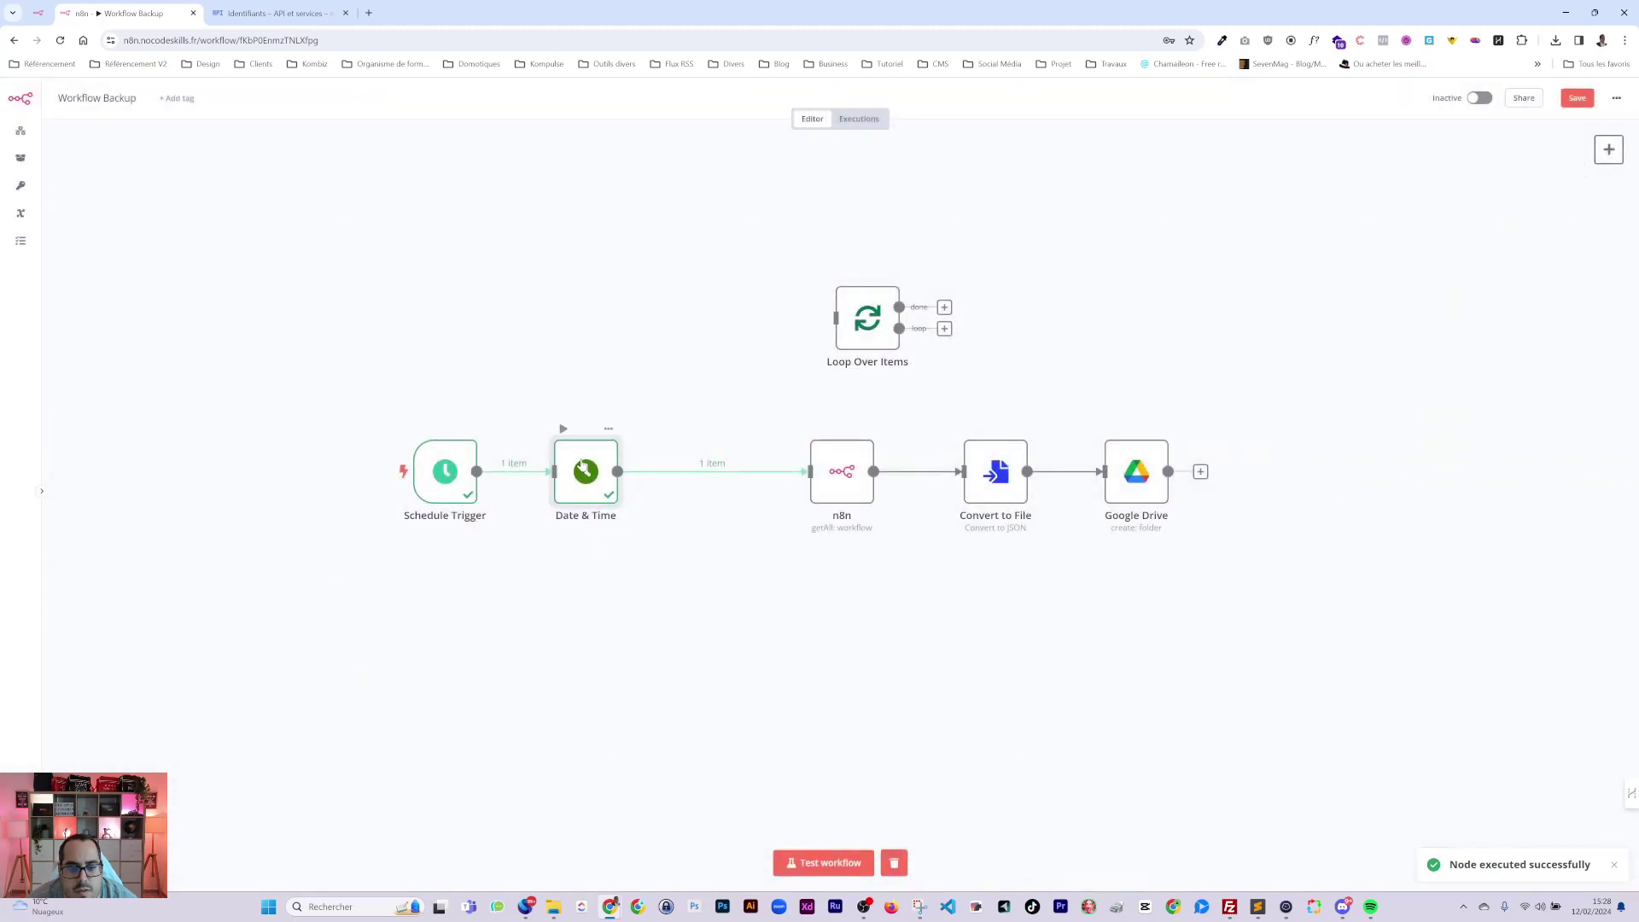
{"action": "double_click", "coordinate": [581, 466]}
{"action": "left_click", "coordinate": [841, 185]}
{"action": "left_click", "coordinate": [841, 261]}
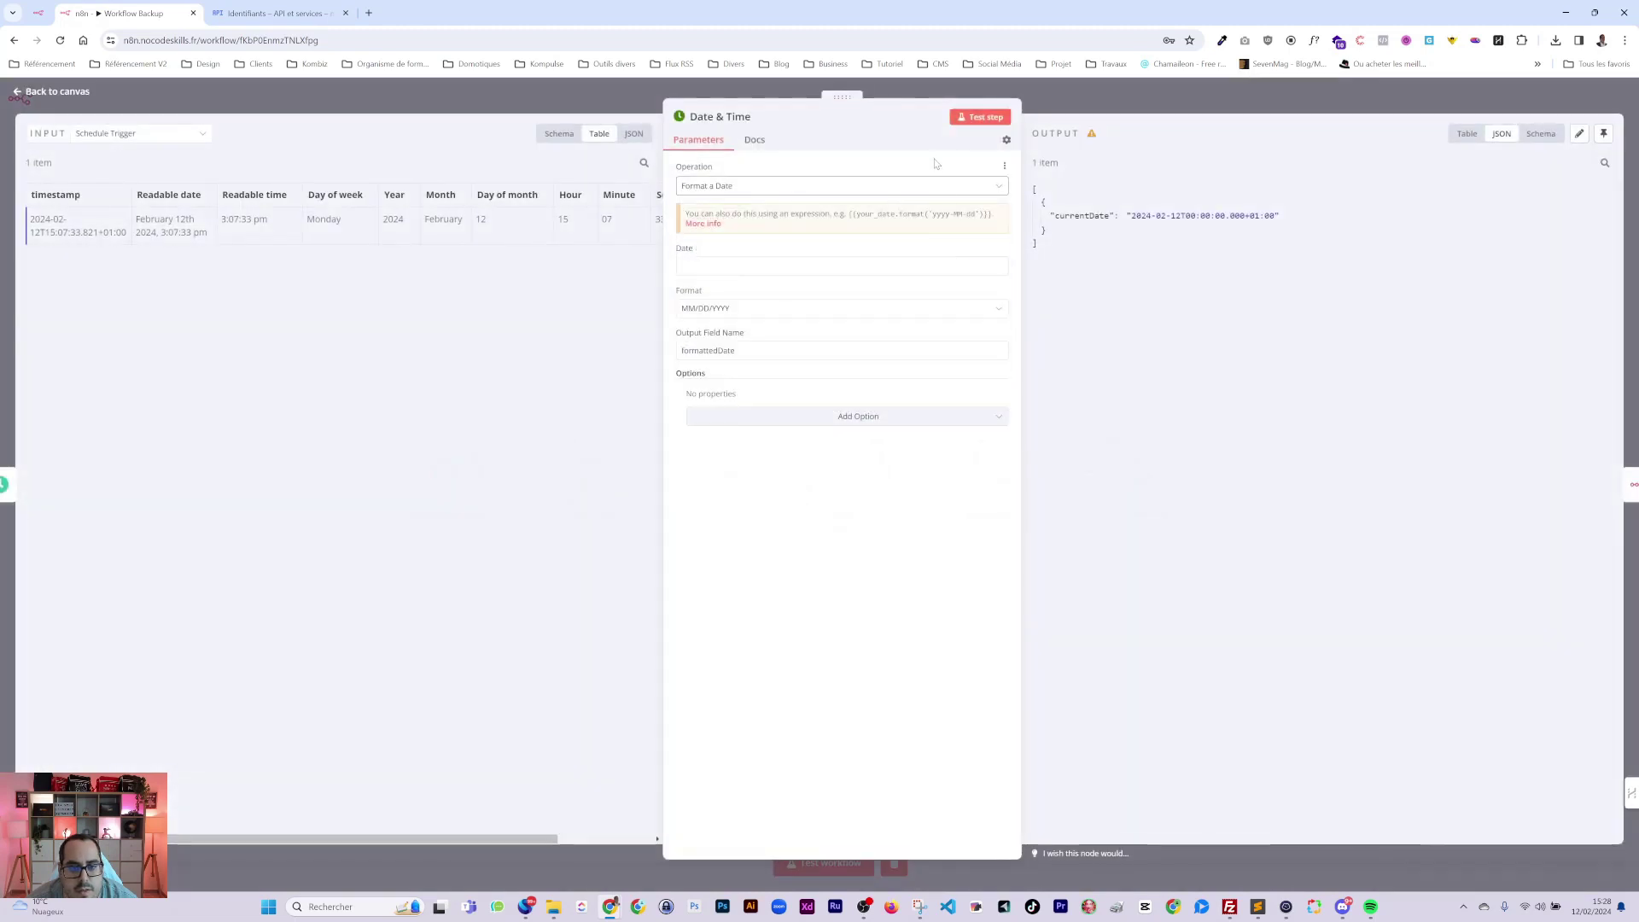
Set the Date field to the trigger's {{ $json.timestamp }} and choose Custom Format.
{"action": "left_click_drag", "start_coordinate": [64, 210], "coordinate": [827, 256]}
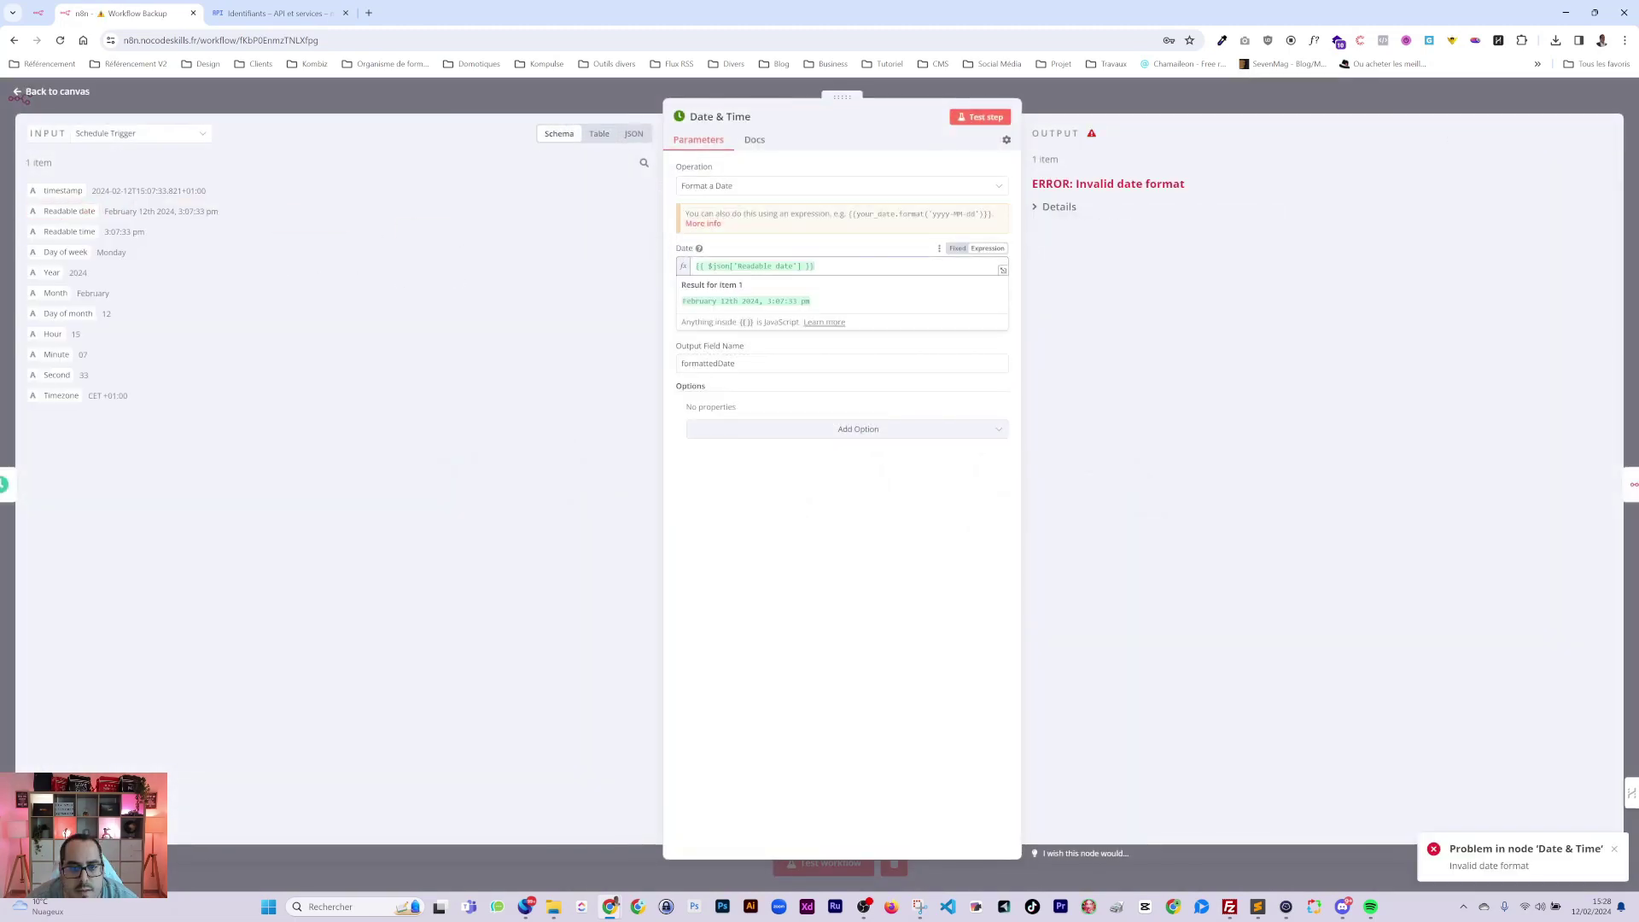
{"action": "key", "text": "BackSpace"}
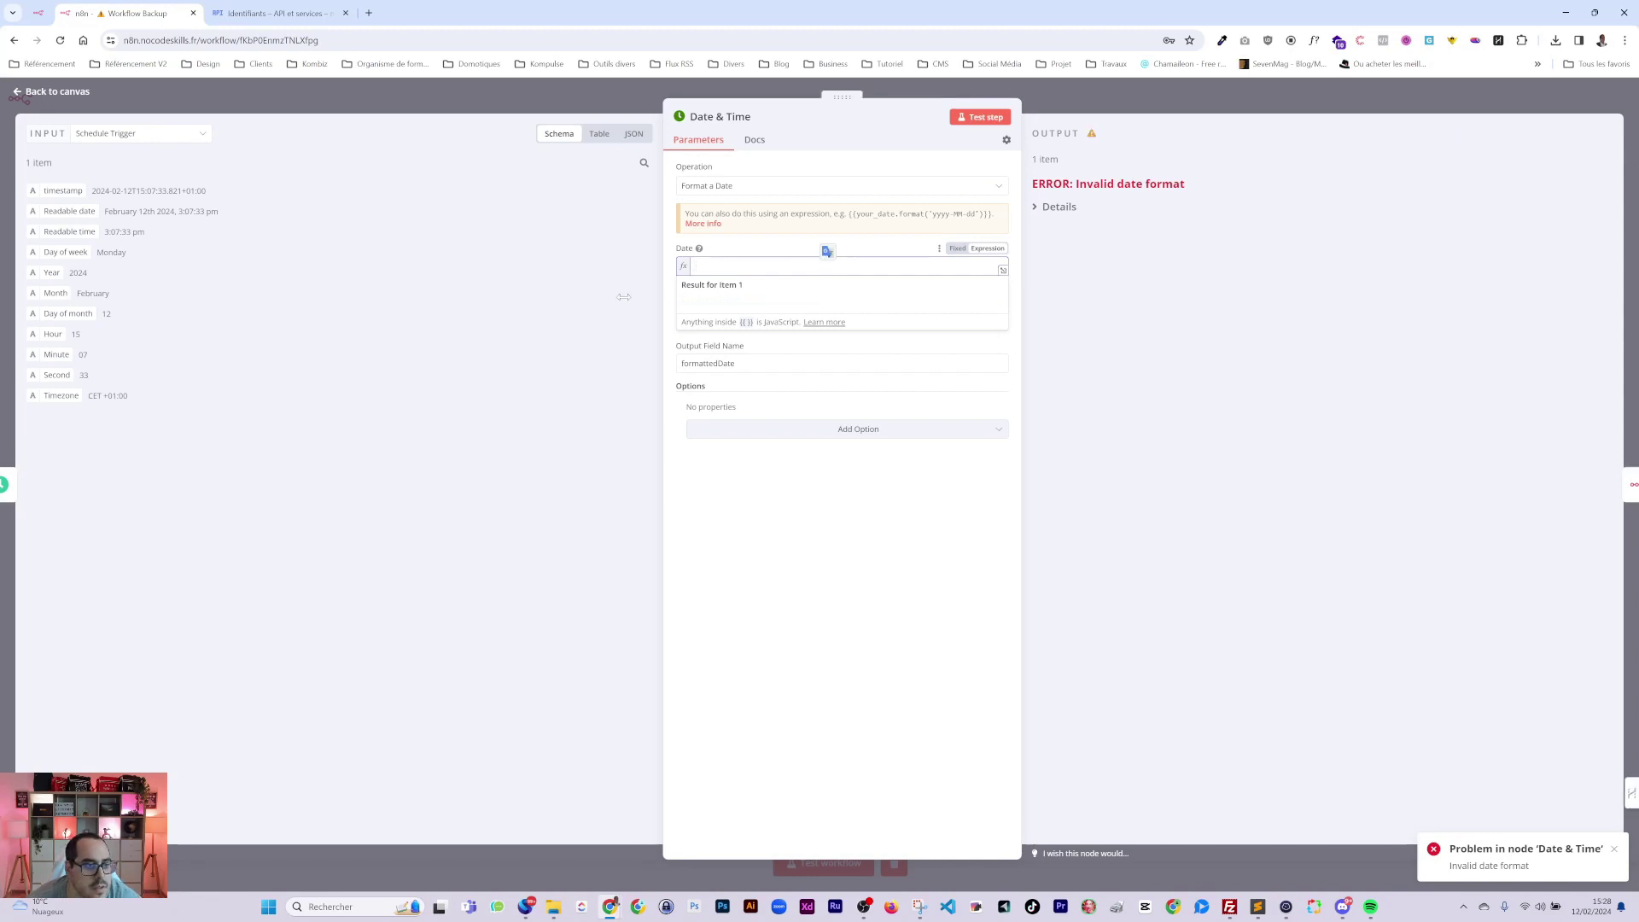
{"action": "left_click_drag", "start_coordinate": [38, 183], "coordinate": [742, 265]}
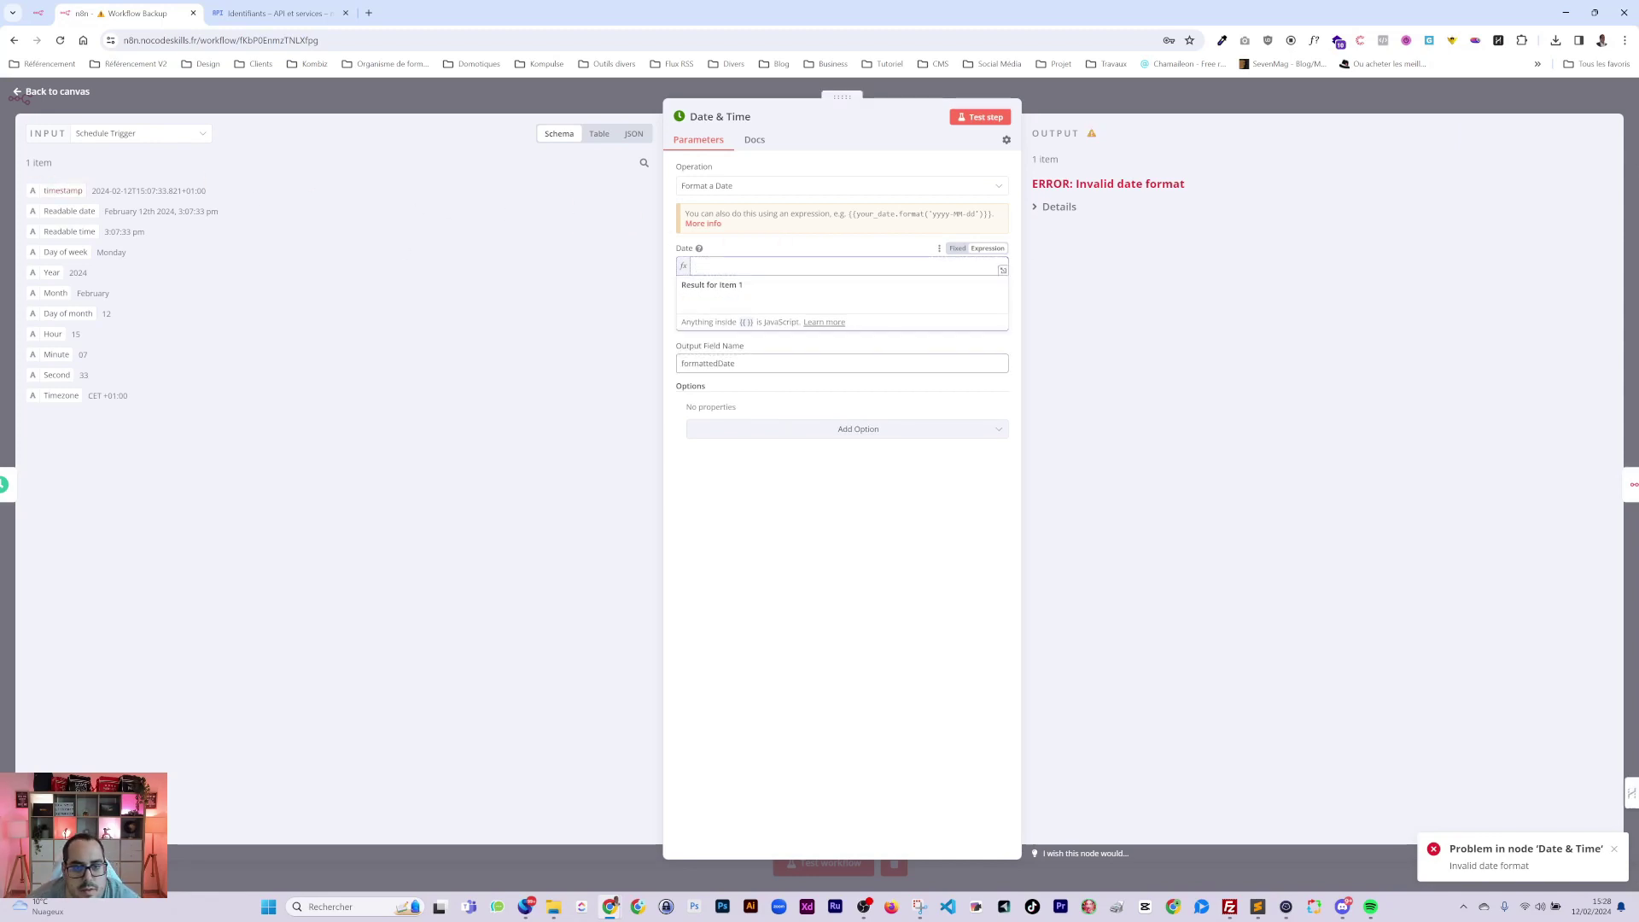
{"action": "left_click", "coordinate": [968, 122]}
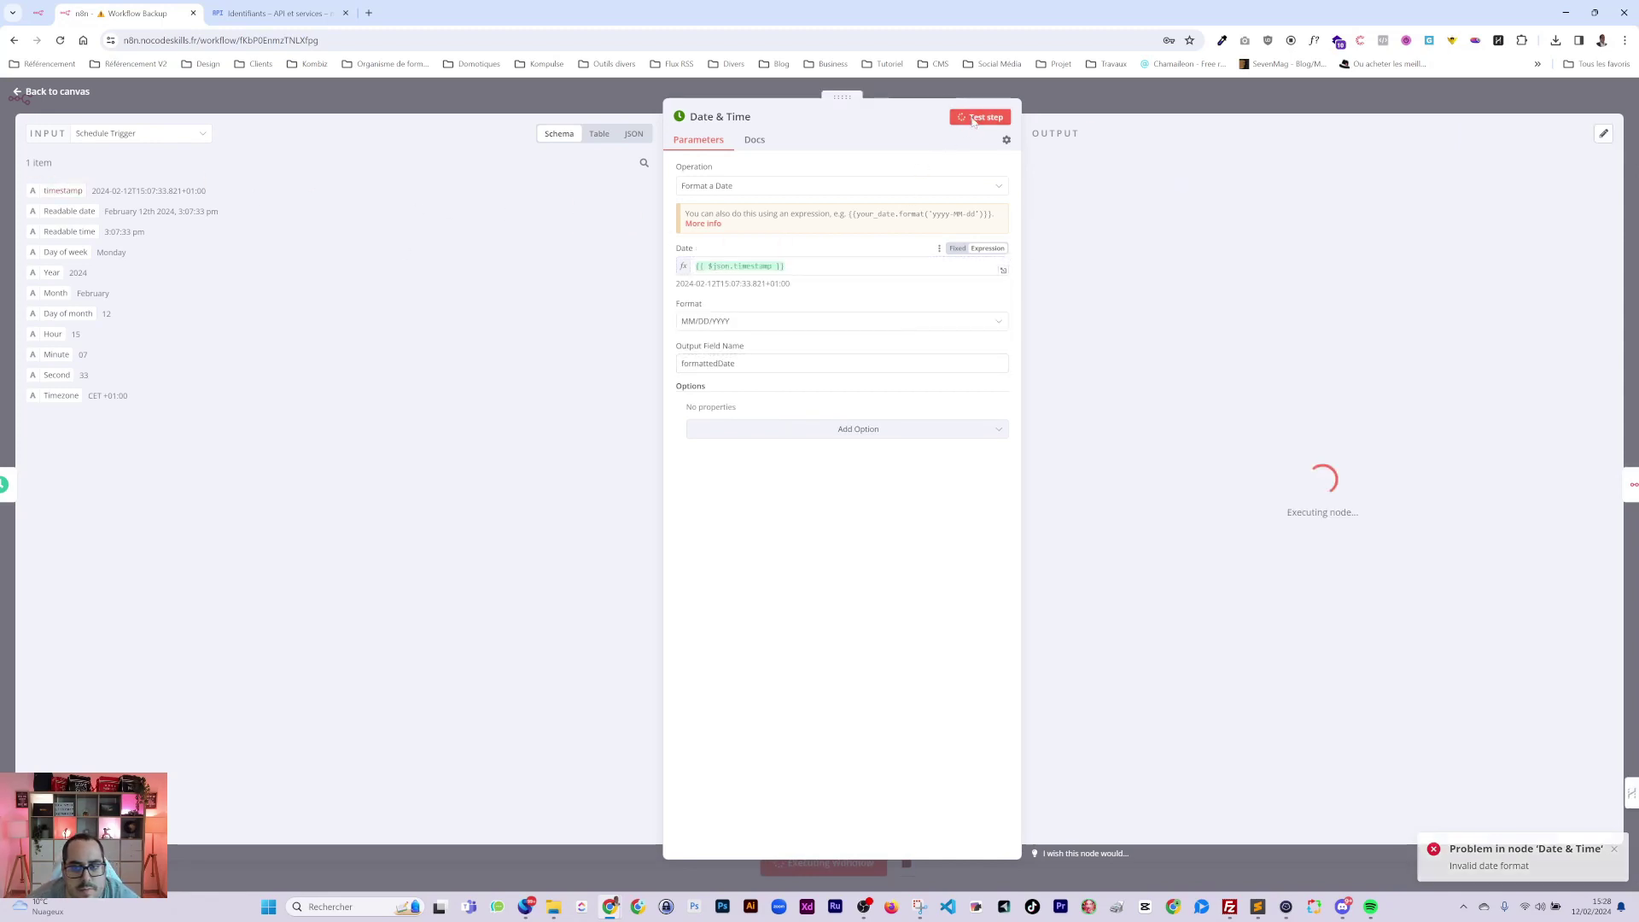
{"action": "left_click", "coordinate": [685, 325]}
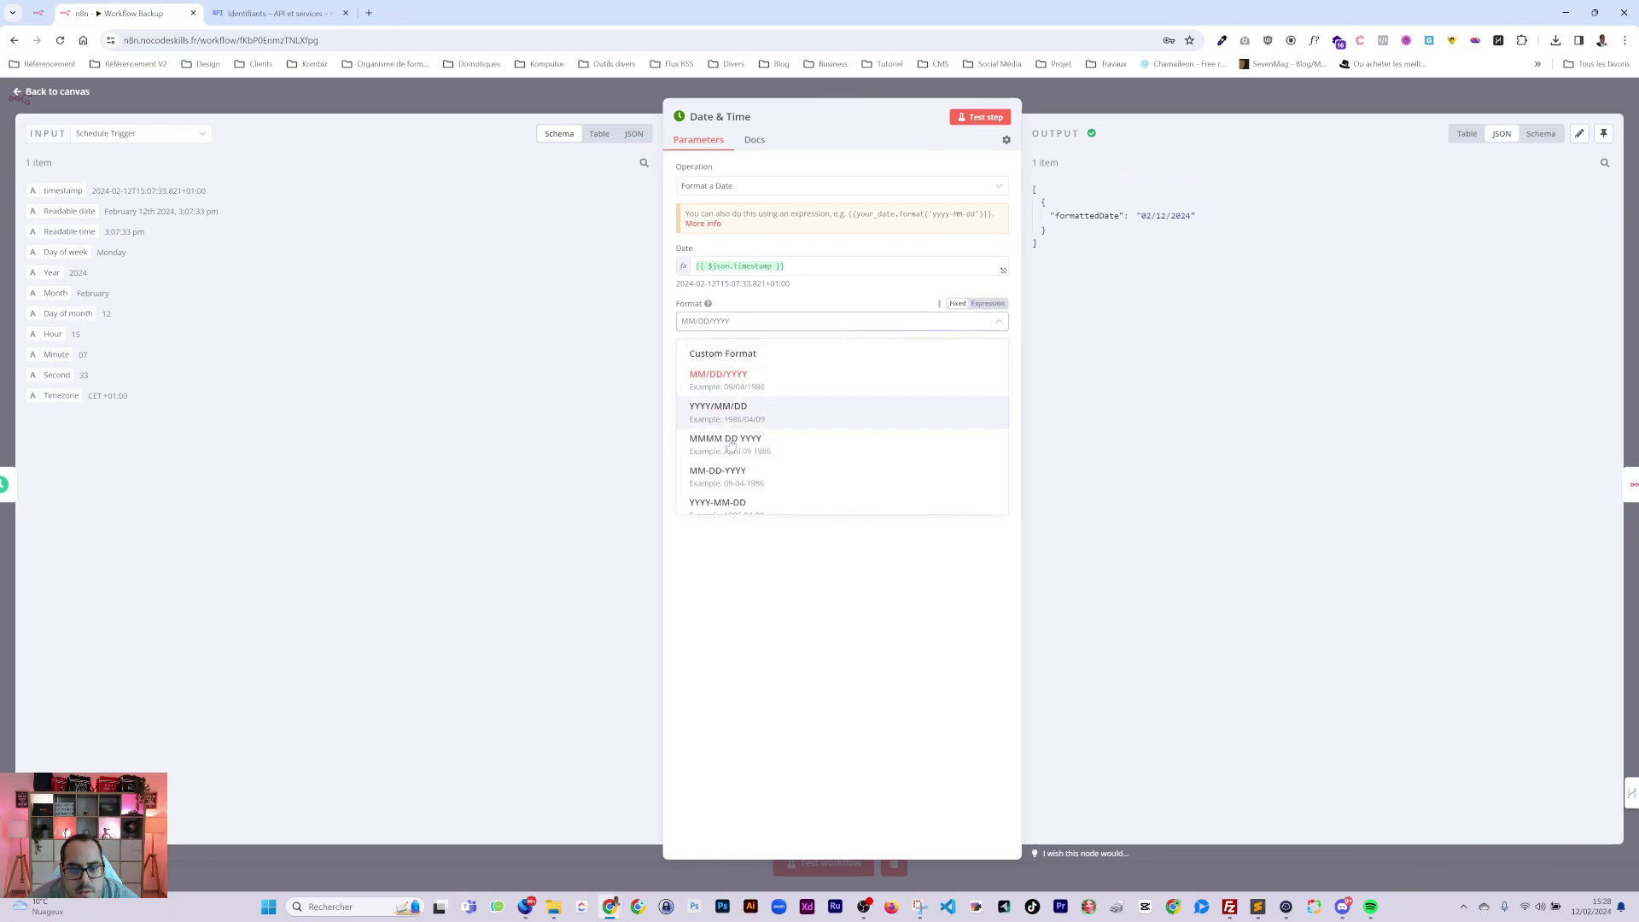
{"action": "left_click", "coordinate": [723, 353]}
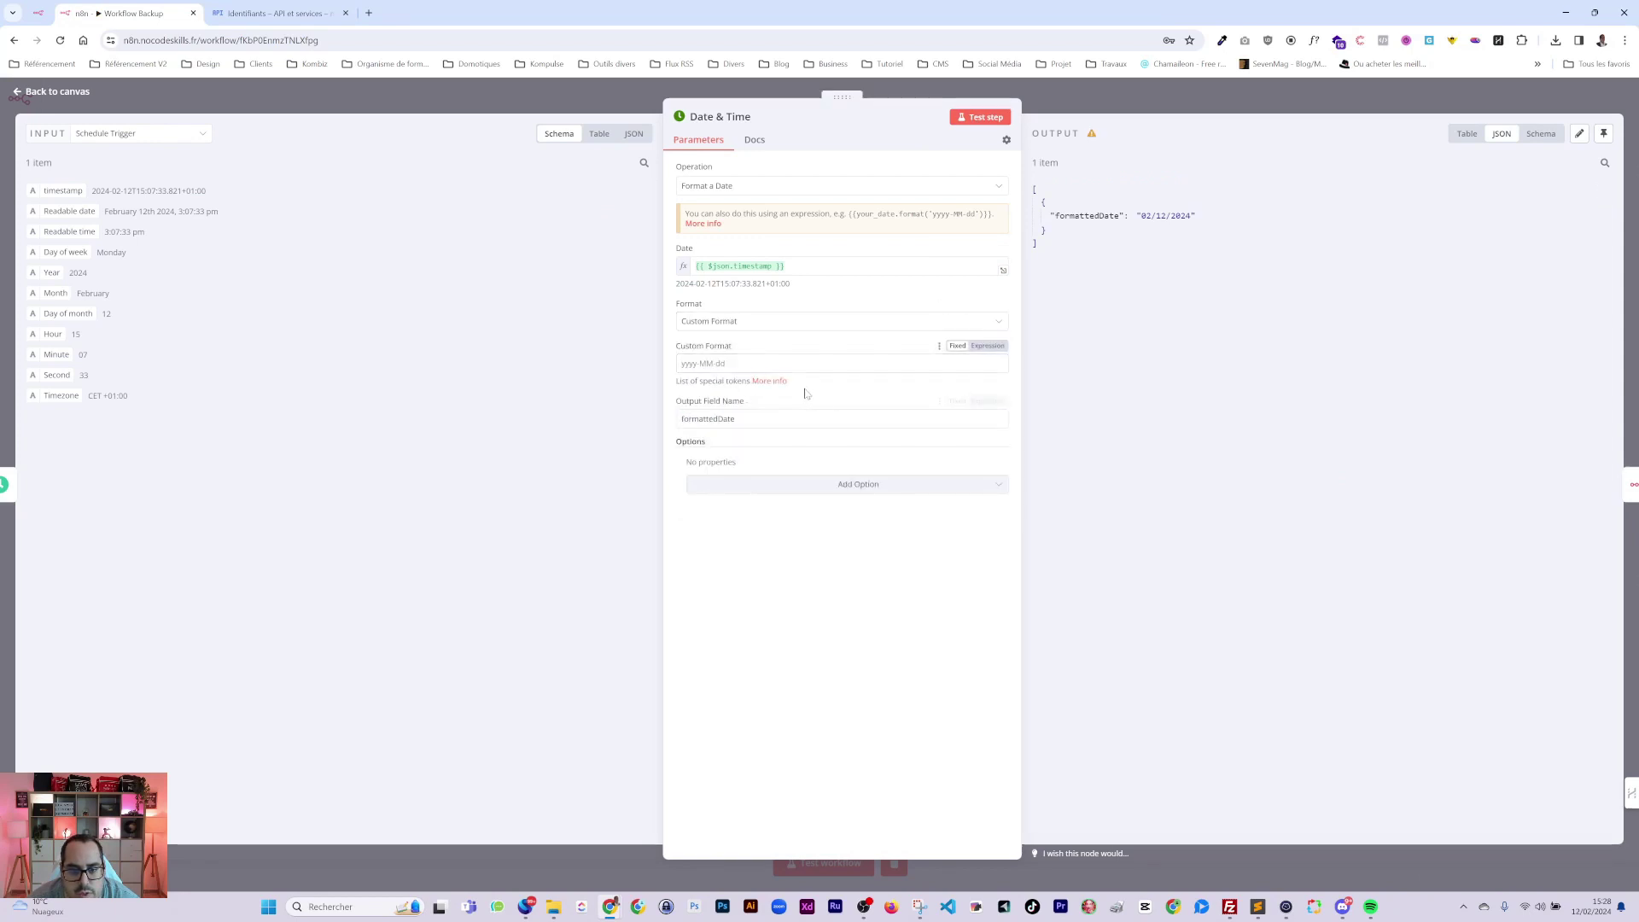
Check Luxon's token table and enter the custom format dd-MM-yy, producing 12-02-24.
{"action": "left_click", "coordinate": [777, 383]}
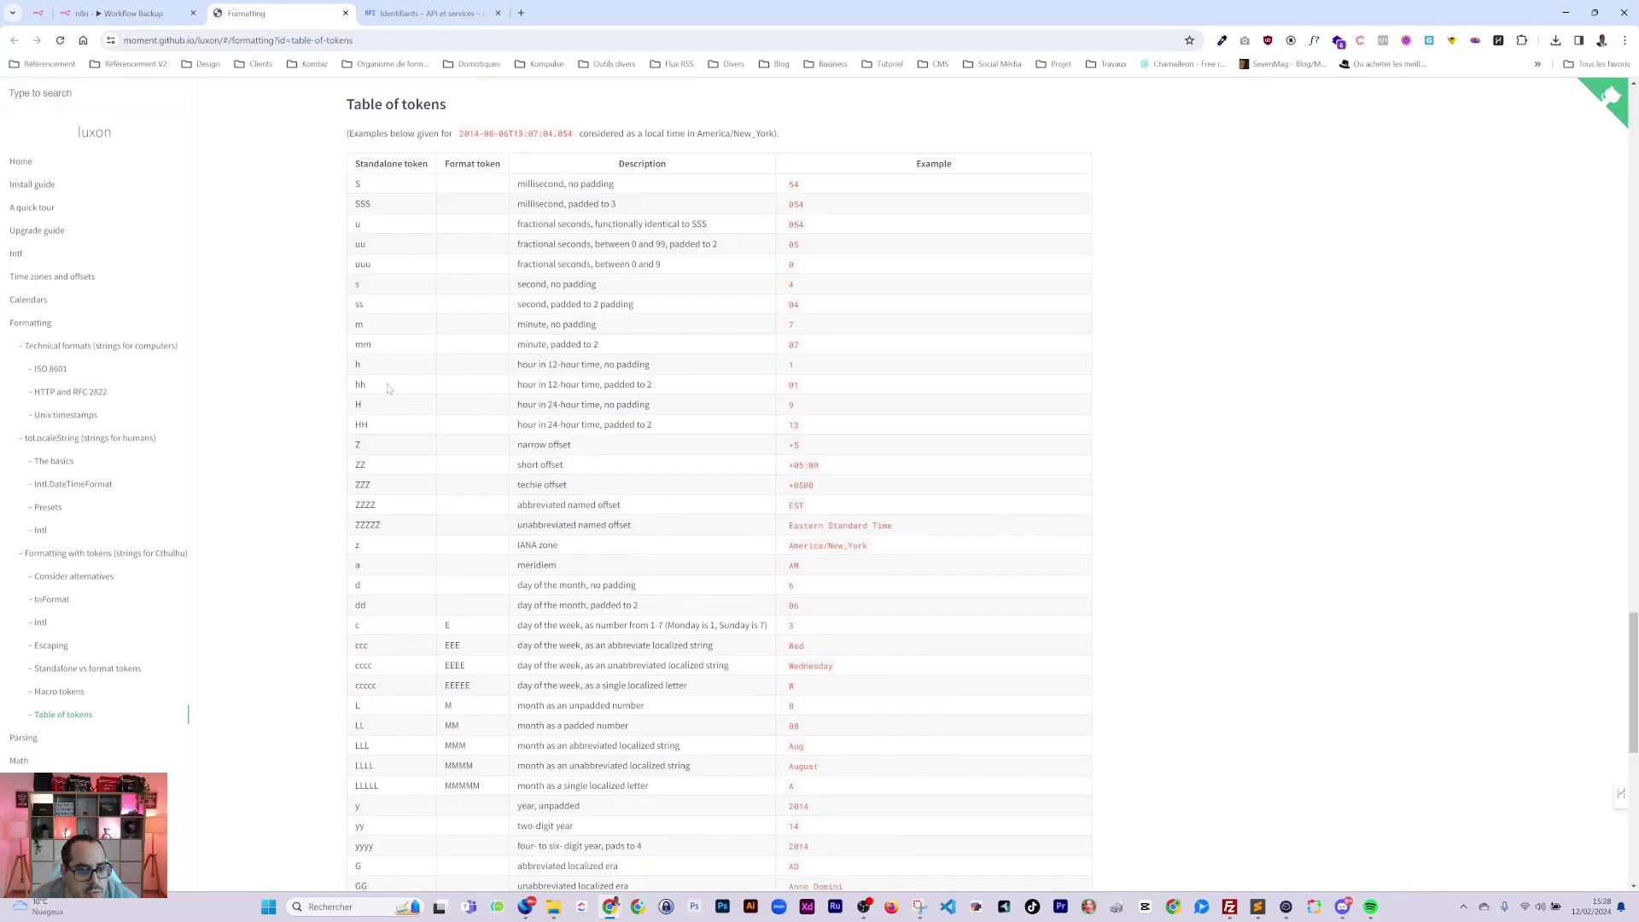
{"action": "scroll", "coordinate": [393, 392], "scroll_direction": "down", "scroll_amount": 2}
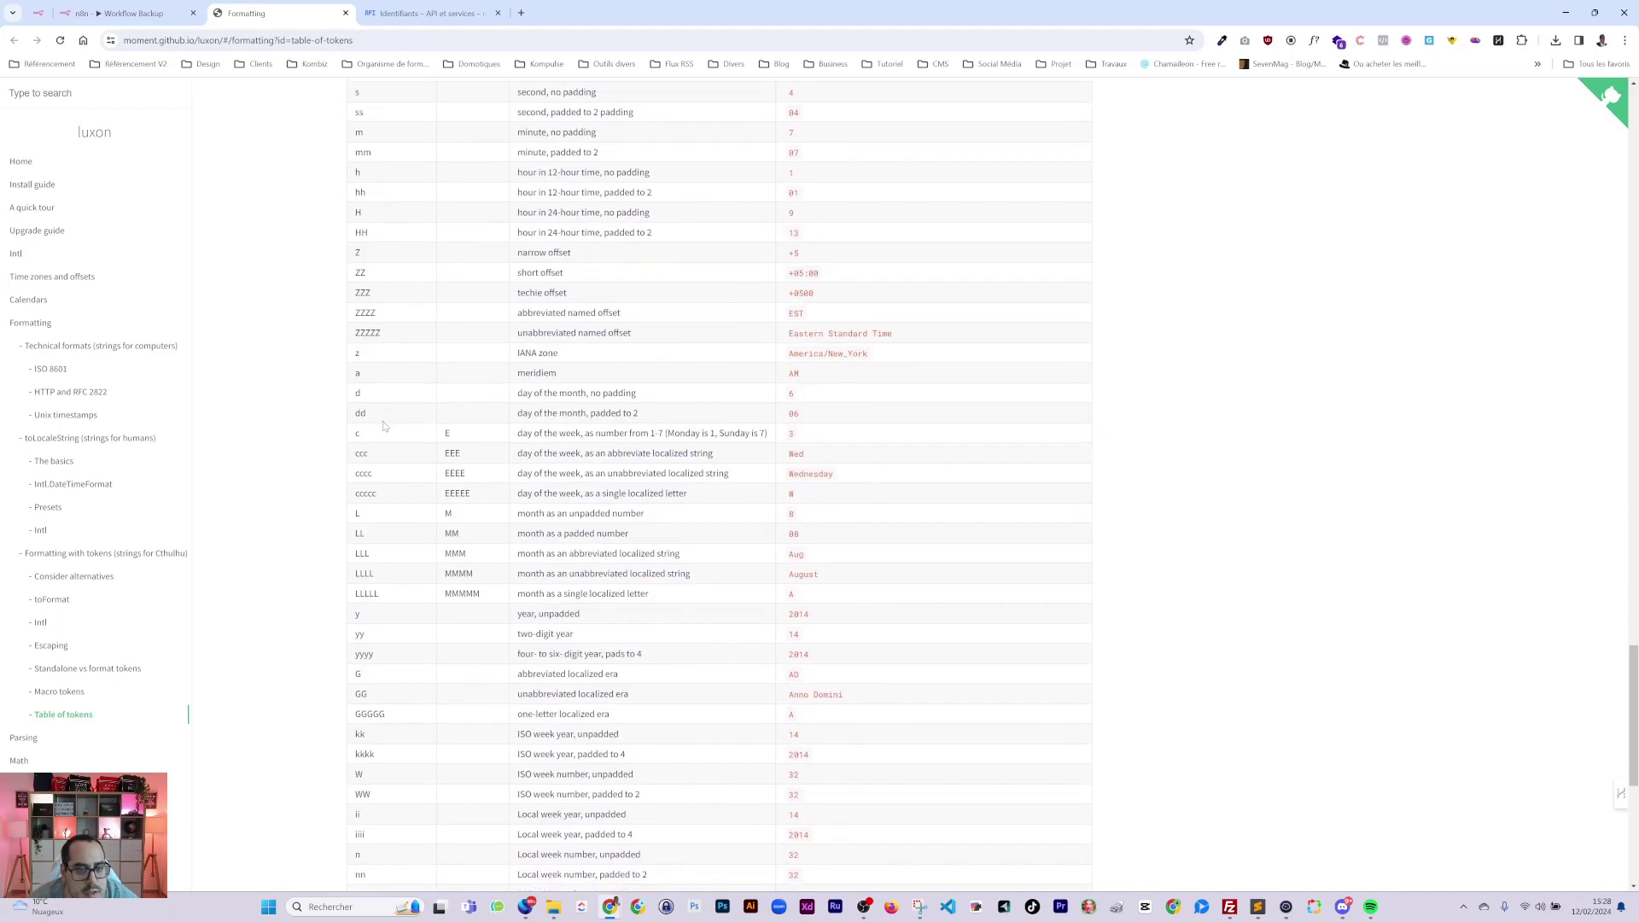
{"action": "left_click", "coordinate": [128, 12]}
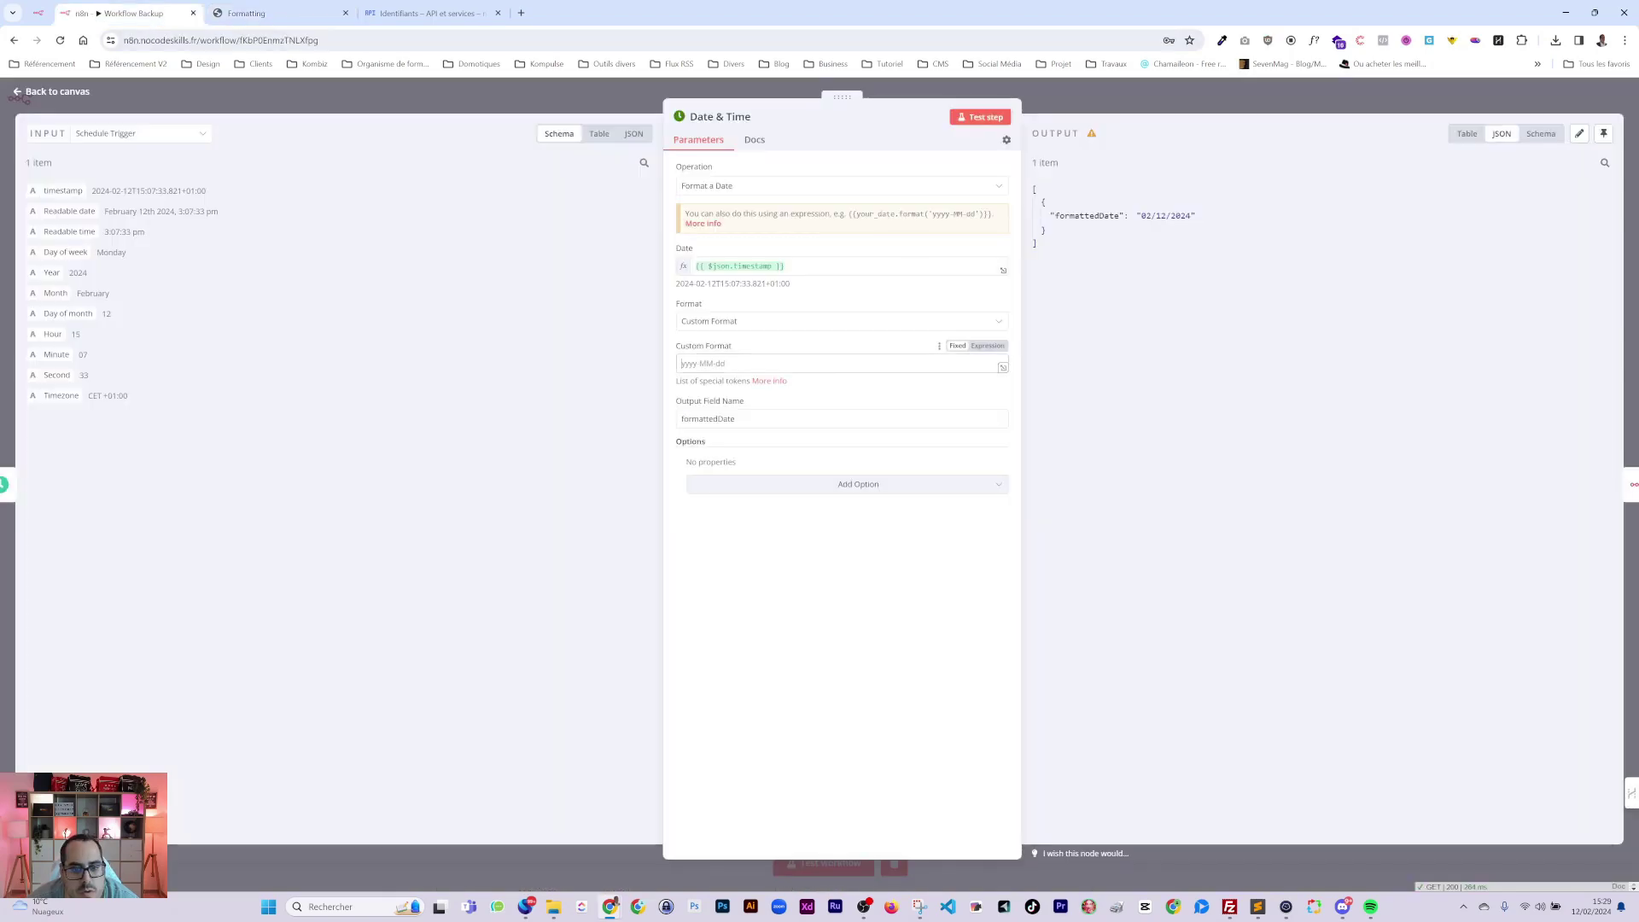
{"action": "type", "text": "dd"}
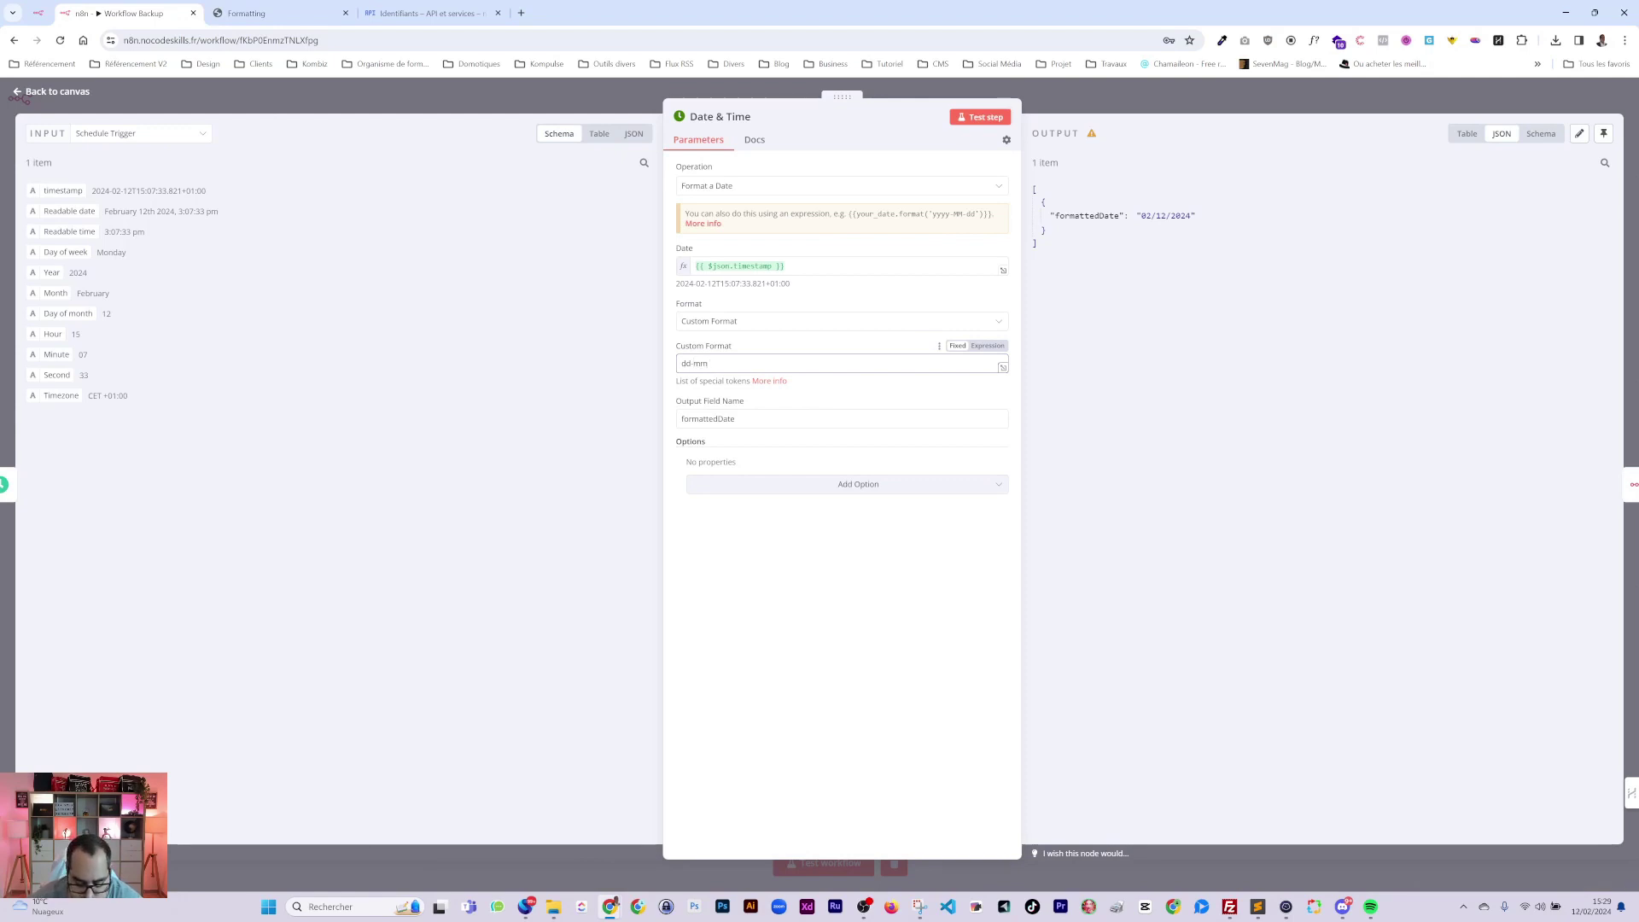
{"action": "key", "text": "ctrl+Return"}
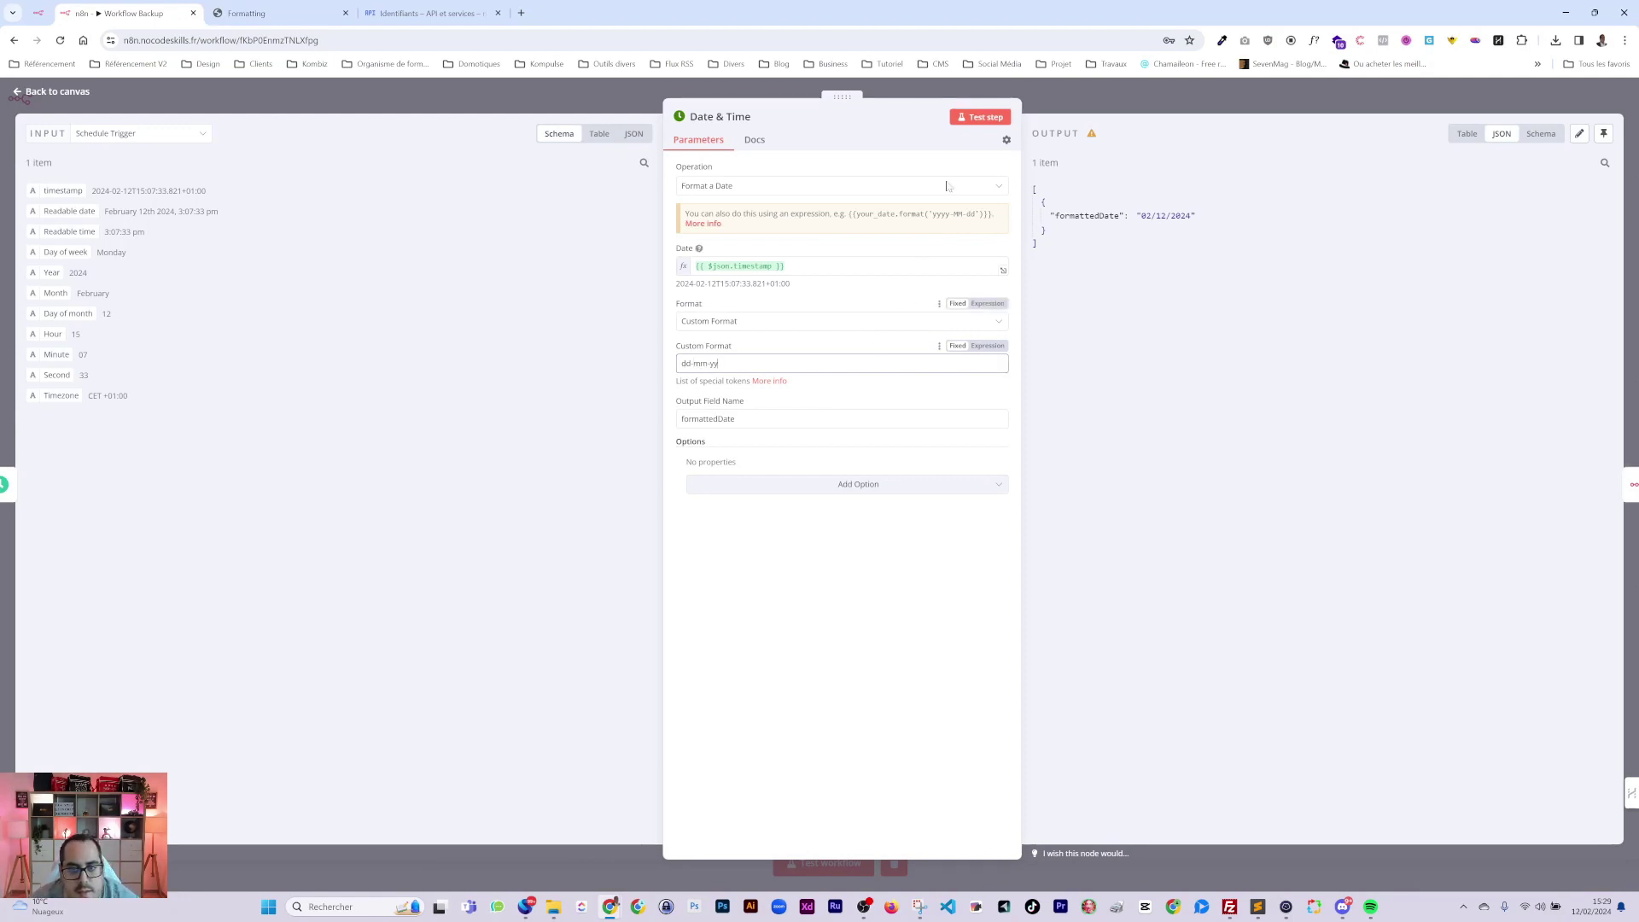
{"action": "type", "text": "MM"}
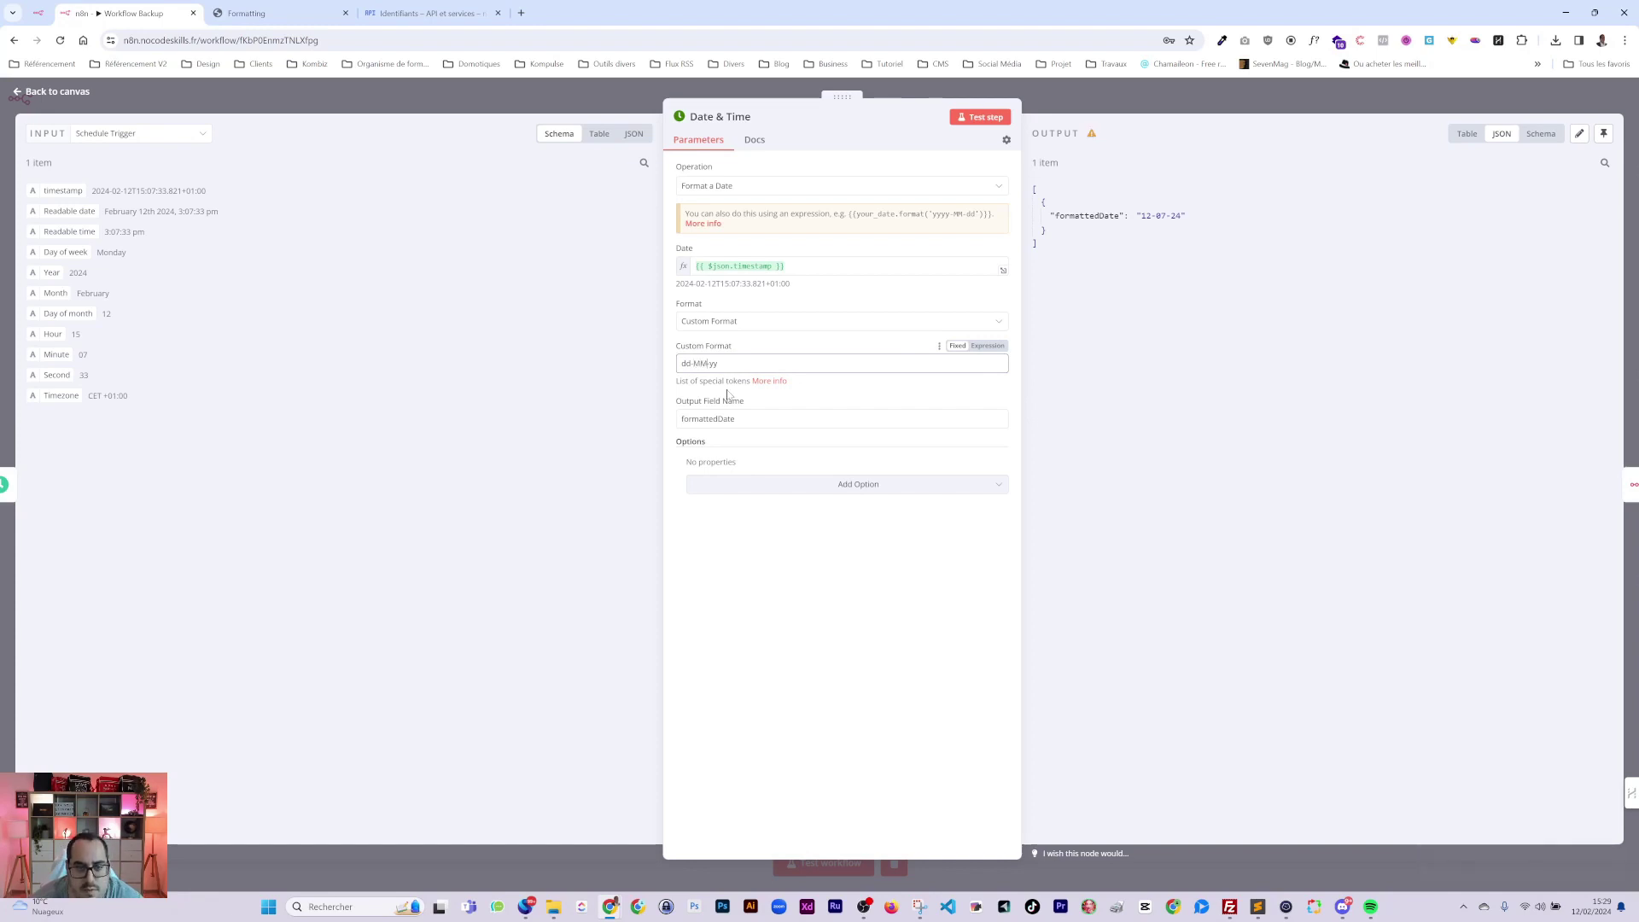
{"action": "left_click", "coordinate": [984, 117]}
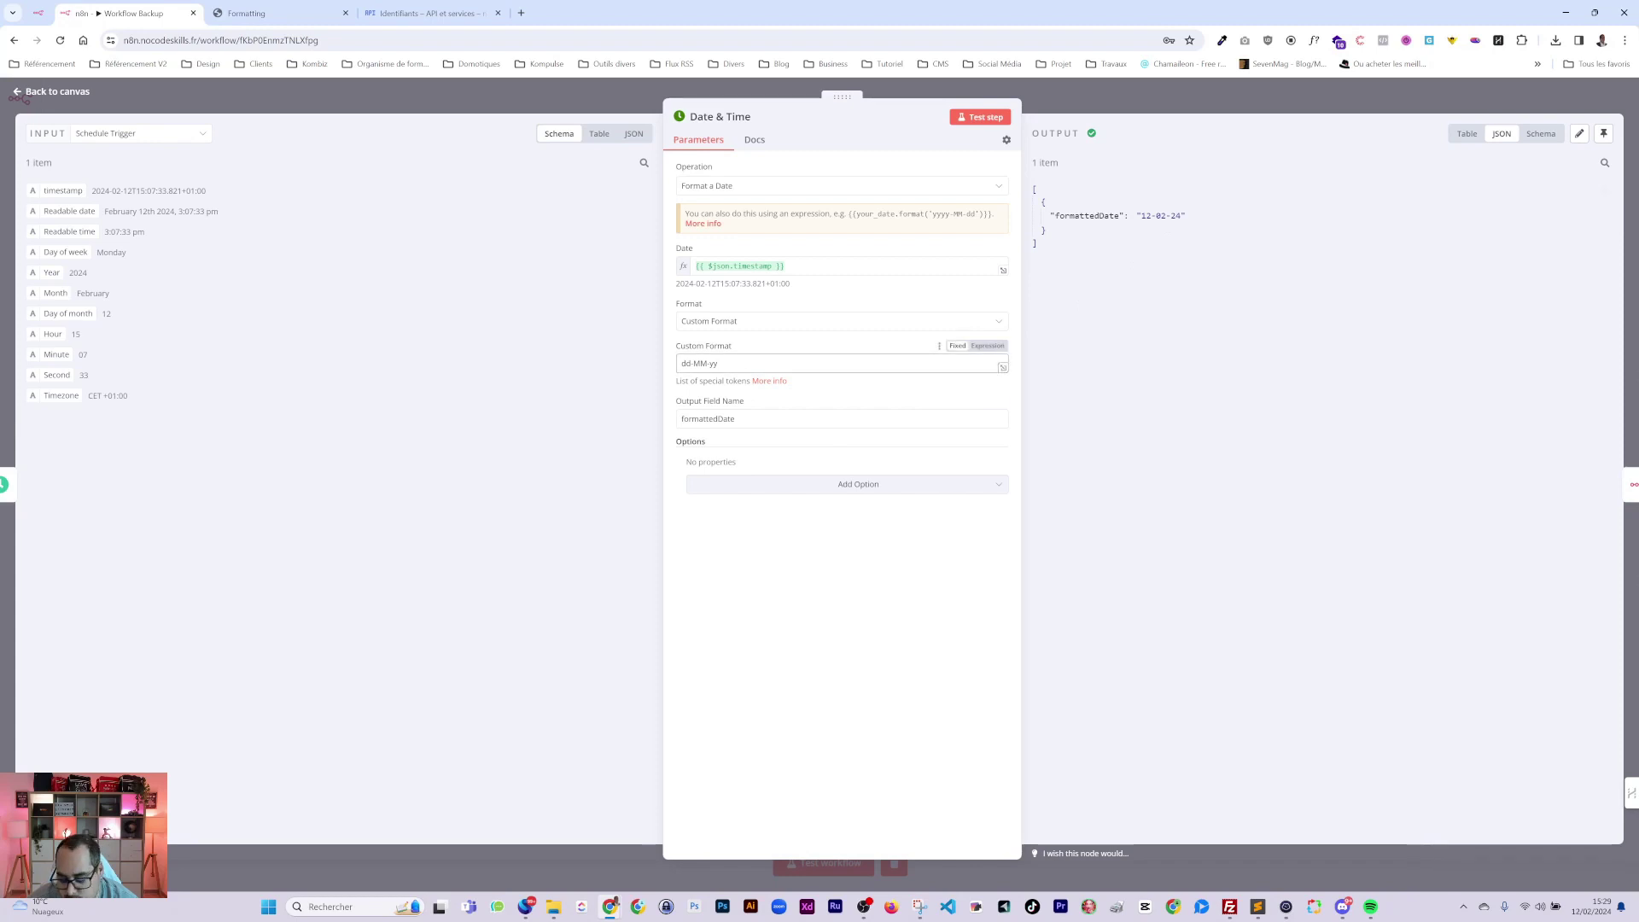
{"action": "left_click", "coordinate": [714, 364]}
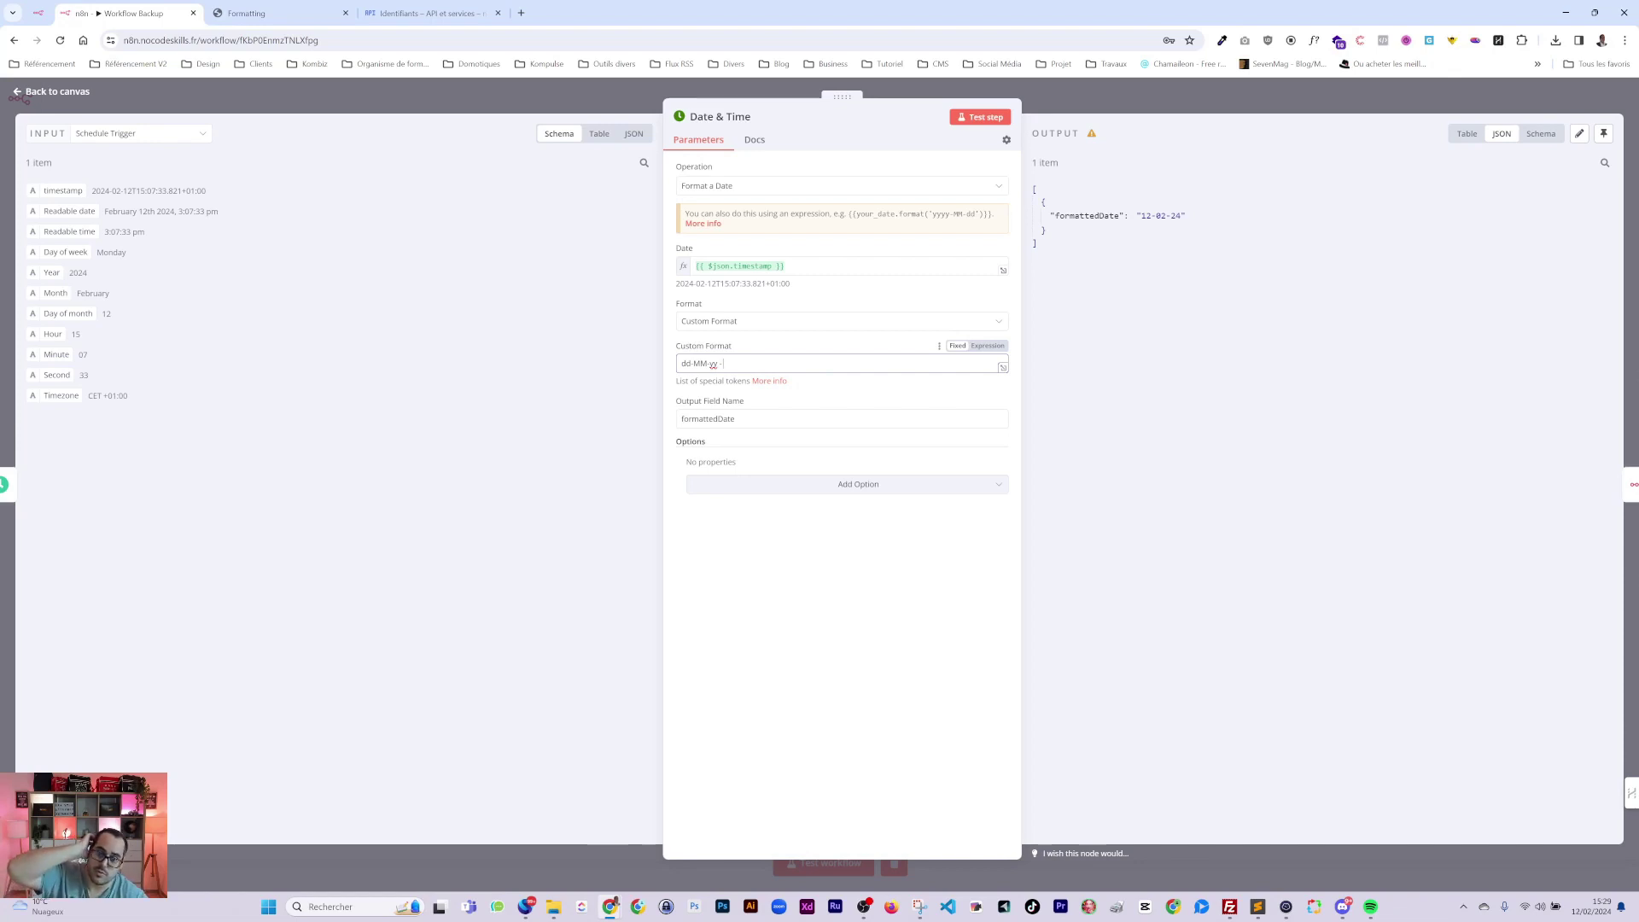
{"action": "type", "text": "- B"}
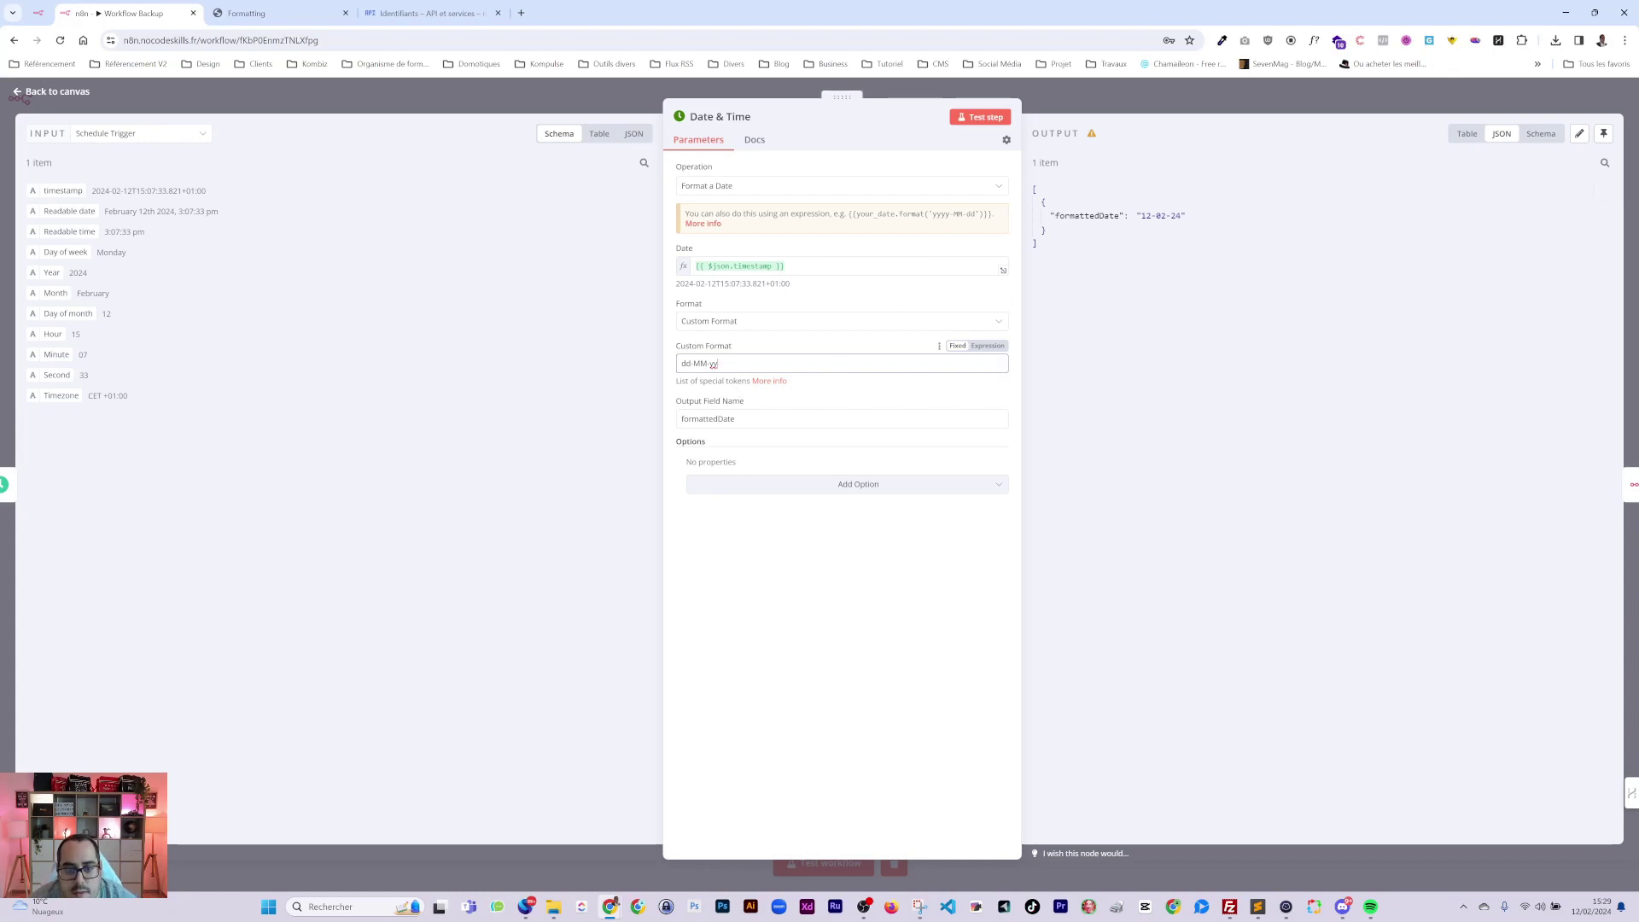
{"action": "key", "text": "Escape"}
Replace the Drive folder name with the expression {{$now.toFormat()}} via autocomplete.
{"action": "double_click", "coordinate": [1135, 469]}
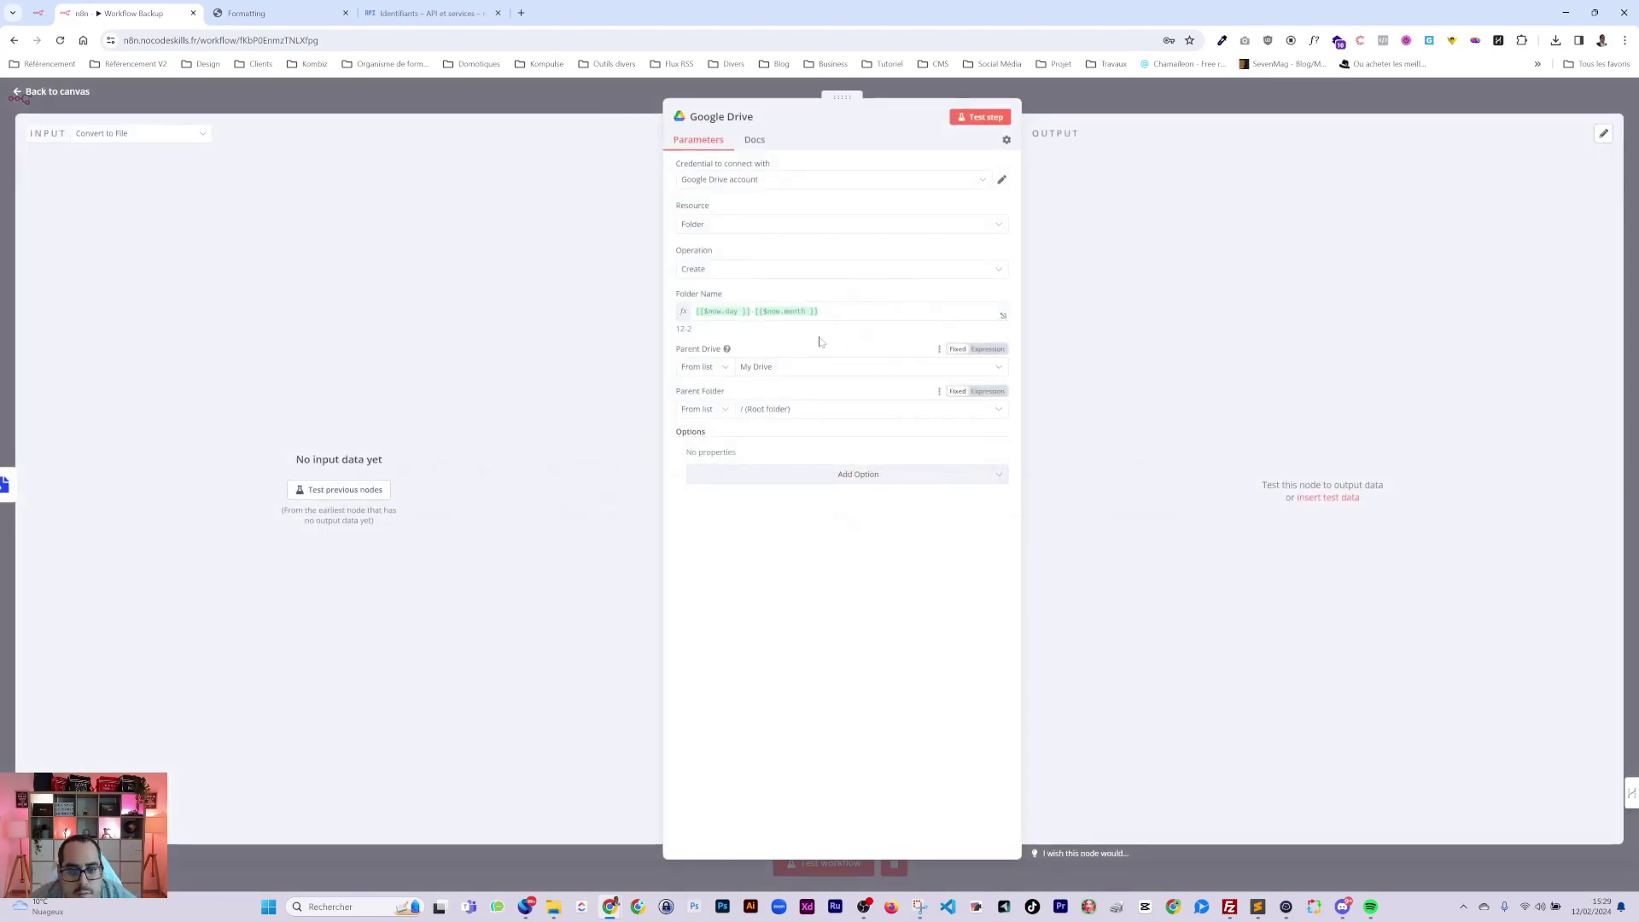
{"action": "left_click", "coordinate": [820, 313]}
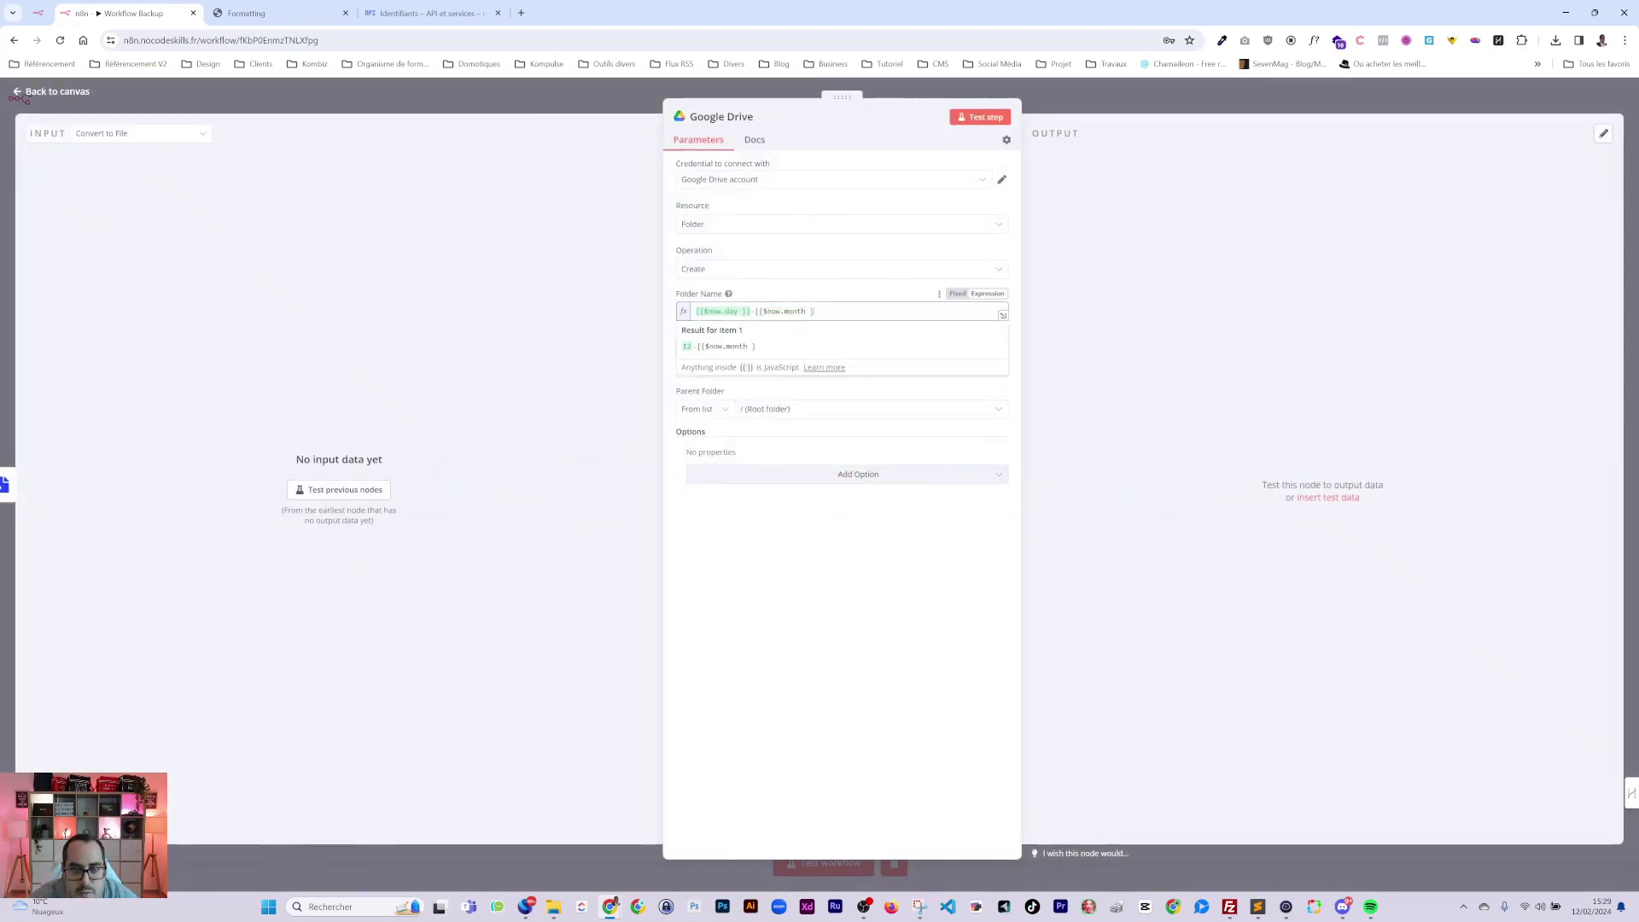
{"action": "key", "text": "ctrl+z"}
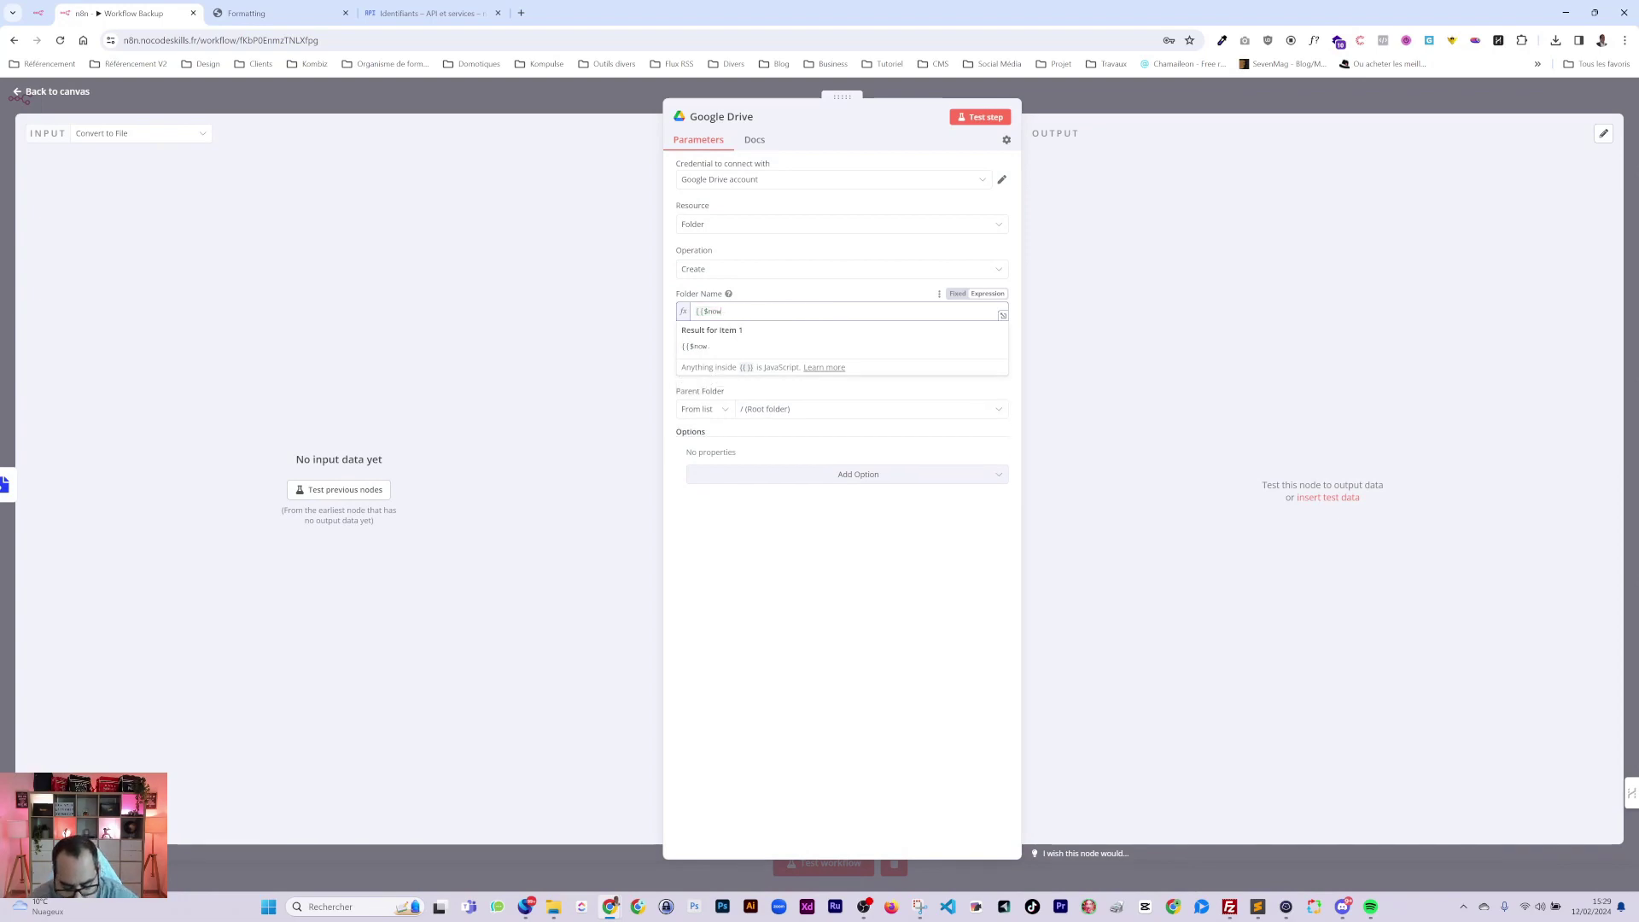
{"action": "type", "text": "}}"}
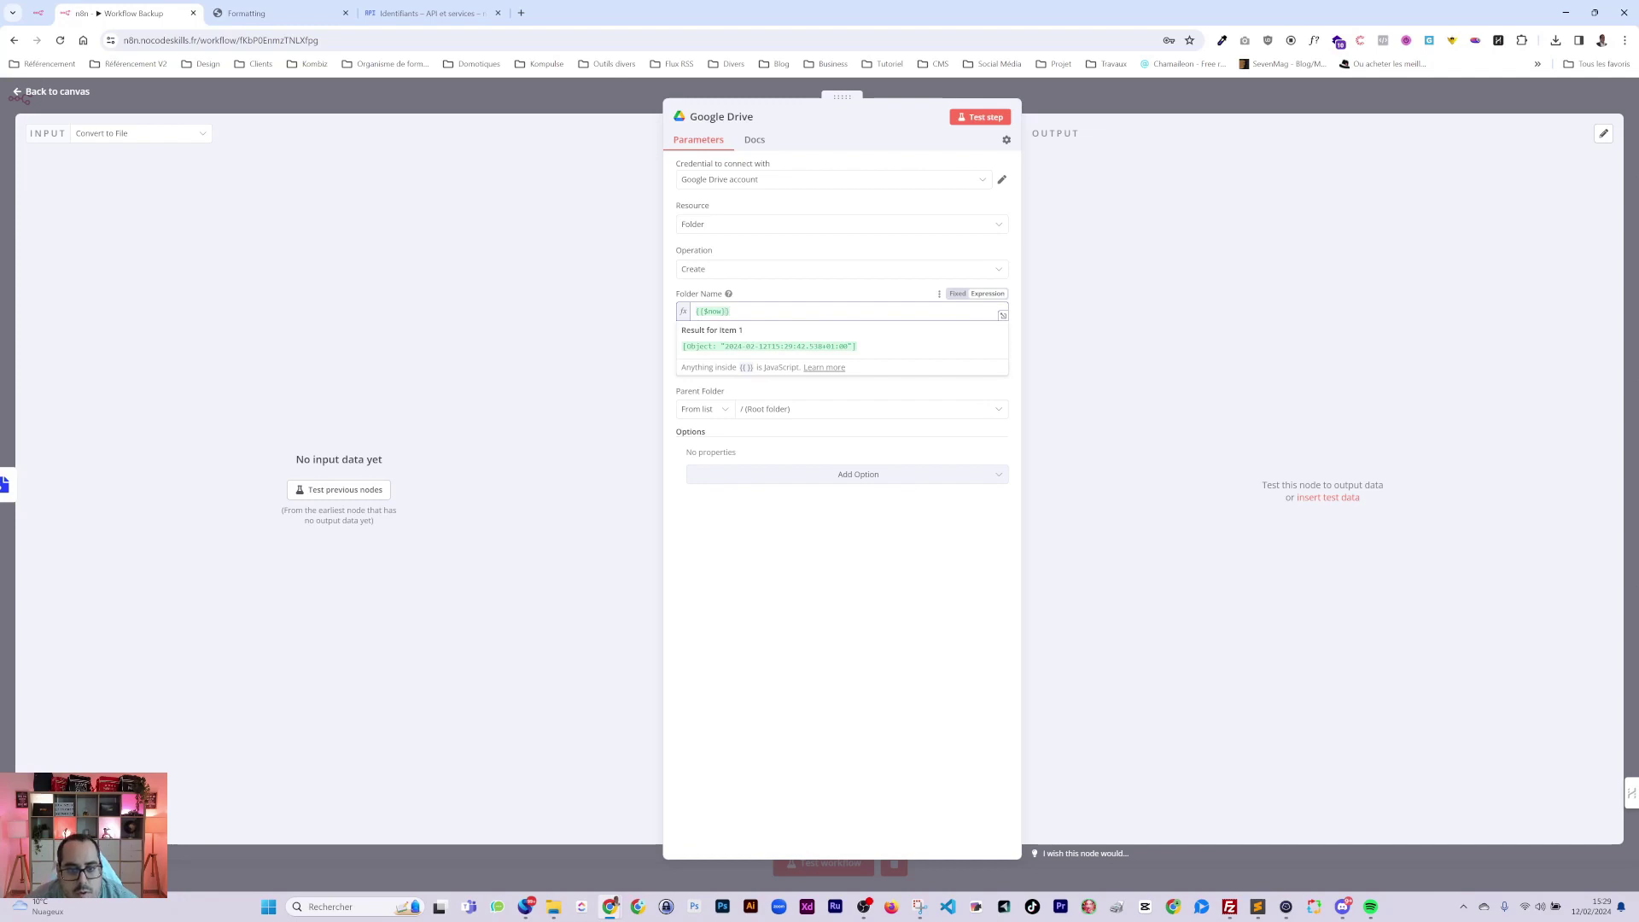
{"action": "type", "text": "."}
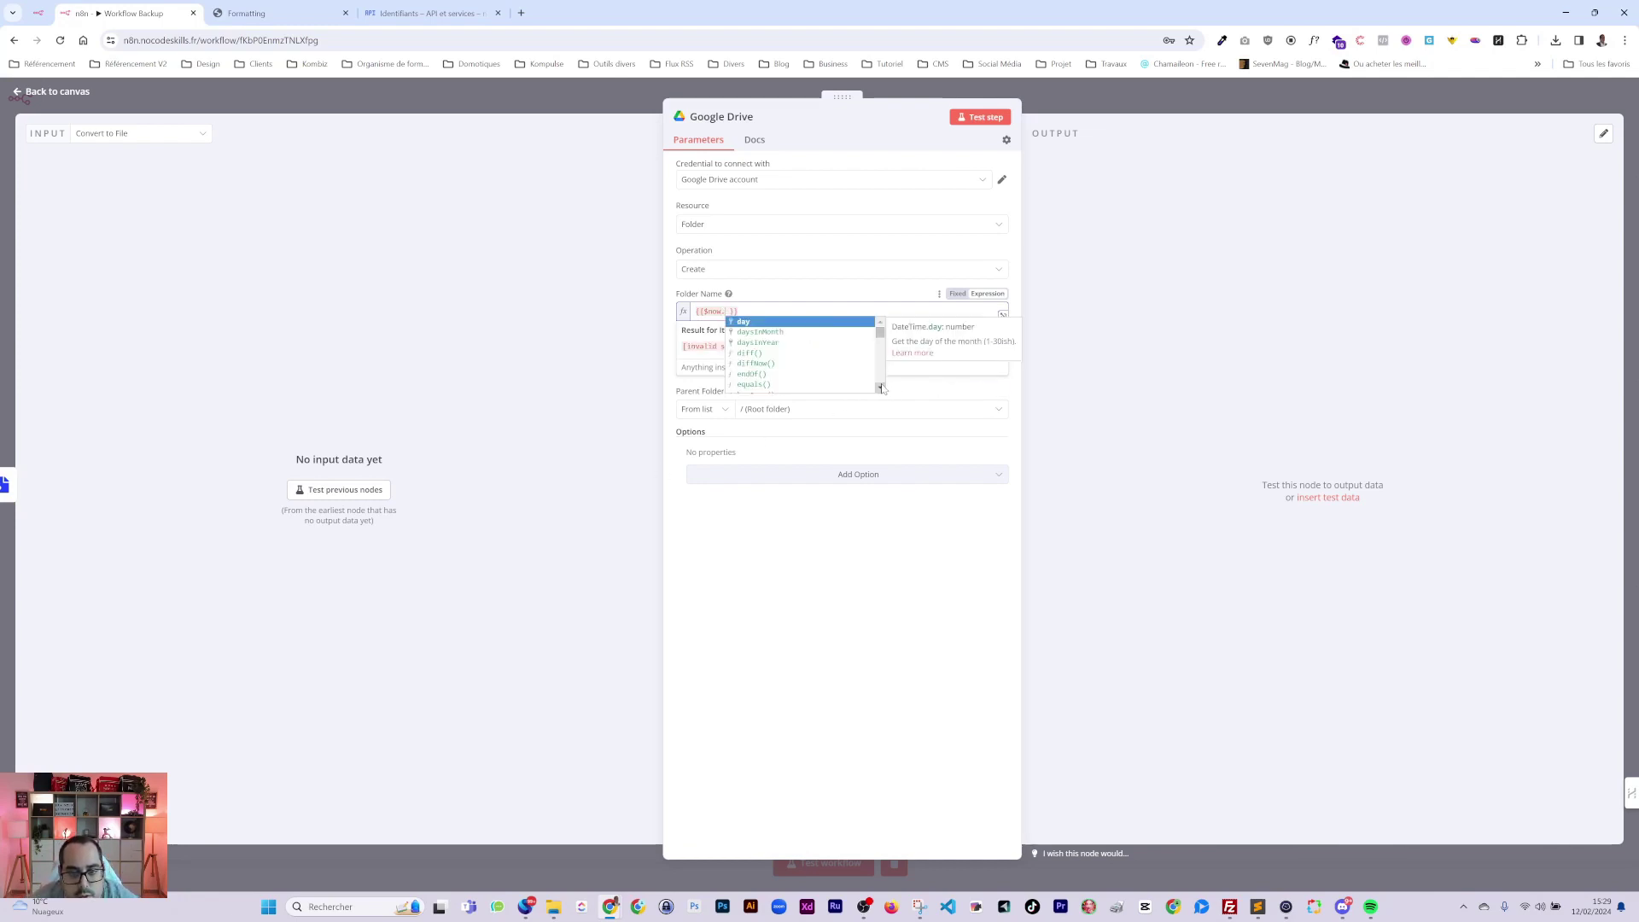
{"action": "key", "text": "Escape"}
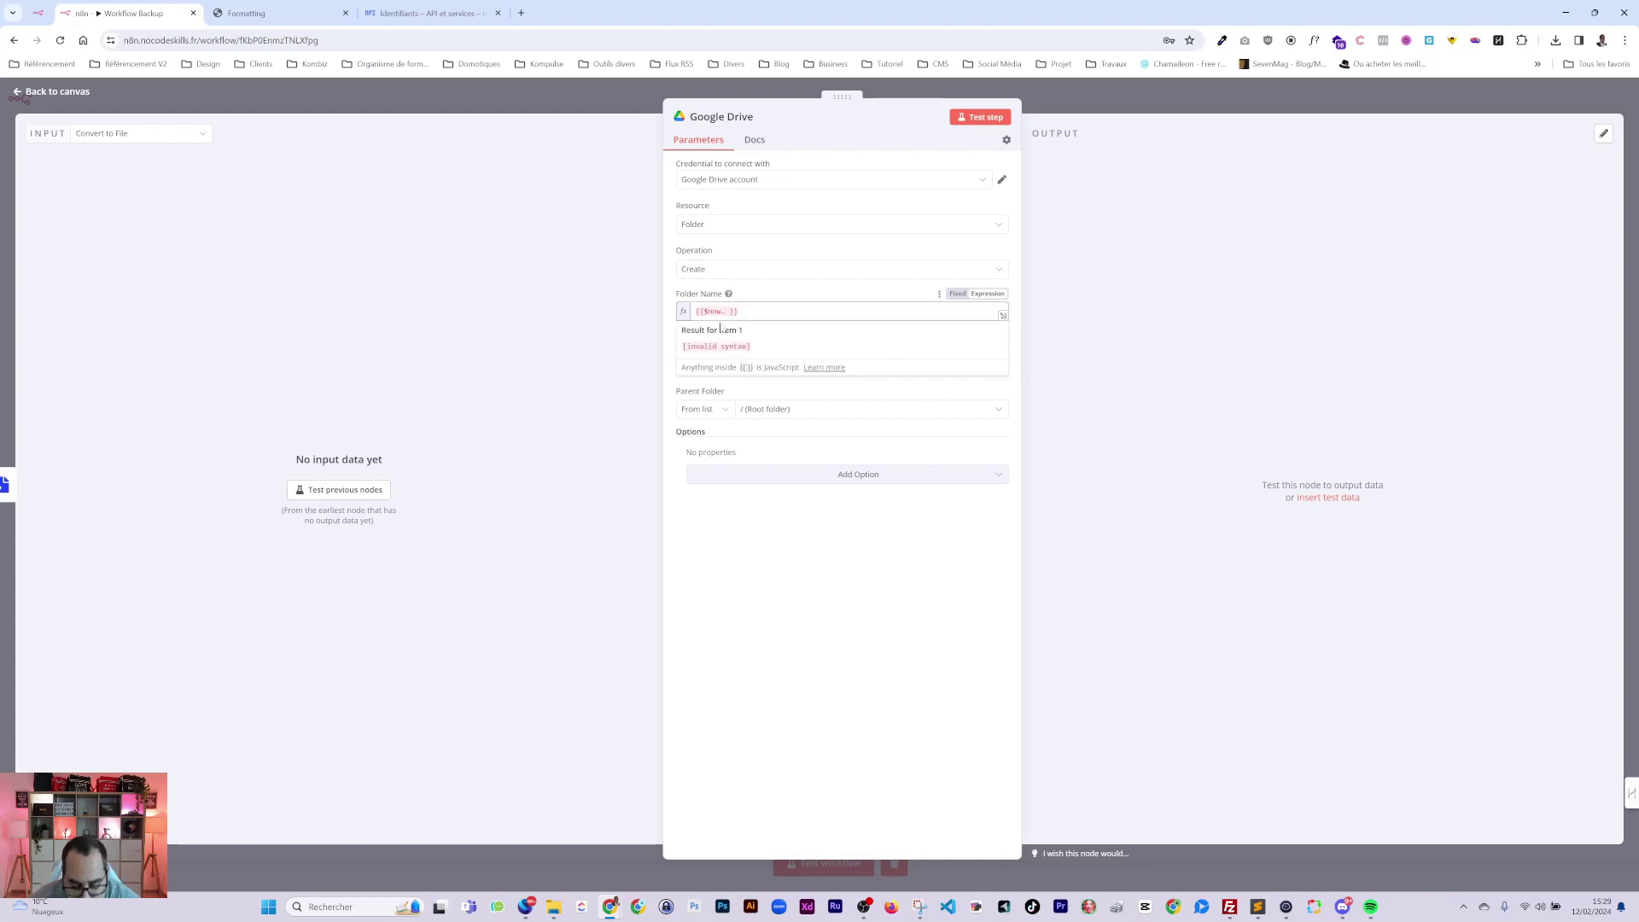
{"action": "key", "text": "BackSpace"}
{"action": "type", "text": "."}
{"action": "key", "text": "Down"}
{"action": "key", "text": "Down"}
{"action": "key", "text": "Down"}
{"action": "key", "text": "Down"}
{"action": "key", "text": "Down"}
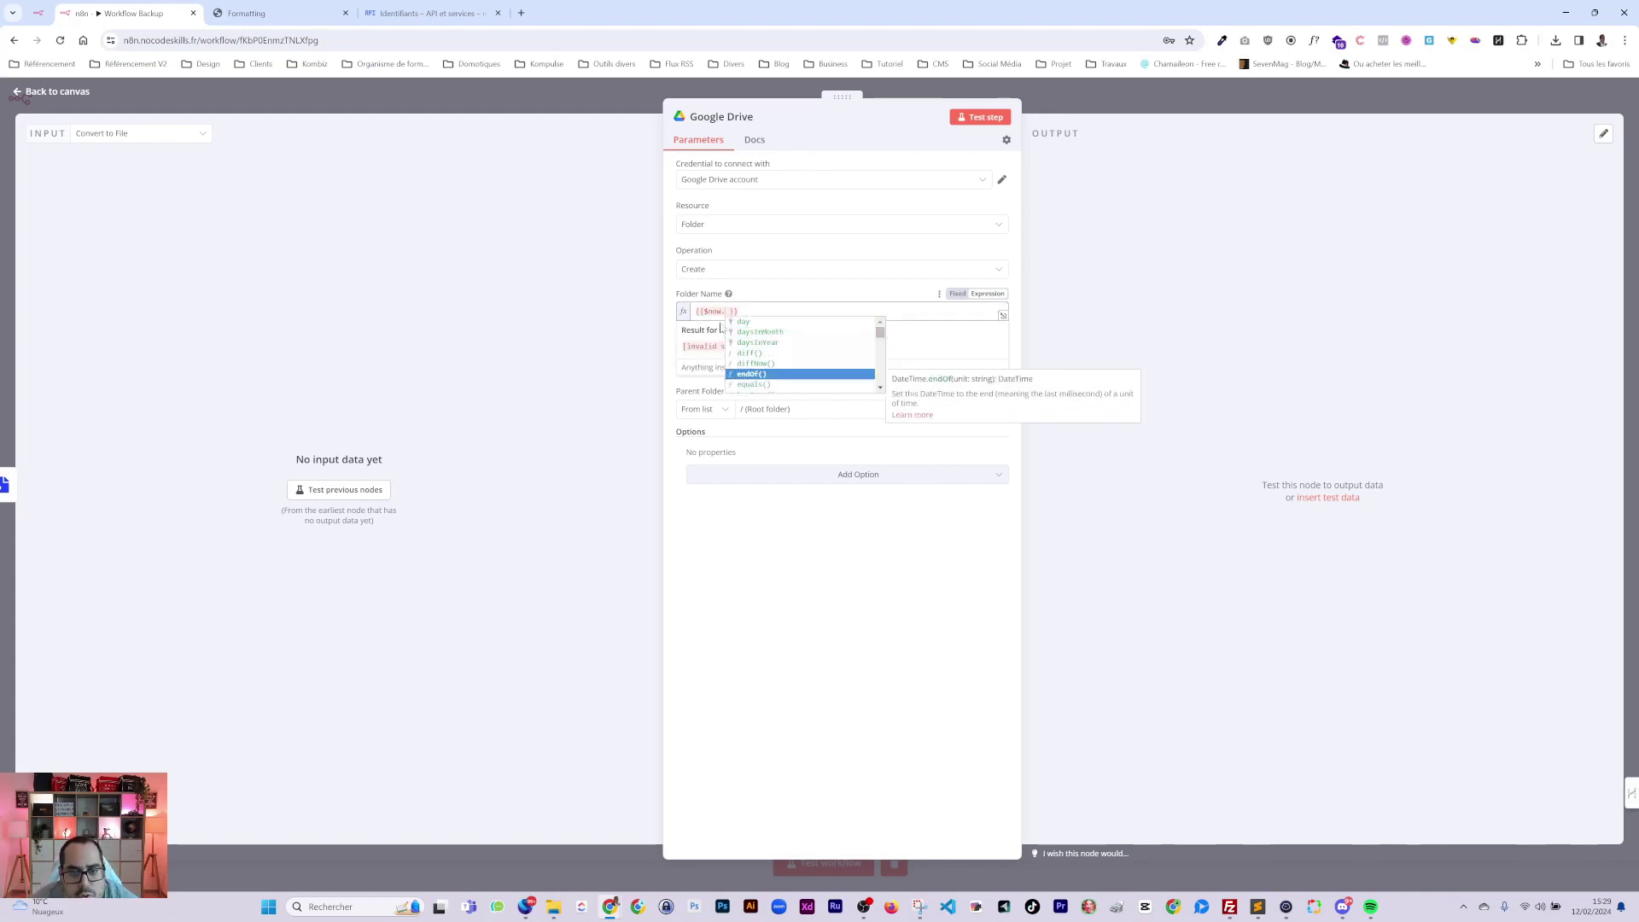
{"action": "key", "text": "Down"}
{"action": "key", "text": "Down"}
{"action": "key", "text": "Down"}
{"action": "key", "text": "Down"}
{"action": "key", "text": "Down"}
{"action": "key", "text": "Down"}
{"action": "key", "text": "Down"}
{"action": "key", "text": "Down"}
{"action": "key", "text": "Down"}
{"action": "key", "text": "Down"}
{"action": "key", "text": "Down"}
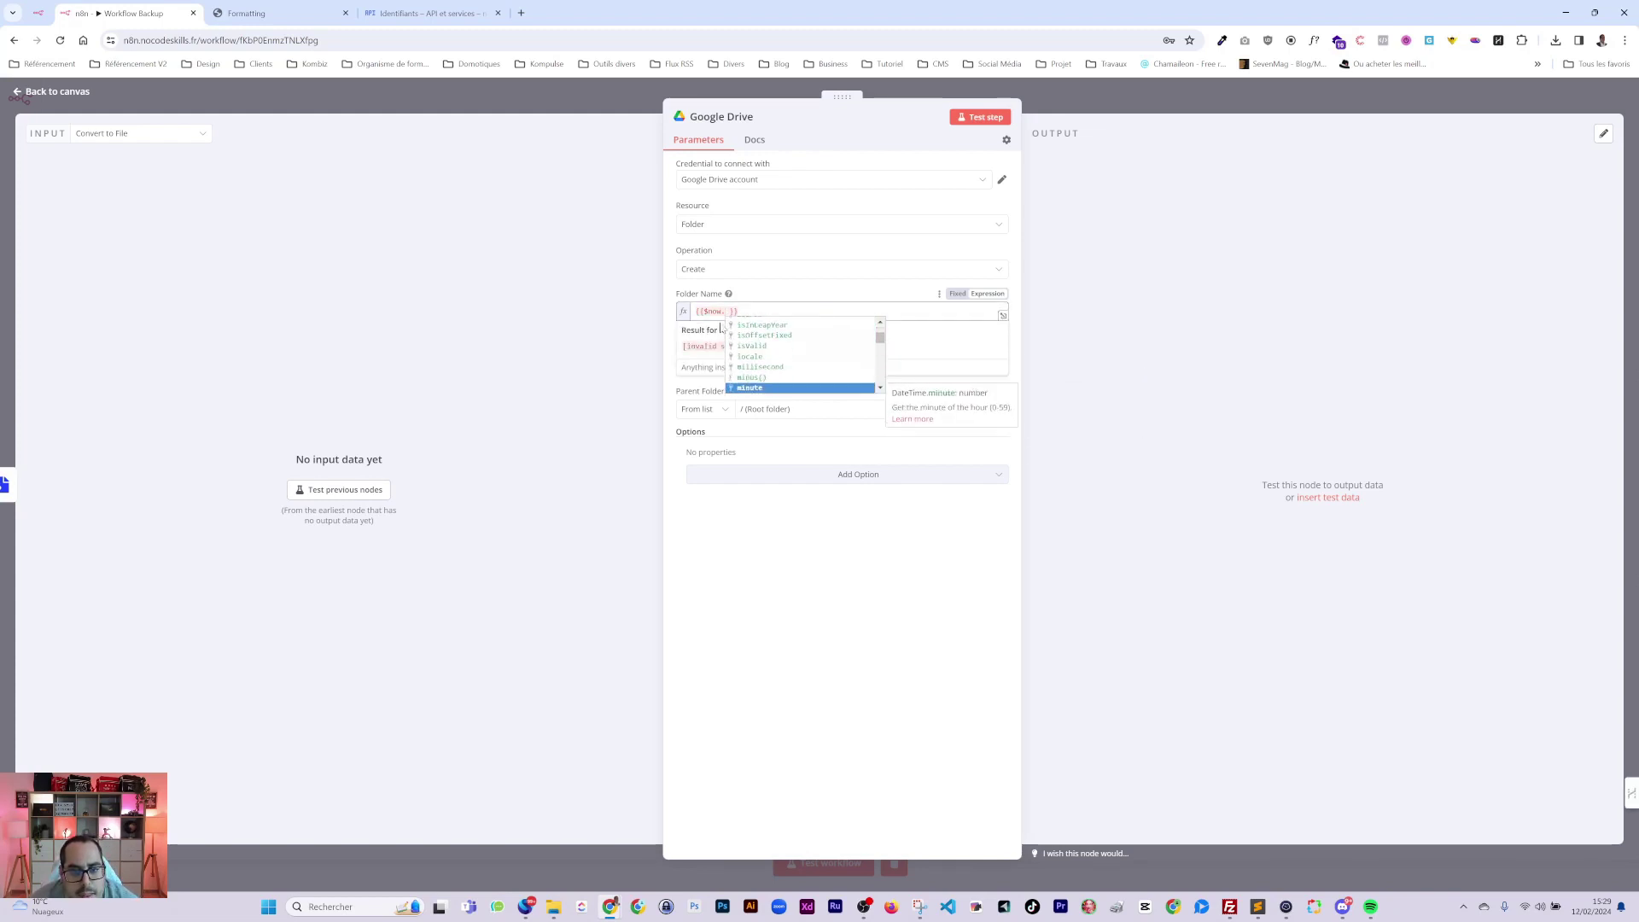
{"action": "key", "text": "Down"}
{"action": "key", "text": "Down"}
{"action": "key", "text": "Down"}
{"action": "key", "text": "Down"}
{"action": "key", "text": "Down"}
{"action": "key", "text": "Down"}
{"action": "key", "text": "Down"}
{"action": "key", "text": "Down"}
{"action": "key", "text": "Down"}
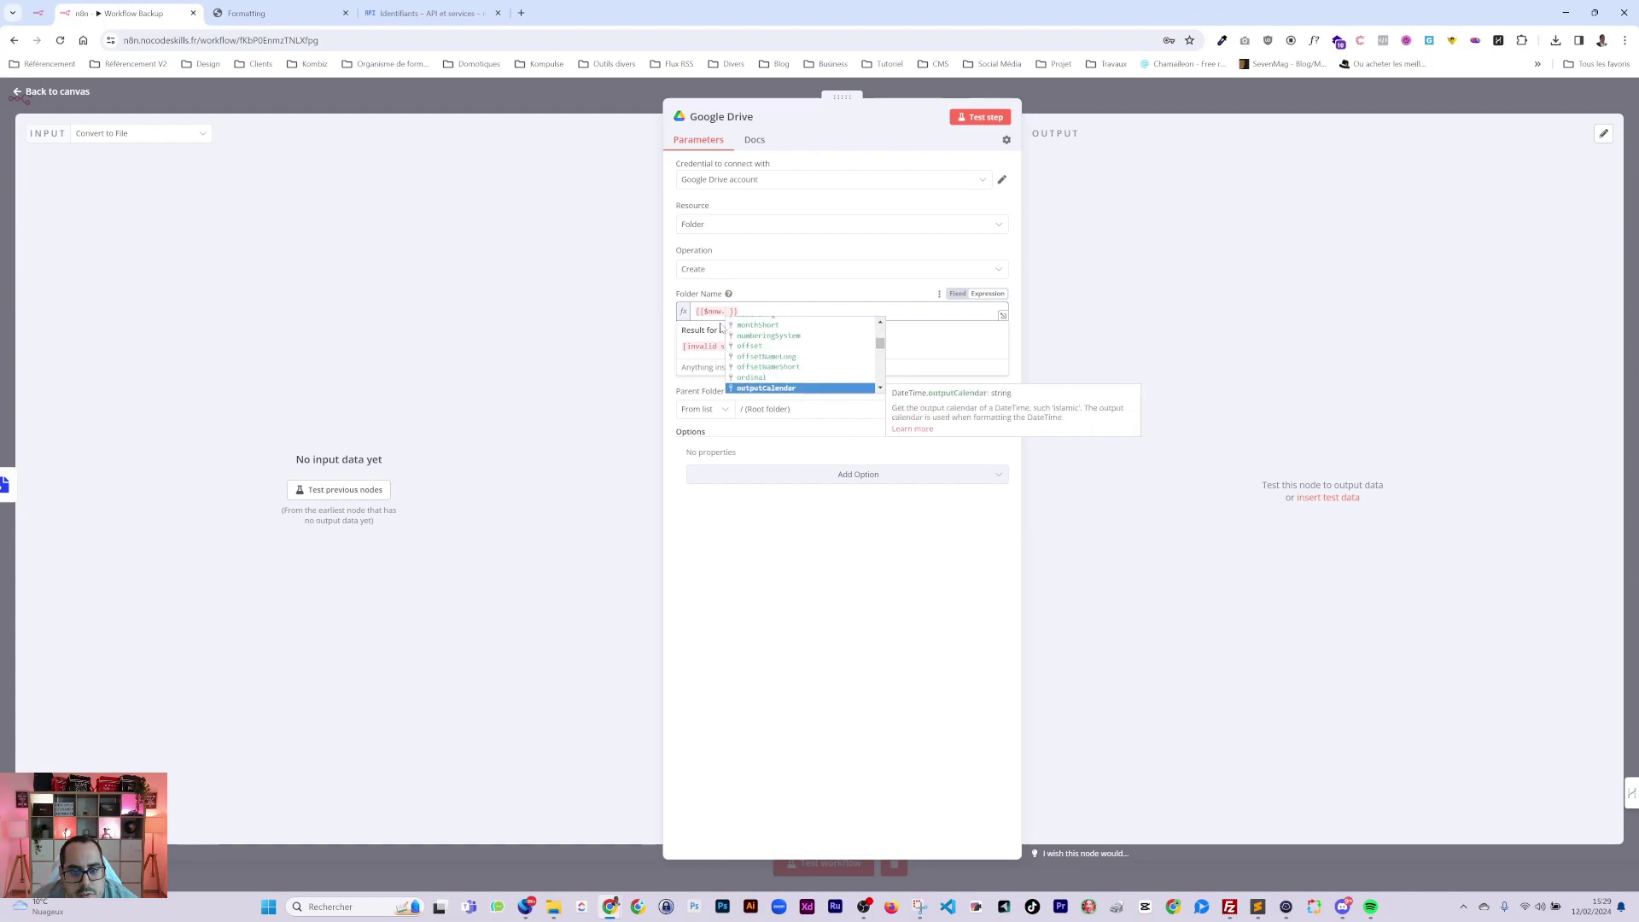
{"action": "key", "text": "Down"}
{"action": "key", "text": "Down"}
{"action": "key", "text": "Down"}
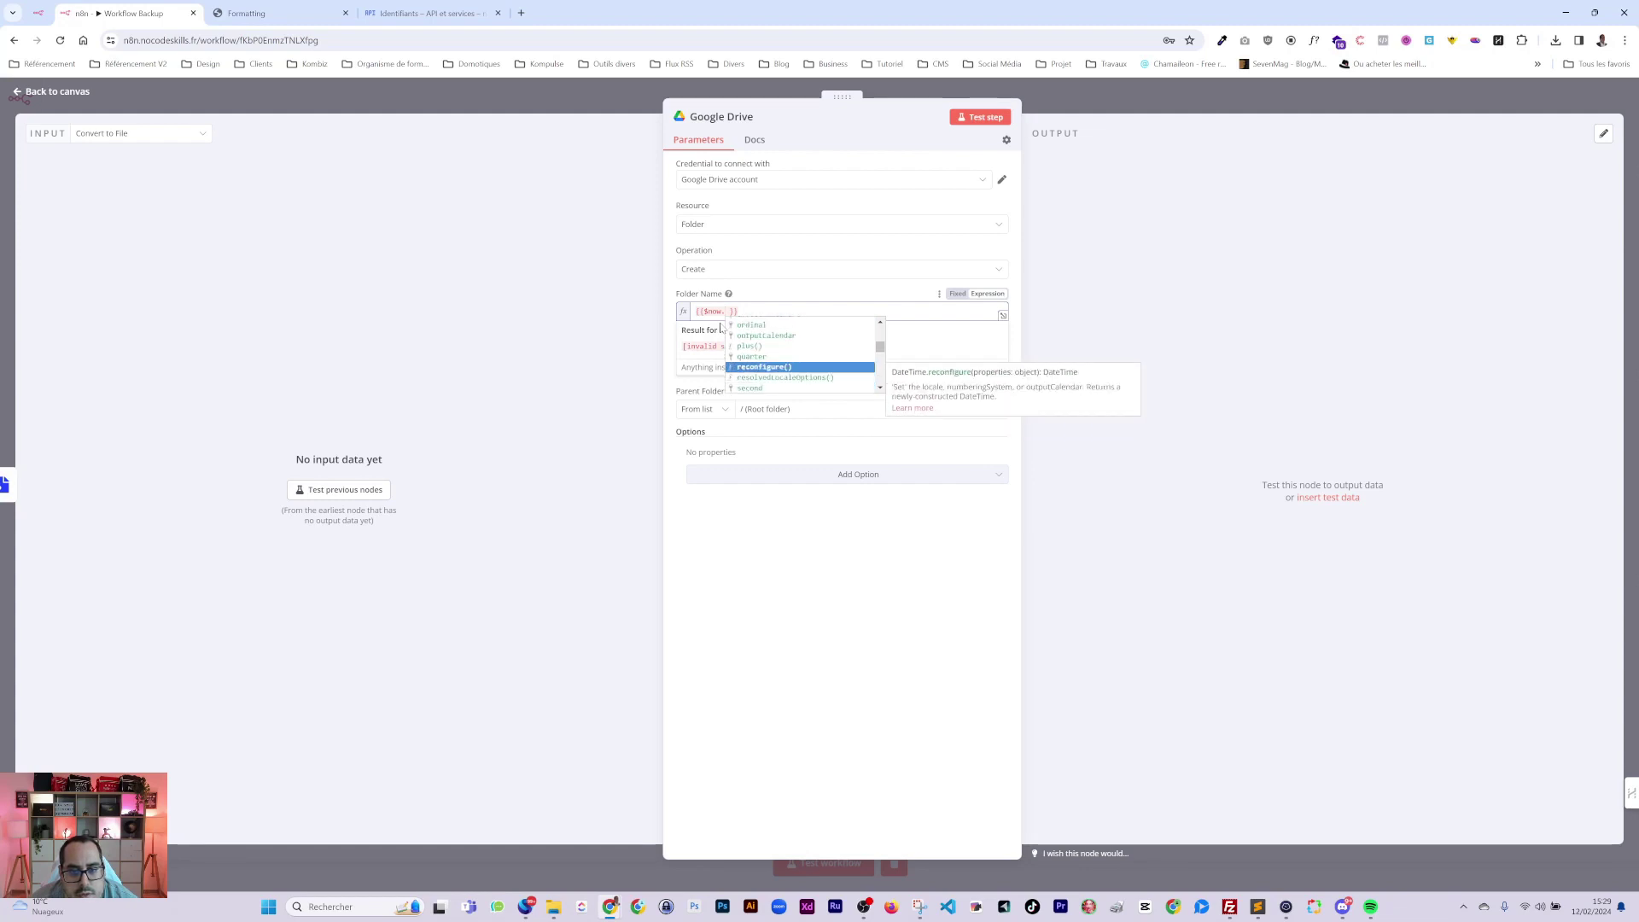
{"action": "key", "text": "Down"}
{"action": "key", "text": "Down"}
{"action": "key", "text": "Down"}
{"action": "key", "text": "Down"}
{"action": "key", "text": "Down"}
{"action": "key", "text": "Down"}
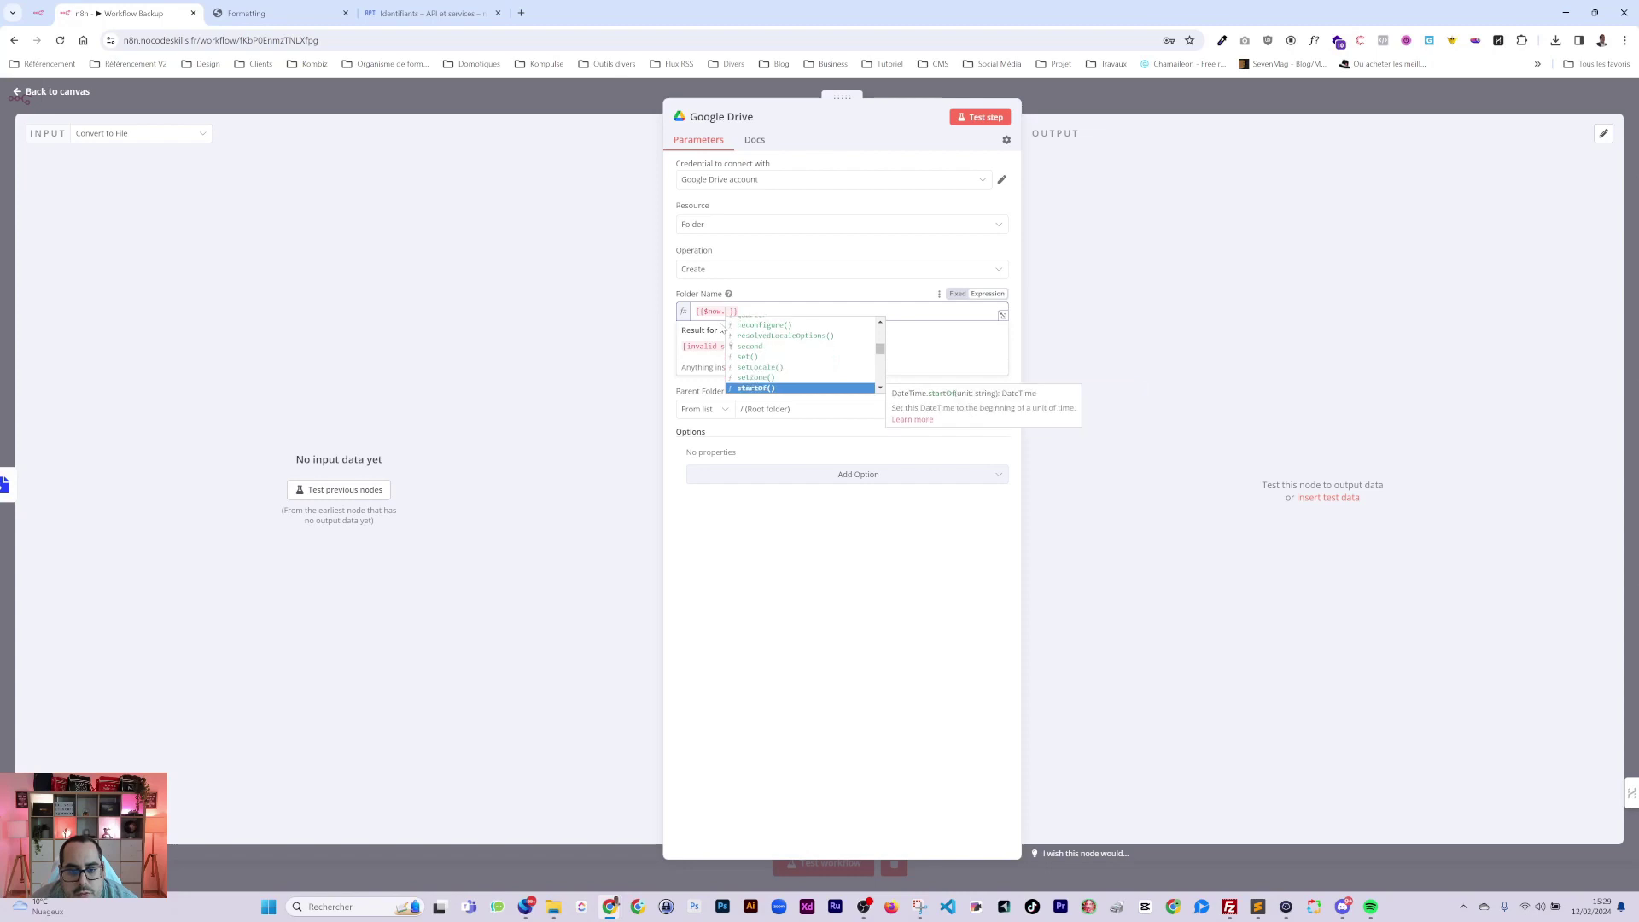
{"action": "key", "text": "Down"}
{"action": "key", "text": "Down"}
{"action": "key", "text": "Down"}
{"action": "key", "text": "Down"}
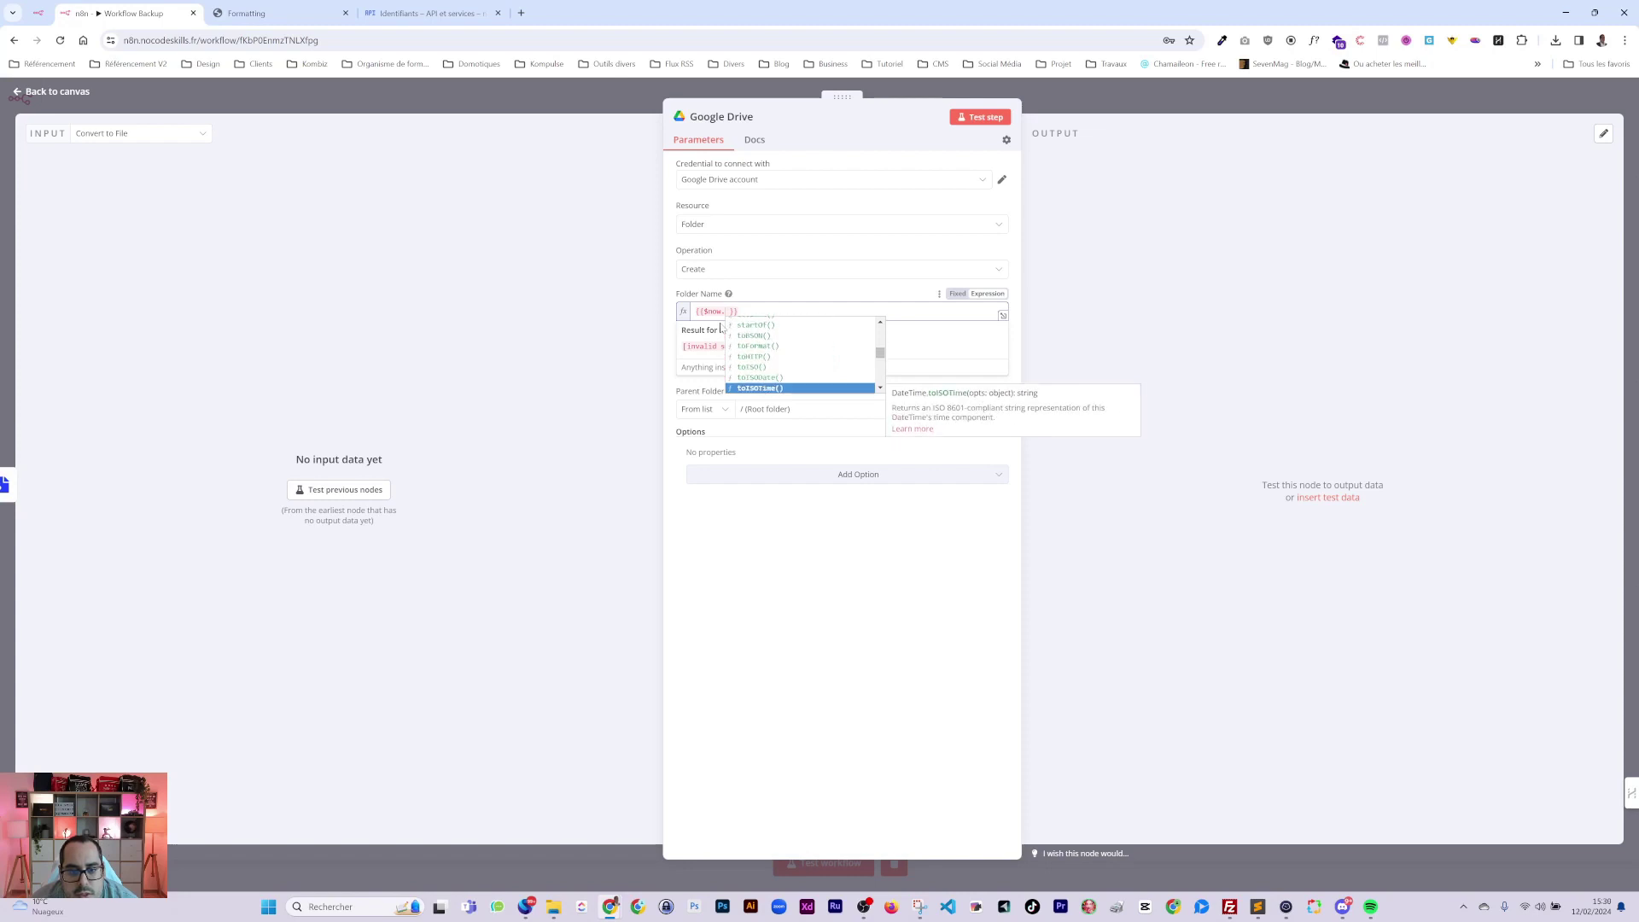
{"action": "key", "text": "Down"}
{"action": "key", "text": "Down"}
{"action": "key", "text": "Down"}
{"action": "key", "text": "Down"}
{"action": "key", "text": "Down"}
{"action": "key", "text": "Down"}
{"action": "key", "text": "Down"}
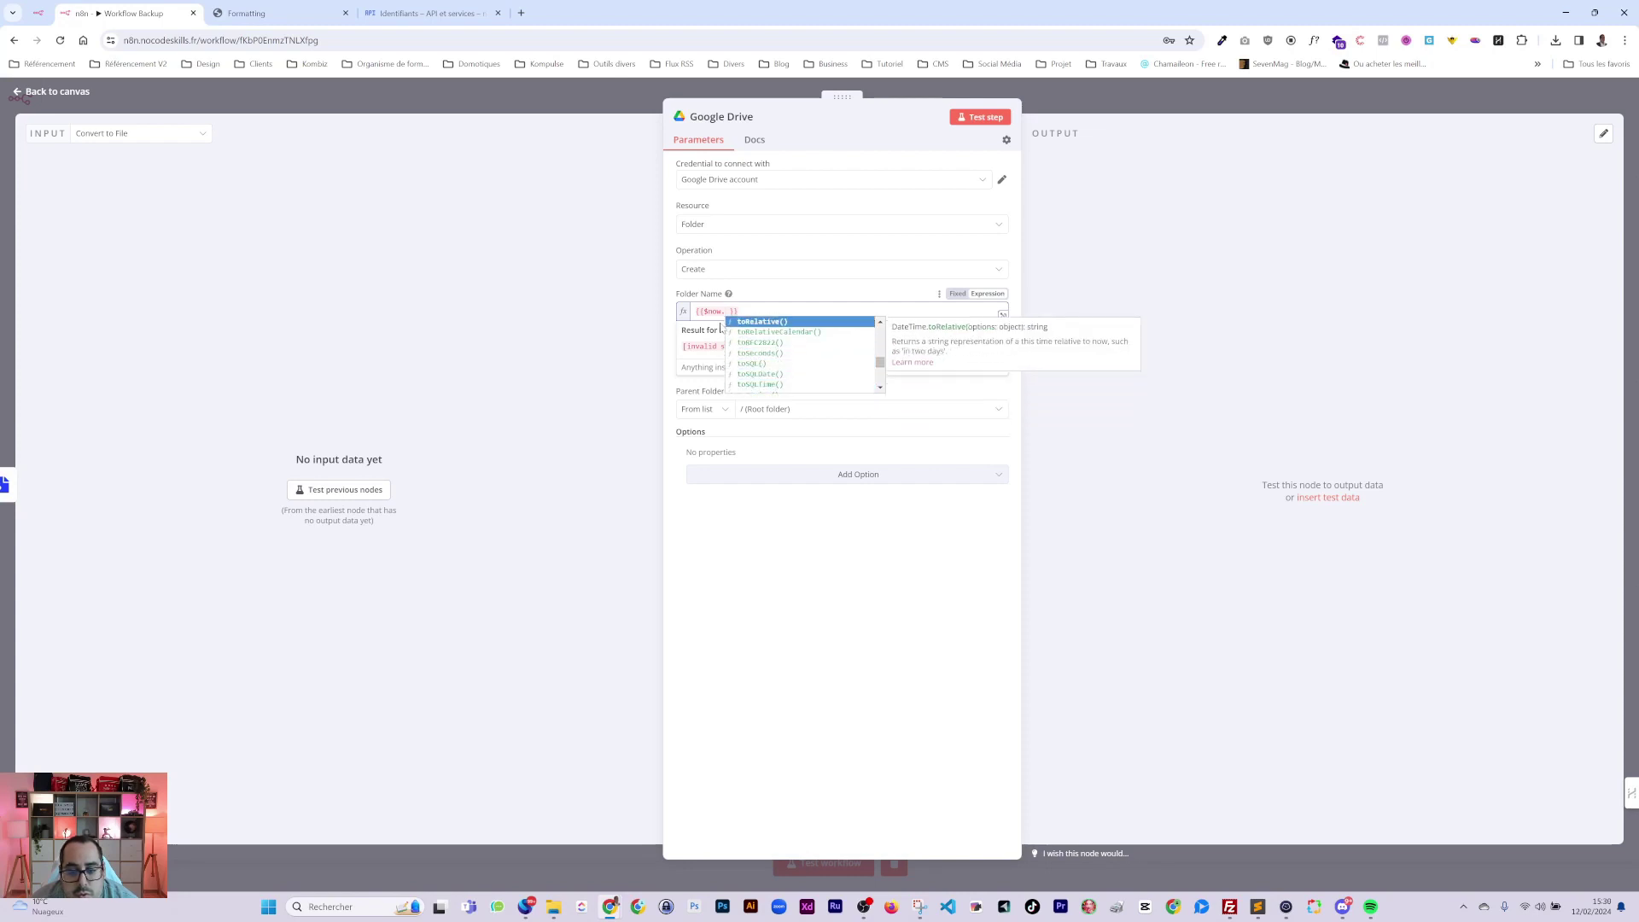
{"action": "key", "text": "Up"}
{"action": "key", "text": "Up"}
{"action": "key", "text": "Up"}
{"action": "key", "text": "Up"}
{"action": "key", "text": "Up"}
{"action": "key", "text": "Up"}
{"action": "key", "text": "Up"}
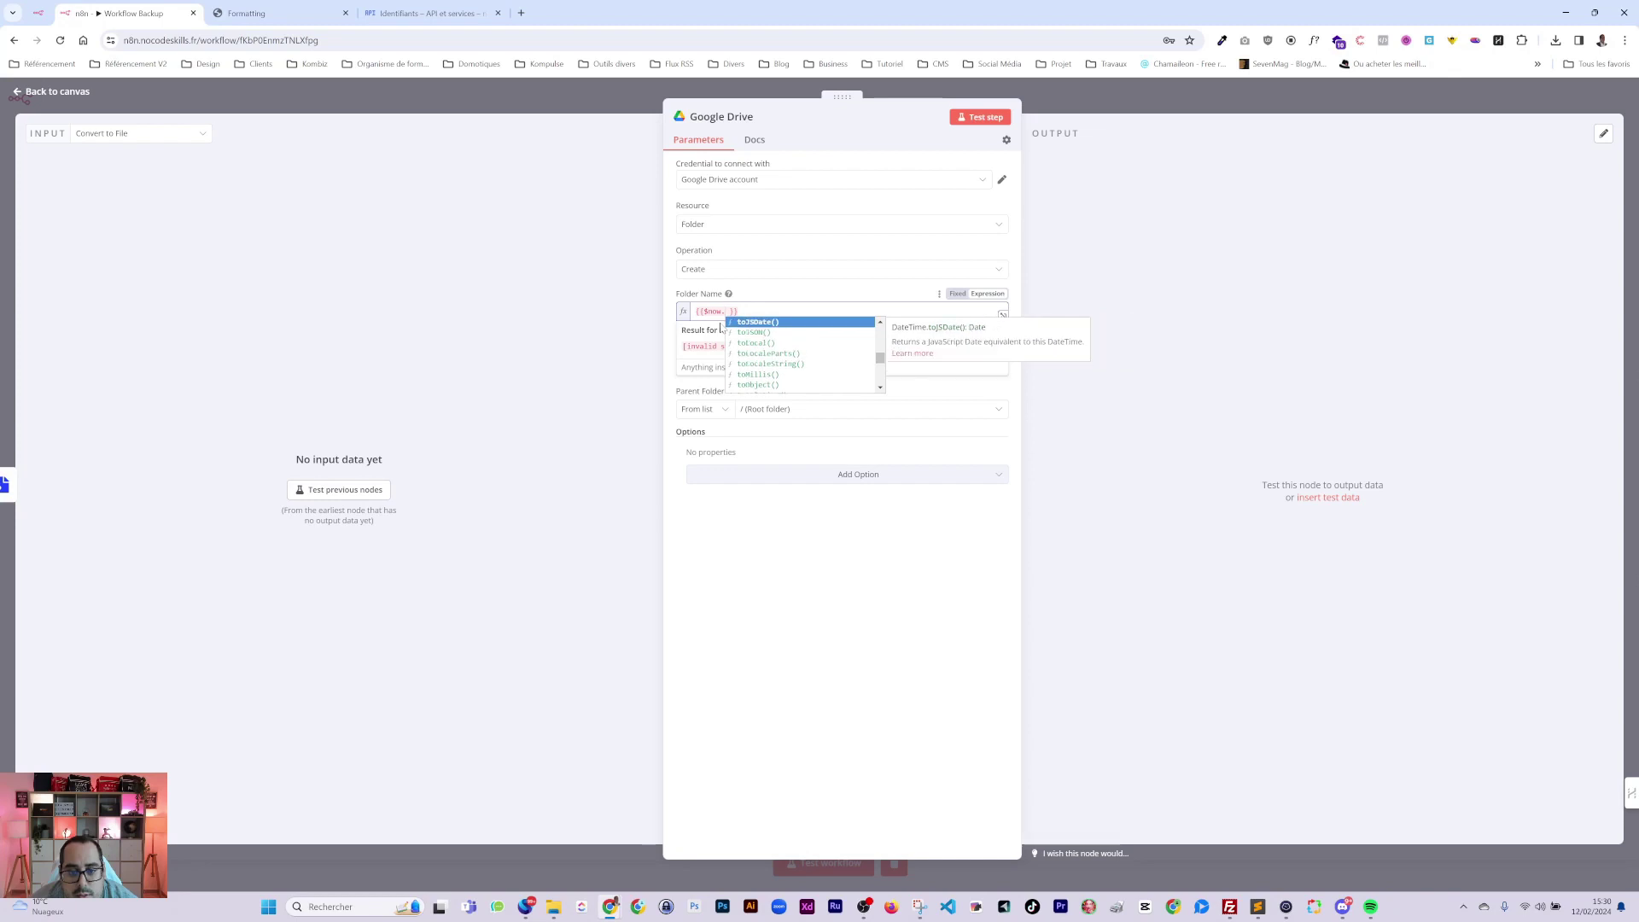
{"action": "key", "text": "Down"}
{"action": "key", "text": "Down"}
{"action": "key", "text": "Up"}
{"action": "key", "text": "Up"}
{"action": "key", "text": "Up"}
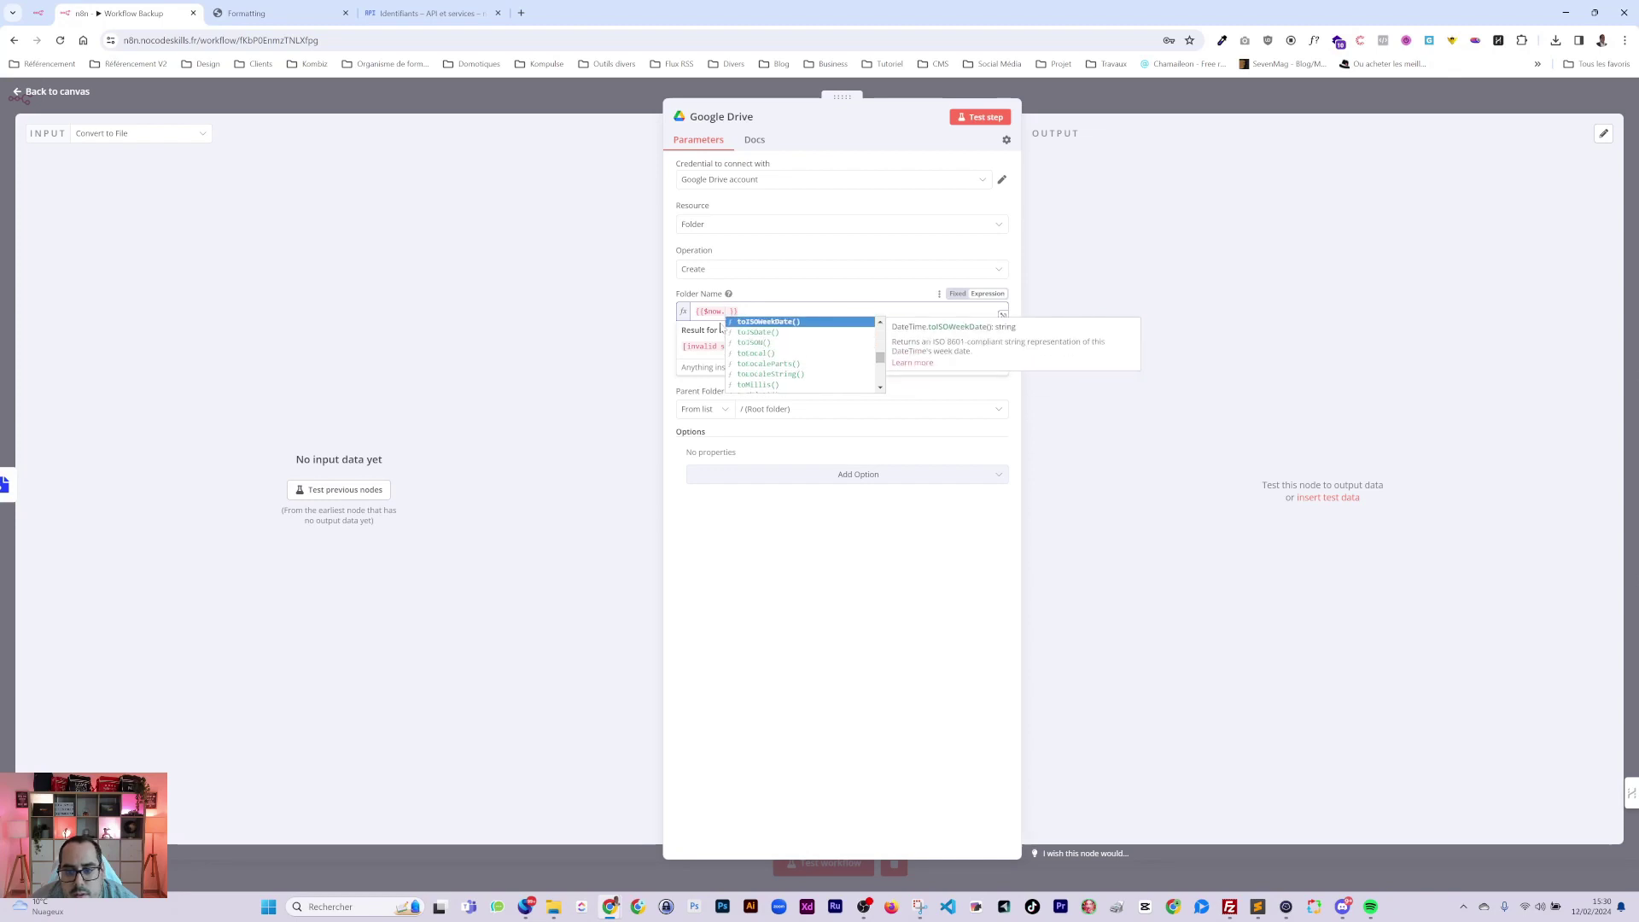
{"action": "key", "text": "Down"}
{"action": "key", "text": "Up"}
{"action": "key", "text": "Up"}
{"action": "key", "text": "Up"}
{"action": "key", "text": "Up"}
{"action": "key", "text": "Up"}
{"action": "key", "text": "Up"}
{"action": "key", "text": "Up"}
{"action": "key", "text": "Up"}
{"action": "key", "text": "Up"}
{"action": "key", "text": "Up"}
{"action": "key", "text": "Up"}
{"action": "key", "text": "Up"}
{"action": "key", "text": "Up"}
{"action": "key", "text": "Up"}
{"action": "key", "text": "Up"}
{"action": "key", "text": "Up"}
{"action": "key", "text": "Up"}
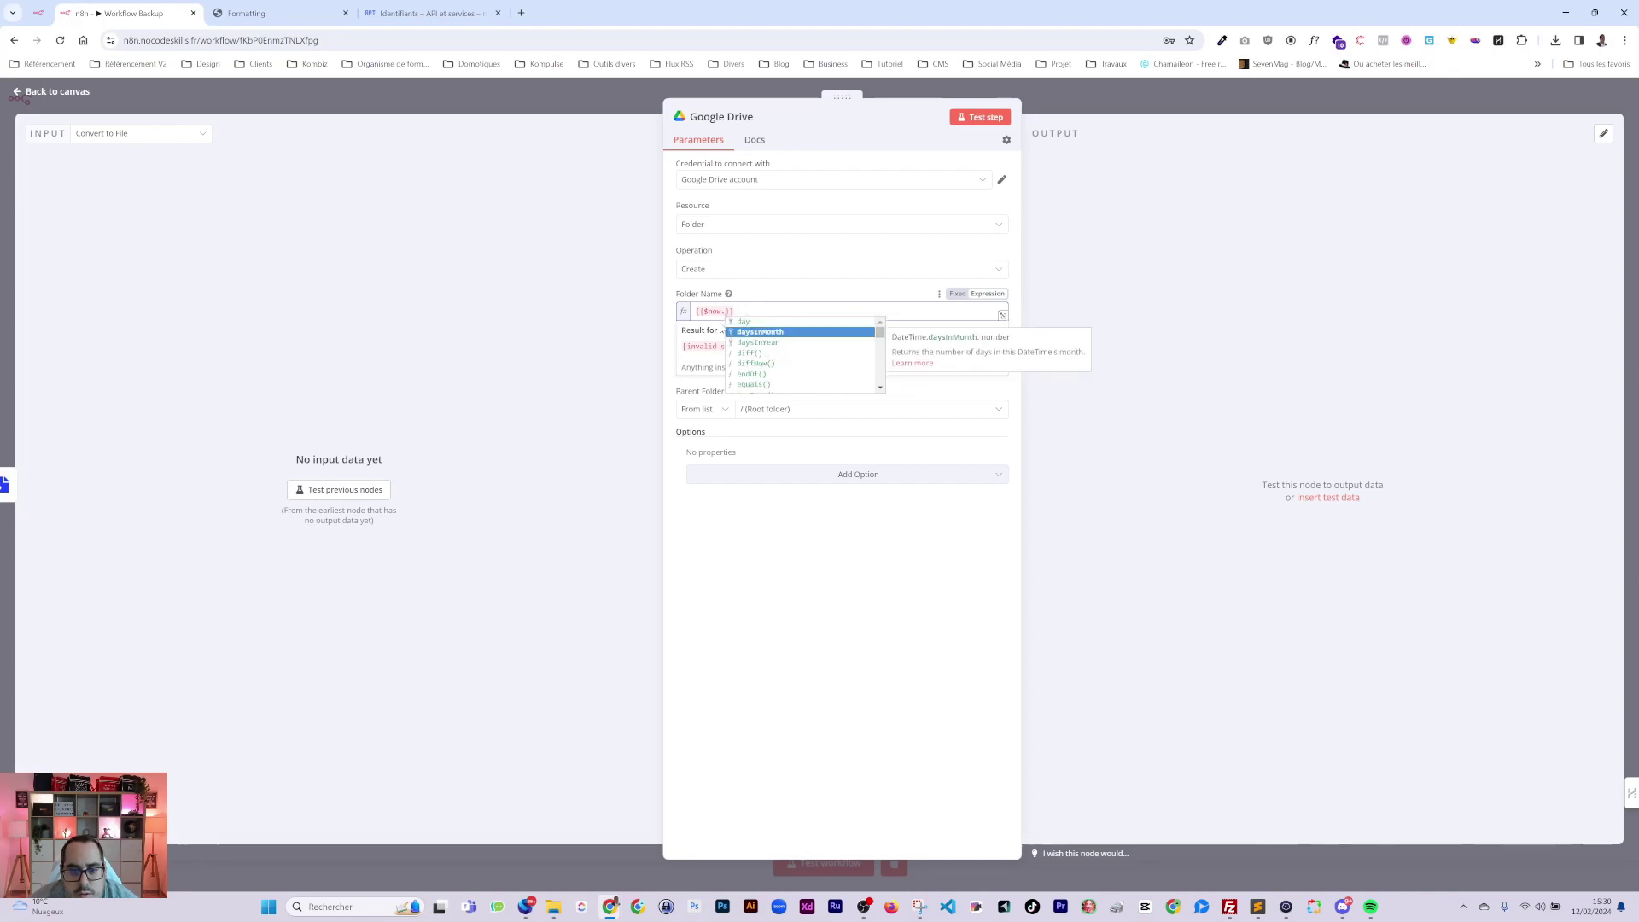
{"action": "key", "text": "Down"}
{"action": "key", "text": "Down"}
{"action": "key", "text": "Down"}
{"action": "key", "text": "Down"}
{"action": "key", "text": "Down"}
{"action": "key", "text": "Down"}
{"action": "key", "text": "Down"}
{"action": "key", "text": "Down"}
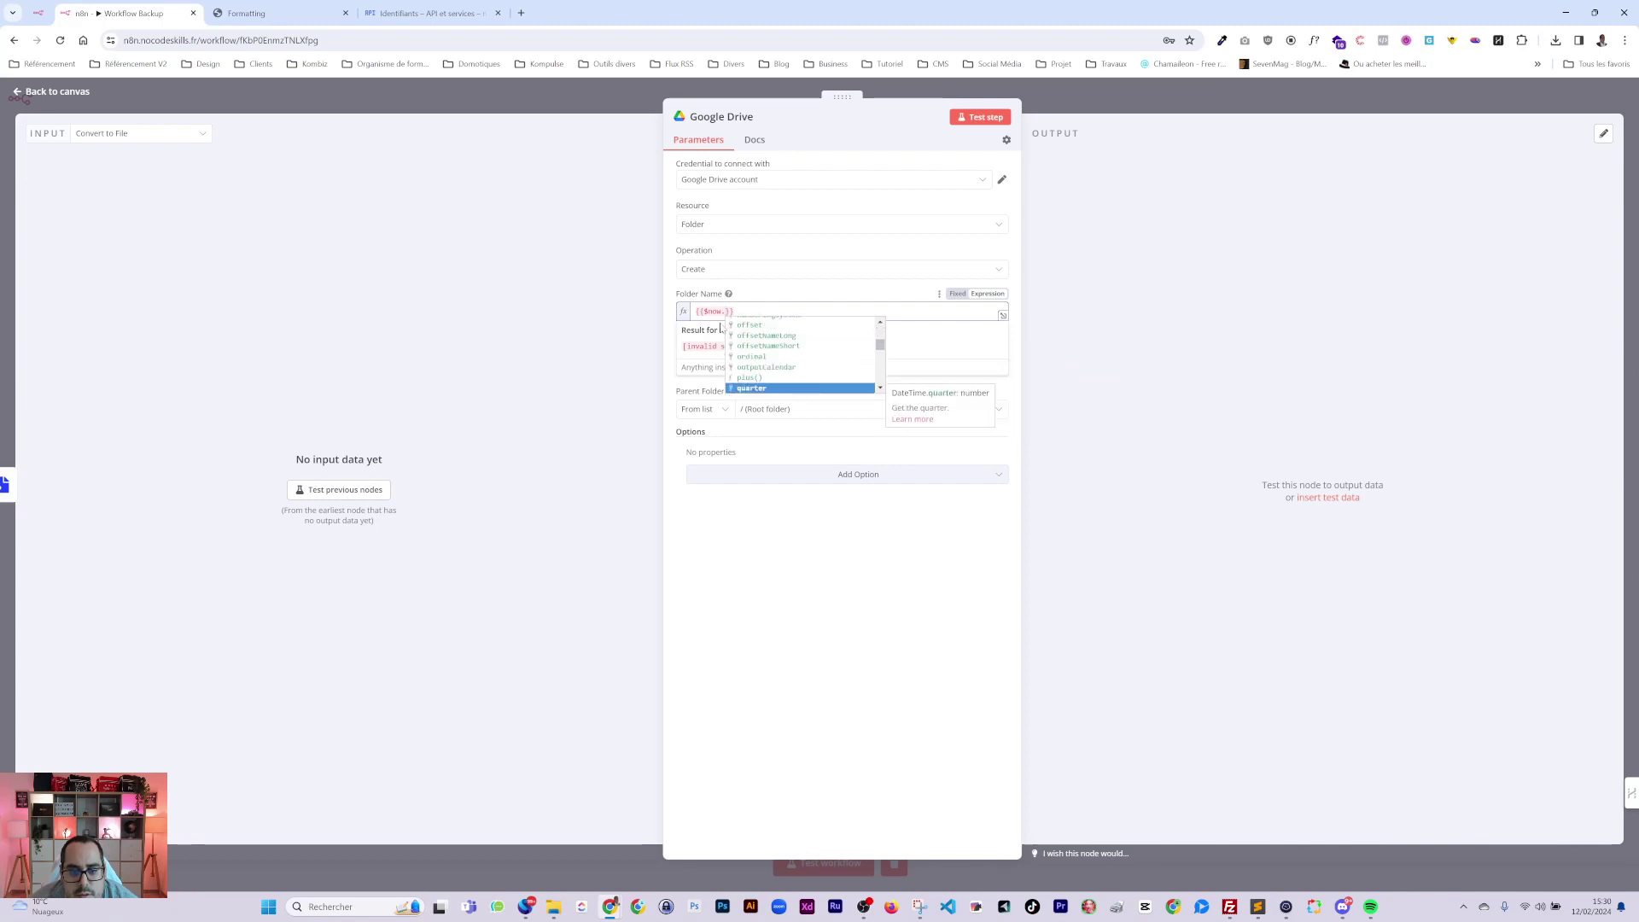
{"action": "key", "text": "Down"}
{"action": "key", "text": "Down"}
{"action": "key", "text": "Down"}
{"action": "key", "text": "Down"}
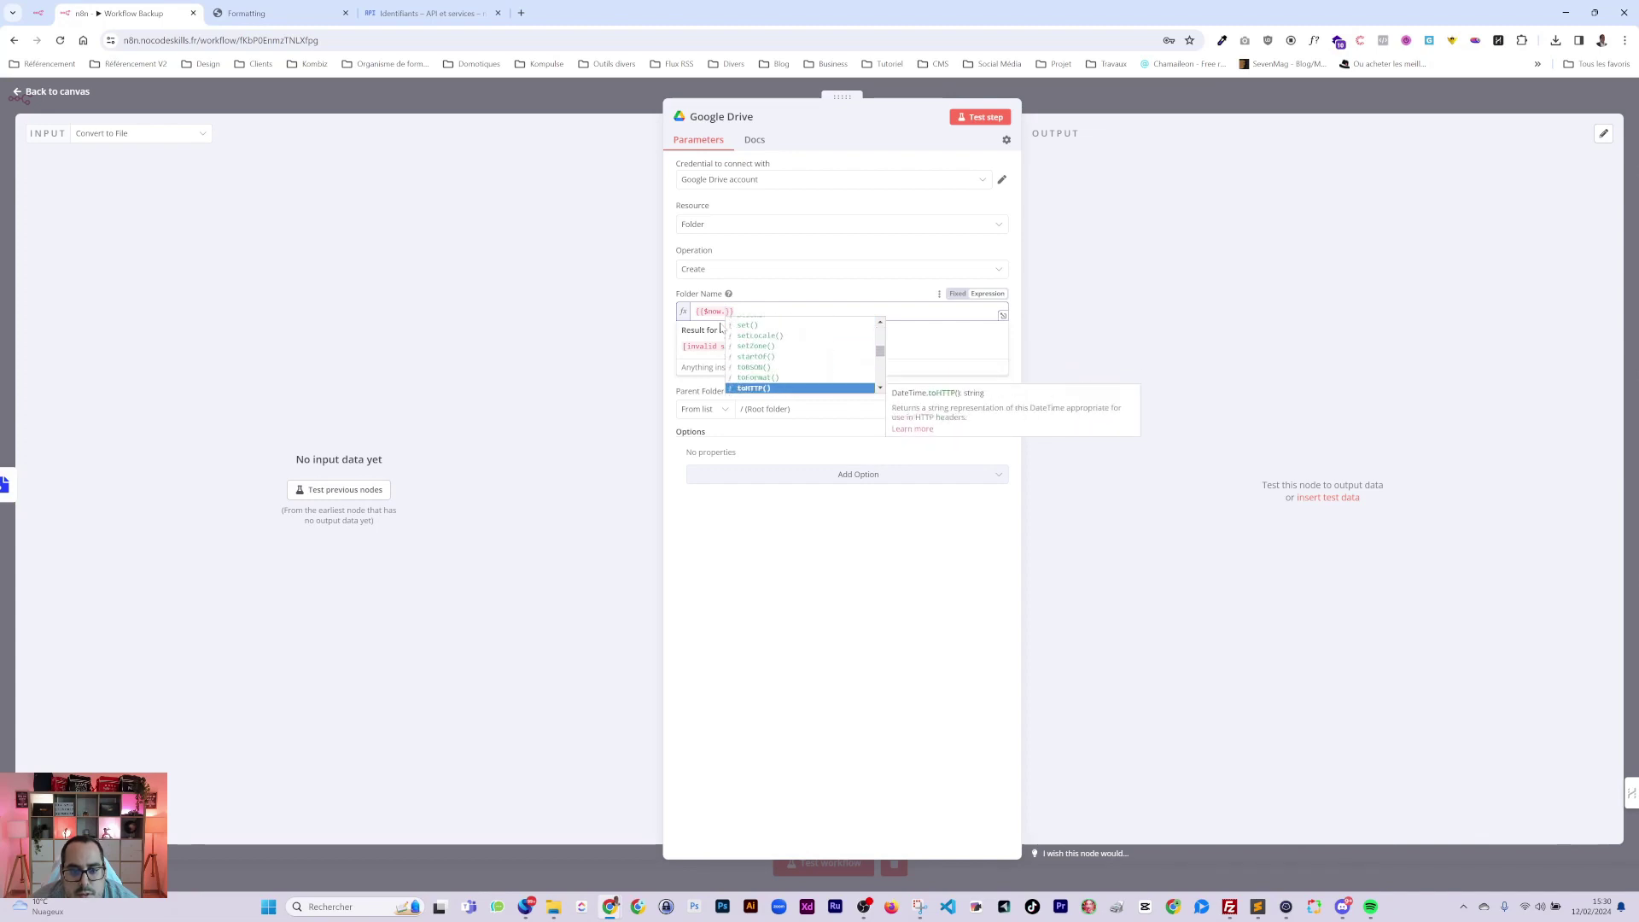
{"action": "key", "text": "Up"}
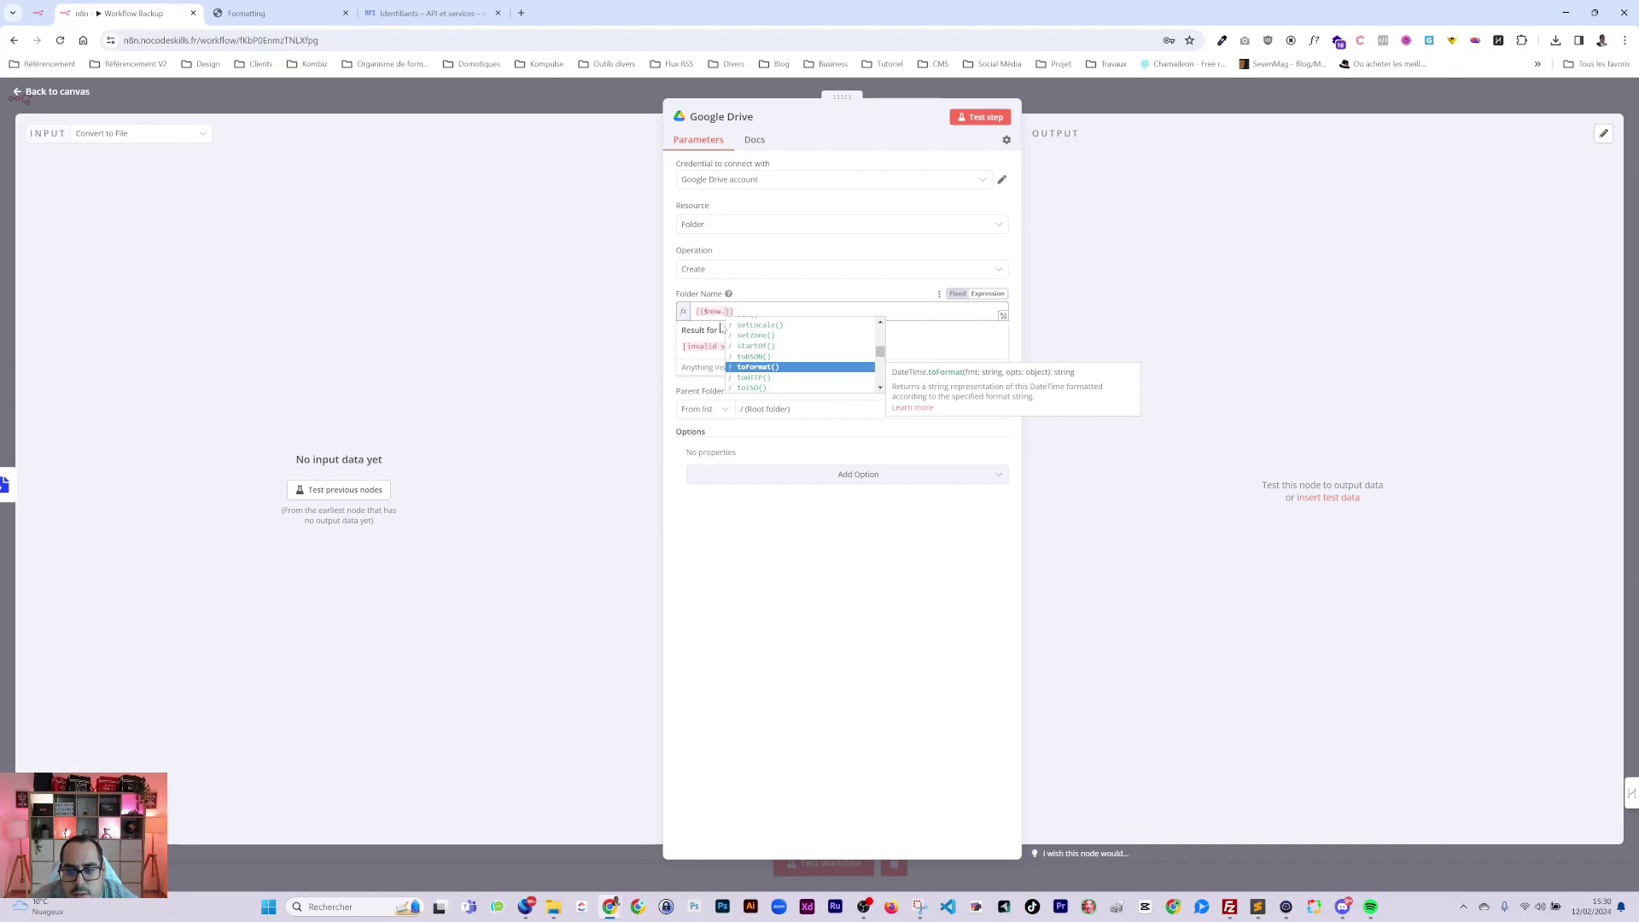
{"action": "key", "text": "Return"}
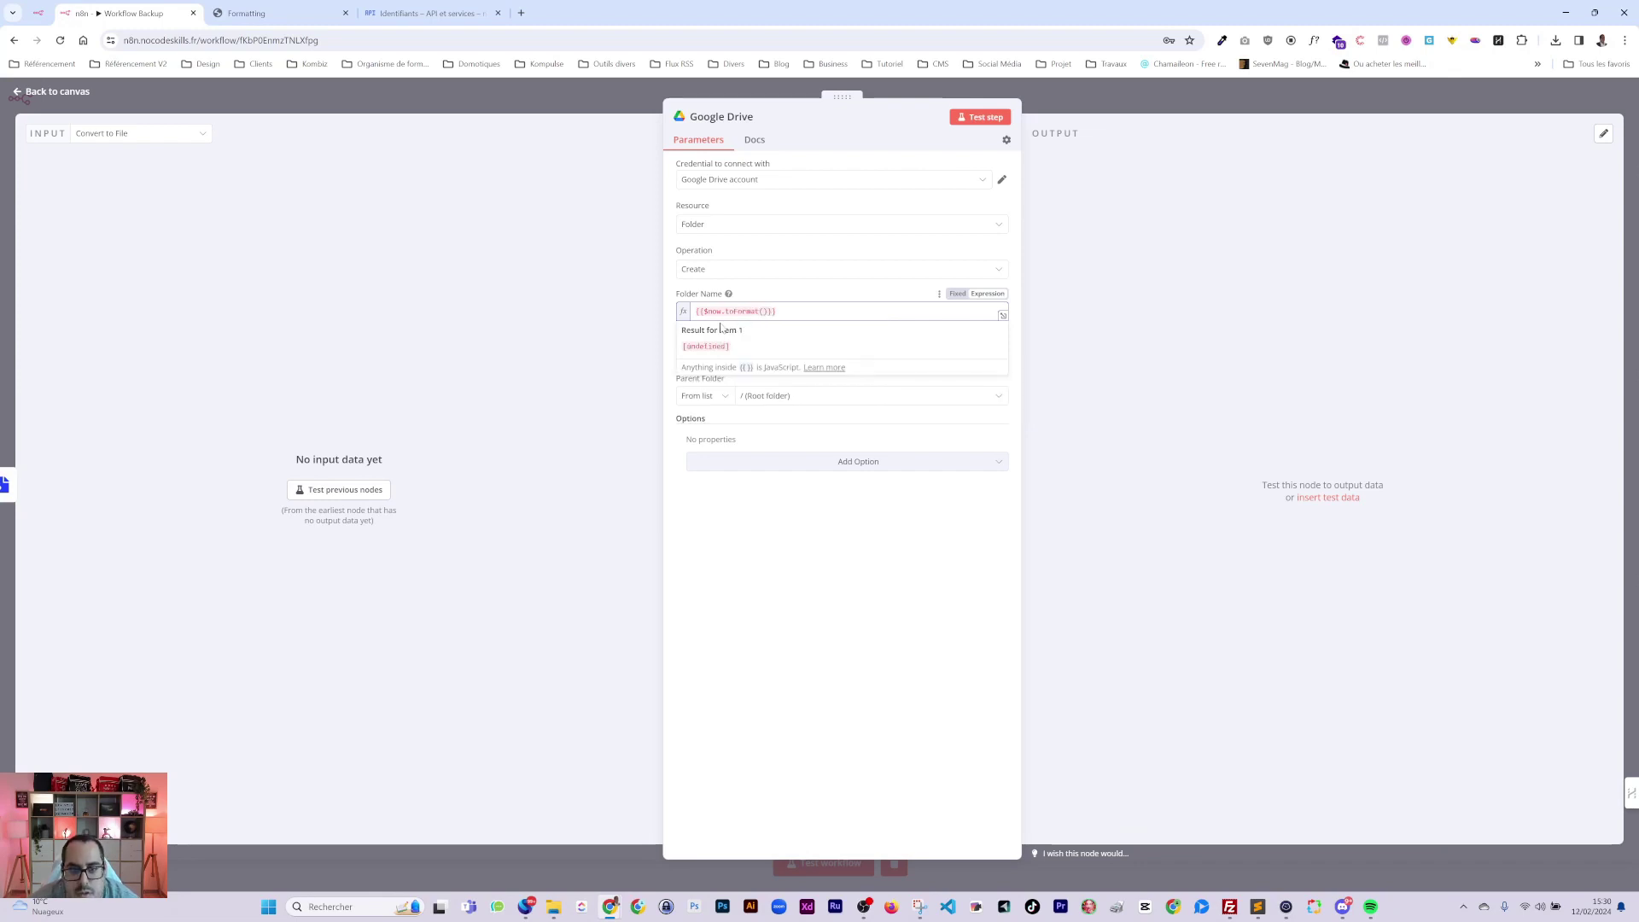
Copy 'toFormat' and paste it into a new browser tab's search.
{"action": "double_click", "coordinate": [742, 311]}
{"action": "key", "text": "ctrl+c"}
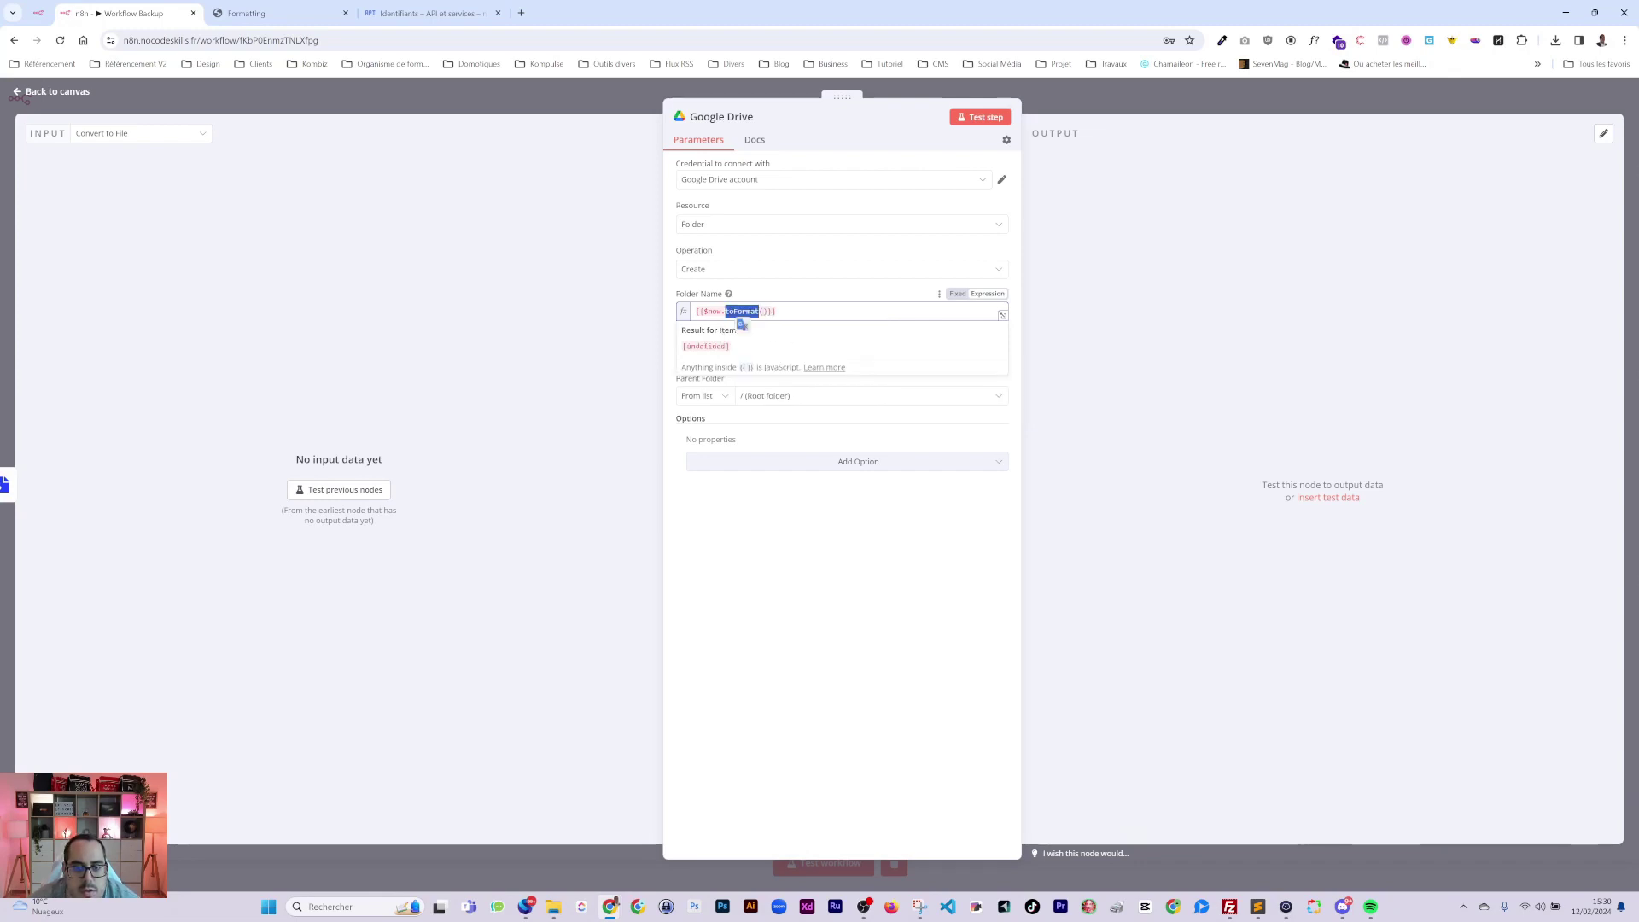
{"action": "left_click", "coordinate": [521, 13]}
{"action": "key", "text": "ctrl+v"}
Search for toFormat and open n8n's Dates data transformation functions docs.
{"action": "type", "text": "*"}
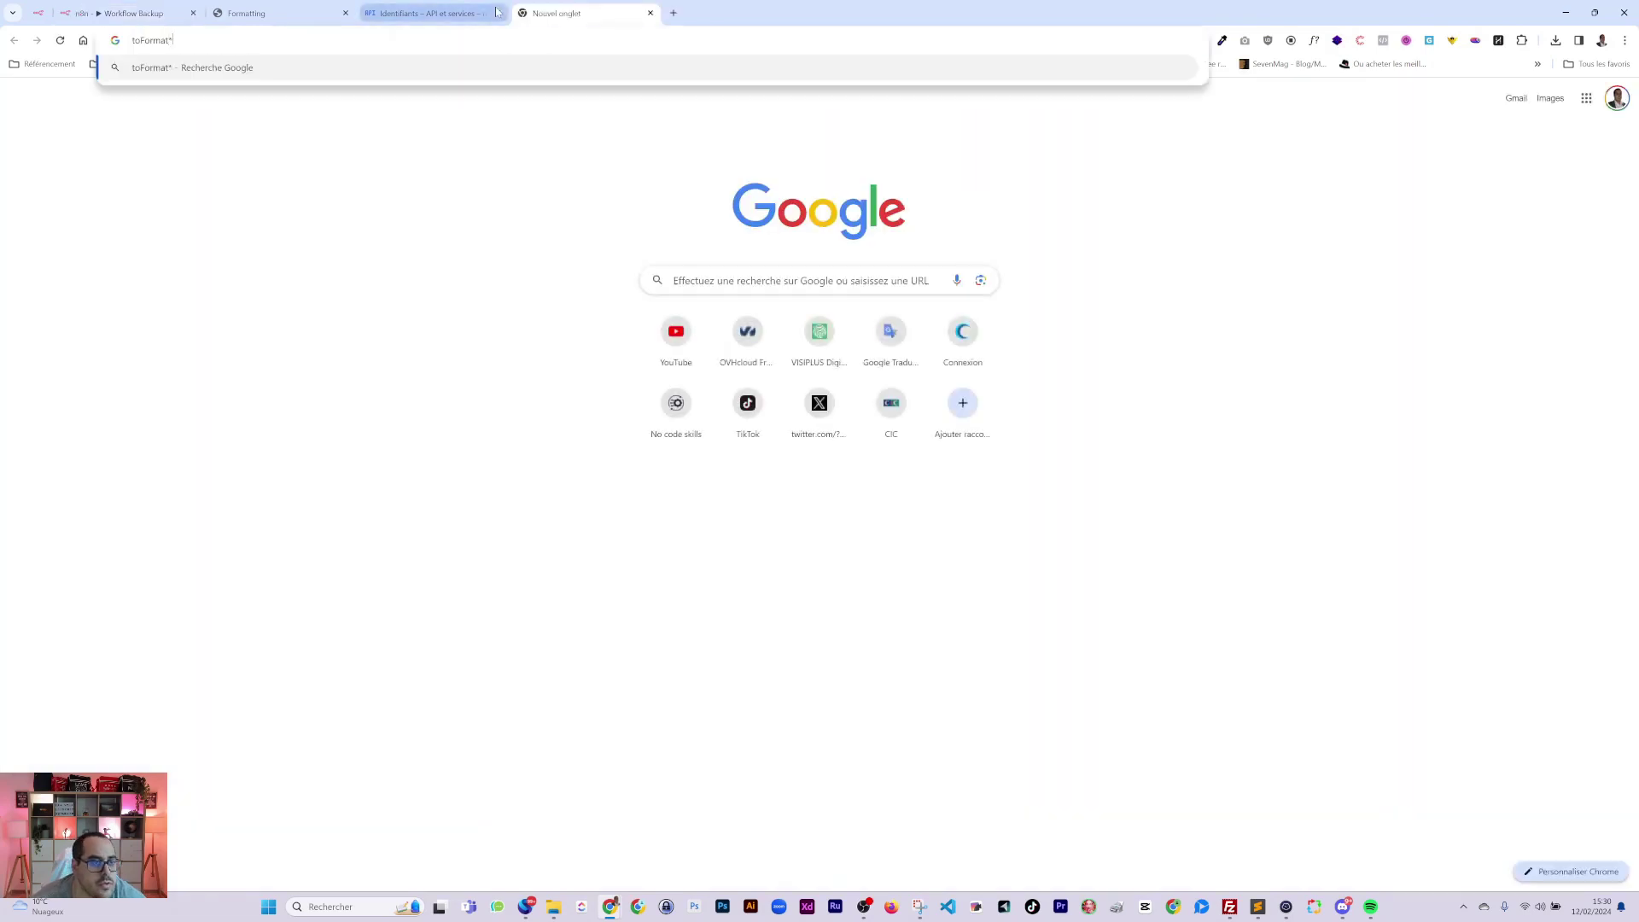
{"action": "key", "text": "BackSpace"}
{"action": "key", "text": "Return"}
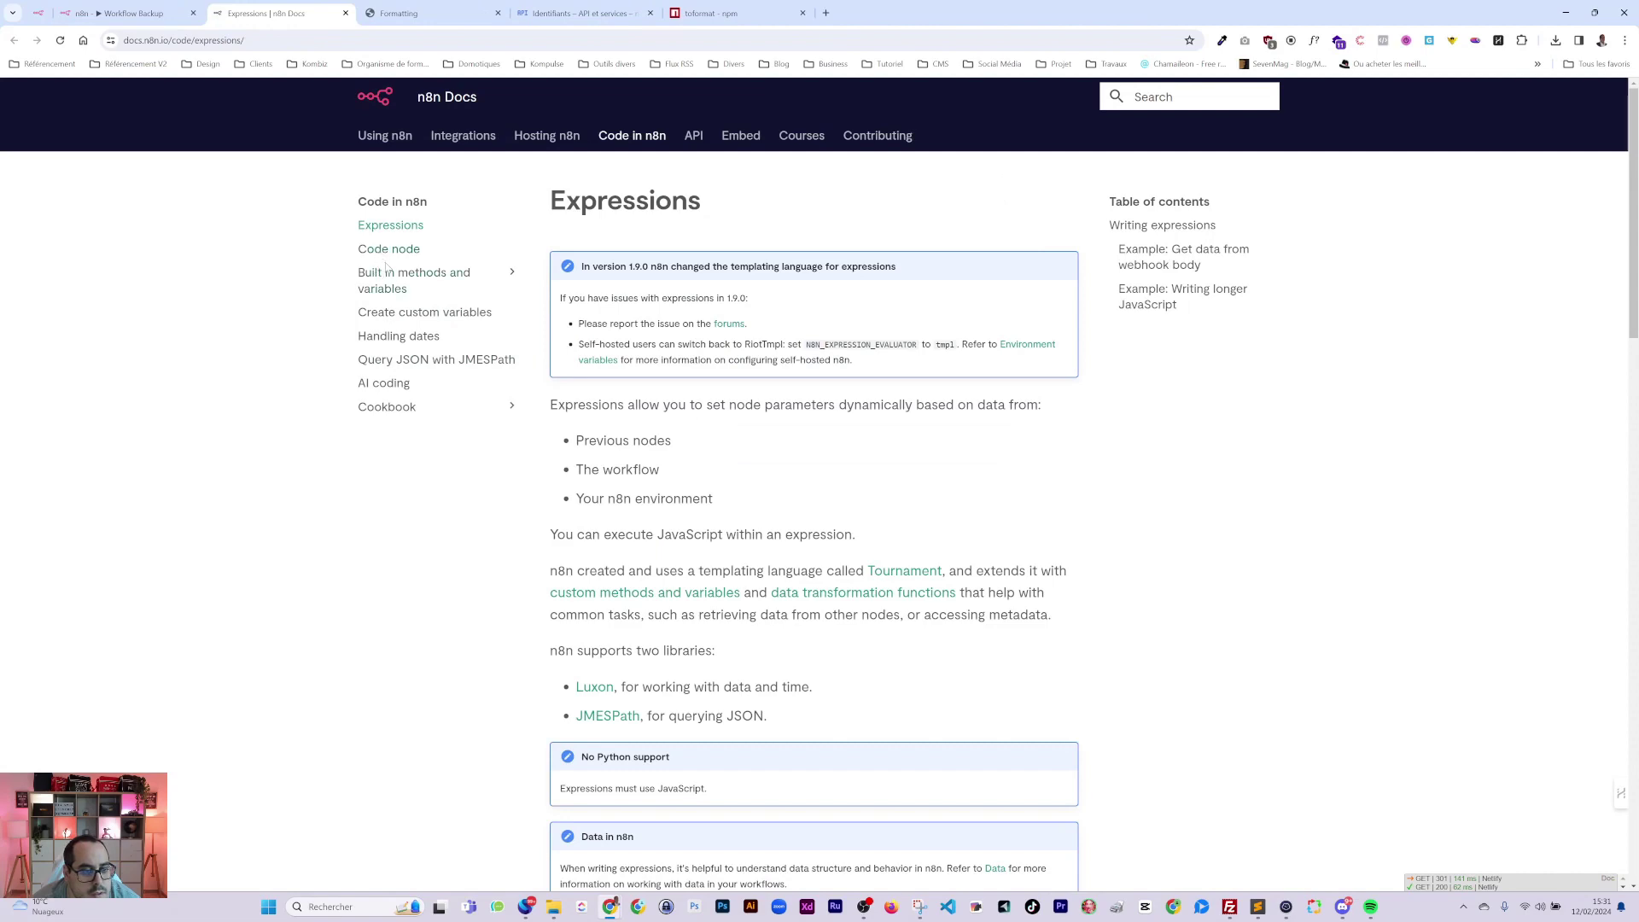
{"action": "left_click", "coordinate": [386, 271]}
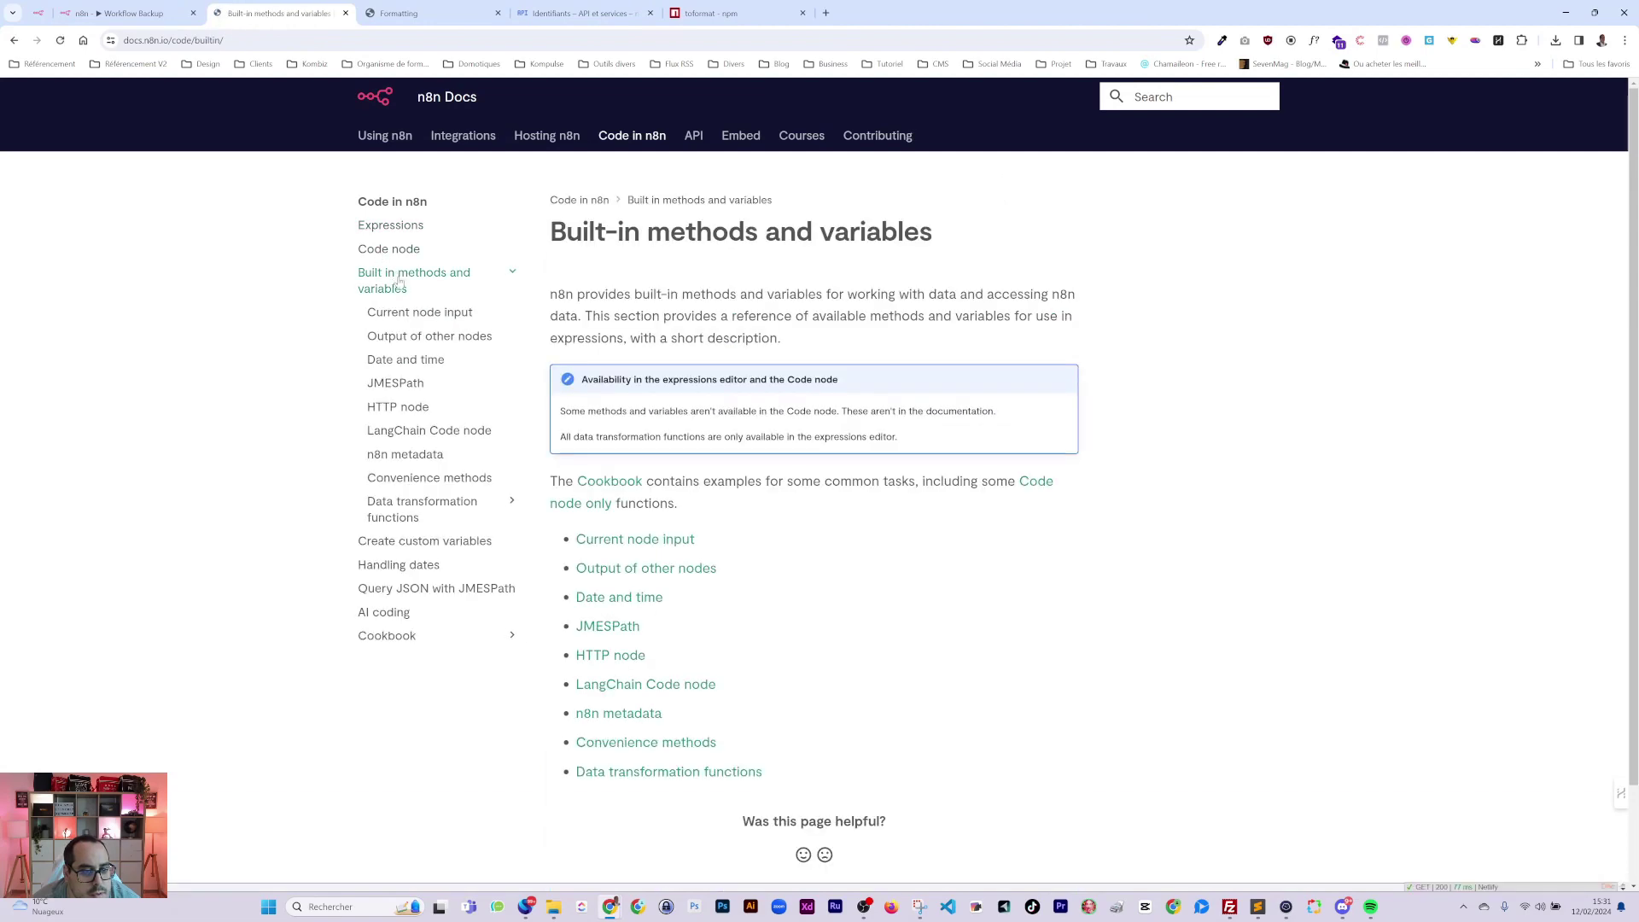
{"action": "left_click", "coordinate": [390, 358]}
{"action": "scroll", "coordinate": [402, 486], "scroll_direction": "down", "scroll_amount": 1}
{"action": "left_click", "coordinate": [403, 487]}
Open Luxon's table of format tokens in a new tab, then return to the workflow.
{"action": "scroll", "coordinate": [854, 555], "scroll_direction": "down", "scroll_amount": 10}
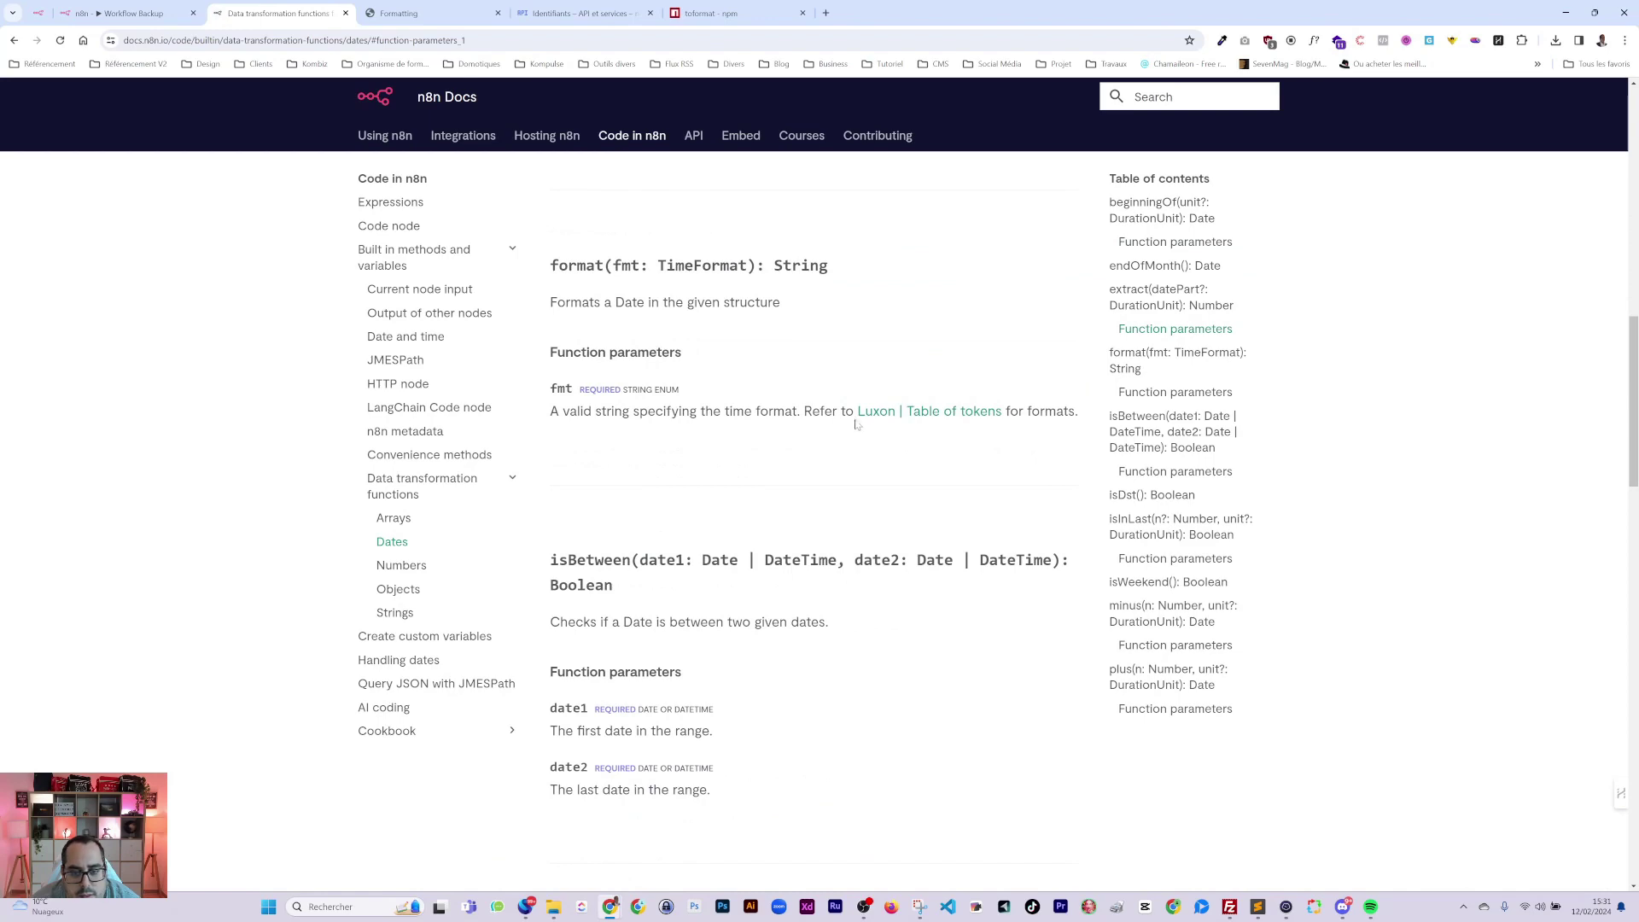
{"action": "right_click", "coordinate": [862, 412]}
{"action": "left_click", "coordinate": [918, 427]}
{"action": "key", "text": "ctrl+Tab"}
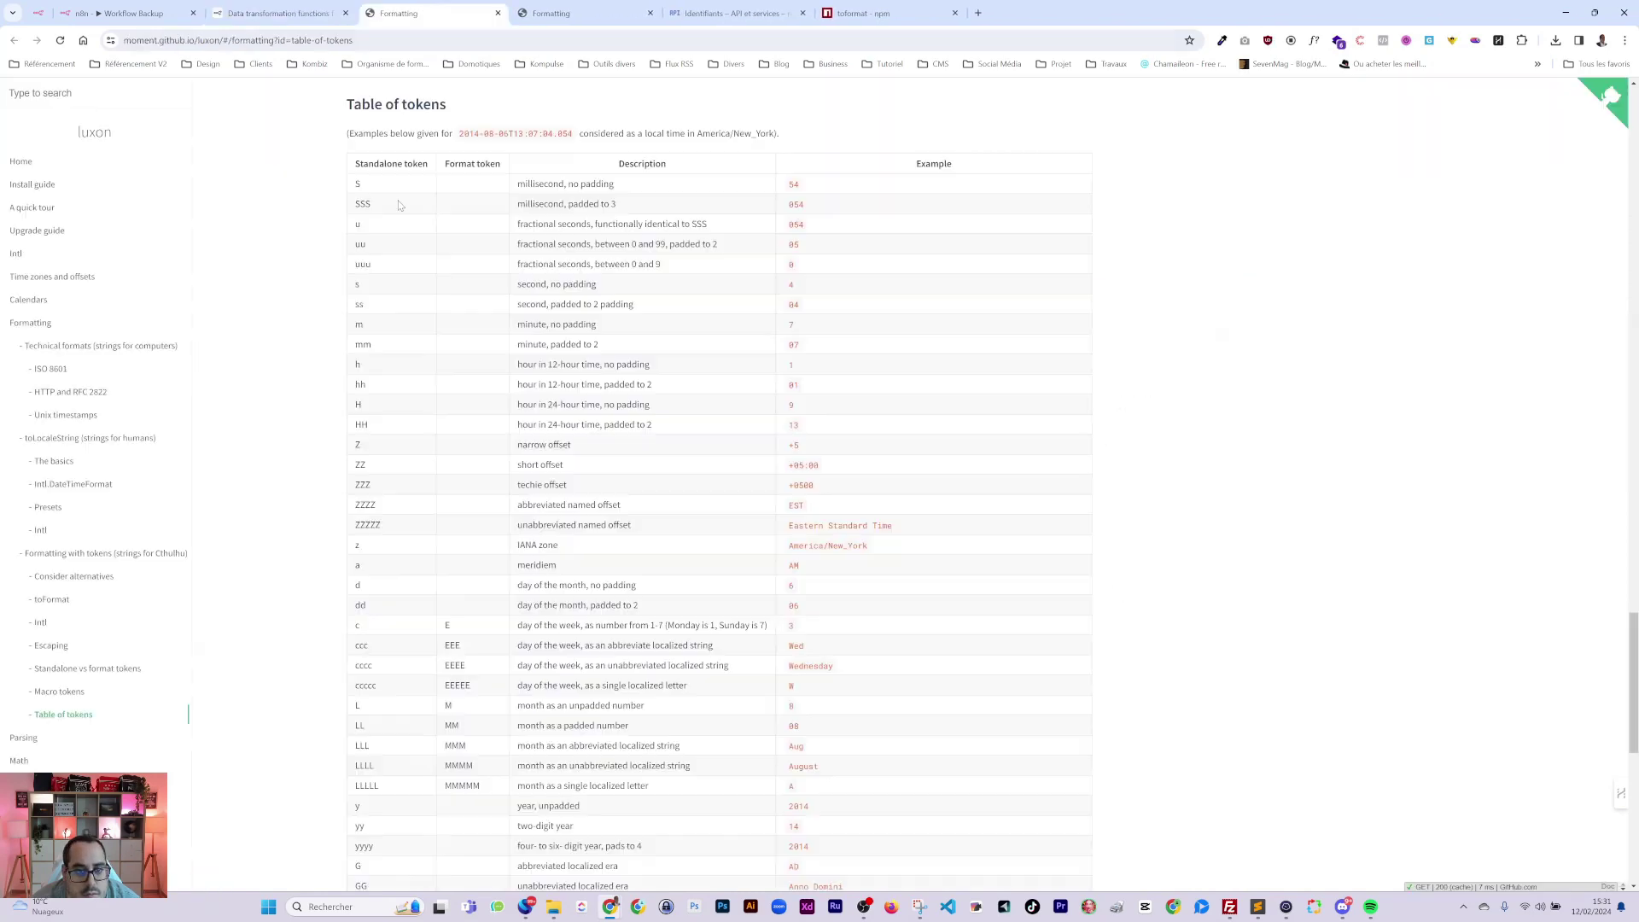
{"action": "left_click", "coordinate": [126, 13]}
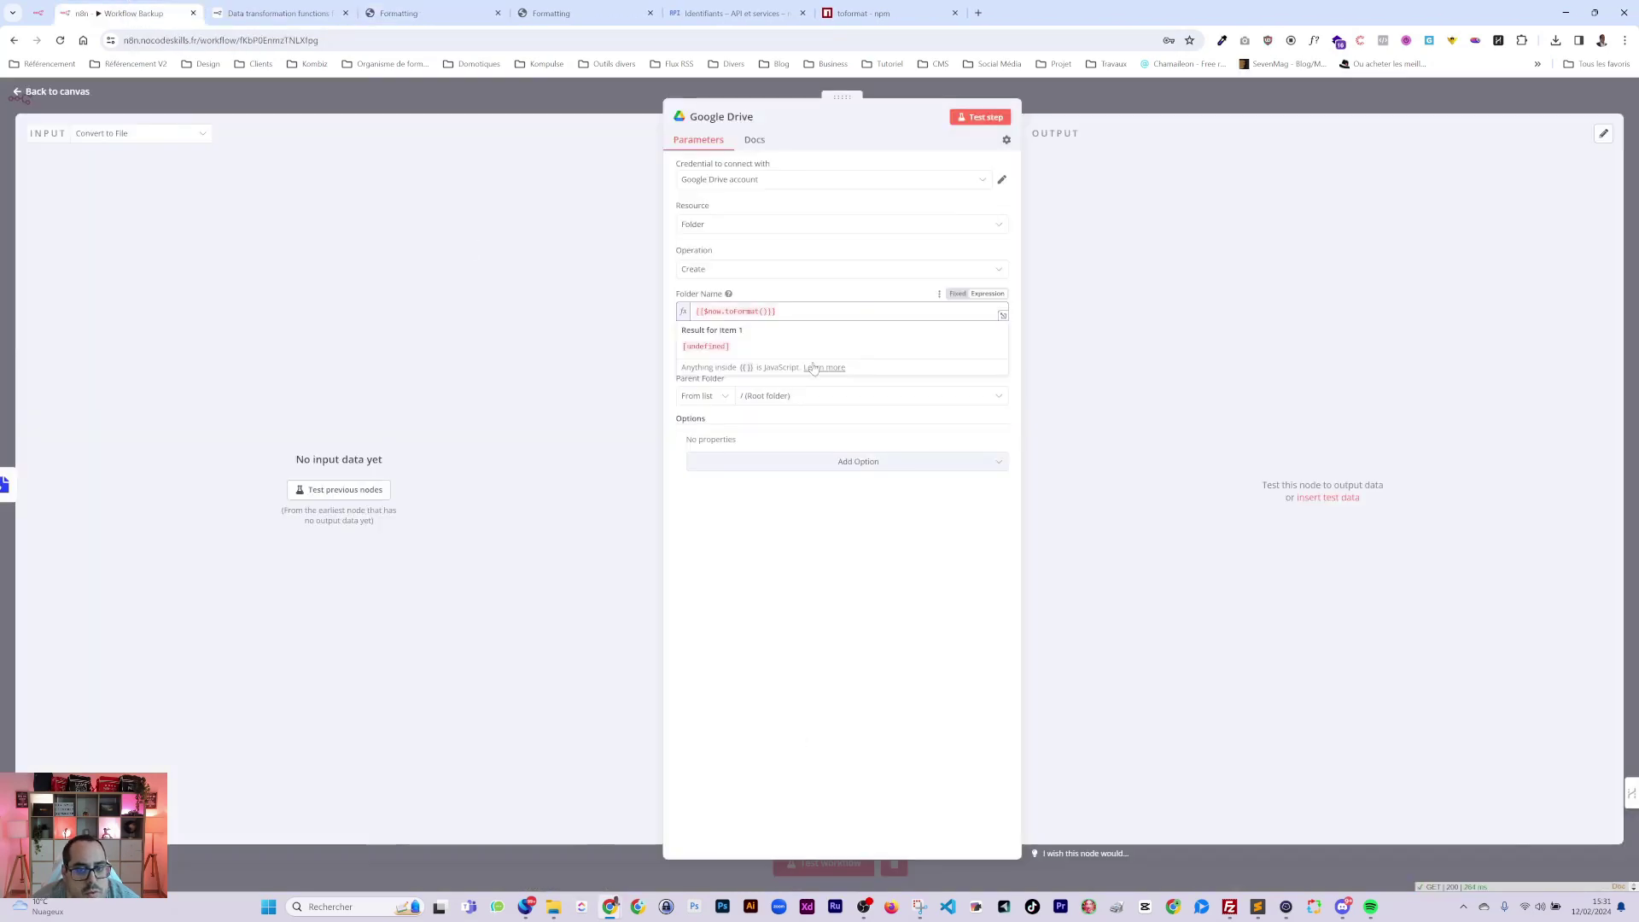
Copy the custom format dd-MM-yy from the Date & Time node.
{"action": "key", "text": "Escape"}
{"action": "double_click", "coordinate": [587, 473]}
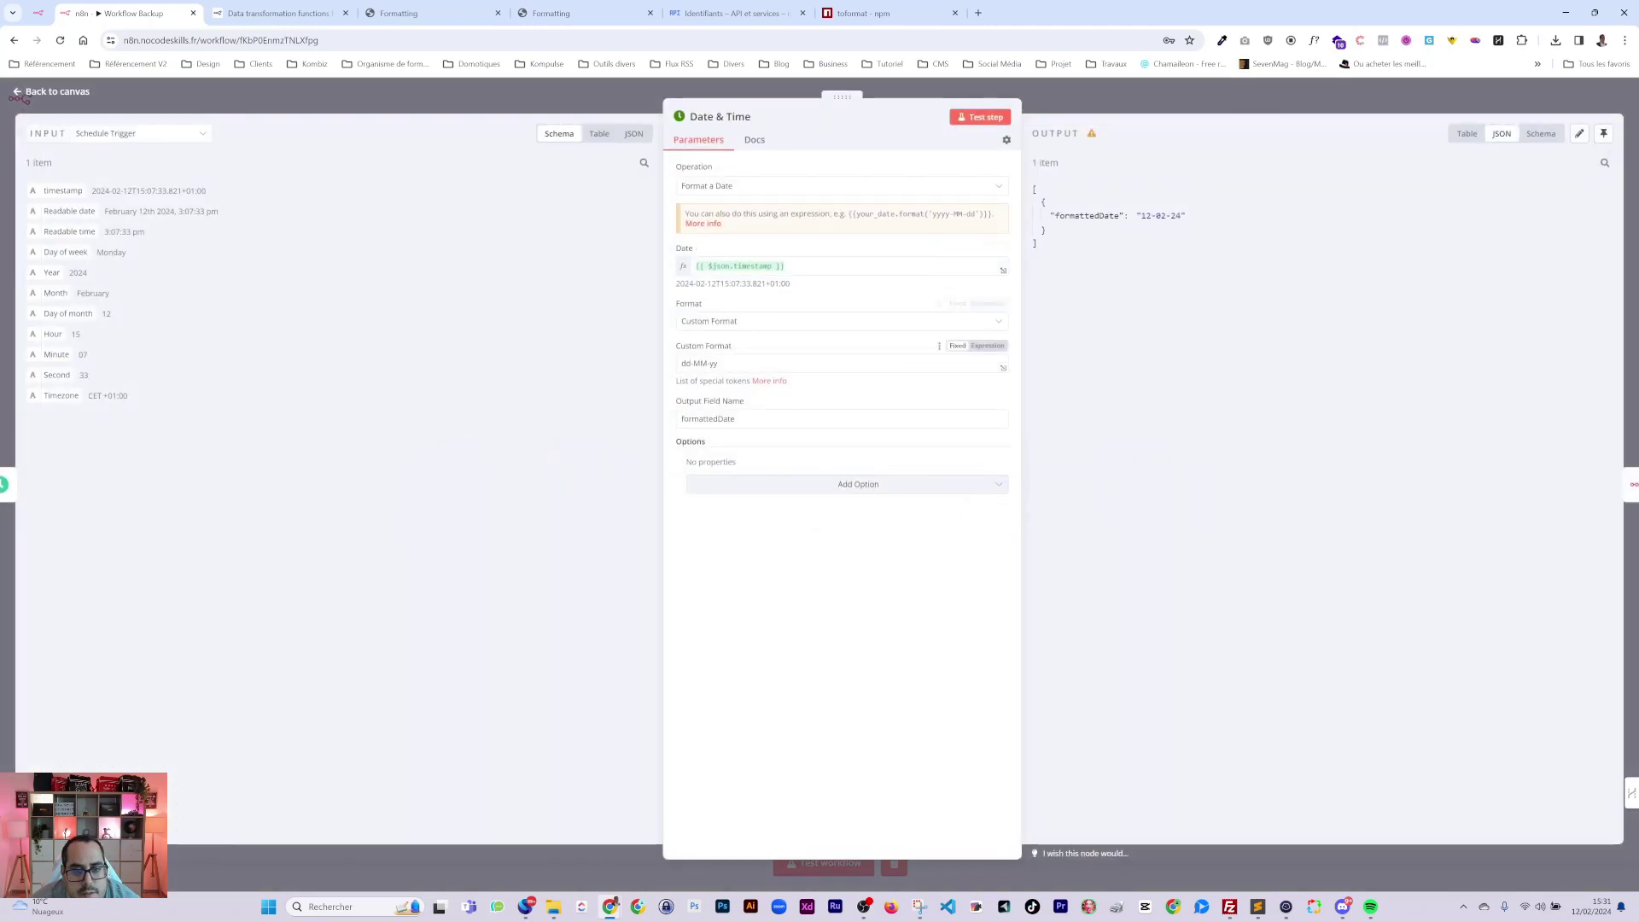
{"action": "left_click", "coordinate": [708, 363]}
{"action": "key", "text": "ctrl+a"}
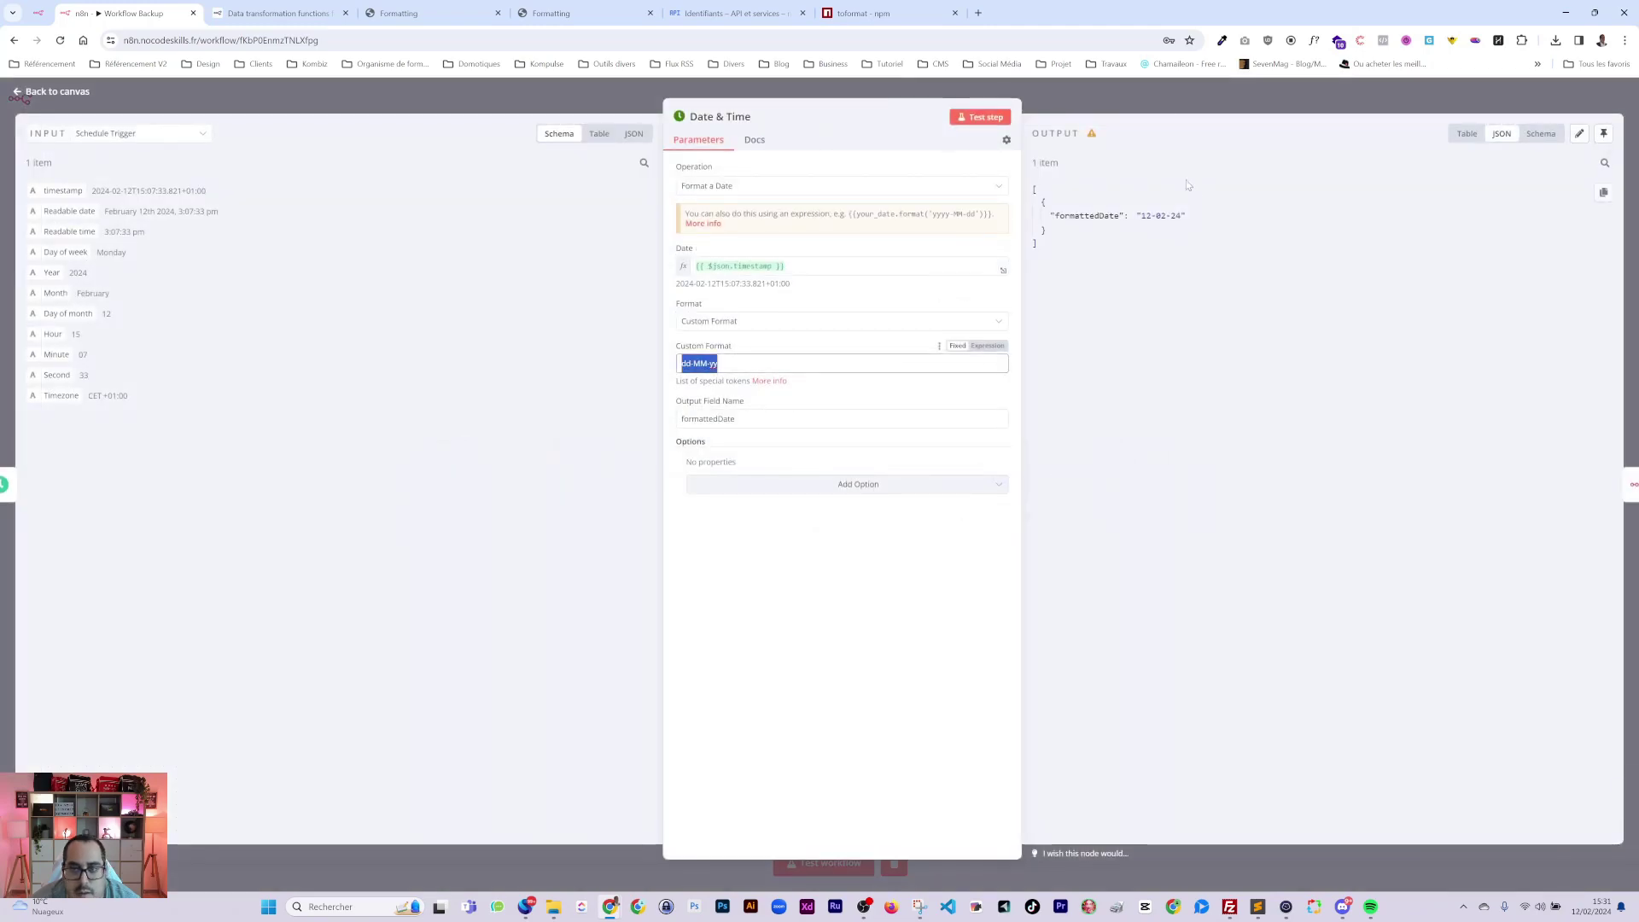
{"action": "key", "text": "Escape"}
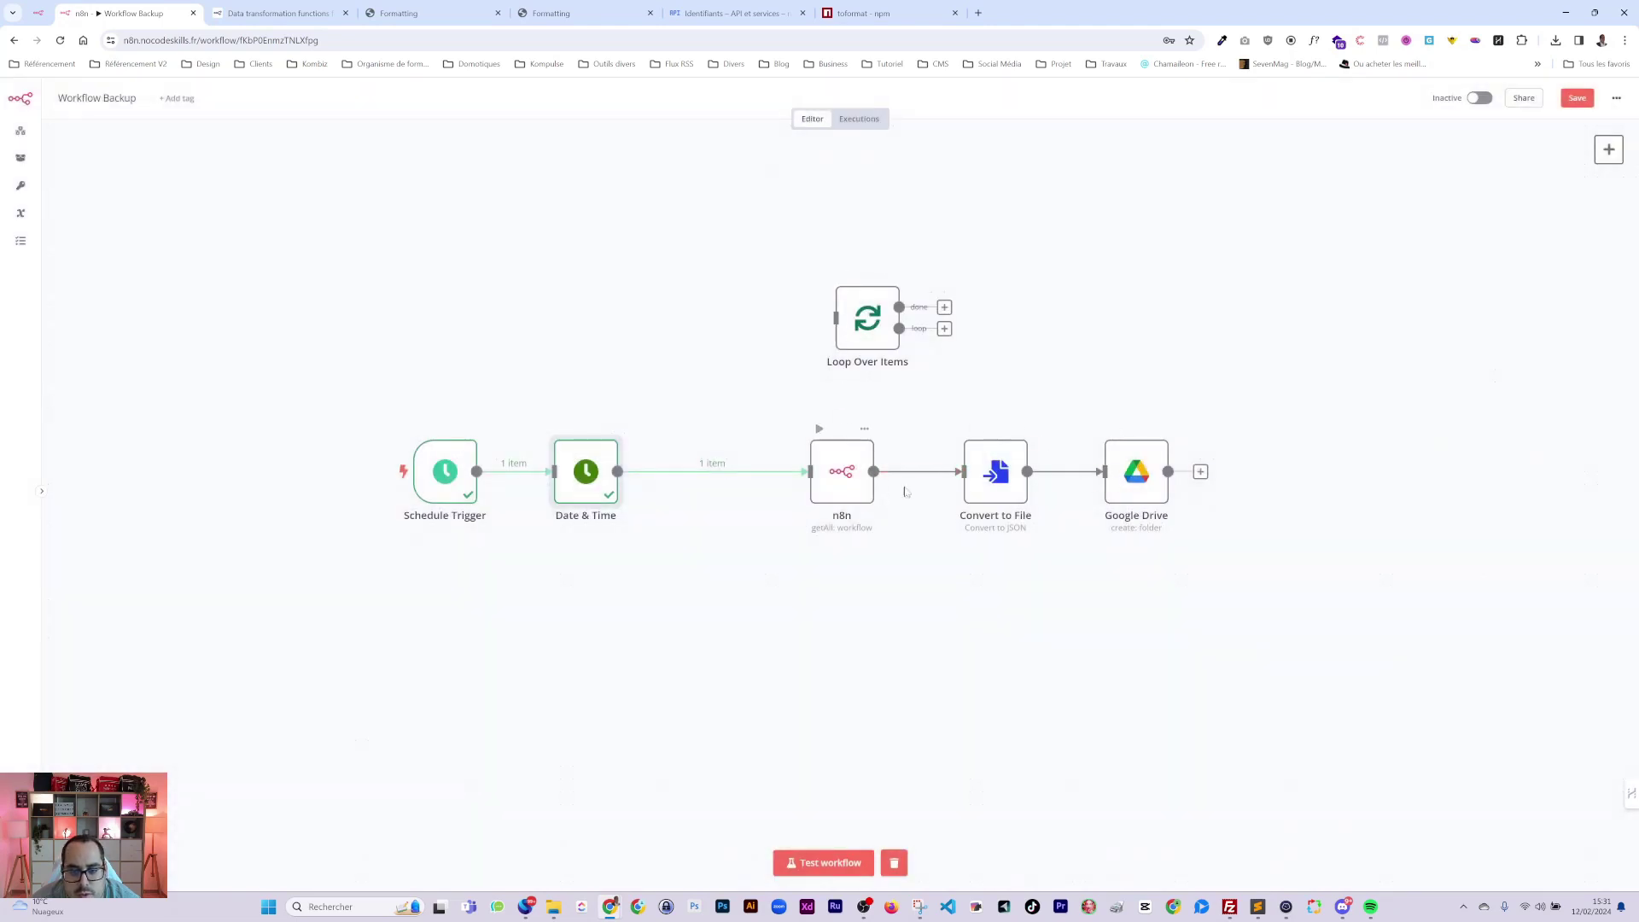
Set the Drive folder name to {{$now.toFormat("dd-MM-yy")}}, previewing 12-02-24.
{"action": "double_click", "coordinate": [1129, 480]}
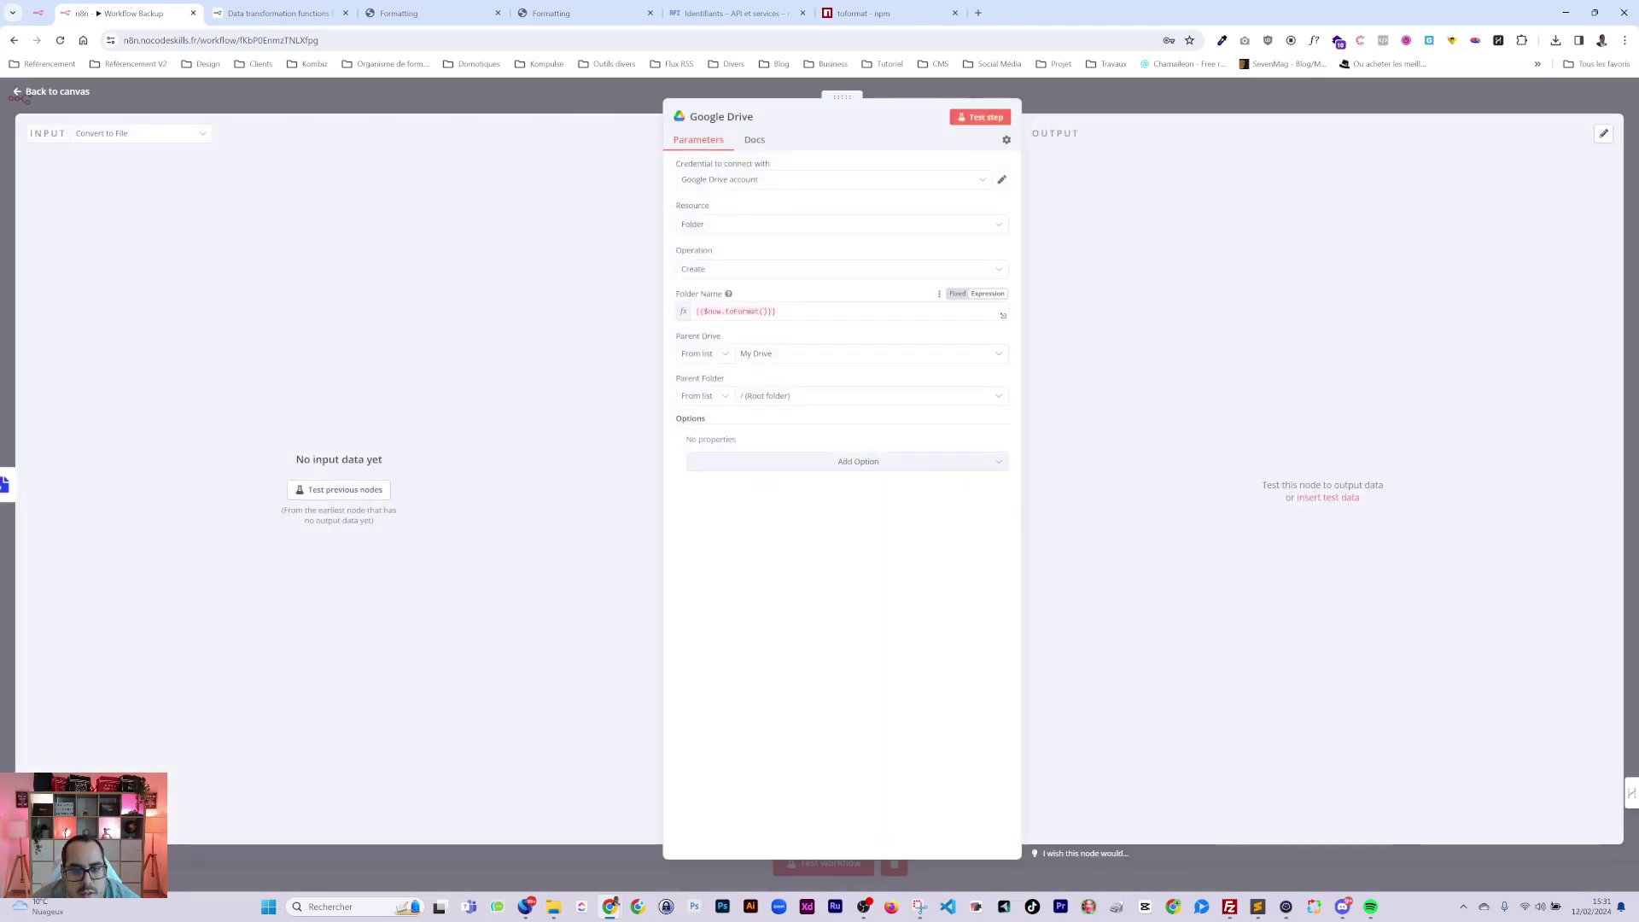
{"action": "left_click", "coordinate": [771, 311]}
{"action": "type", "text": "\""}
{"action": "key", "text": "ctrl+v"}
{"action": "left_click", "coordinate": [851, 523]}
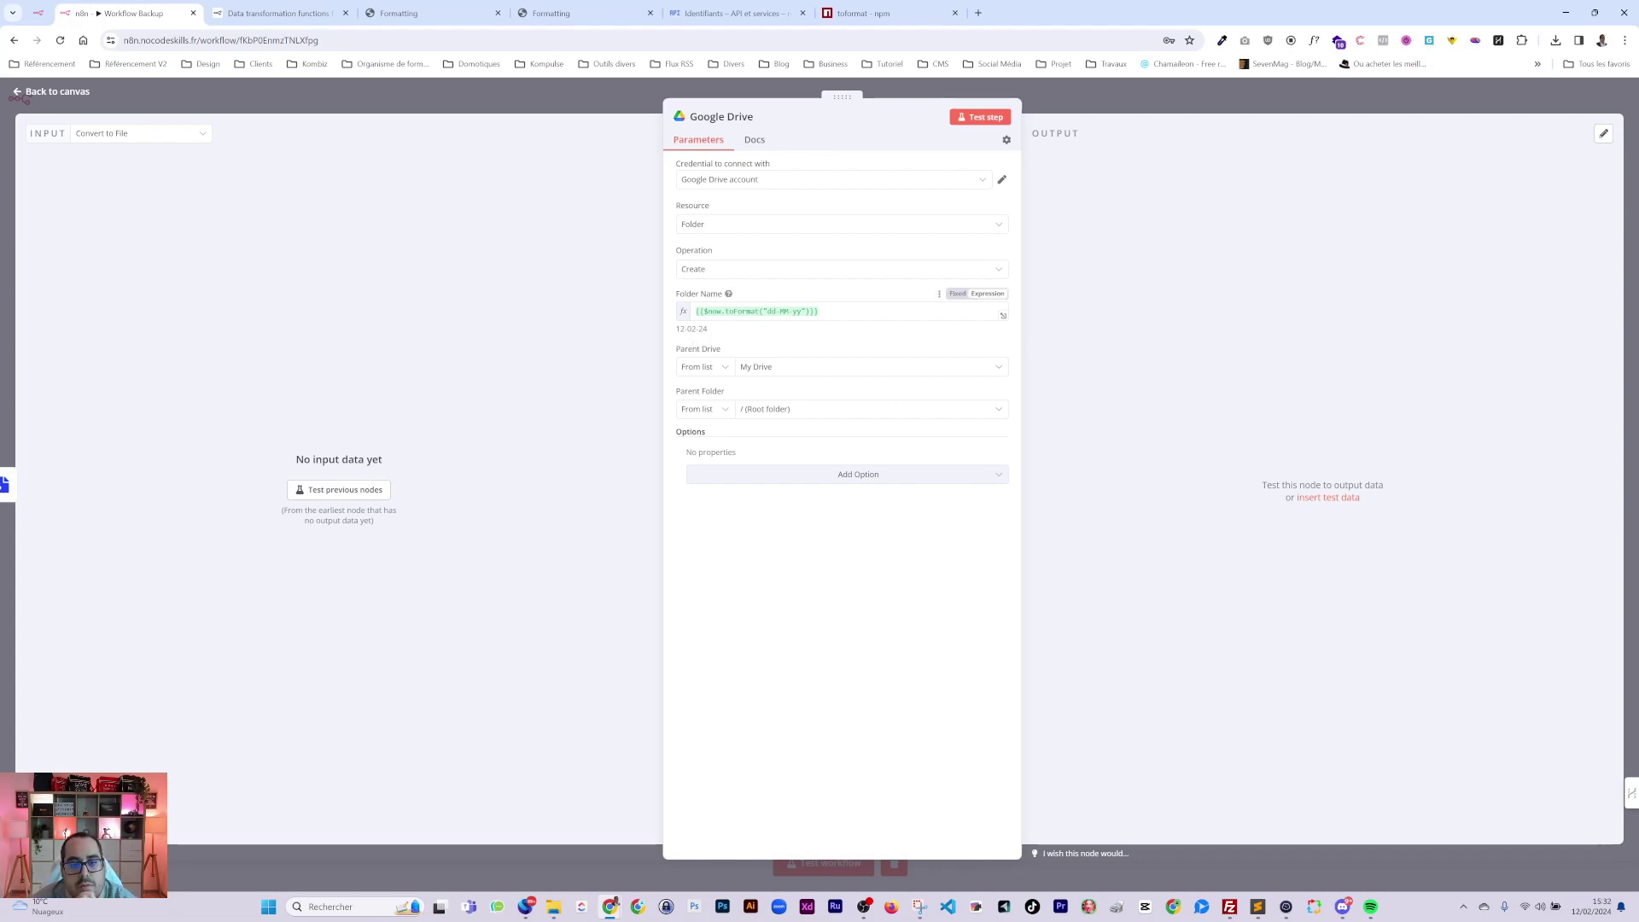
{"action": "left_click", "coordinate": [768, 312]}
{"action": "key", "text": "Escape"}
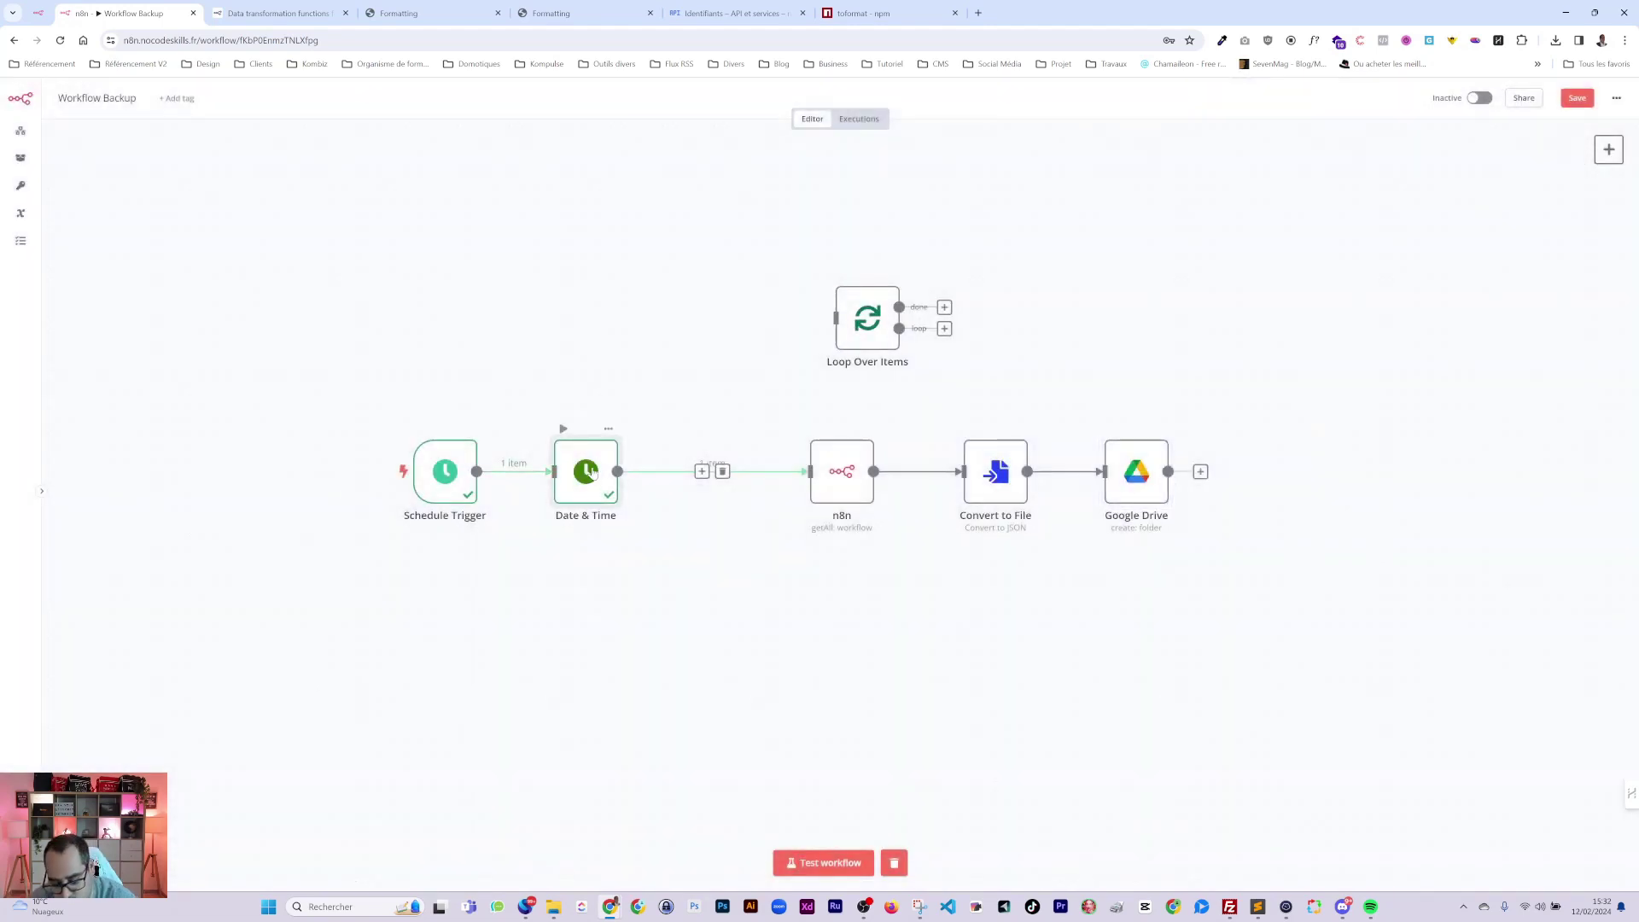
Remove the Date & Time node and slide the n8n, Convert to File and Google Drive nodes left.
{"action": "left_click", "coordinate": [580, 429]}
{"action": "left_click_drag", "start_coordinate": [818, 481], "coordinate": [587, 481]}
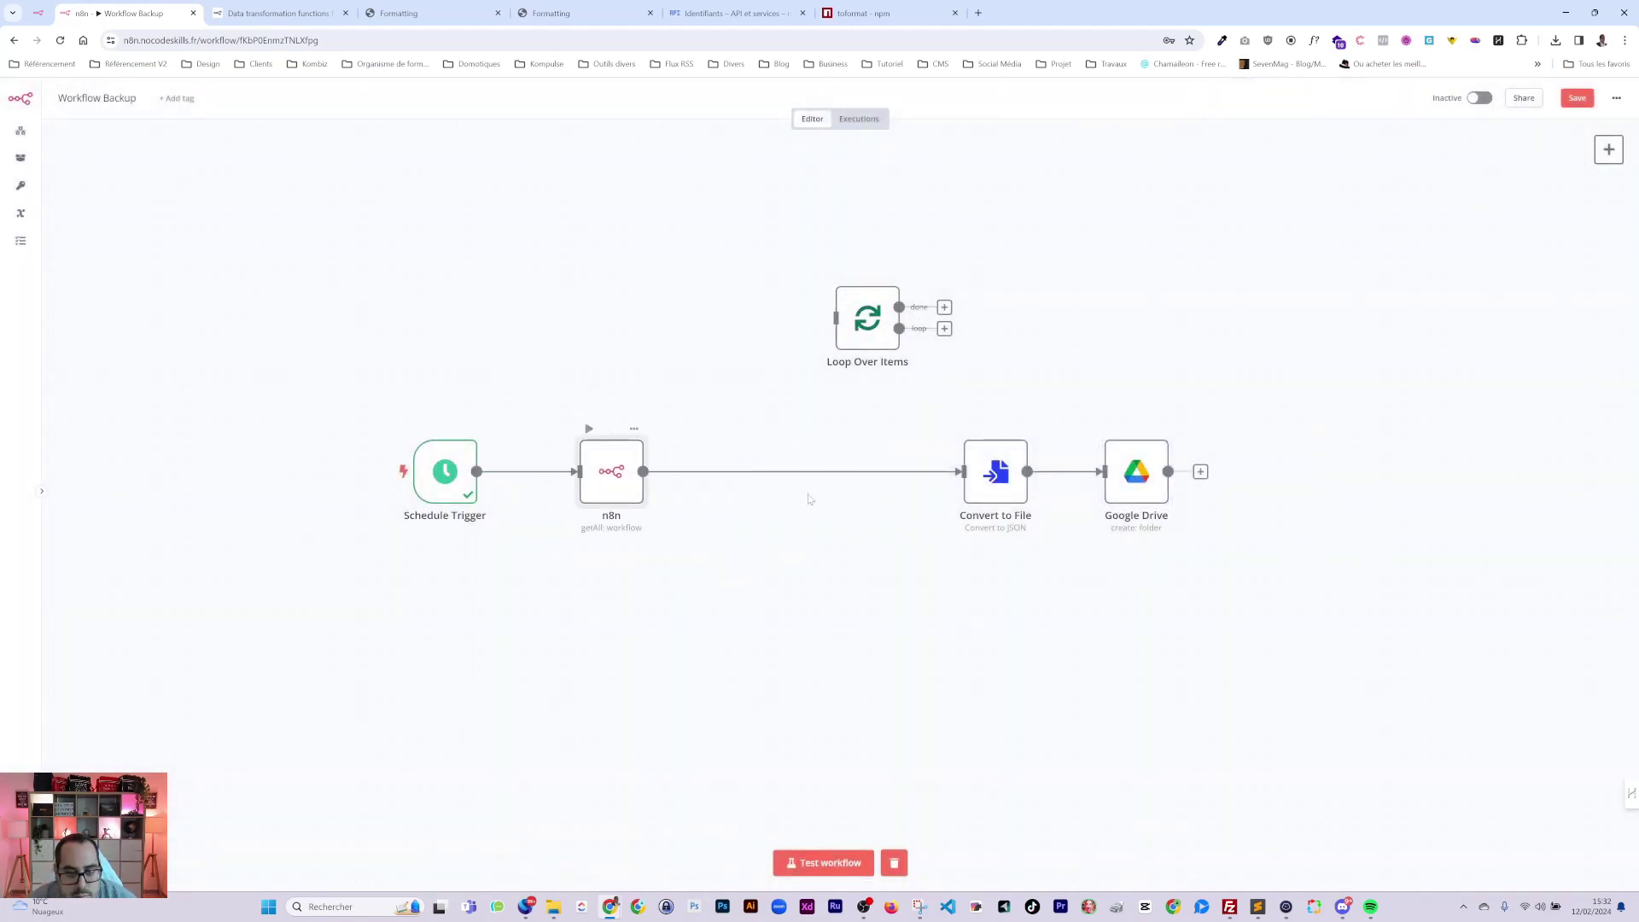
{"action": "left_click_drag", "start_coordinate": [986, 483], "coordinate": [769, 483]}
{"action": "left_click_drag", "start_coordinate": [1146, 483], "coordinate": [928, 483]}
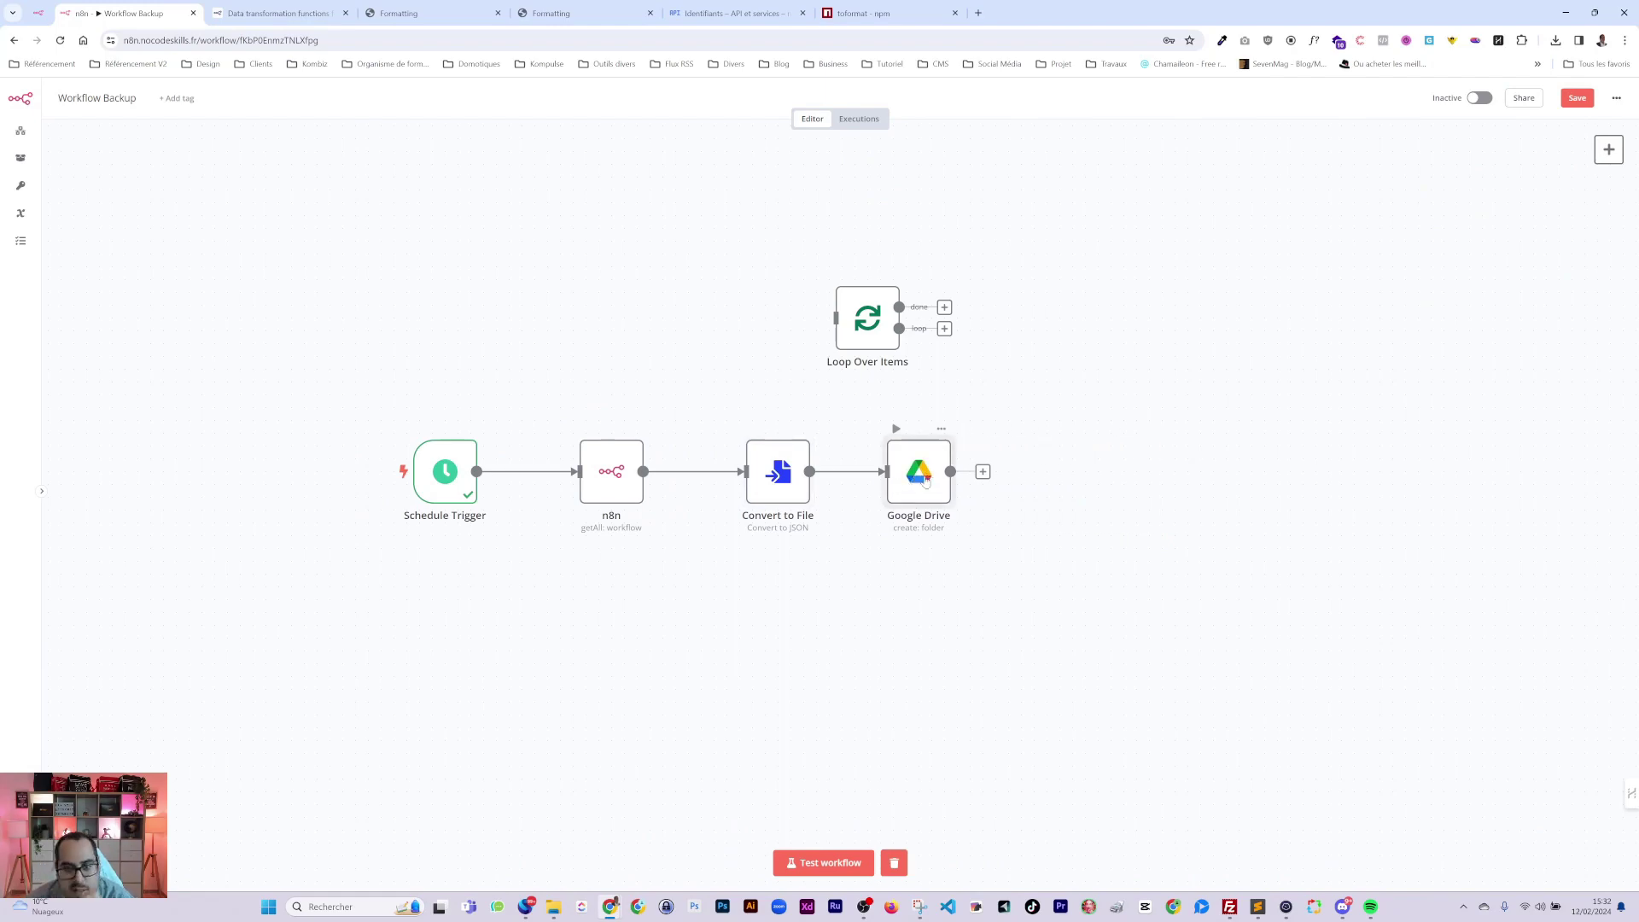
{"action": "double_click", "coordinate": [928, 483]}
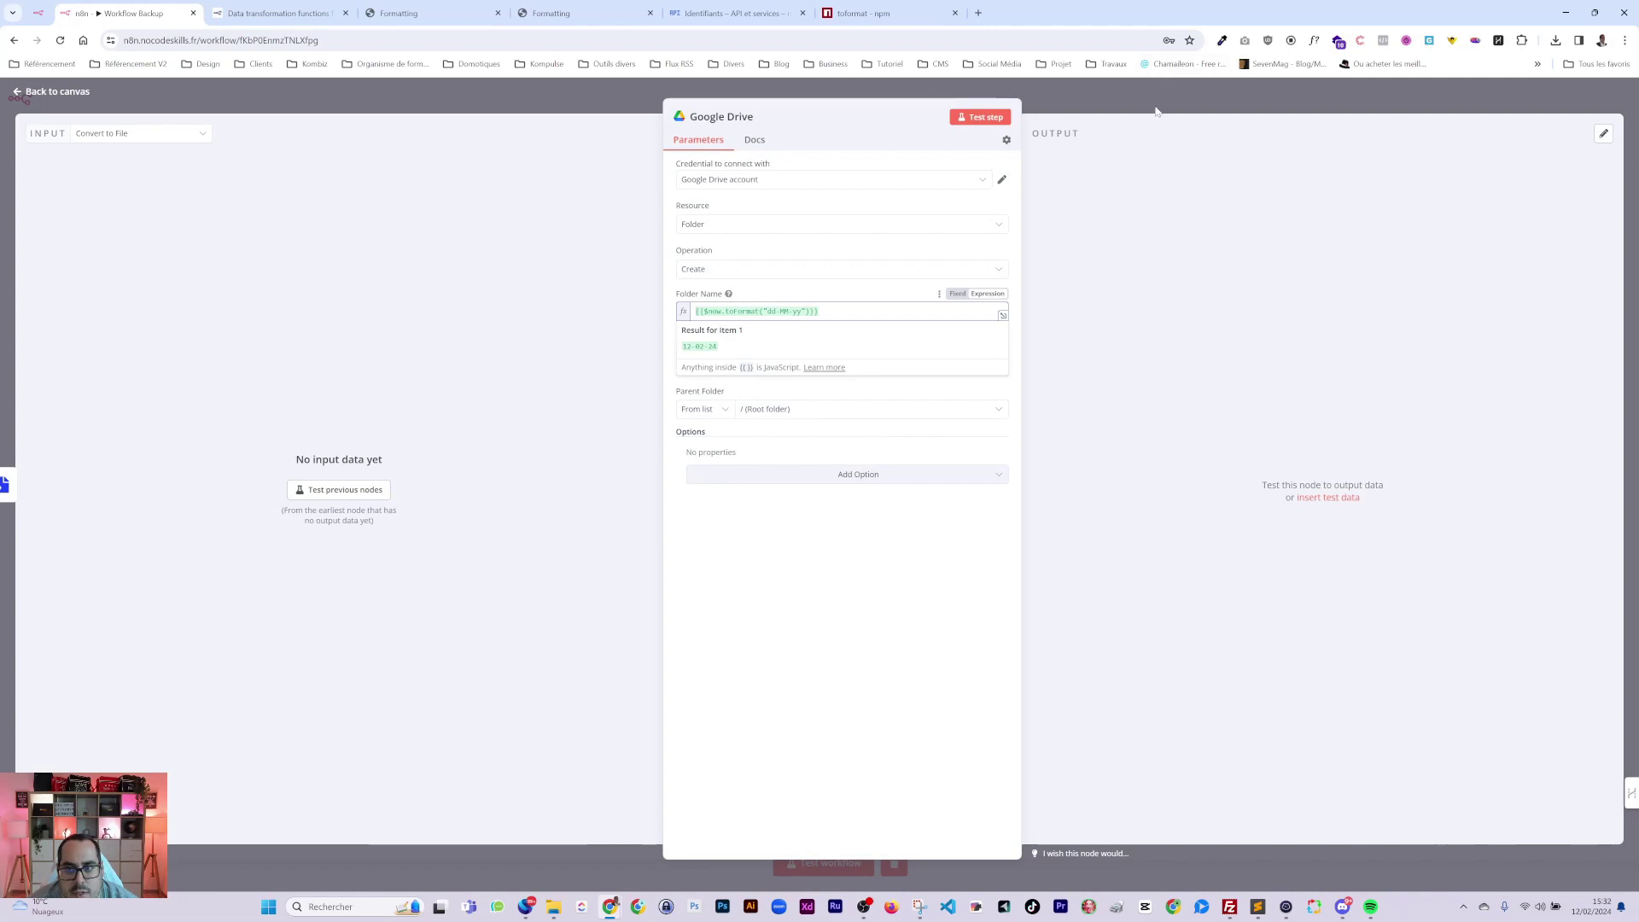
Insert a Google Drive node between Convert to File and the folder node, then open its parameters.
{"action": "key", "text": "Escape"}
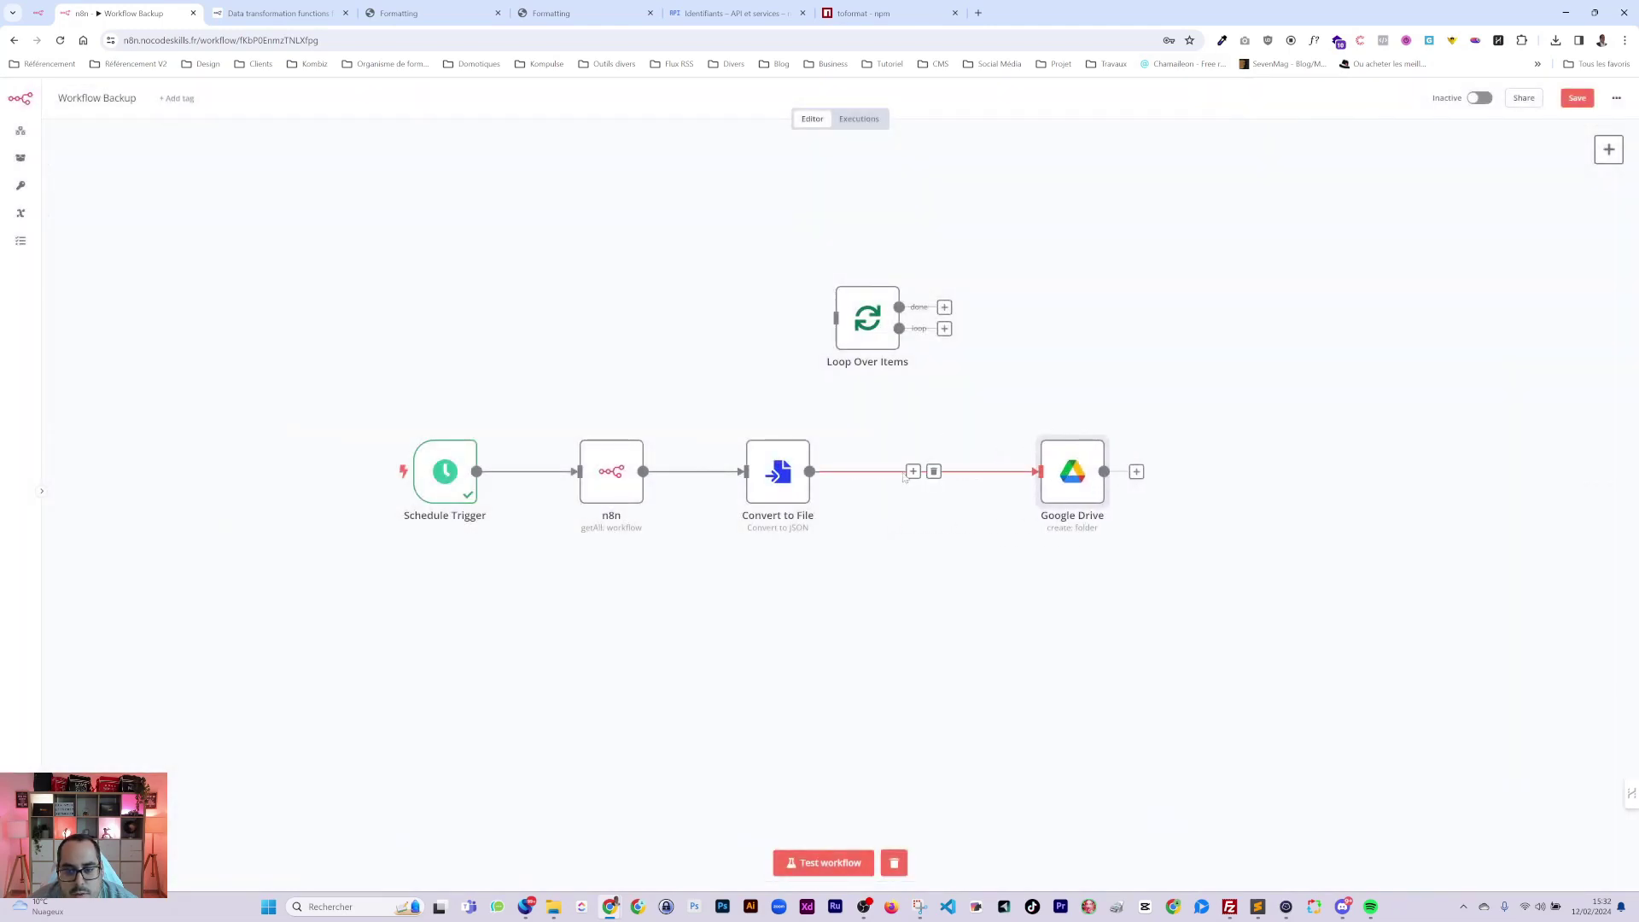
{"action": "left_click", "coordinate": [912, 472]}
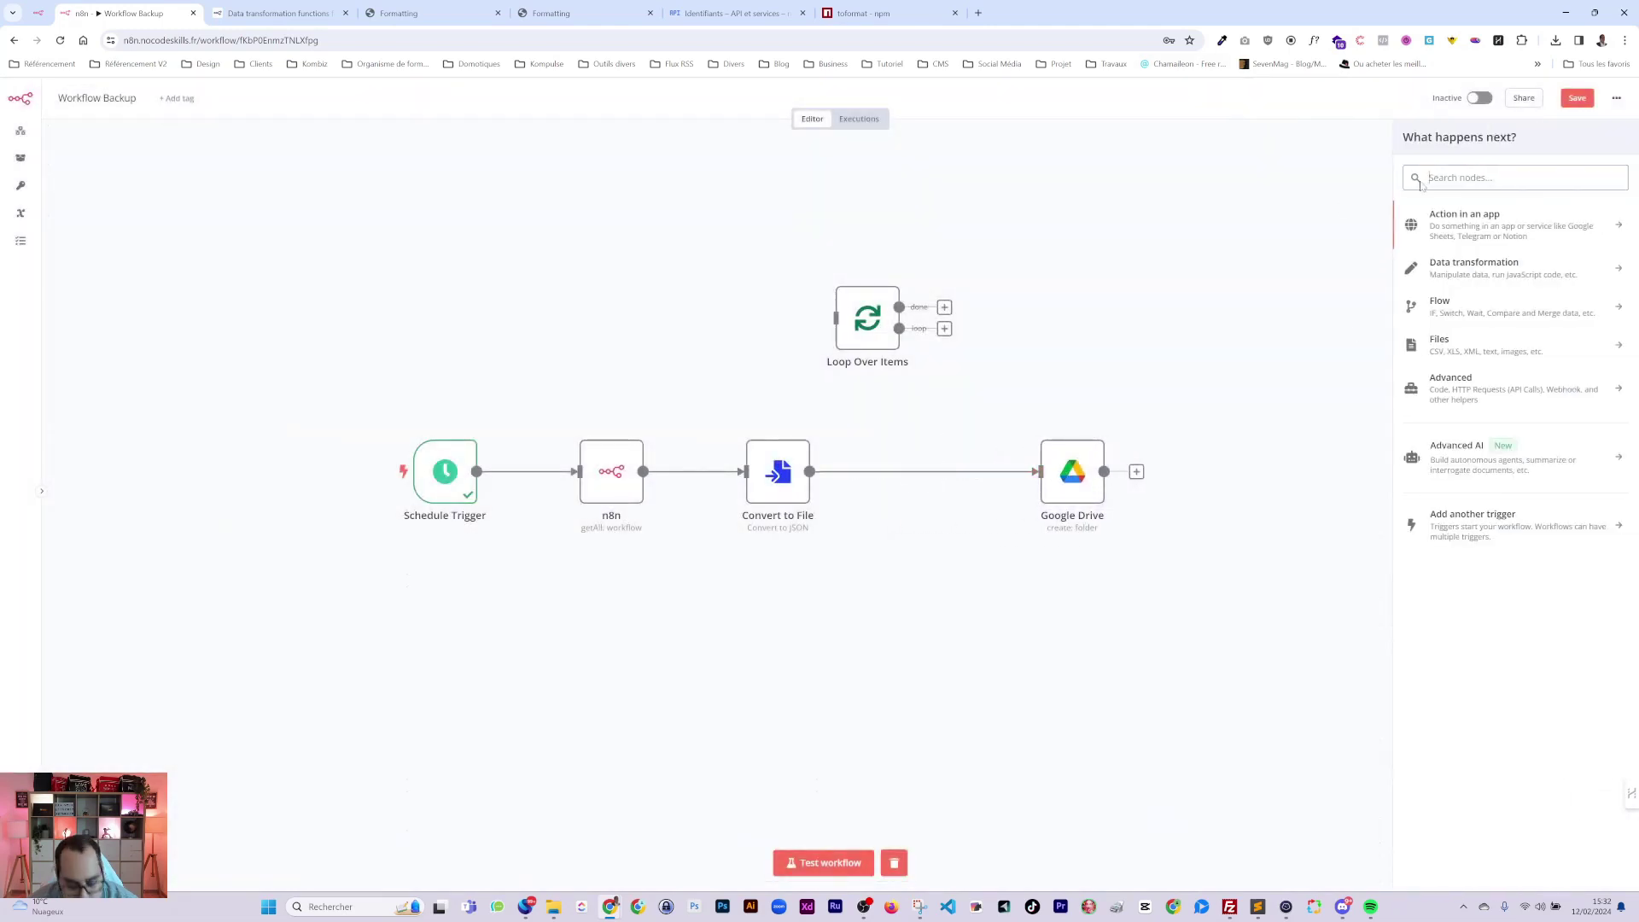
{"action": "type", "text": "drov"}
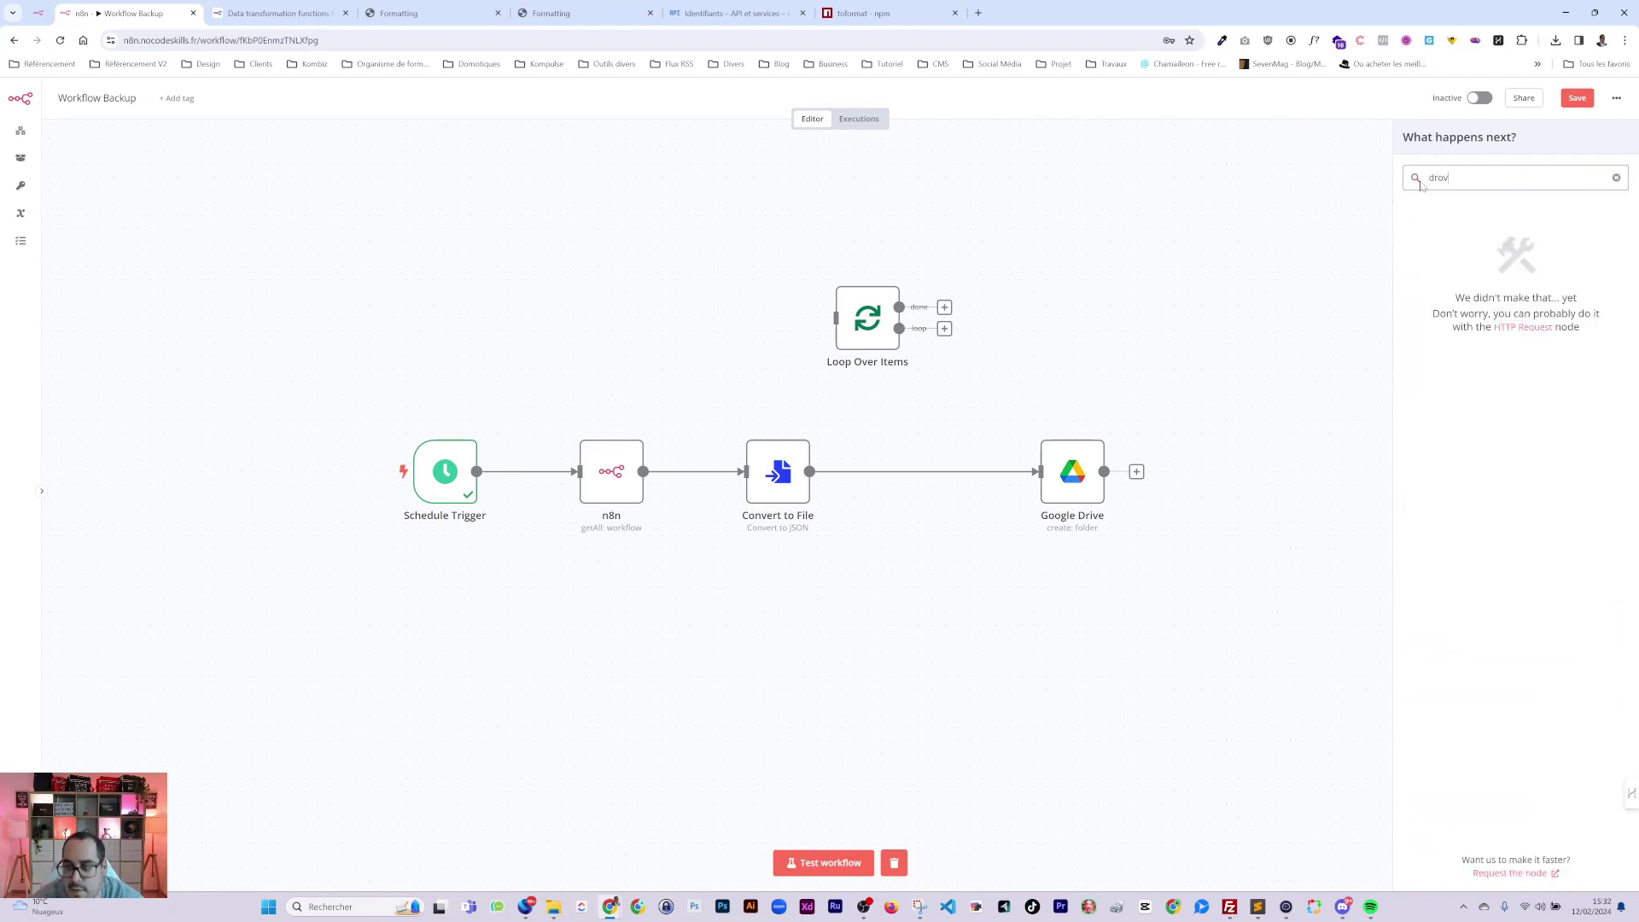
{"action": "key", "text": "BackSpace"}
{"action": "key", "text": "BackSpace"}
{"action": "type", "text": "ive"}
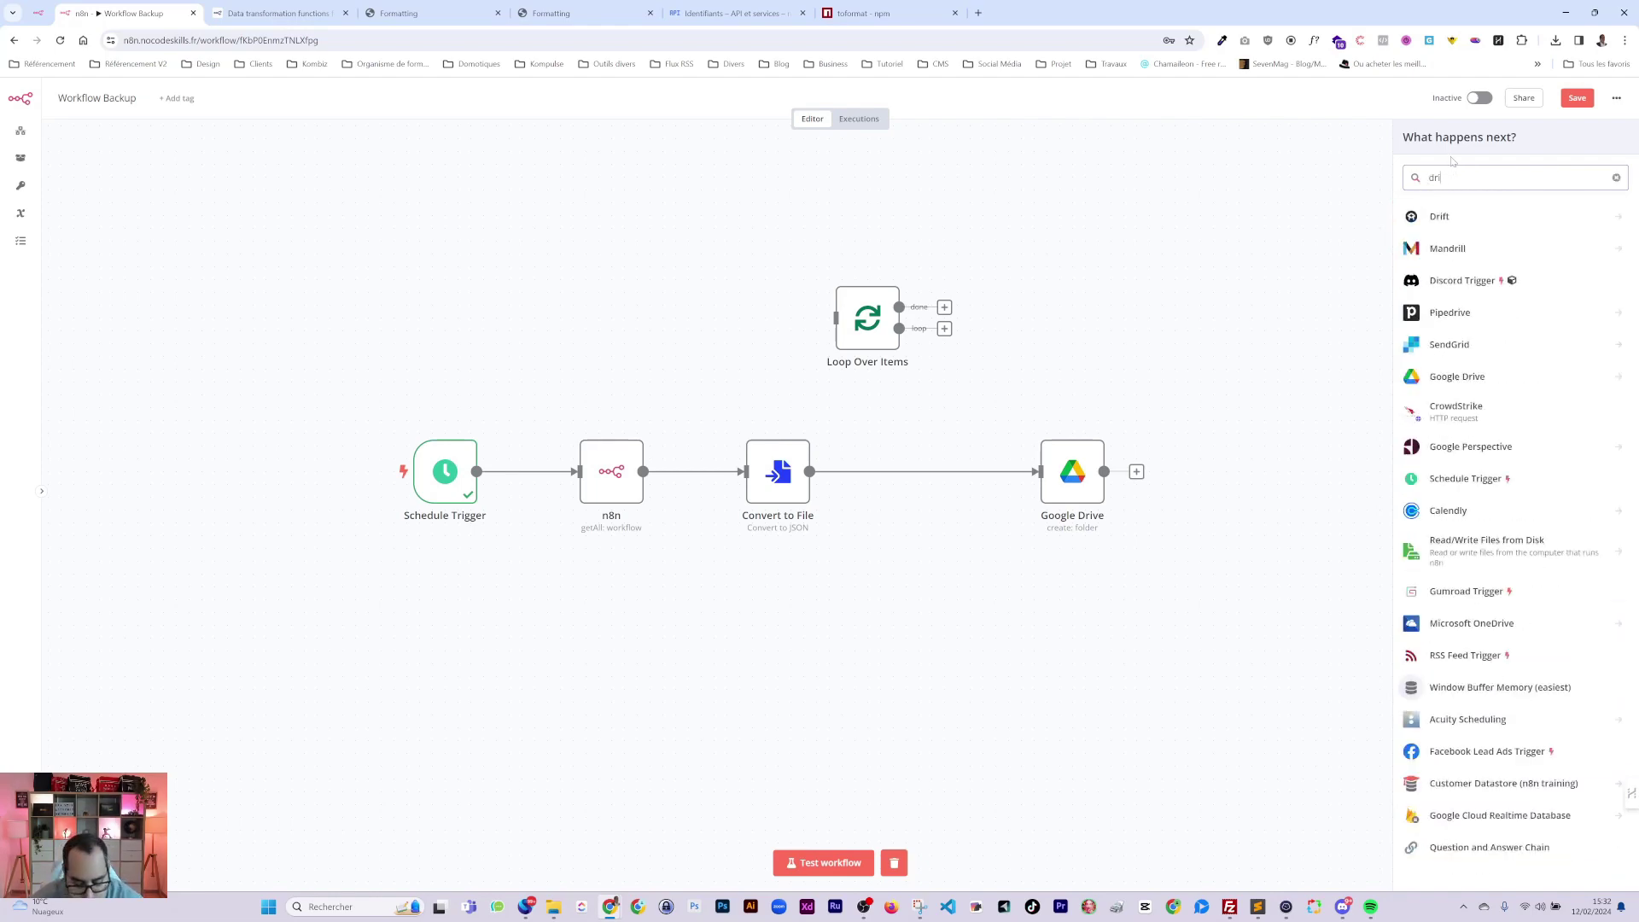
{"action": "left_click", "coordinate": [1485, 249]}
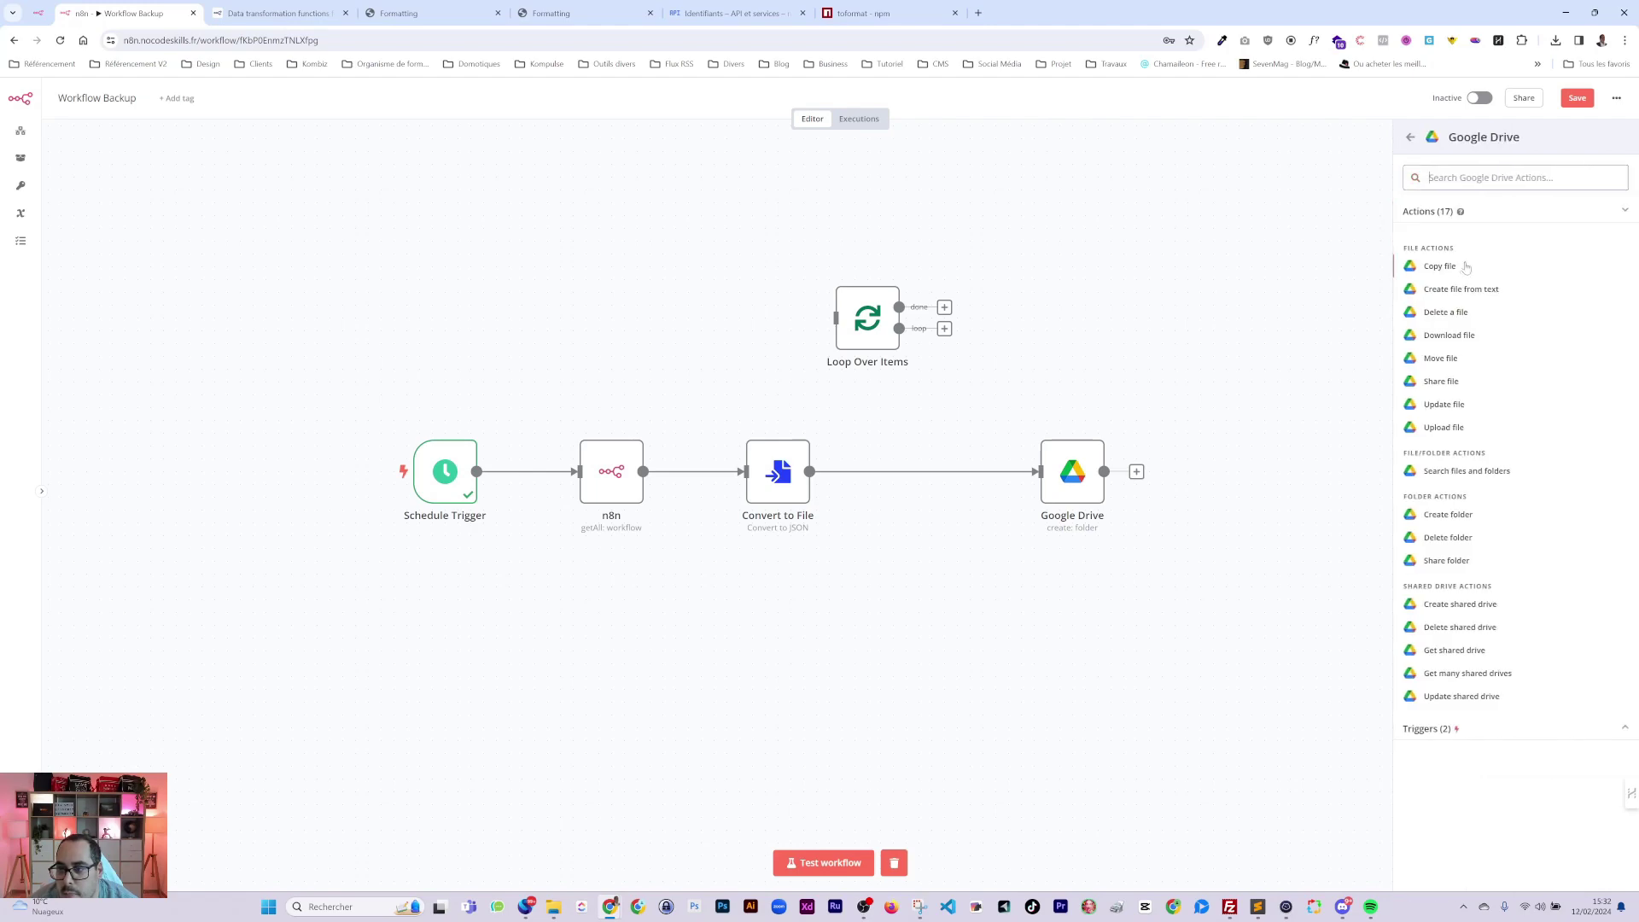
{"action": "left_click_drag", "start_coordinate": [1080, 482], "coordinate": [950, 480]}
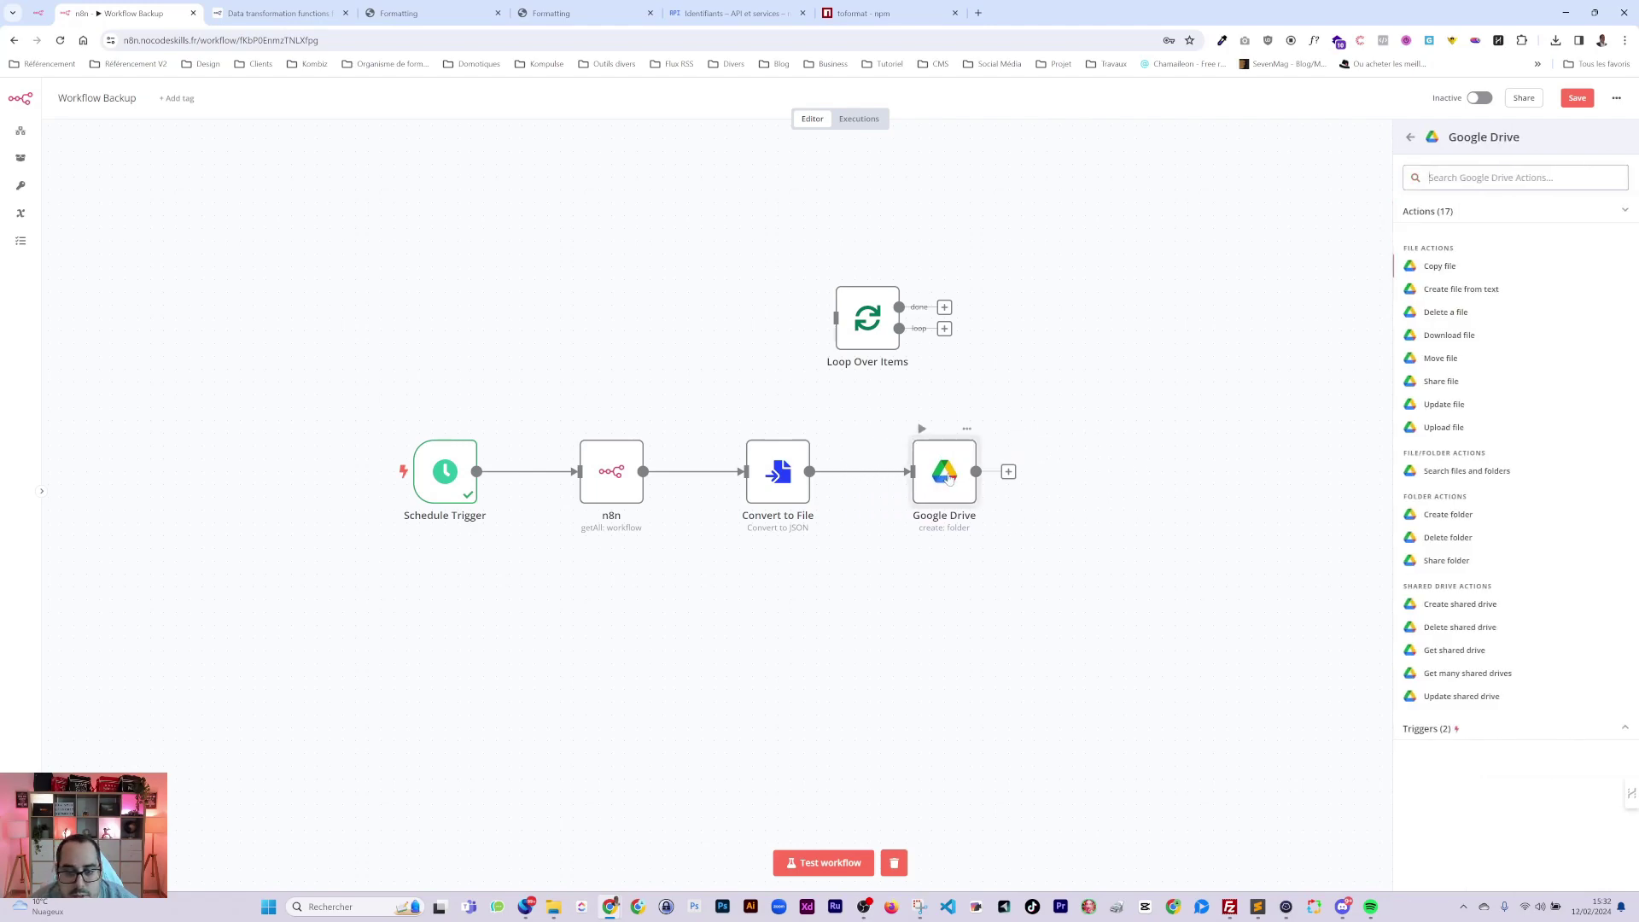
{"action": "double_click", "coordinate": [945, 474]}
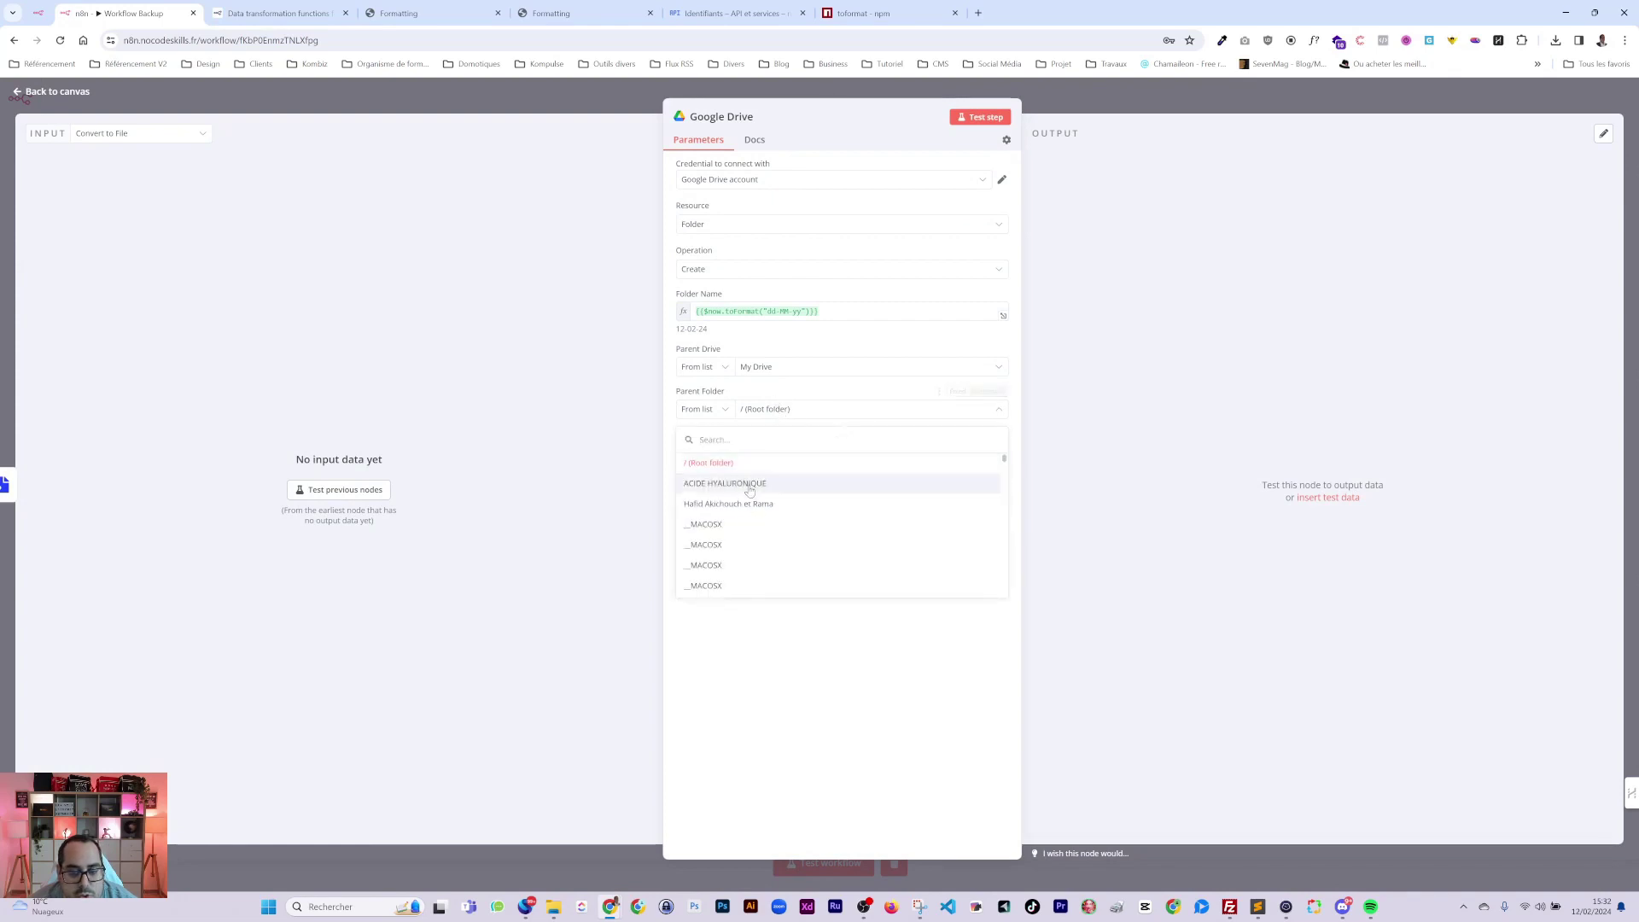
Keep My Drive as the Google Drive node's parent drive.
{"action": "scroll", "coordinate": [763, 529], "scroll_direction": "down", "scroll_amount": 10}
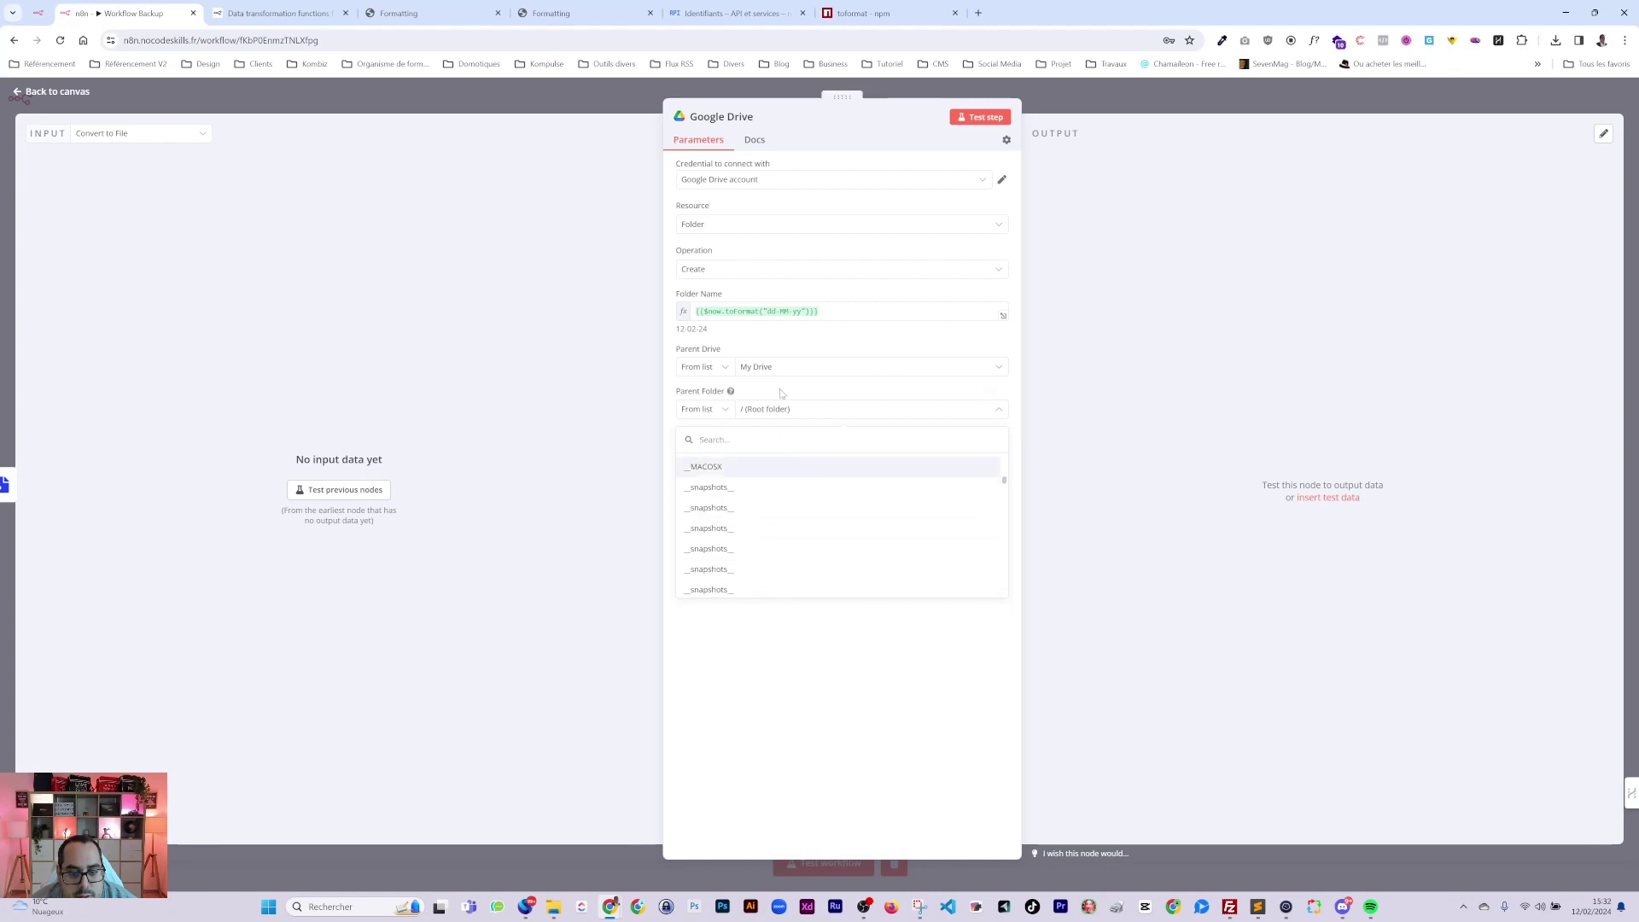
{"action": "left_click", "coordinate": [769, 367]}
{"action": "left_click", "coordinate": [730, 13]}
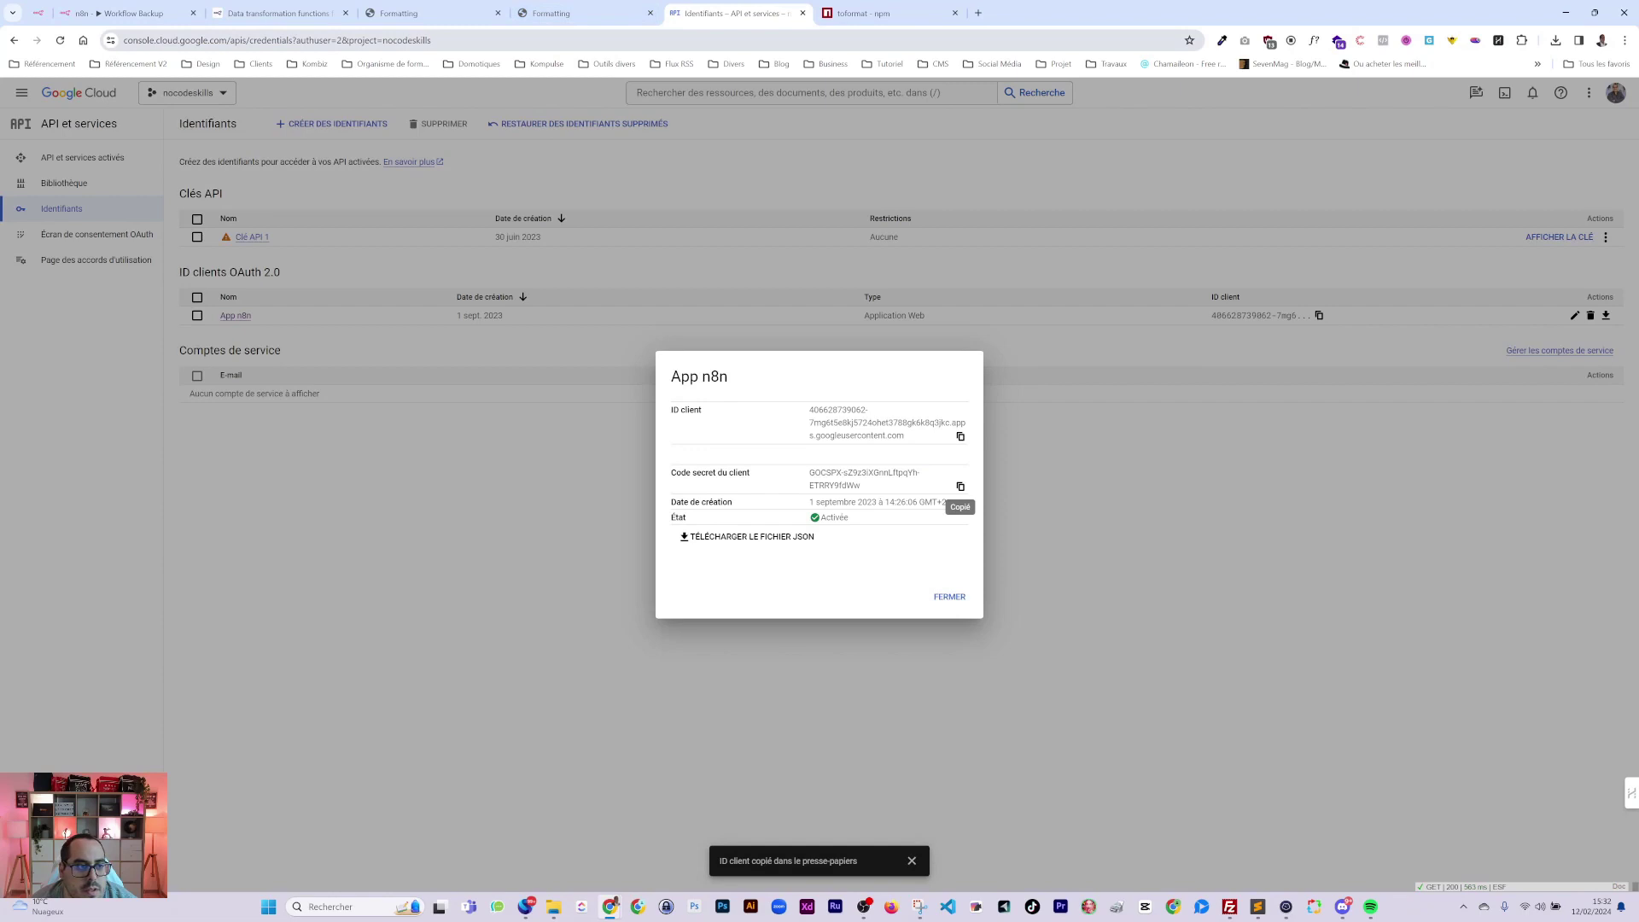
{"action": "left_click", "coordinate": [129, 13]}
{"action": "left_click", "coordinate": [705, 366]}
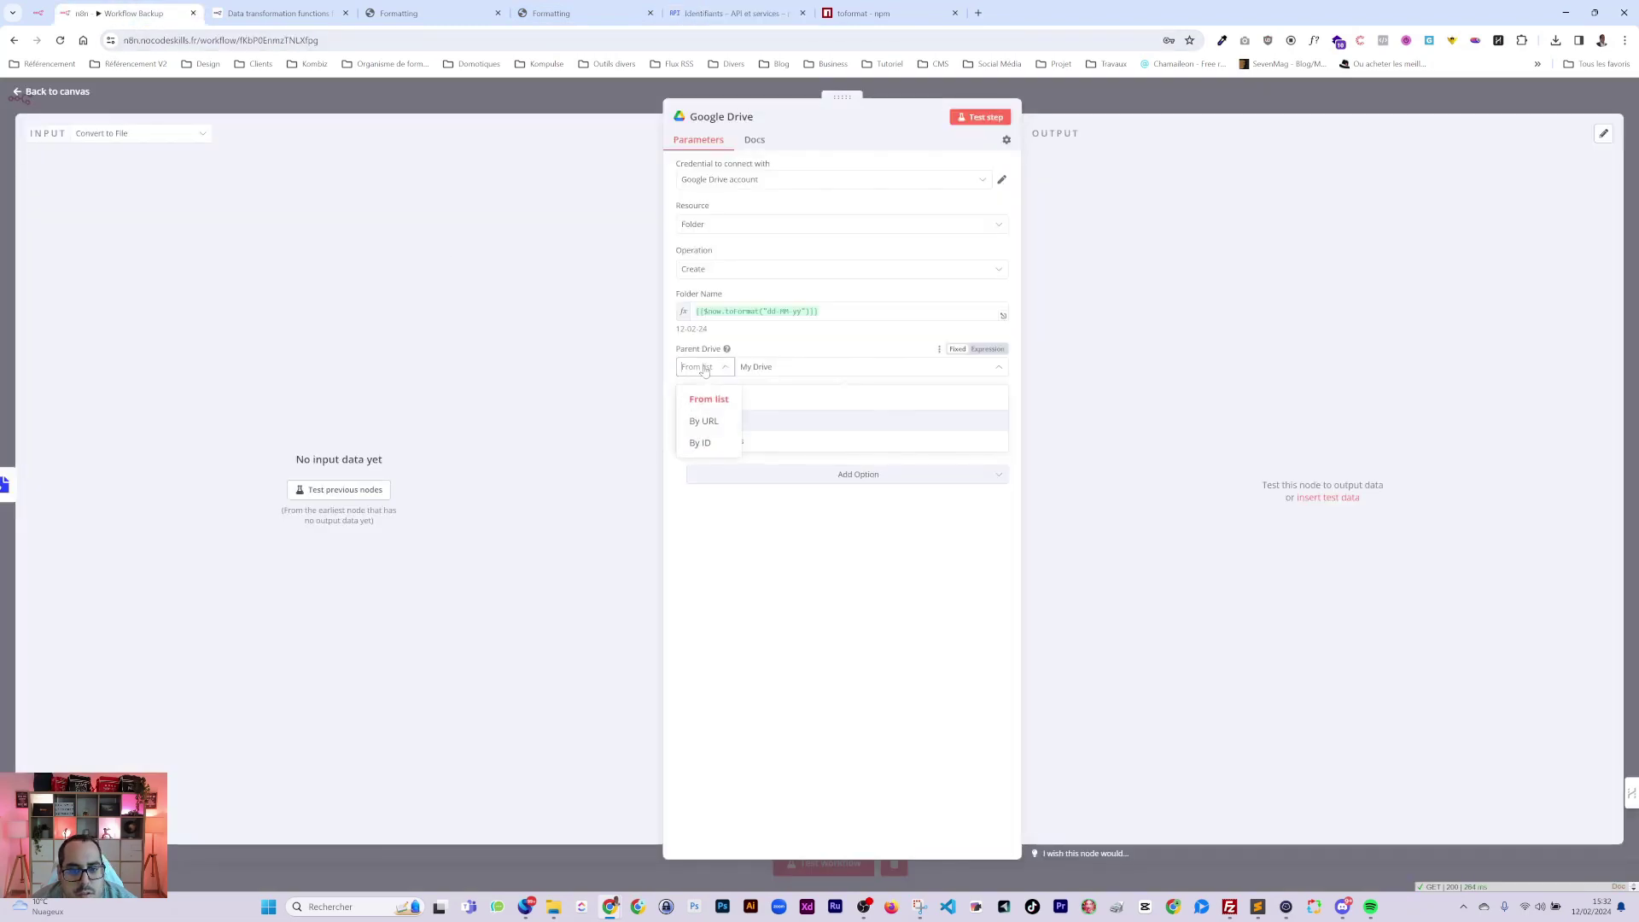
{"action": "left_click", "coordinate": [769, 370]}
{"action": "left_click", "coordinate": [748, 545]}
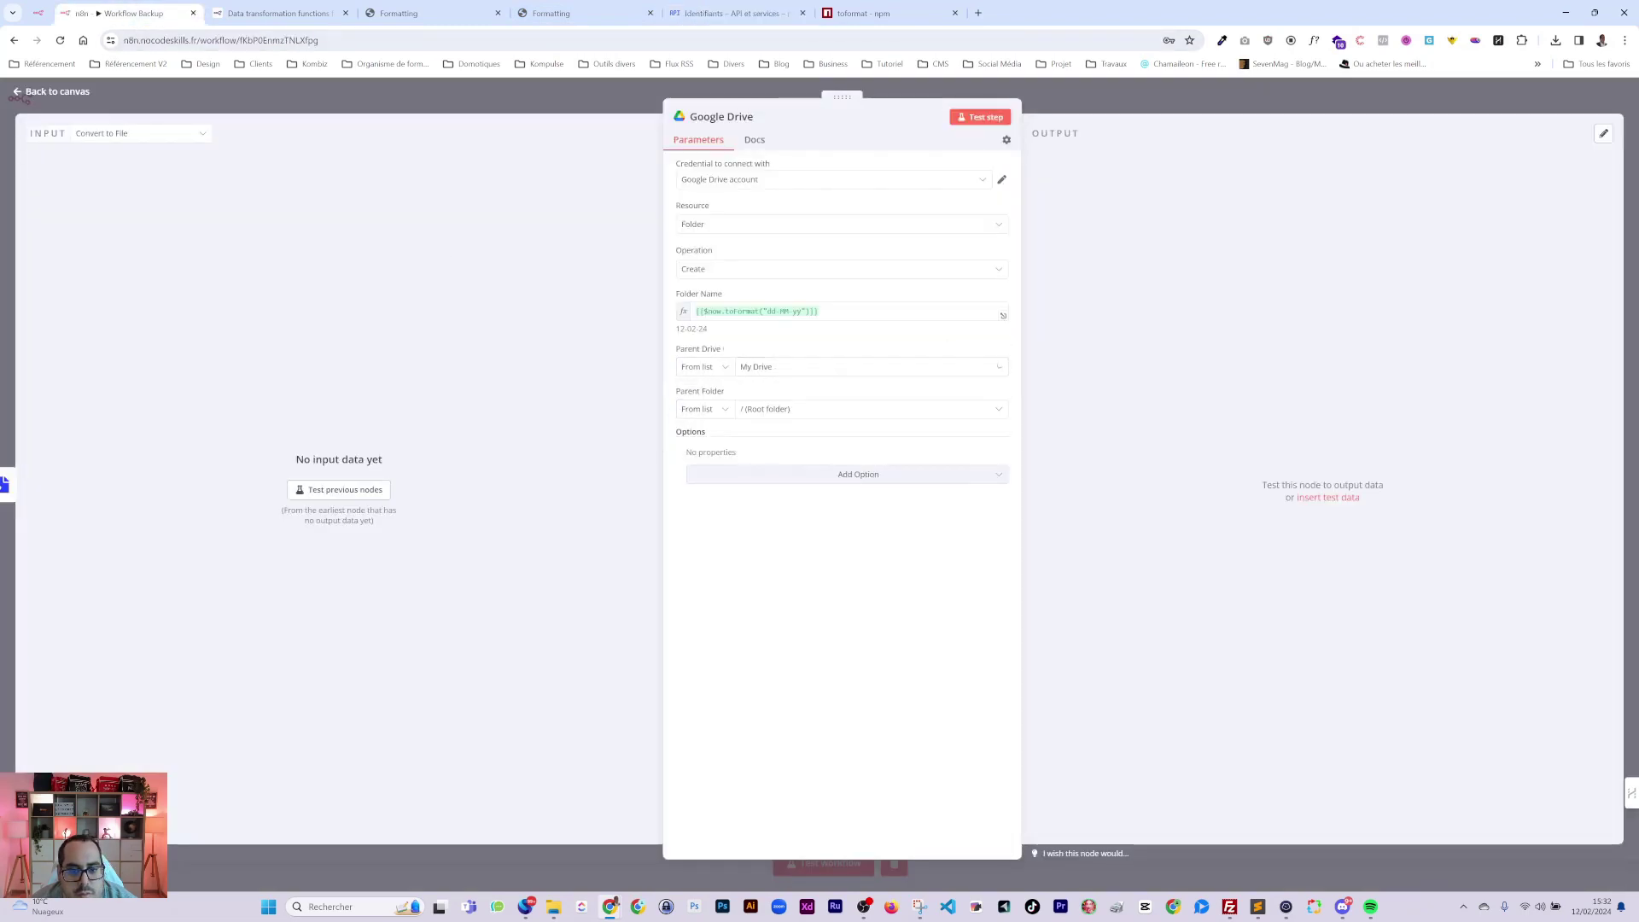
Search for and select 'Backup n8n' as the parent folder, then return to the canvas.
{"action": "left_click", "coordinate": [761, 409]}
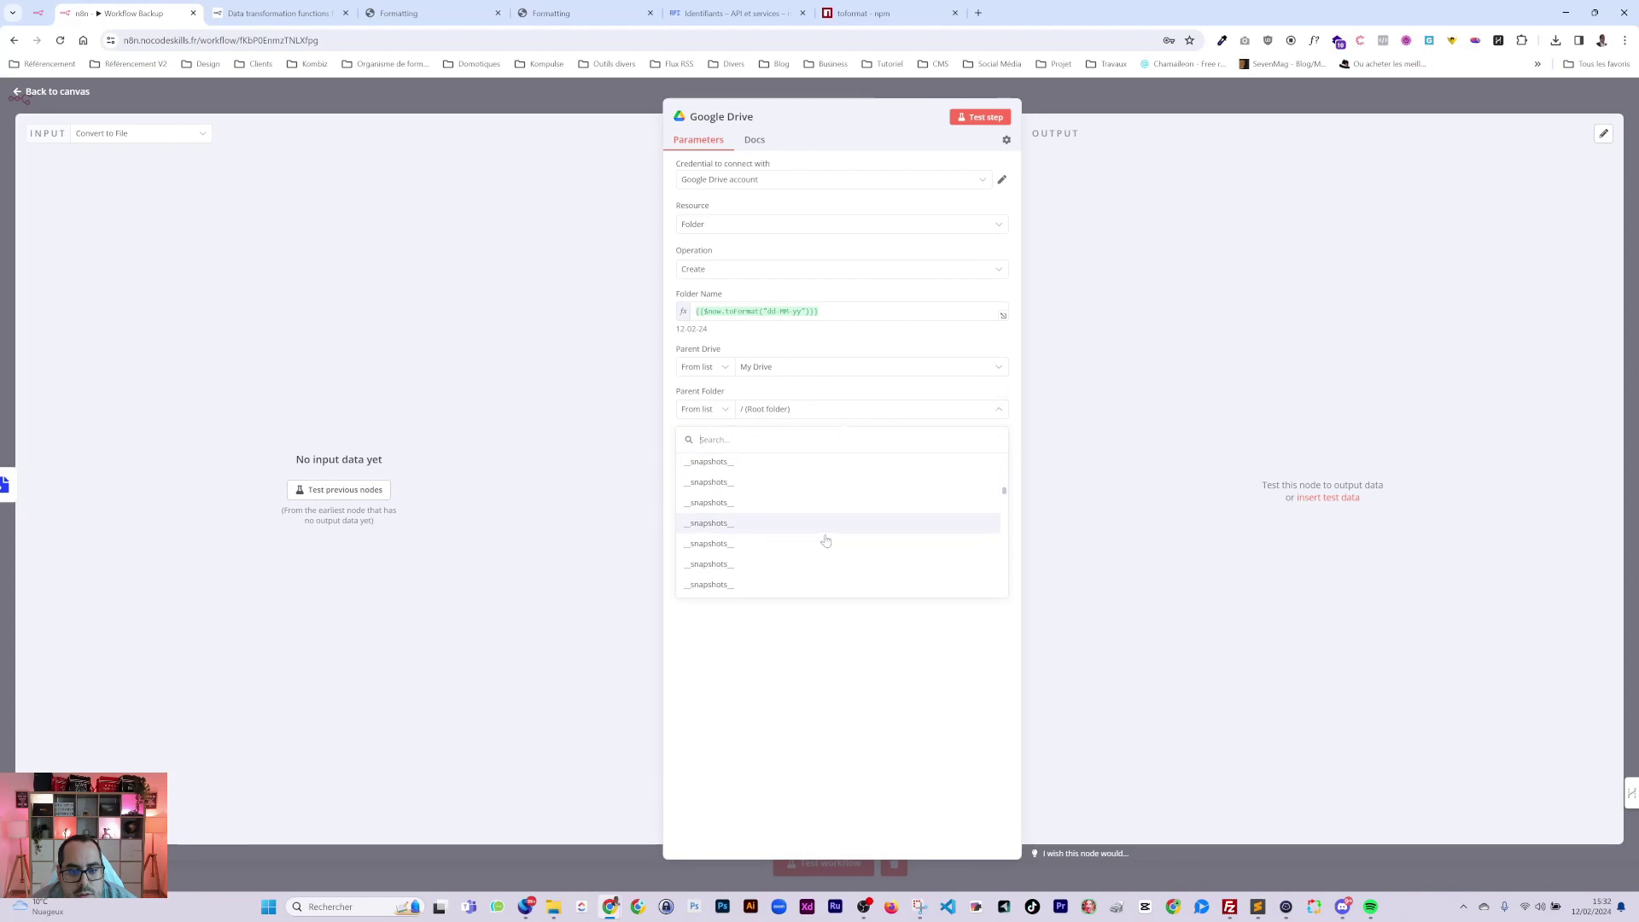
{"action": "scroll", "coordinate": [824, 547], "scroll_direction": "down", "scroll_amount": 10}
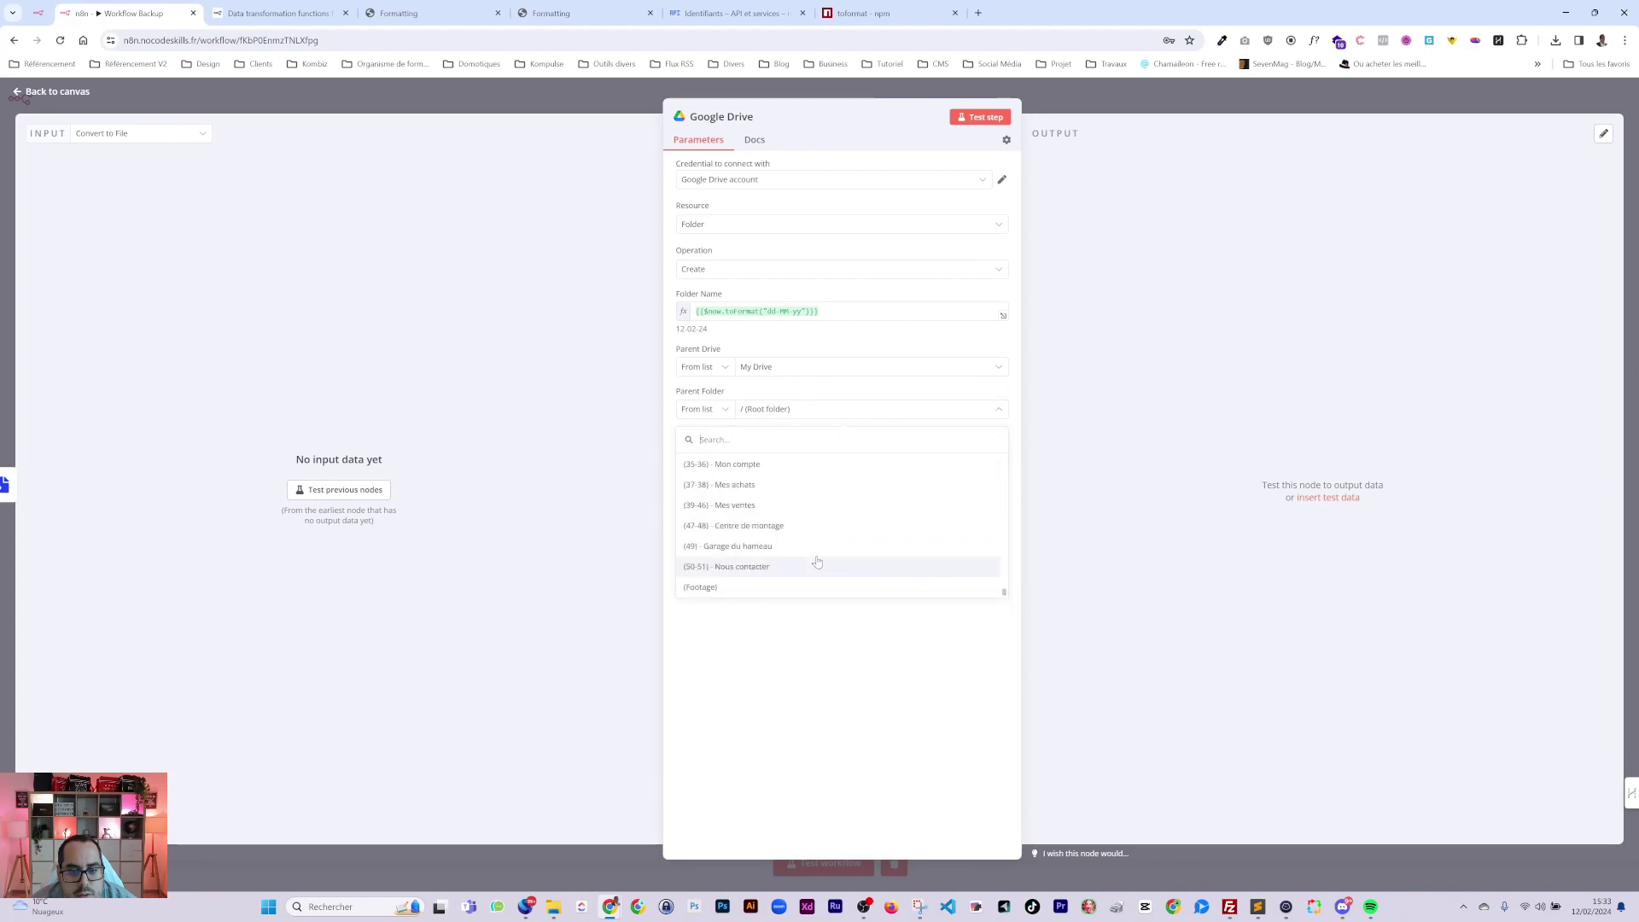
{"action": "scroll", "coordinate": [817, 561], "scroll_direction": "down", "scroll_amount": 10}
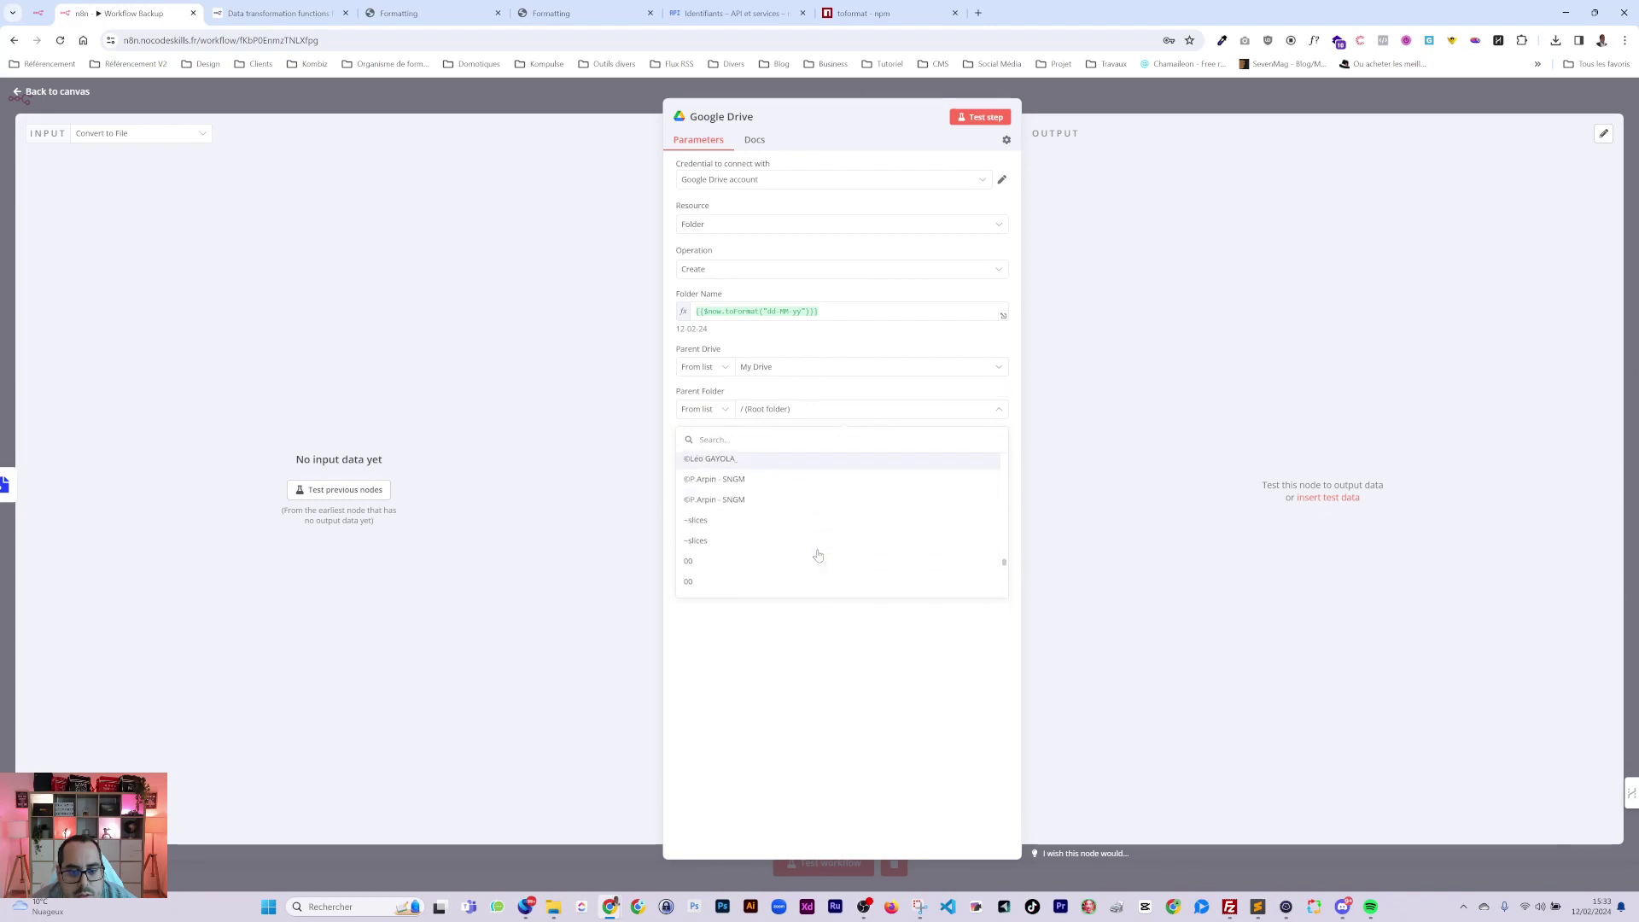
{"action": "scroll", "coordinate": [818, 555], "scroll_direction": "down", "scroll_amount": 5}
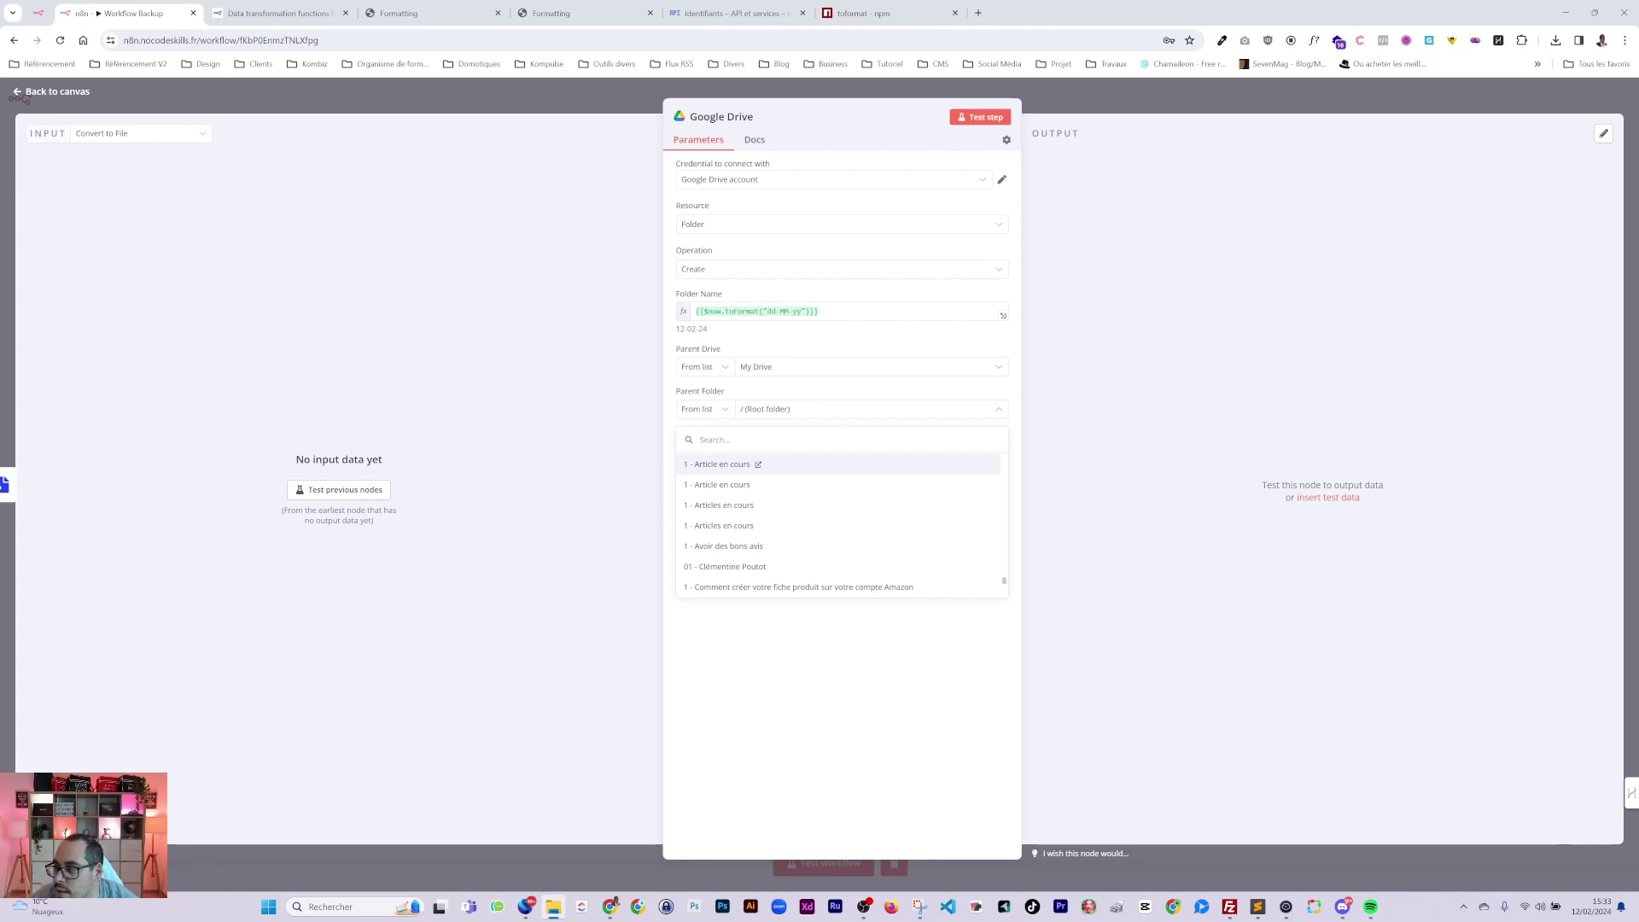
{"action": "left_click", "coordinate": [1191, 340]}
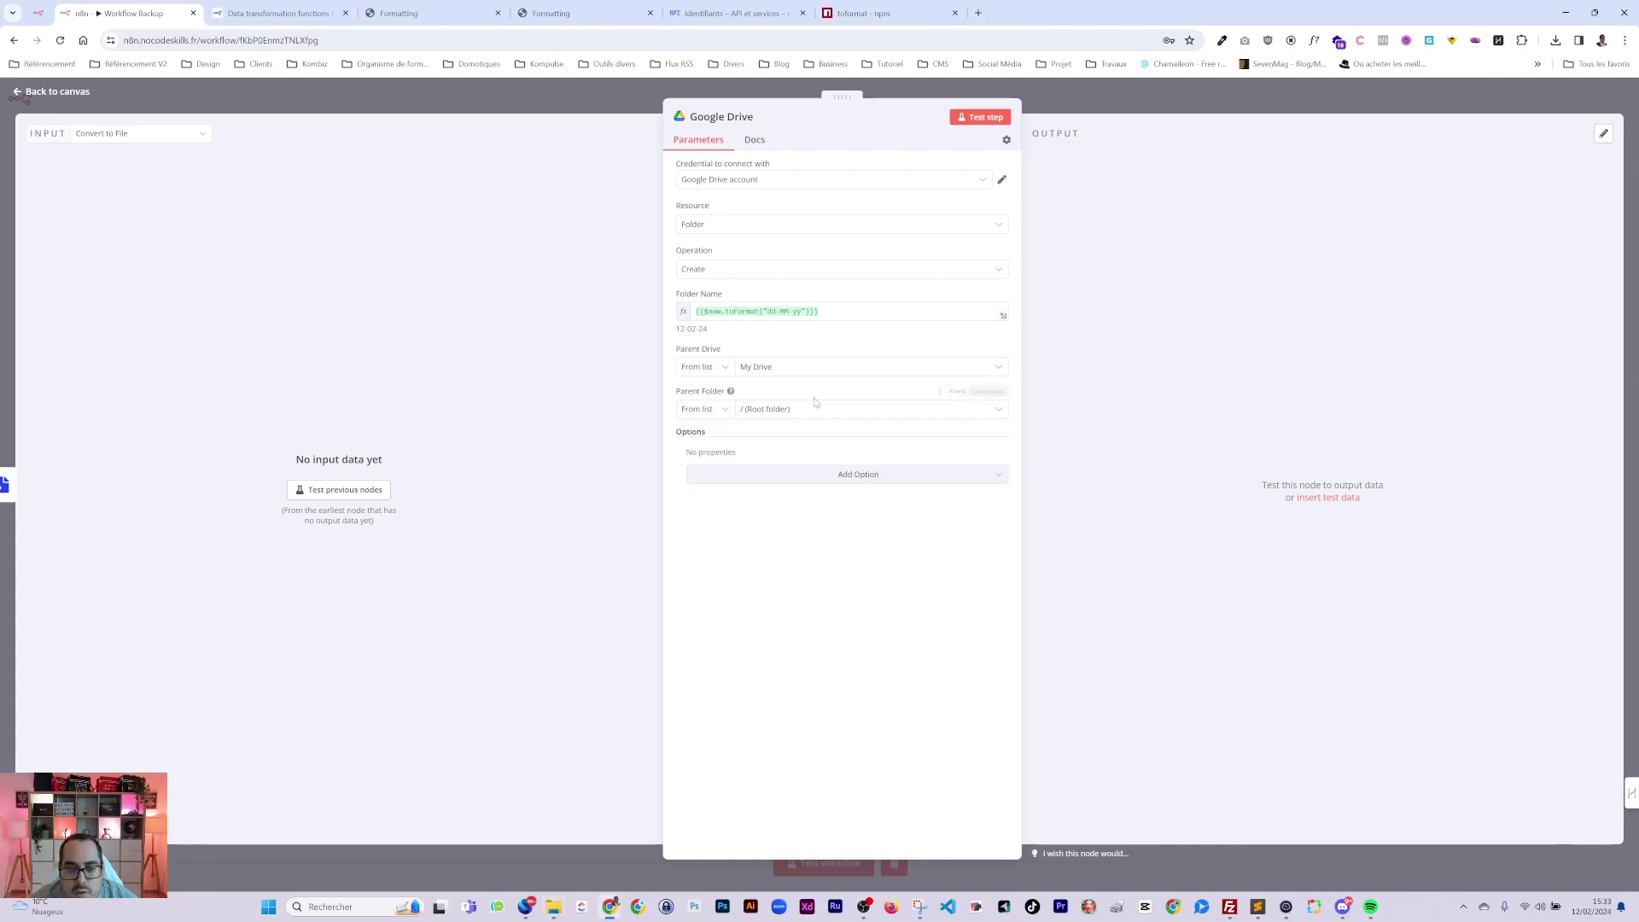
{"action": "left_click", "coordinate": [773, 411]}
{"action": "type", "text": "Backup n8n"}
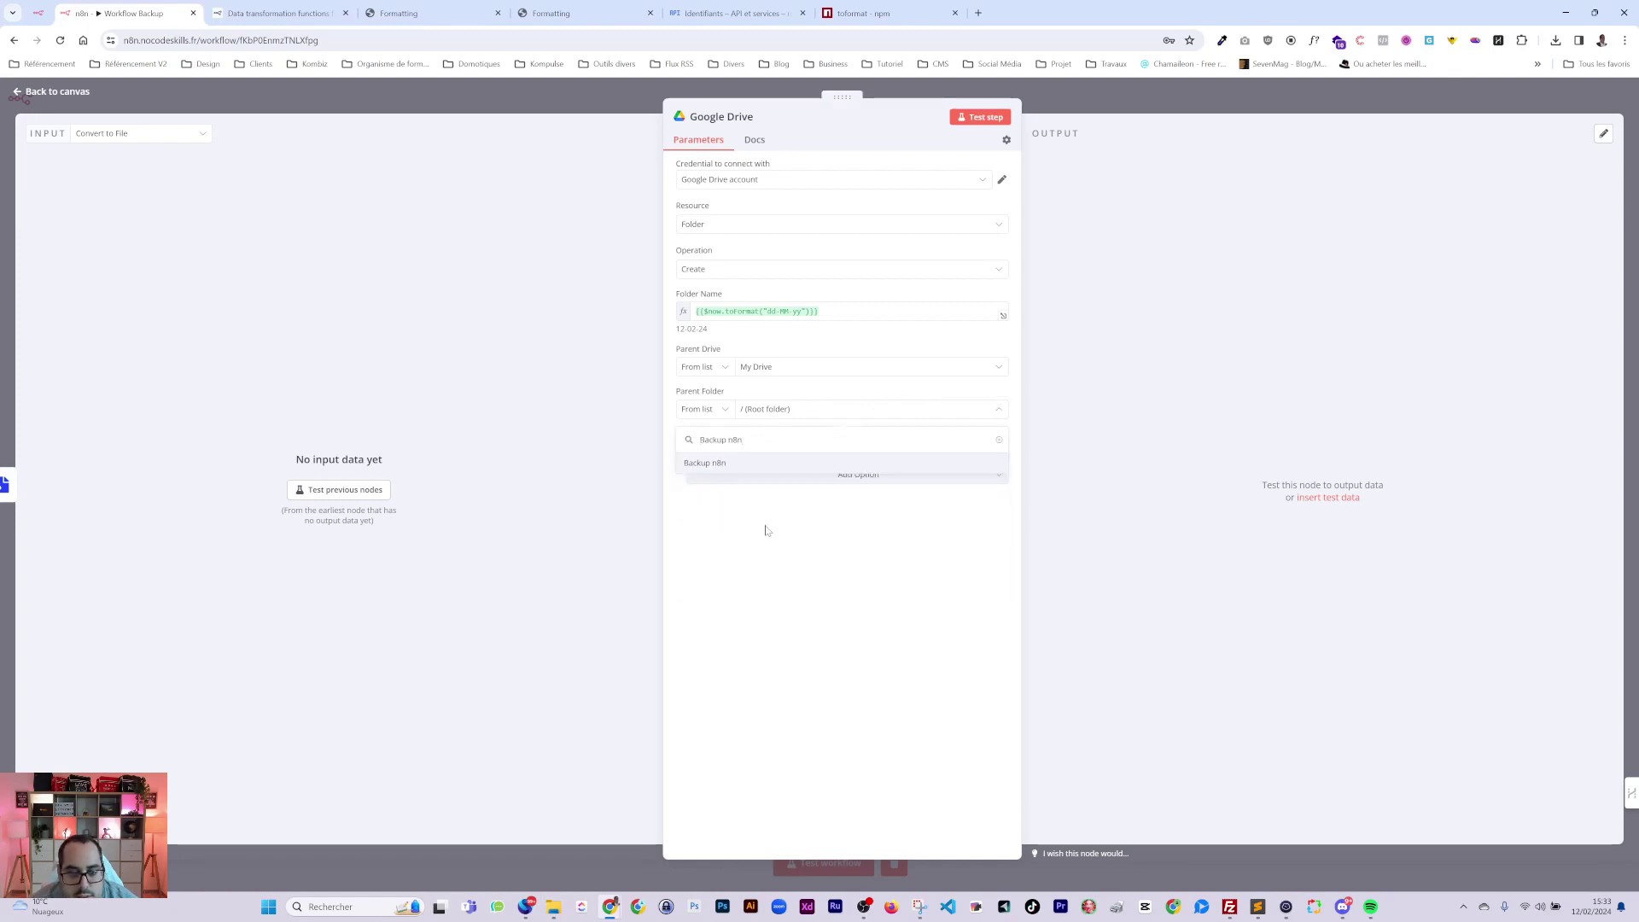
{"action": "left_click", "coordinate": [708, 463]}
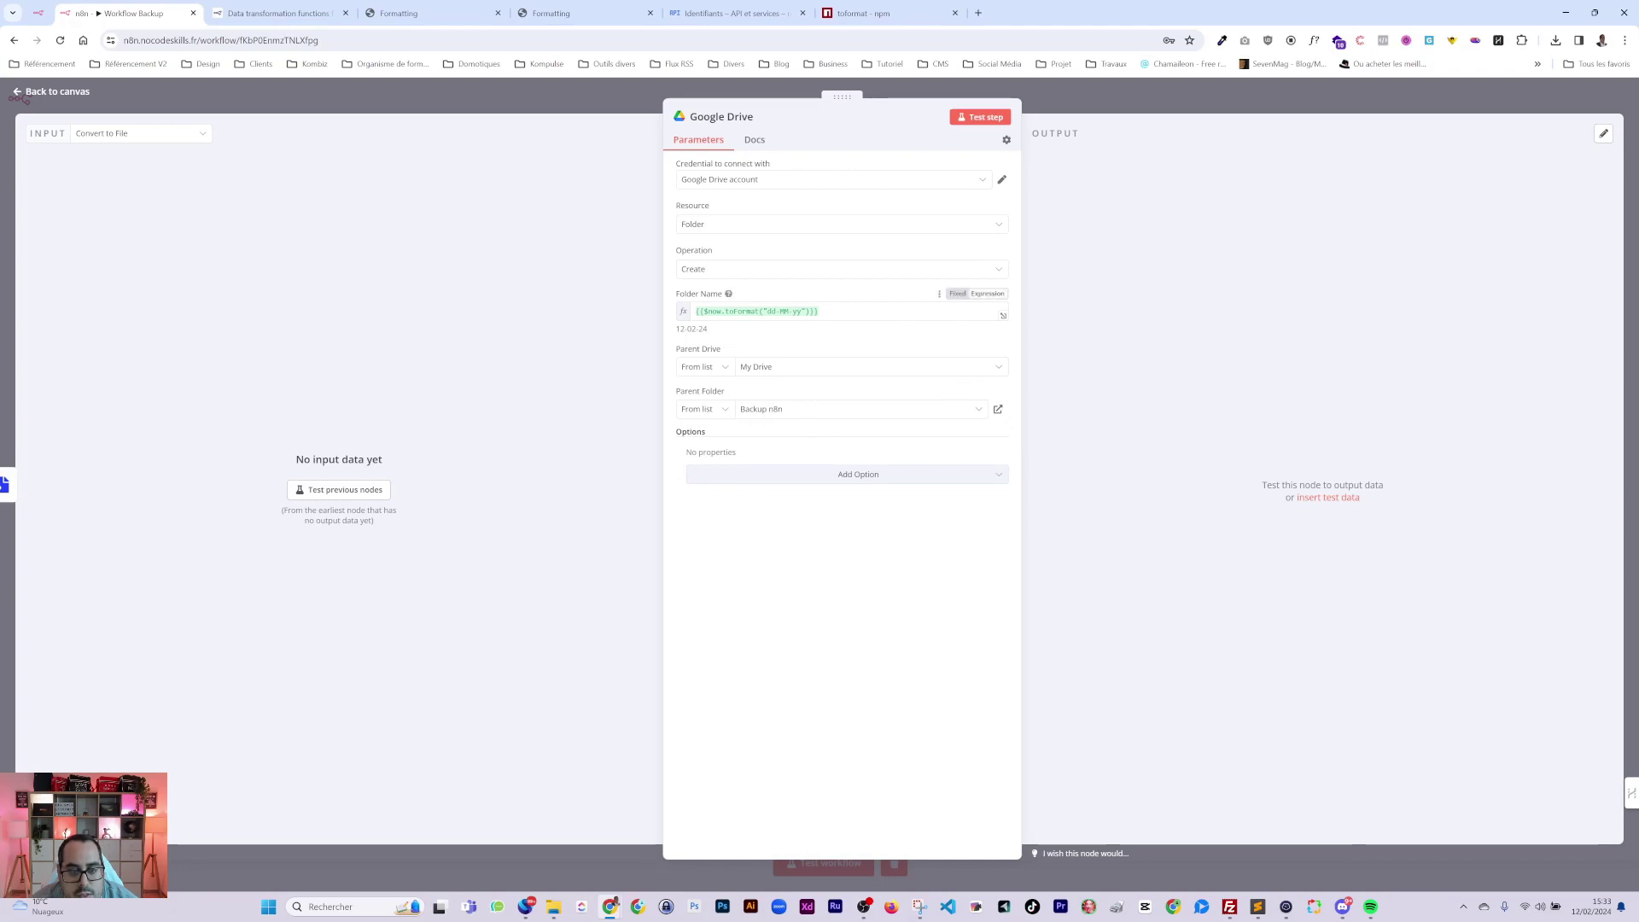
{"action": "left_click", "coordinate": [1079, 103]}
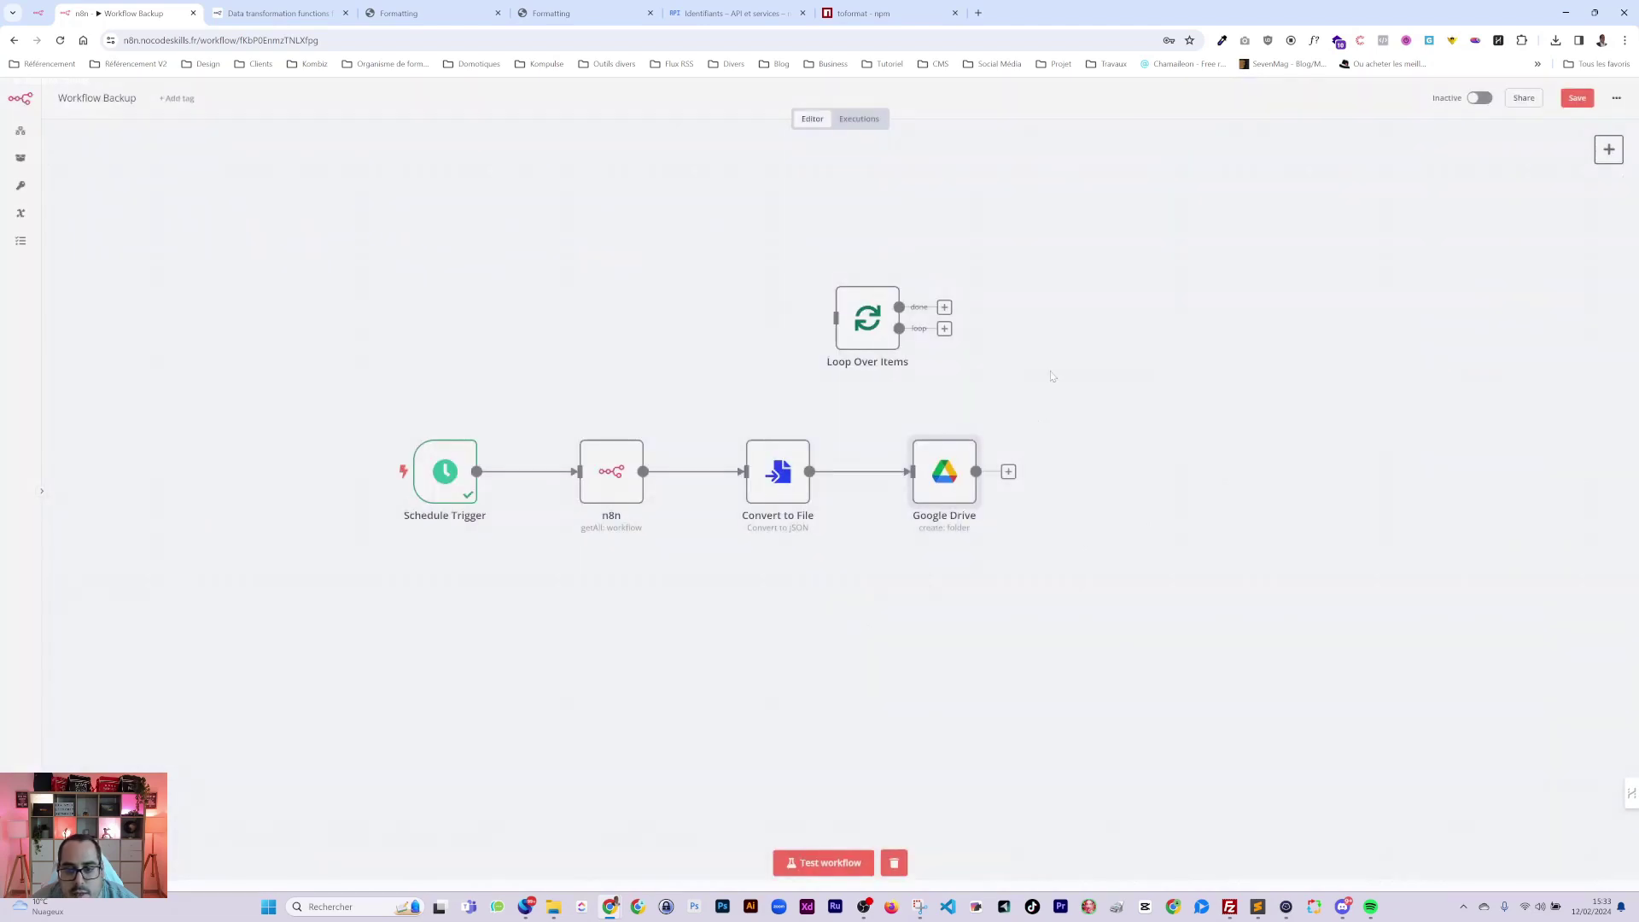
Align the Google Drive node, save with Ctrl+S, and test-run the whole workflow.
{"action": "left_click_drag", "start_coordinate": [926, 474], "coordinate": [926, 488]}
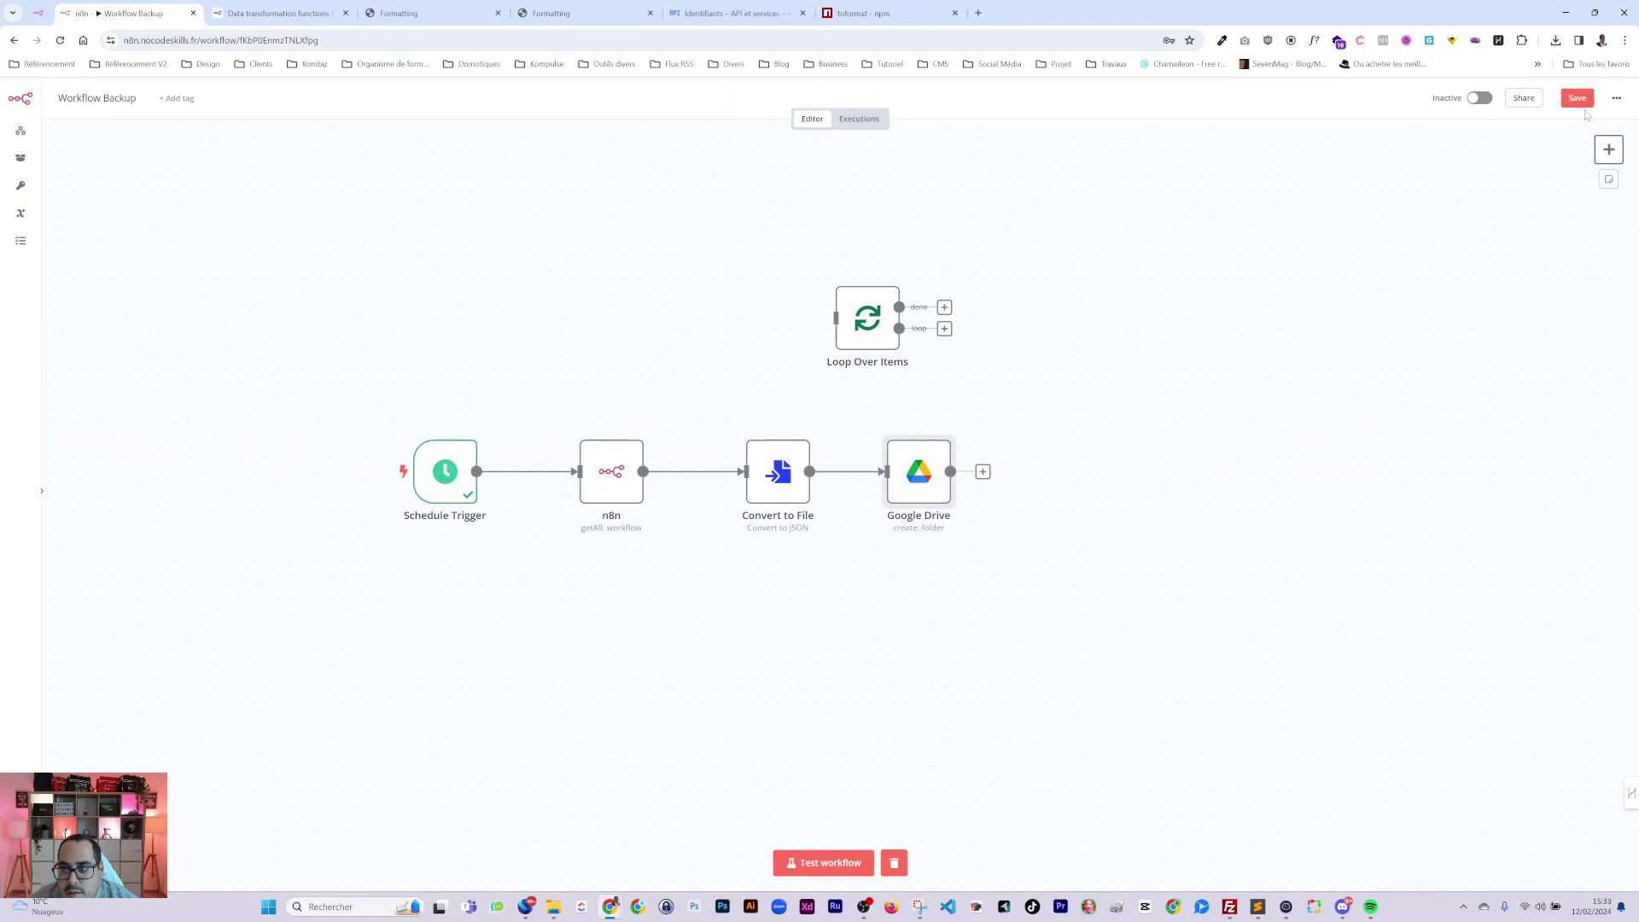
{"action": "key", "text": "ctrl+s"}
{"action": "key", "text": "super+e"}
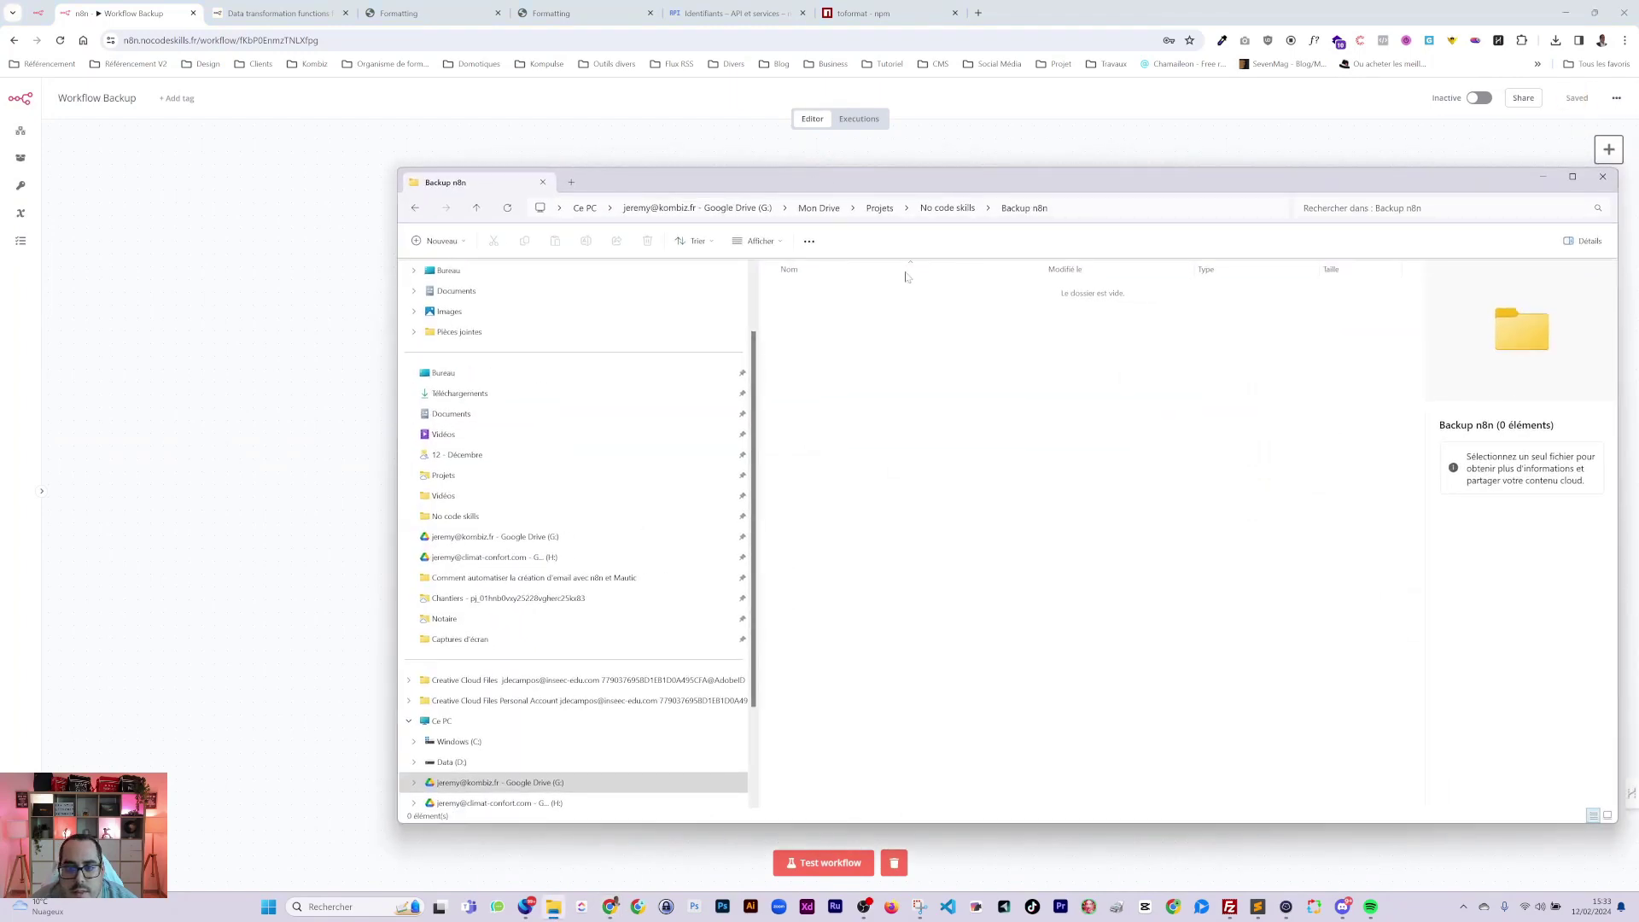
{"action": "left_click_drag", "start_coordinate": [971, 187], "coordinate": [1638, 192]}
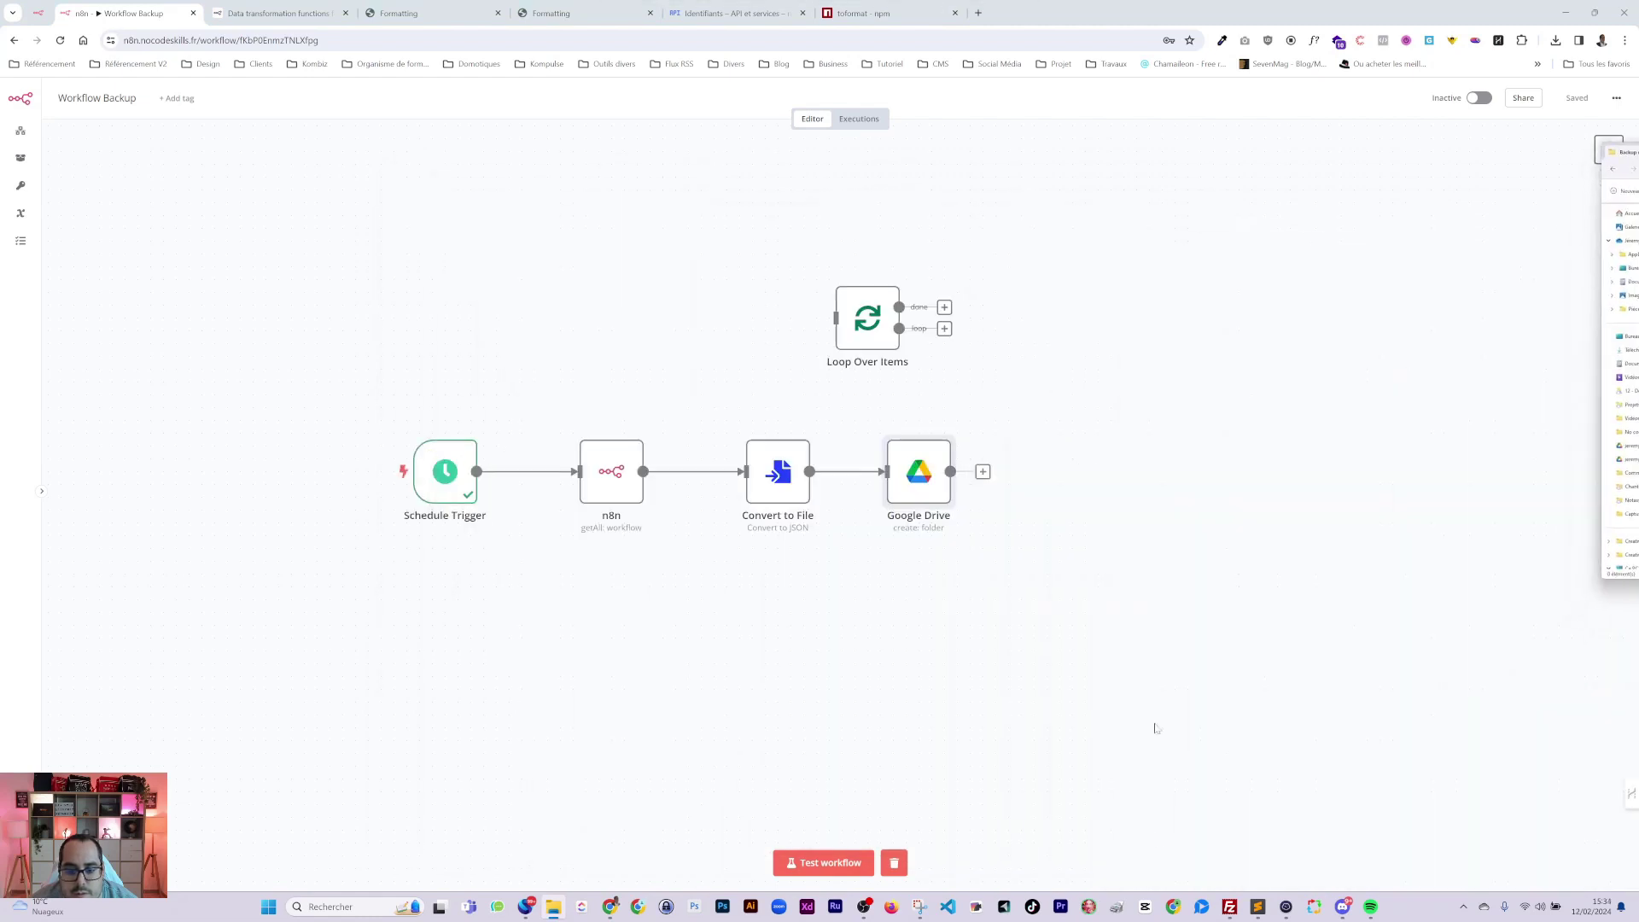
{"action": "left_click", "coordinate": [802, 863]}
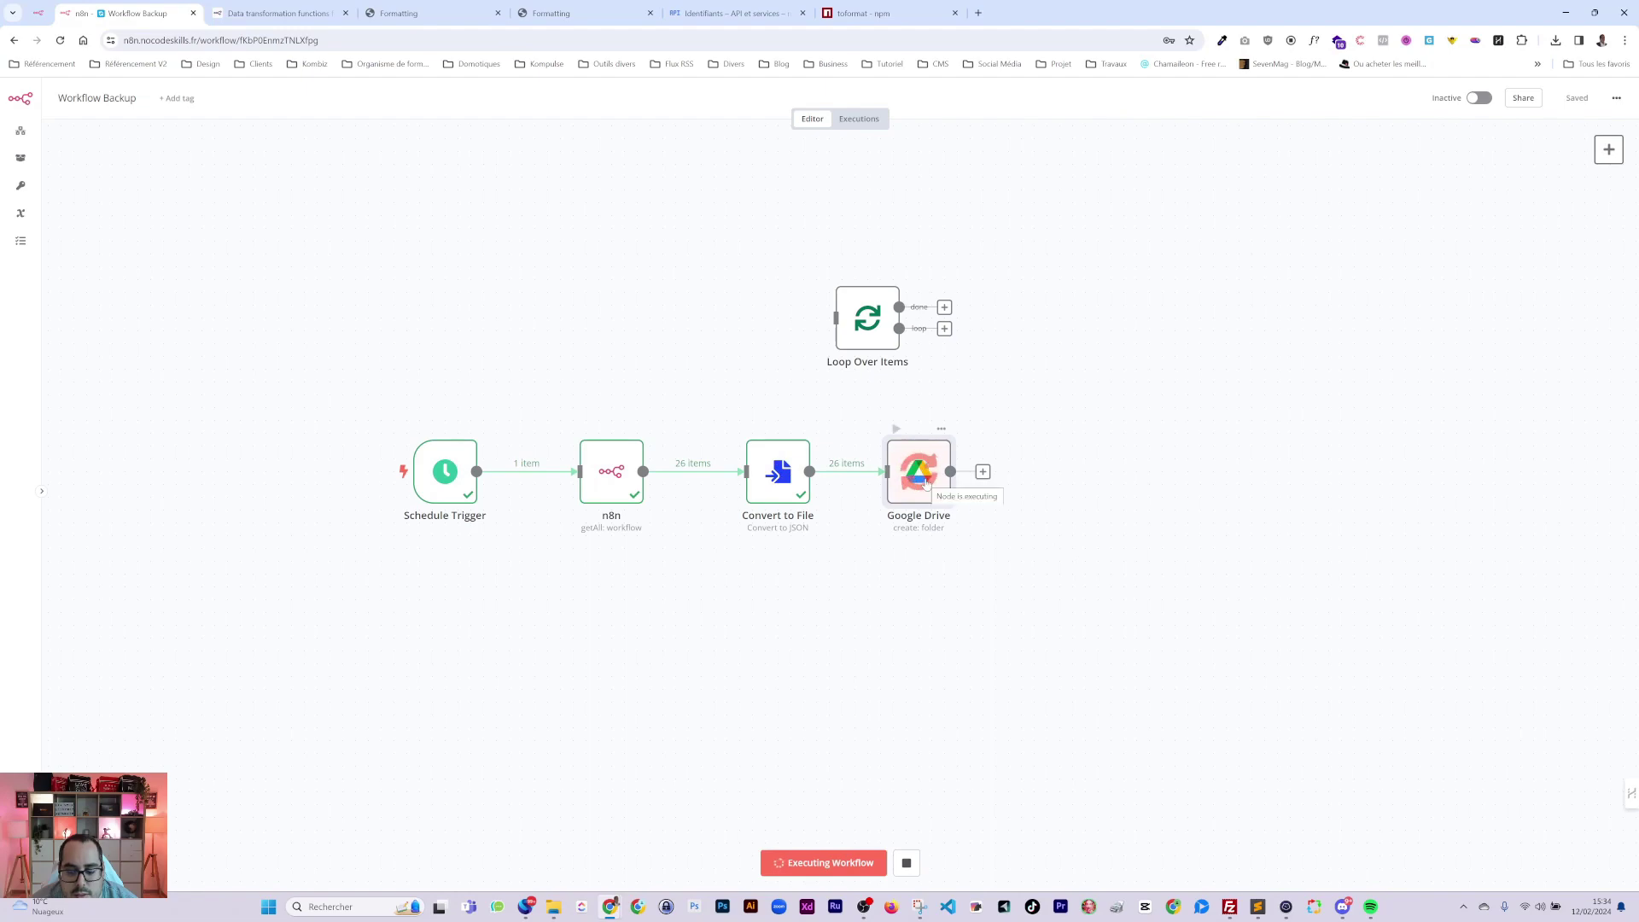
{"action": "left_click", "coordinate": [1614, 359]}
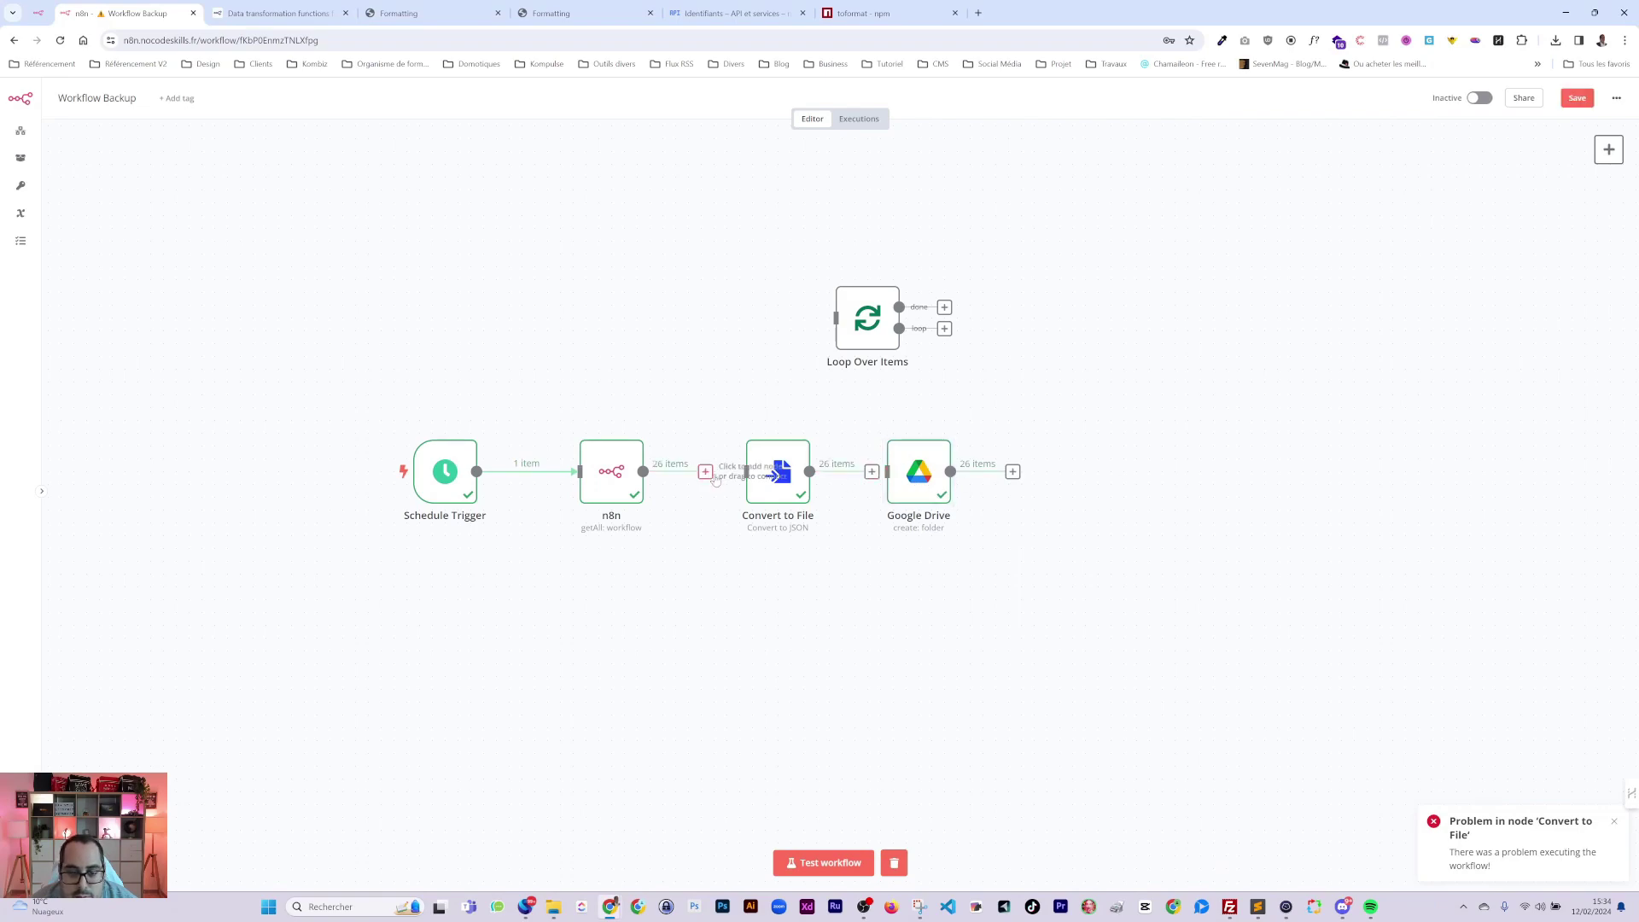
Rewire the nodes as Schedule Trigger → Google Drive → n8n → Convert to File.
{"action": "left_click_drag", "start_coordinate": [755, 478], "coordinate": [769, 478]}
{"action": "left_click_drag", "start_coordinate": [612, 478], "coordinate": [675, 491]}
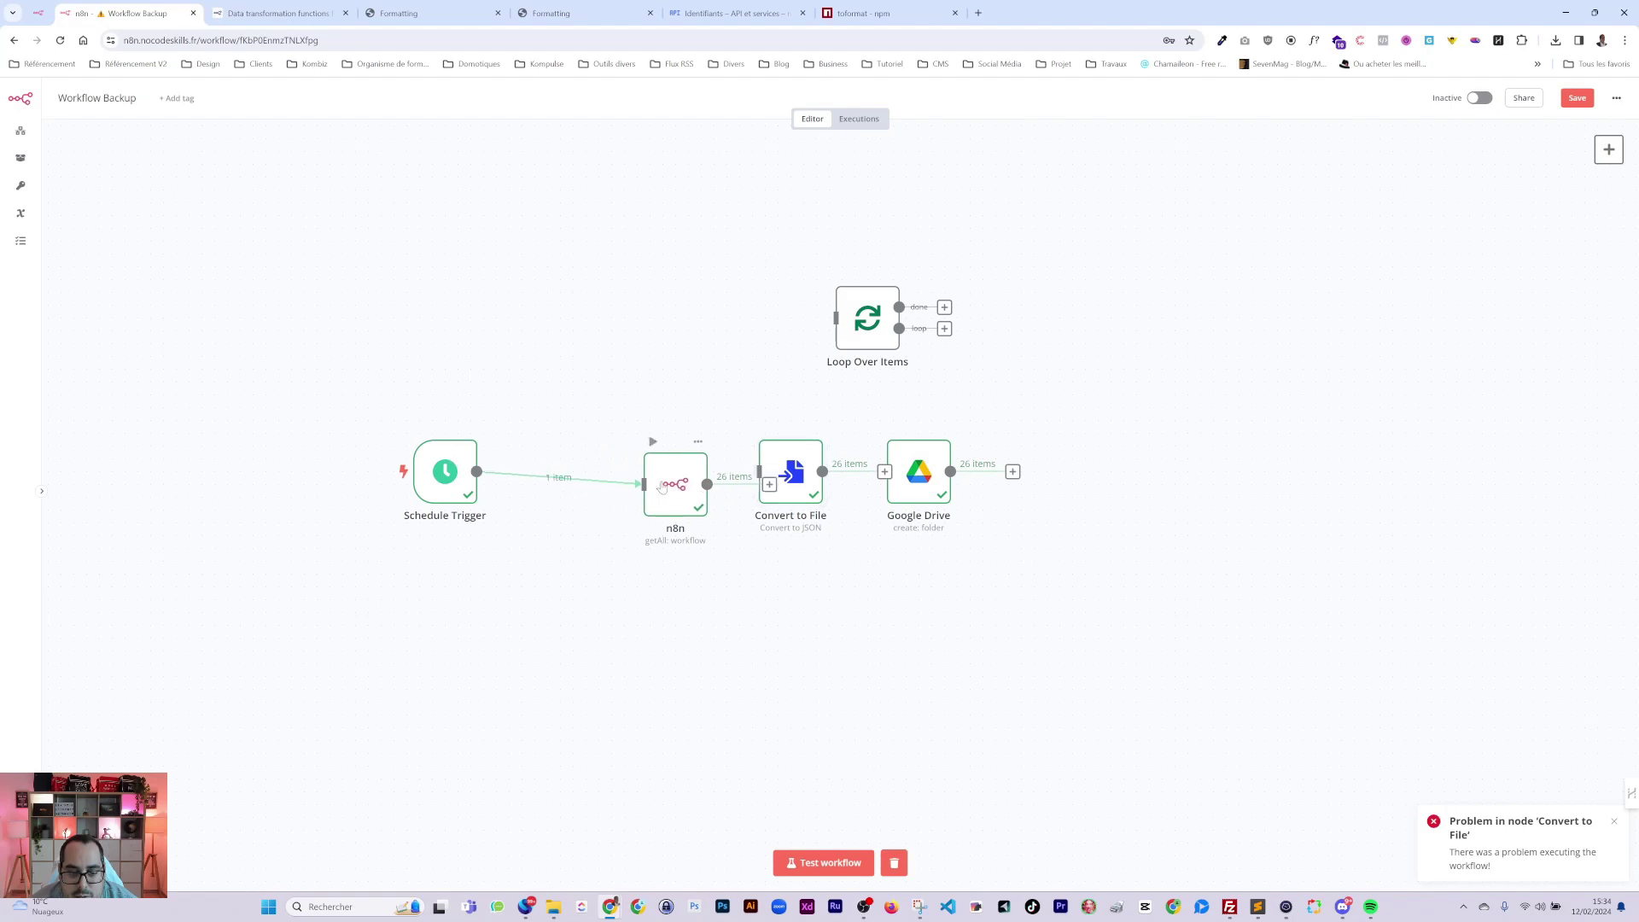
{"action": "left_click", "coordinate": [562, 489]}
{"action": "left_click_drag", "start_coordinate": [909, 470], "coordinate": [563, 451]}
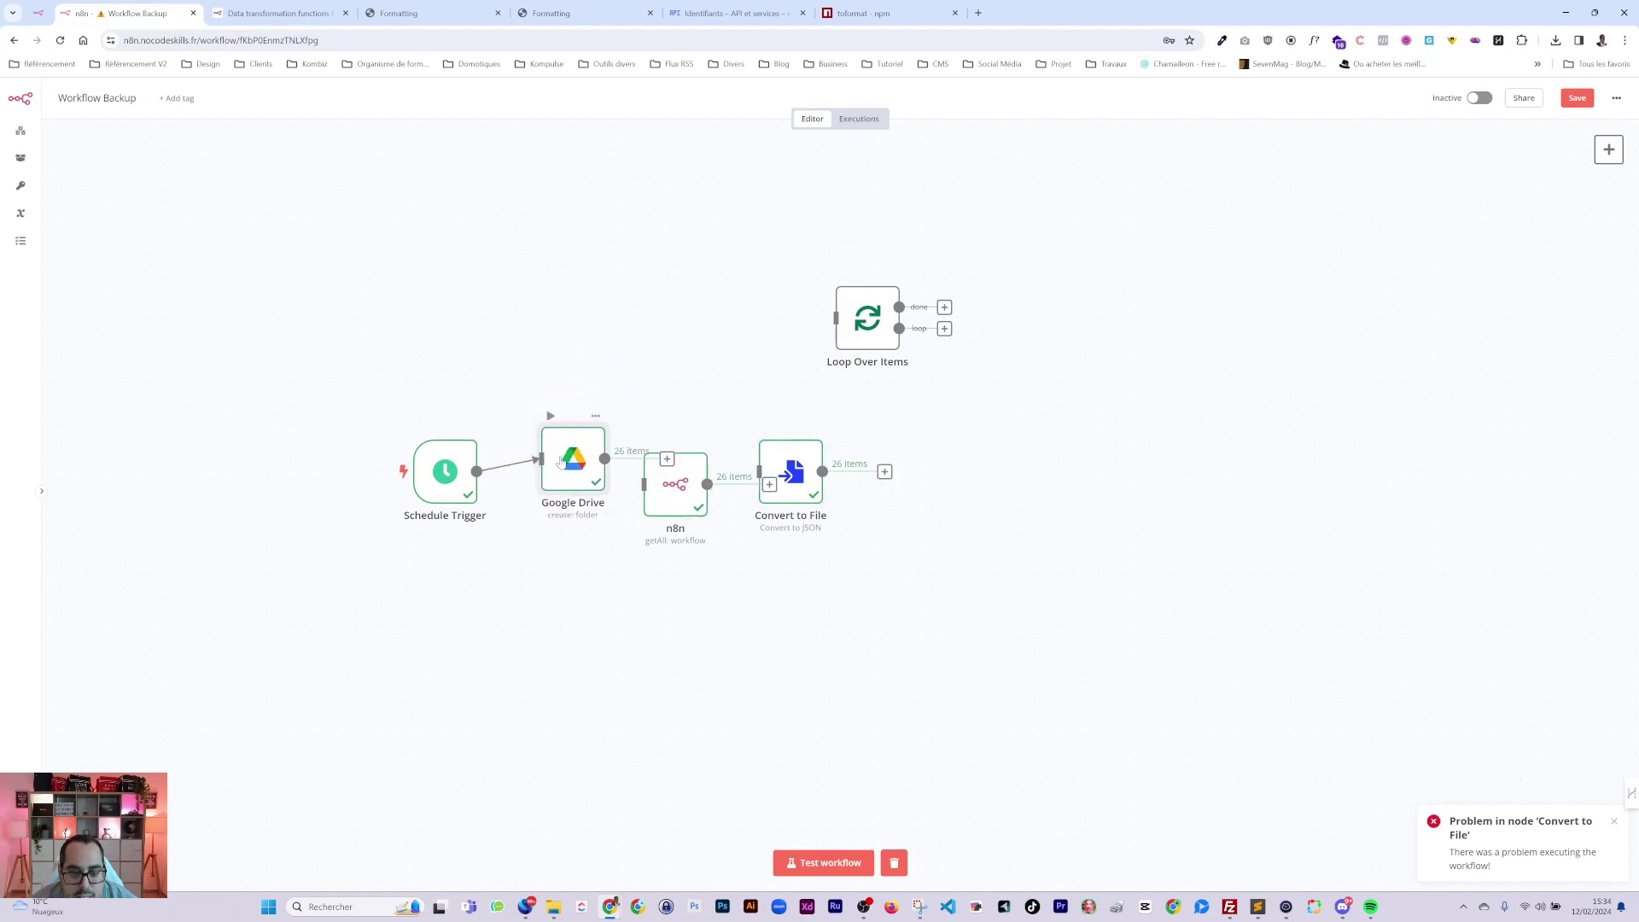
{"action": "left_click_drag", "start_coordinate": [790, 482], "coordinate": [867, 482]}
{"action": "left_click_drag", "start_coordinate": [683, 489], "coordinate": [722, 463]}
{"action": "left_click_drag", "start_coordinate": [574, 465], "coordinate": [574, 478]}
{"action": "left_click_drag", "start_coordinate": [680, 474], "coordinate": [605, 471]}
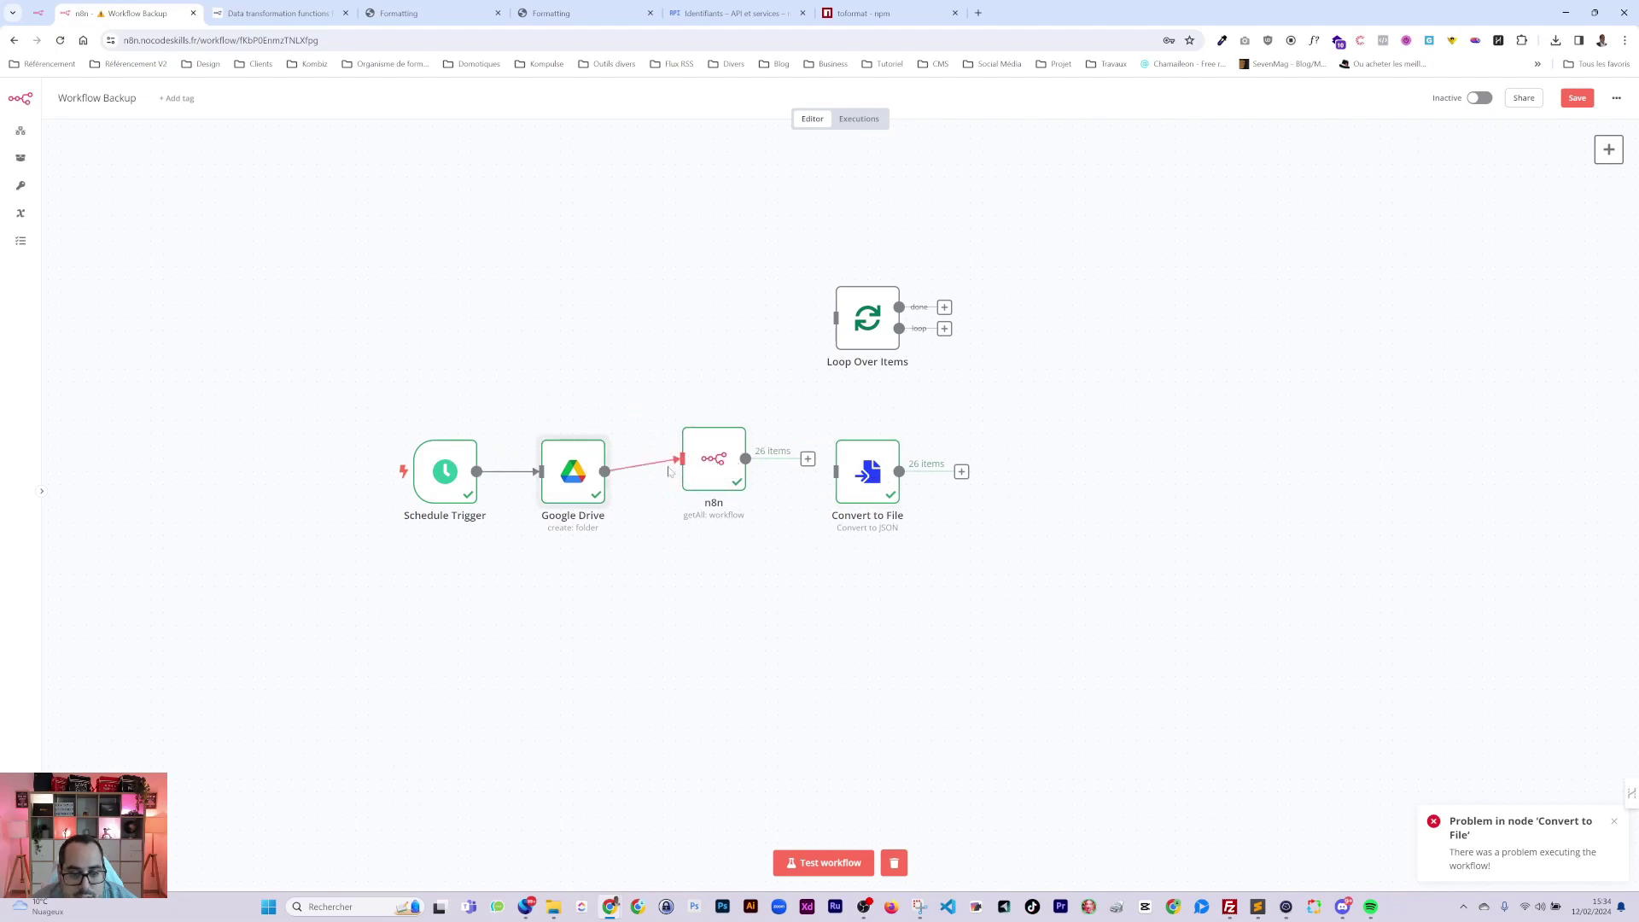
{"action": "left_click_drag", "start_coordinate": [713, 469], "coordinate": [846, 482]}
Delete the 26 dated test folders in Explorer and rerun the workflow test.
{"action": "key", "text": "alt+Tab"}
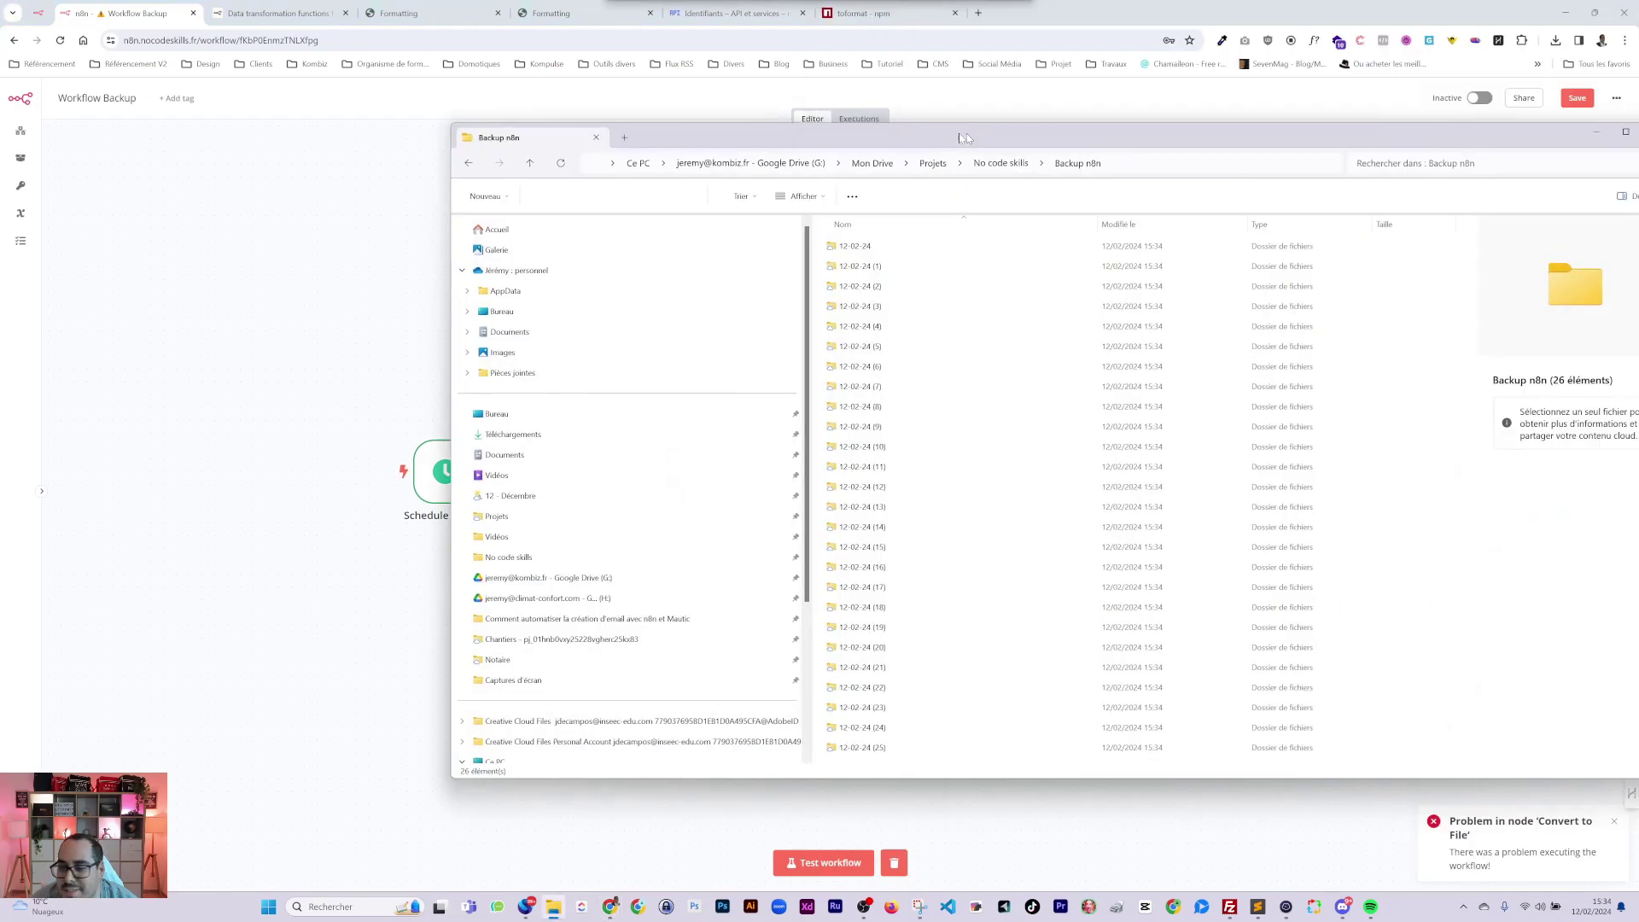
{"action": "left_click", "coordinate": [944, 571]}
{"action": "key", "text": "ctrl+a"}
{"action": "key", "text": "Delete"}
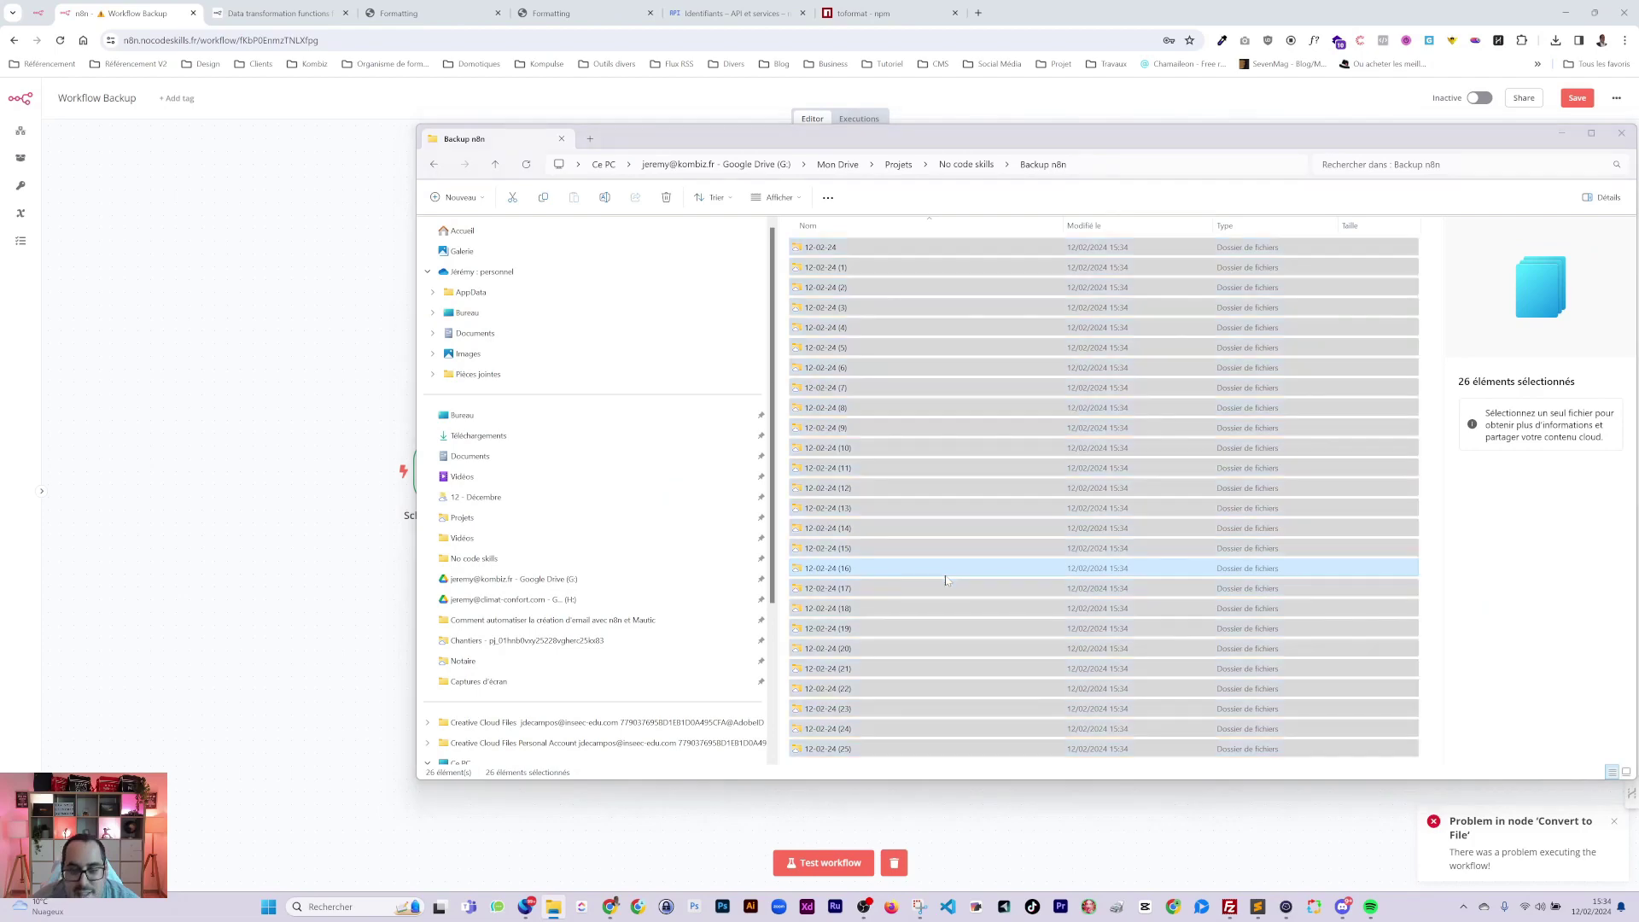
{"action": "left_click_drag", "start_coordinate": [945, 145], "coordinate": [989, 146]}
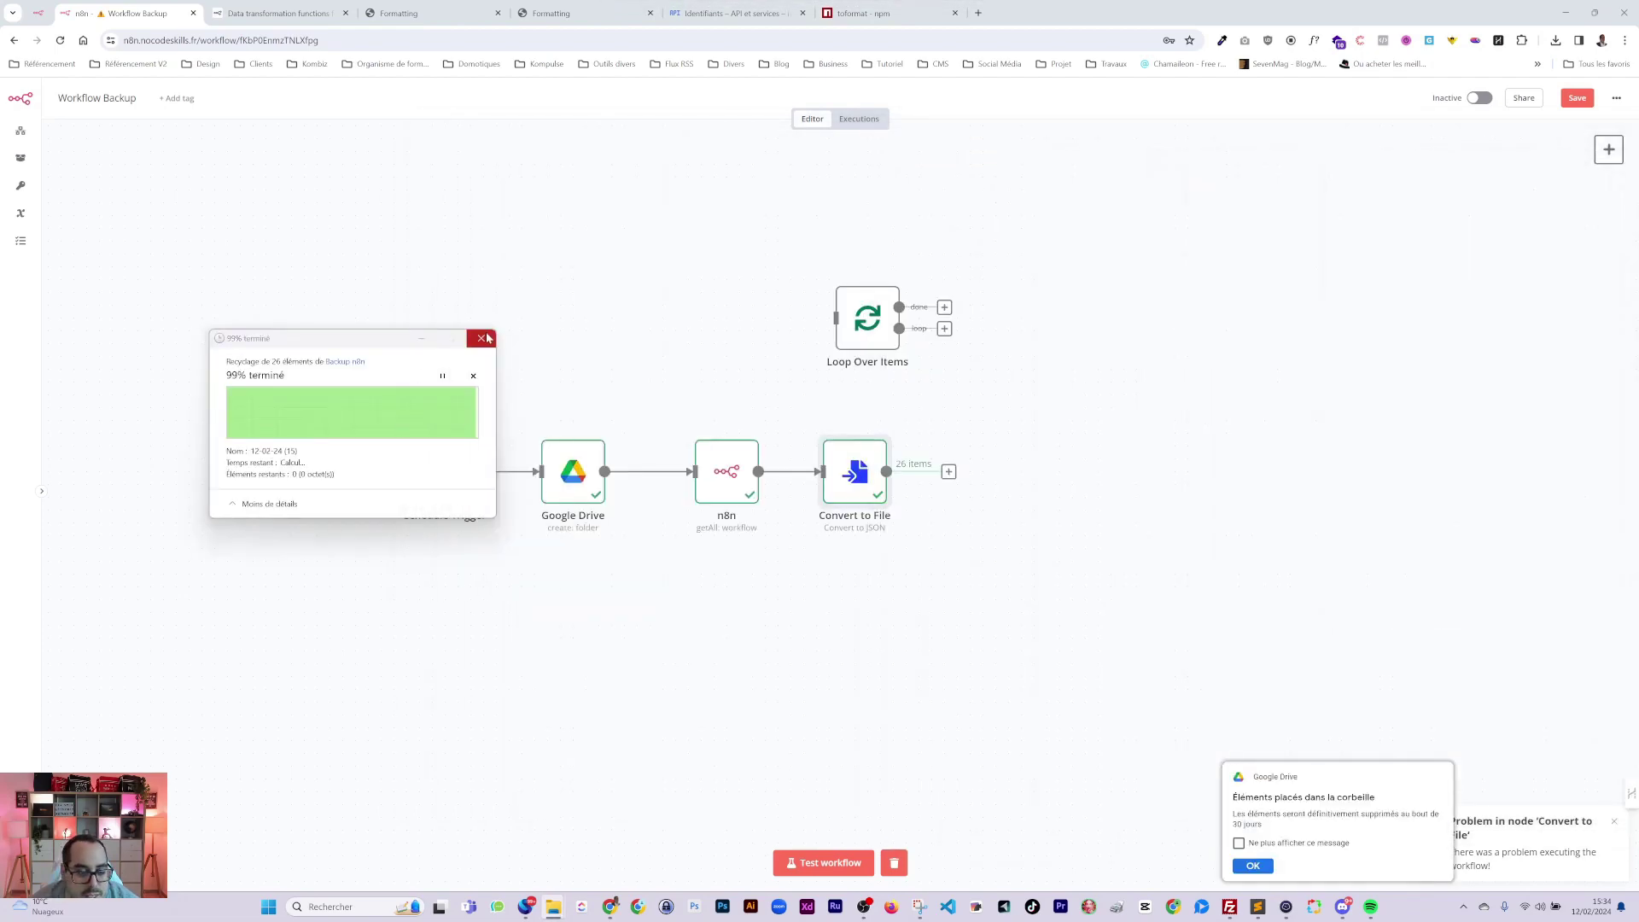
{"action": "left_click", "coordinate": [827, 864]}
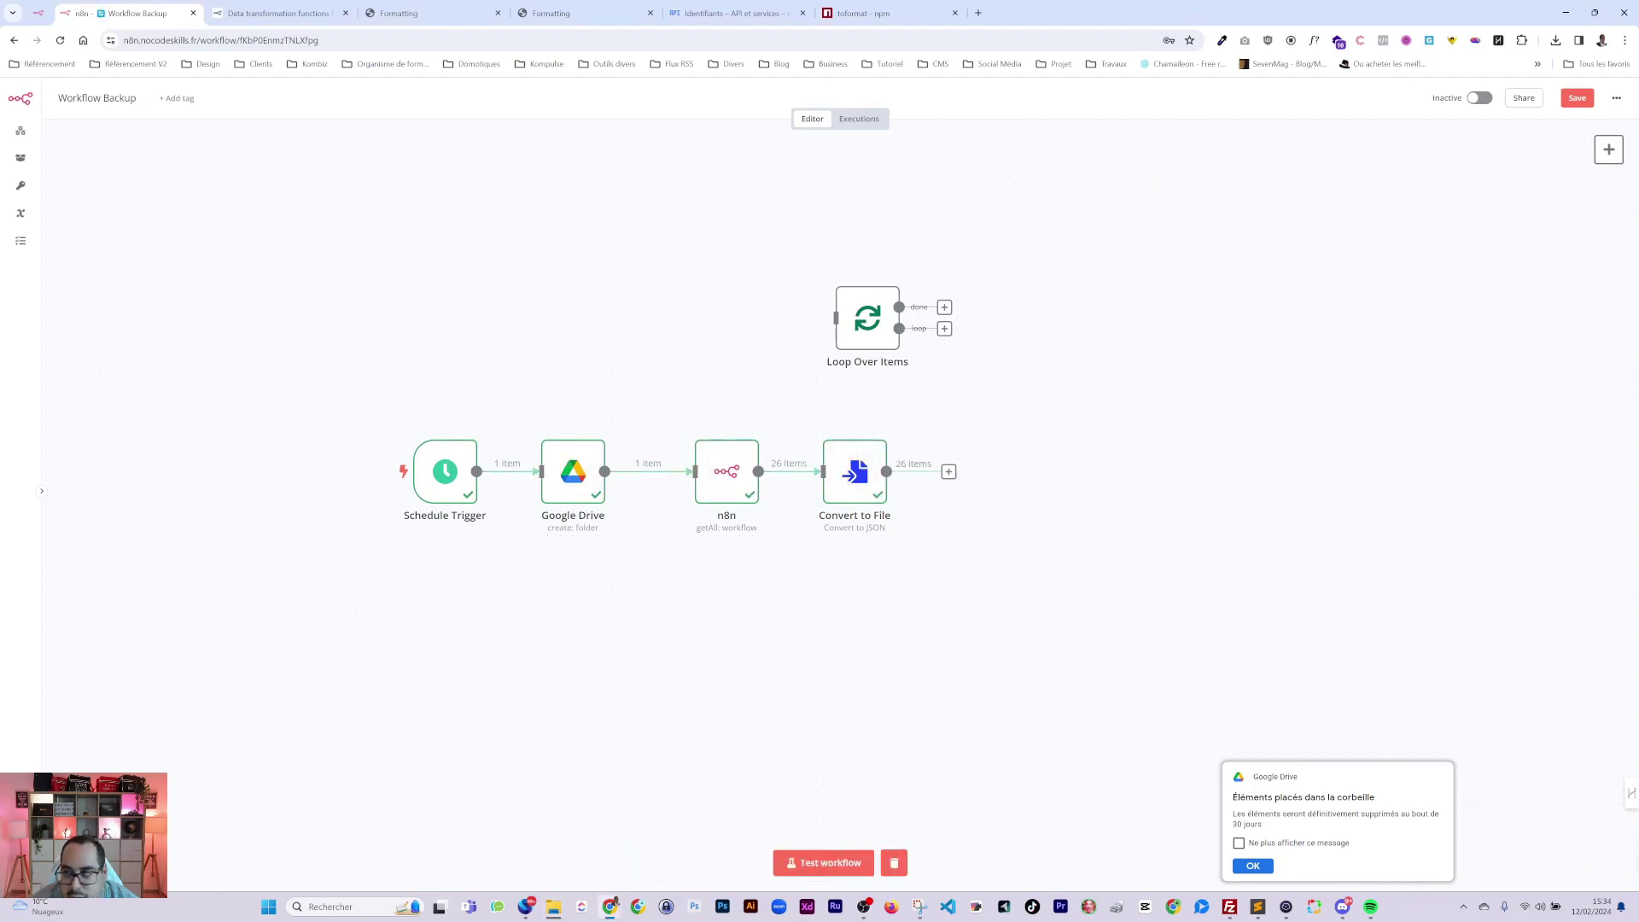
Check that Backup n8n holds one 12-02-24 folder, matching the Google Drive node's output.
{"action": "key", "text": "alt+Tab"}
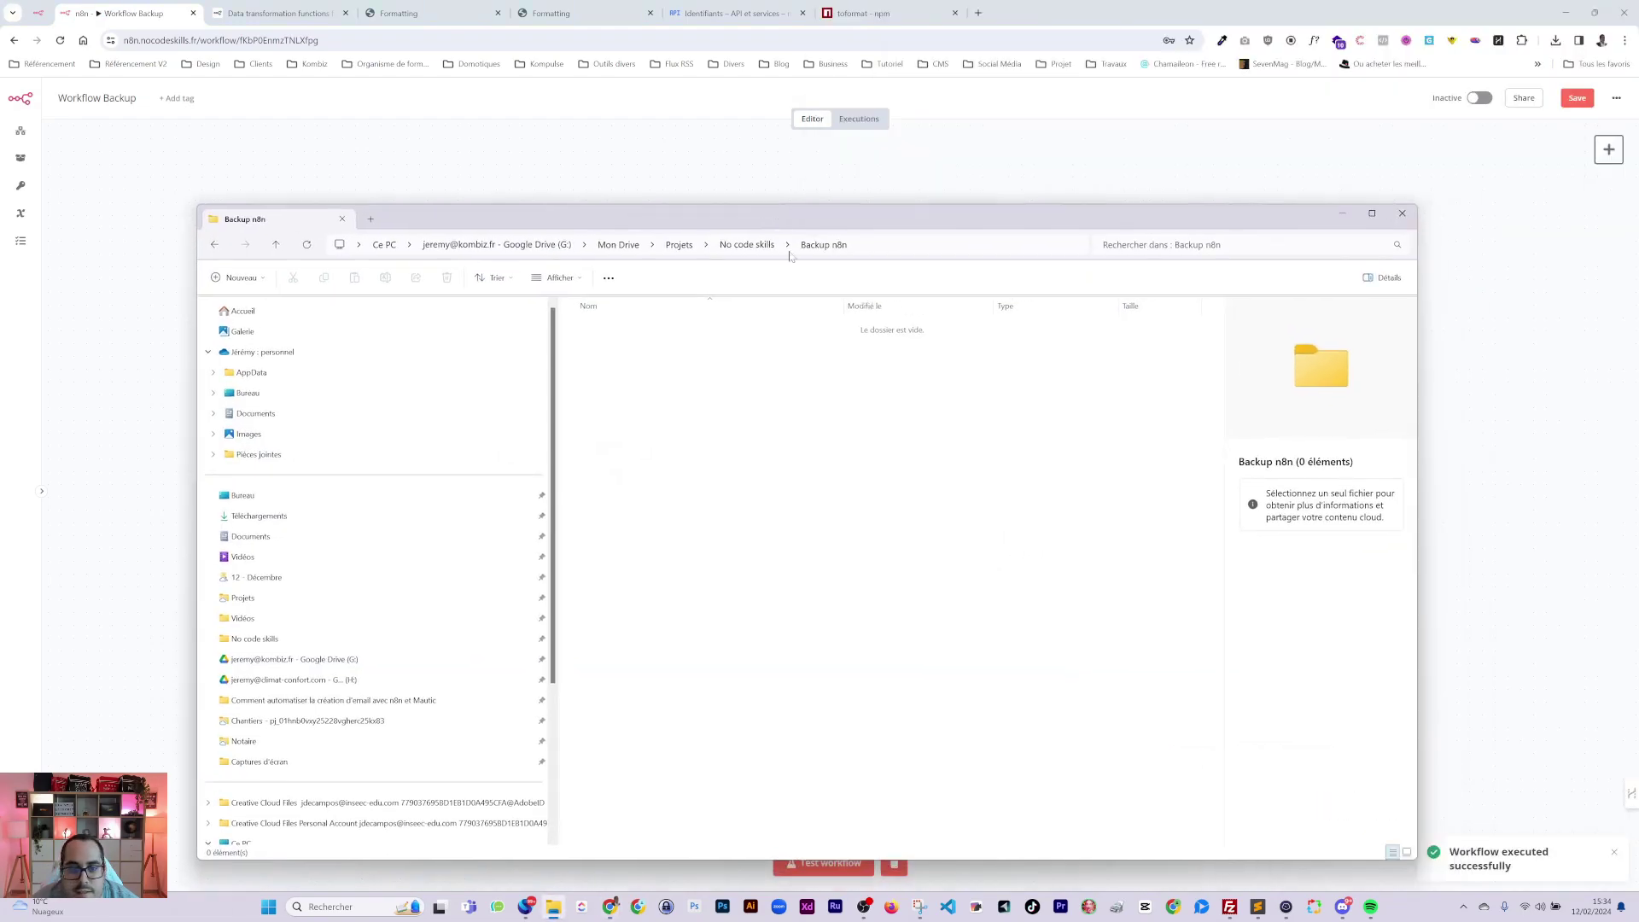
{"action": "right_click", "coordinate": [739, 408]}
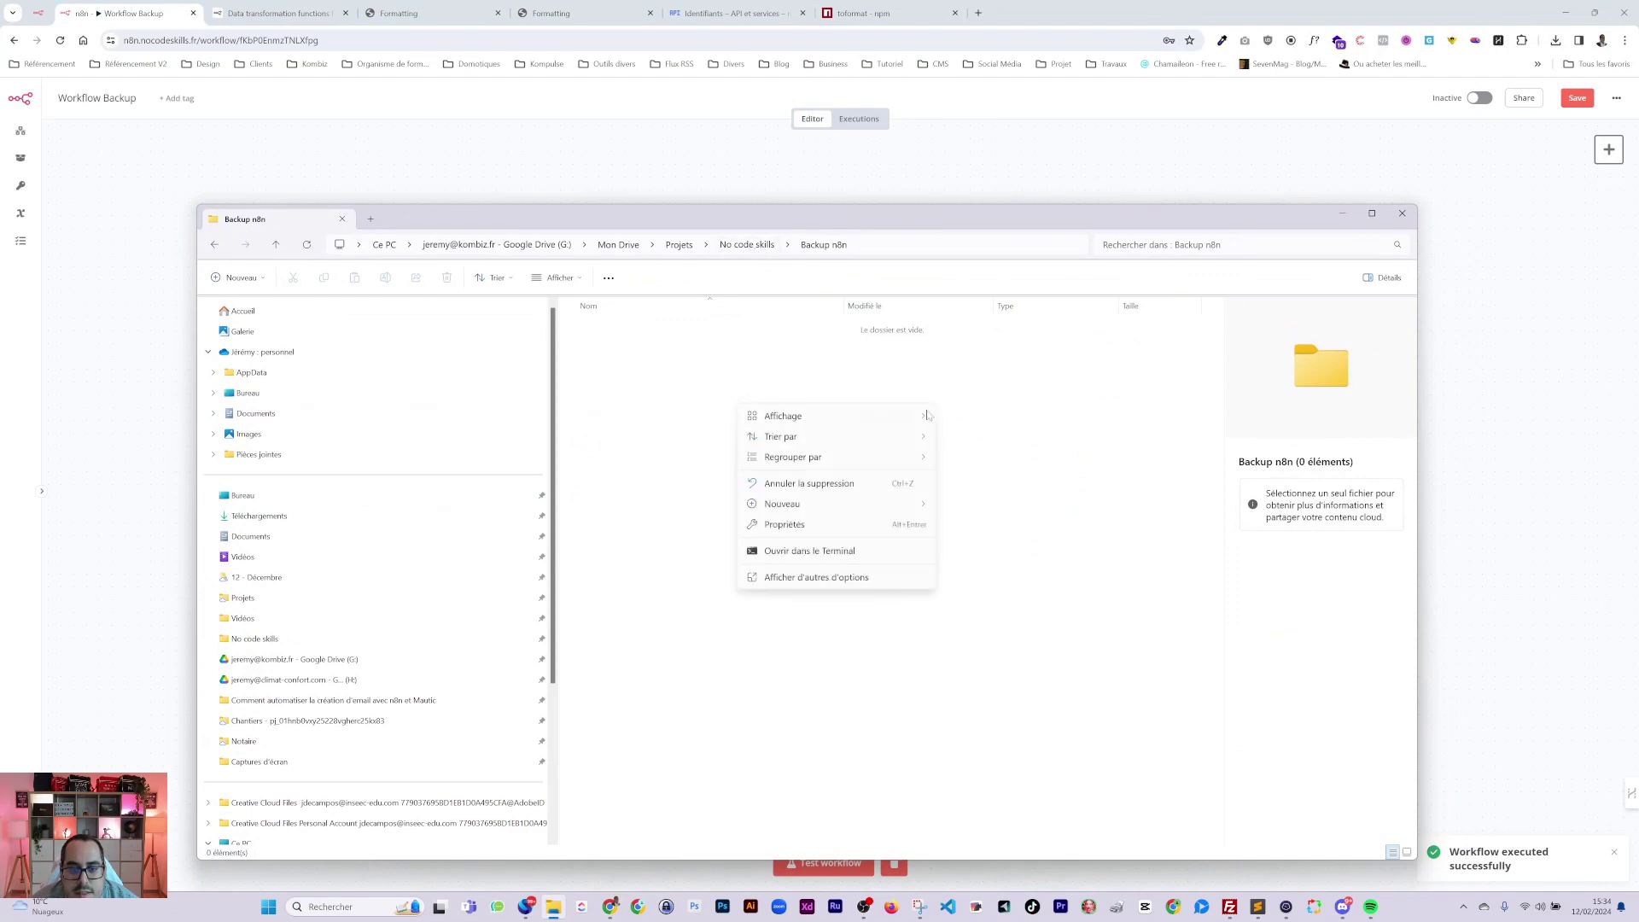
{"action": "left_click", "coordinate": [1039, 501]}
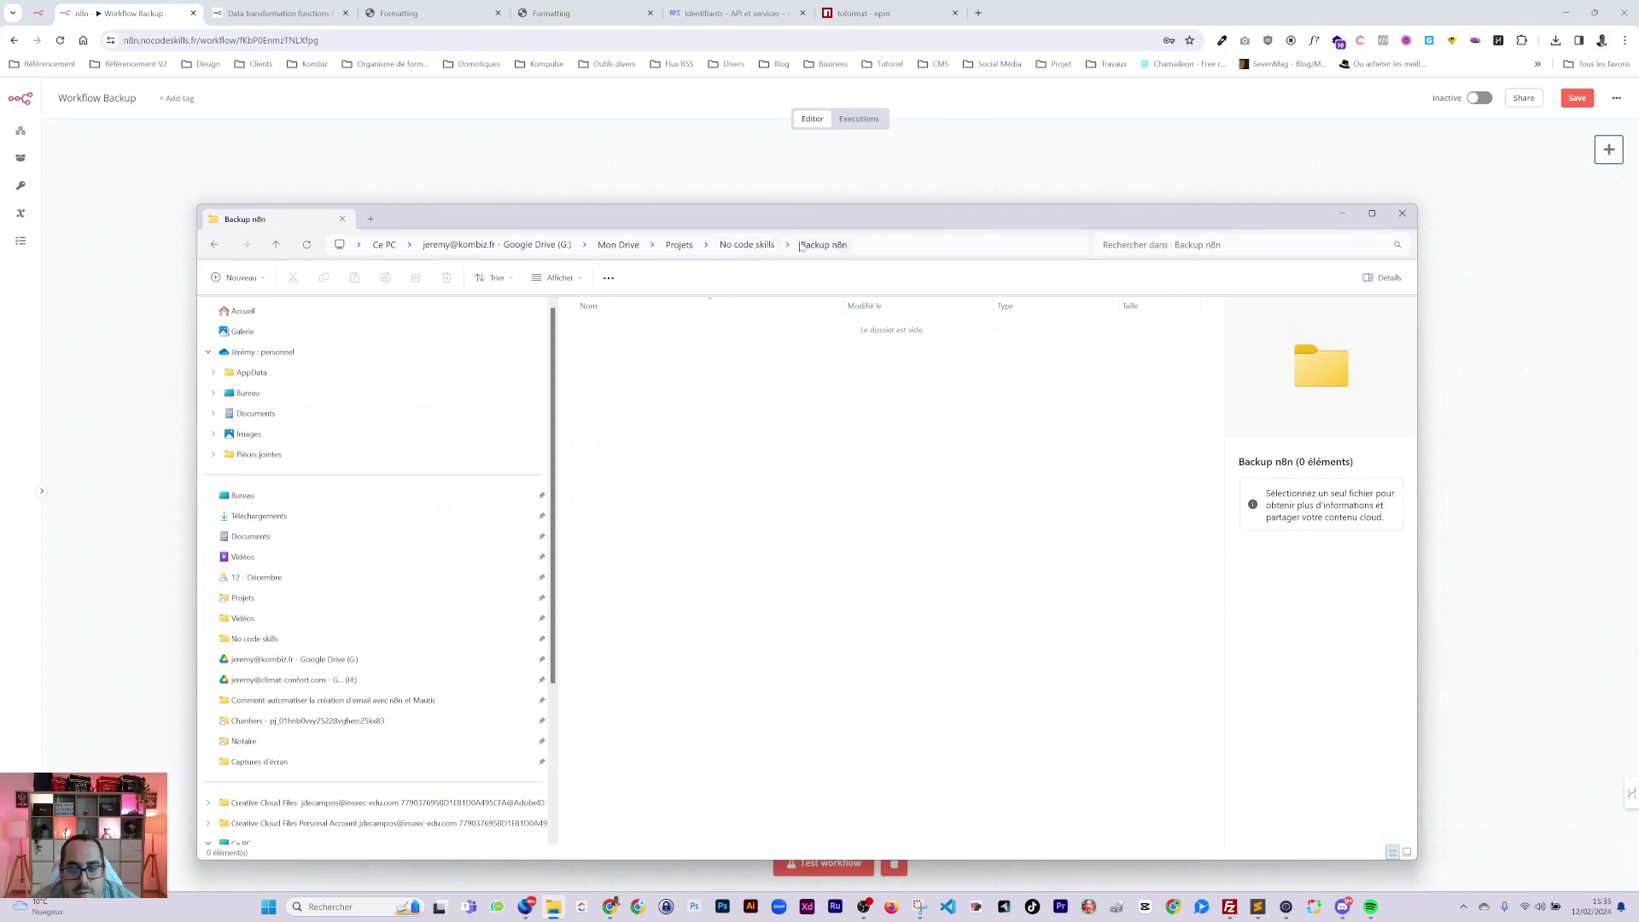
{"action": "left_click_drag", "start_coordinate": [779, 219], "coordinate": [1638, 160]}
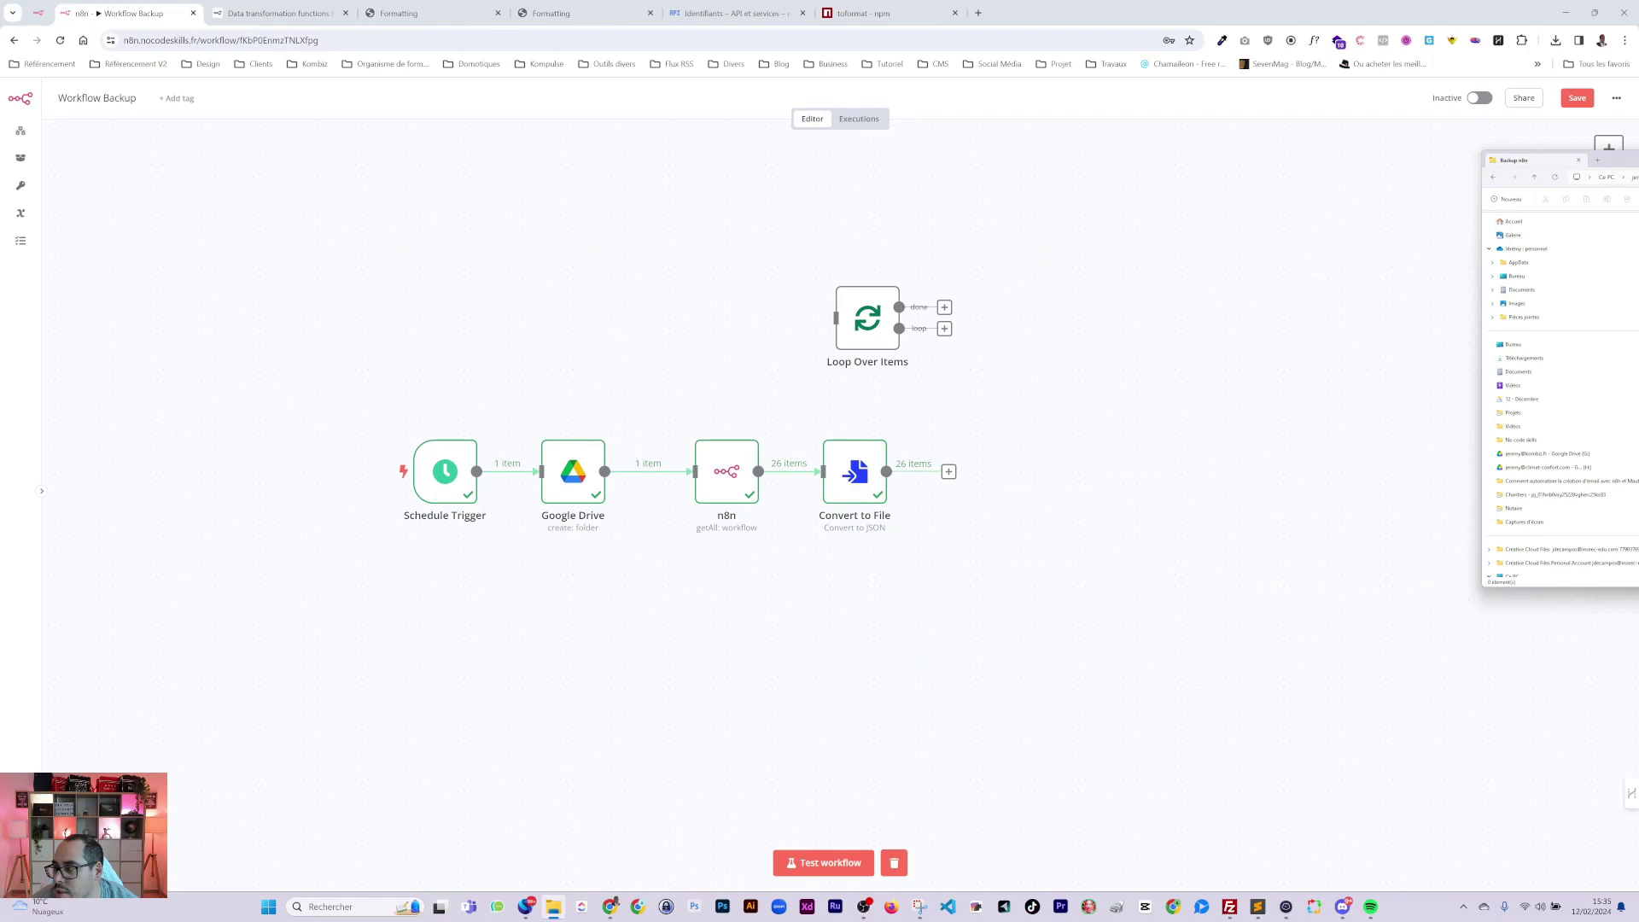
{"action": "key", "text": "alt+Up"}
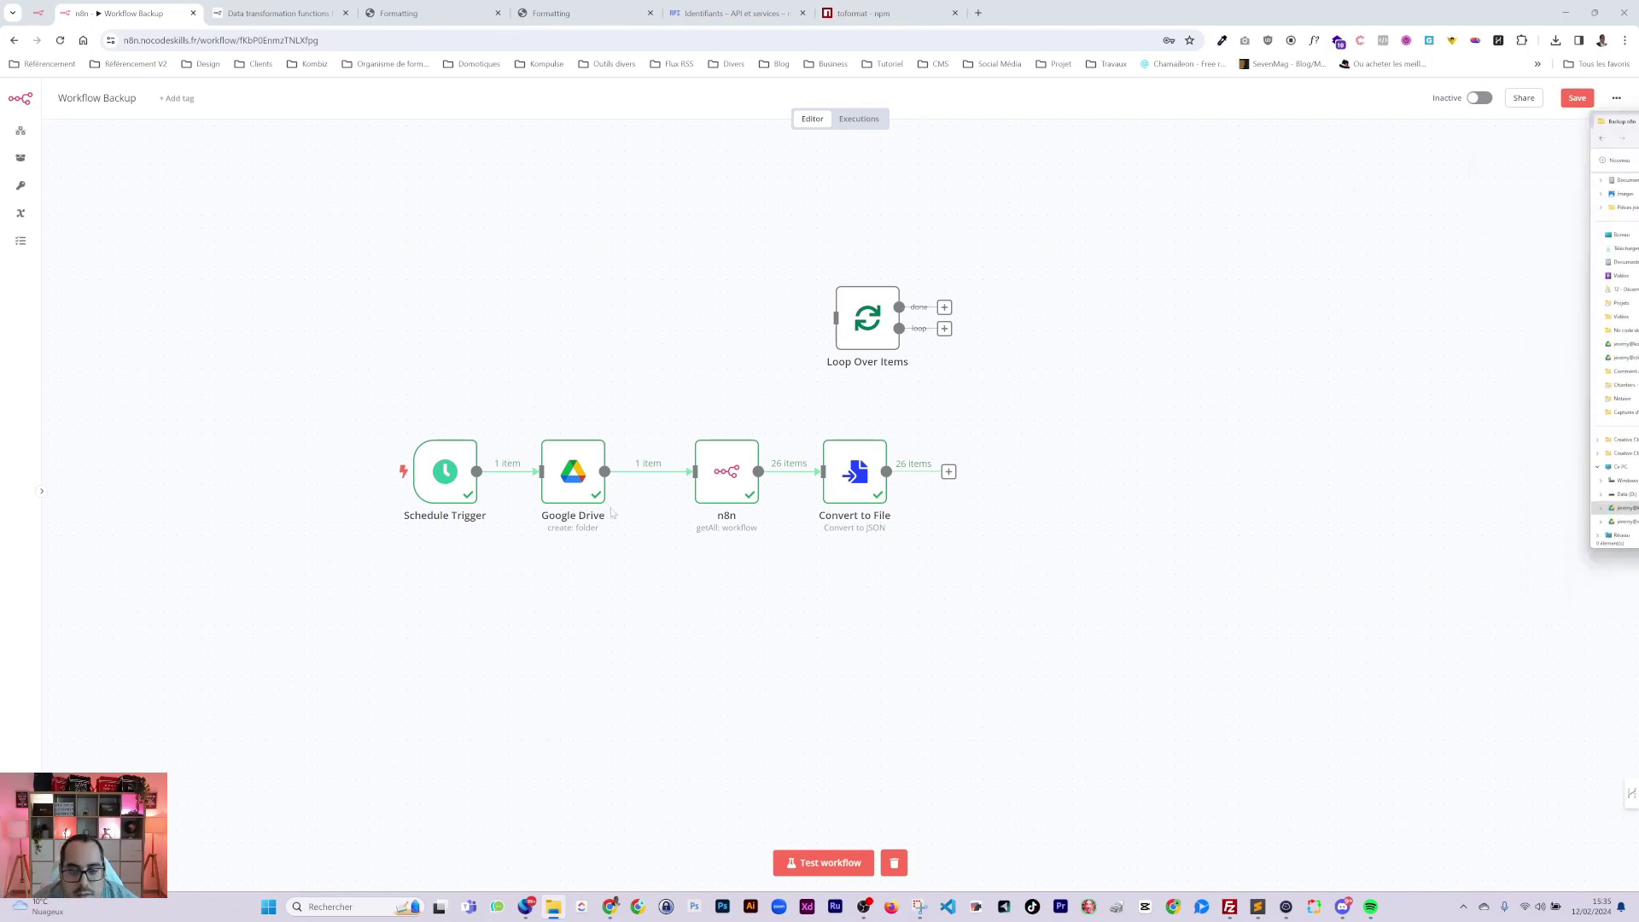
{"action": "double_click", "coordinate": [564, 471]}
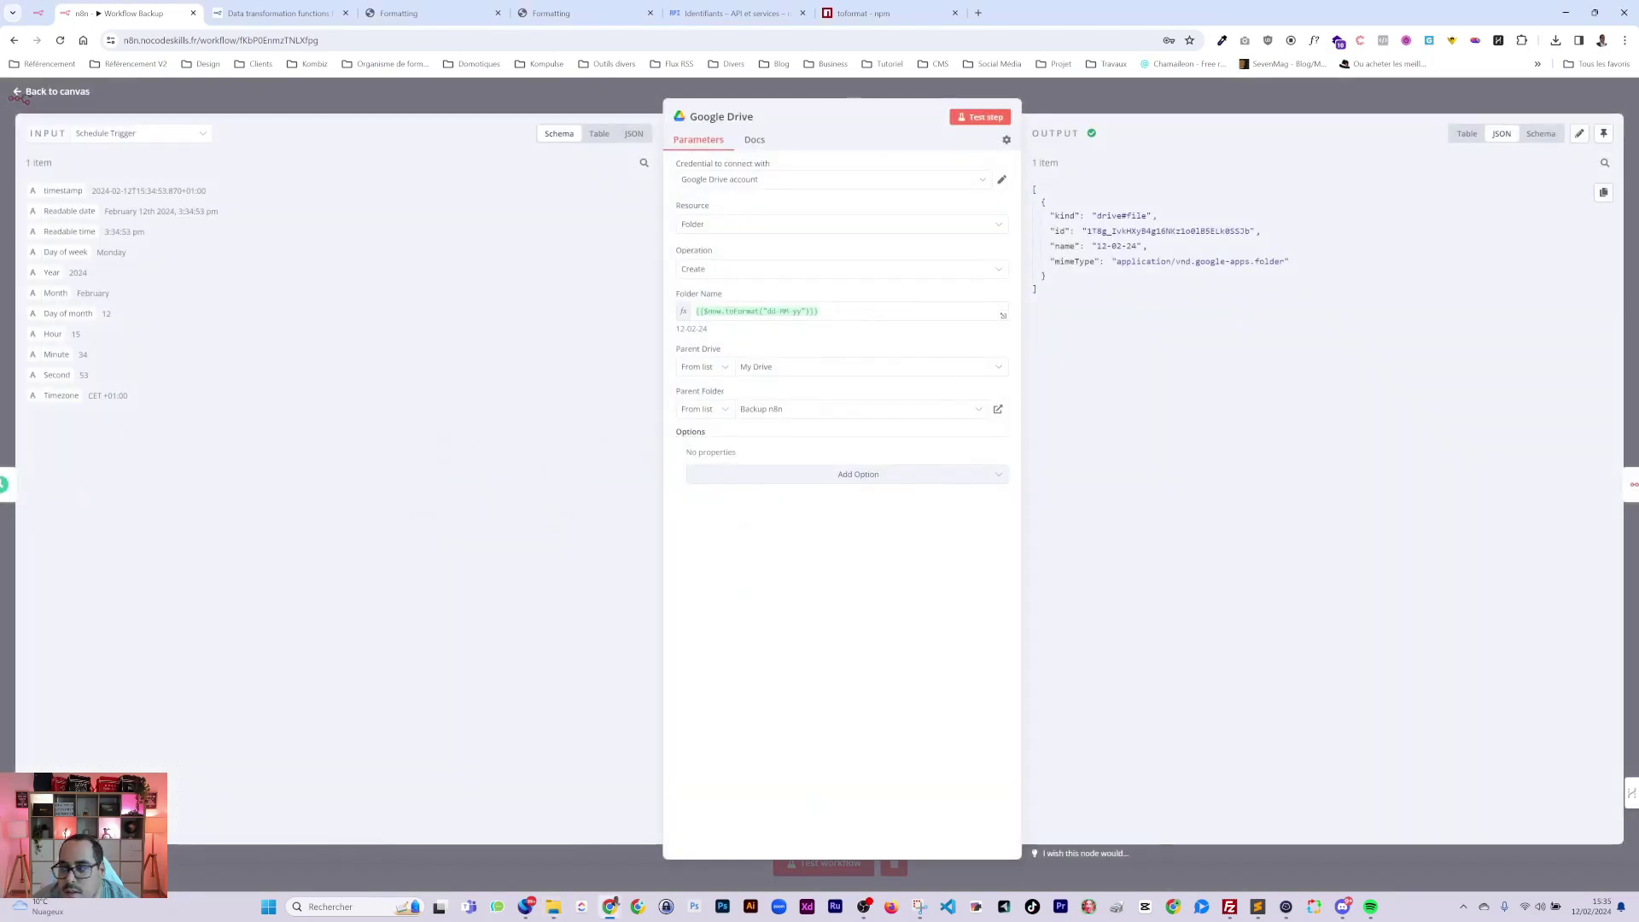
{"action": "left_click", "coordinate": [553, 906]}
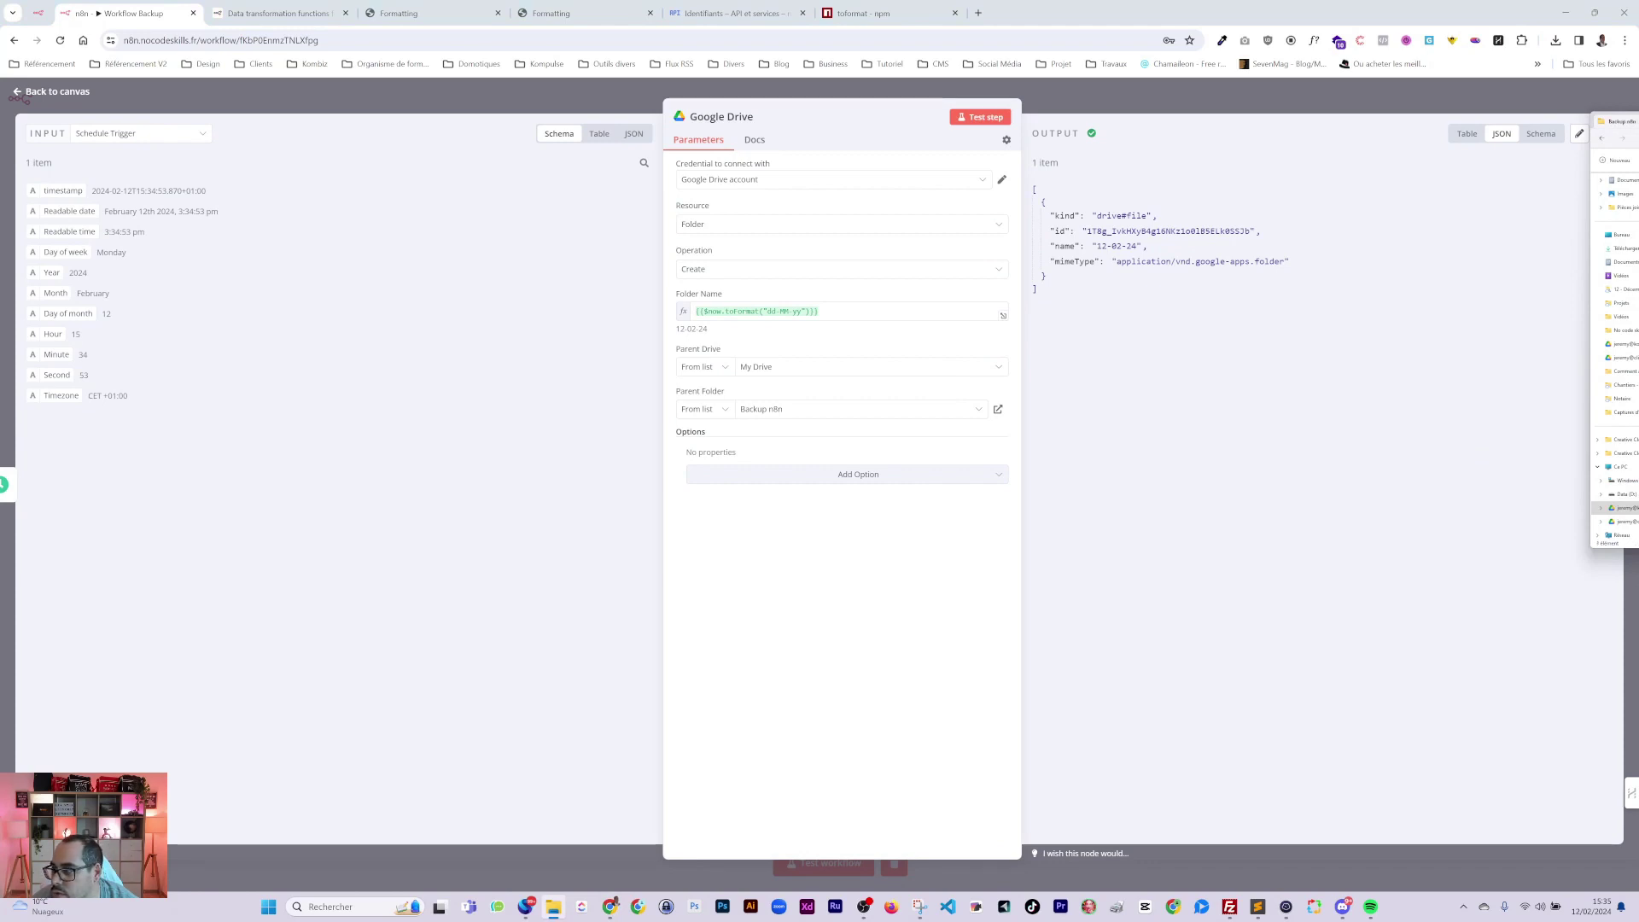
{"action": "left_click_drag", "start_coordinate": [1618, 121], "coordinate": [903, 155]}
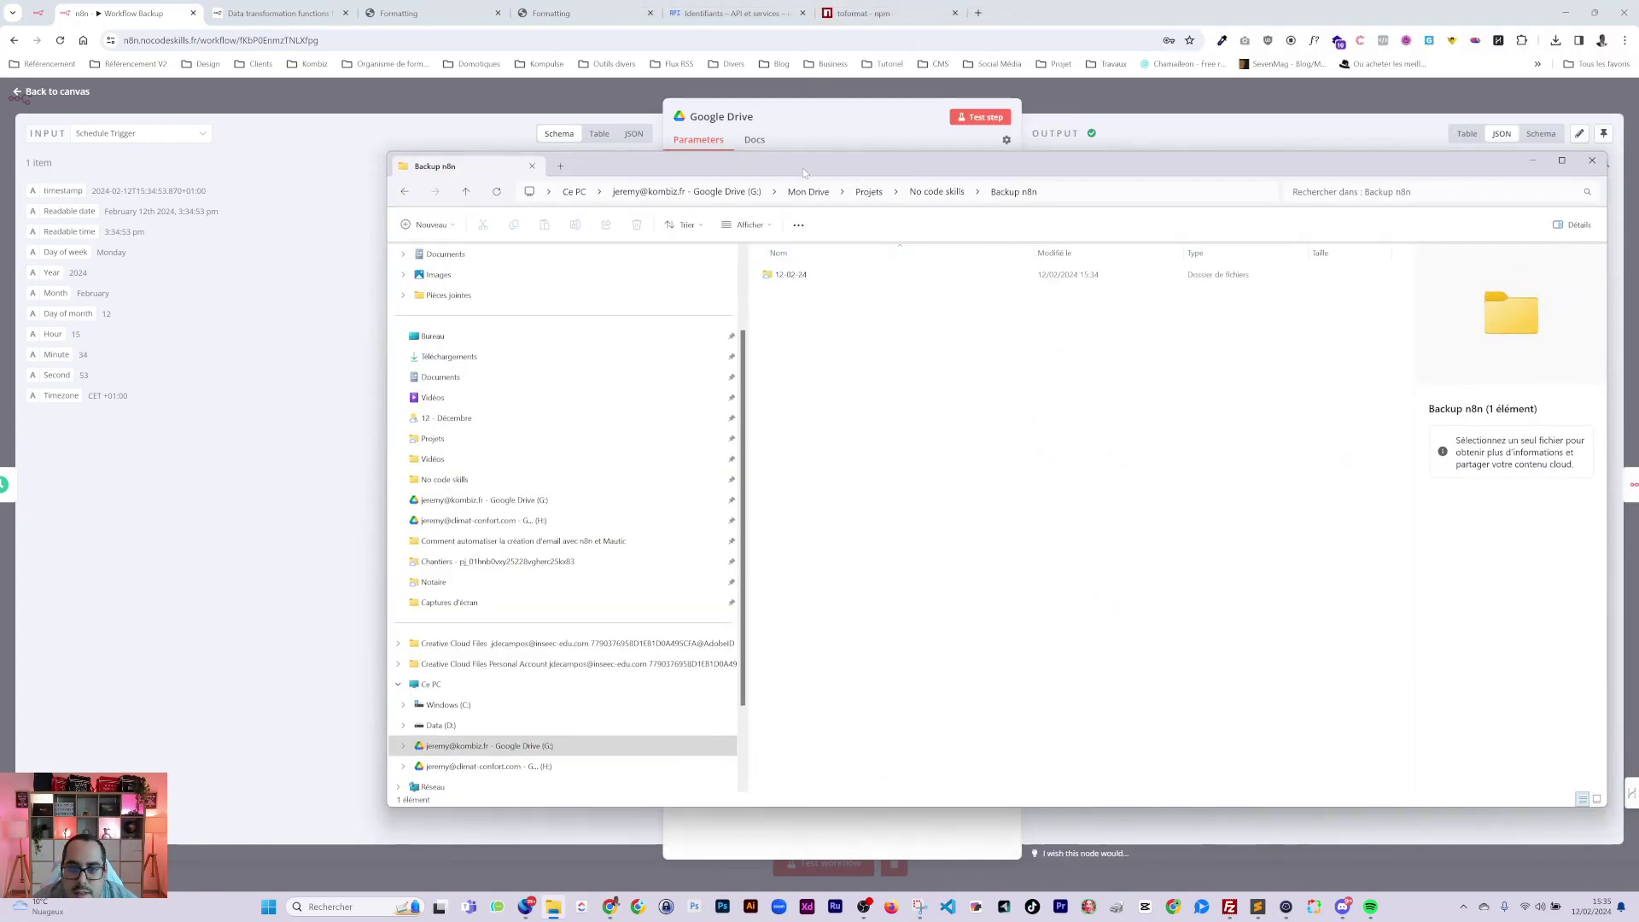
{"action": "key", "text": "super+Down"}
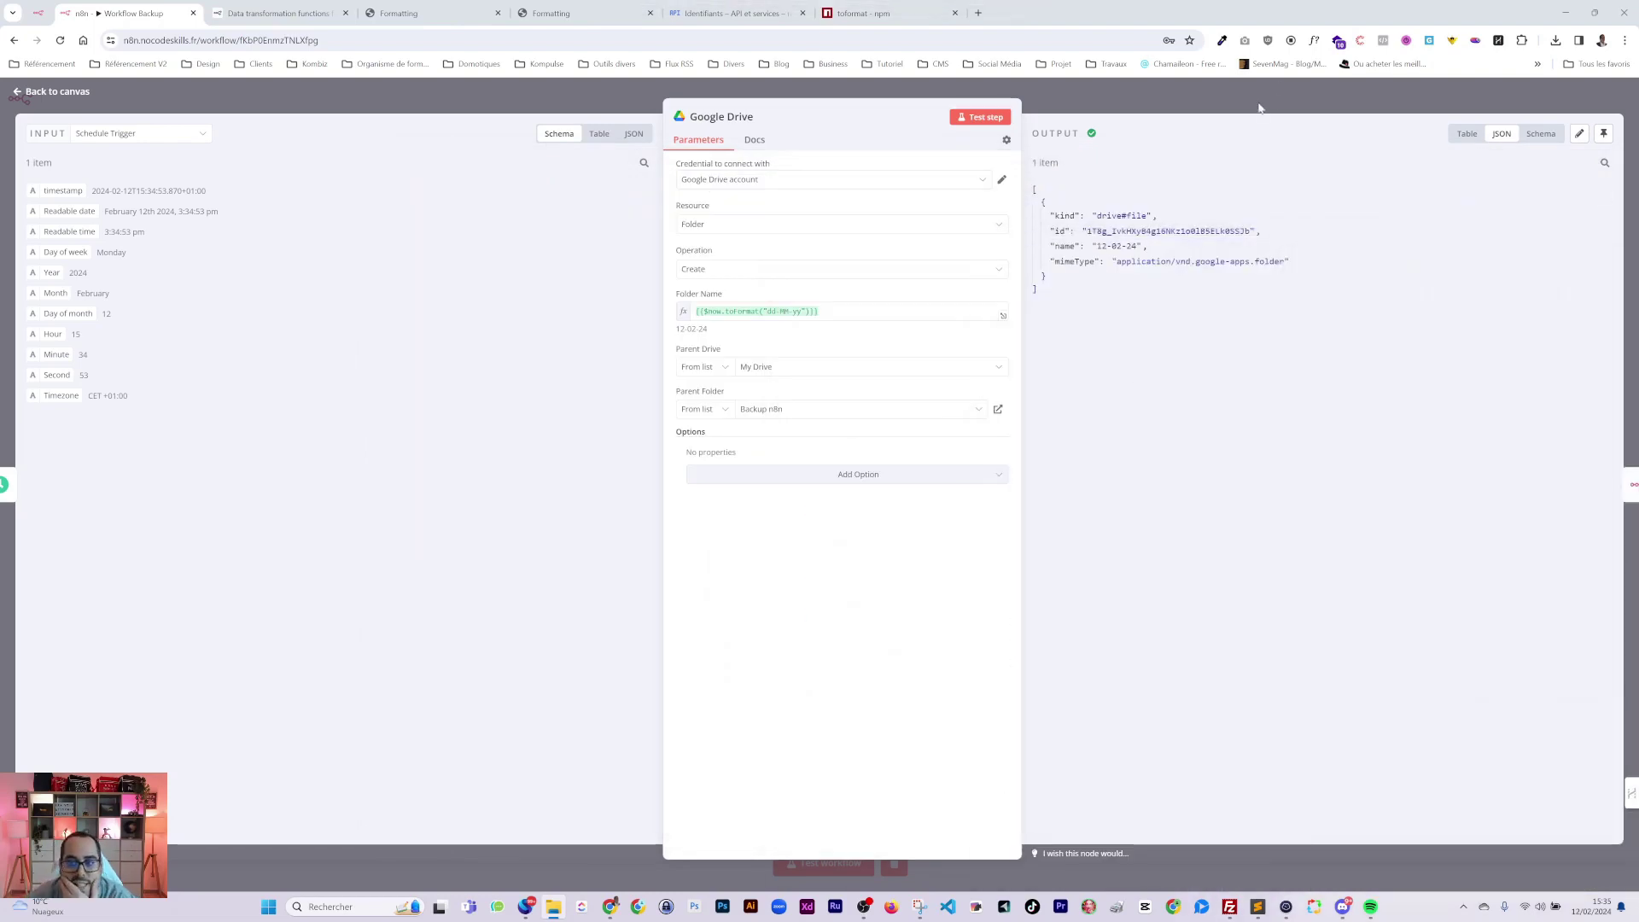
{"action": "left_click", "coordinate": [1259, 108]}
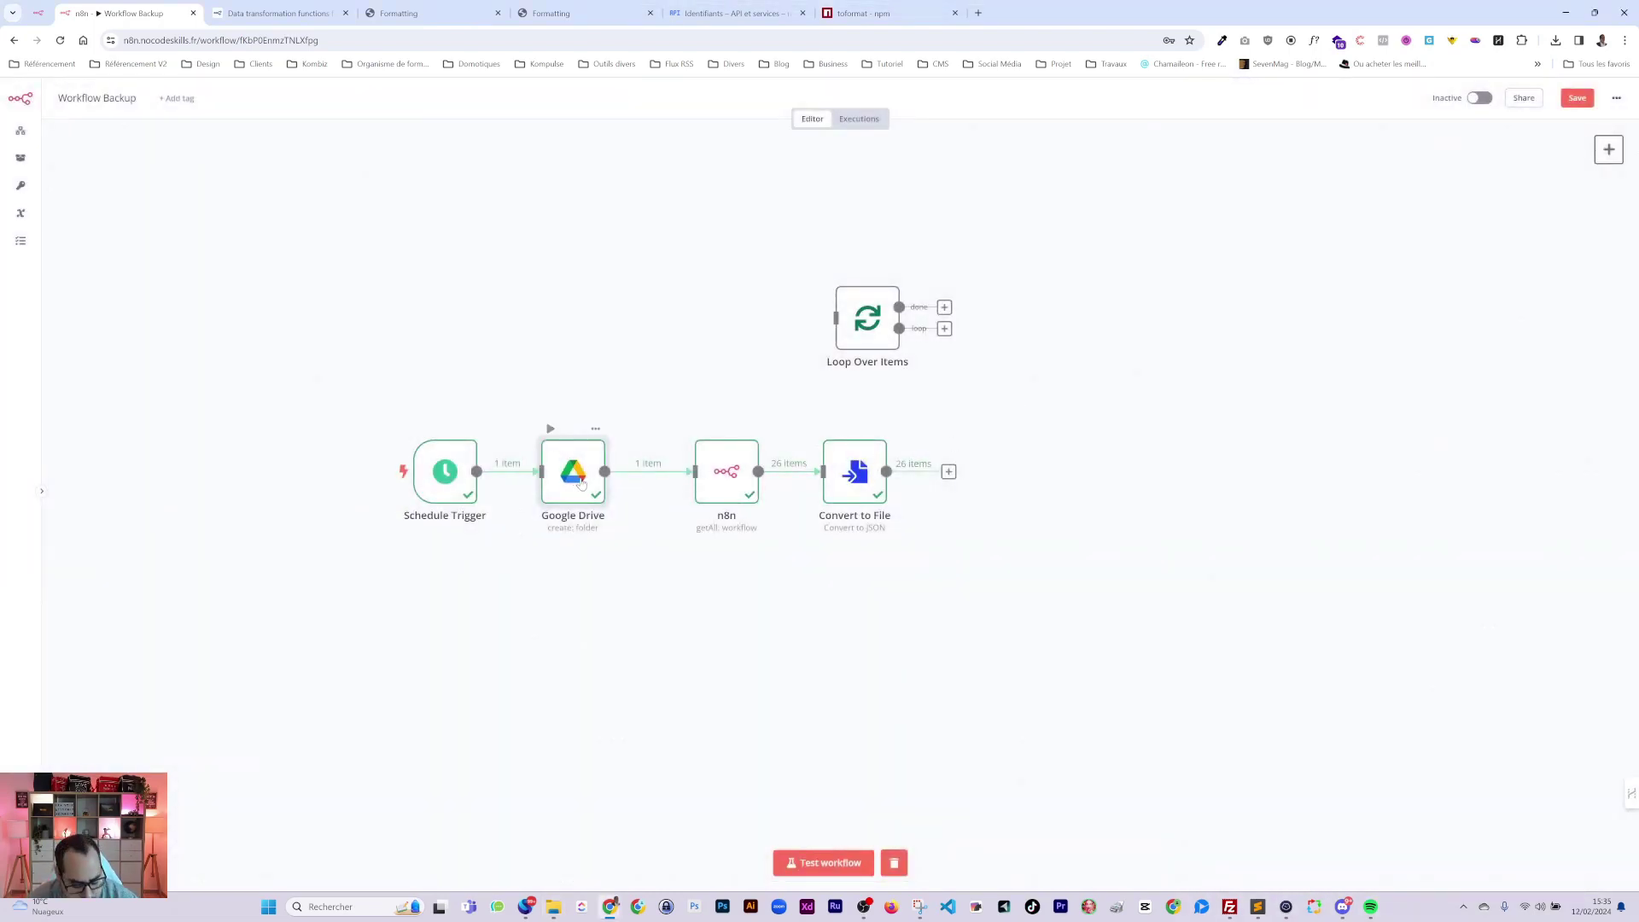
Duplicate the Google Drive node as Google Drive1 and wire it after Convert to File.
{"action": "key", "text": "ctrl+c"}
{"action": "key", "text": "ctrl+v"}
{"action": "left_click_drag", "start_coordinate": [568, 687], "coordinate": [888, 471]}
{"action": "left_click_drag", "start_coordinate": [1001, 478], "coordinate": [989, 476]}
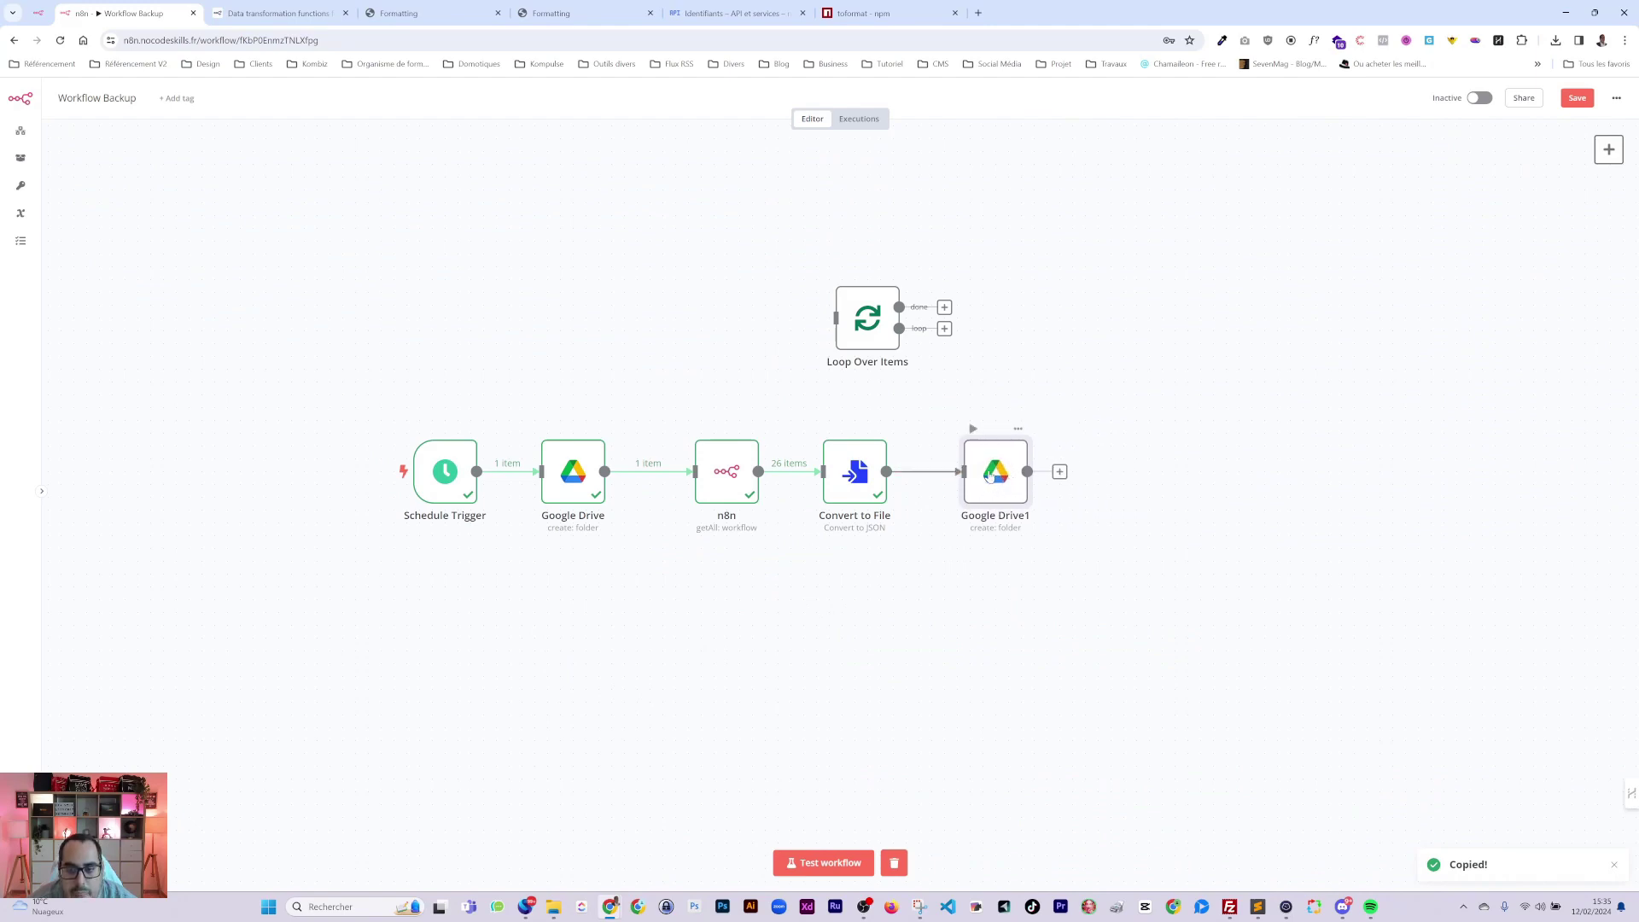
{"action": "double_click", "coordinate": [989, 477]}
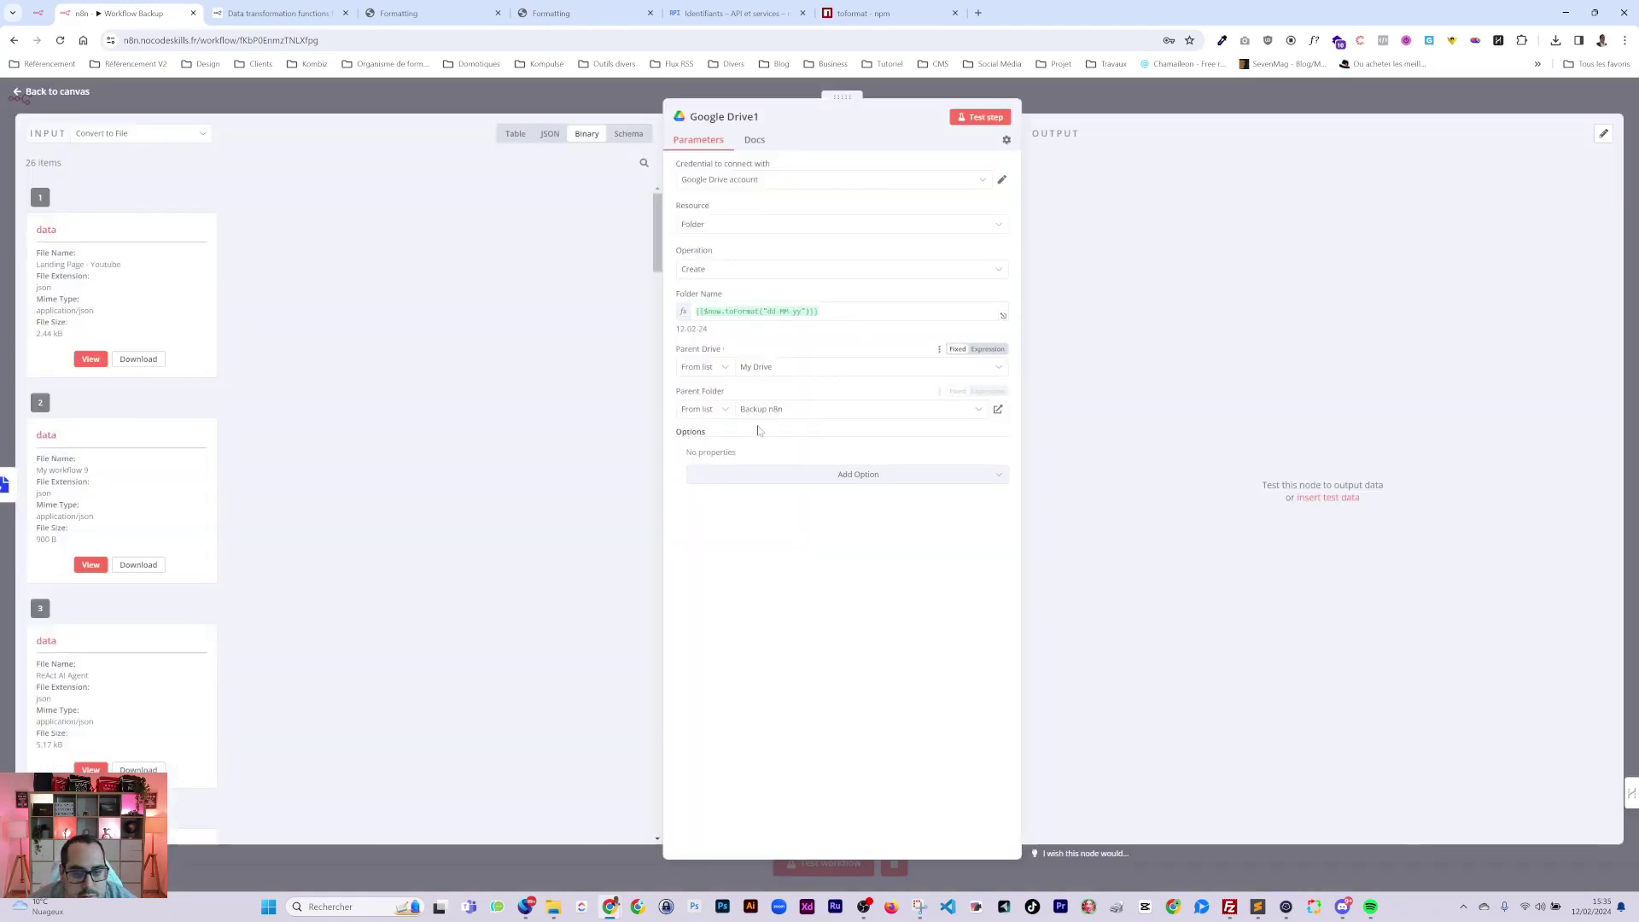
Set Google Drive1 to Resource File (Upload) with File Name {{ $binary.data.fileName }}.
{"action": "left_click", "coordinate": [696, 272]}
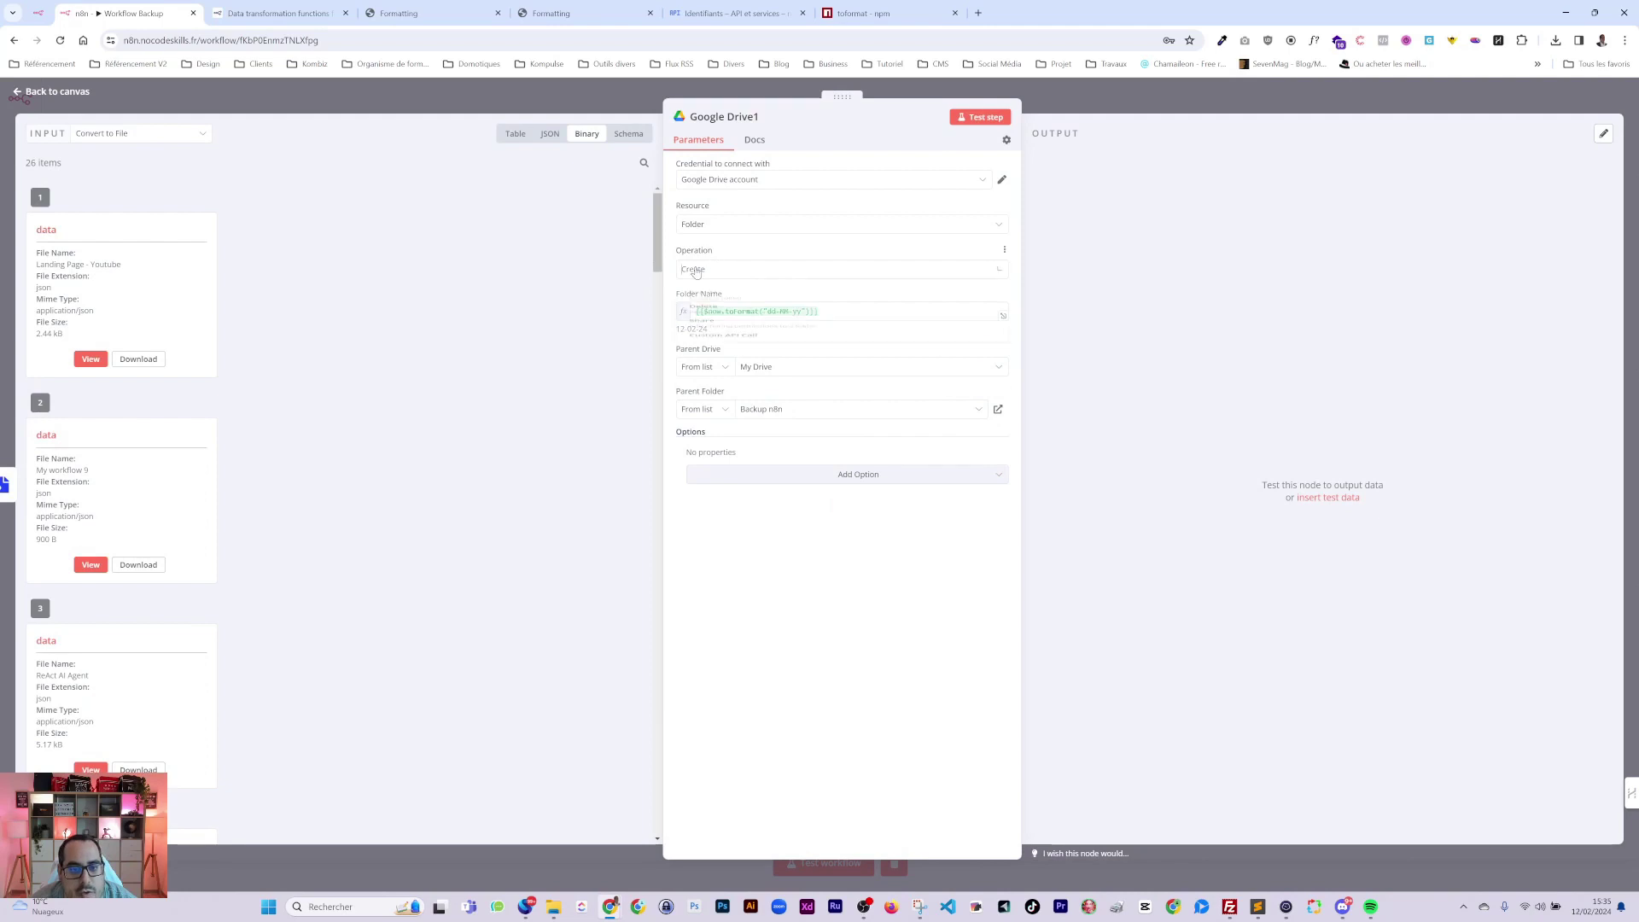
{"action": "left_click", "coordinate": [721, 225]}
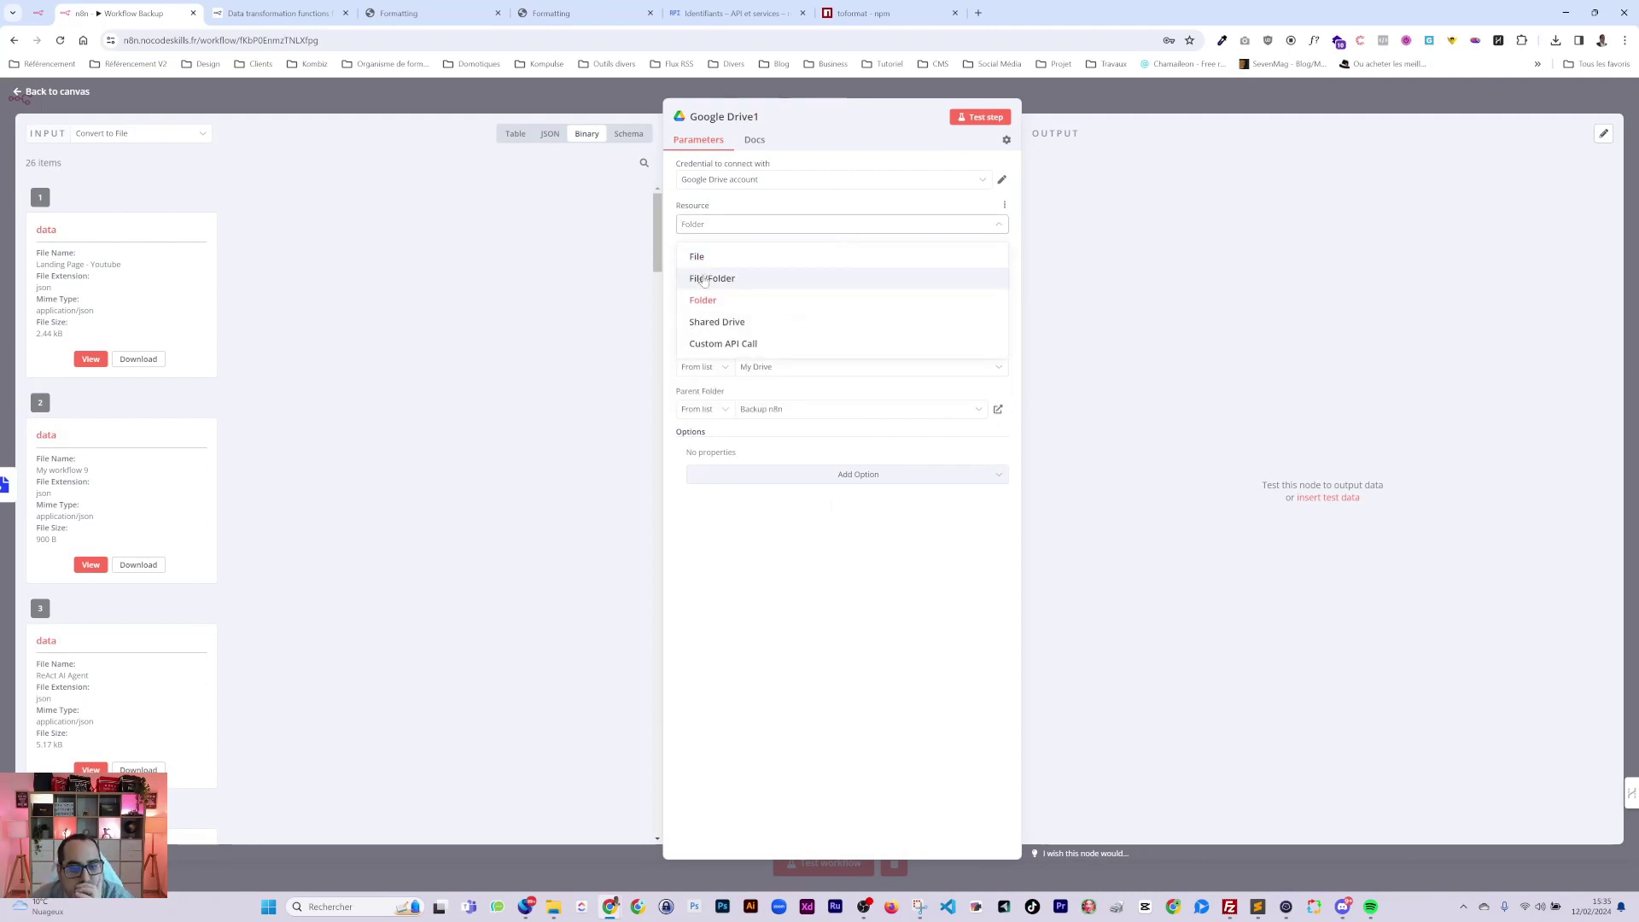
{"action": "left_click", "coordinate": [699, 256]}
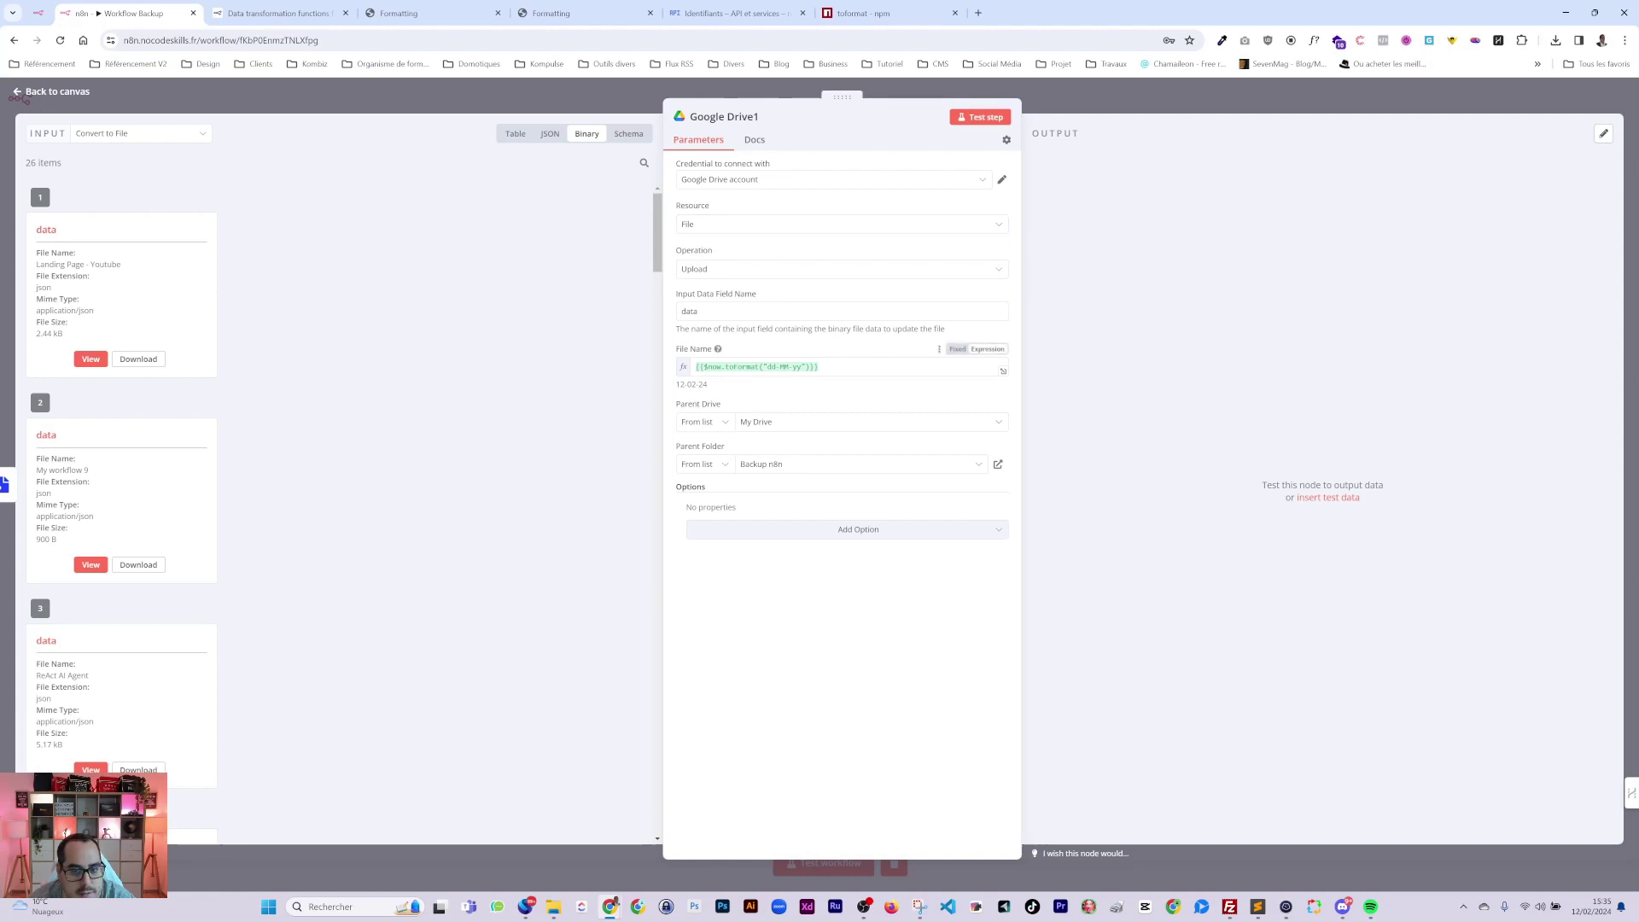
{"action": "left_click_drag", "start_coordinate": [812, 367], "coordinate": [707, 367]}
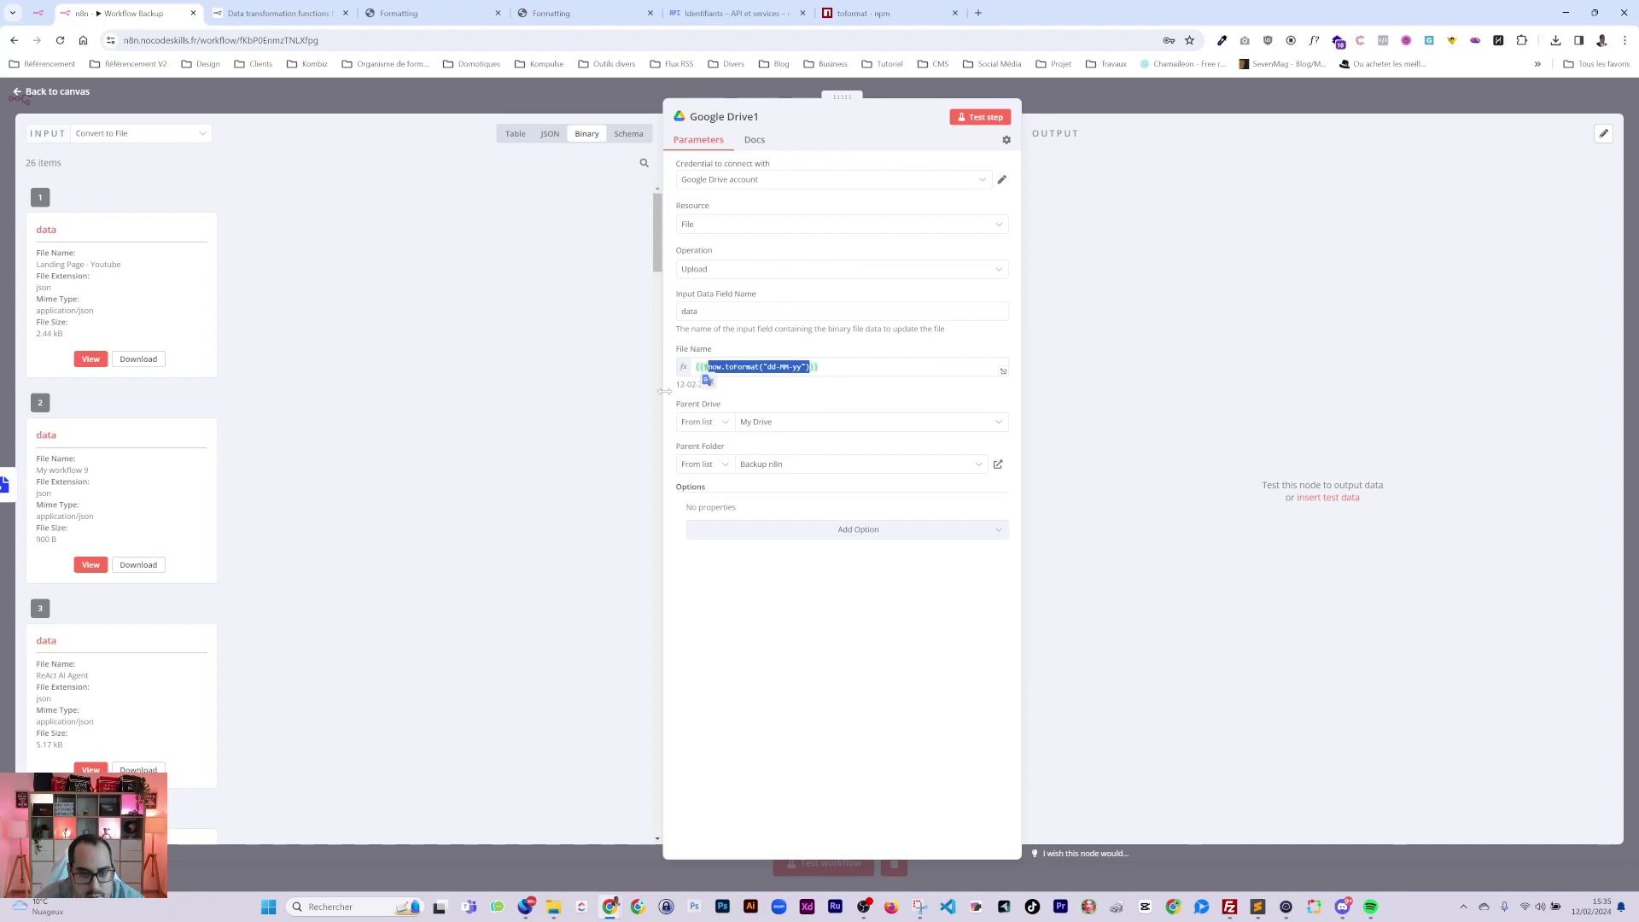
{"action": "type", "text": "bin"}
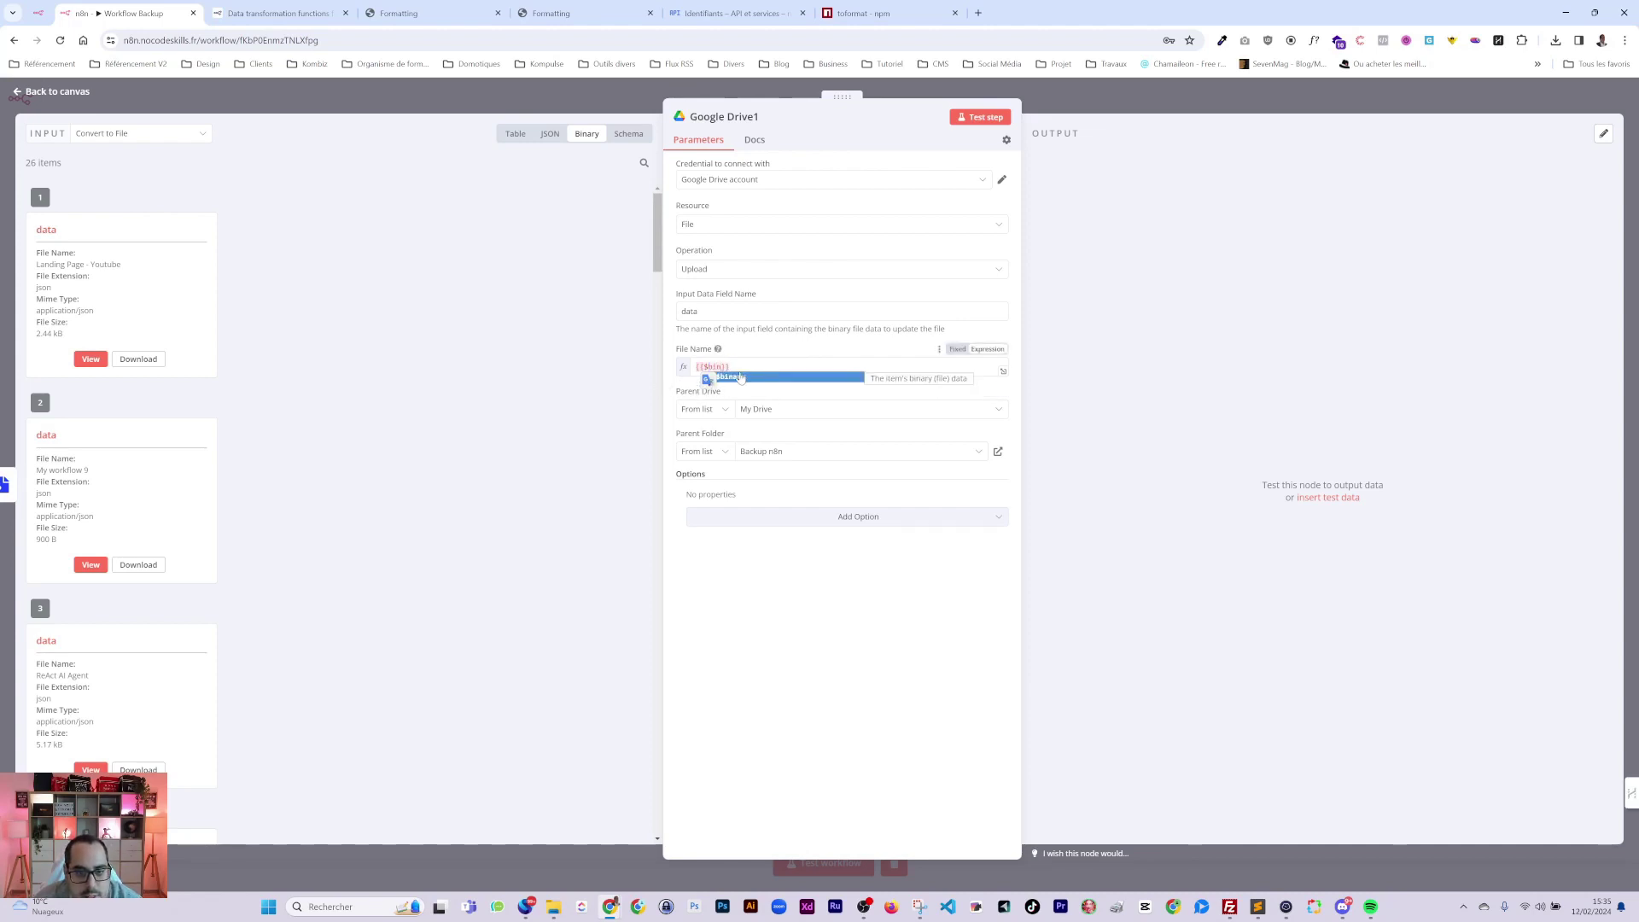
{"action": "key", "text": "Return"}
{"action": "type", "text": "."}
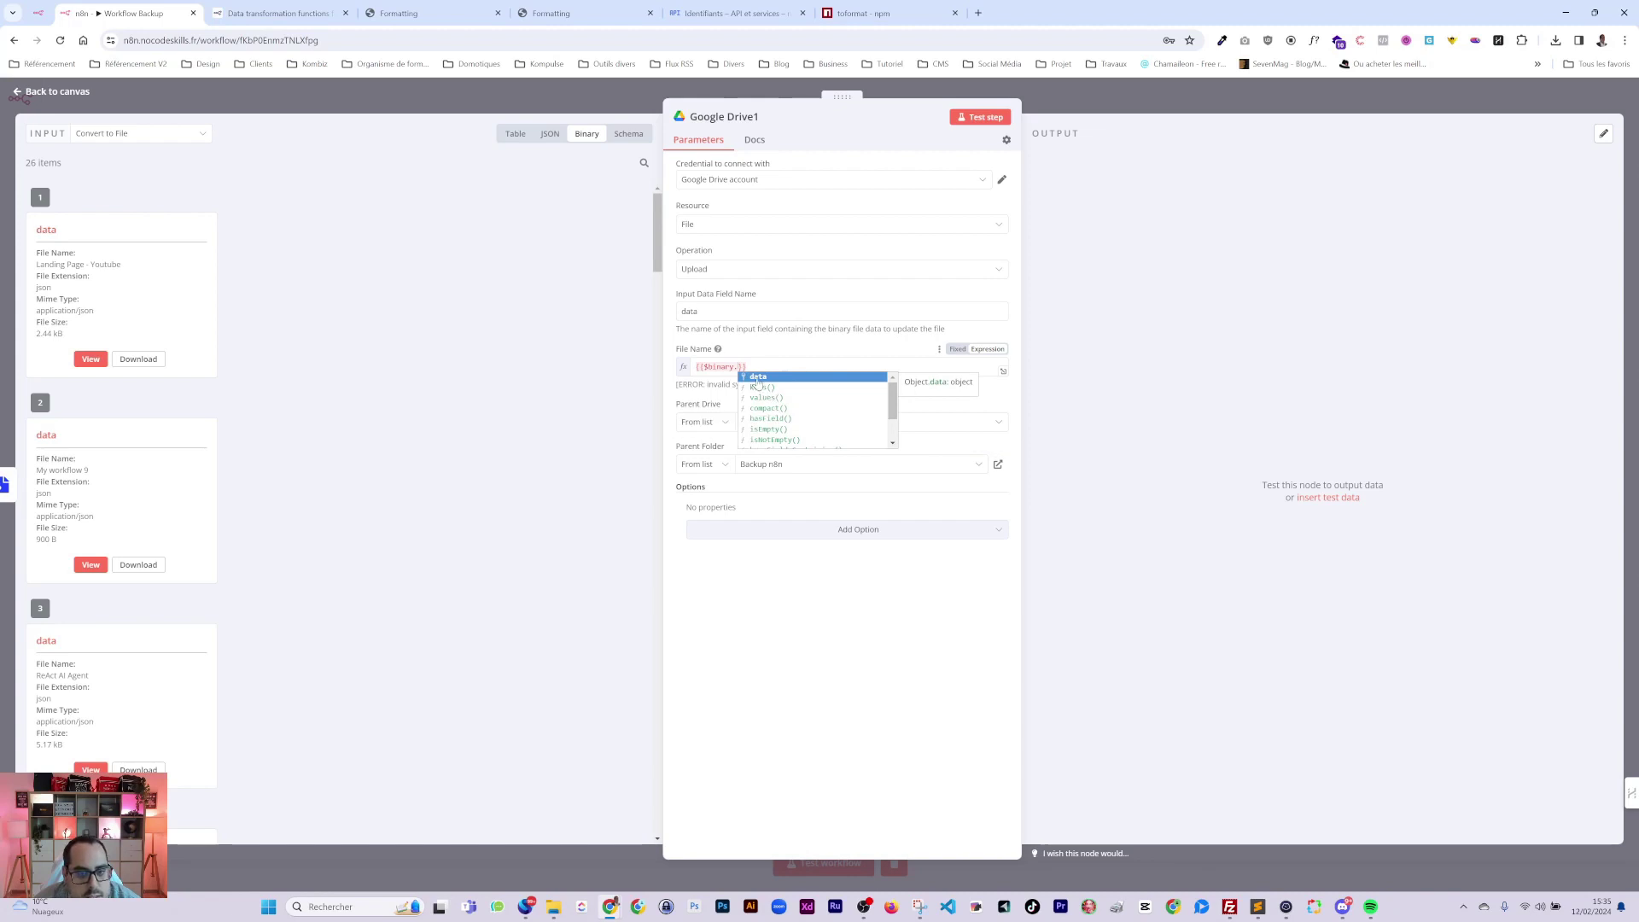
{"action": "key", "text": "Return"}
{"action": "type", "text": "."}
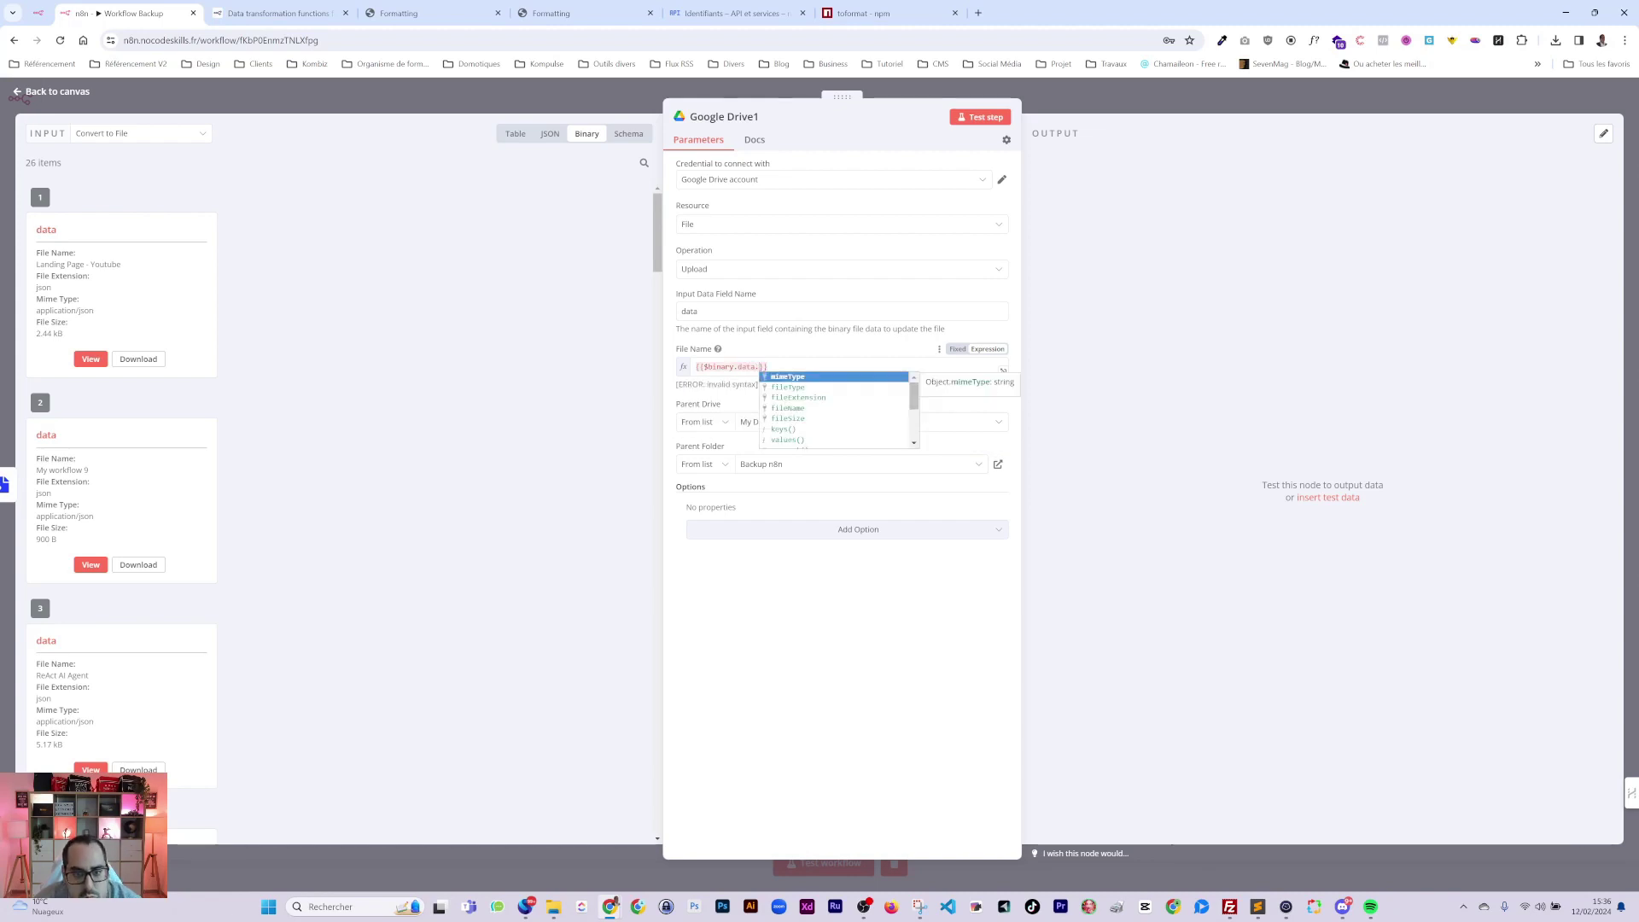
{"action": "left_click", "coordinate": [784, 408]}
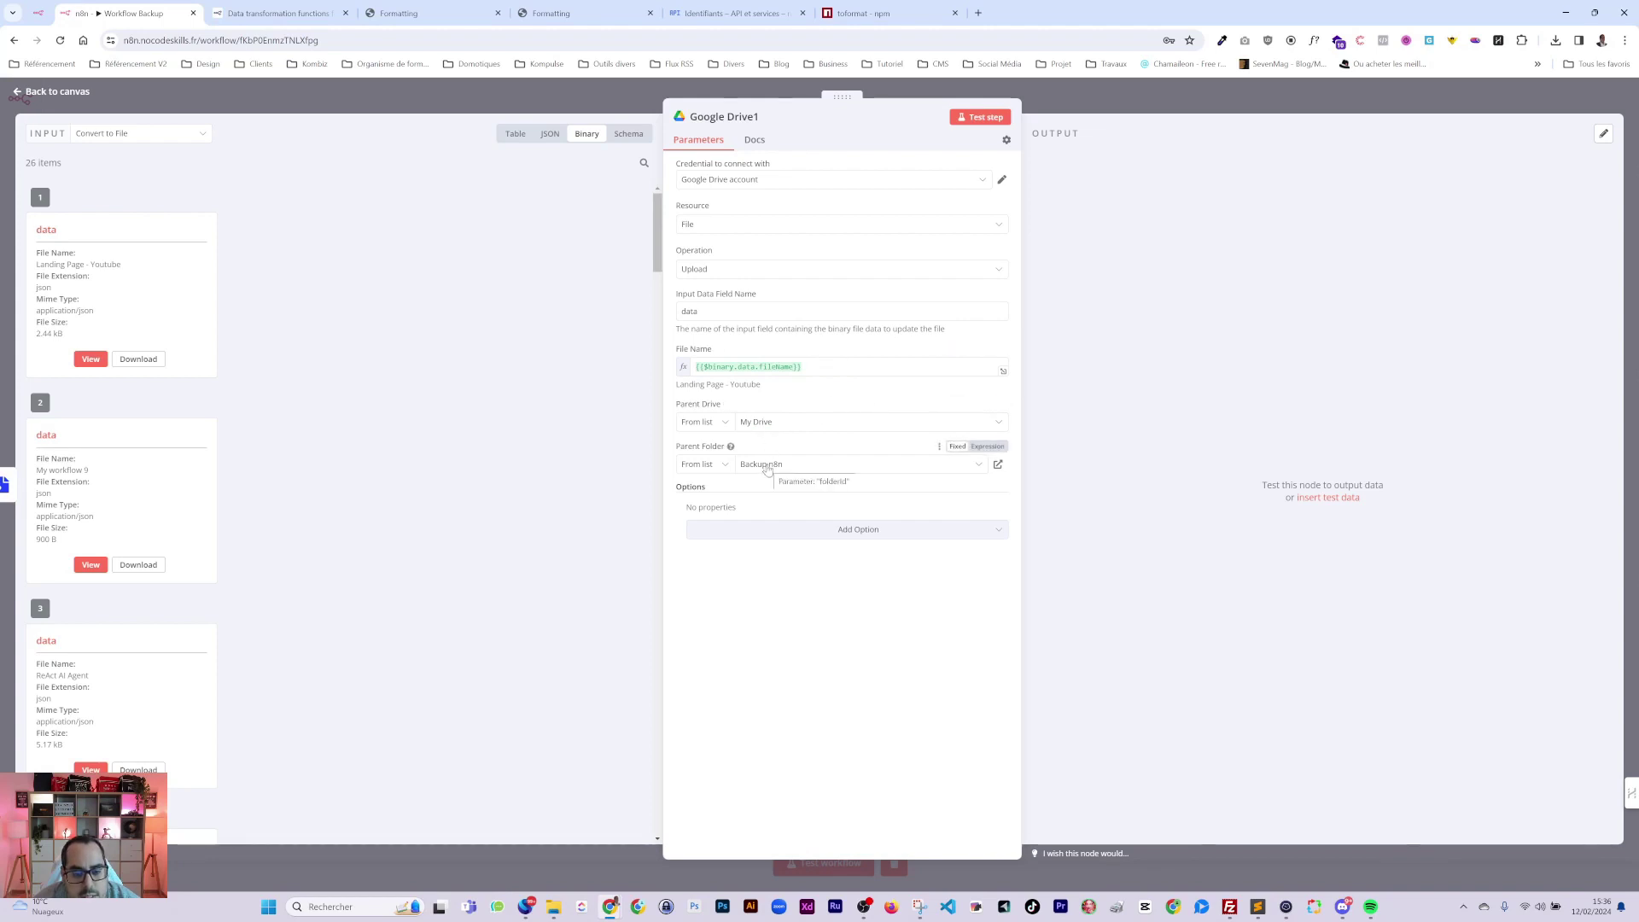
Look up the original Google Drive node's exact name and its created folder id.
{"action": "left_click", "coordinate": [988, 447]}
{"action": "left_click_drag", "start_coordinate": [894, 465], "coordinate": [755, 465]}
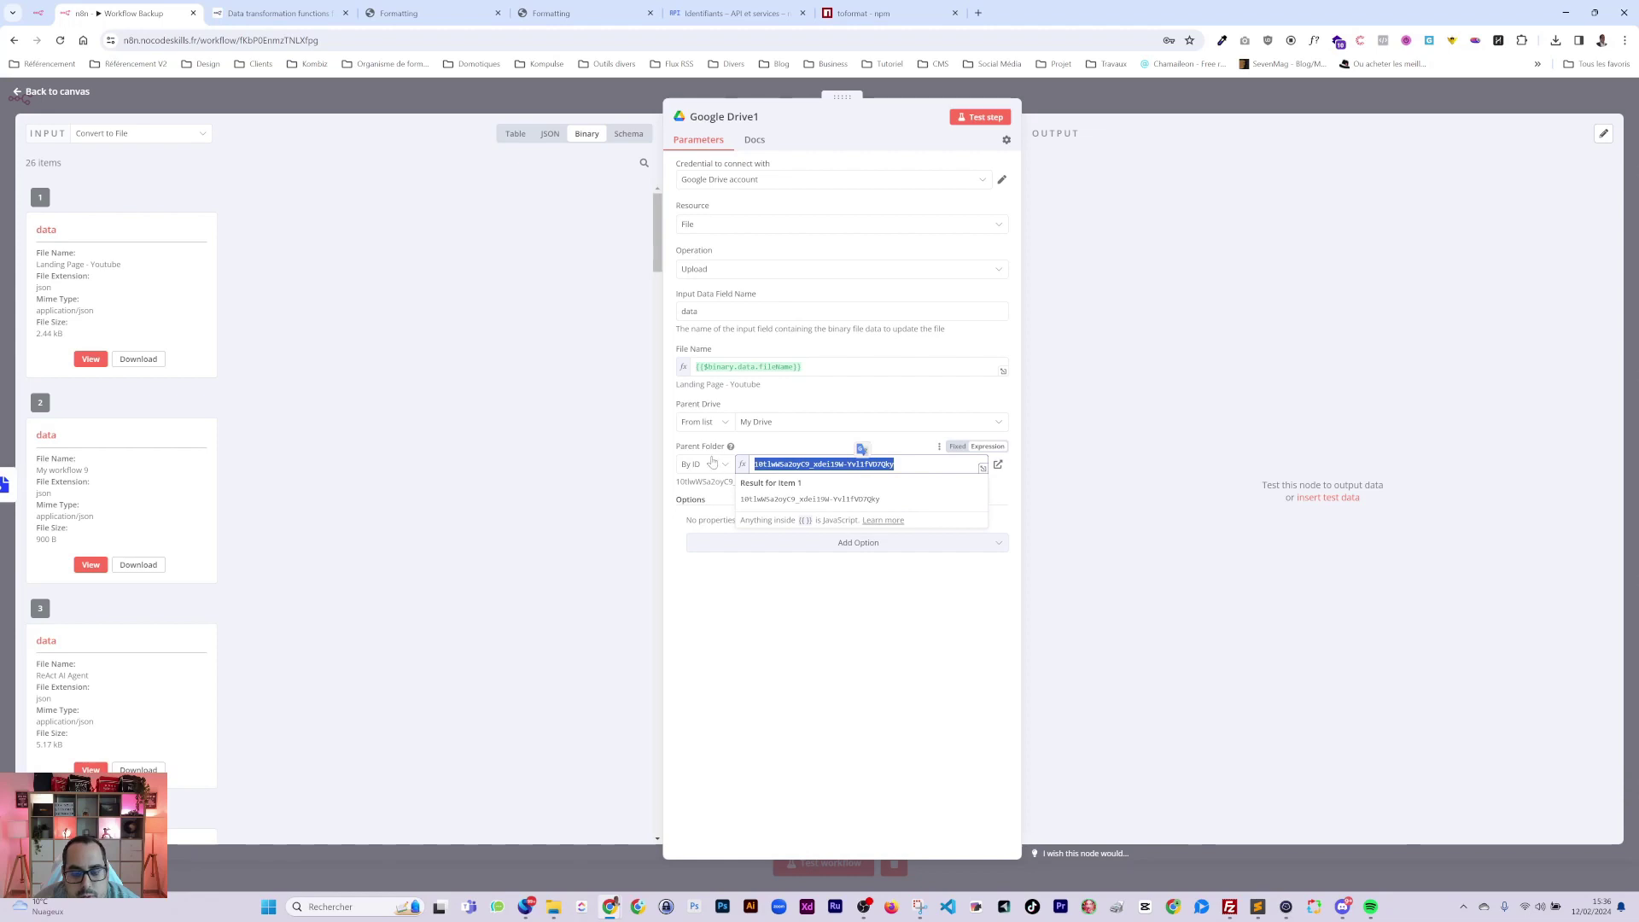
{"action": "left_click", "coordinate": [1053, 111]}
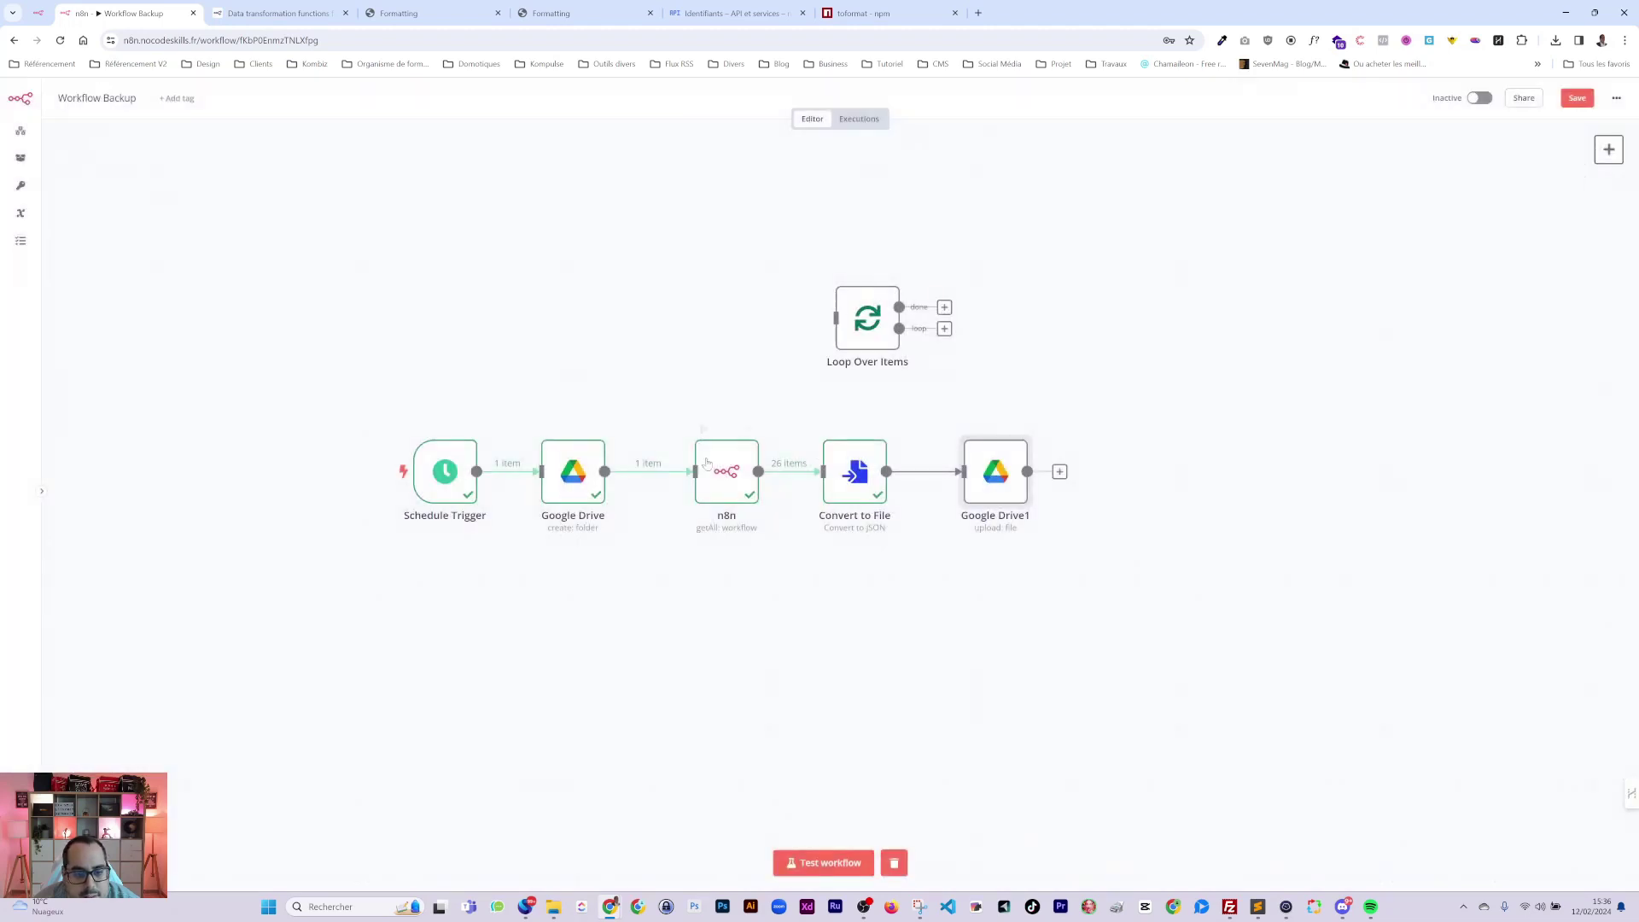
{"action": "double_click", "coordinate": [583, 454]}
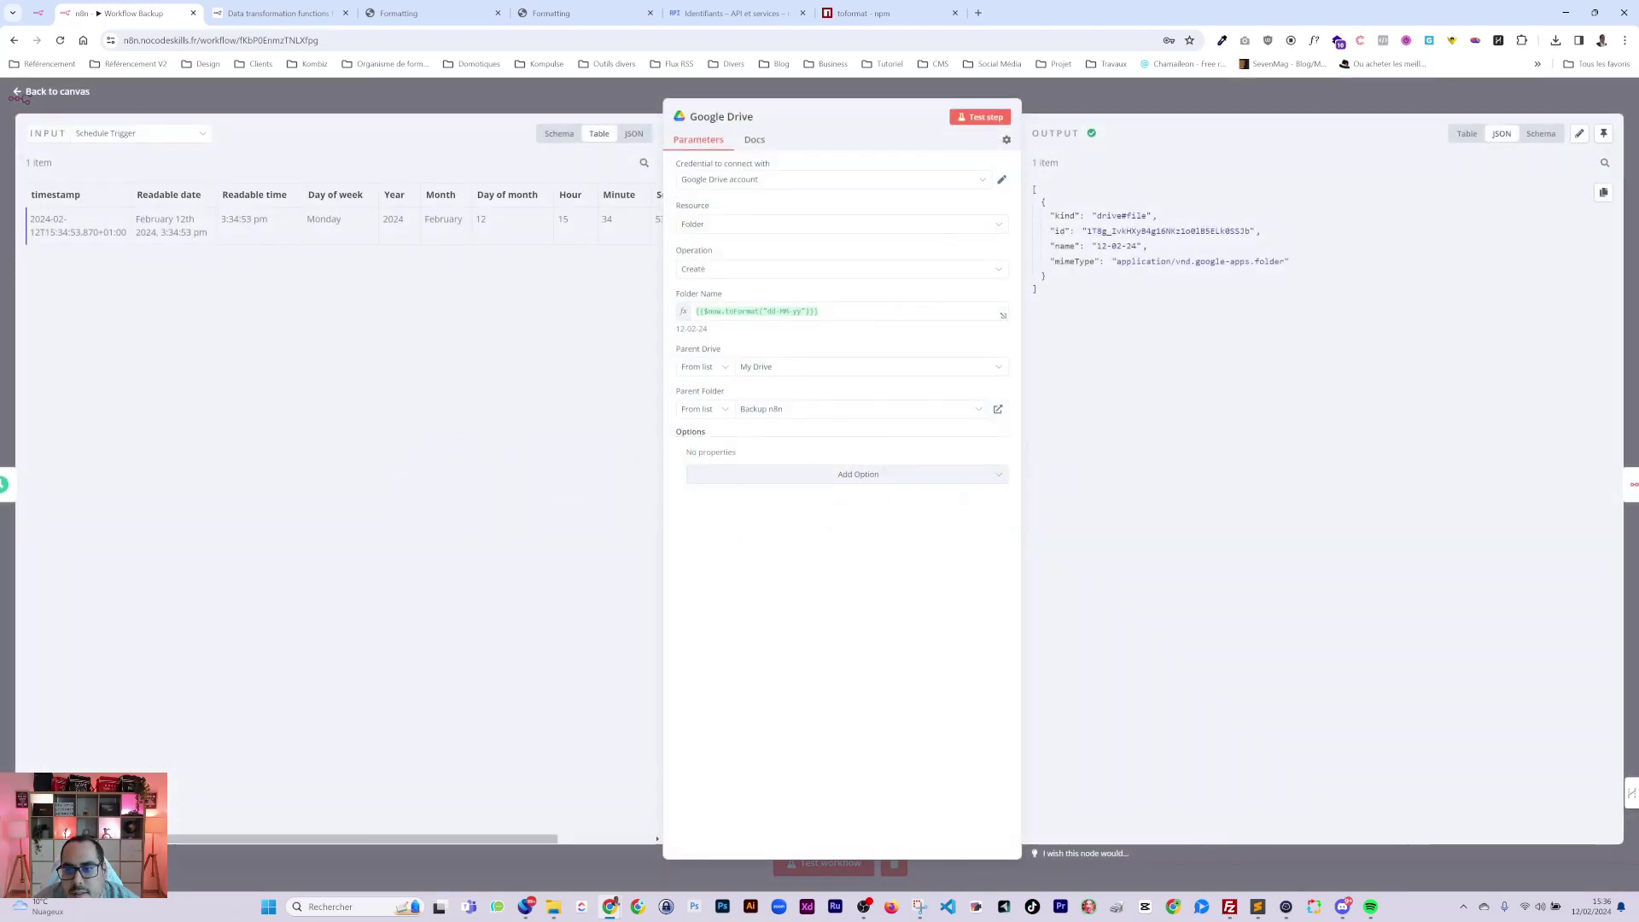
{"action": "double_click", "coordinate": [1168, 231]}
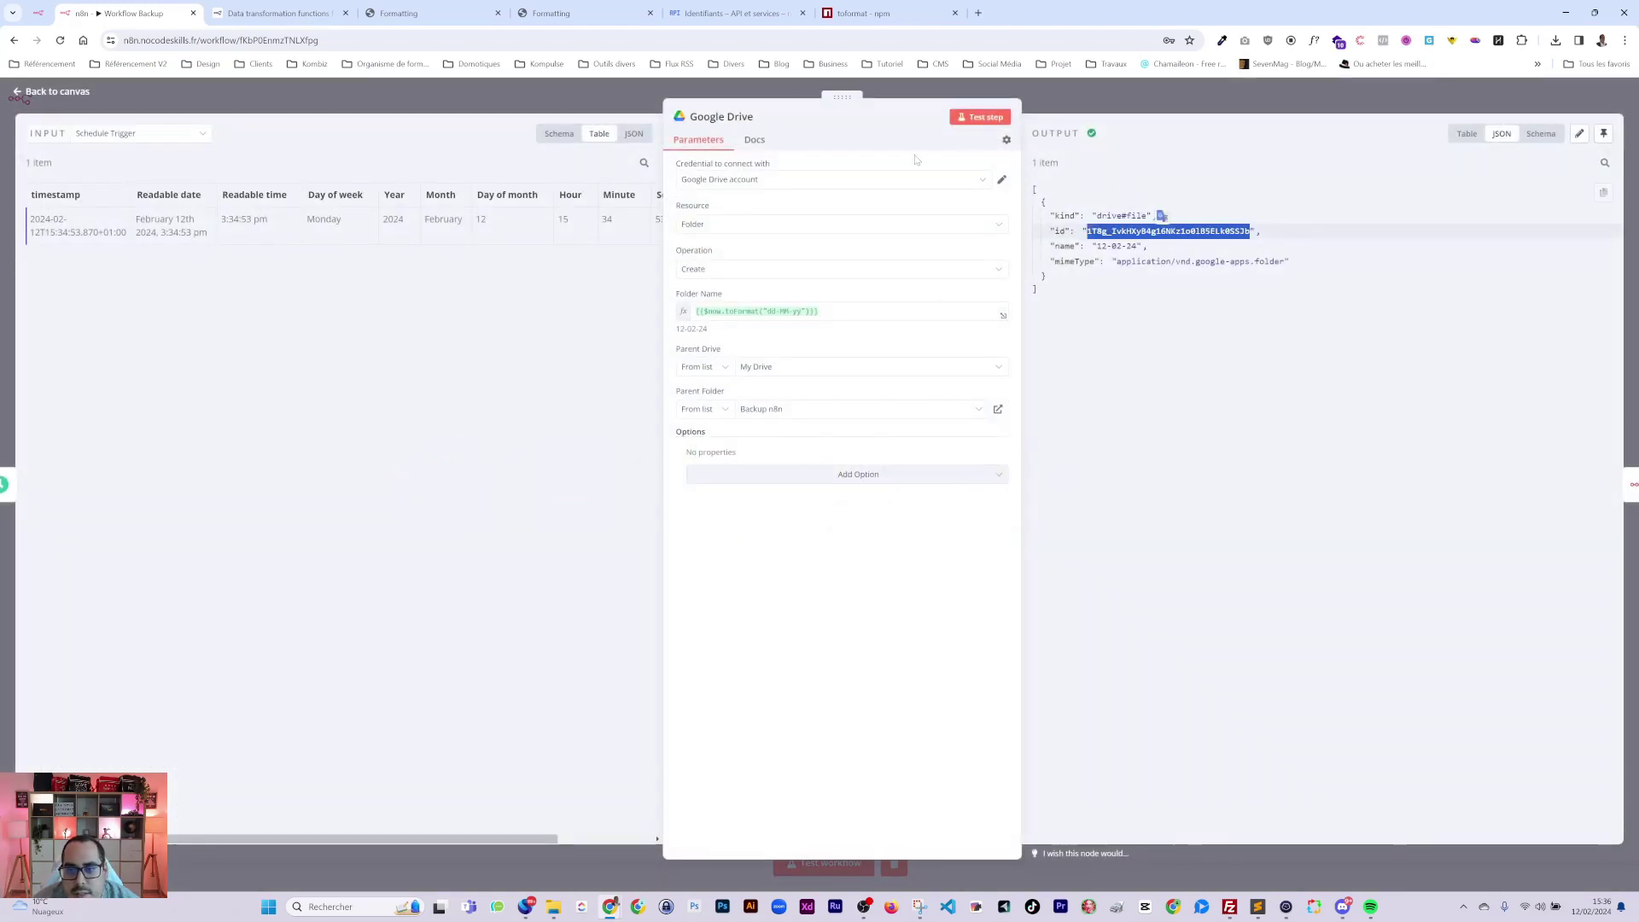
{"action": "left_click", "coordinate": [721, 116]}
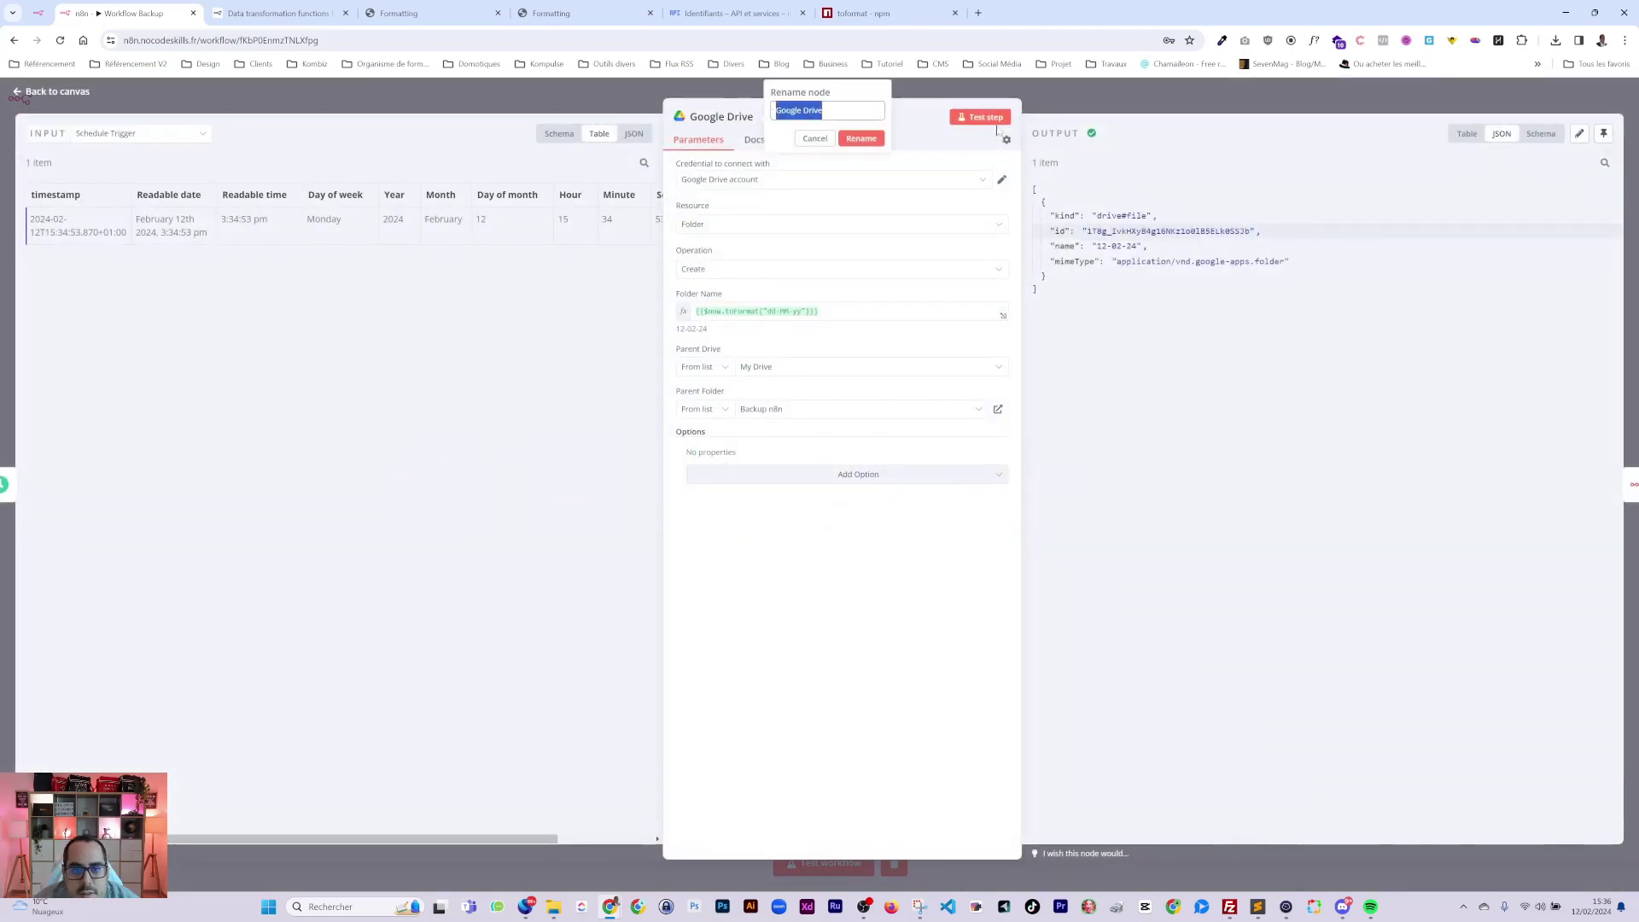
{"action": "key", "text": "Escape"}
{"action": "double_click", "coordinate": [990, 471]}
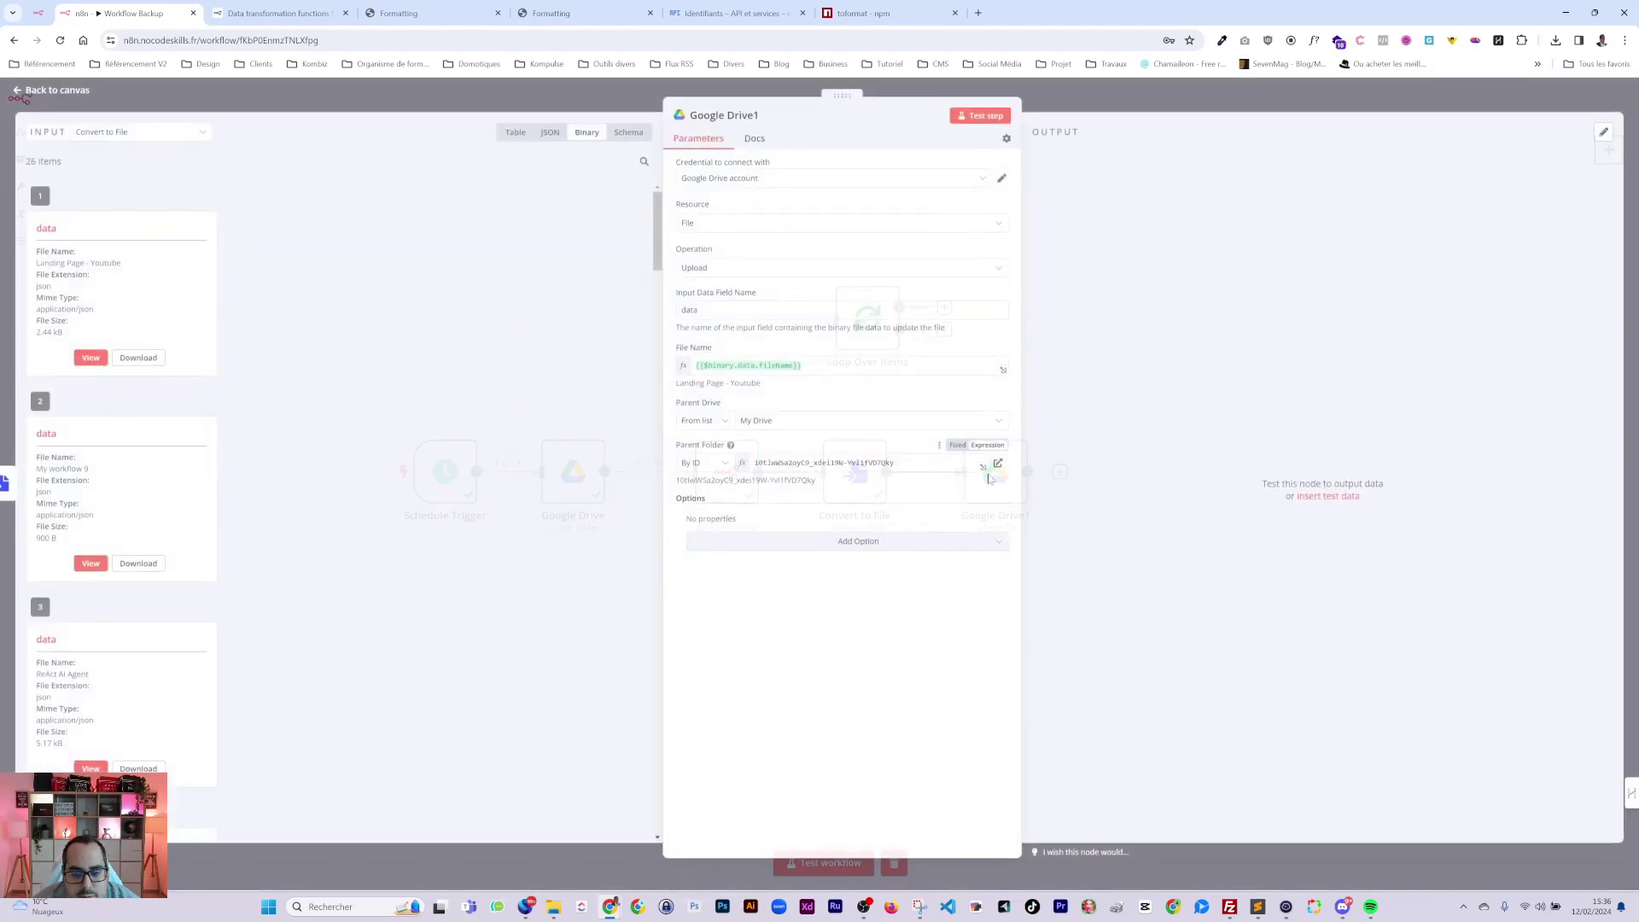
Set Google Drive1's Parent Folder ID to {{ $node["Google Drive"].json["id"] }}.
{"action": "double_click", "coordinate": [790, 465]}
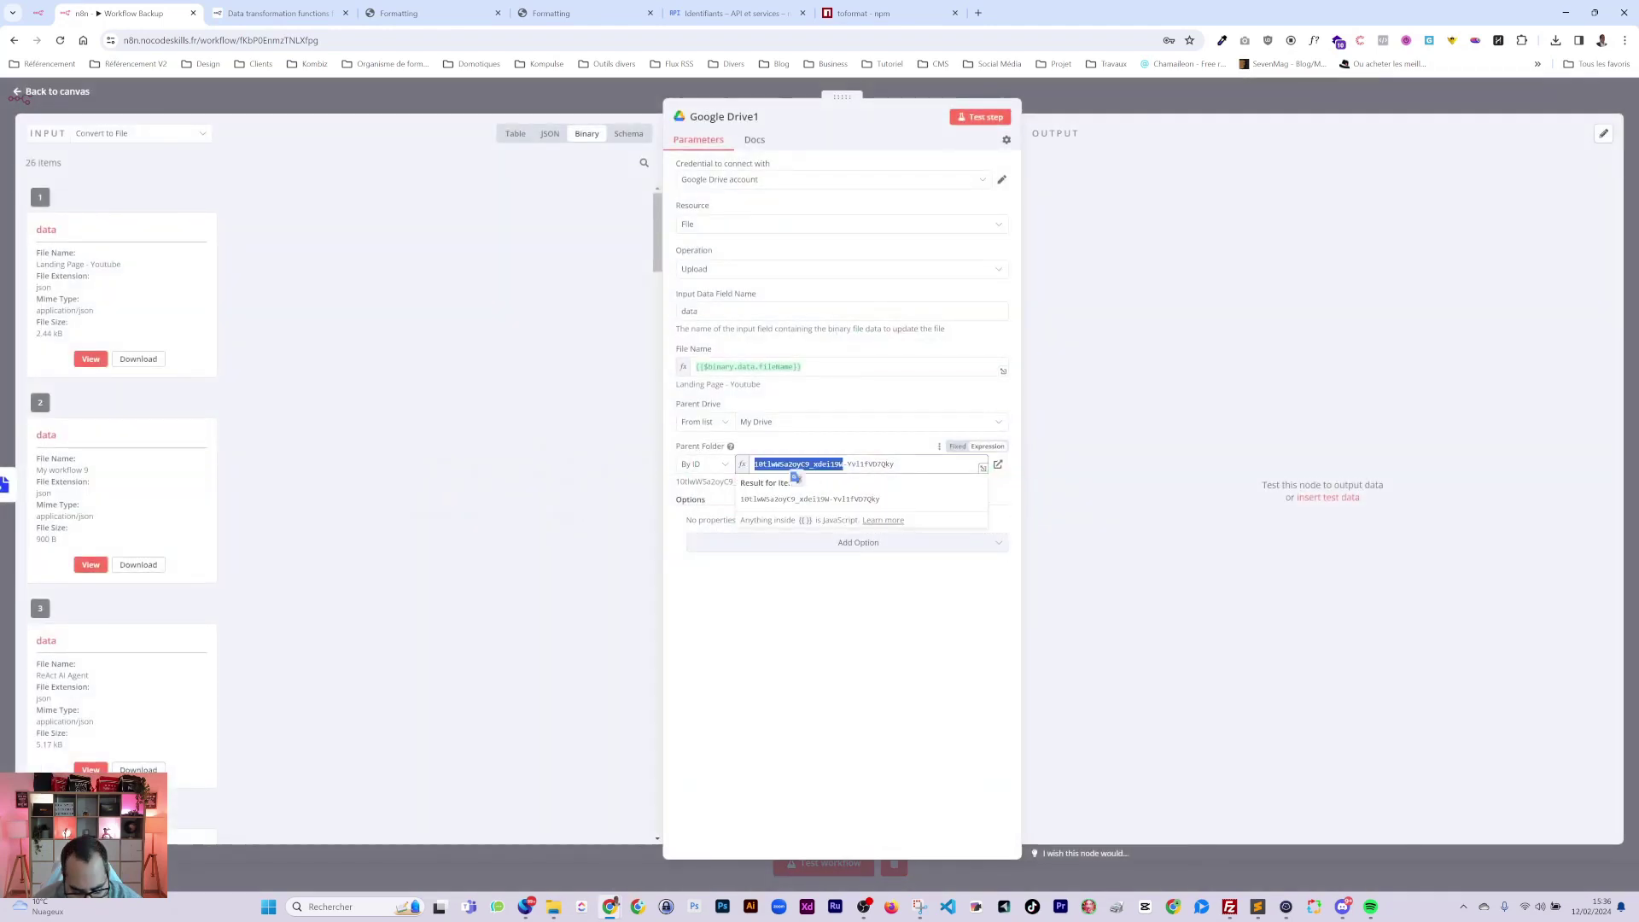
{"action": "type", "text": "{{"}
{"action": "key", "text": "ctrl+a"}
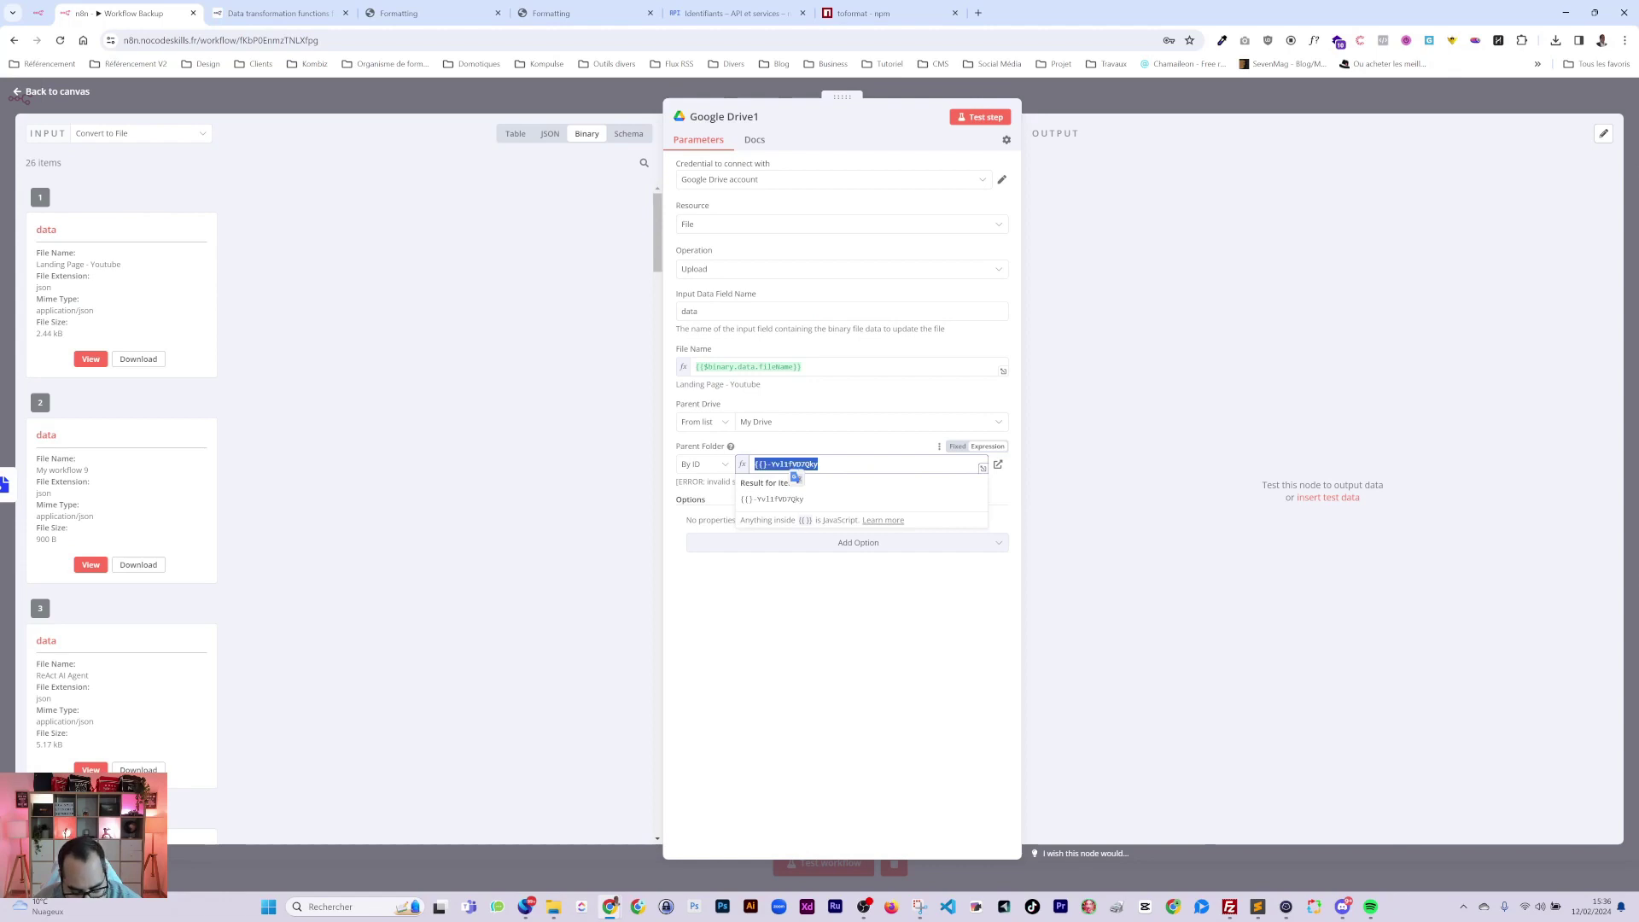
{"action": "type", "text": "{{"}
{"action": "key", "text": "ctrl+shift+Left"}
{"action": "key", "text": "ctrl+shift+Left"}
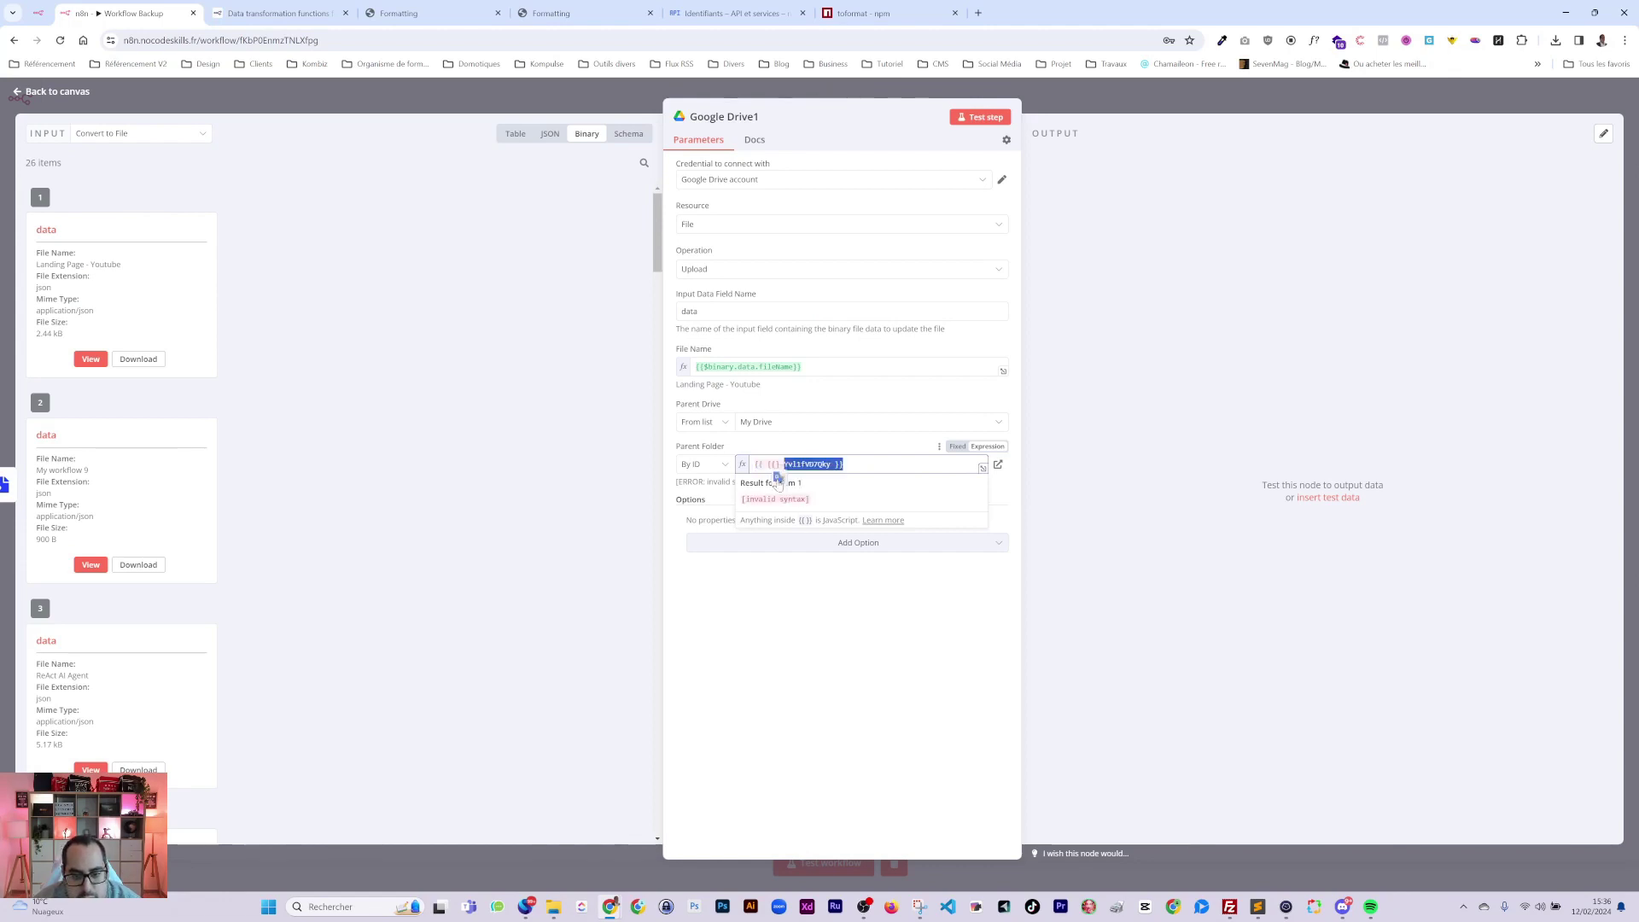
{"action": "key", "text": "ctrl+a"}
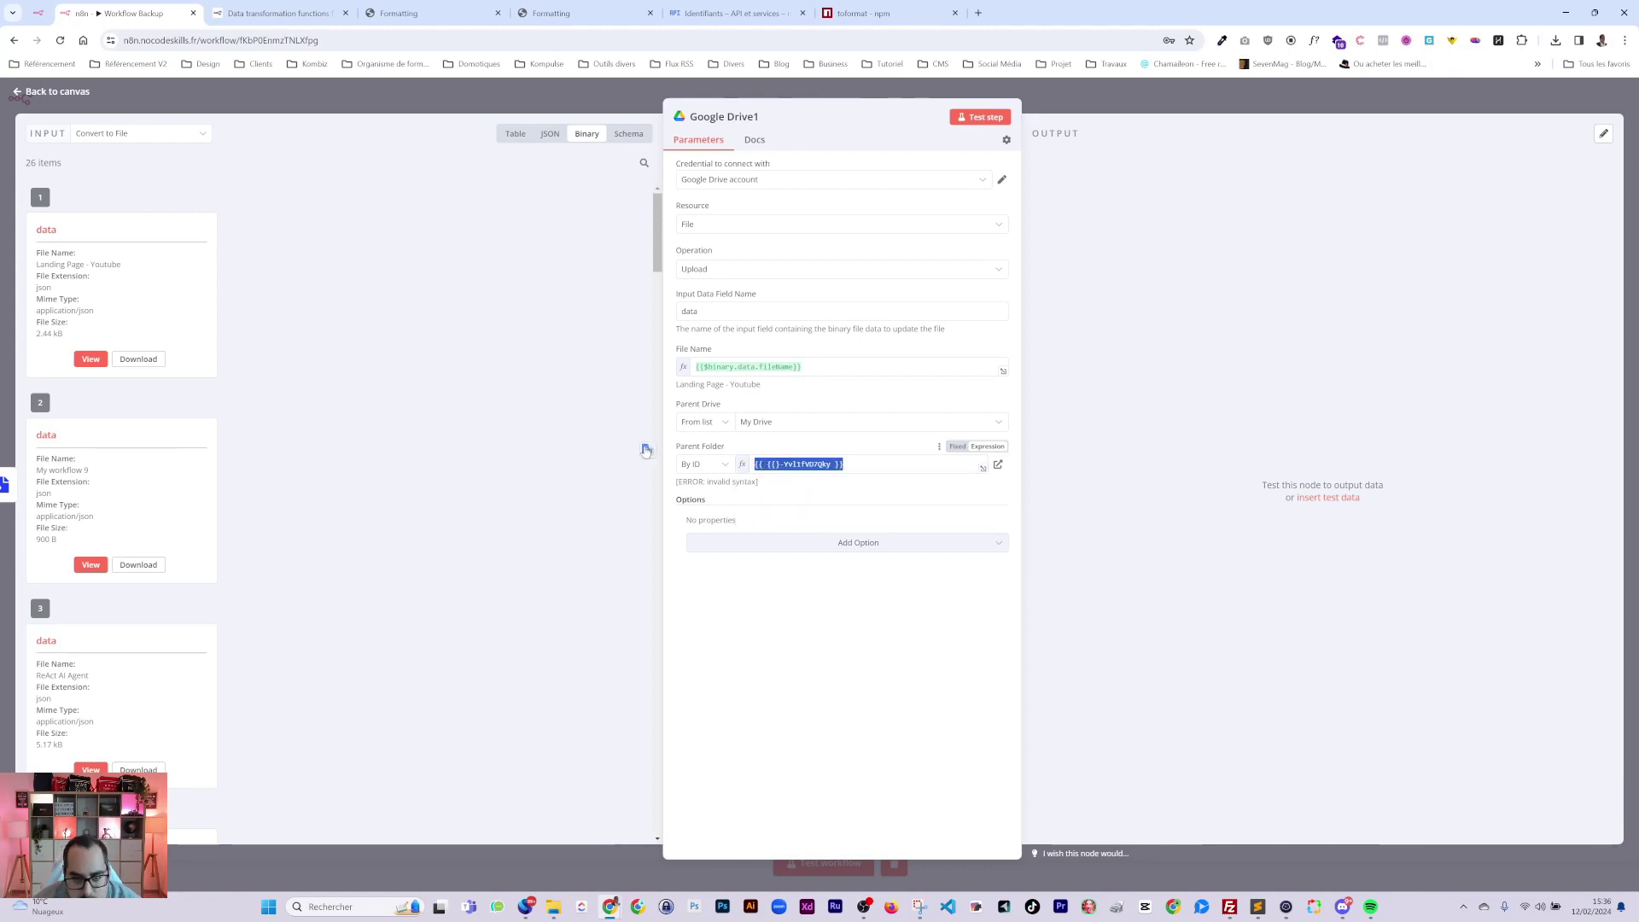
{"action": "key", "text": "BackSpace"}
{"action": "type", "text": "#"}
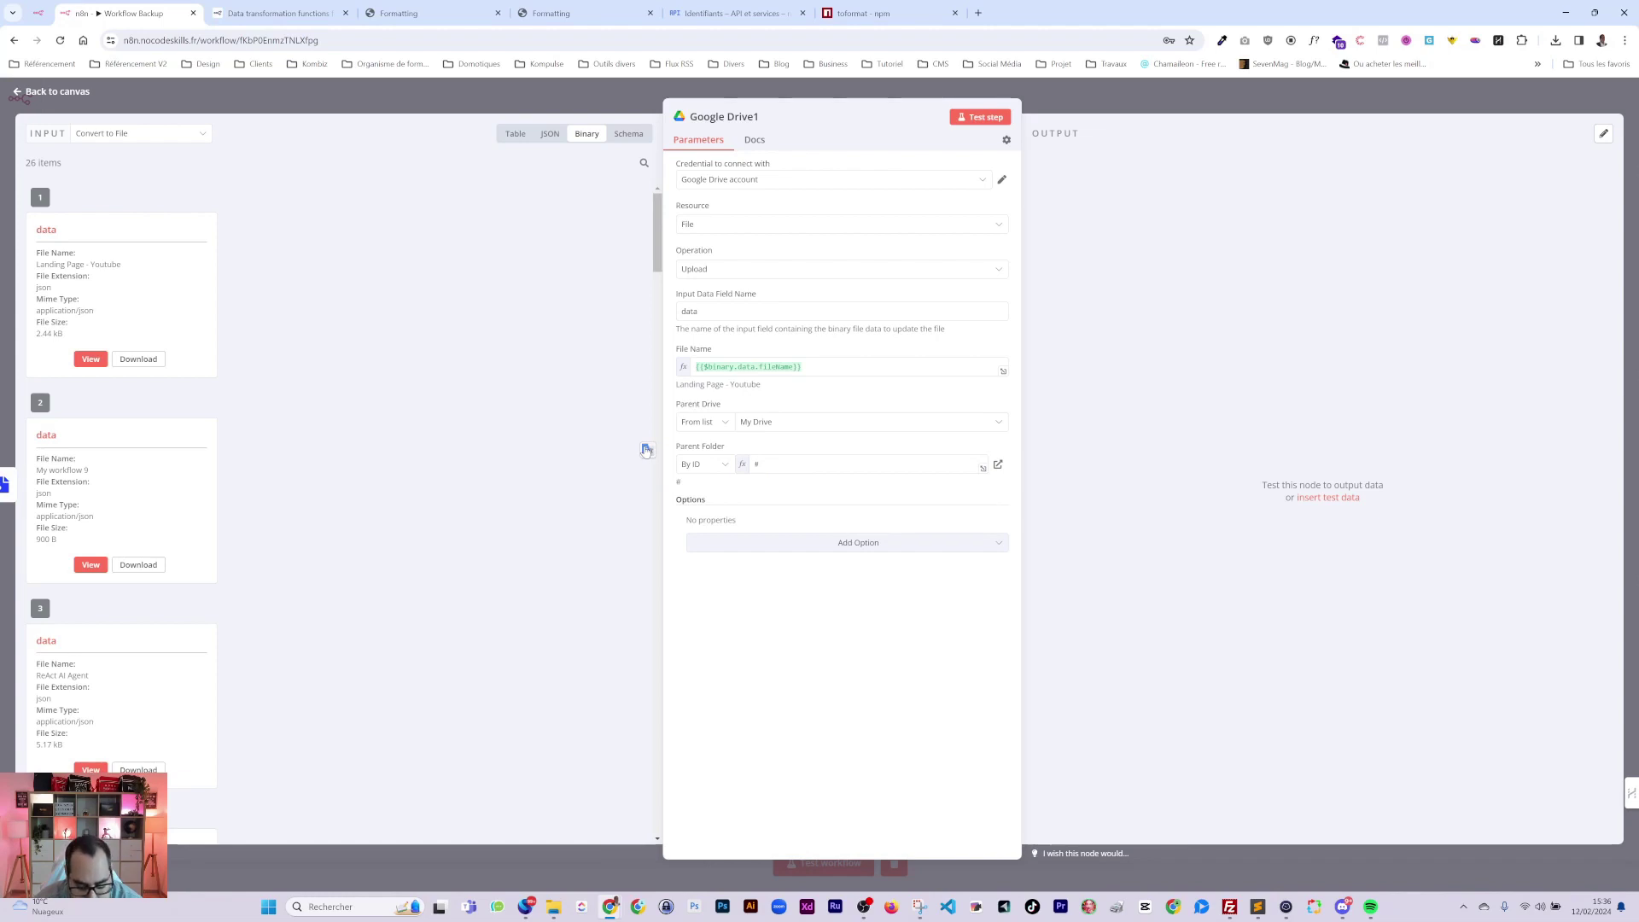
{"action": "key", "text": "BackSpace"}
{"action": "type", "text": "{{ "}
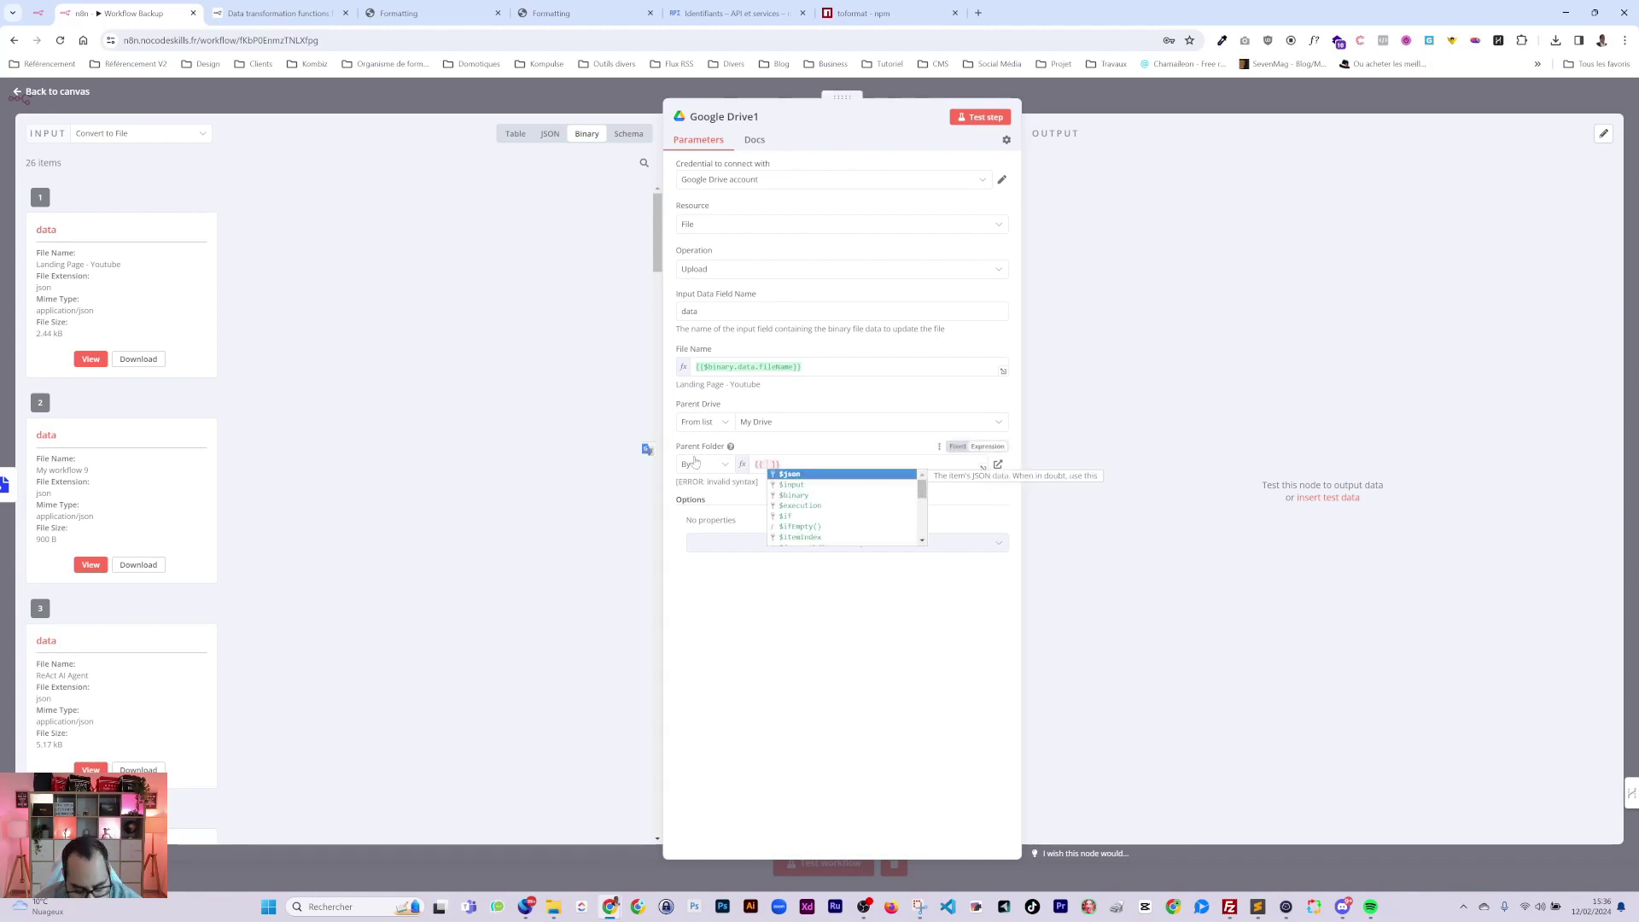
{"action": "type", "text": "$node "}
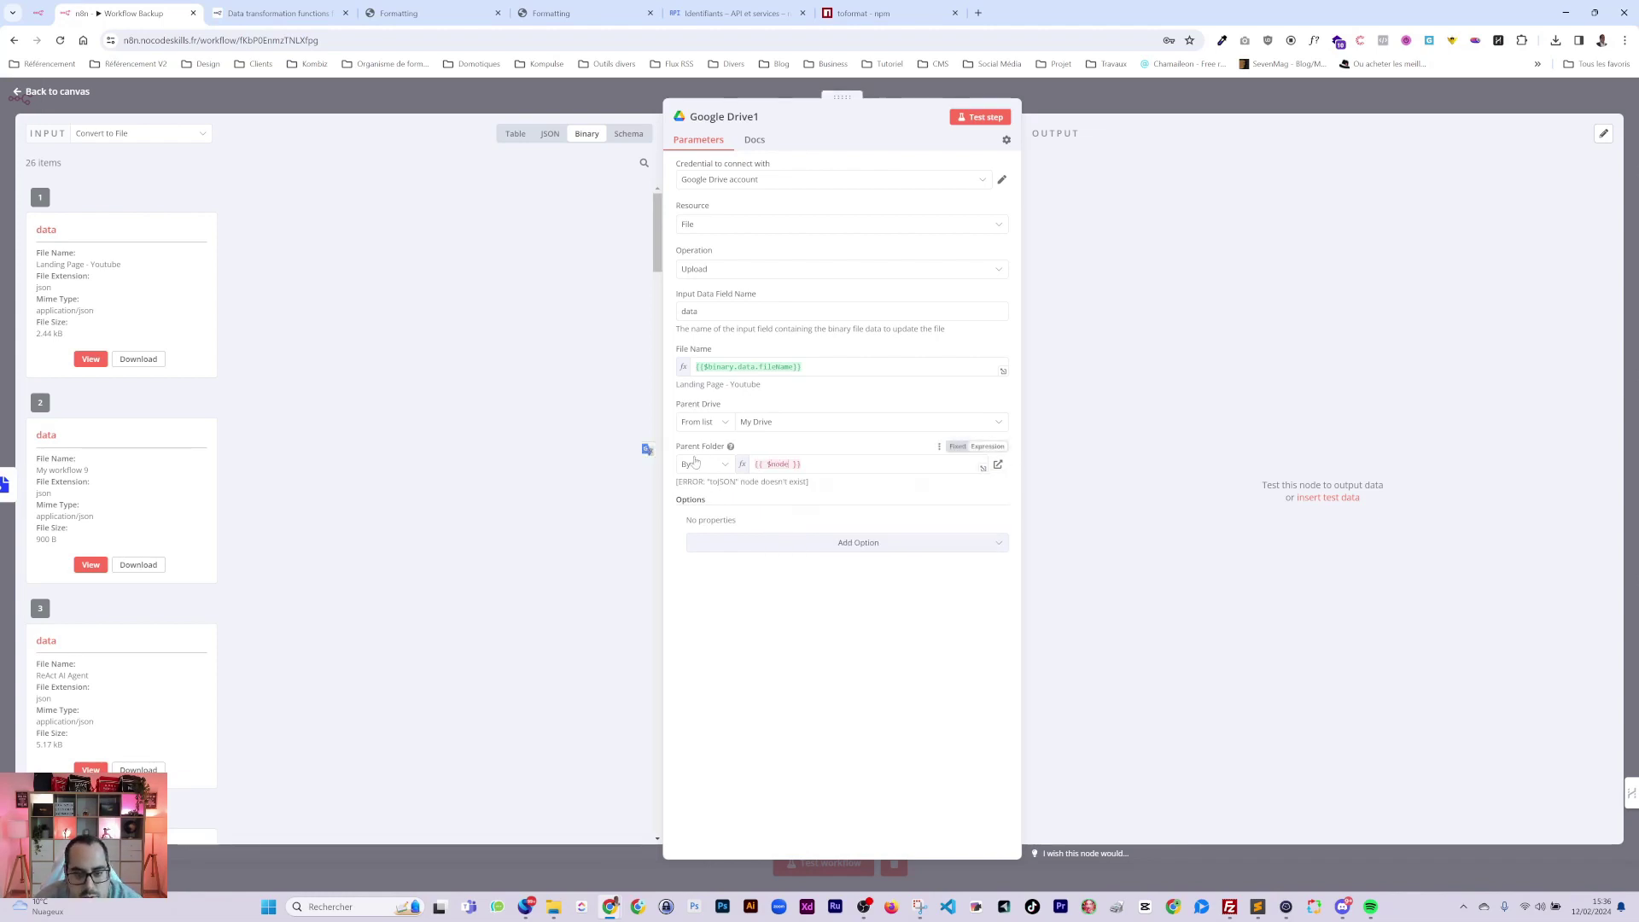
{"action": "type", "text": "[\""}
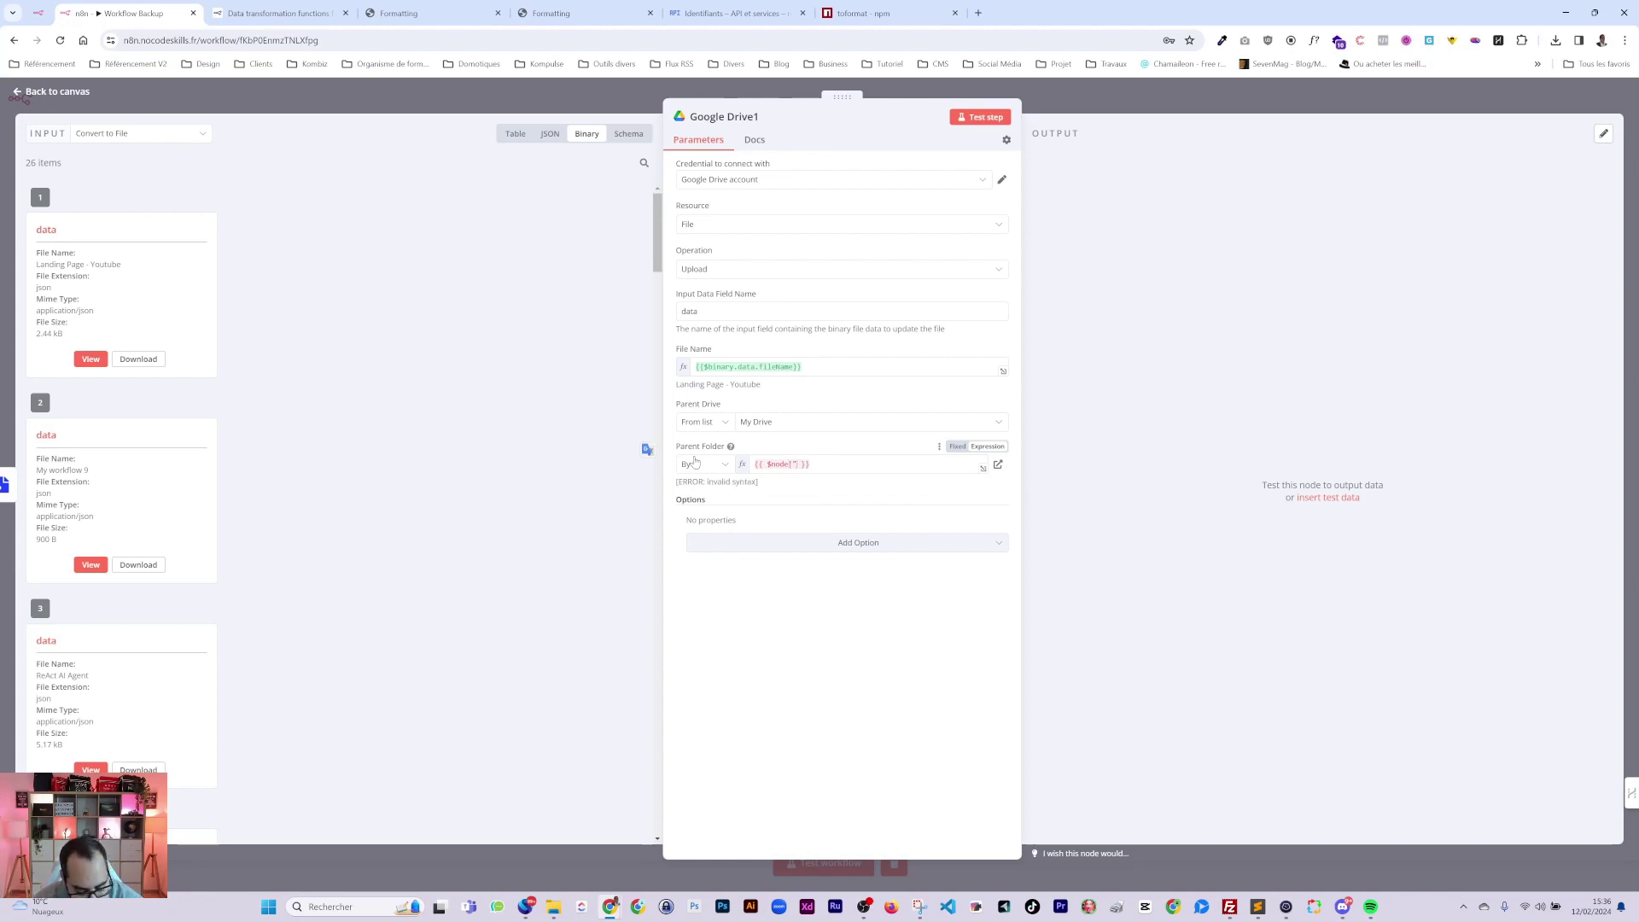
{"action": "type", "text": "Google Drive\""}
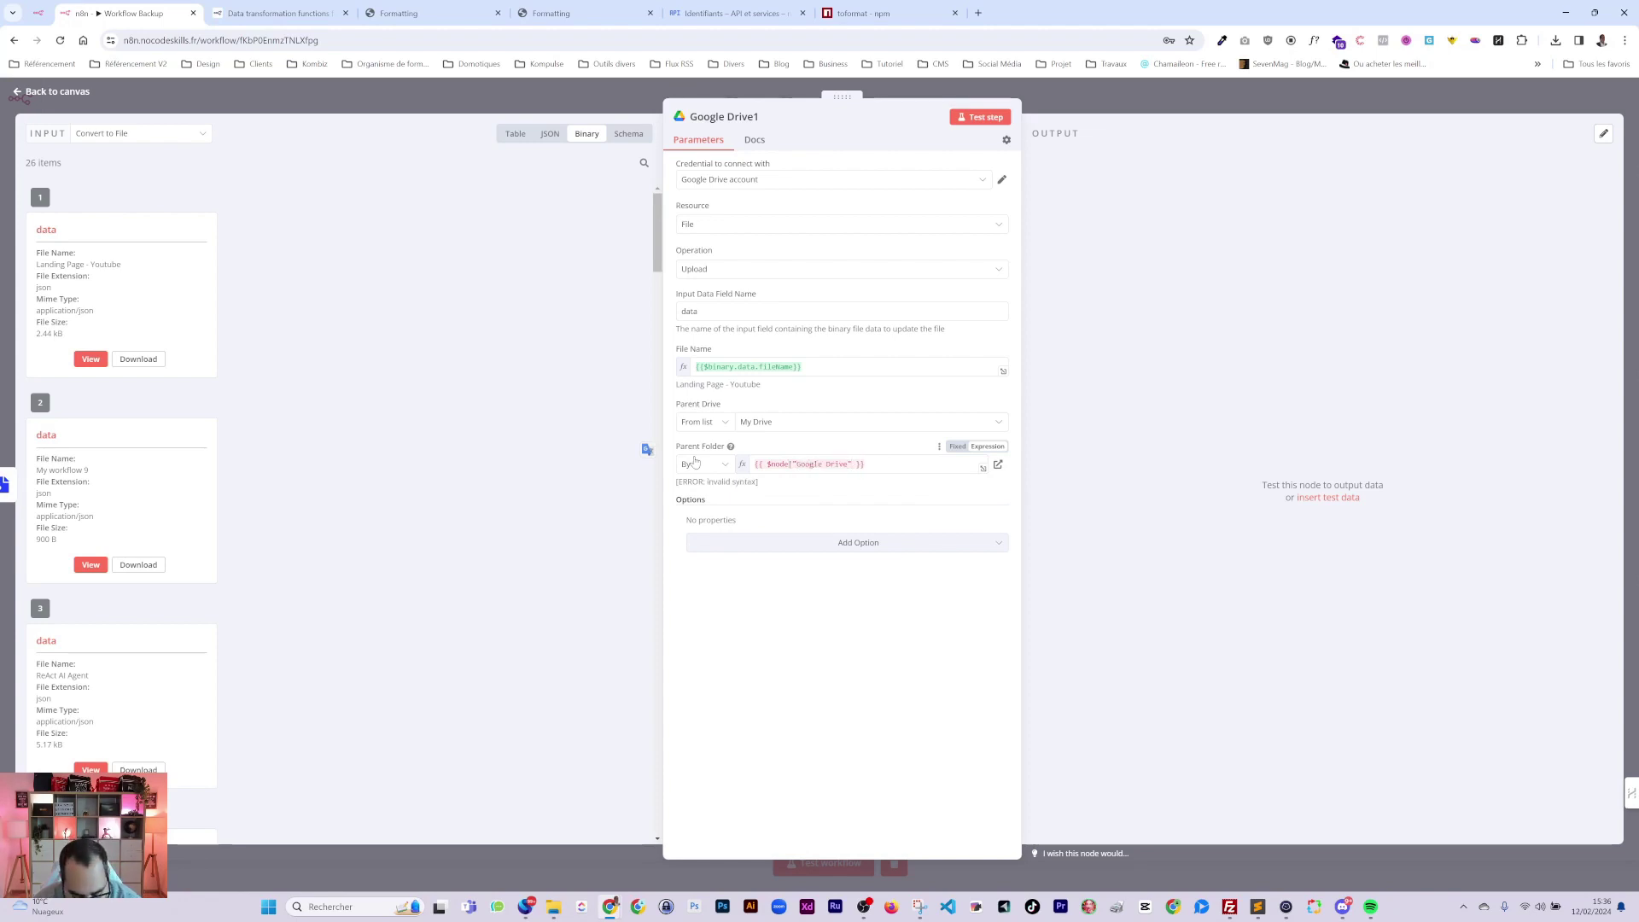
{"action": "type", "text": "]"}
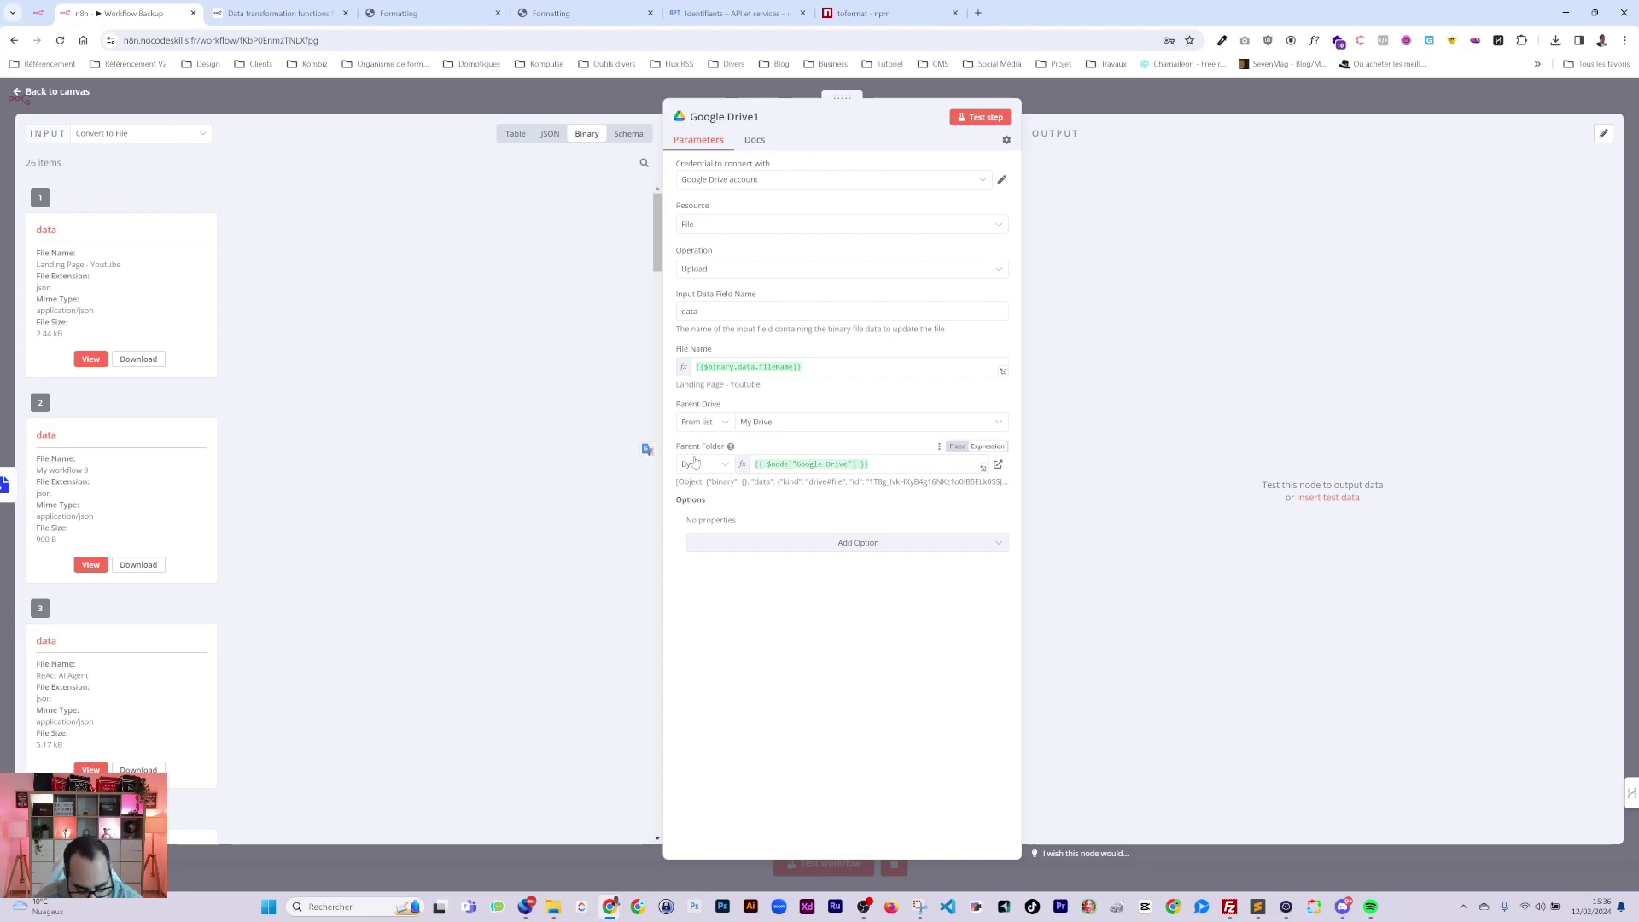
{"action": "type", "text": ".json"}
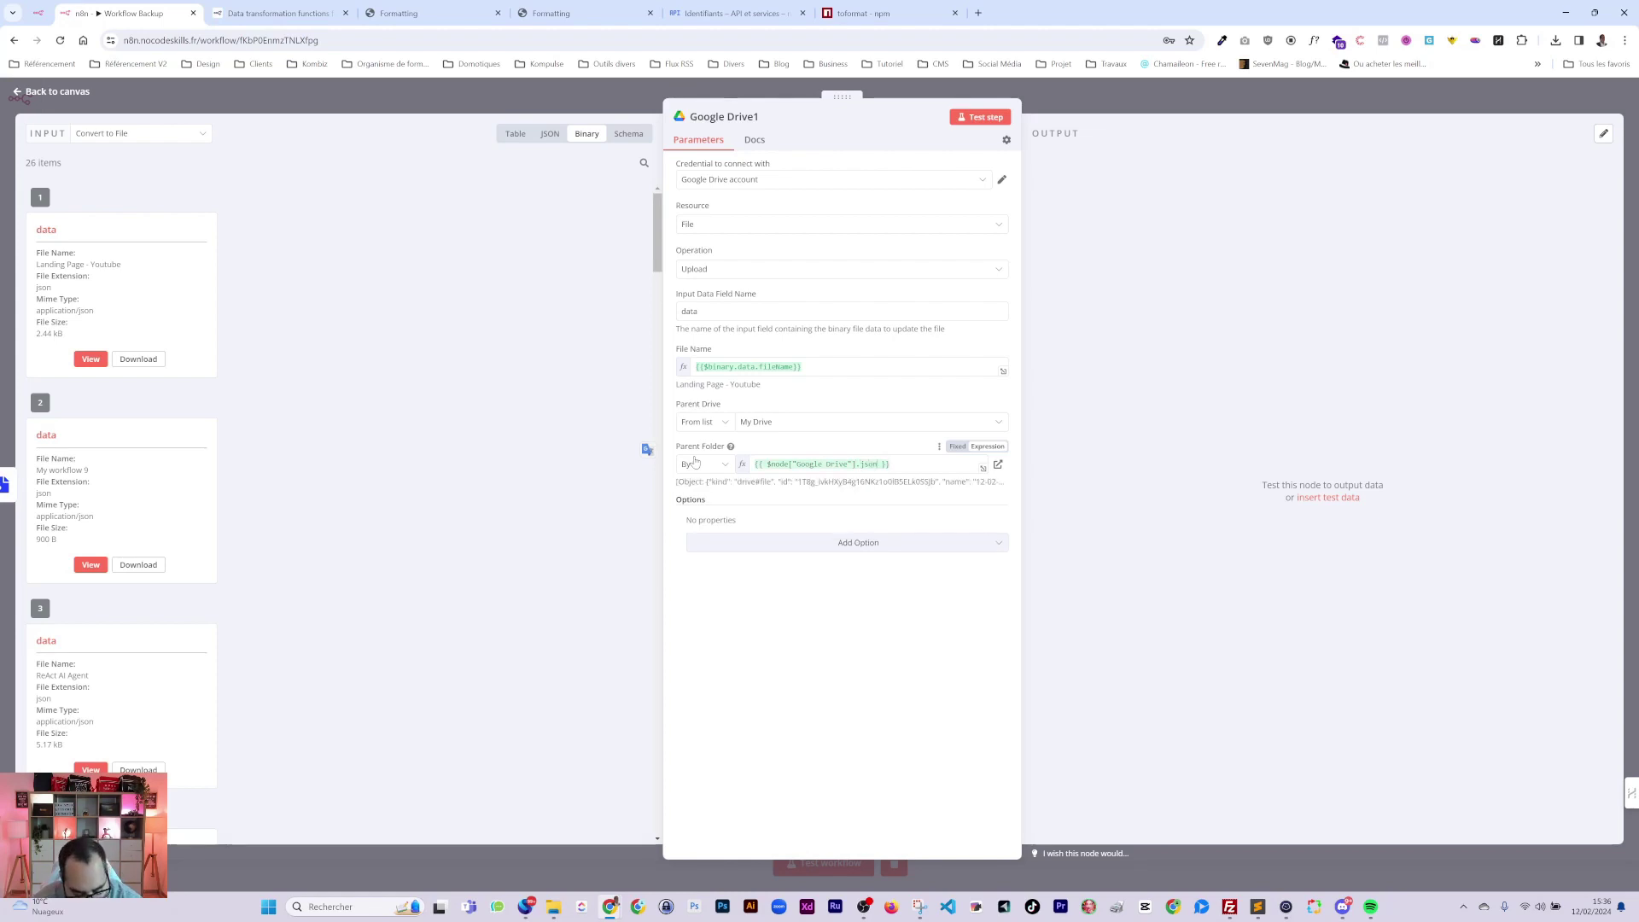
{"action": "type", "text": "["}
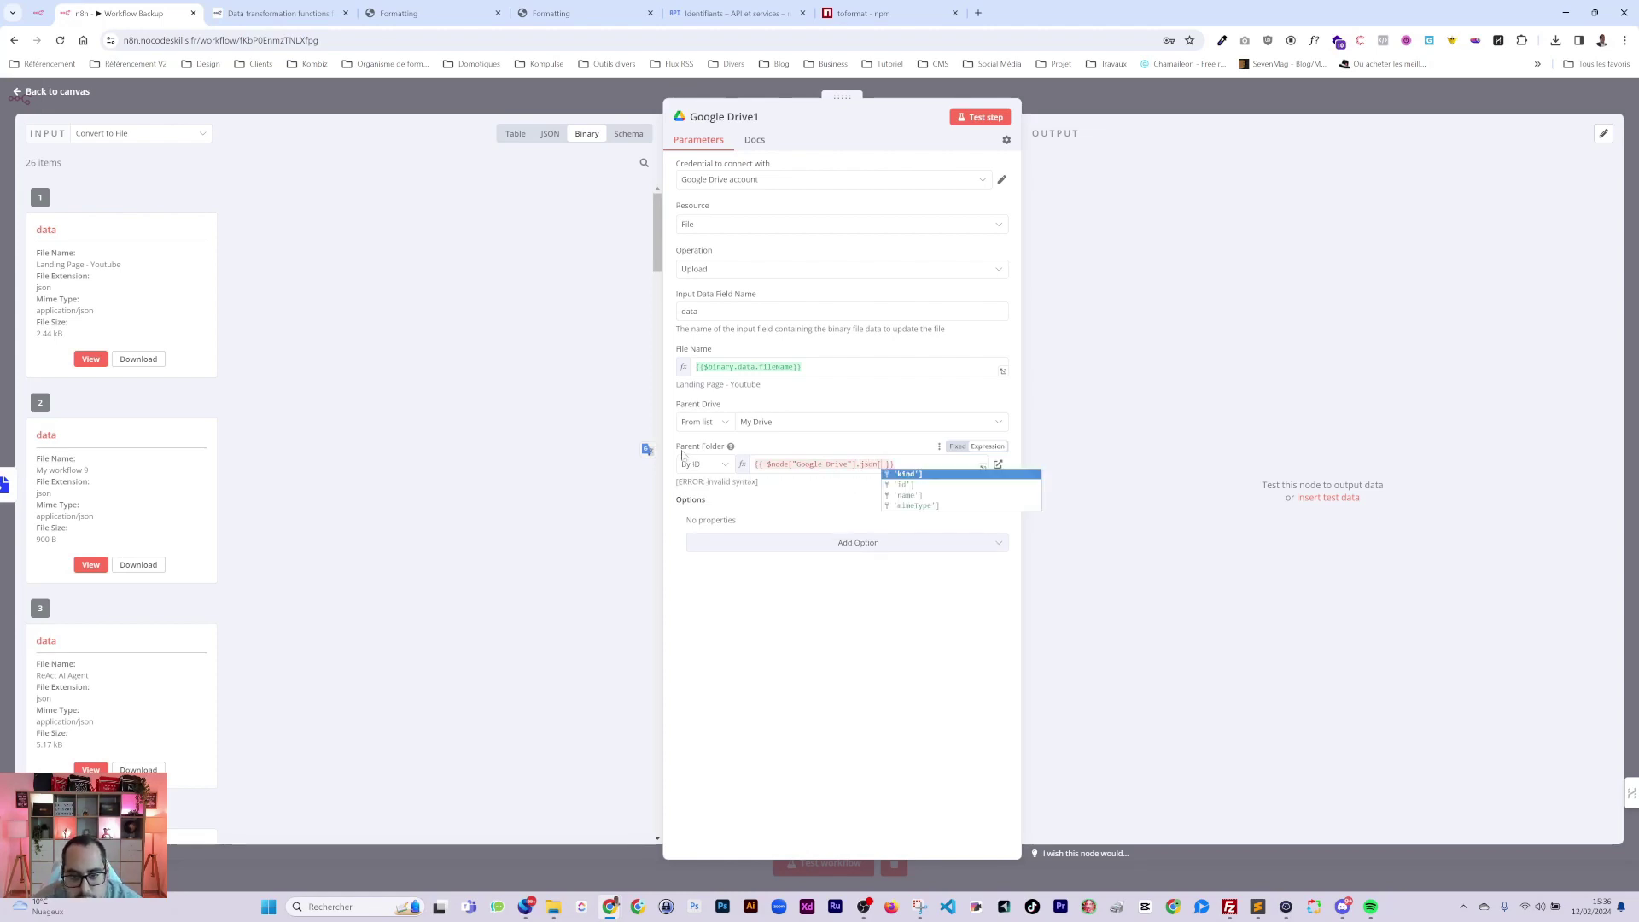
{"action": "left_click", "coordinate": [903, 485]}
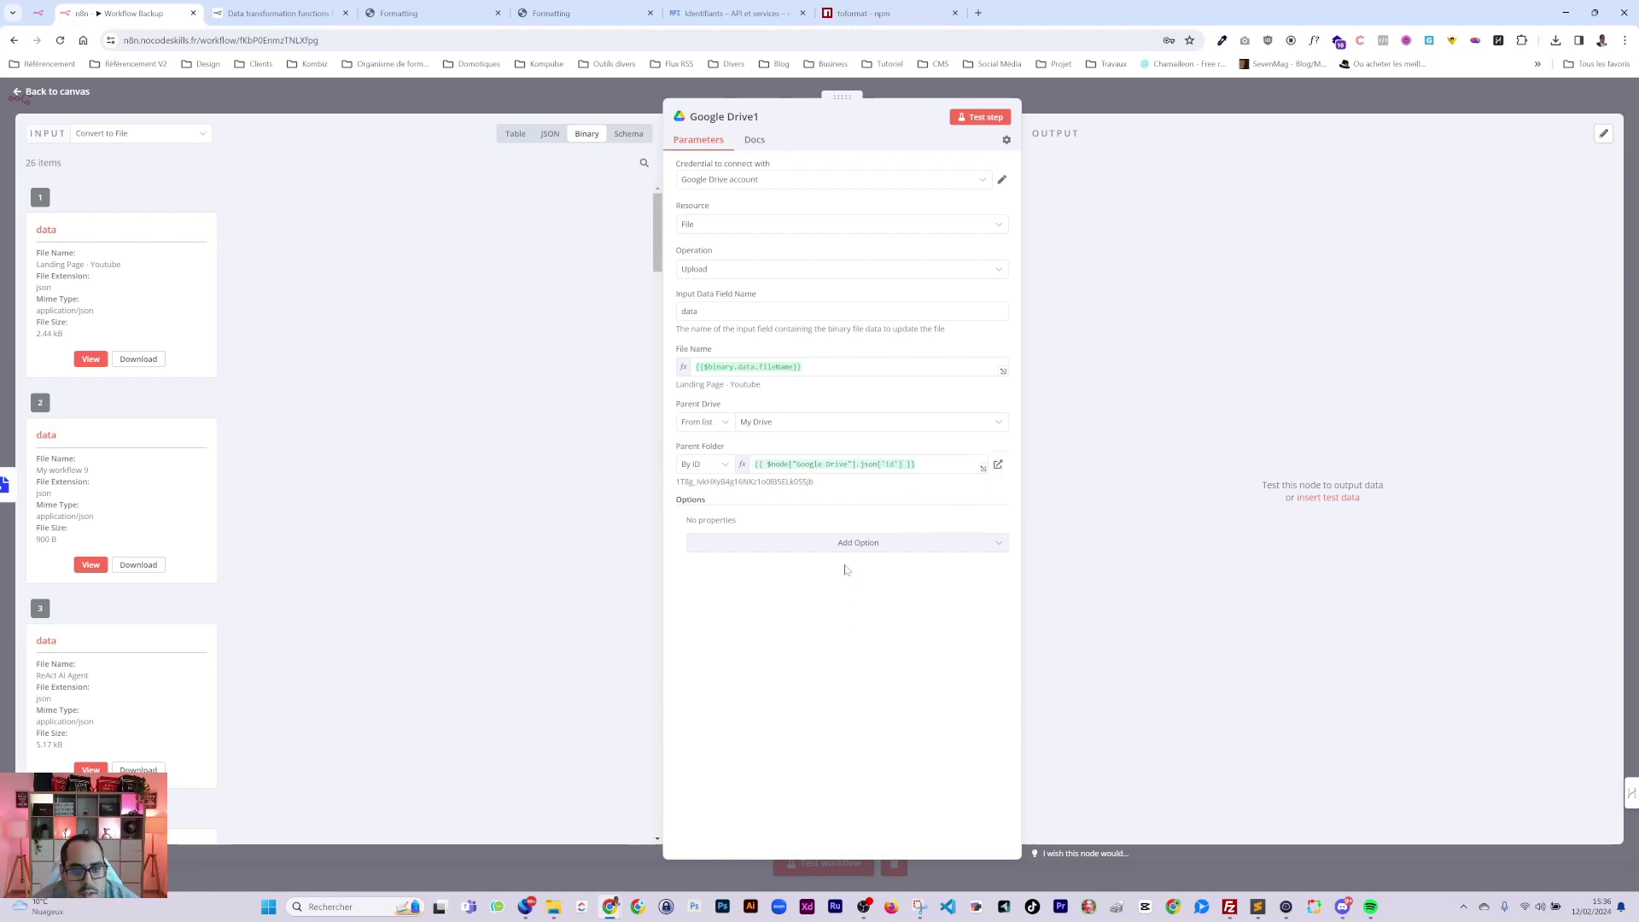
{"action": "left_click", "coordinate": [729, 117]}
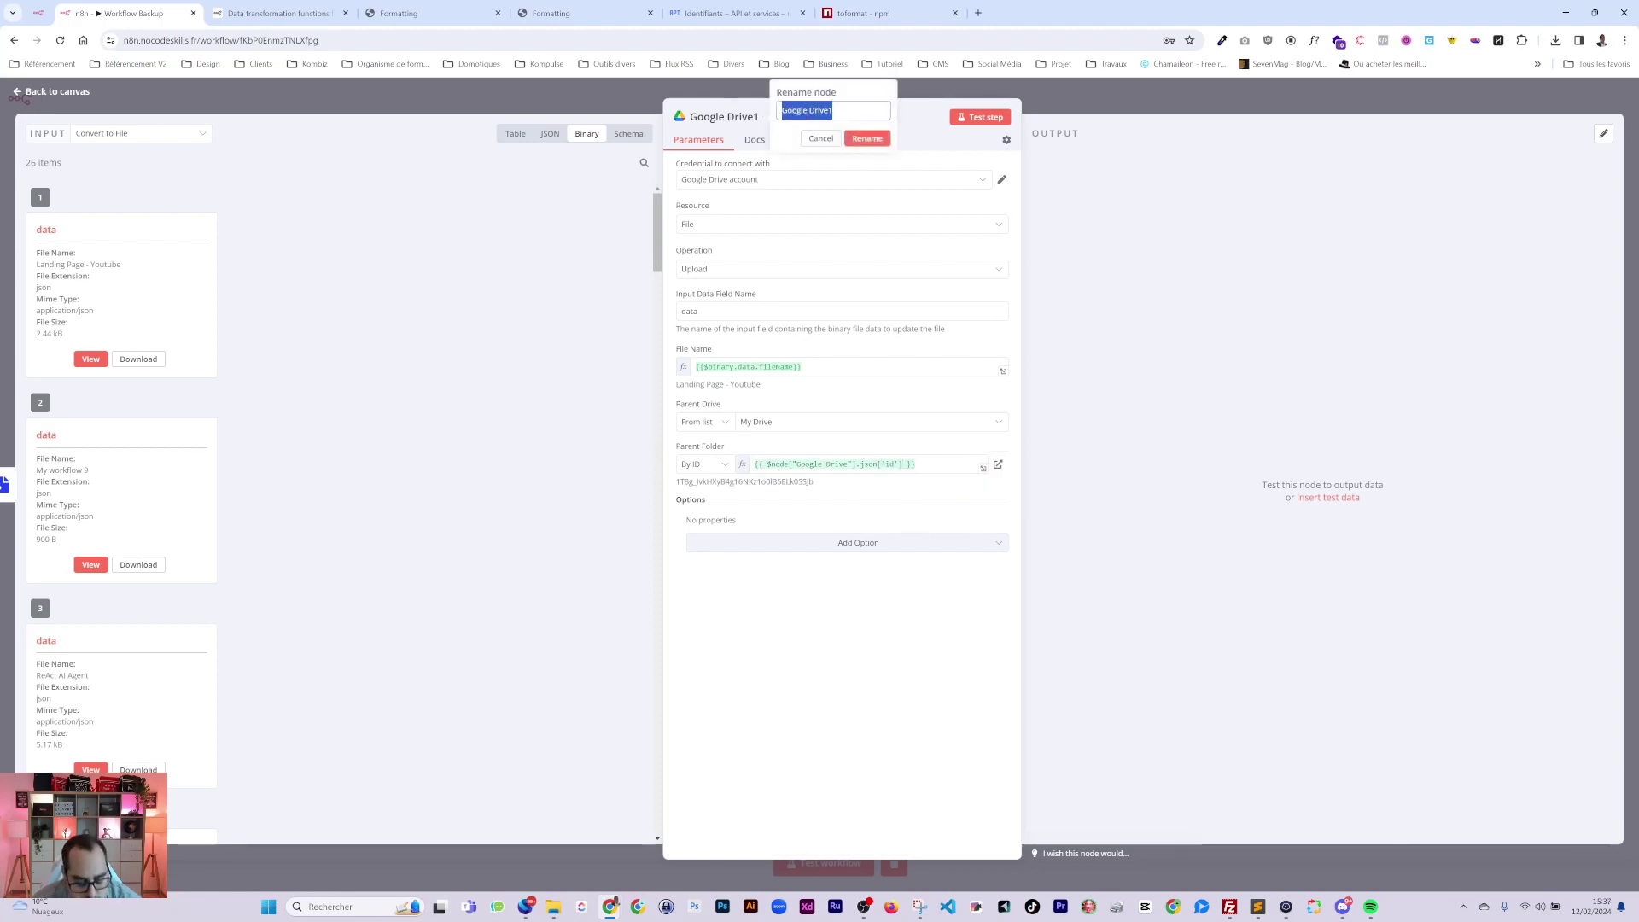
Name the Google Drive1 upload node InsertData and go back to the workflow canvas.
{"action": "type", "text": "Insert"}
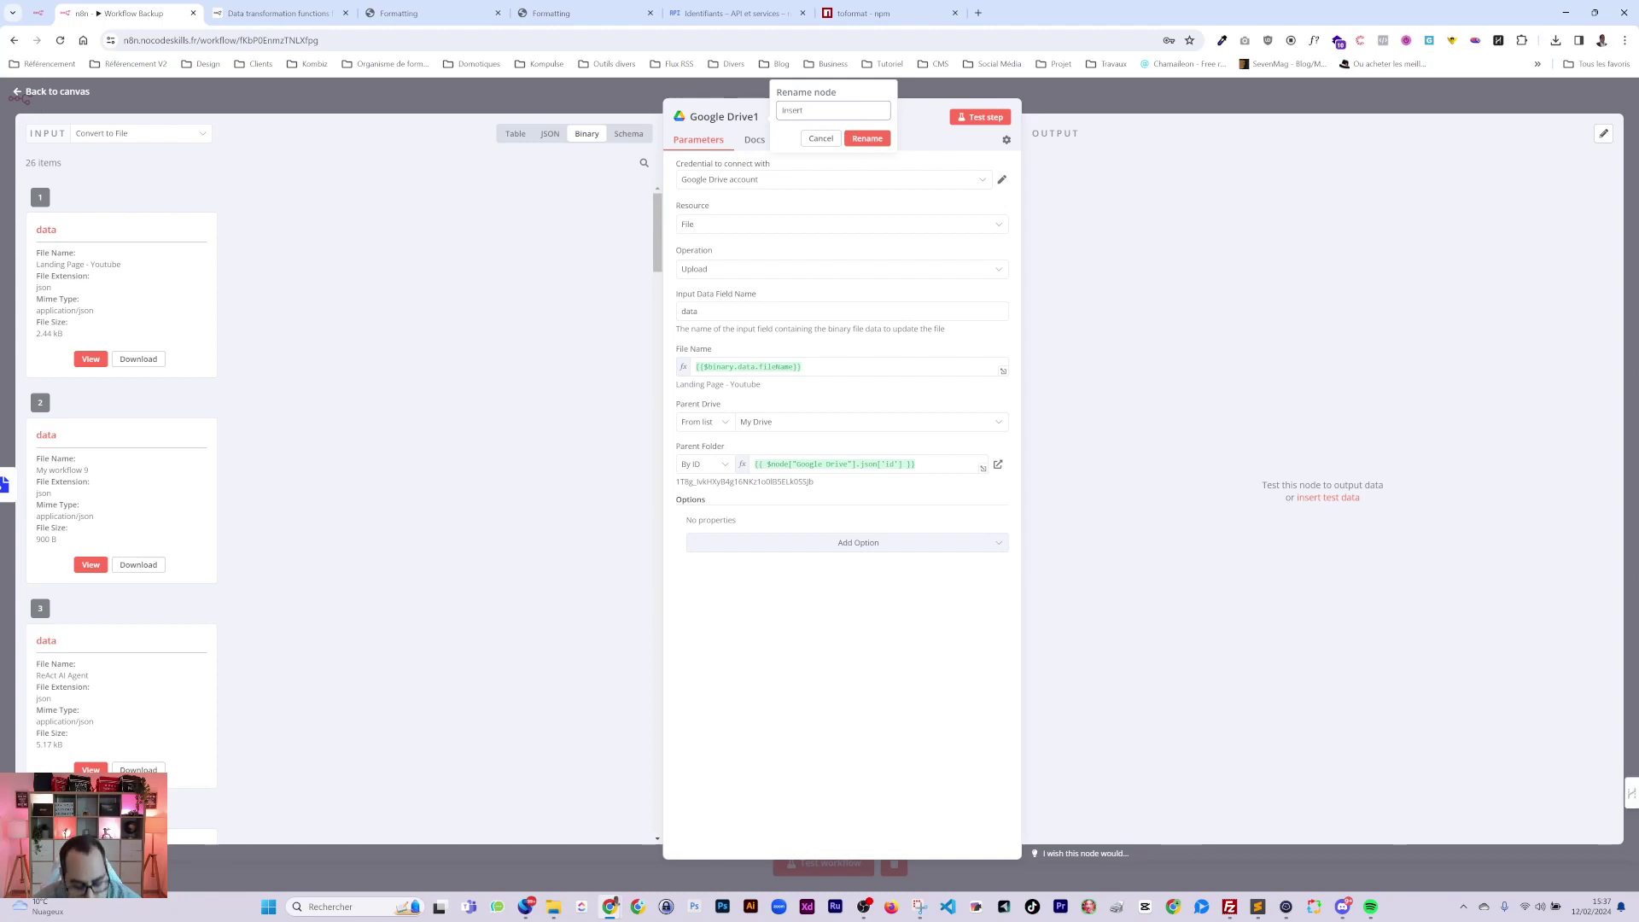
{"action": "type", "text": "Data"}
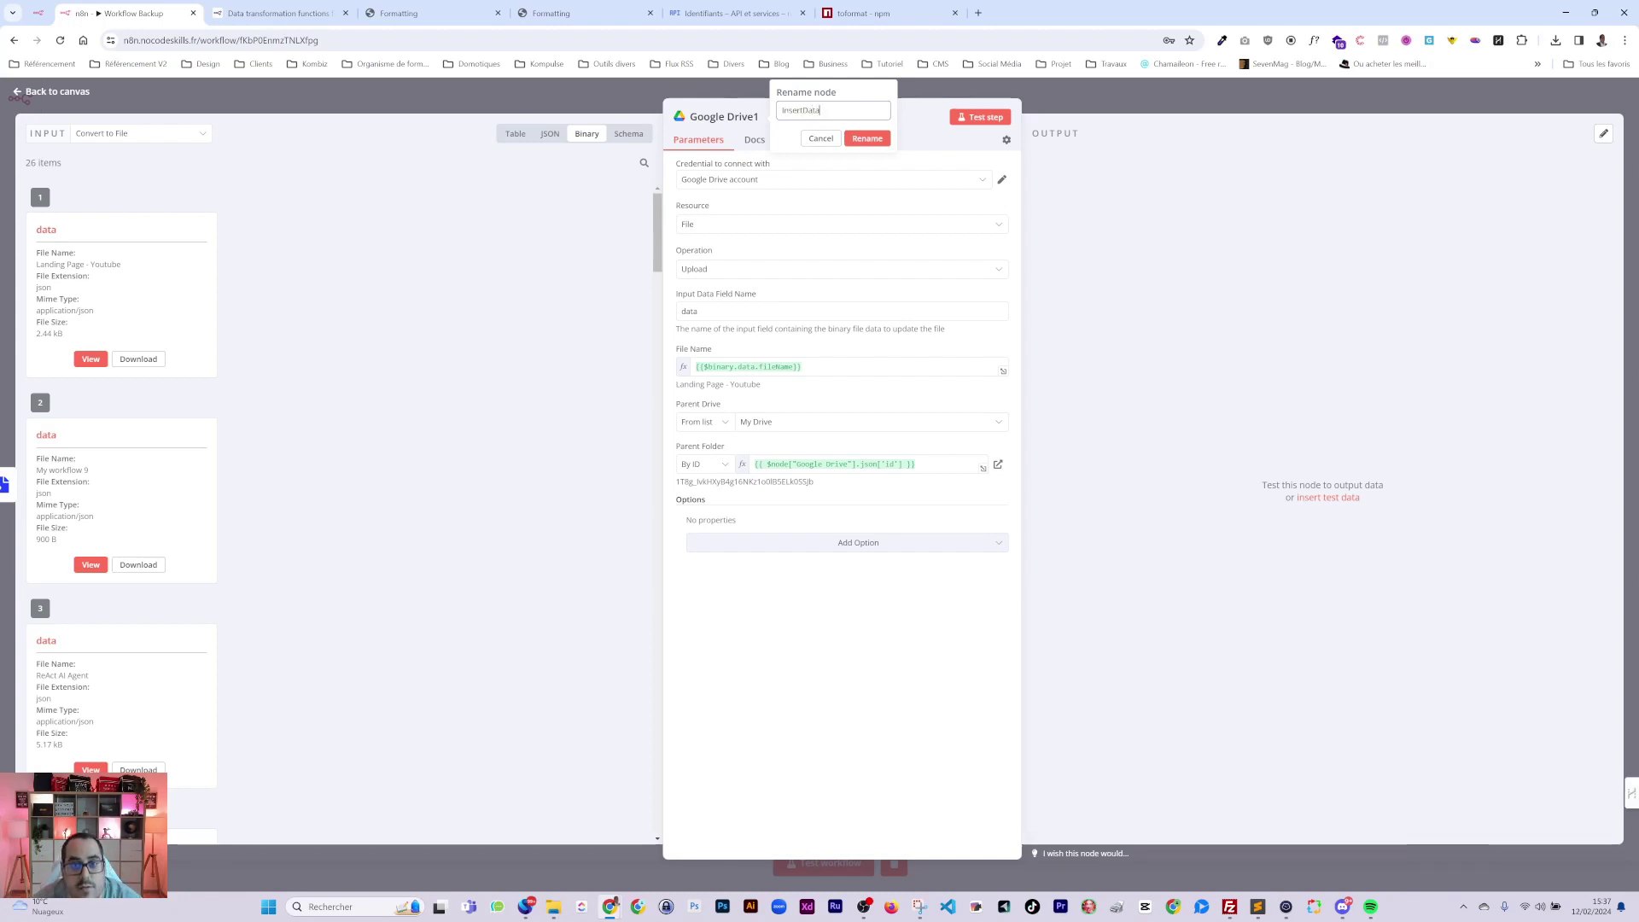
{"action": "left_click", "coordinate": [868, 138]}
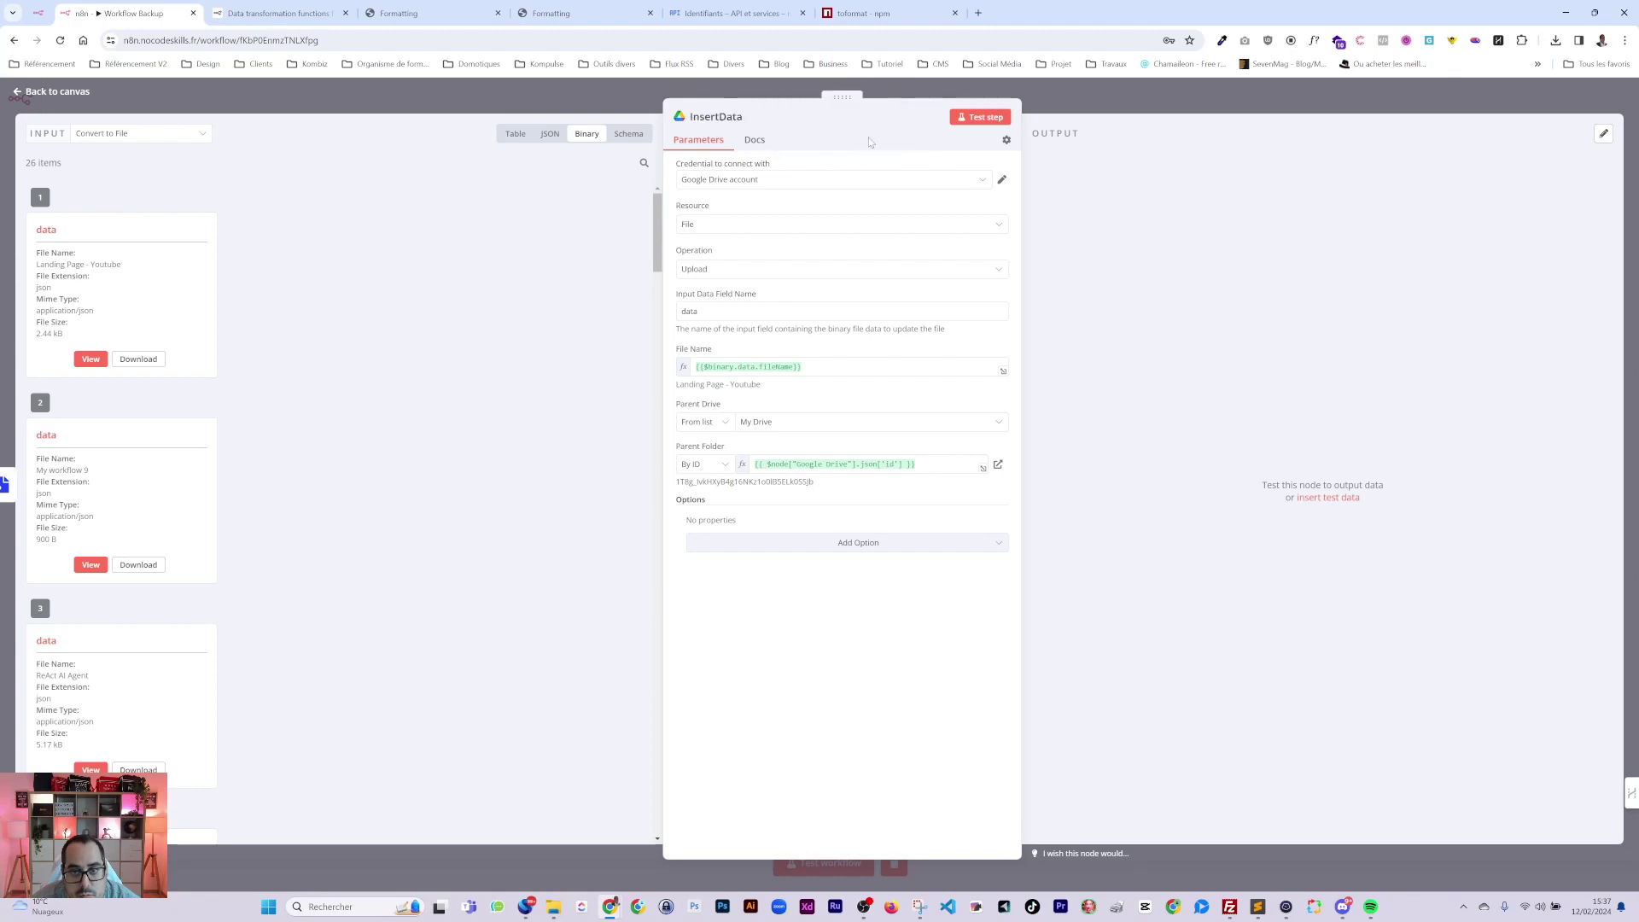
{"action": "left_click", "coordinate": [1081, 105]}
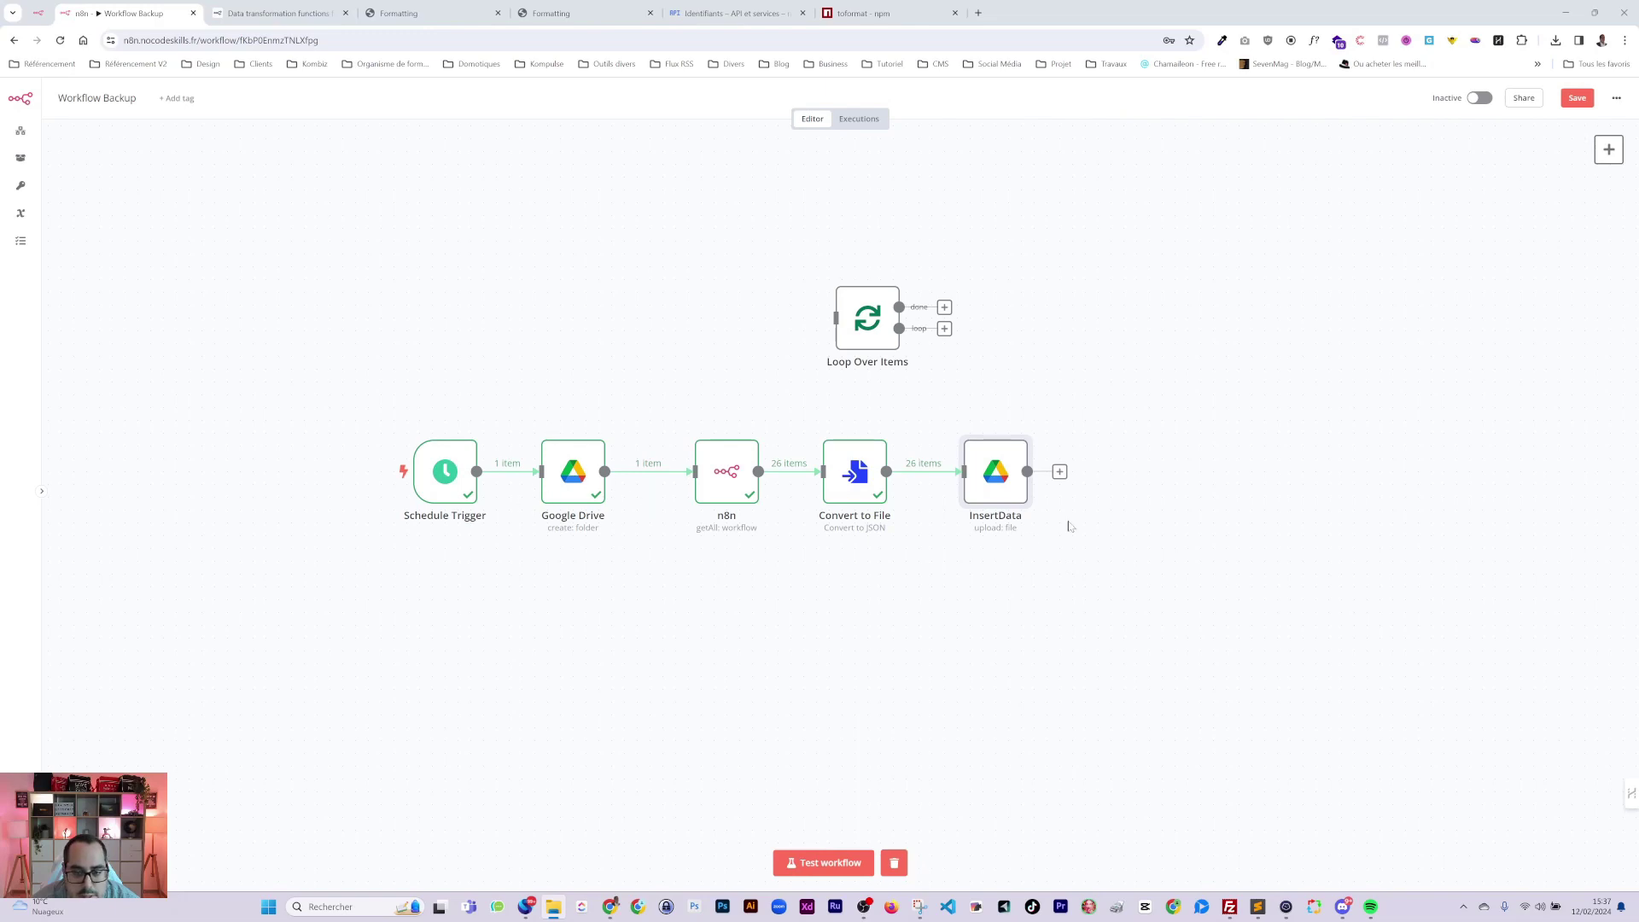
Test-run the workflow and read InsertData's 'No data found for item-index 1' error.
{"action": "left_click", "coordinate": [813, 864]}
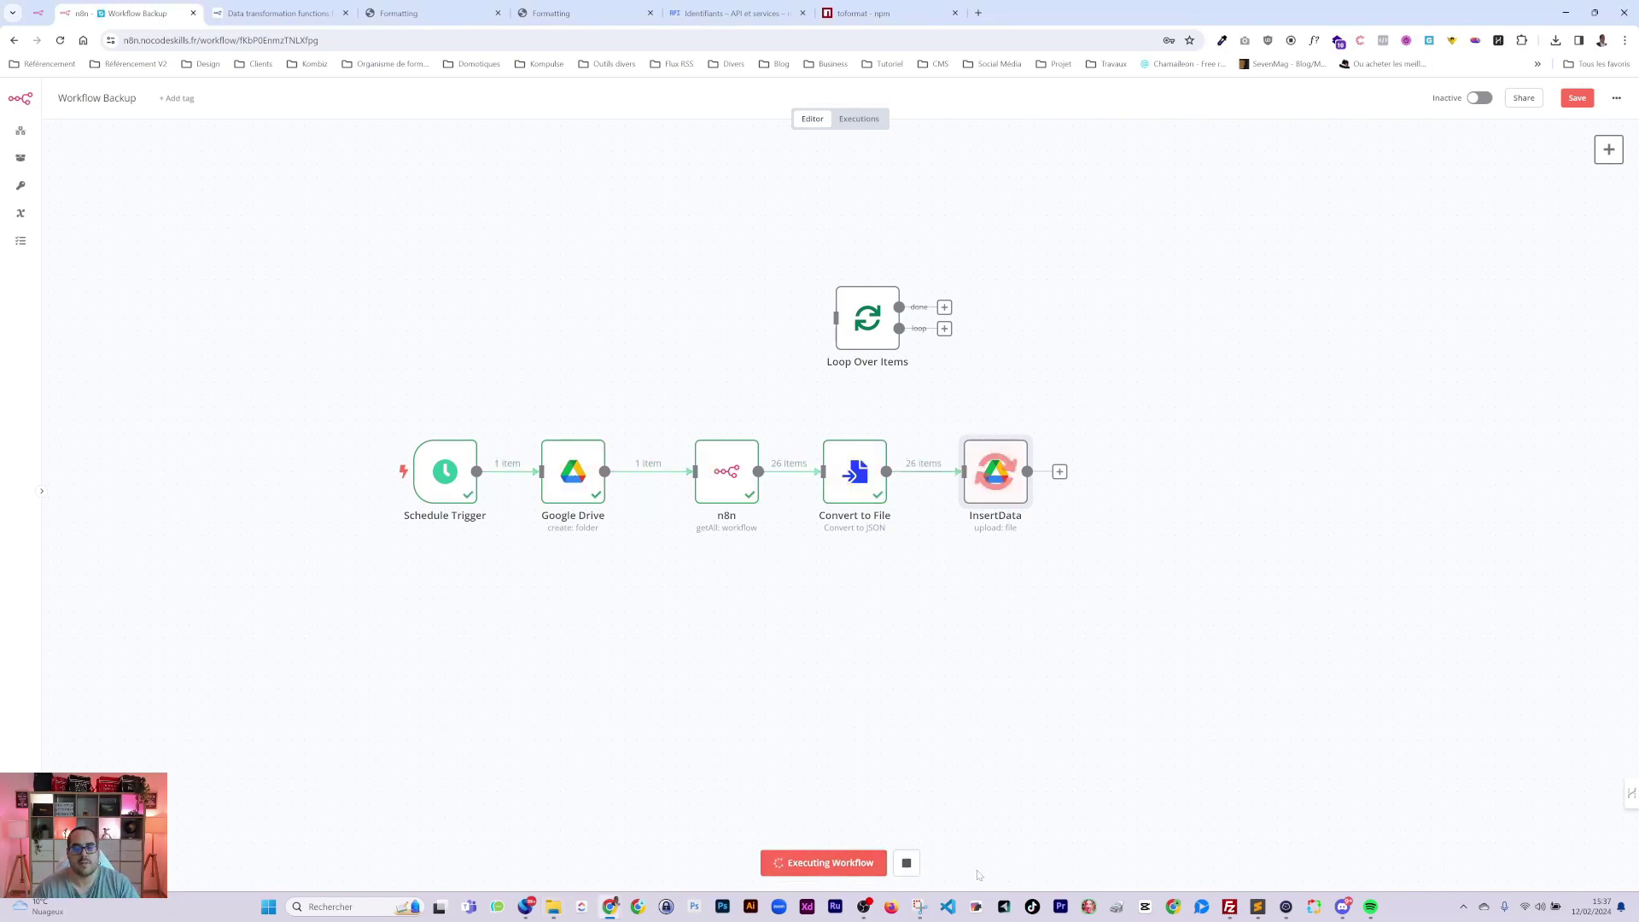
{"action": "double_click", "coordinate": [979, 455]}
{"action": "left_click", "coordinate": [1058, 206]}
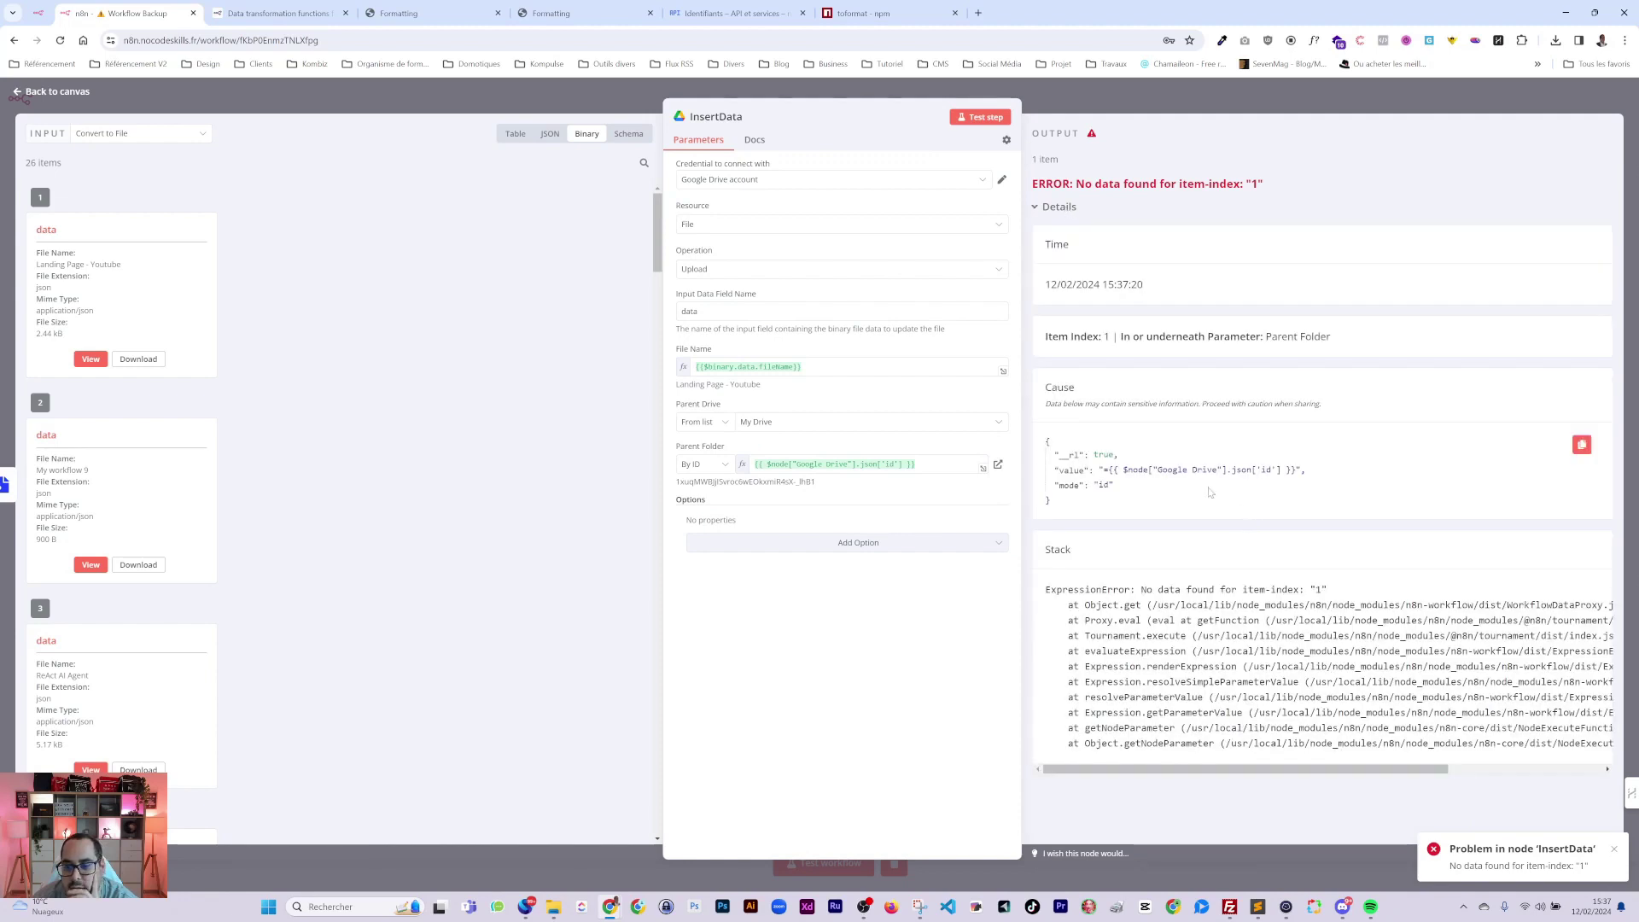
{"action": "key", "text": "Escape"}
Review InsertData's parent drive, folder and upload options, then open the Google Drive node.
{"action": "left_click", "coordinate": [854, 422]}
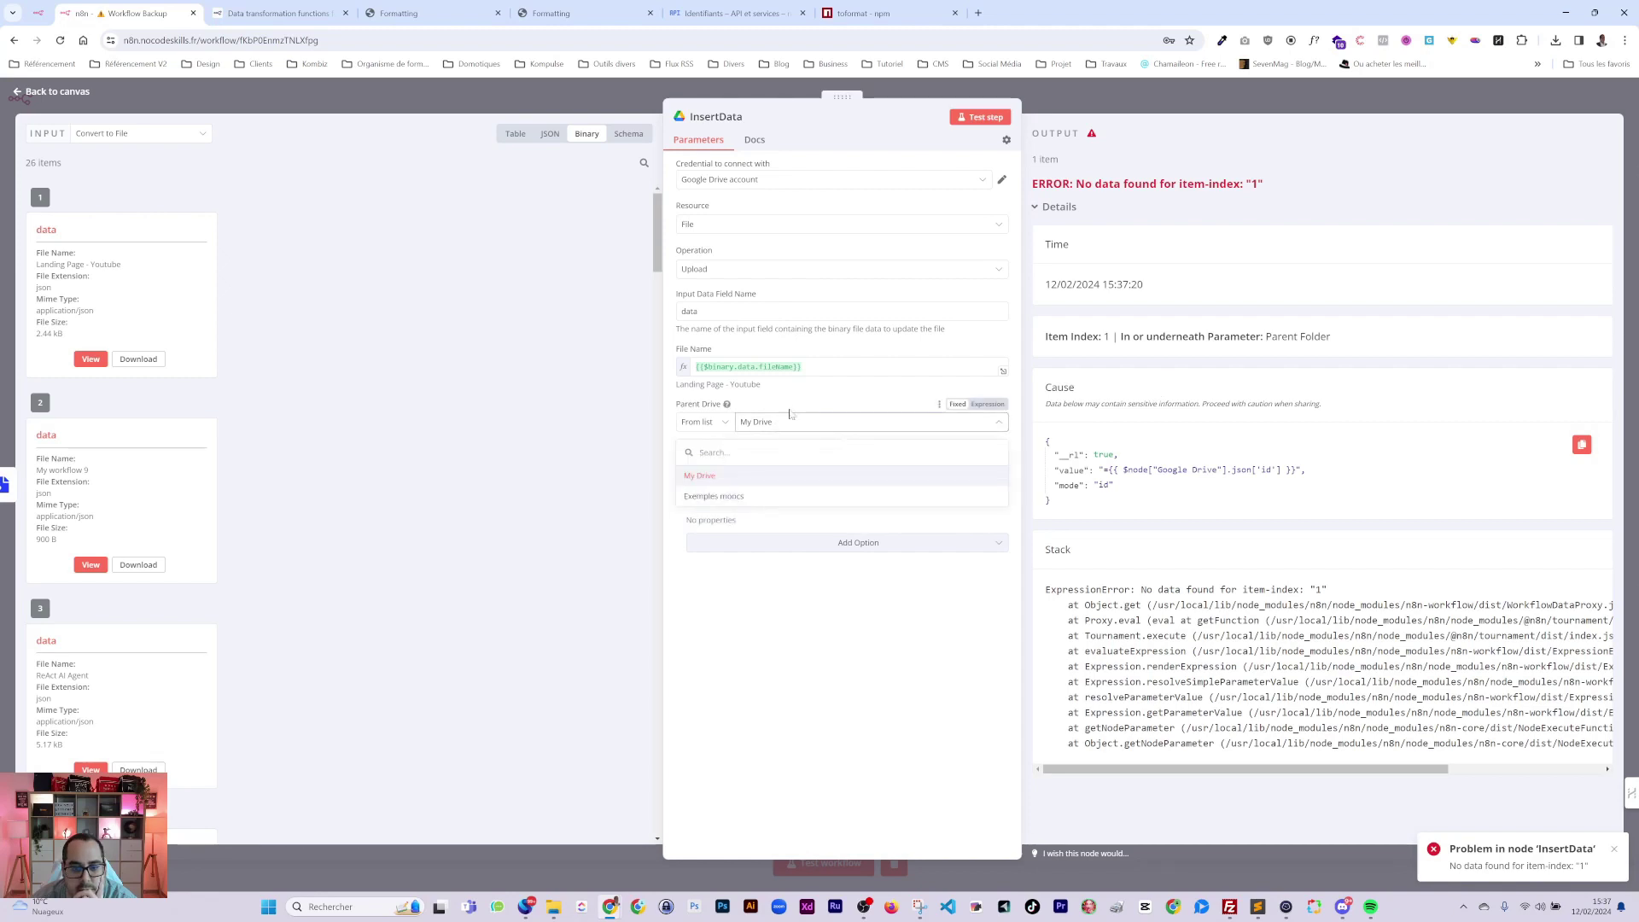
{"action": "left_click", "coordinate": [846, 543]}
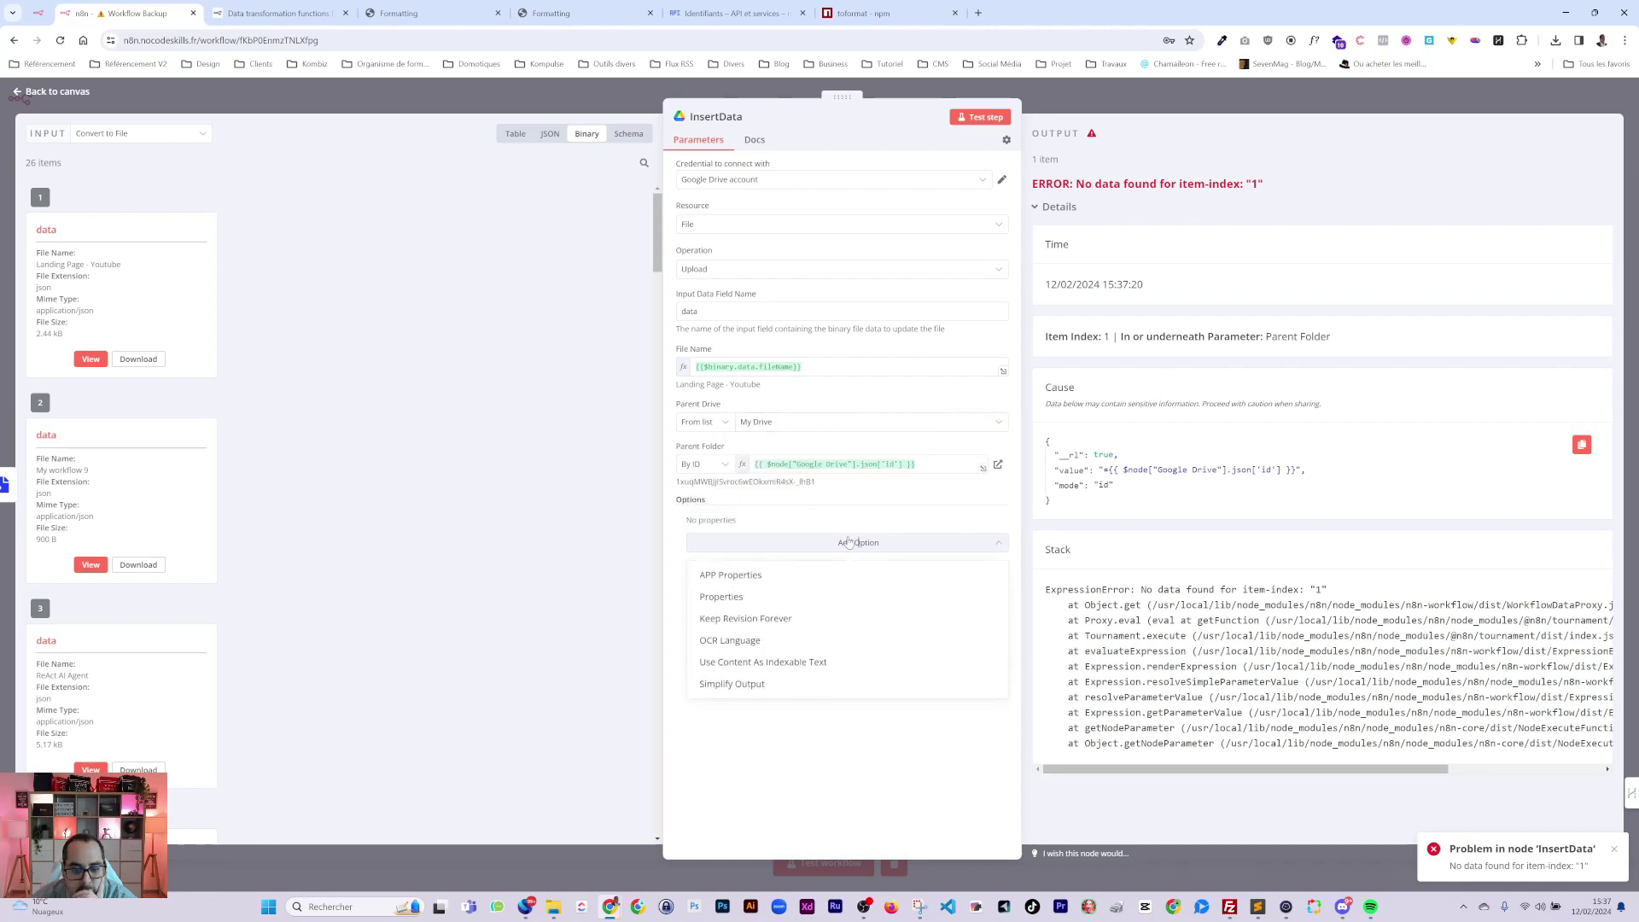
{"action": "left_click", "coordinate": [756, 509]}
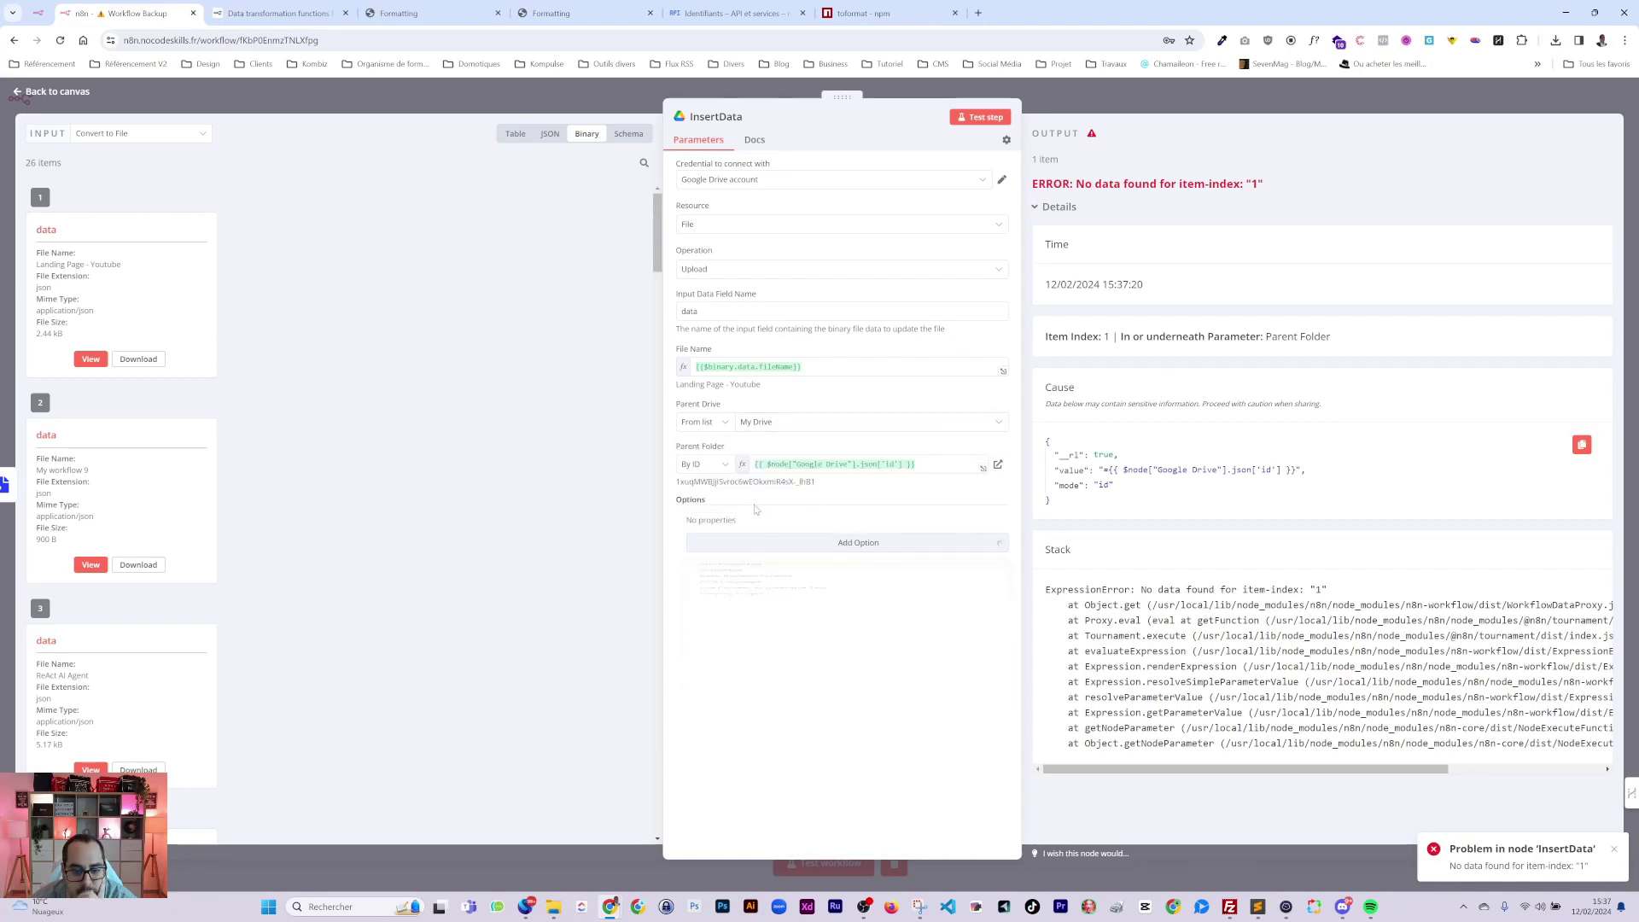
{"action": "left_click", "coordinate": [725, 467]}
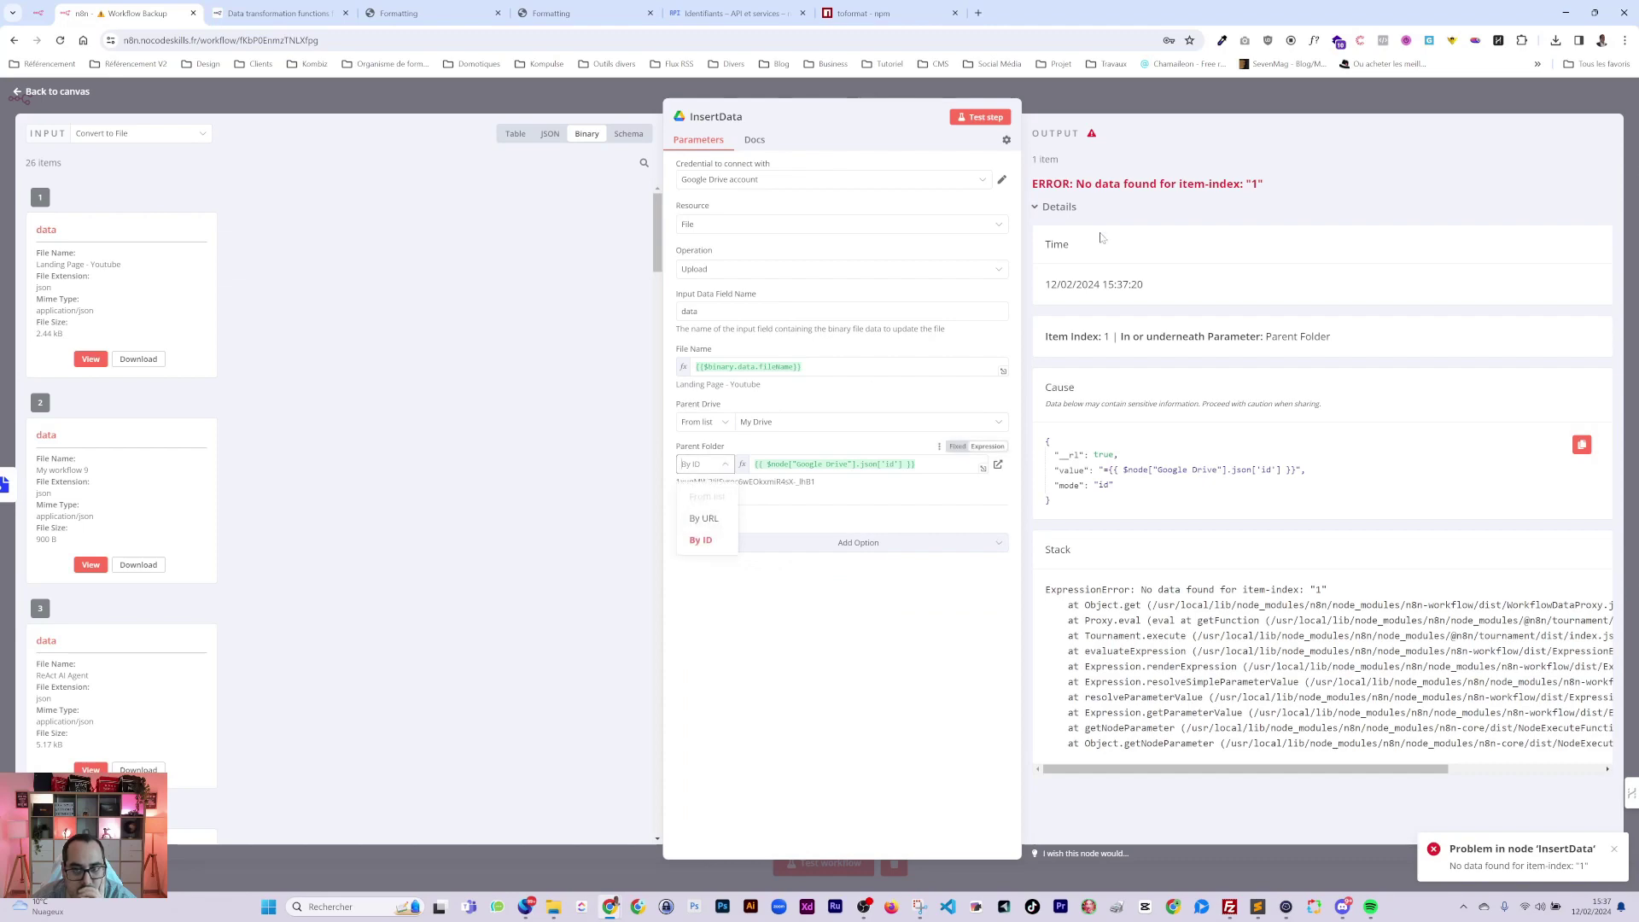
{"action": "key", "text": "Escape"}
{"action": "double_click", "coordinate": [576, 479]}
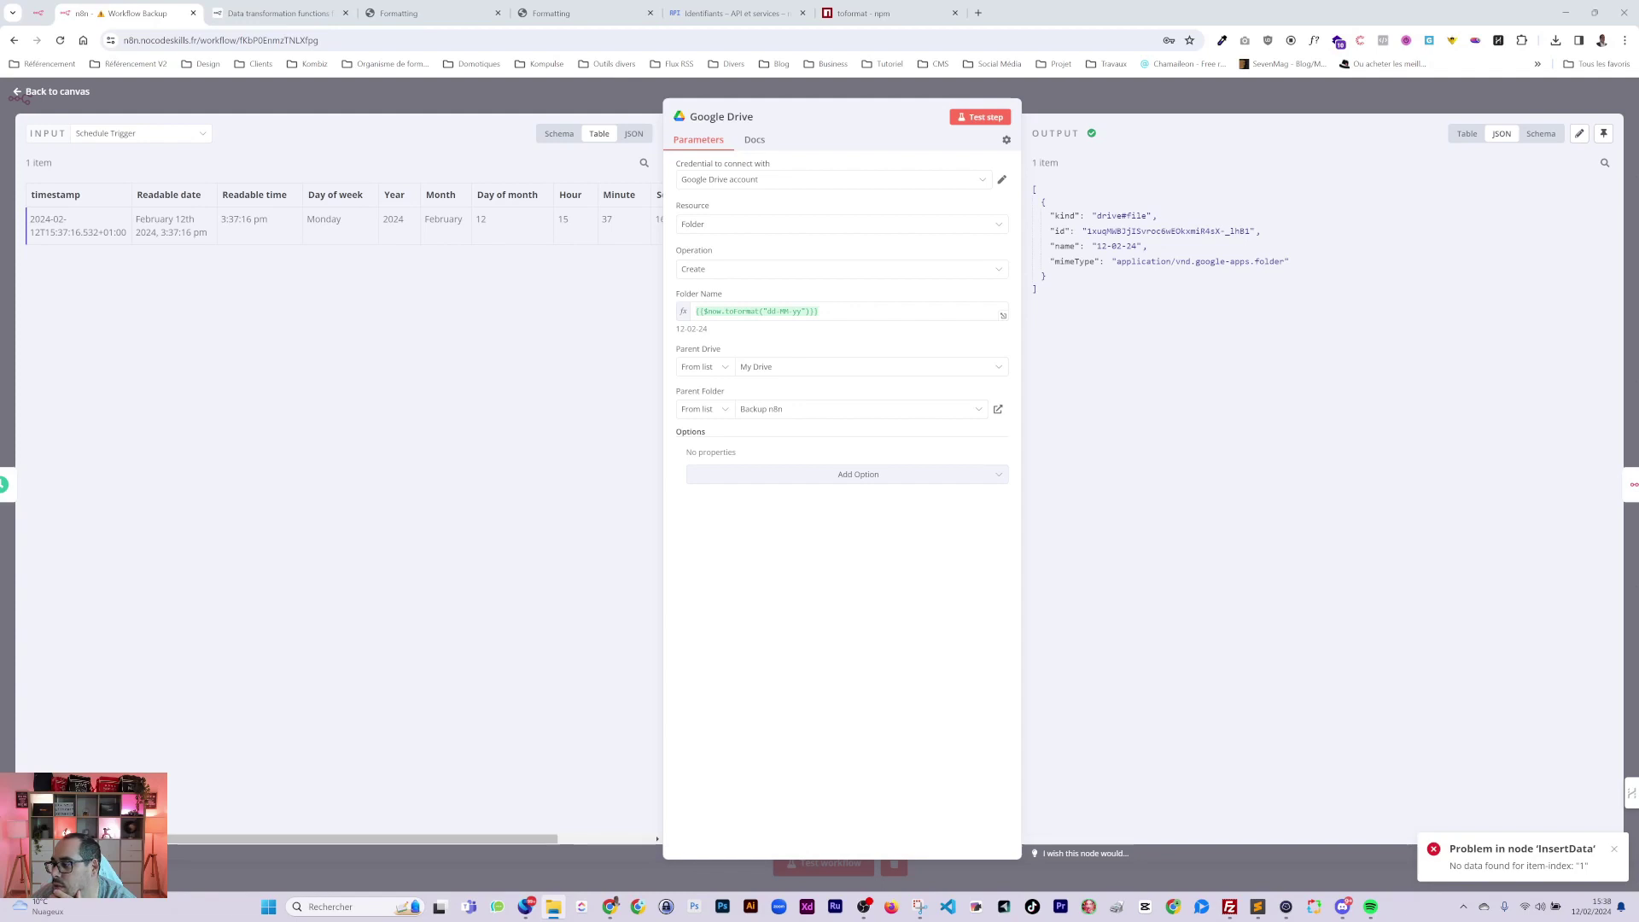
Load the 12-02-24 Drive folder link in a new tab and select its base folder URL.
{"action": "left_click", "coordinate": [978, 14]}
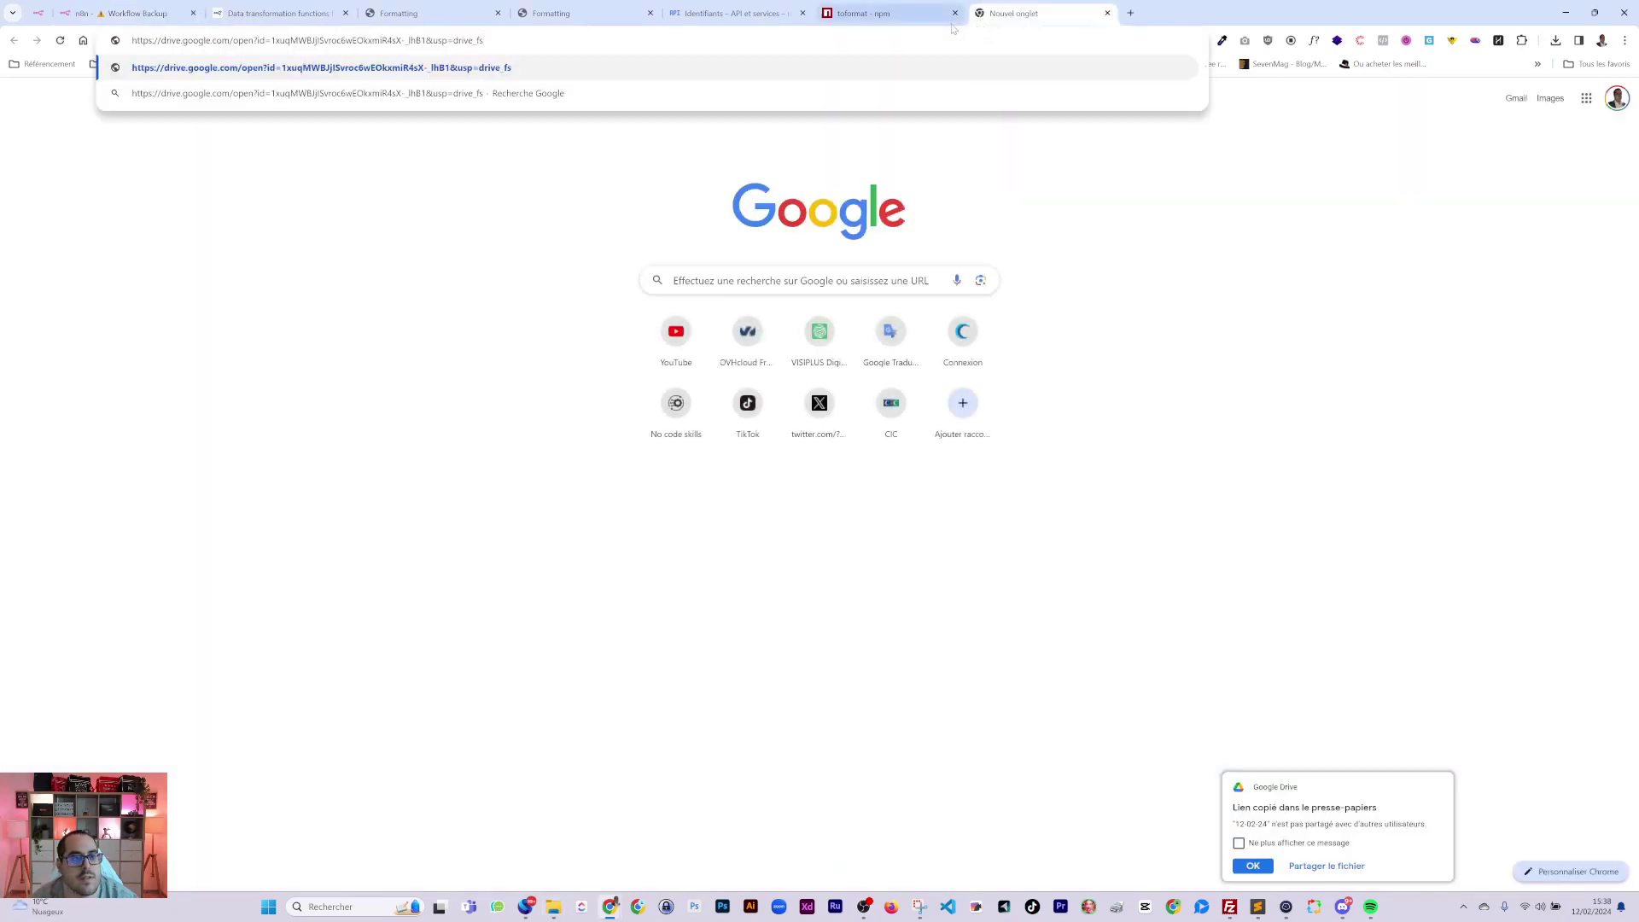
{"action": "key", "text": "Return"}
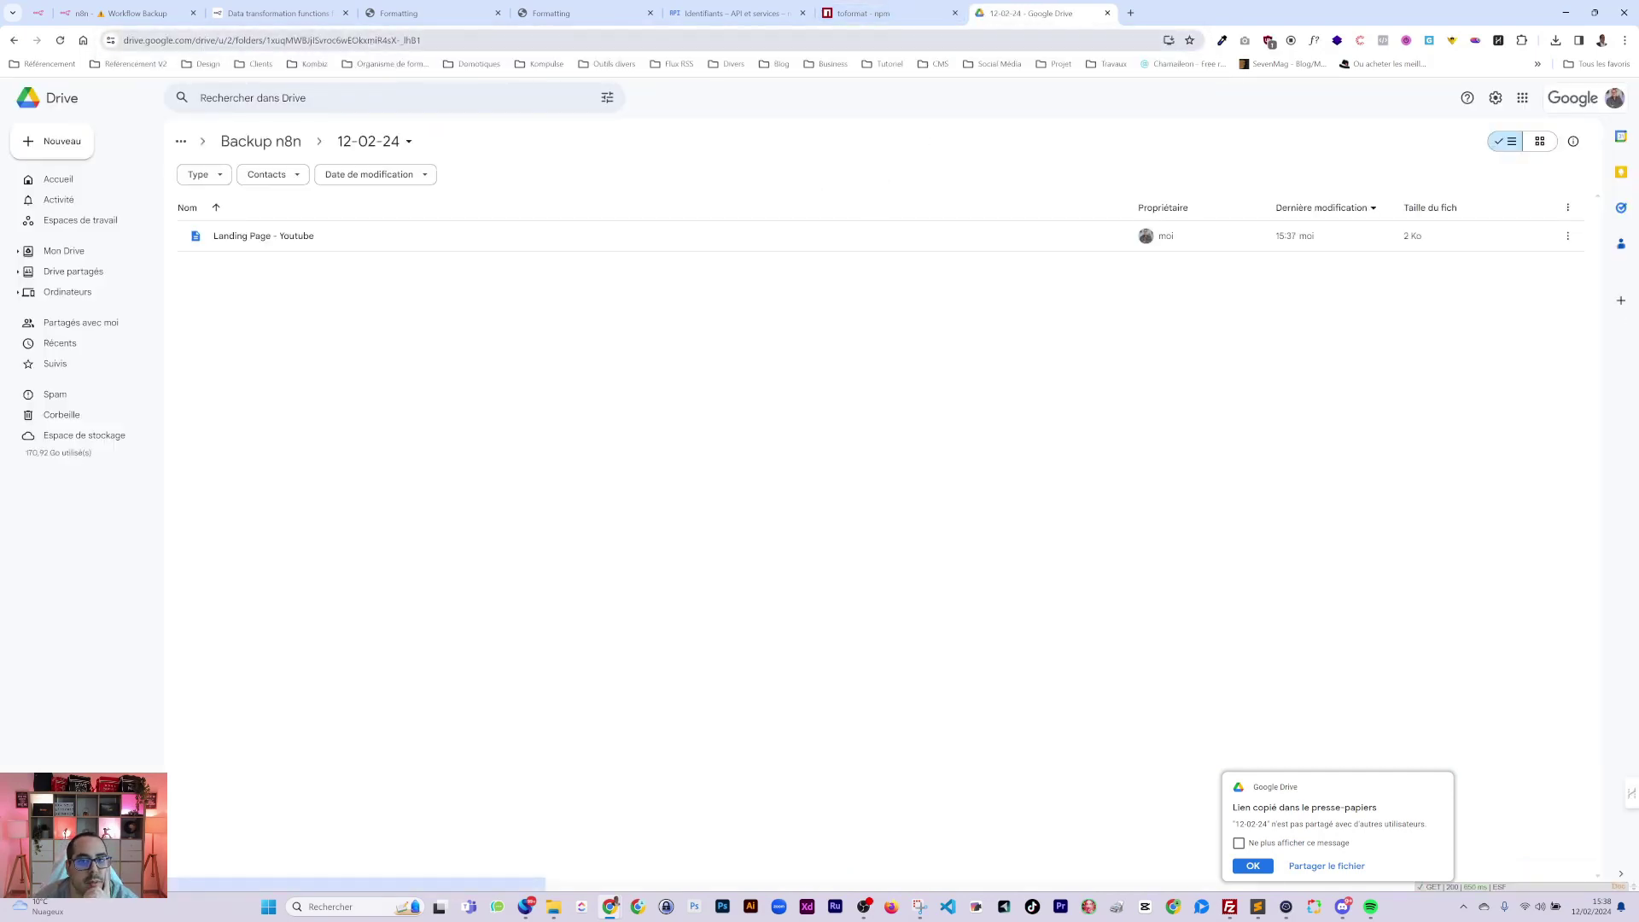
{"action": "left_click", "coordinate": [128, 12]}
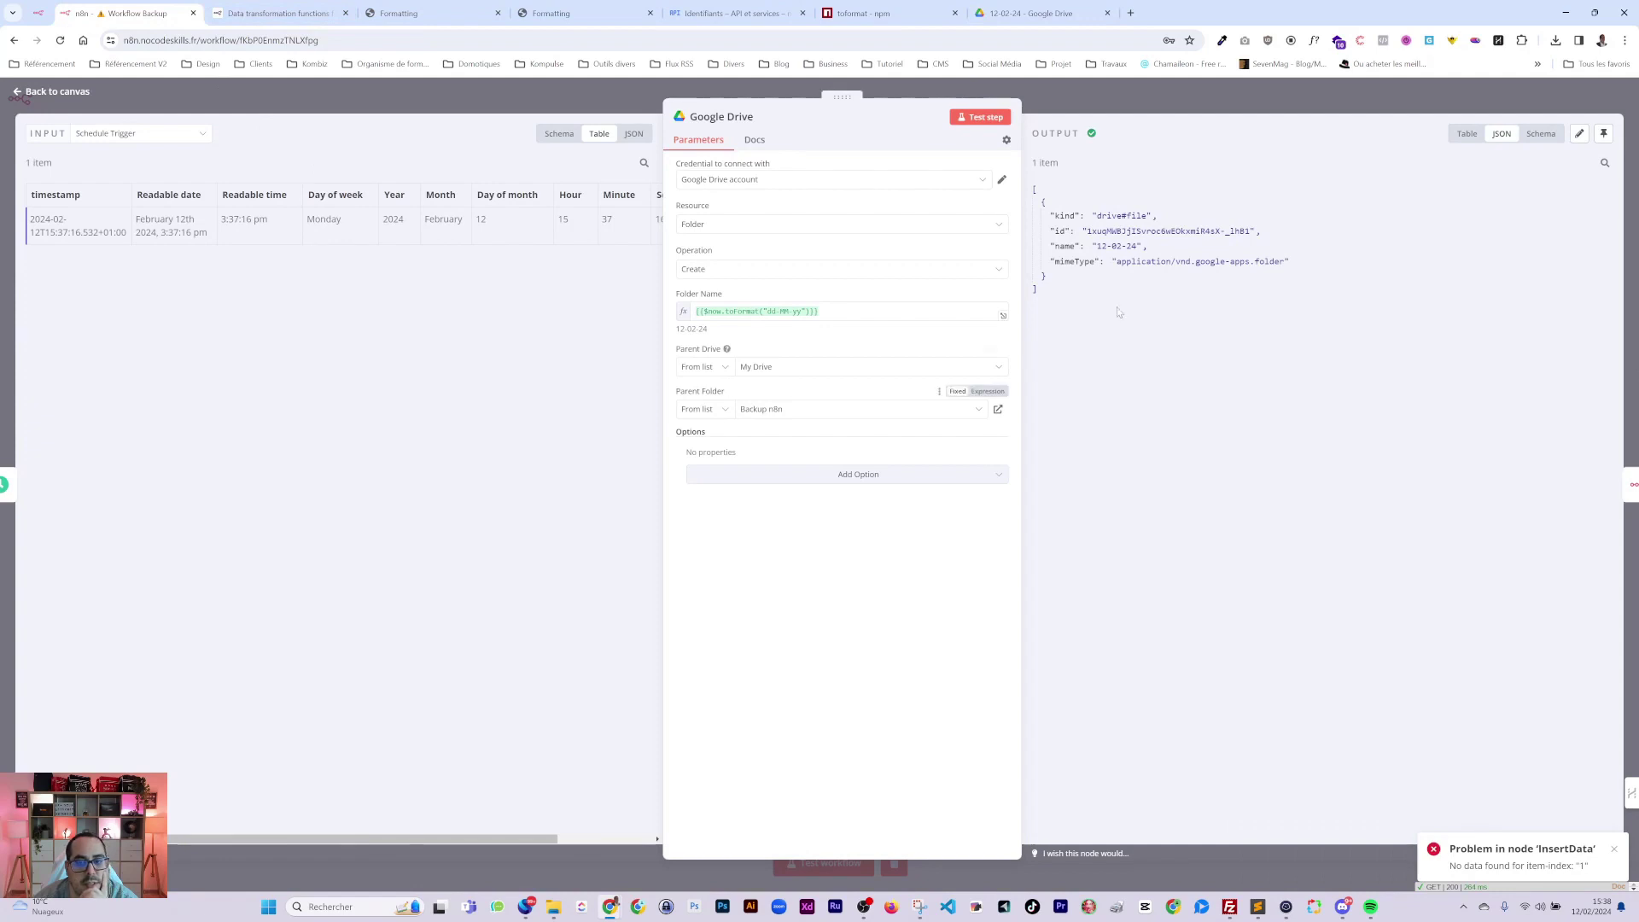
{"action": "left_click", "coordinate": [1029, 13]}
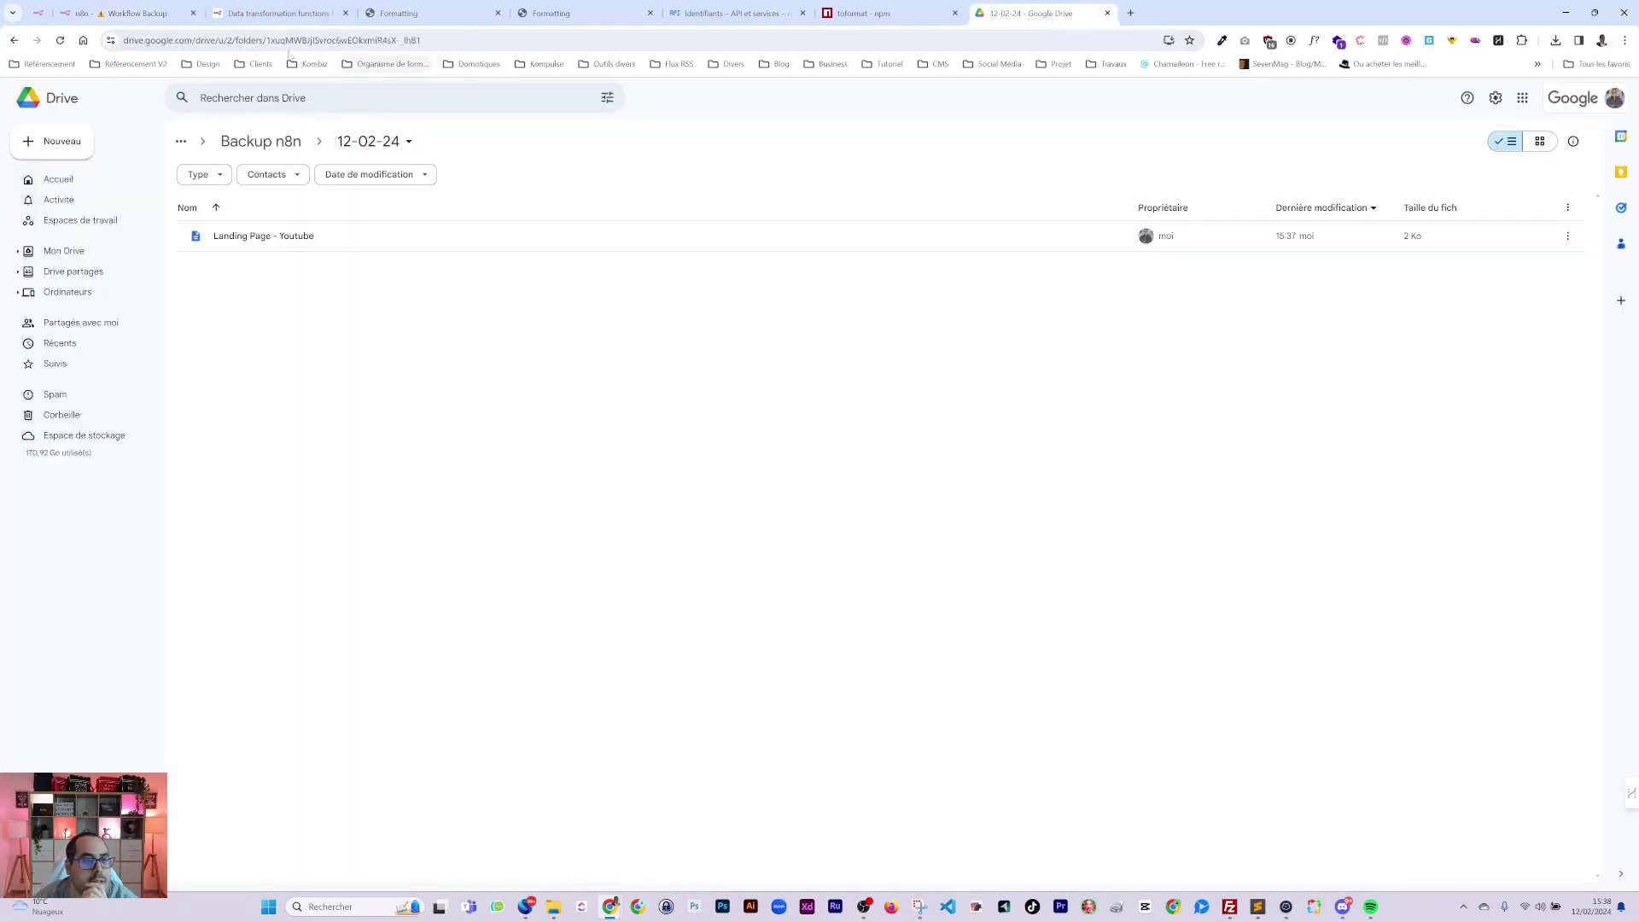
{"action": "left_click_drag", "start_coordinate": [296, 40], "coordinate": [125, 43]}
{"action": "key", "text": "ctrl+c"}
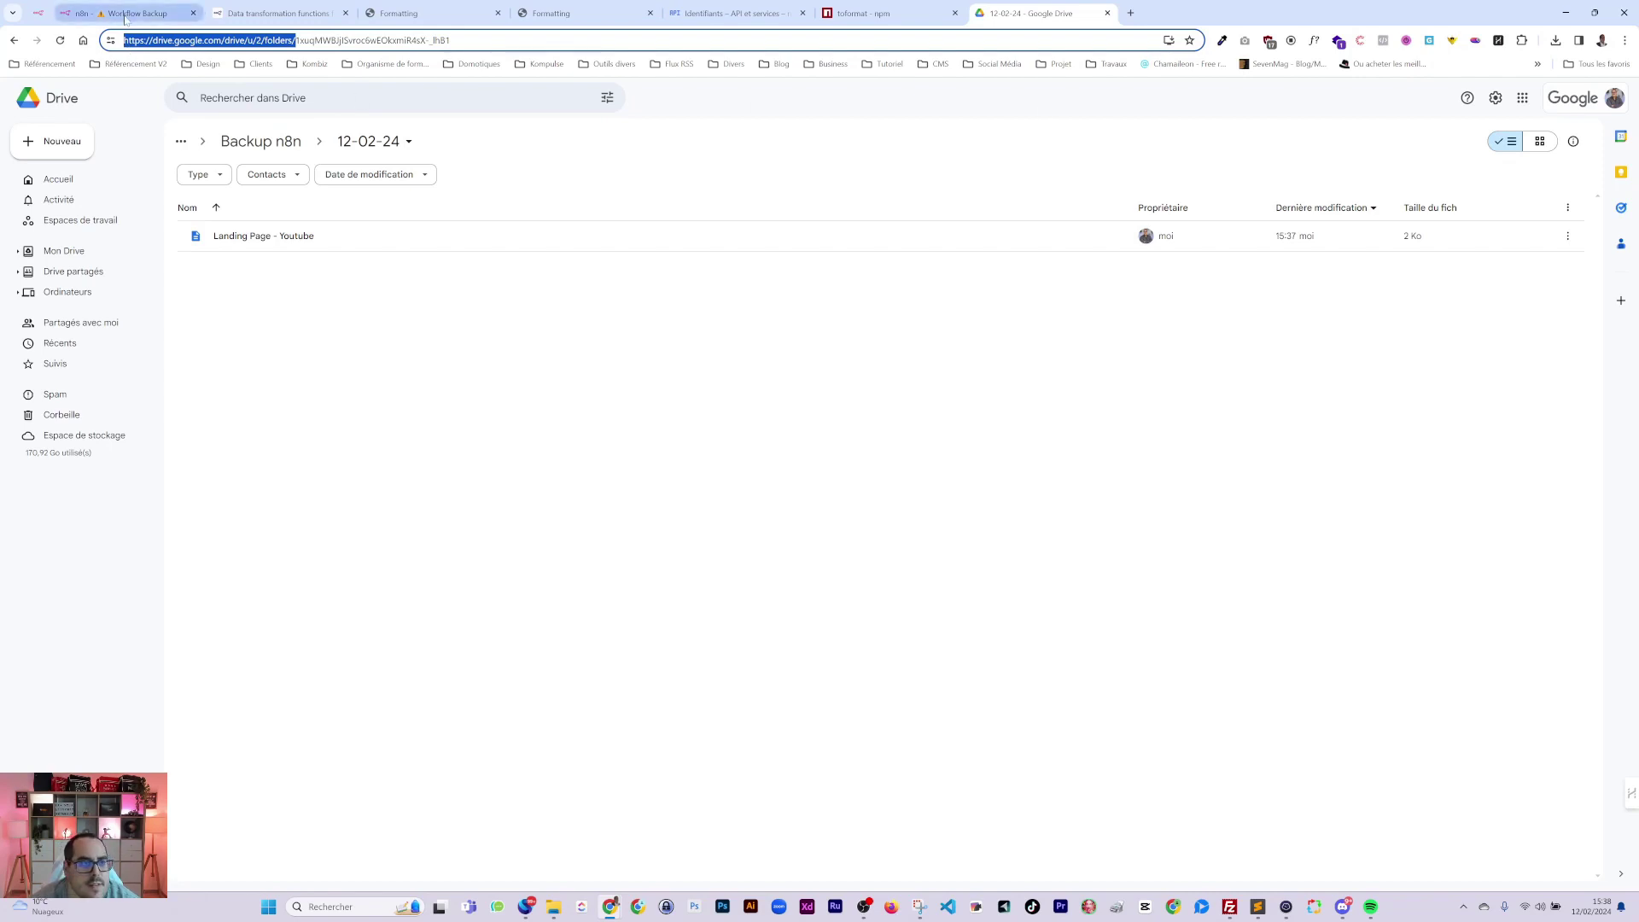
{"action": "left_click", "coordinate": [128, 13]}
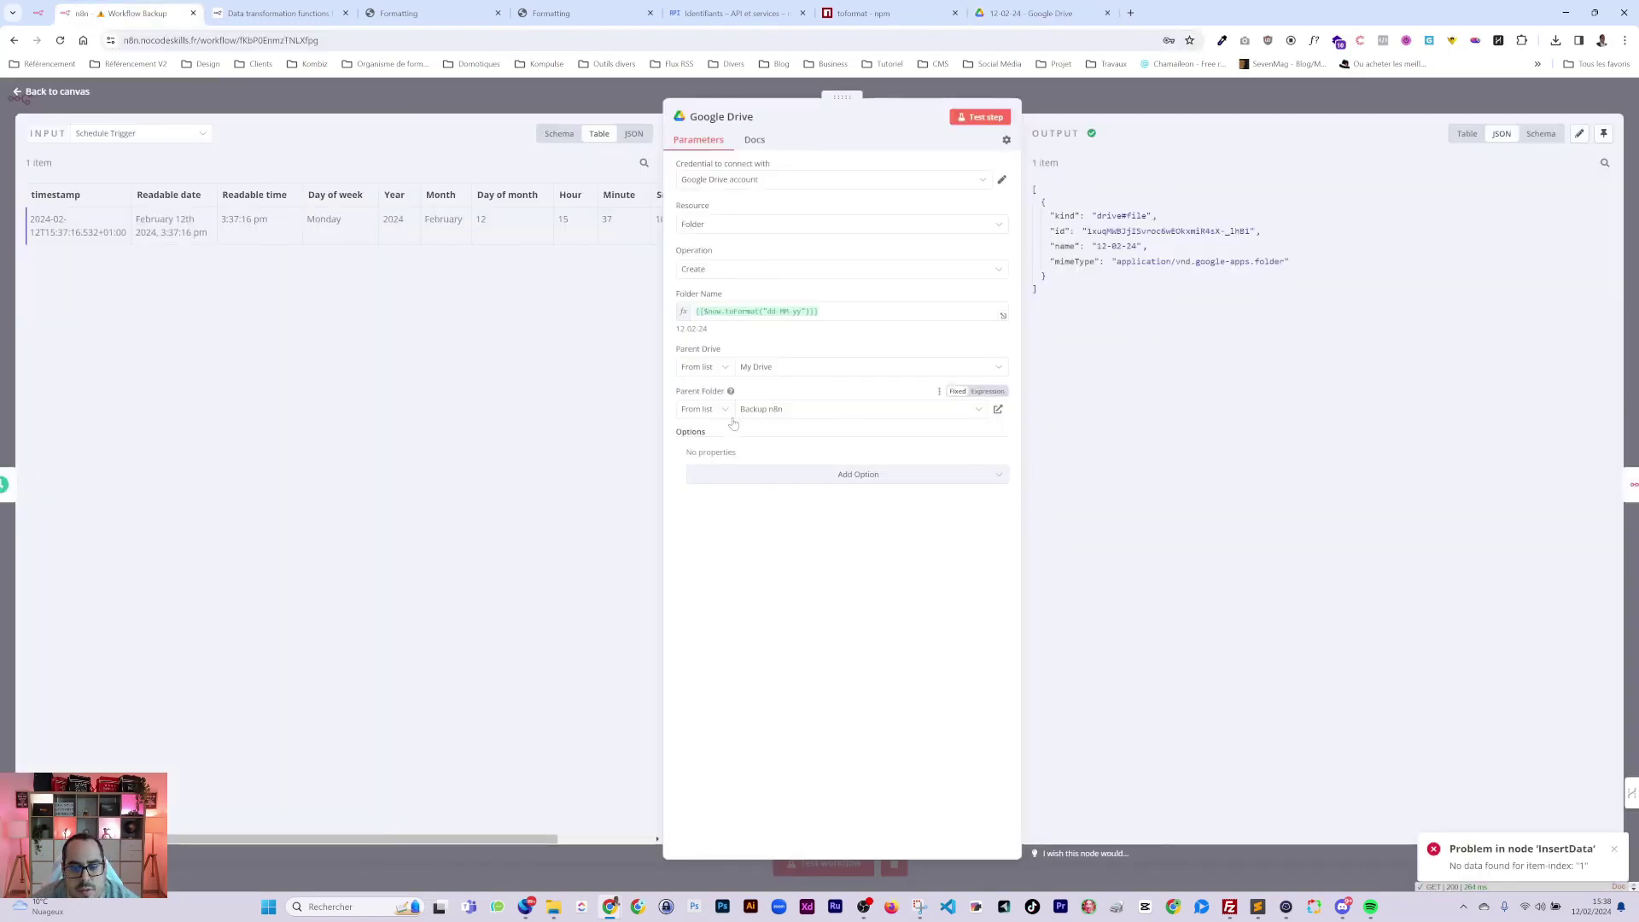
{"action": "left_click", "coordinate": [1214, 109]}
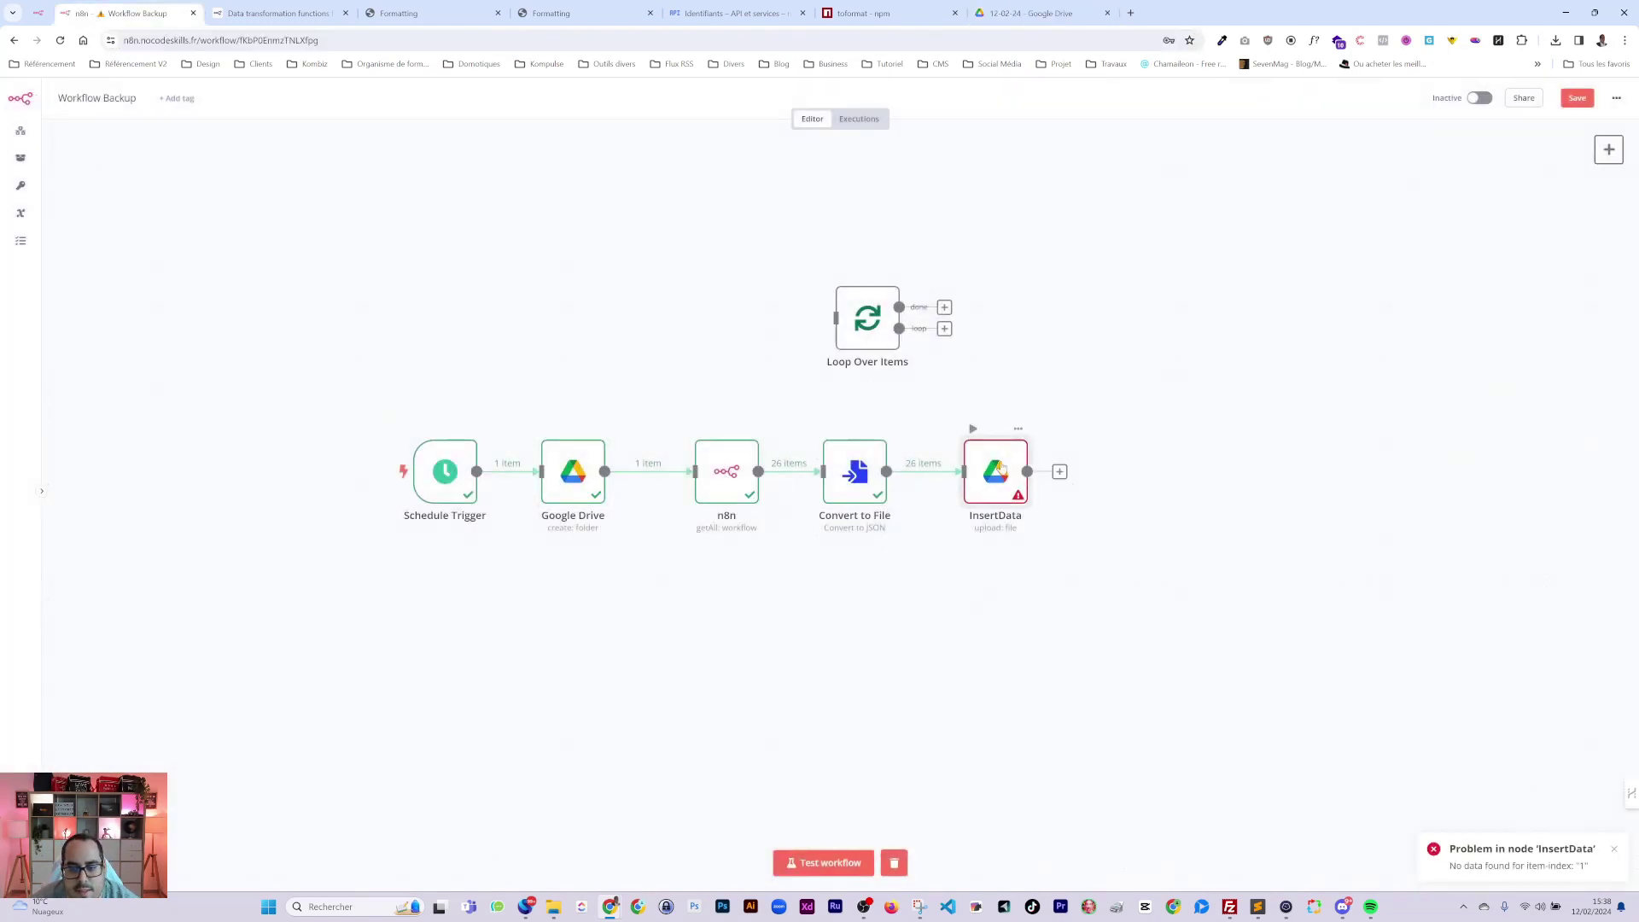
{"action": "double_click", "coordinate": [995, 496]}
Switch InsertData's Parent Folder to By URL and paste the Drive folders base address.
{"action": "left_click", "coordinate": [704, 422]}
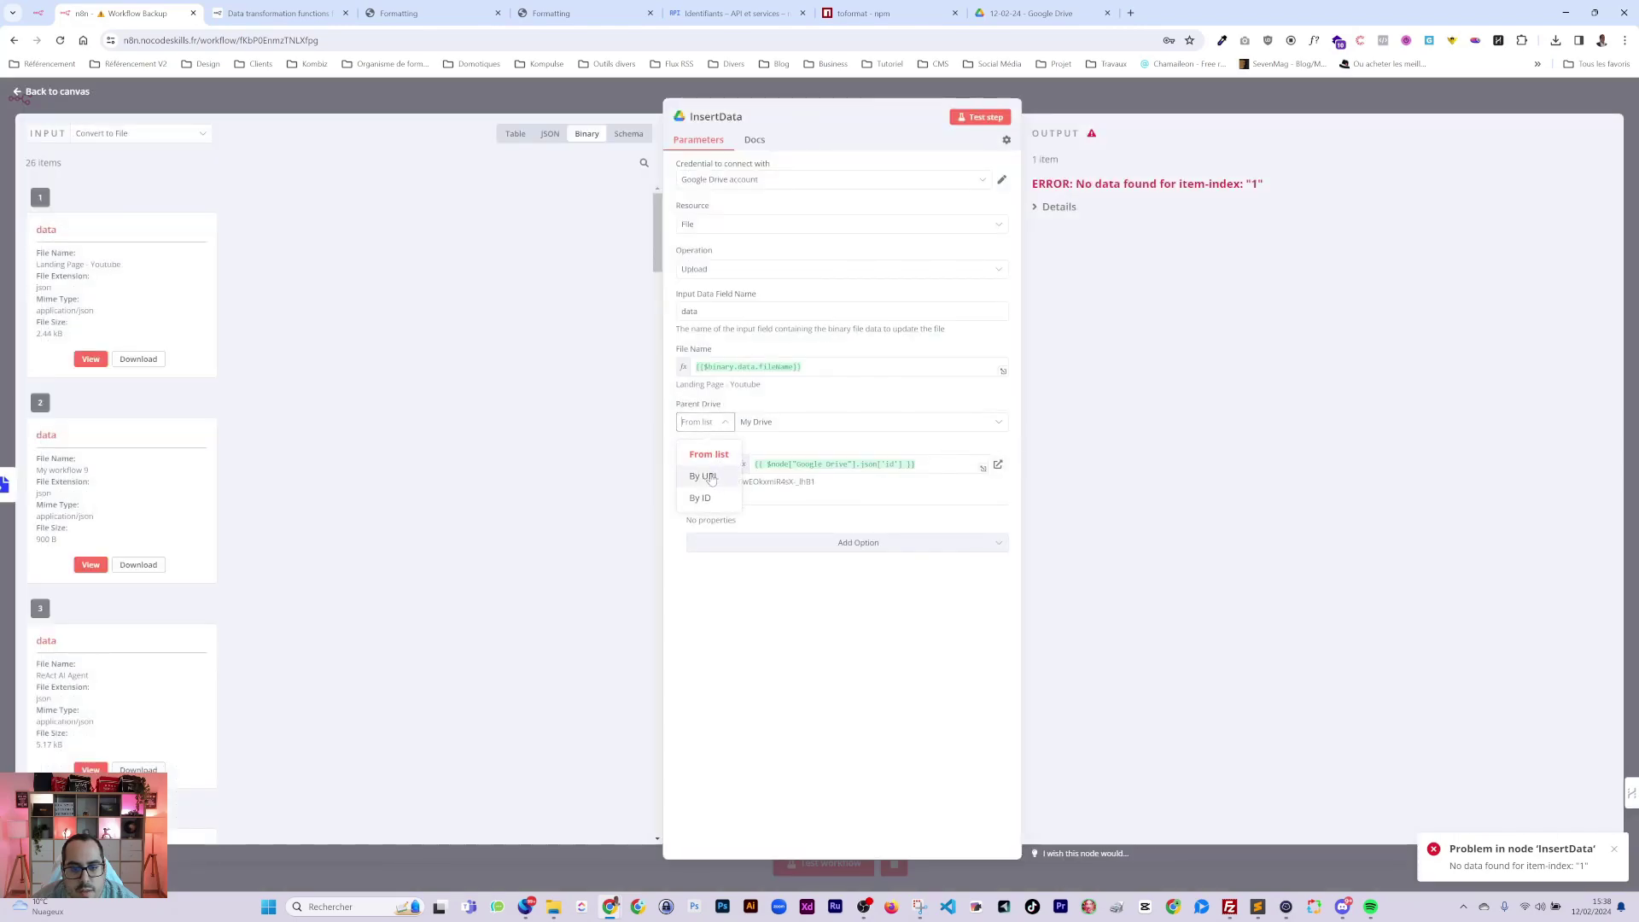
{"action": "left_click", "coordinate": [704, 421]}
{"action": "left_click", "coordinate": [702, 464]}
{"action": "left_click", "coordinate": [704, 518]}
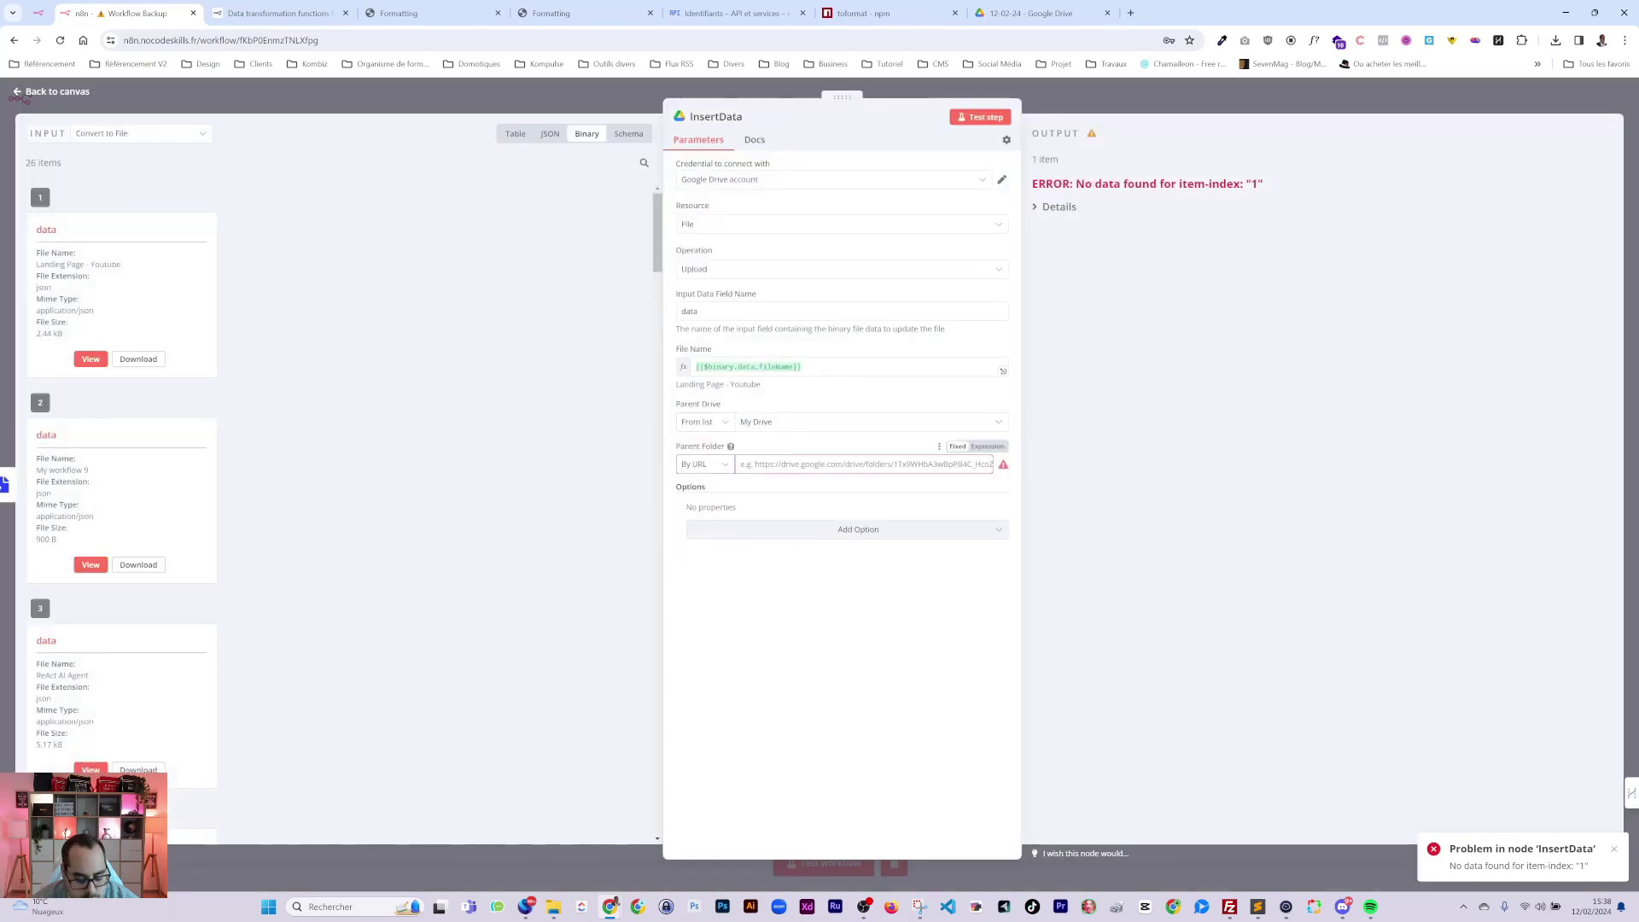
{"action": "left_click", "coordinate": [704, 463]}
{"action": "left_click", "coordinate": [704, 538]}
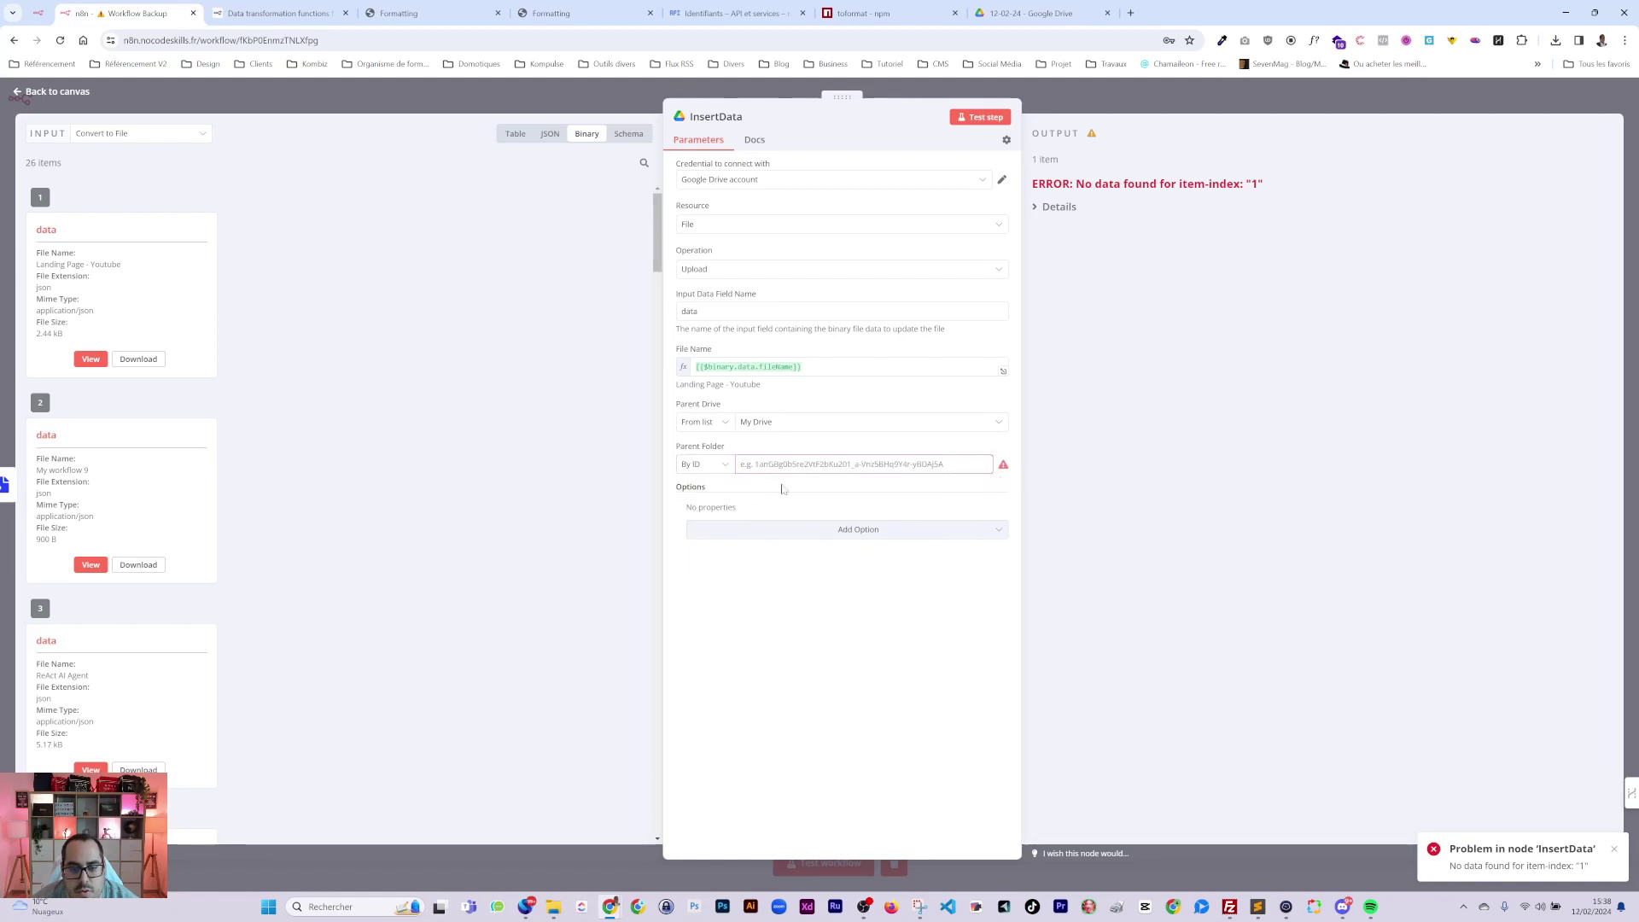
{"action": "left_click", "coordinate": [705, 463]}
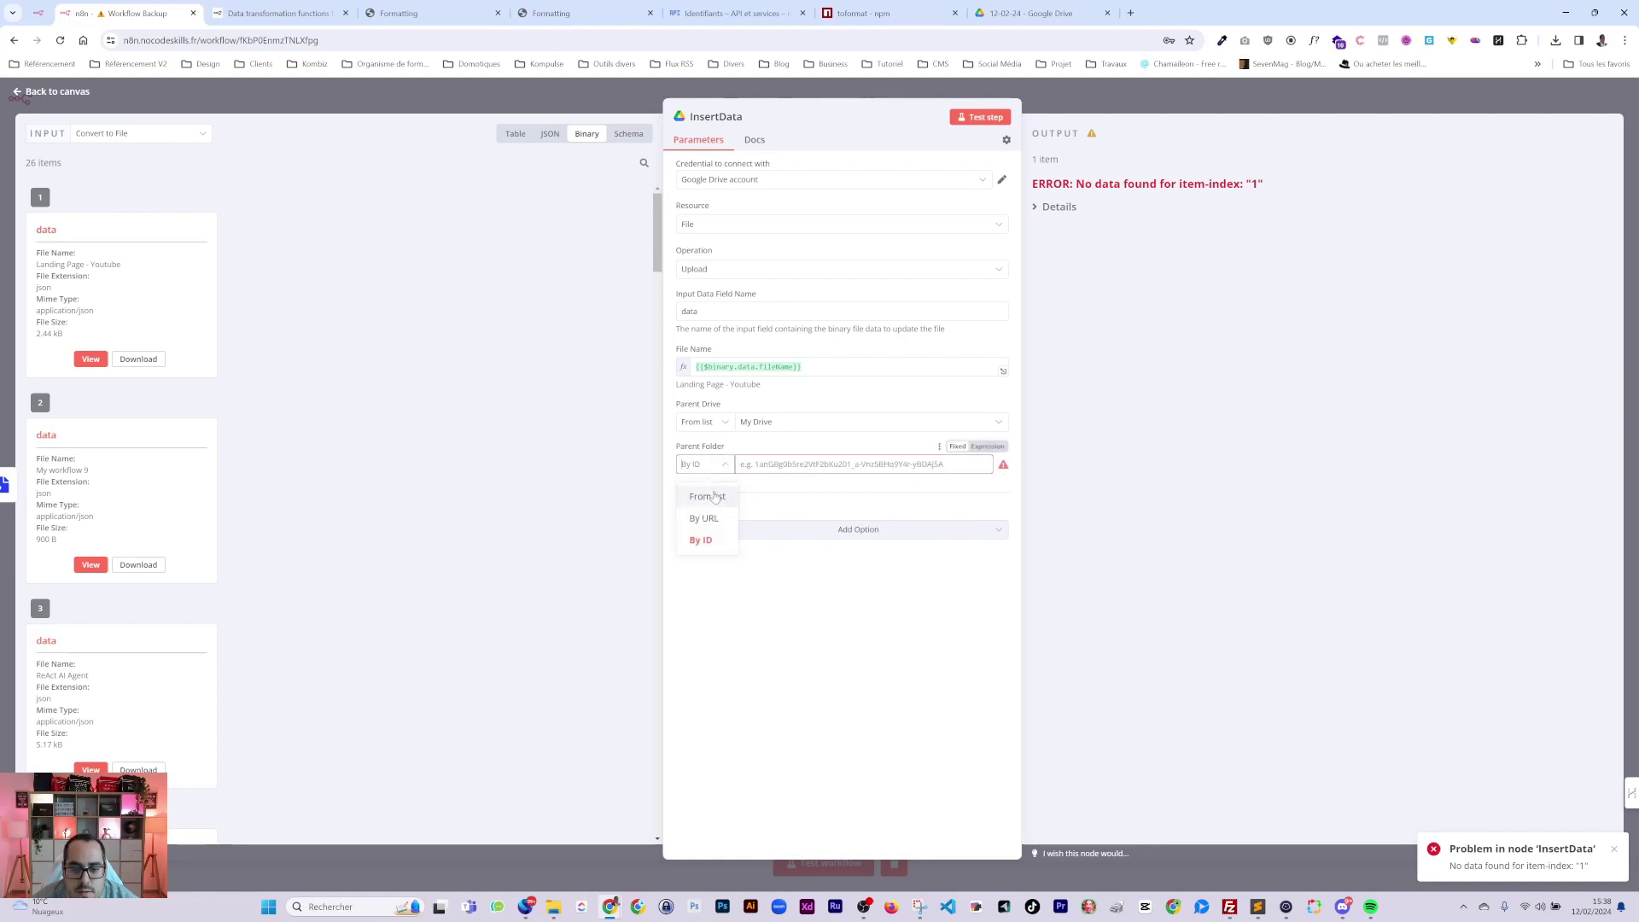
{"action": "left_click", "coordinate": [704, 518]}
{"action": "key", "text": "ctrl+v"}
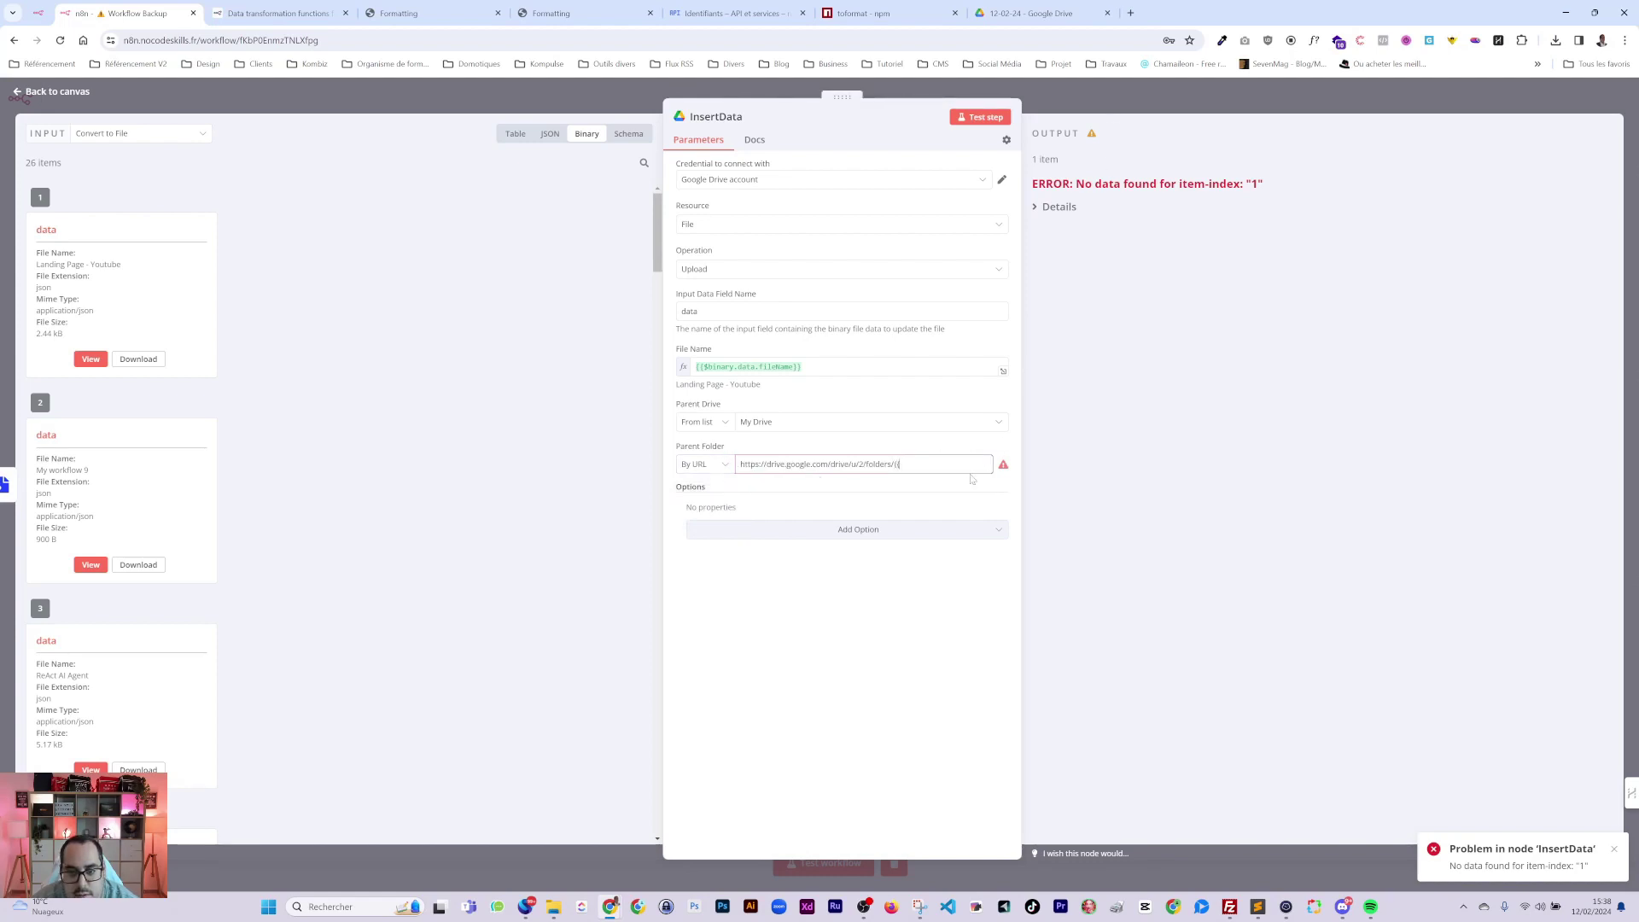
End the parent folder URL with {{ $node["Google Drive"].json["id"] }} and test the InsertData step.
{"action": "mouse_move", "coordinate": [993, 455]}
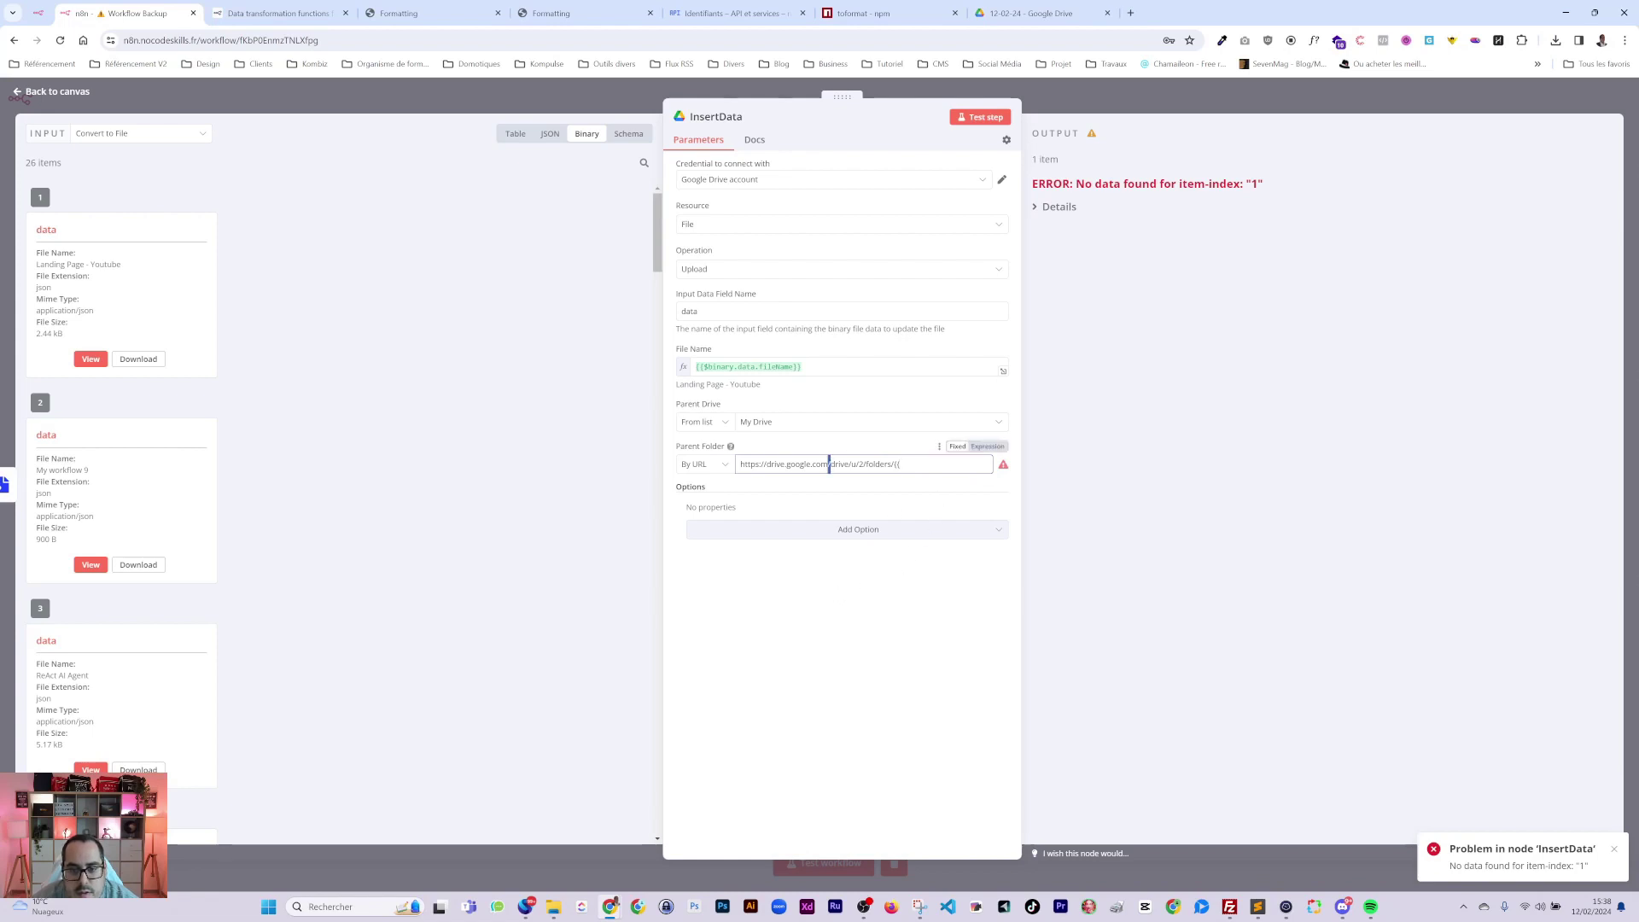
{"action": "left_click", "coordinate": [993, 448]}
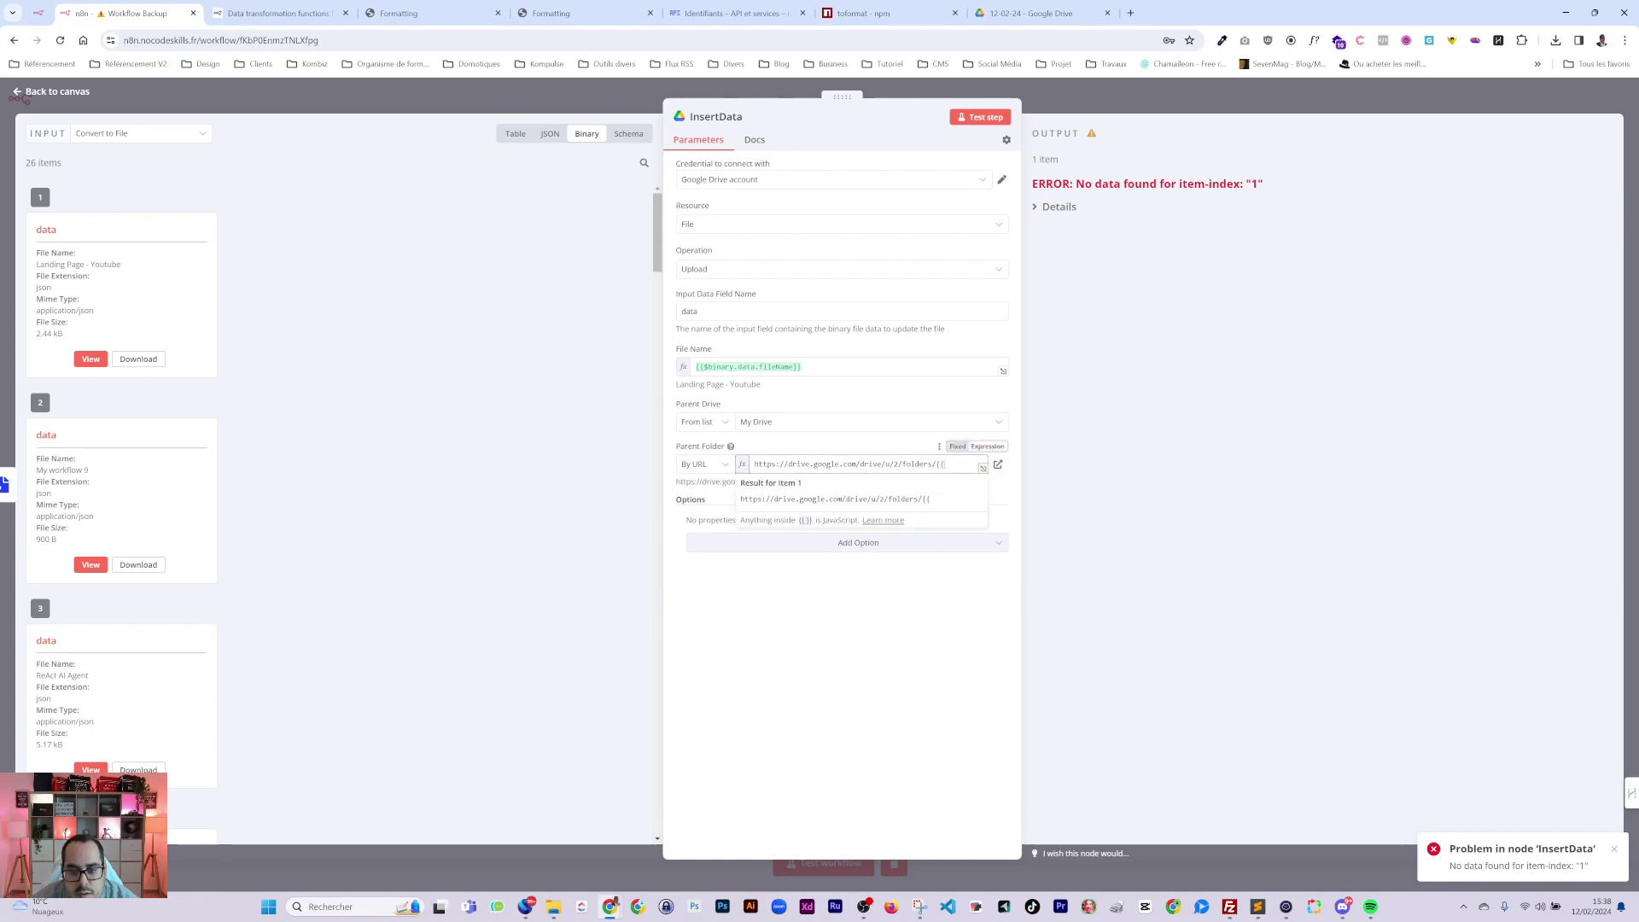
{"action": "type", "text": "{{ "}
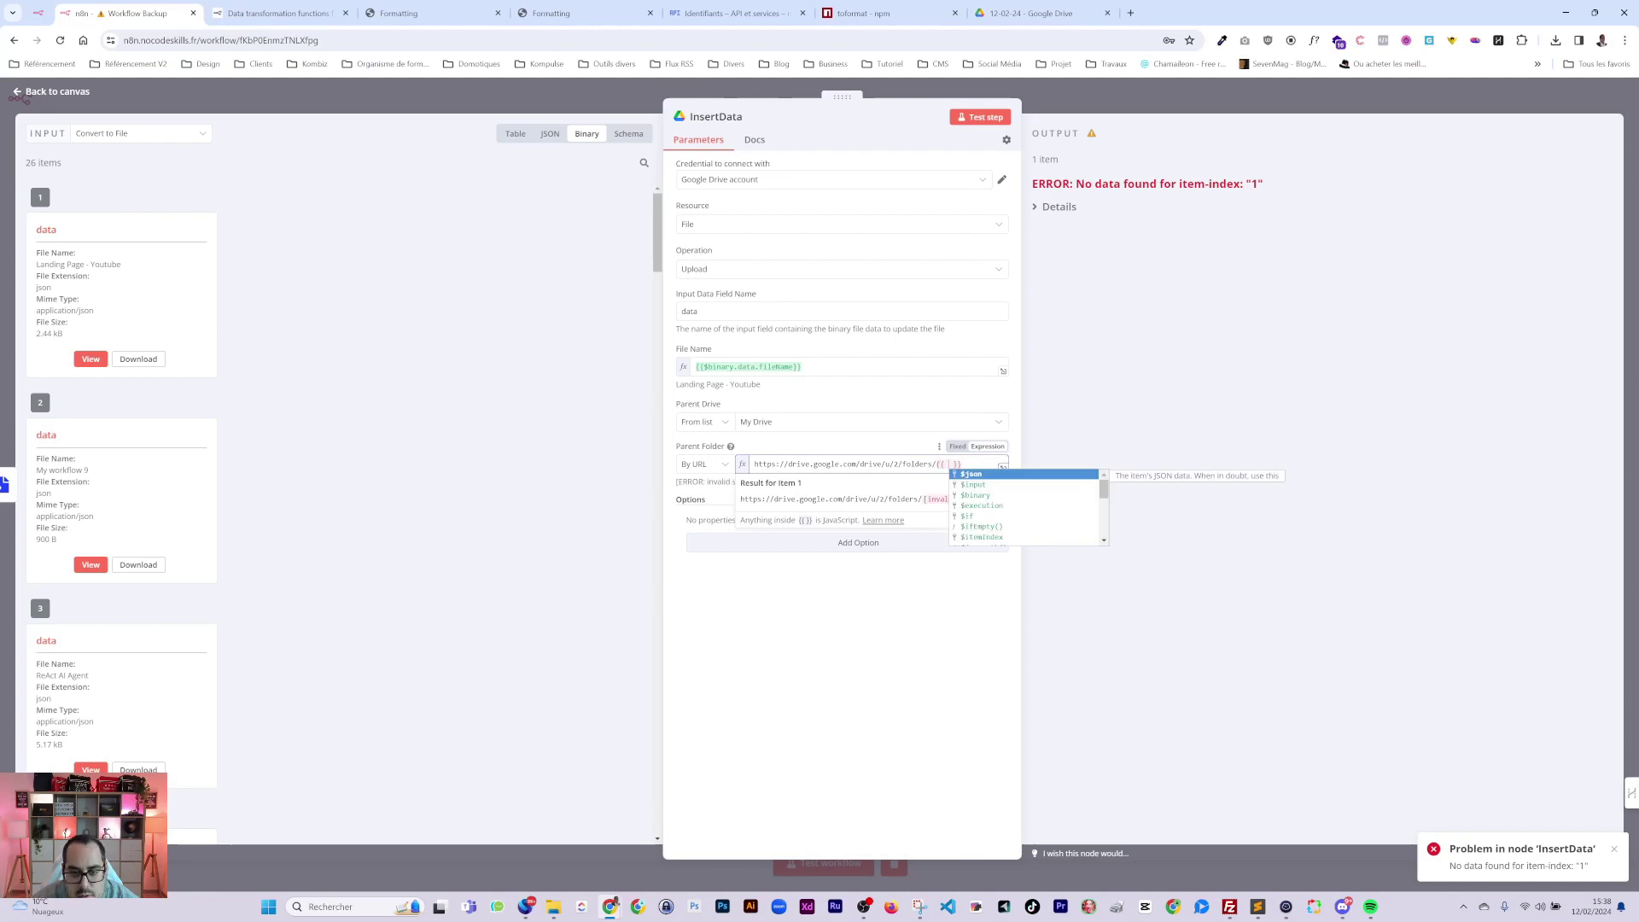
{"action": "type", "text": "$node "}
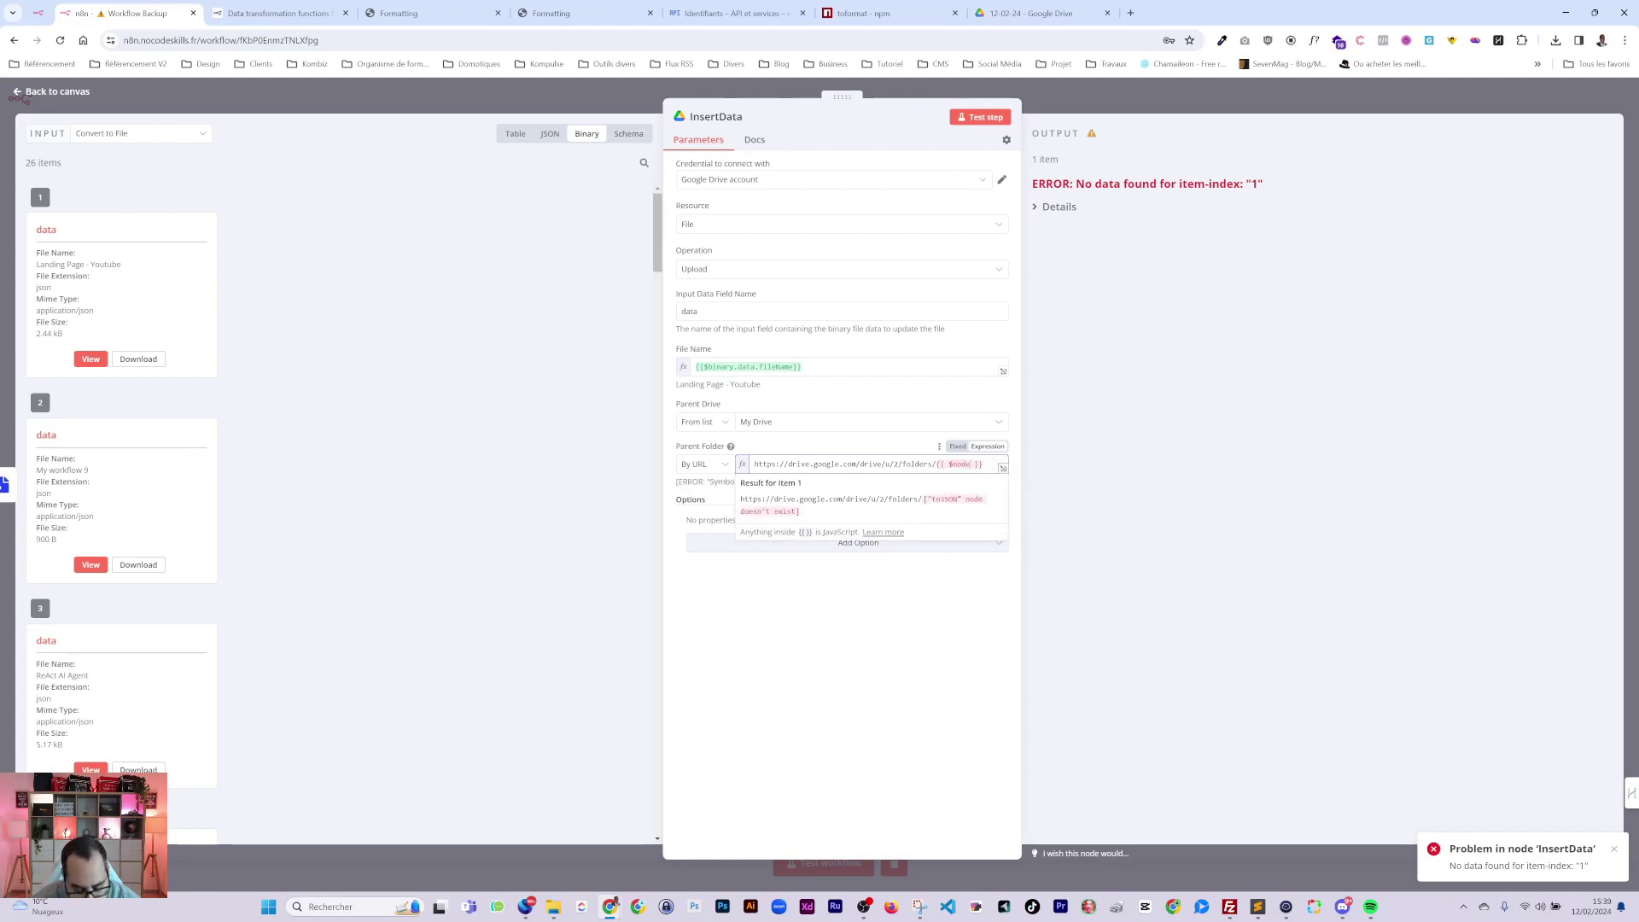
{"action": "type", "text": "["}
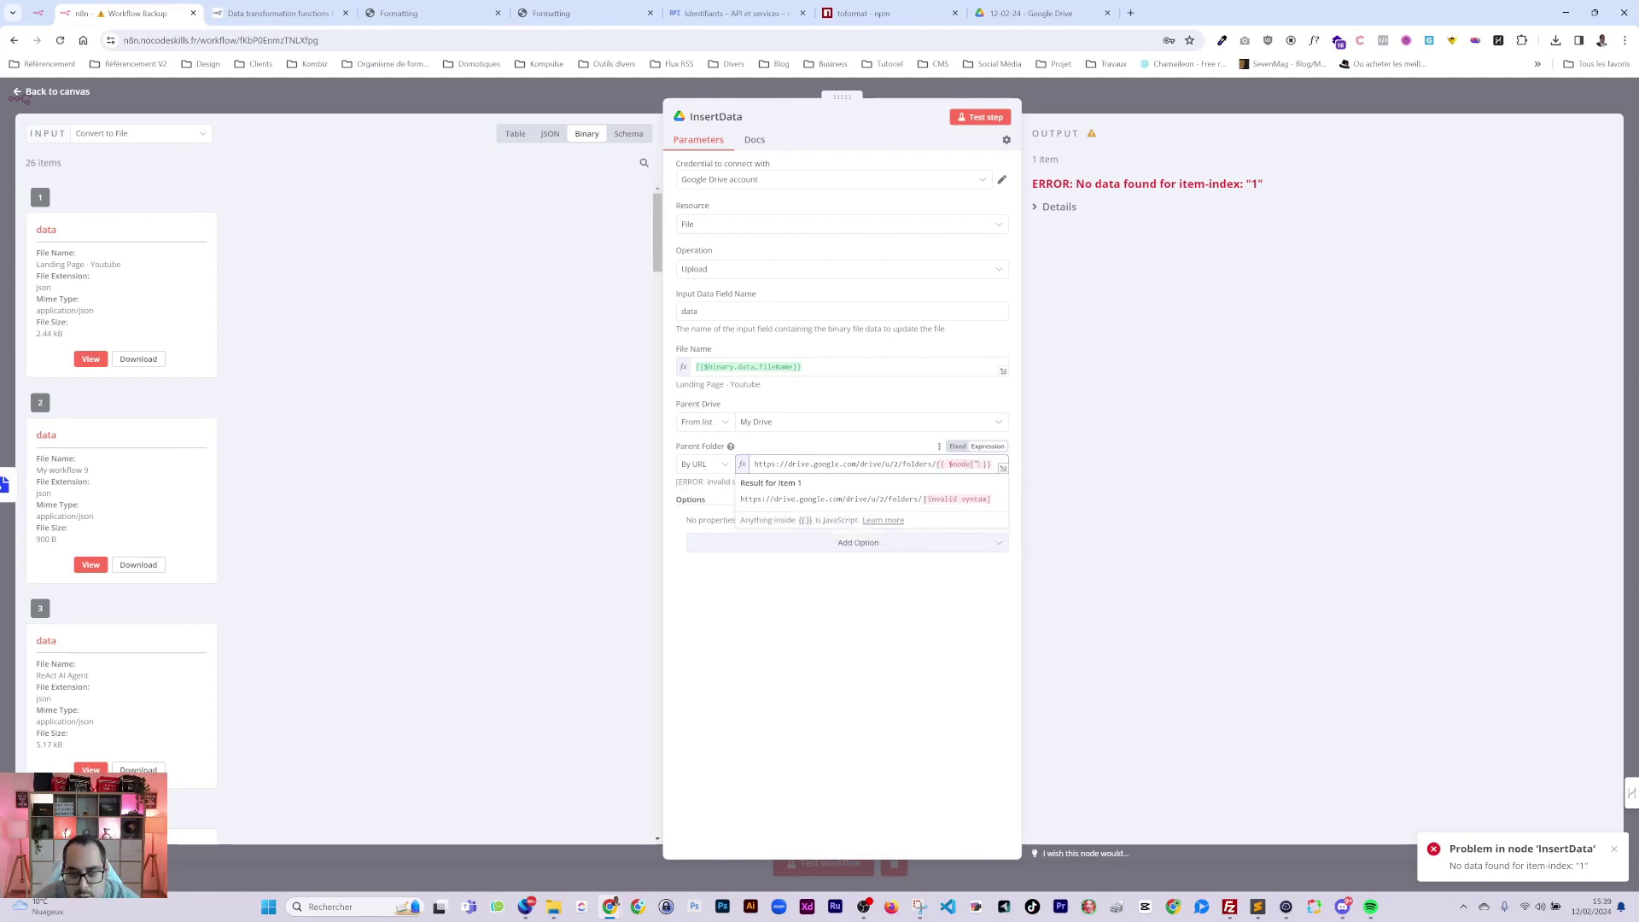
{"action": "type", "text": "\"Goog"}
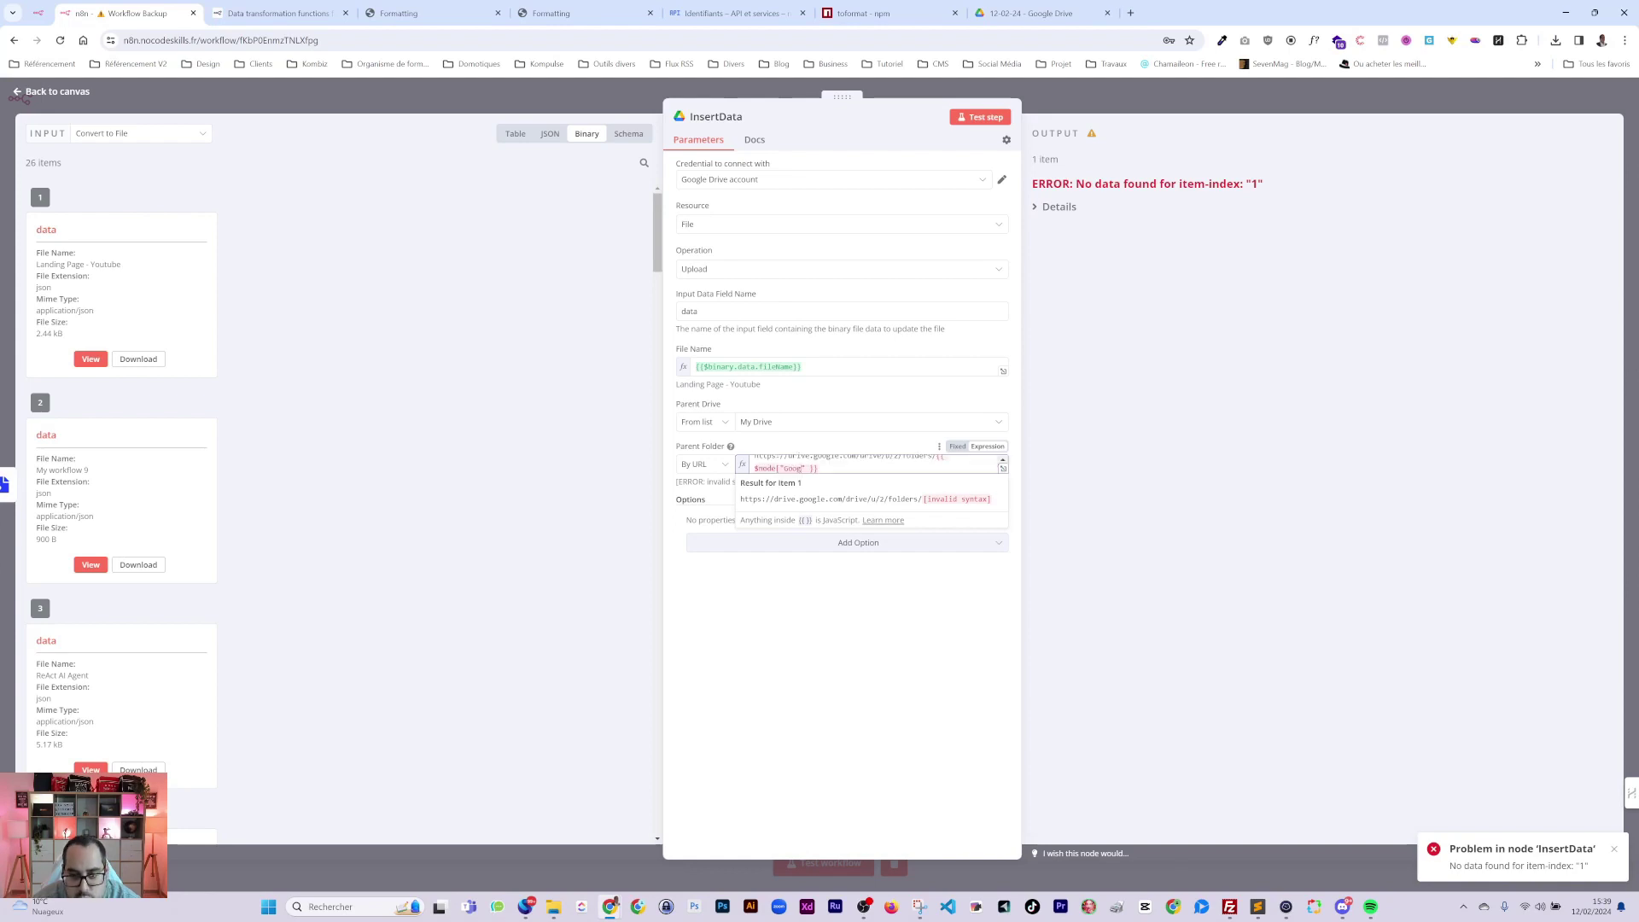
{"action": "type", "text": "le Drive\""}
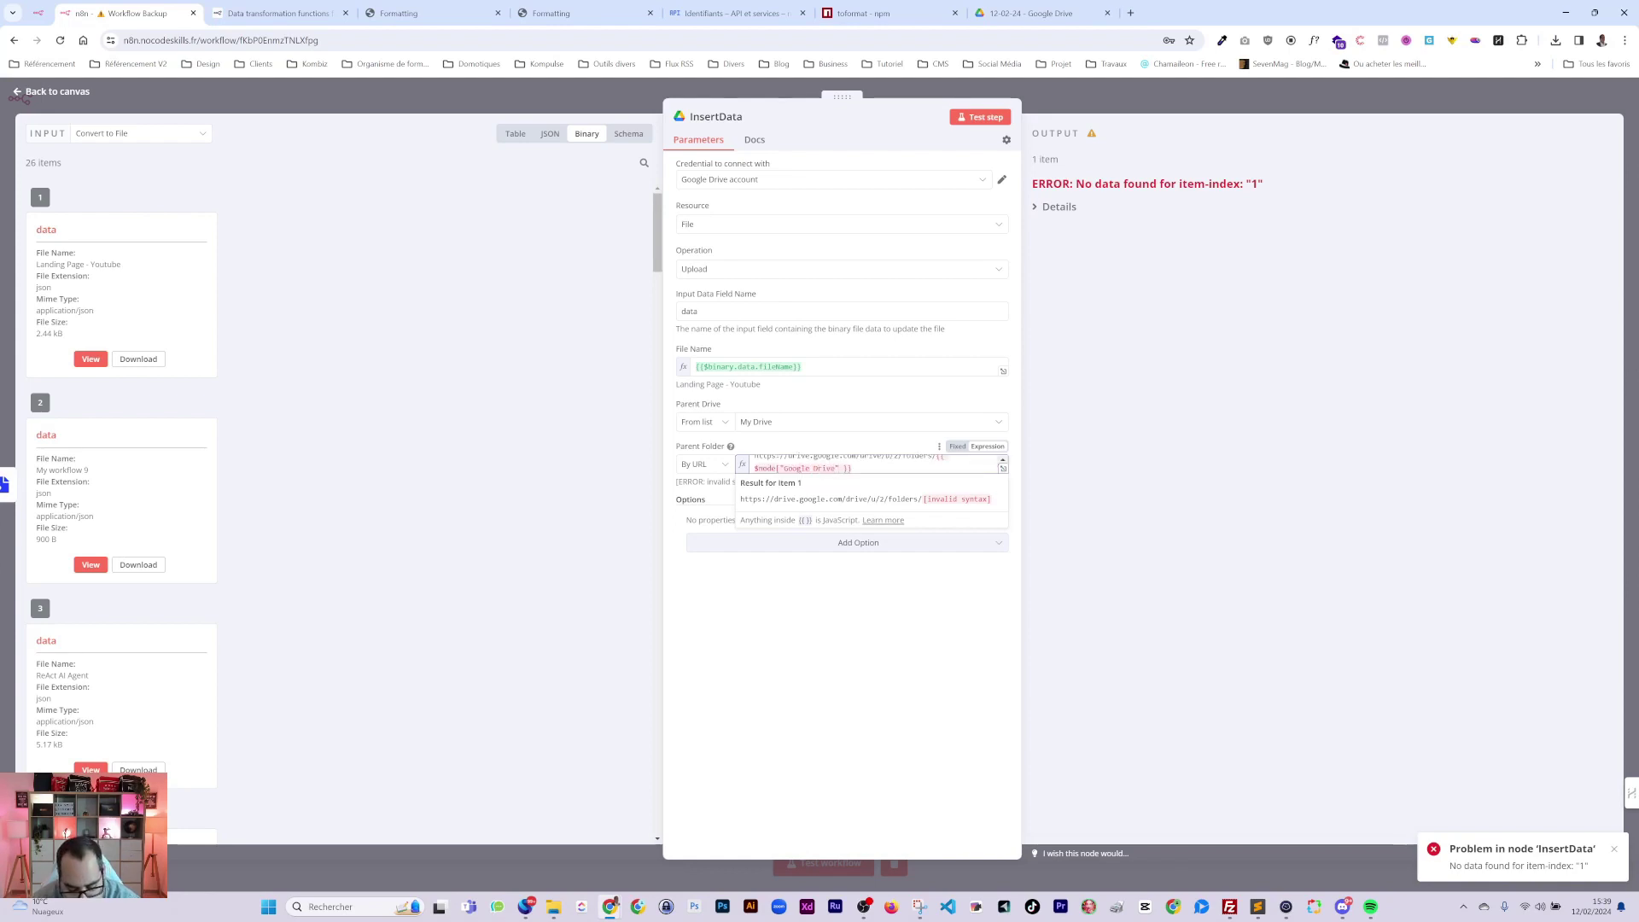
{"action": "type", "text": "].j"}
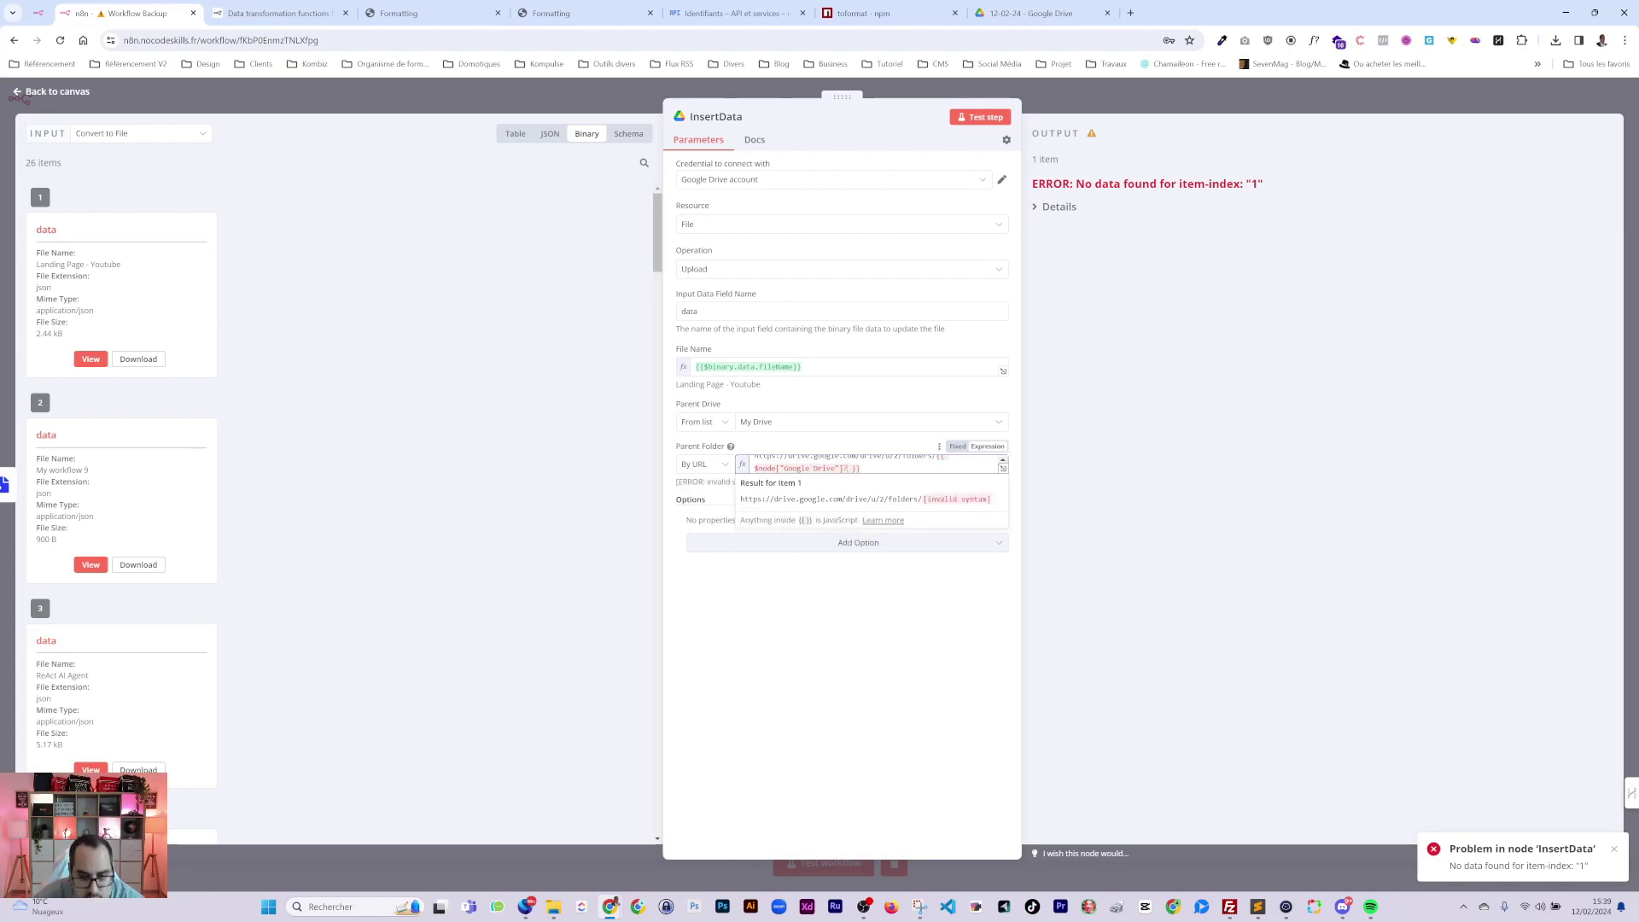
{"action": "type", "text": "son"}
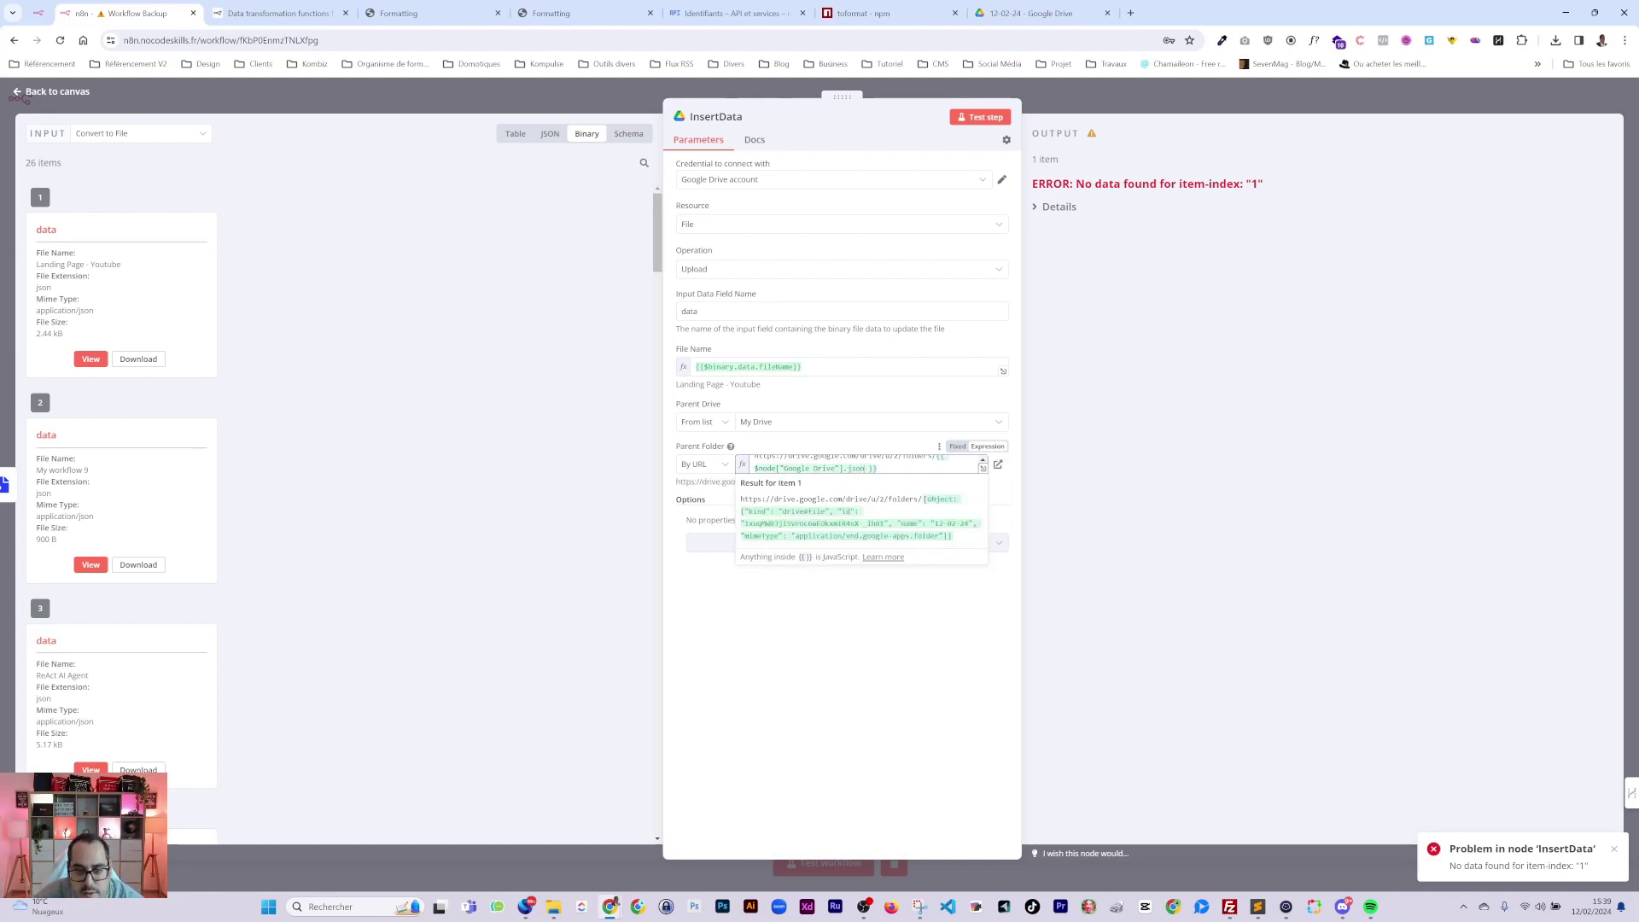
{"action": "type", "text": "["}
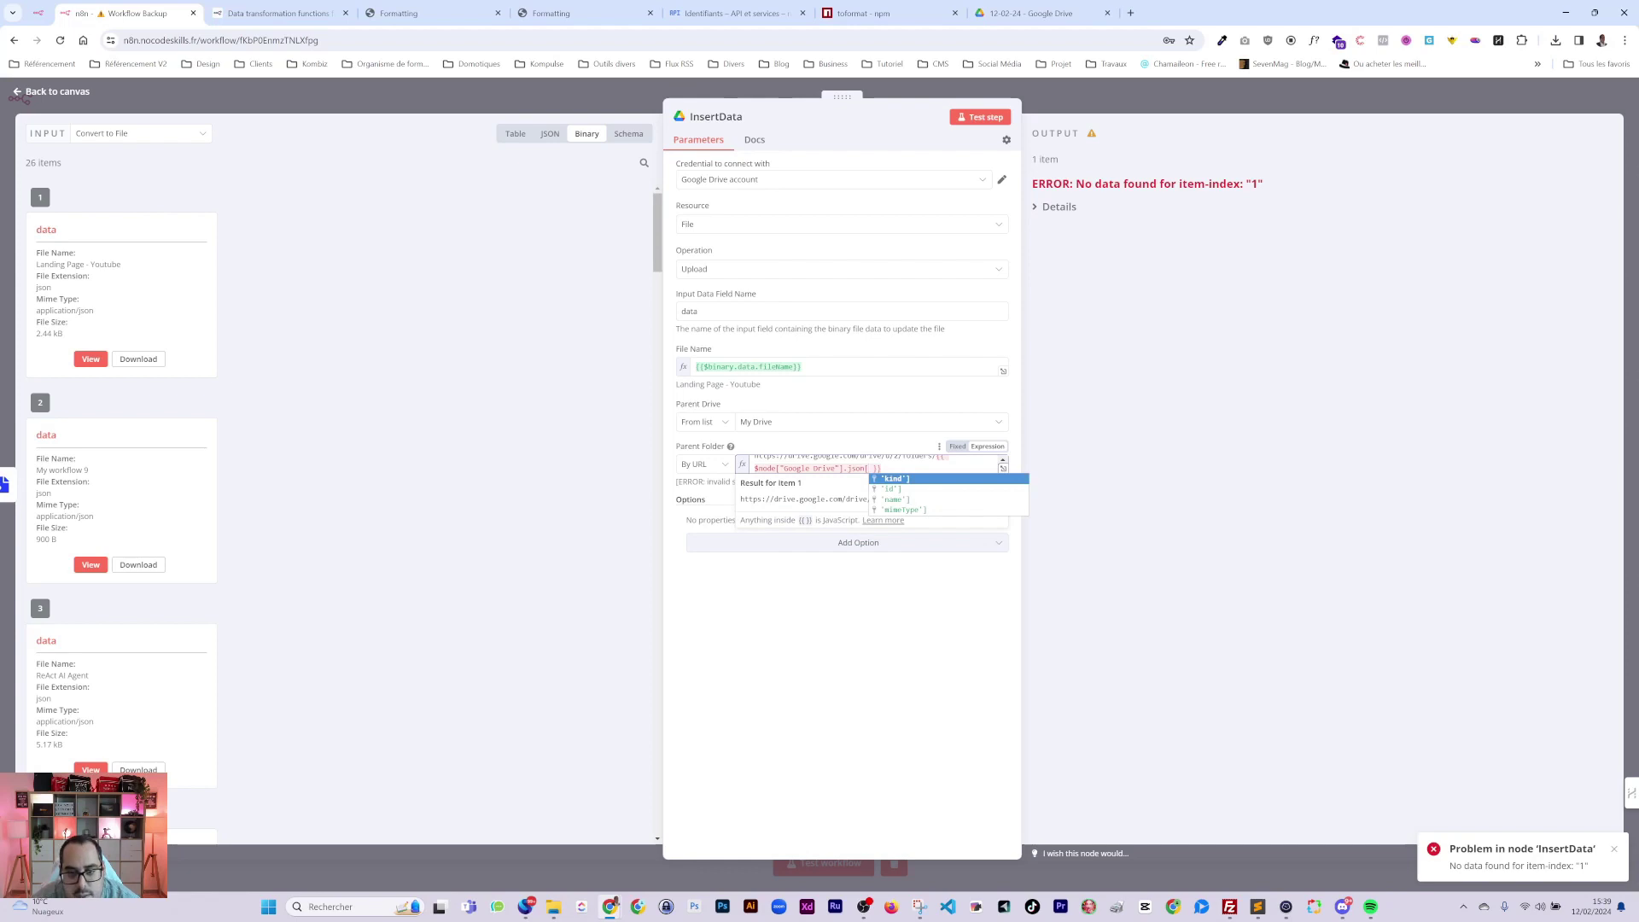
{"action": "left_click", "coordinate": [889, 489]}
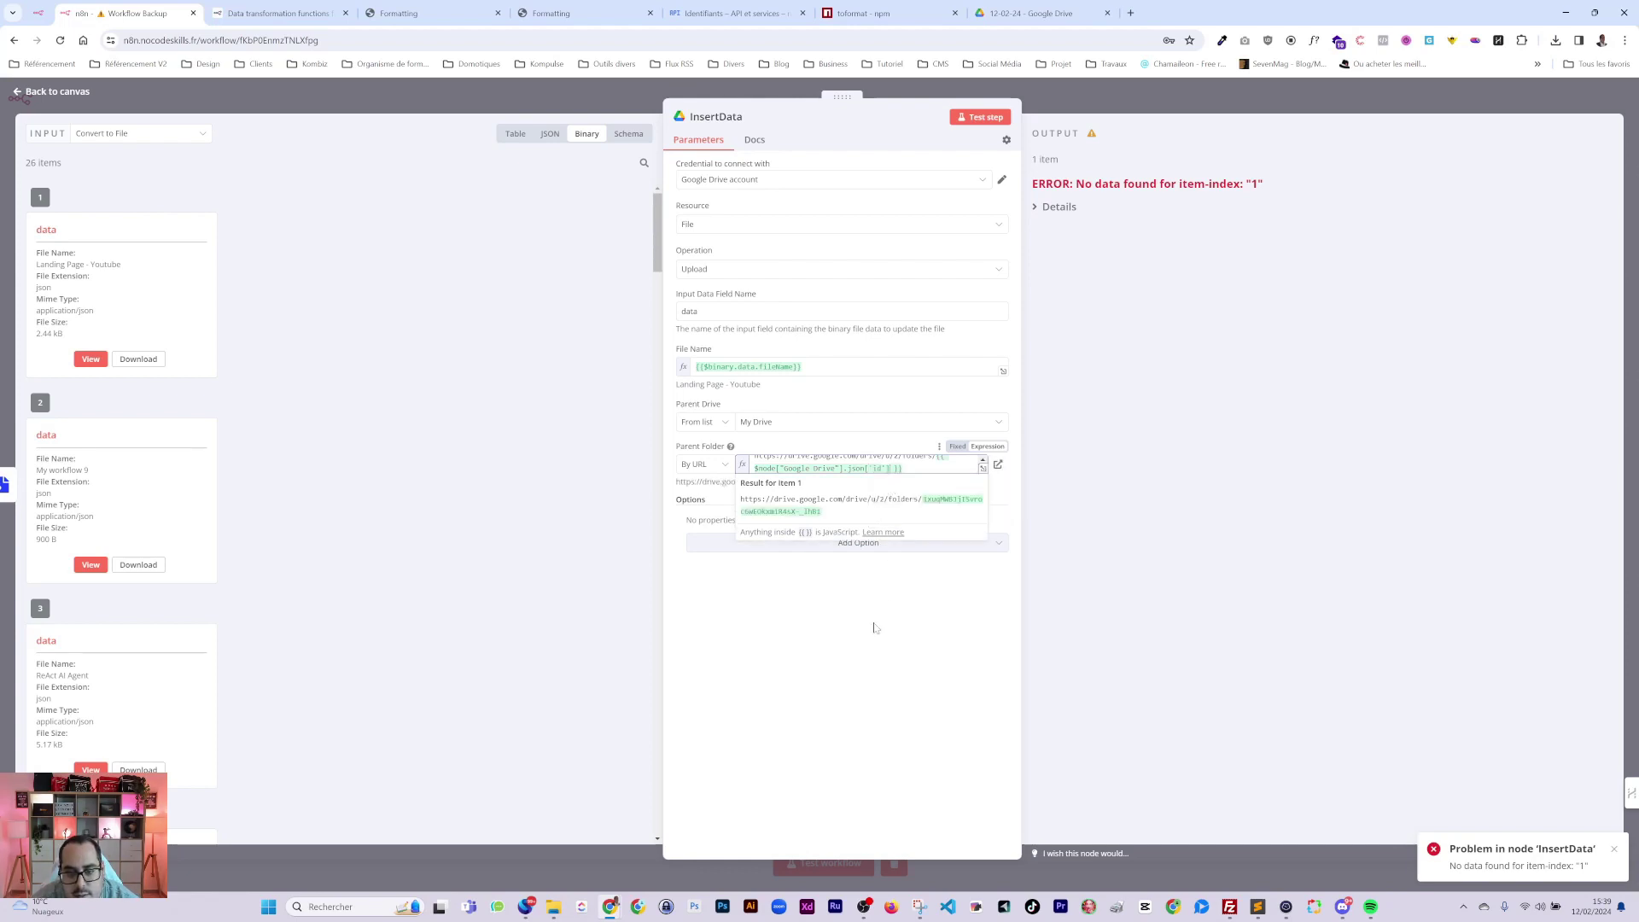
{"action": "left_click", "coordinate": [849, 643]}
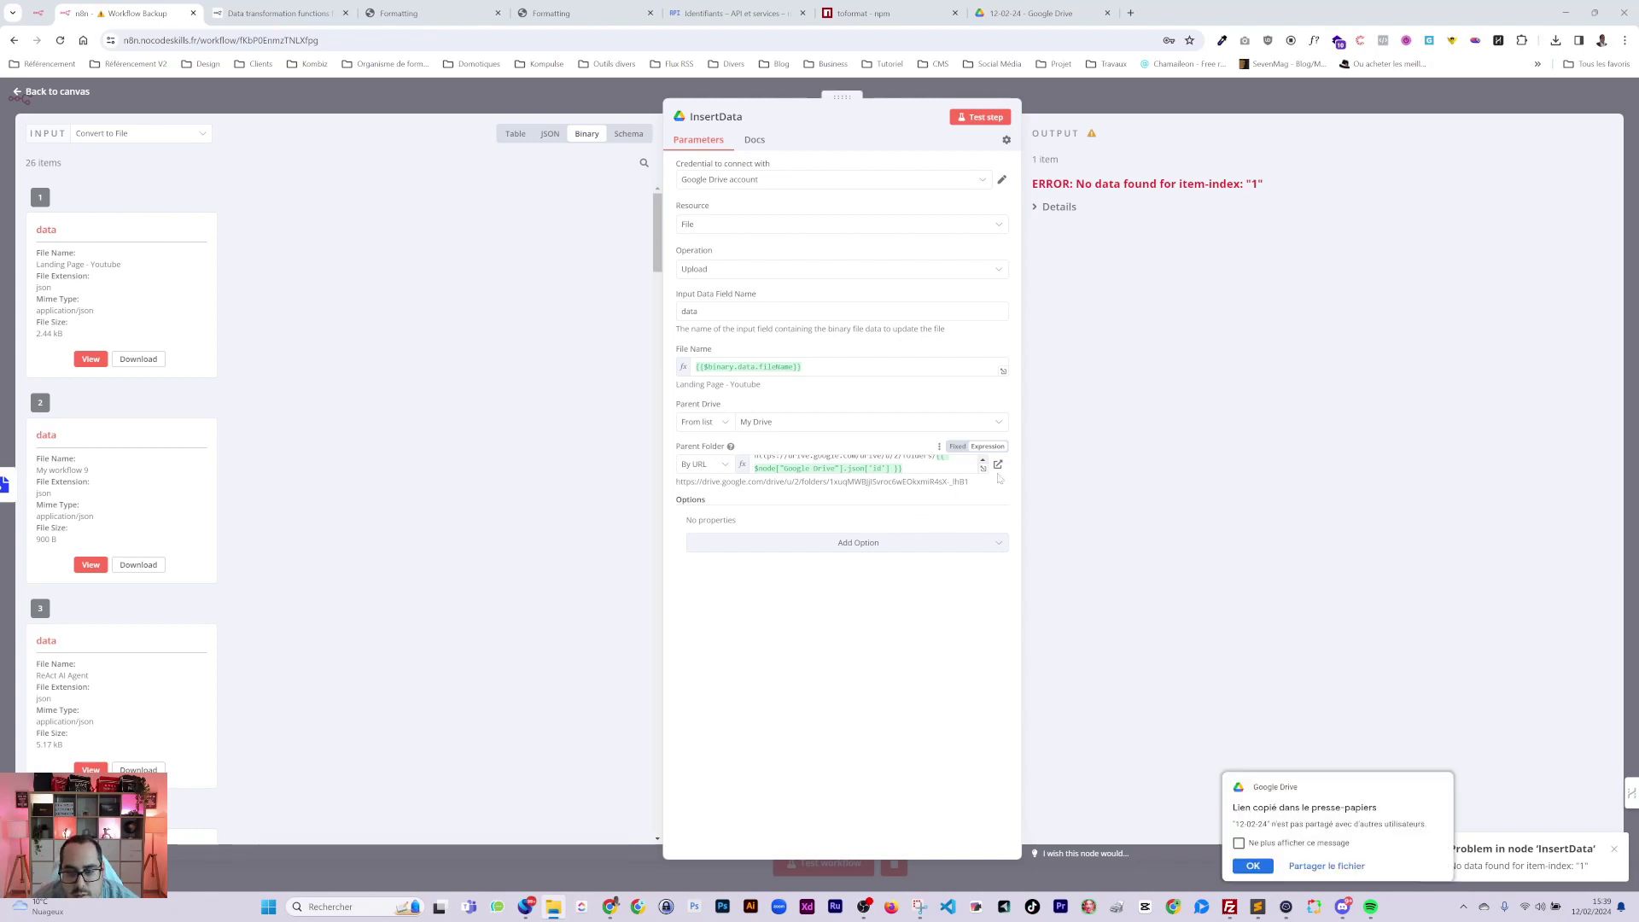
{"action": "left_click", "coordinate": [1027, 22]}
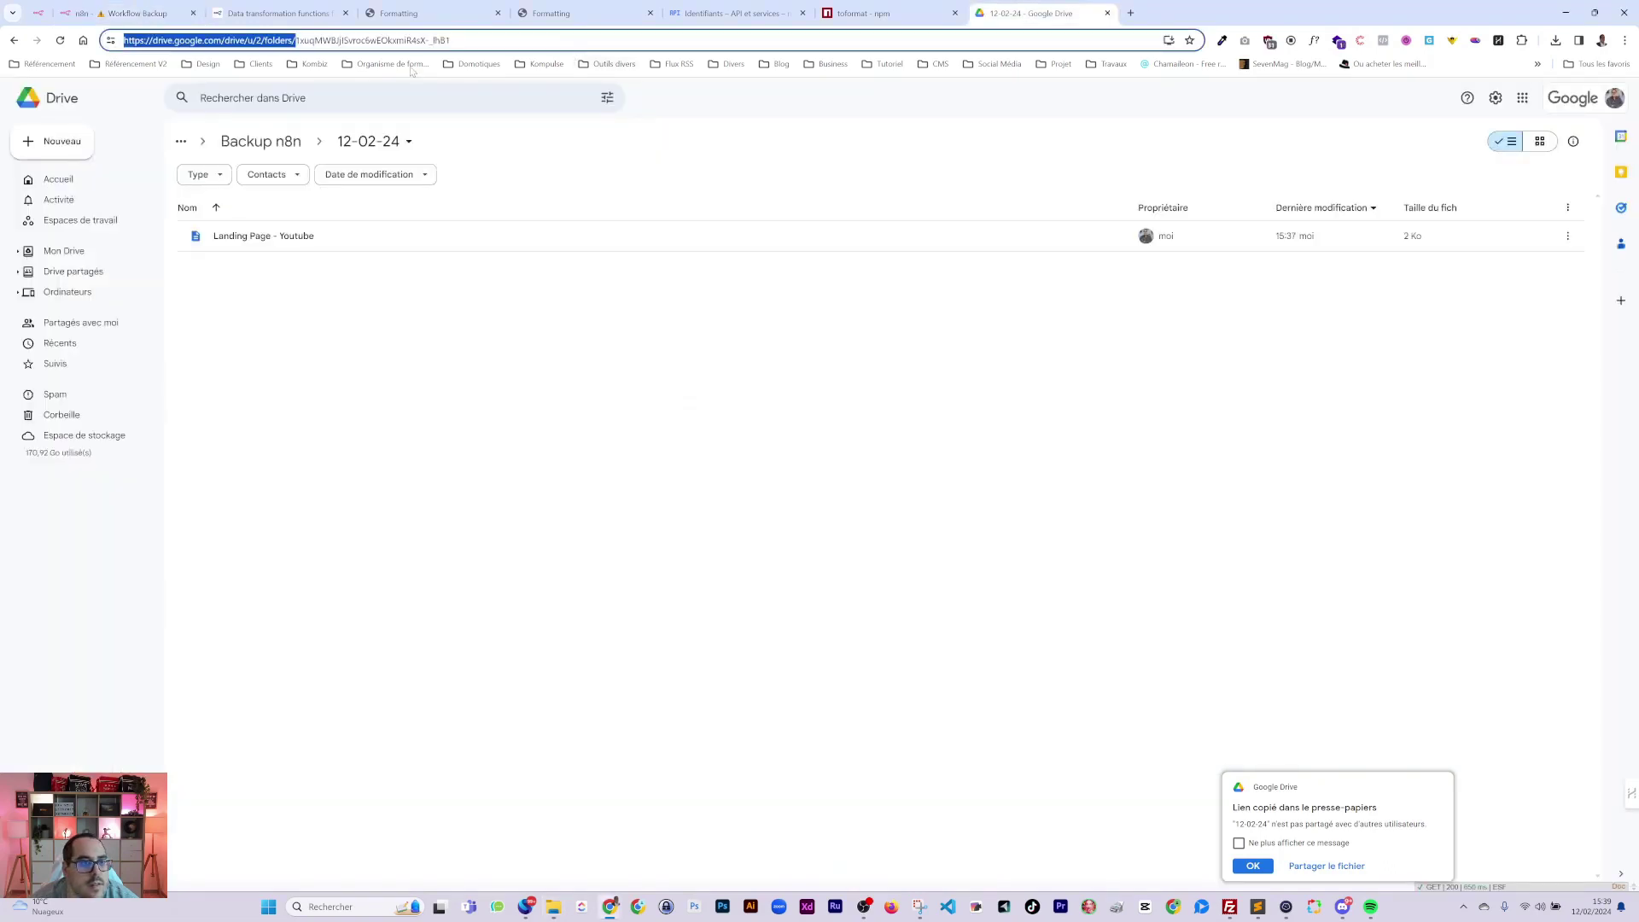
{"action": "left_click", "coordinate": [128, 12]}
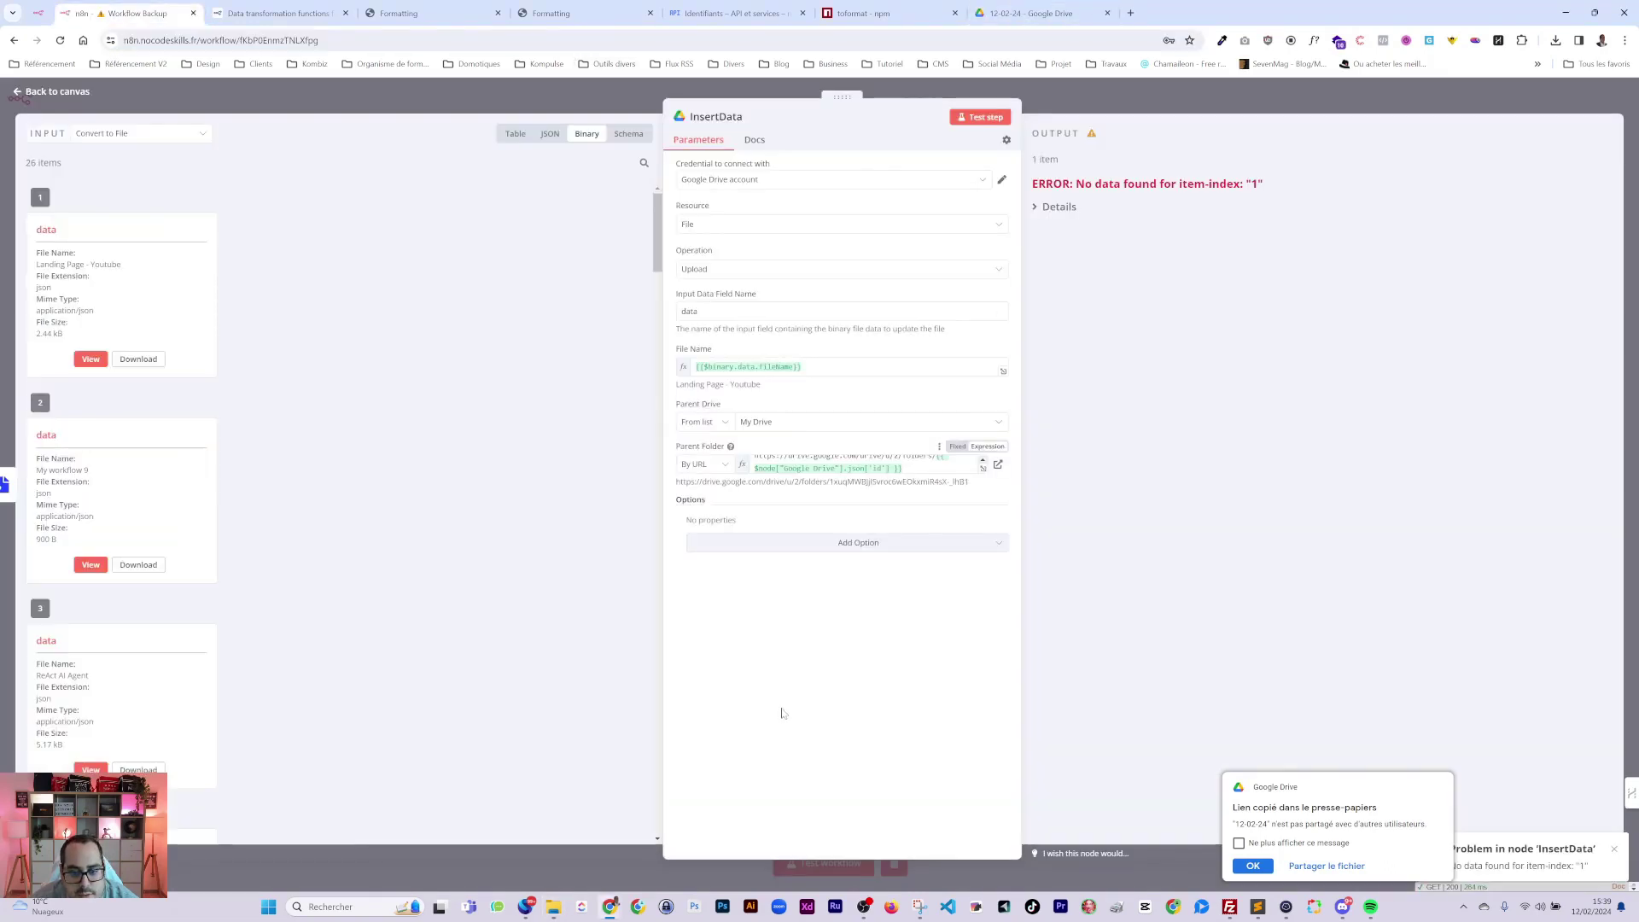
{"action": "left_click", "coordinate": [986, 118]}
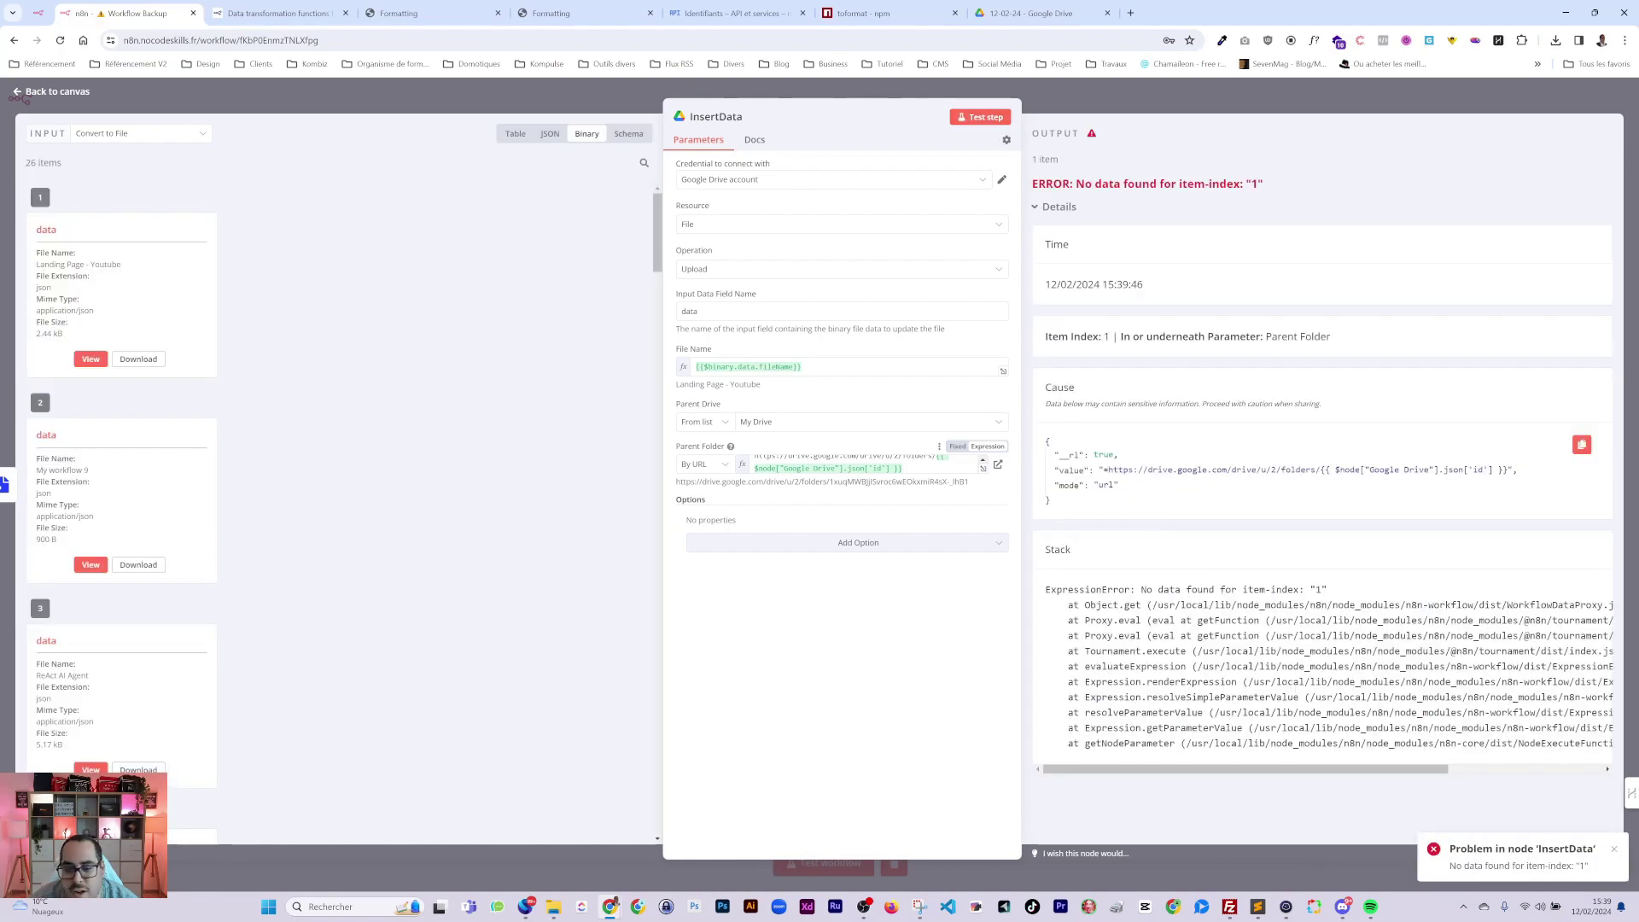
{"action": "left_click", "coordinate": [1200, 109]}
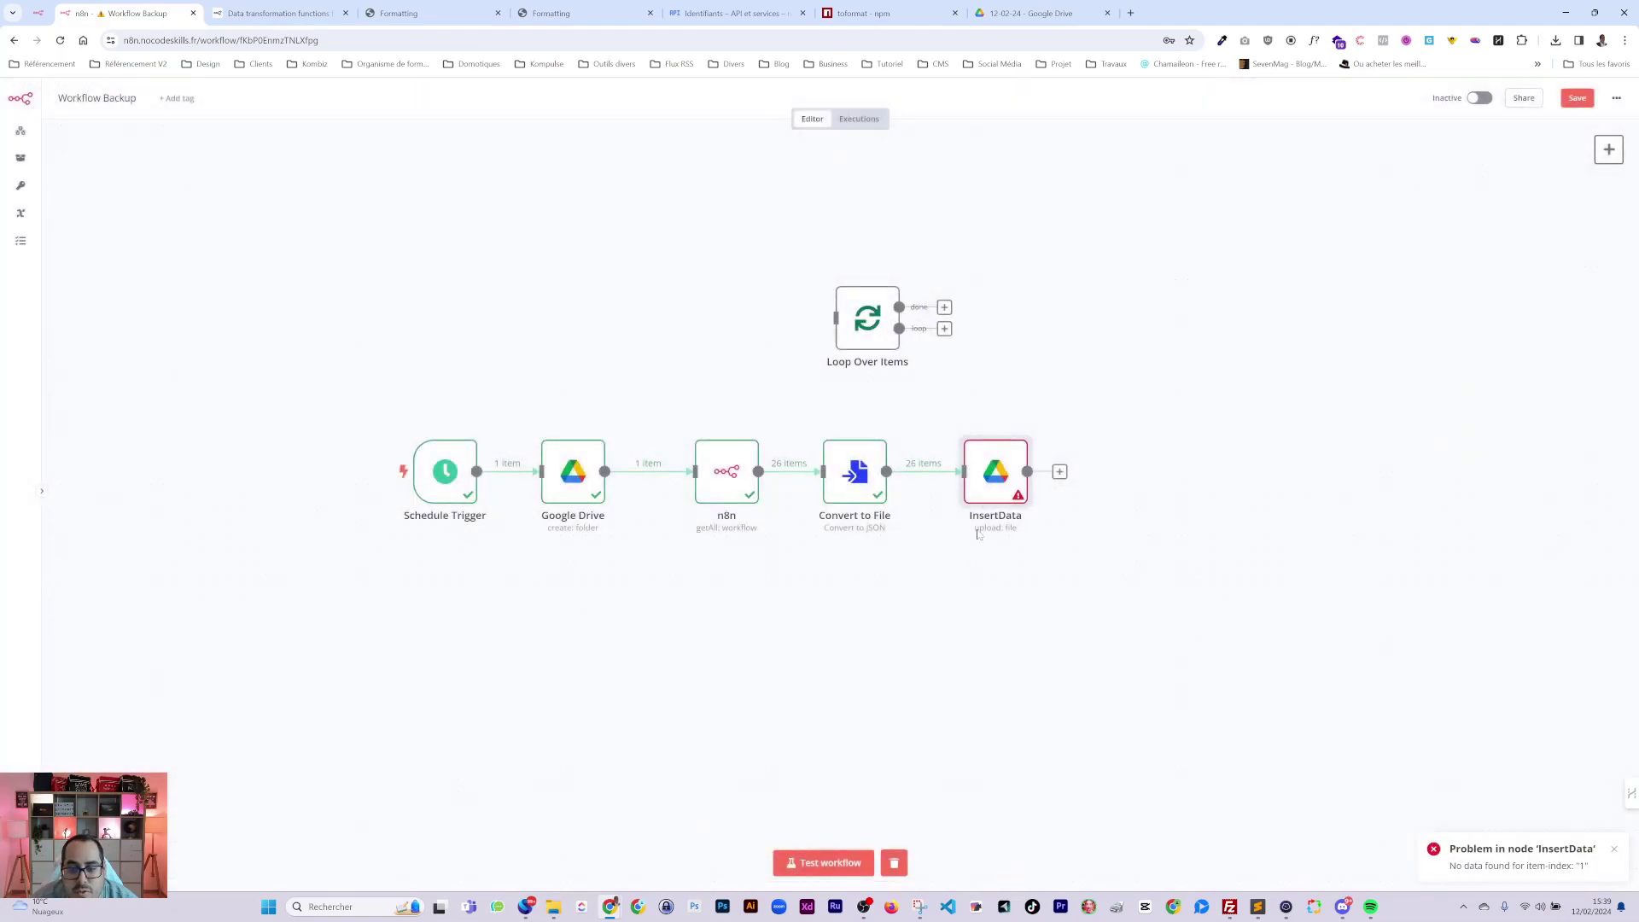
Insert Loop Over Items between the n8n node and Convert to File, with Convert to File and InsertData on its loop output.
{"action": "left_click_drag", "start_coordinate": [973, 474], "coordinate": [1153, 474]}
{"action": "left_click_drag", "start_coordinate": [886, 494], "coordinate": [1010, 493]}
{"action": "left_click", "coordinate": [876, 471]}
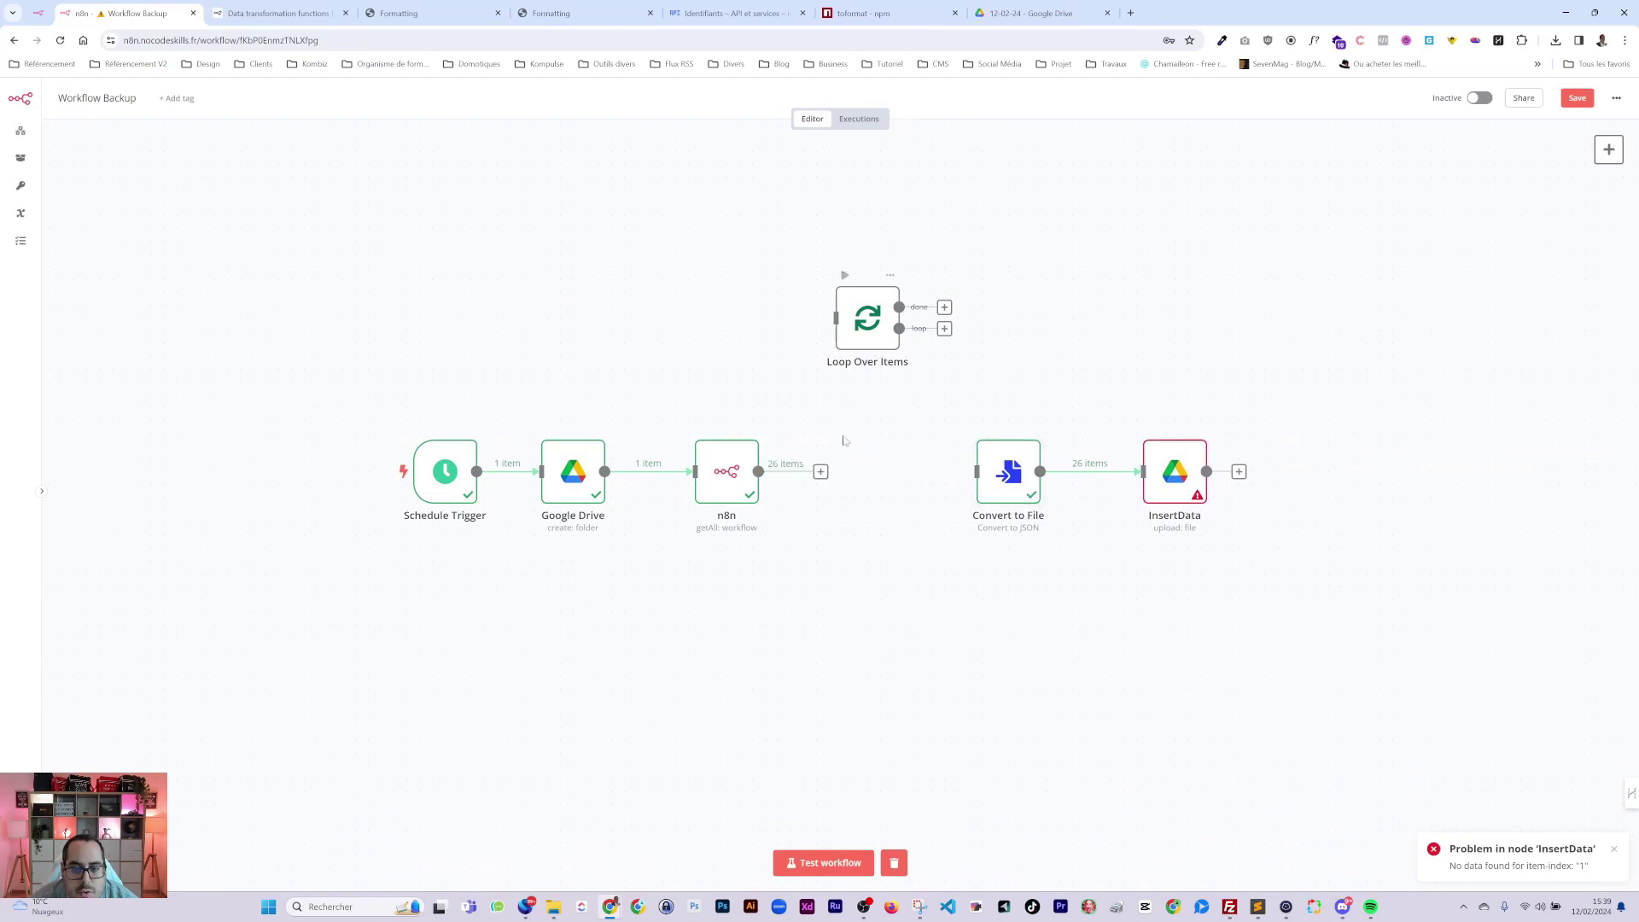
{"action": "left_click_drag", "start_coordinate": [758, 472], "coordinate": [1014, 508]}
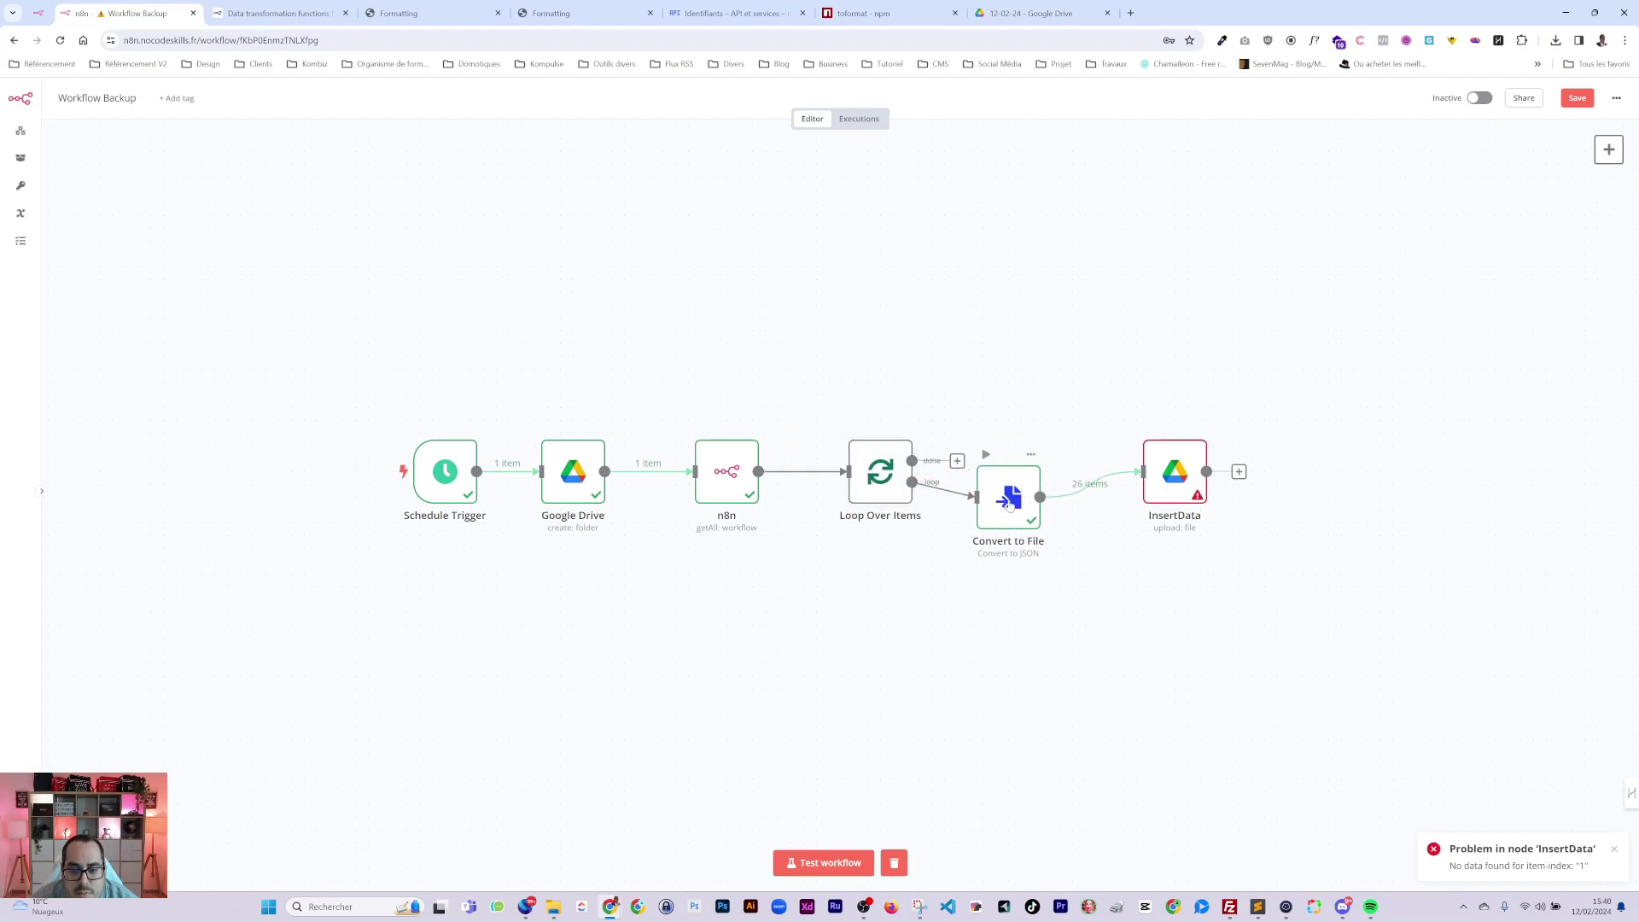
{"action": "left_click_drag", "start_coordinate": [1174, 478], "coordinate": [1200, 542]}
Save and test-run the workflow, then check the backup files in the dated folder.
{"action": "left_click", "coordinate": [1577, 97]}
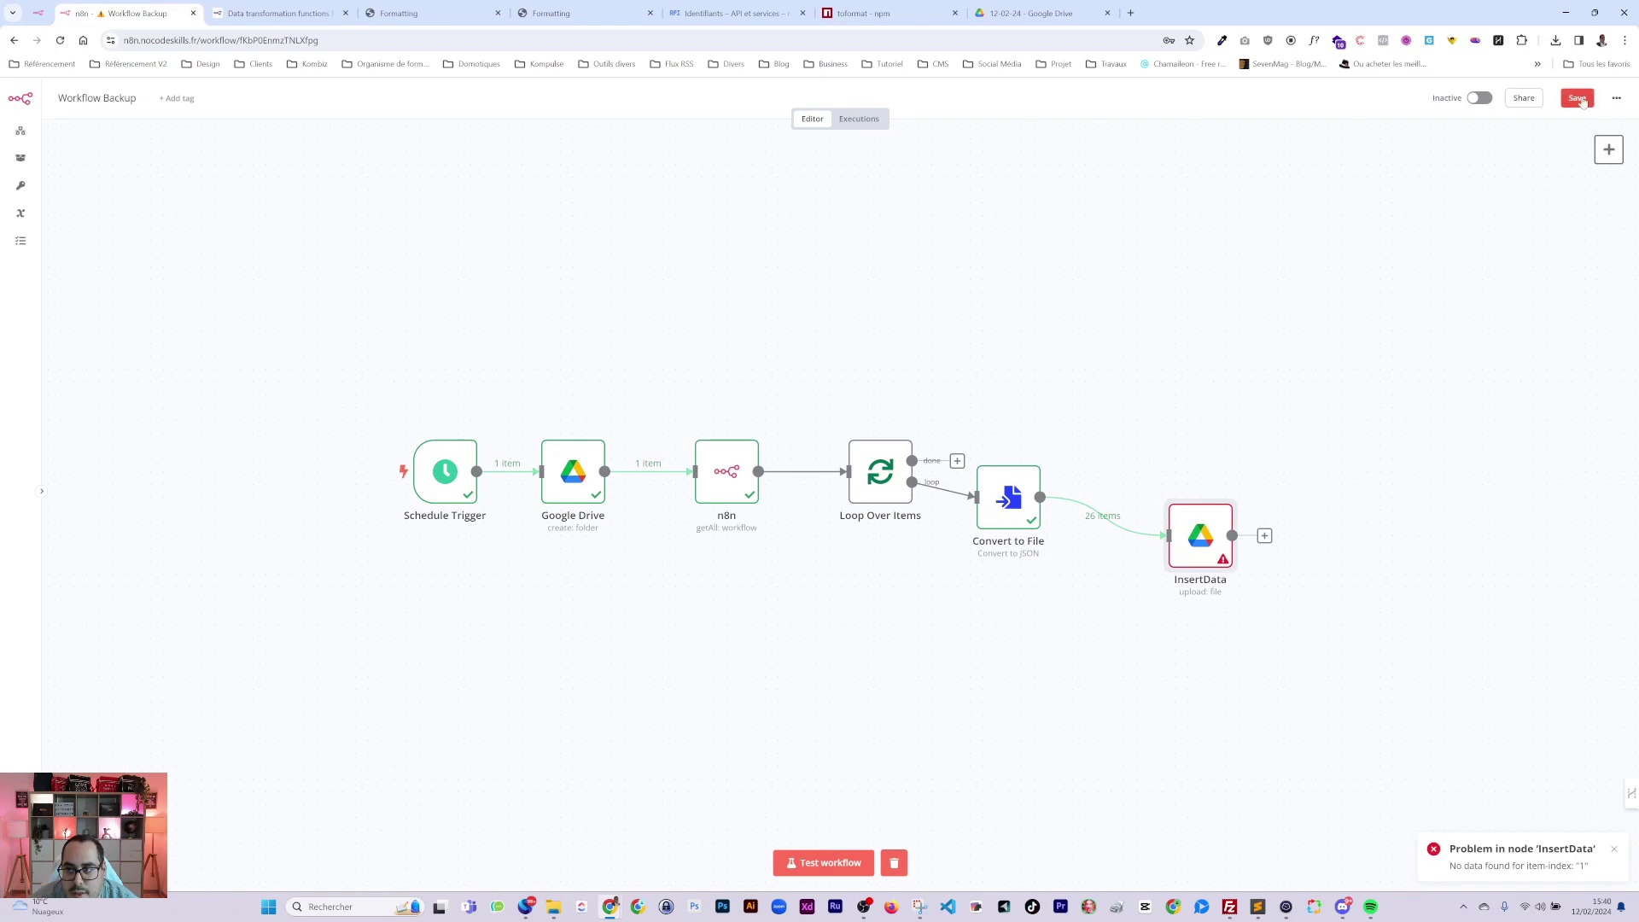
{"action": "left_click", "coordinate": [836, 854]}
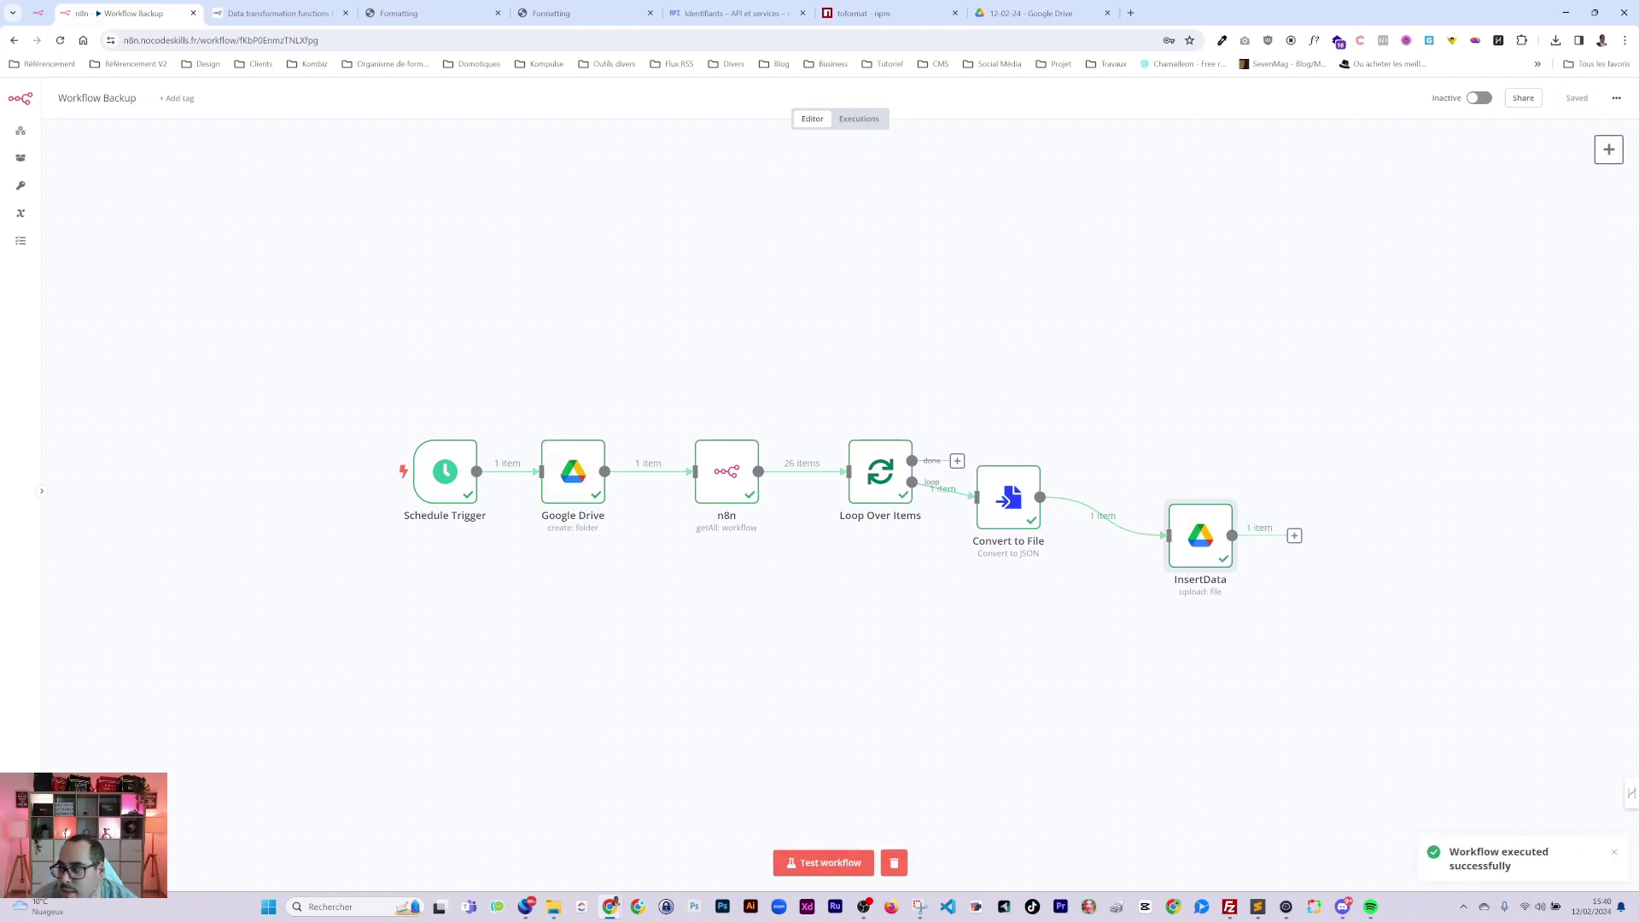
{"action": "key", "text": "alt+Tab"}
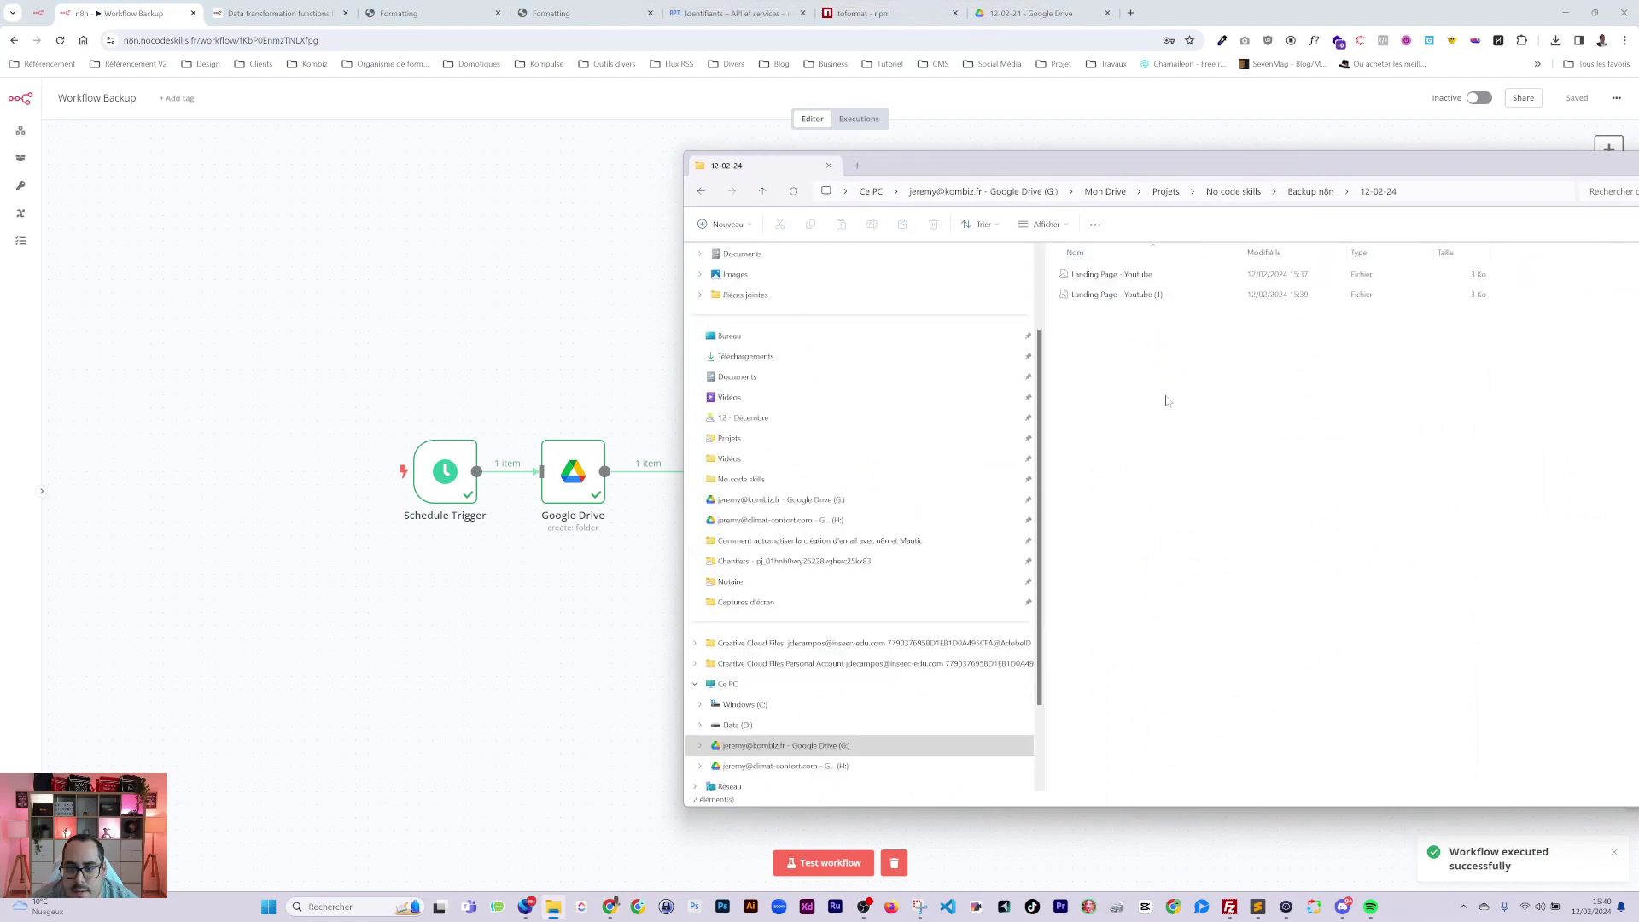
Set InsertData's Parent Folder to By ID, as the expression {{ $node["Google Drive"].json["id"] }}.
{"action": "key", "text": "alt+Tab"}
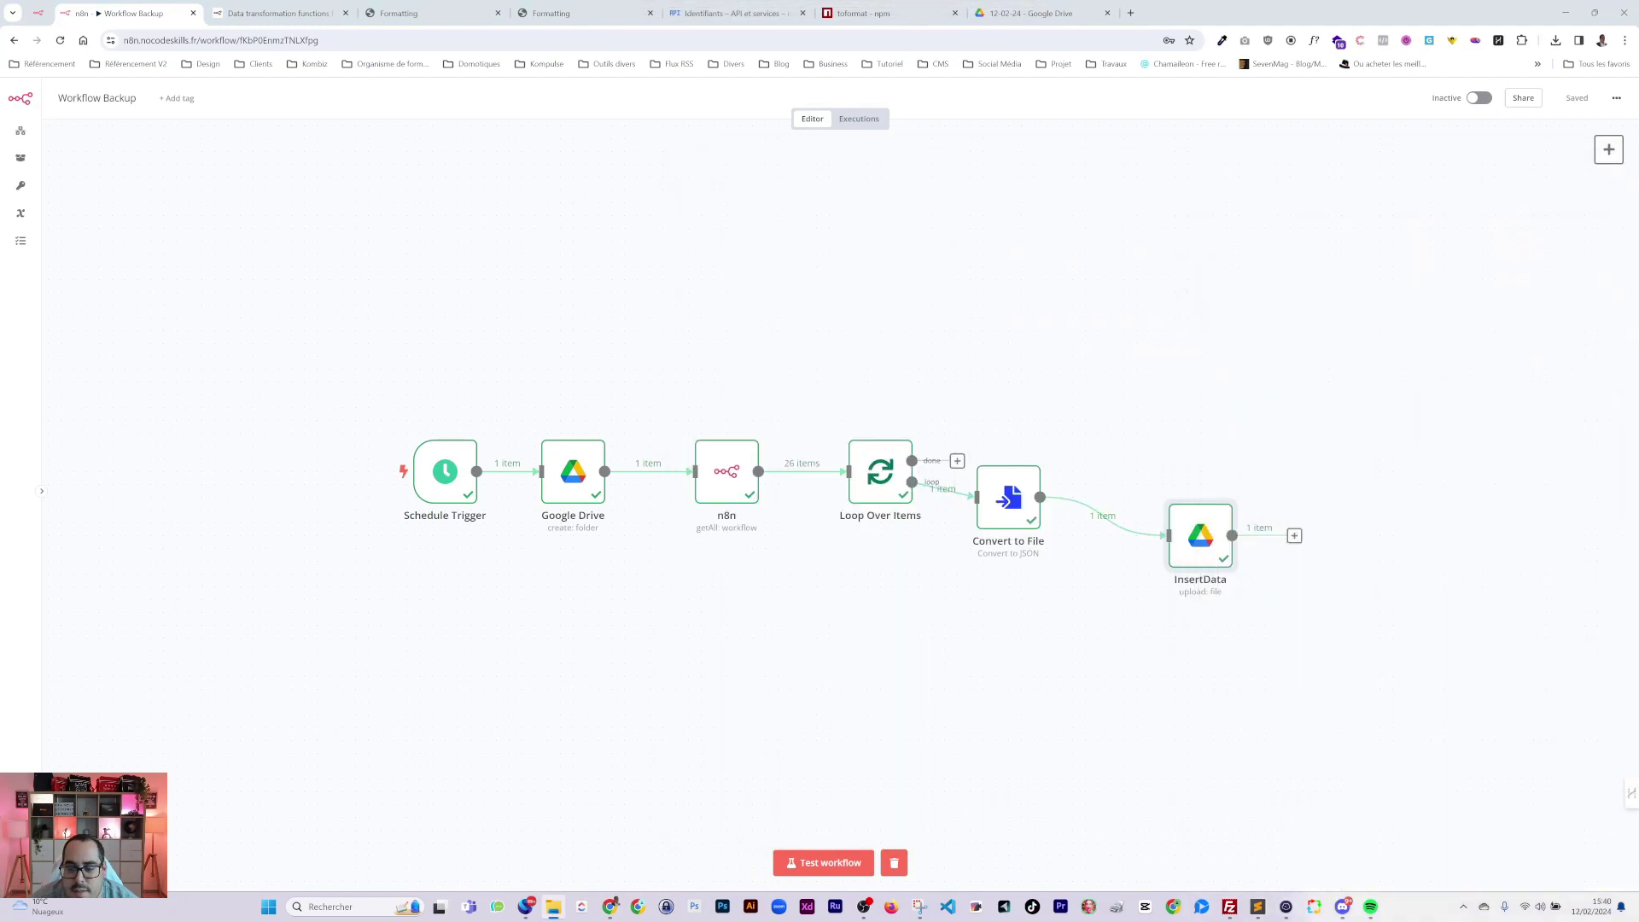
{"action": "double_click", "coordinate": [1214, 546]}
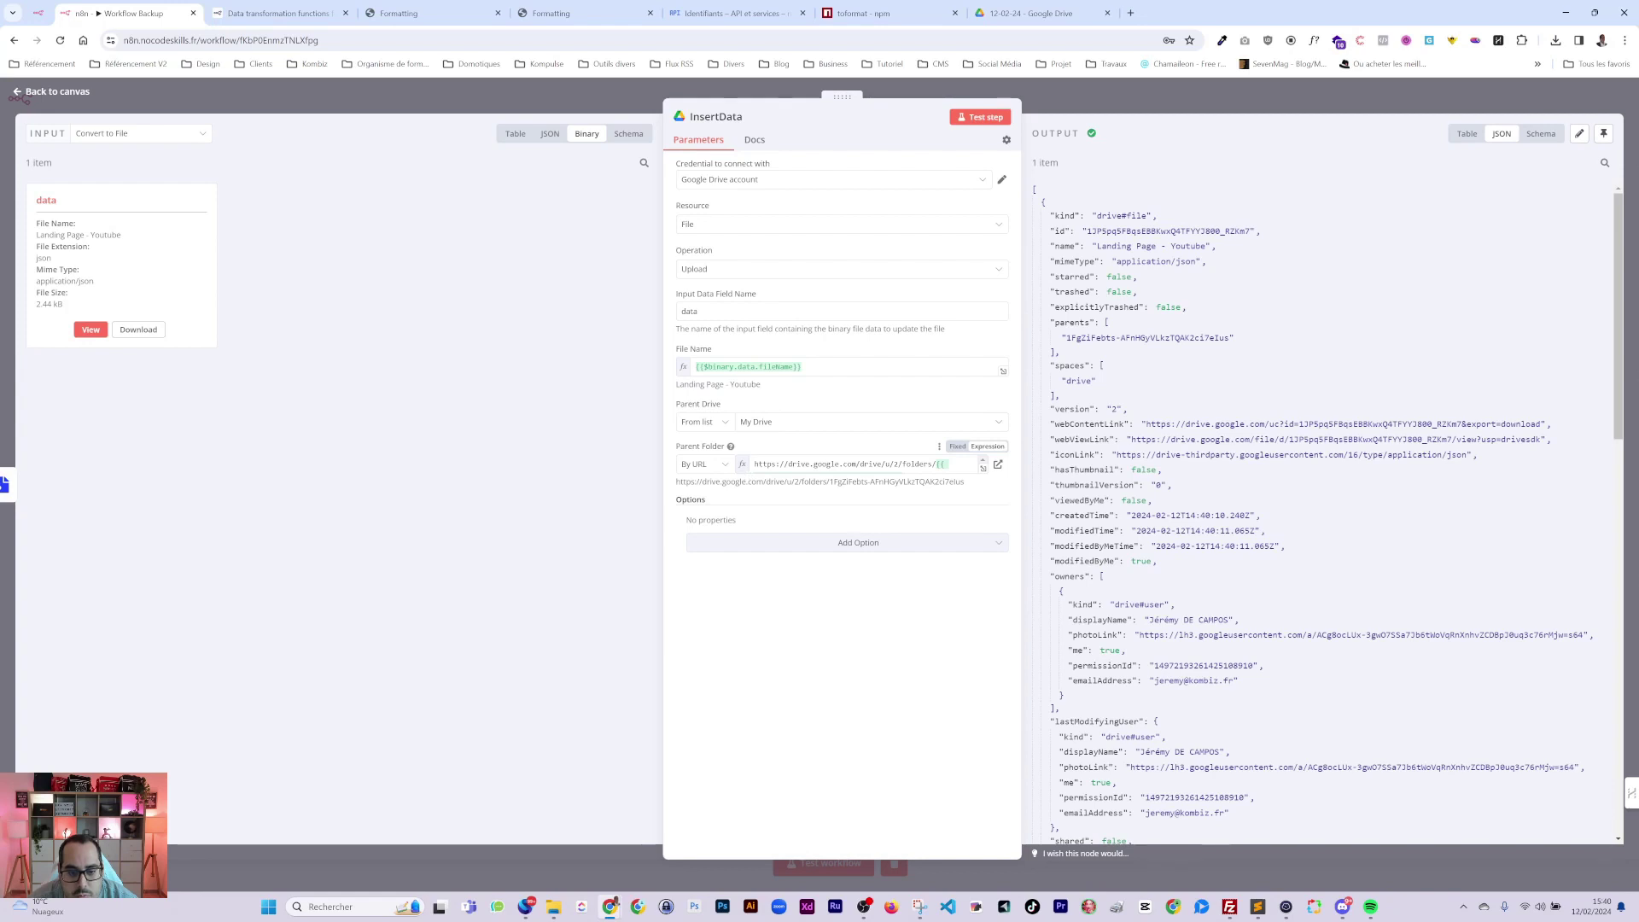
{"action": "left_click", "coordinate": [717, 469]}
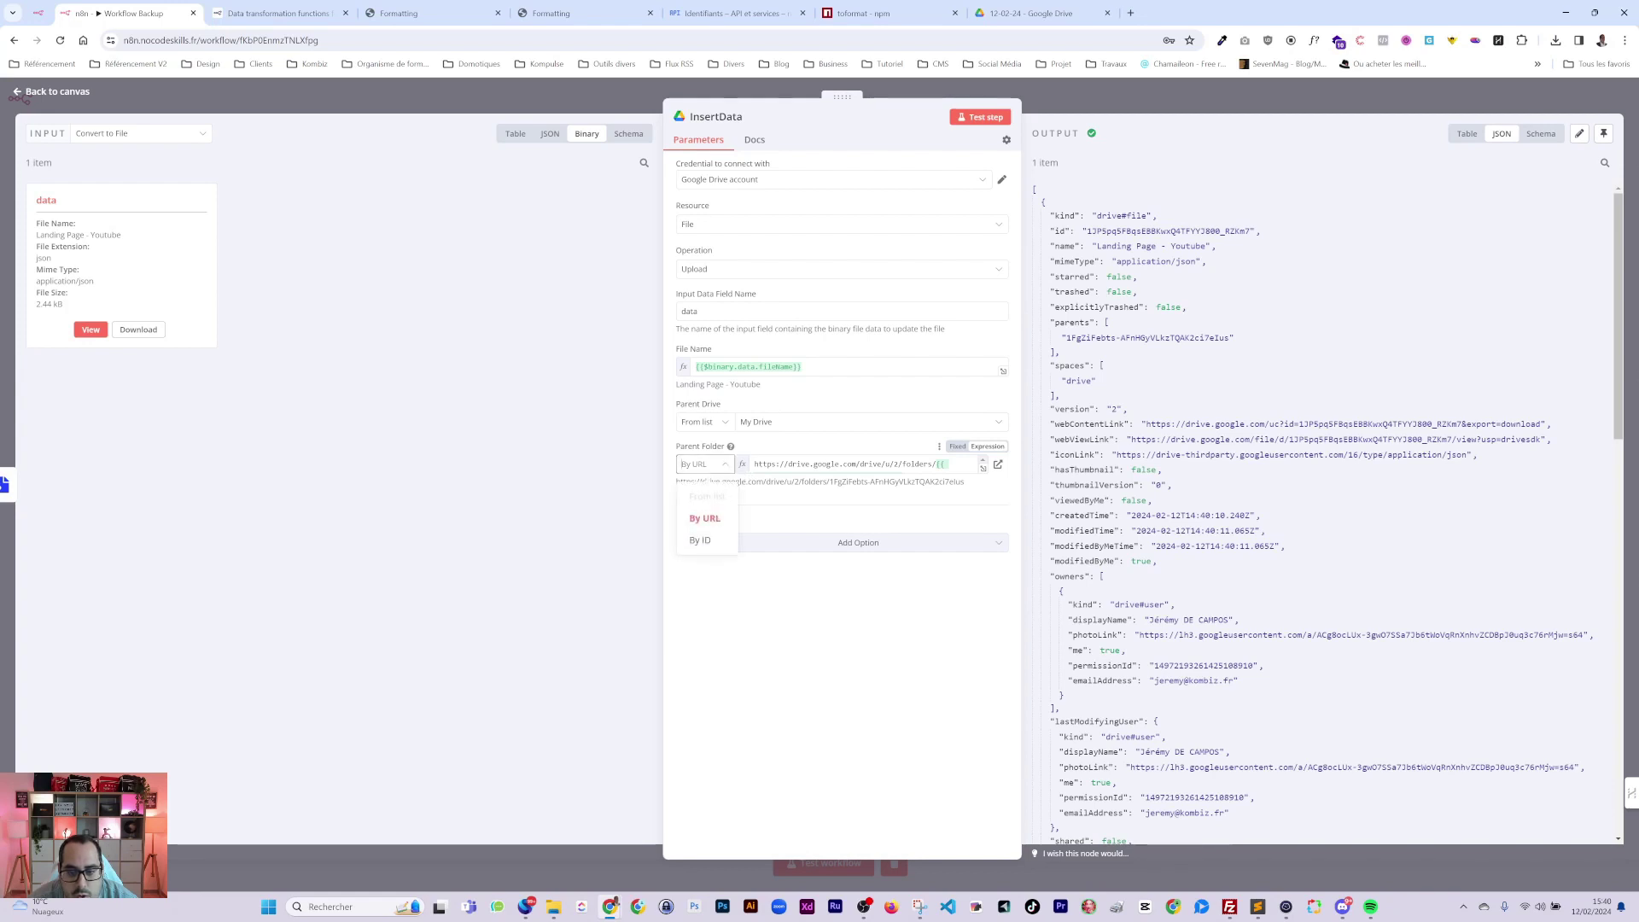
{"action": "left_click", "coordinate": [940, 463]}
{"action": "key", "text": "ctrl+a"}
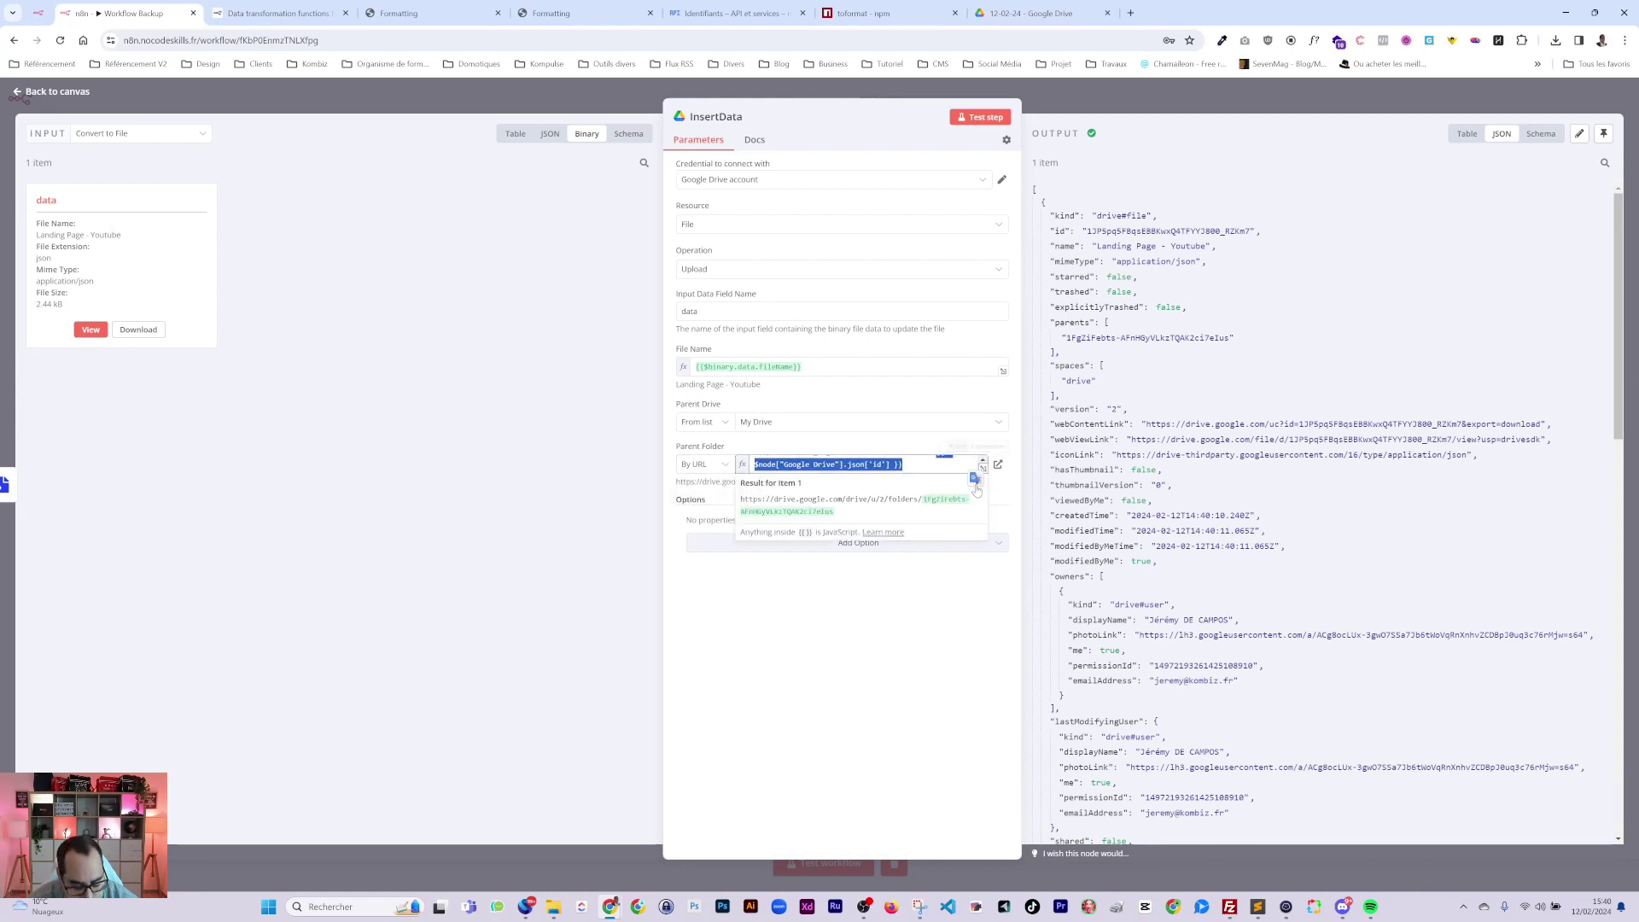
{"action": "left_click", "coordinate": [724, 467]}
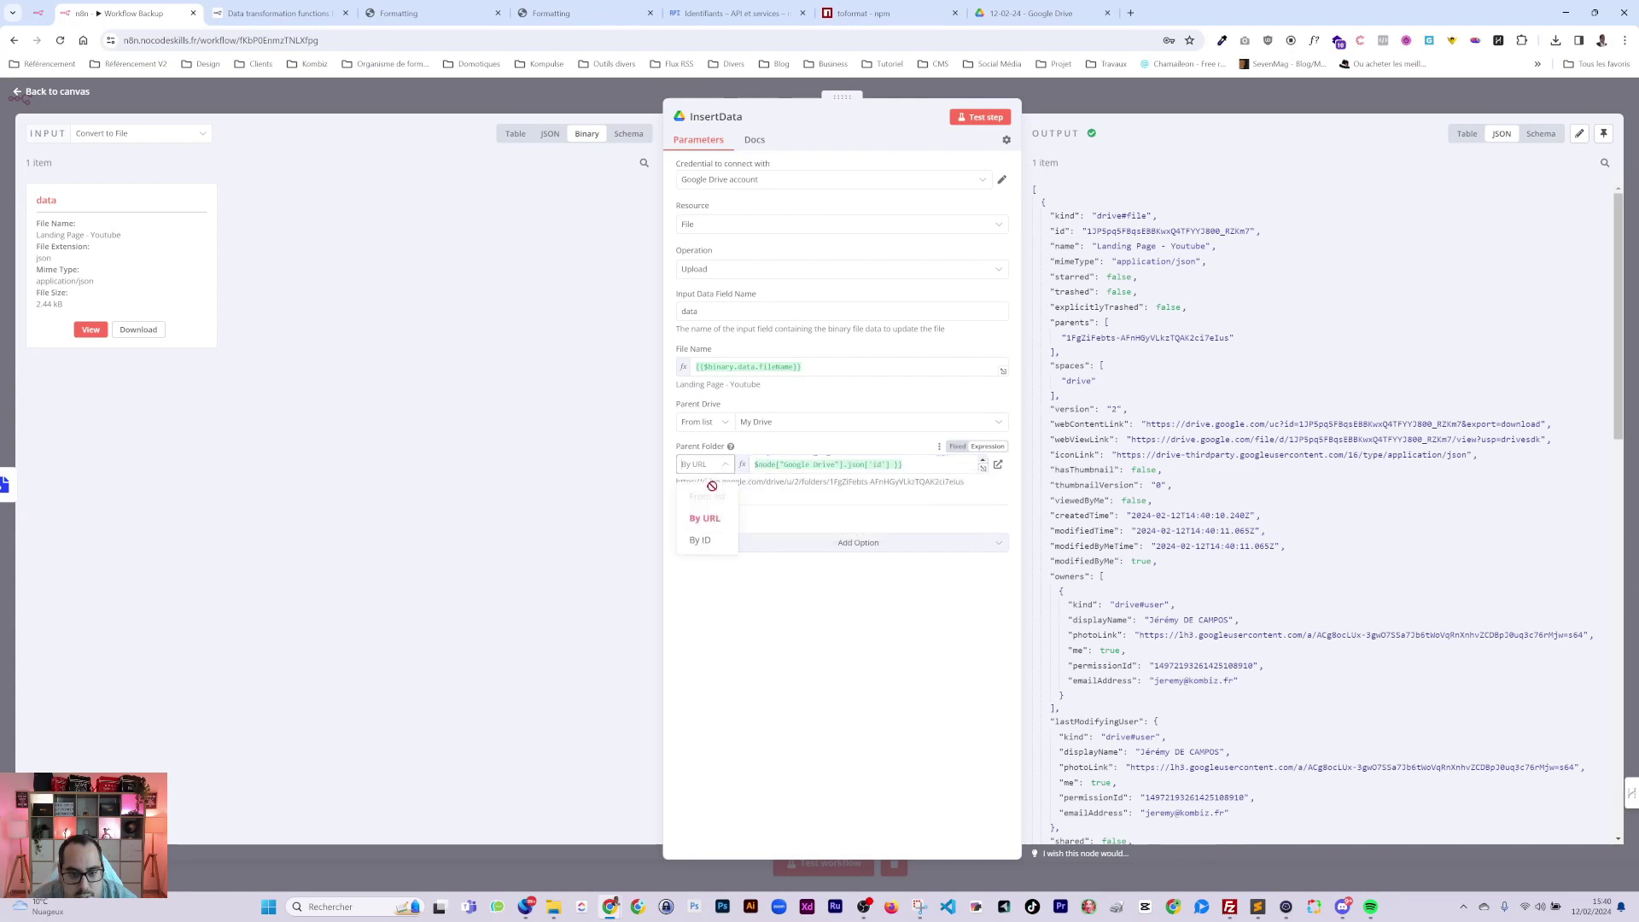
{"action": "left_click", "coordinate": [700, 540]}
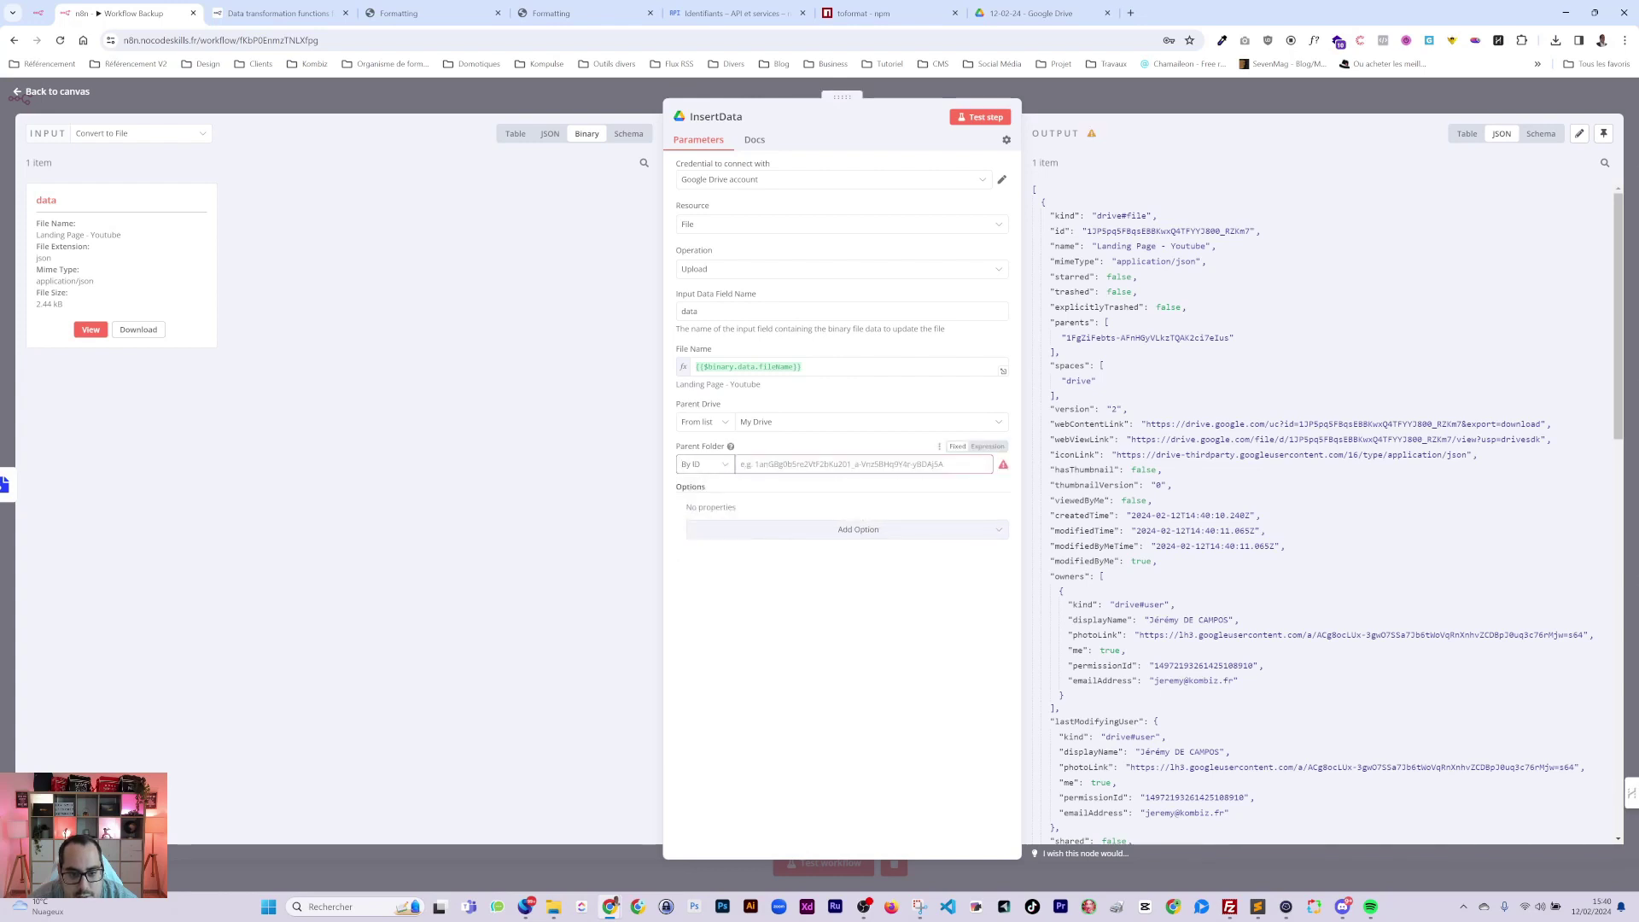
{"action": "left_click", "coordinate": [988, 447]}
{"action": "left_click", "coordinate": [1050, 106]}
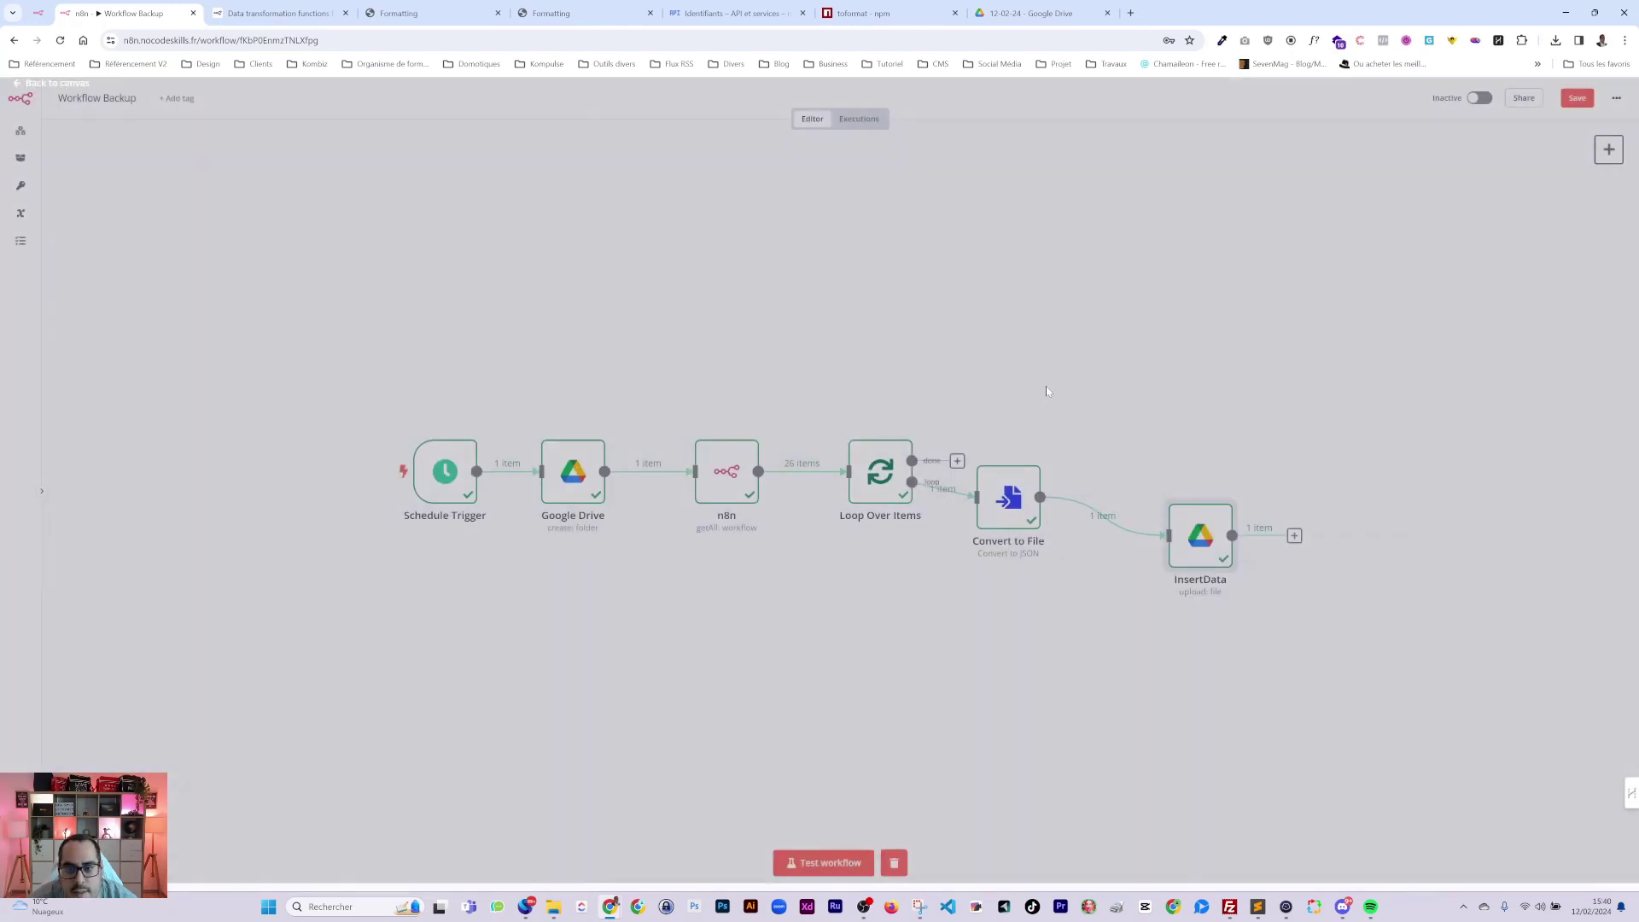
Align InsertData with Convert to File, link its output back to Loop Over Items, and save.
{"action": "left_click_drag", "start_coordinate": [1184, 537], "coordinate": [1154, 499]}
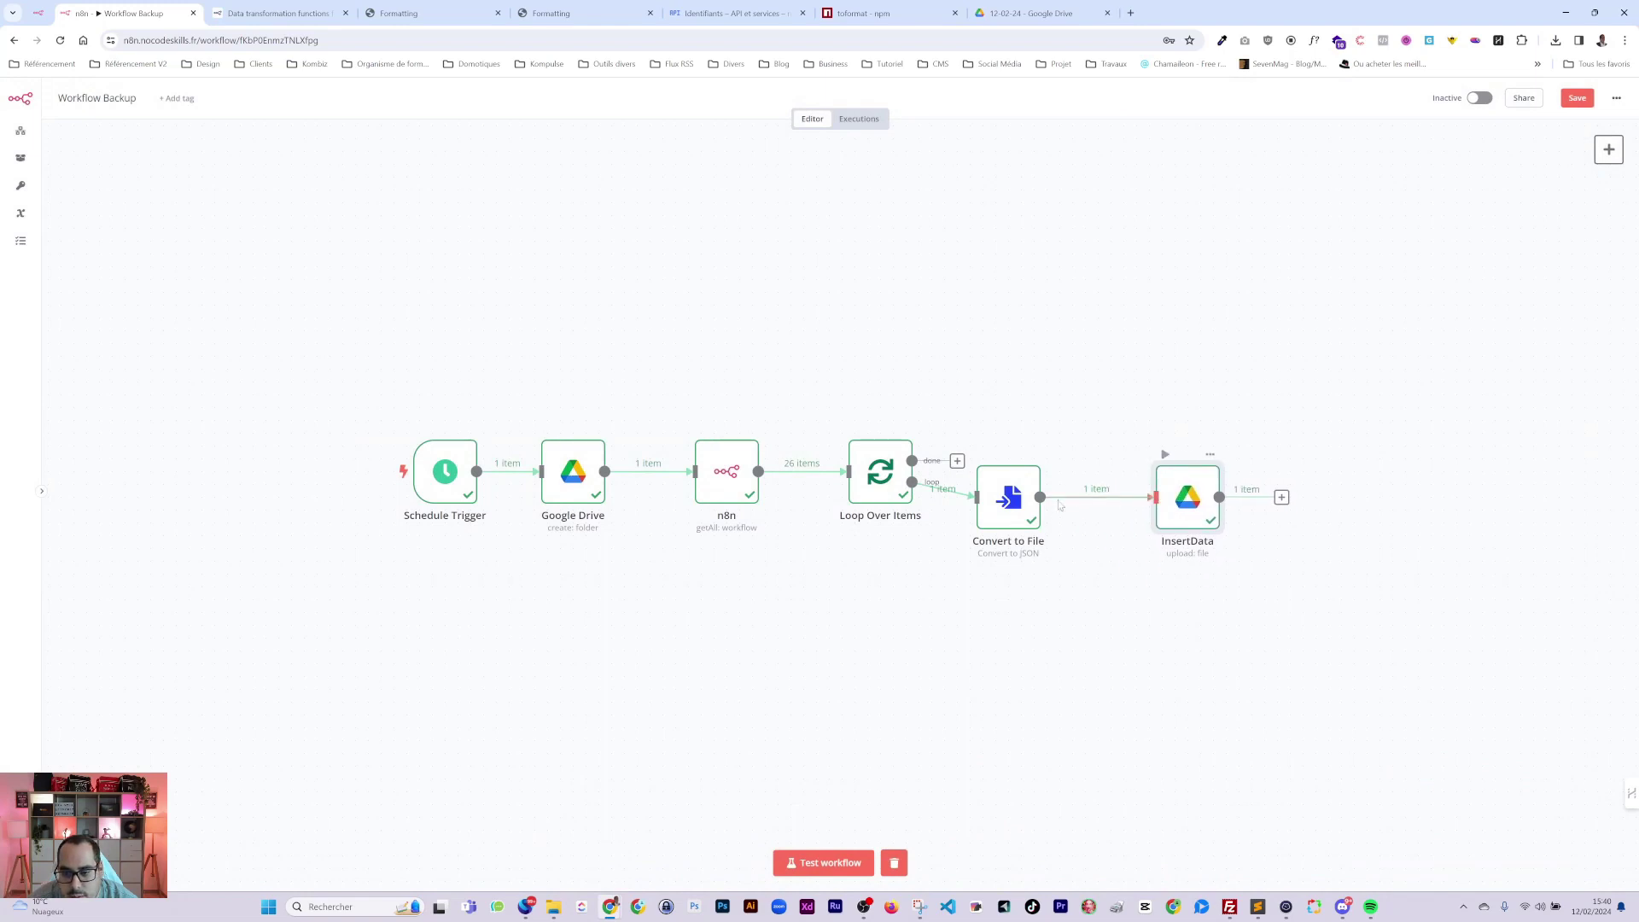
{"action": "left_click_drag", "start_coordinate": [988, 497], "coordinate": [1026, 497]}
{"action": "left_click_drag", "start_coordinate": [1170, 495], "coordinate": [1183, 495]}
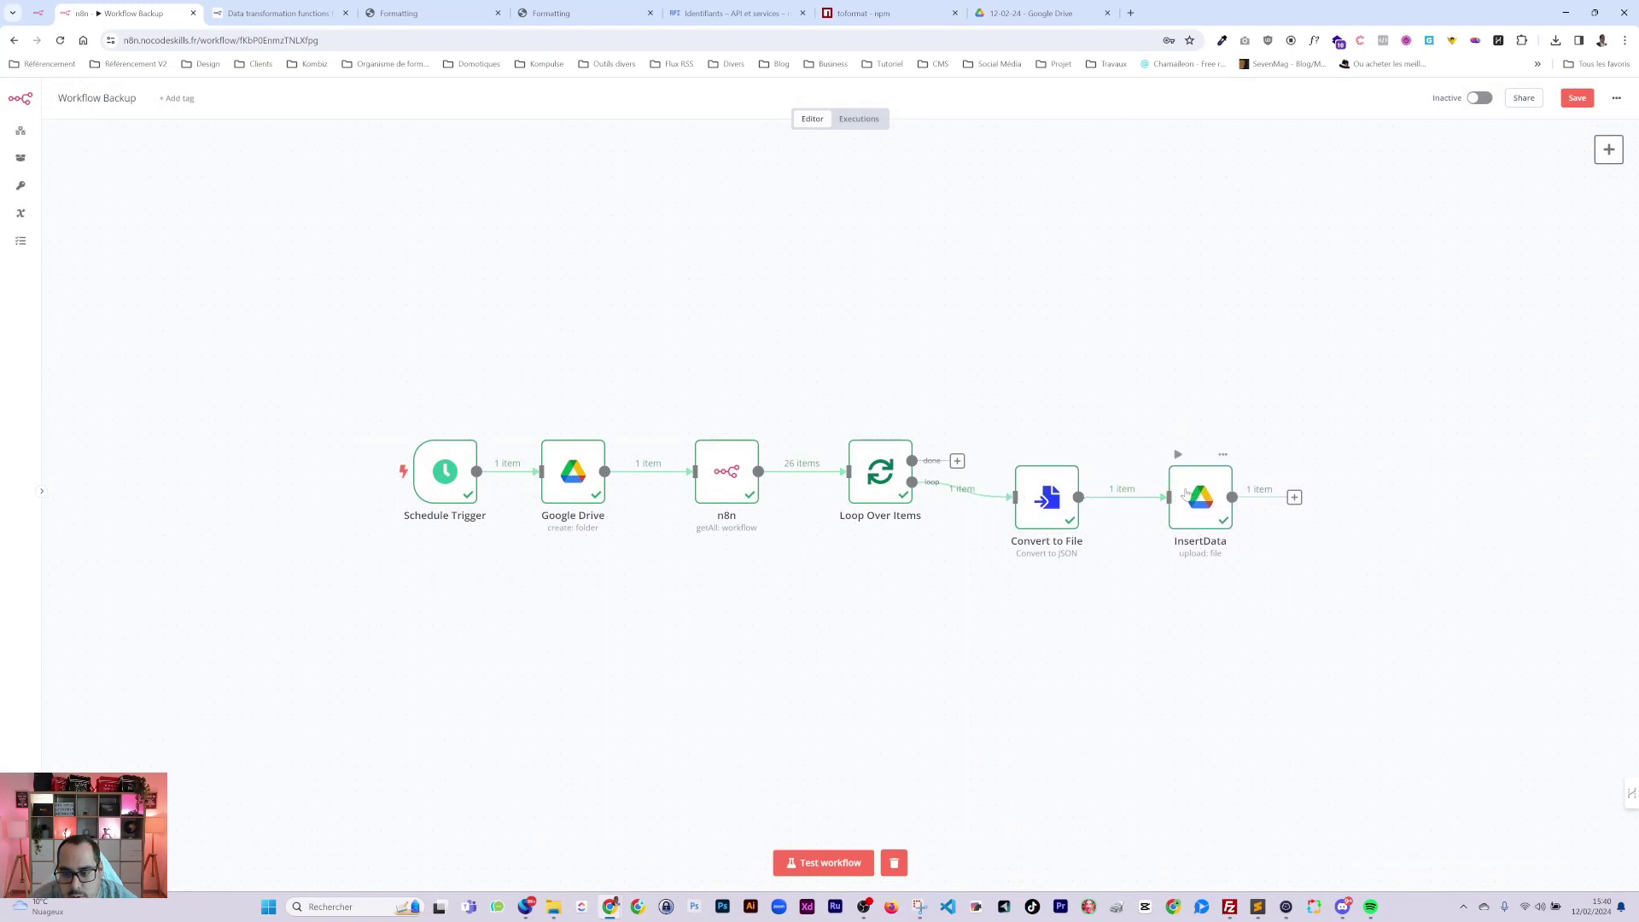
{"action": "left_click_drag", "start_coordinate": [1294, 497], "coordinate": [850, 471]}
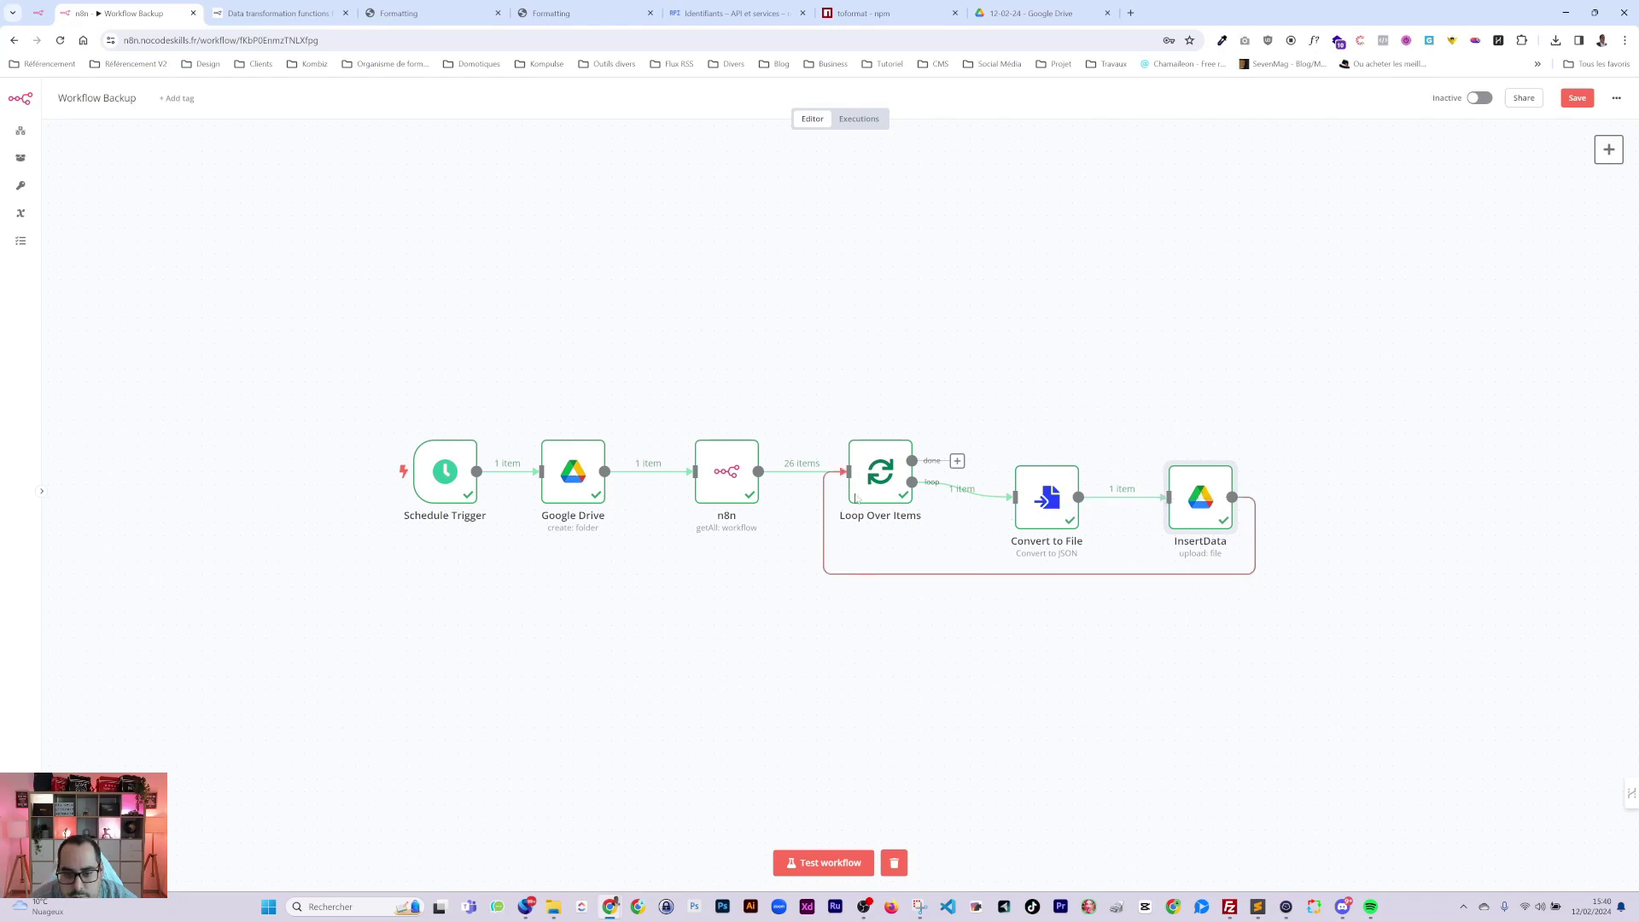
{"action": "left_click", "coordinate": [1577, 97]}
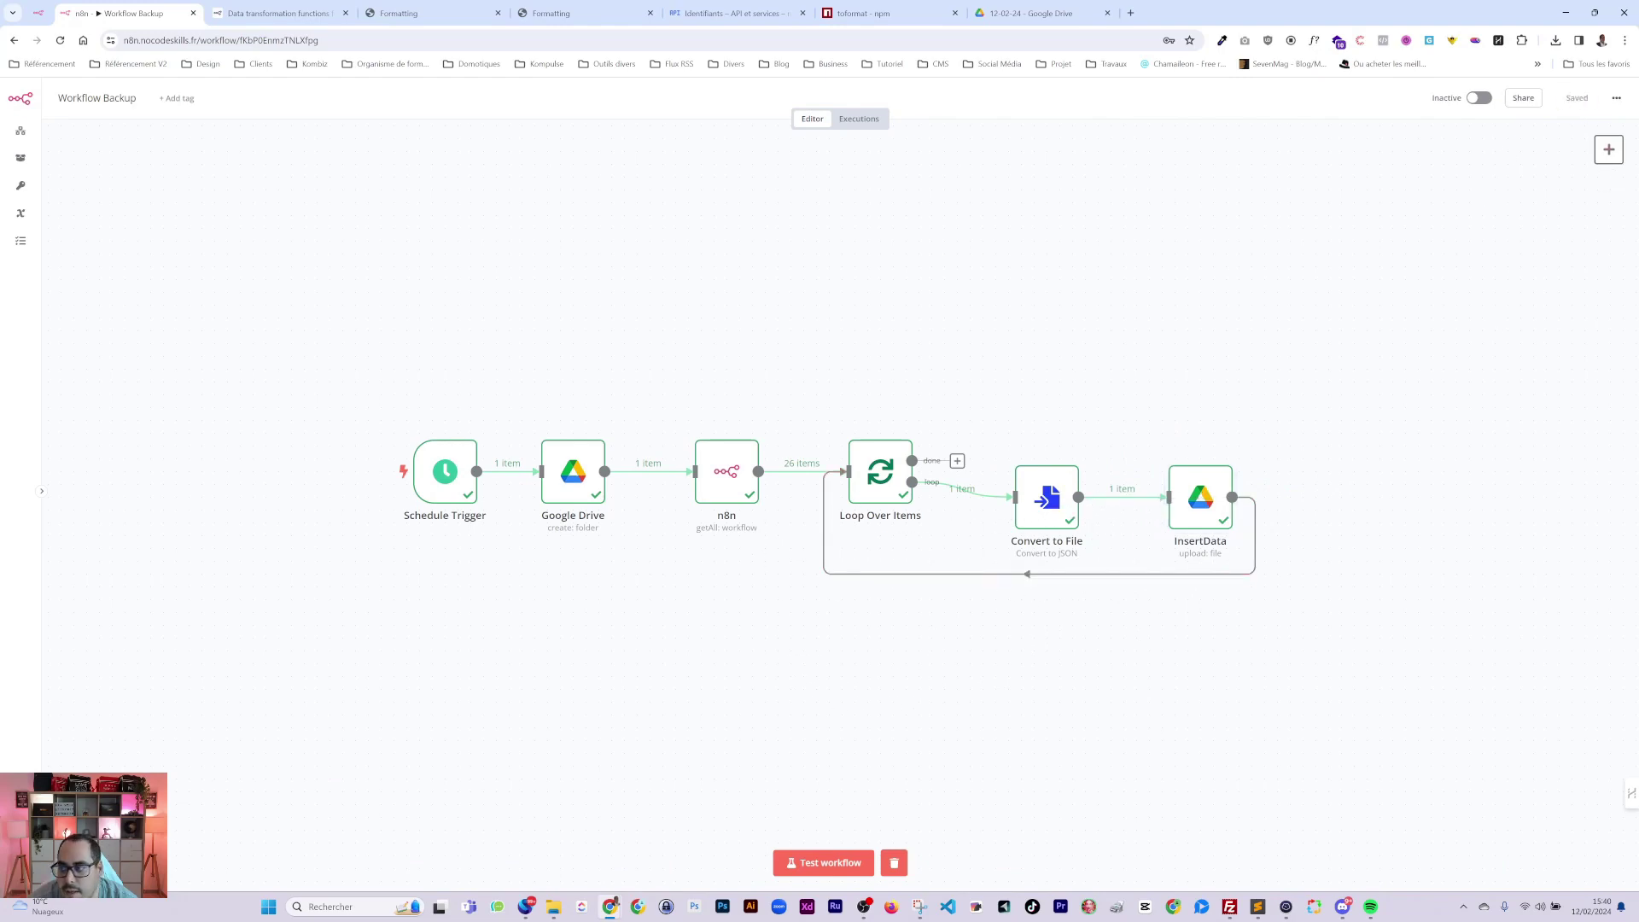
Delete the old 12-02-24 folder from Backup n8n and rerun the workflow.
{"action": "key", "text": "alt+Tab"}
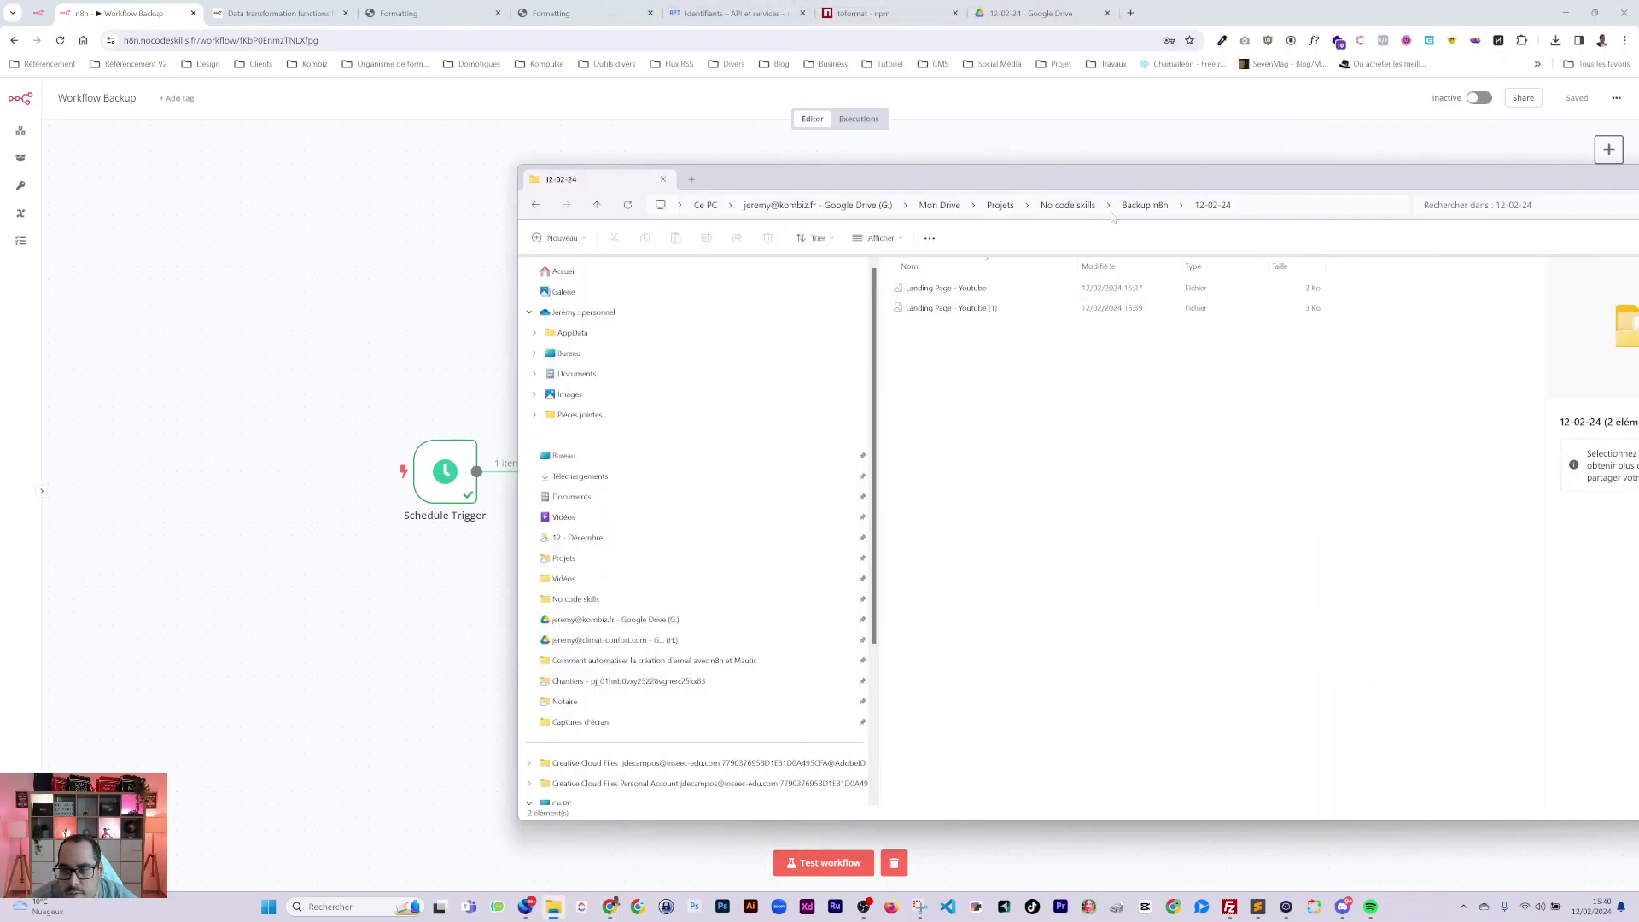
{"action": "left_click", "coordinate": [1145, 205]}
{"action": "left_click_drag", "start_coordinate": [974, 343], "coordinate": [910, 296]}
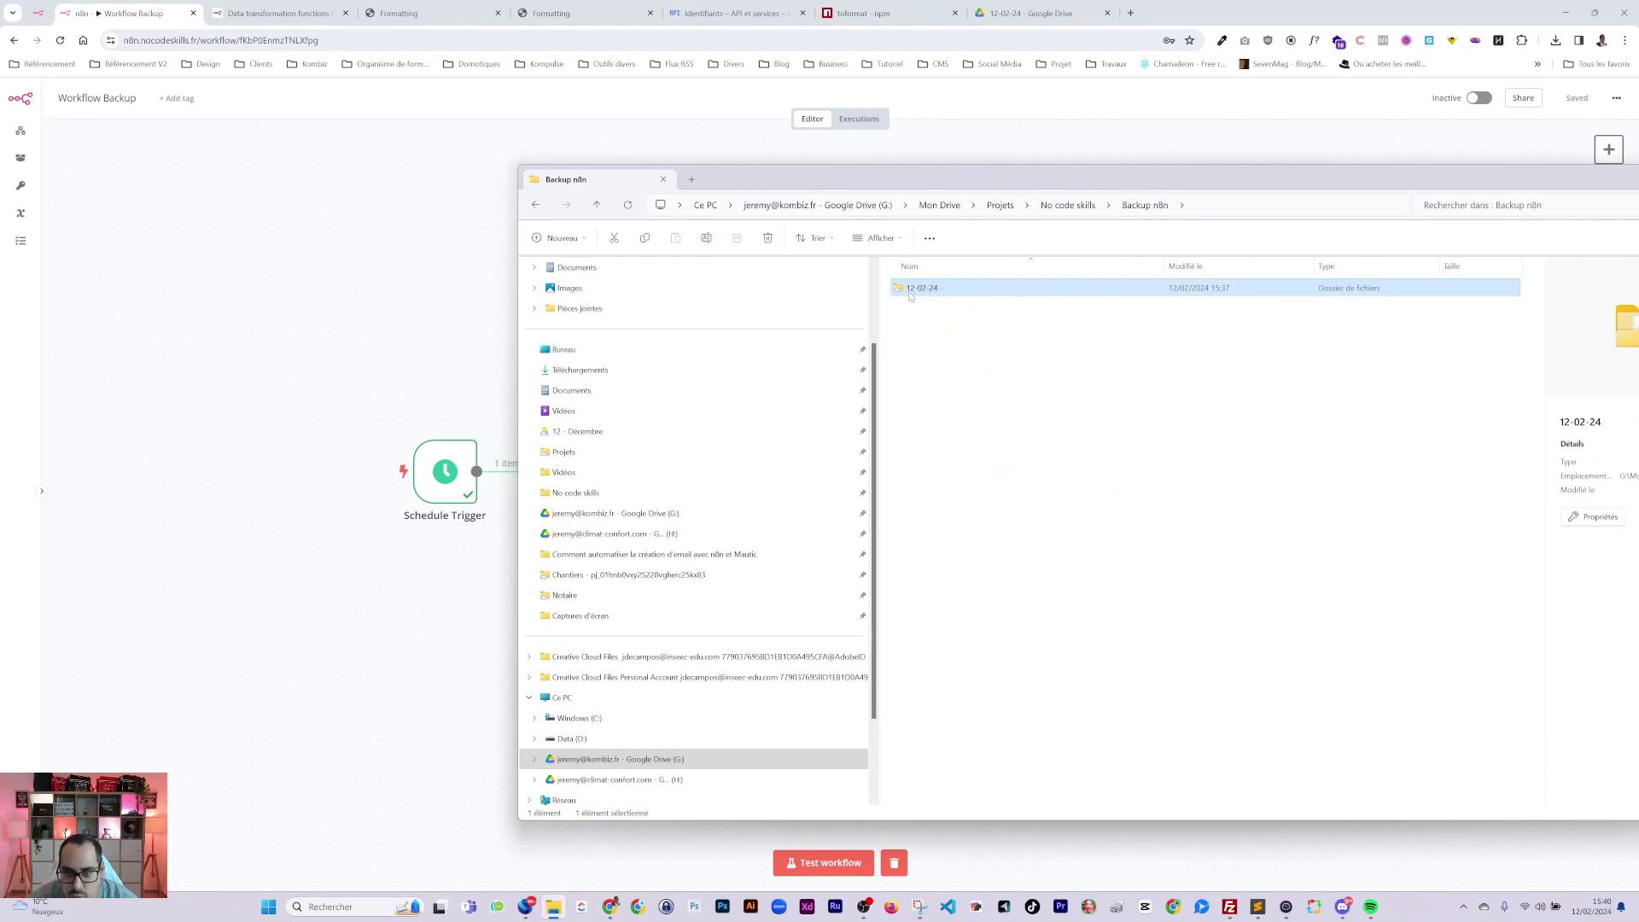
{"action": "key", "text": "Delete"}
{"action": "key", "text": "super+Down"}
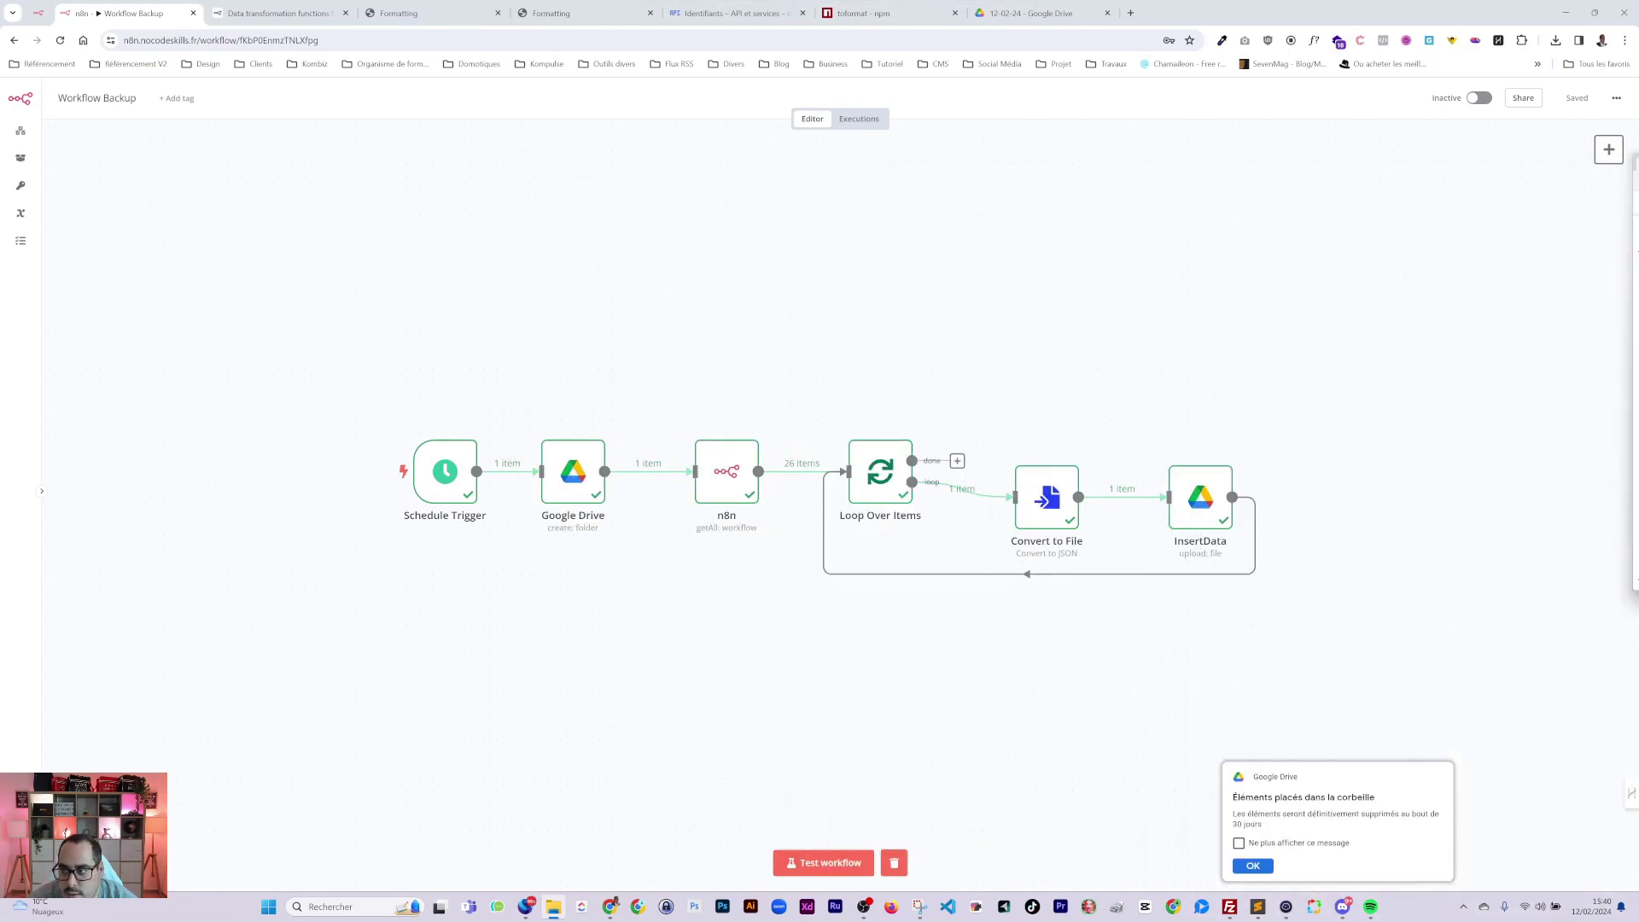
{"action": "left_click", "coordinate": [849, 861]}
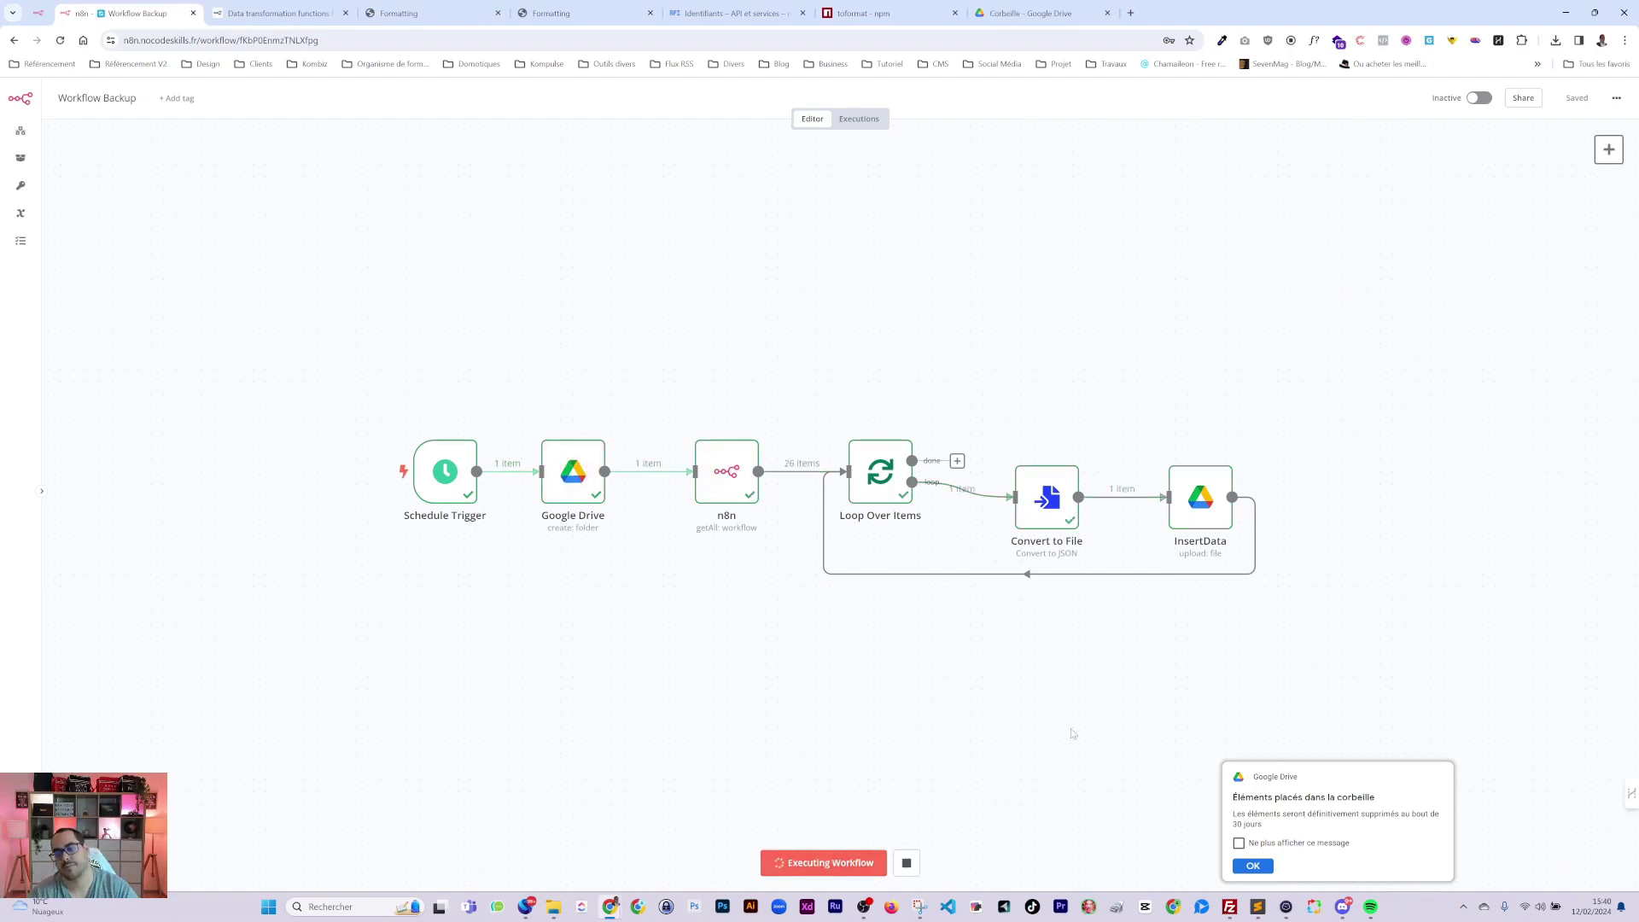